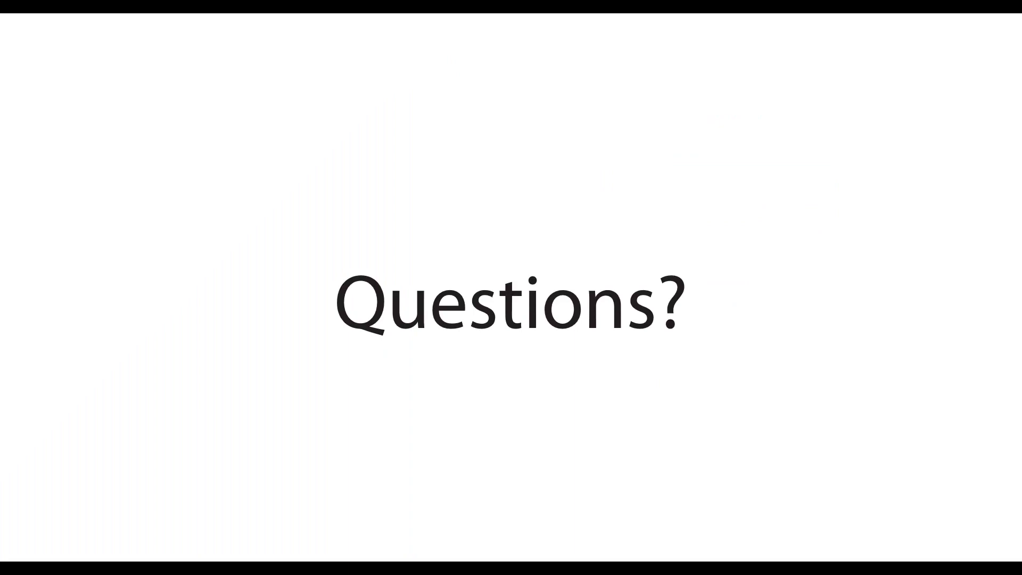
# Step: Exit the slide show, minimize the presentation and go up to the FINAL folder in File Explorer
pyautogui.press('Right')
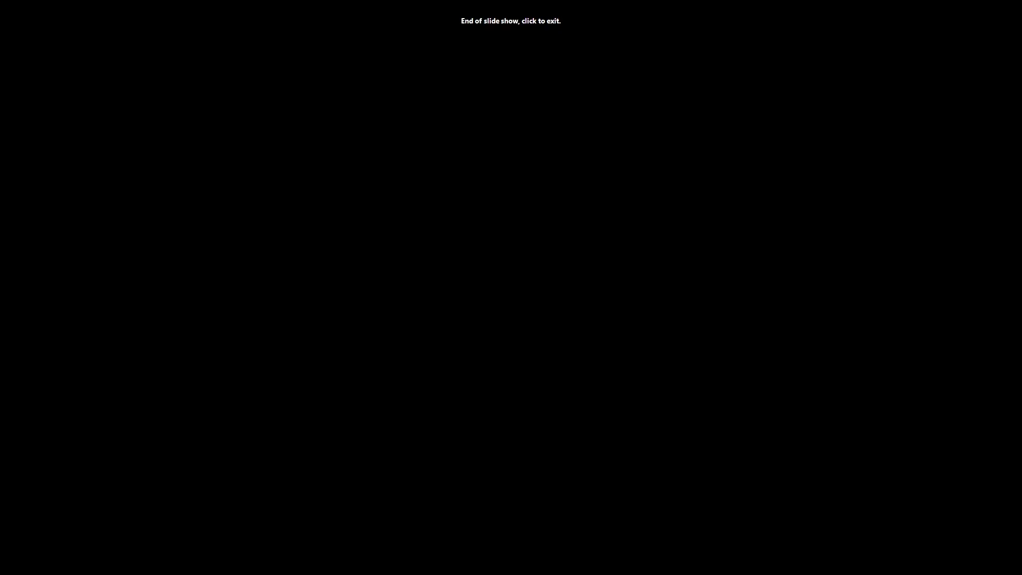
pyautogui.press('Left')
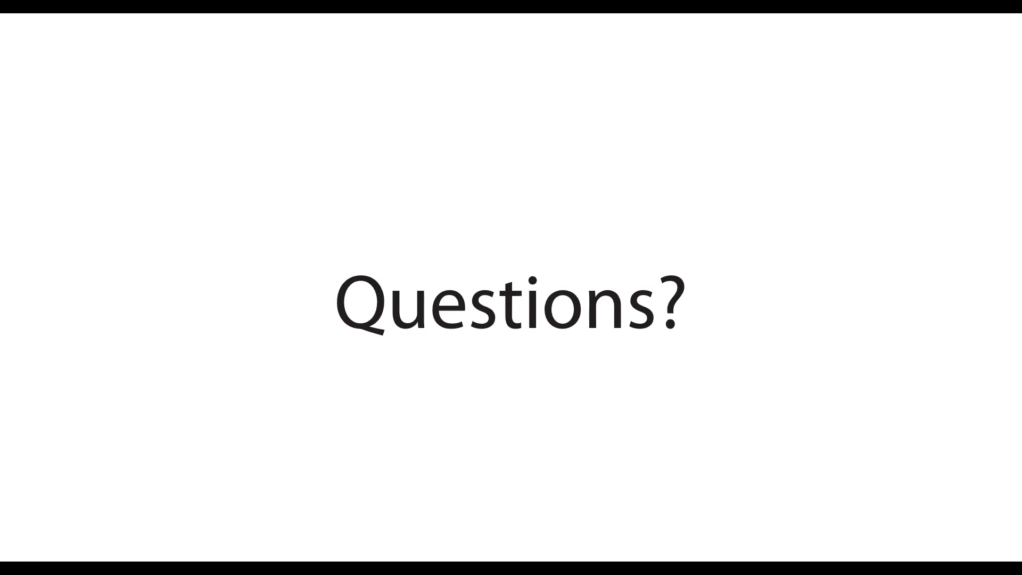
pyautogui.press('Escape')
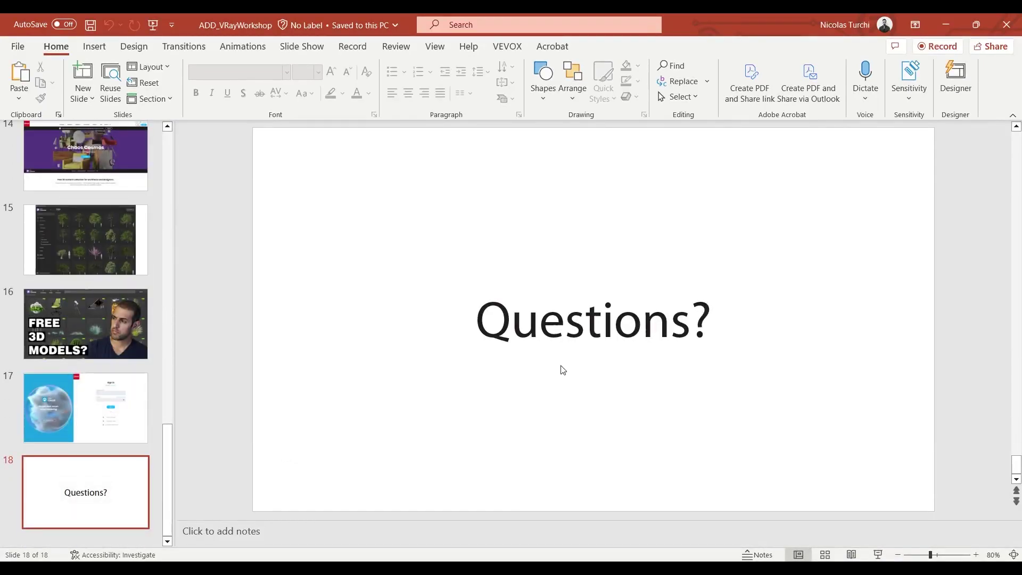
pyautogui.click(947, 25)
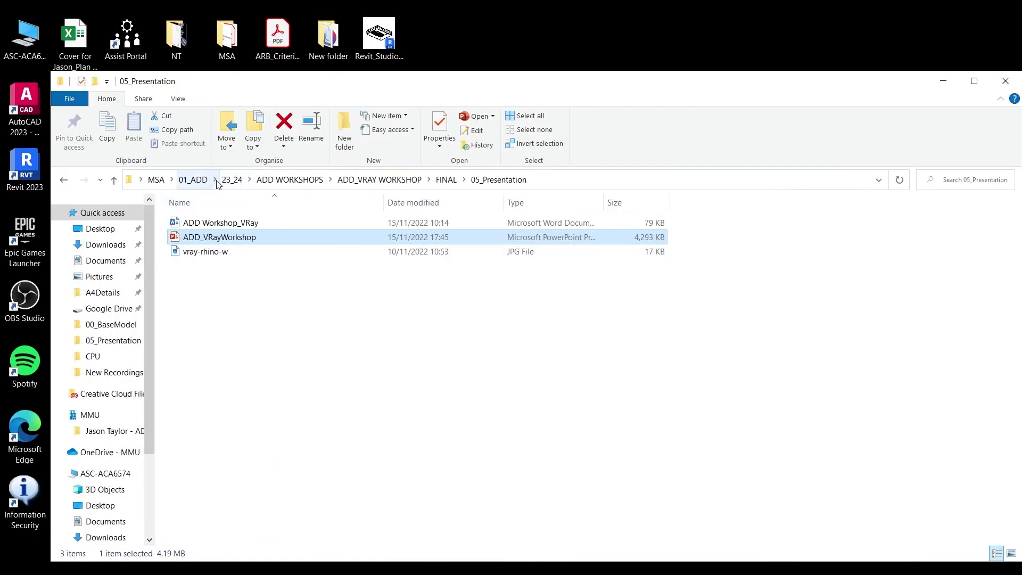
pyautogui.click(114, 180)
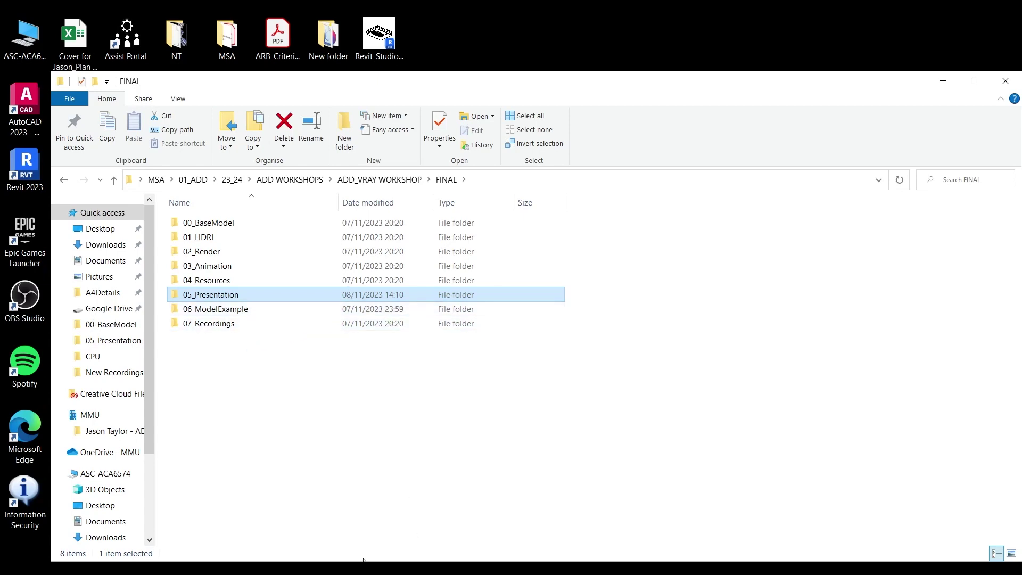
# Step: Switch to the Chrome browser and open the ADD Workshops section of the MSA Architectural Digital Design course
pyautogui.hotkey('alt', 'Tab')
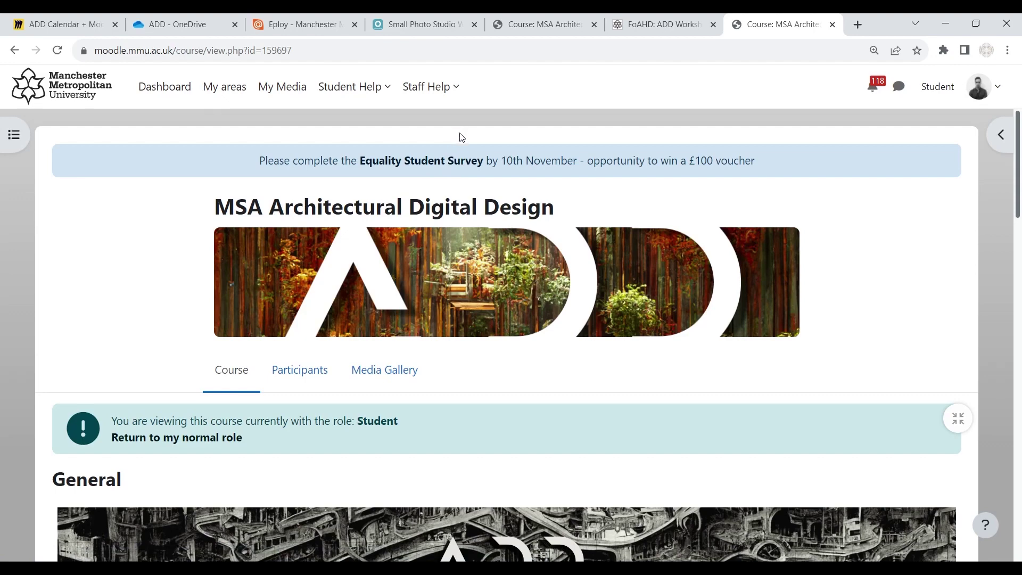
pyautogui.scroll(-10, 625, 207)
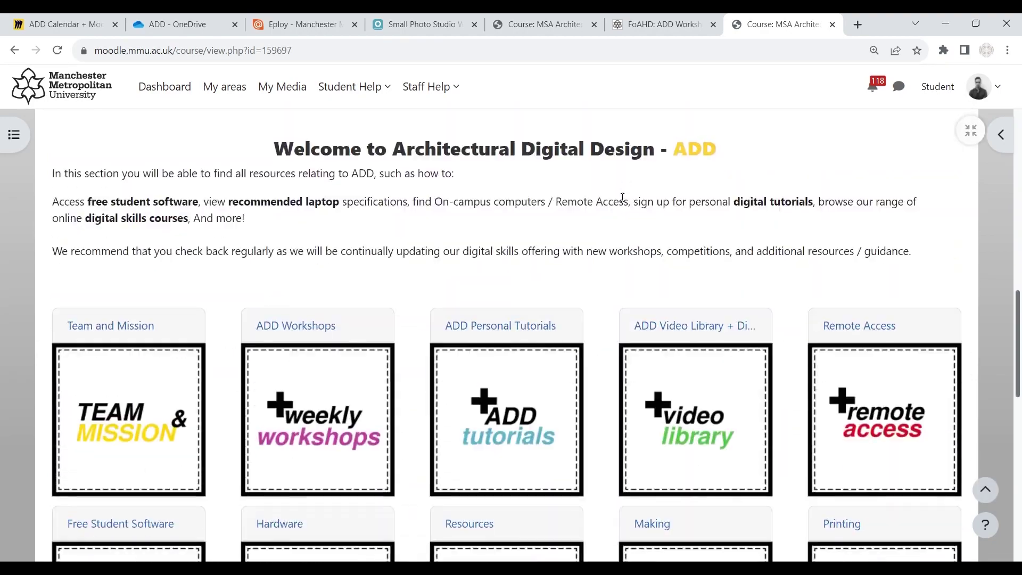
pyautogui.scroll(-4, 622, 197)
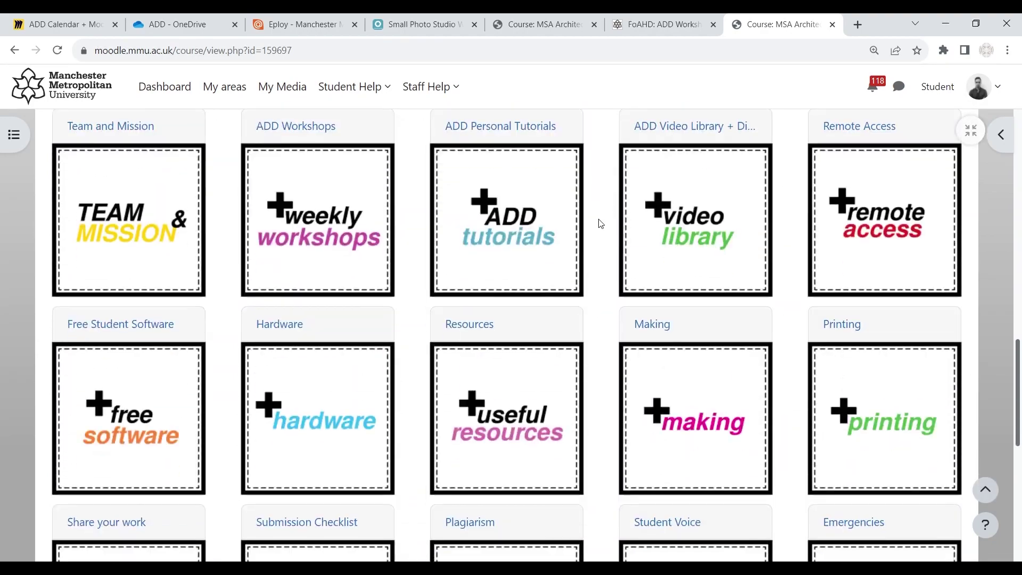
pyautogui.click(318, 228)
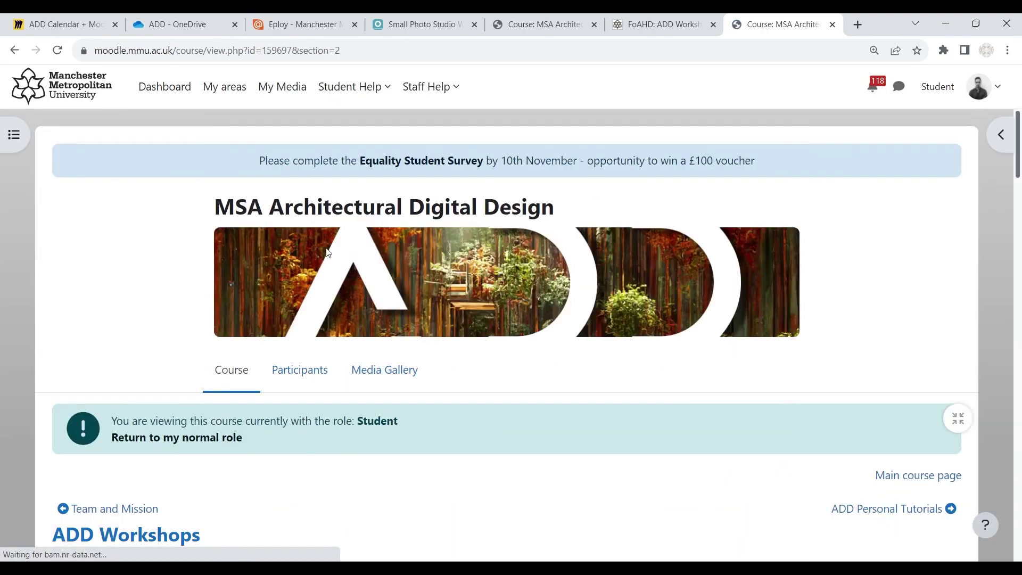
# Step: Open the workshop 06 Vray for Rhino page and find its session files line
pyautogui.scroll(-20, 399, 242)
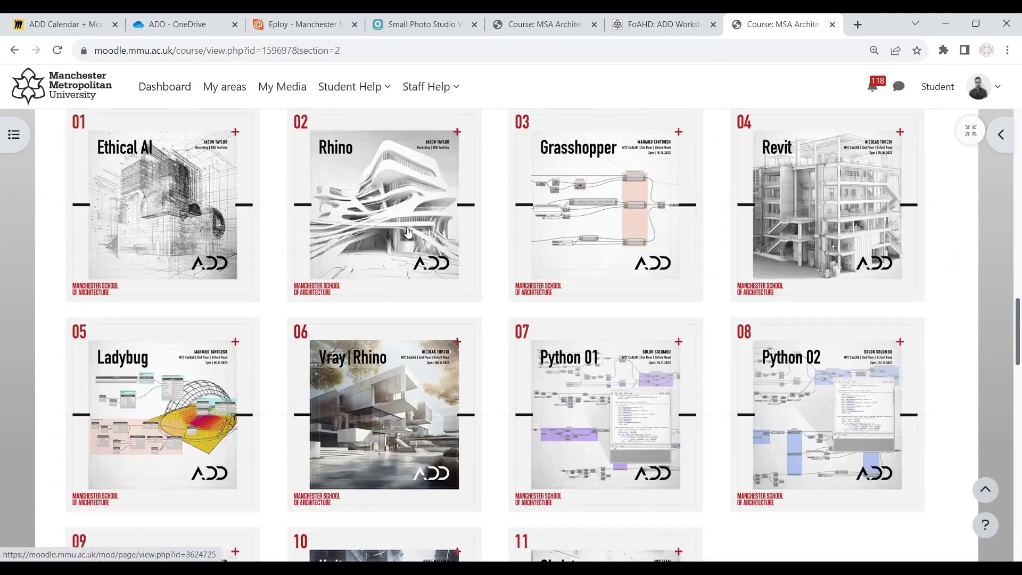
pyautogui.scroll(-2, 408, 233)
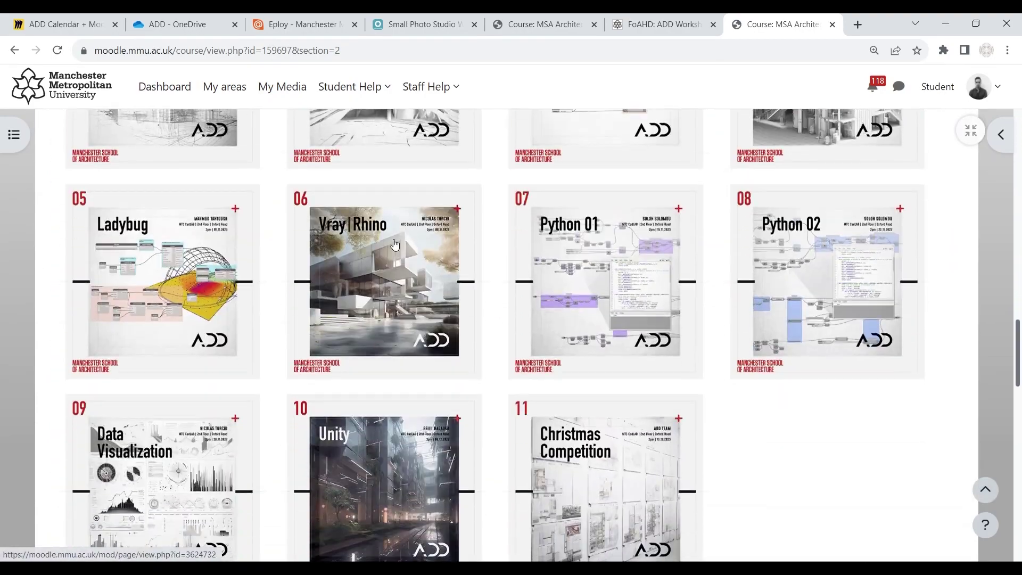
pyautogui.click(373, 276)
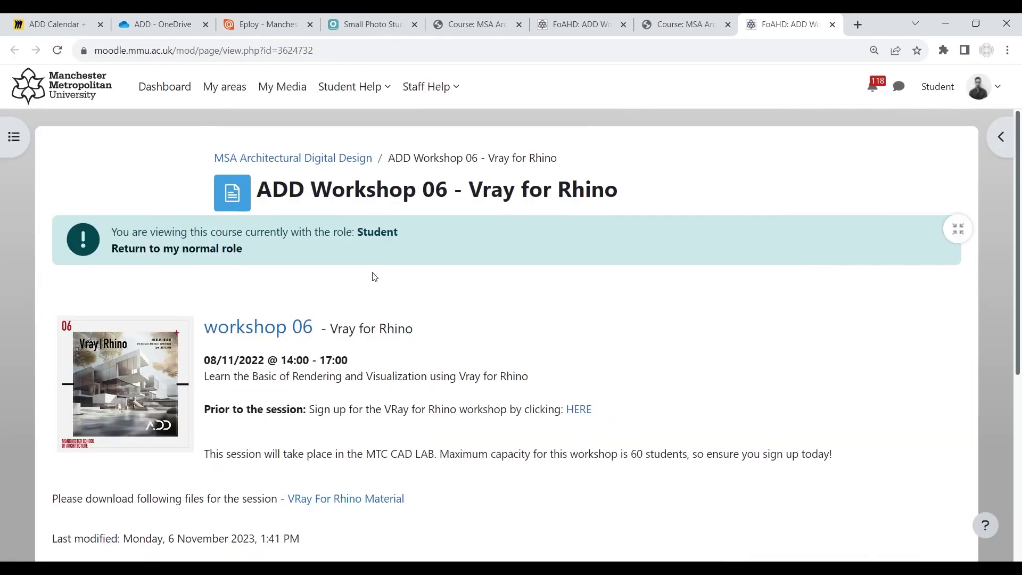
pyautogui.scroll(-2, 374, 277)
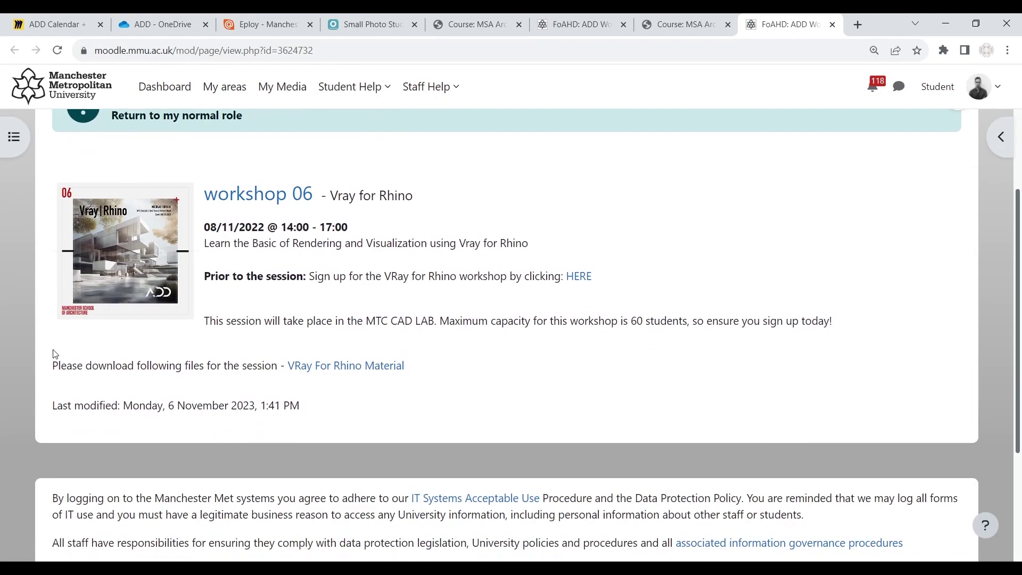
# Step: Open the VRay For Rhino Material download folder in a new browser tab and show it
pyautogui.moveTo(54, 367); pyautogui.dragTo(176, 366)
pyautogui.click(178, 366)
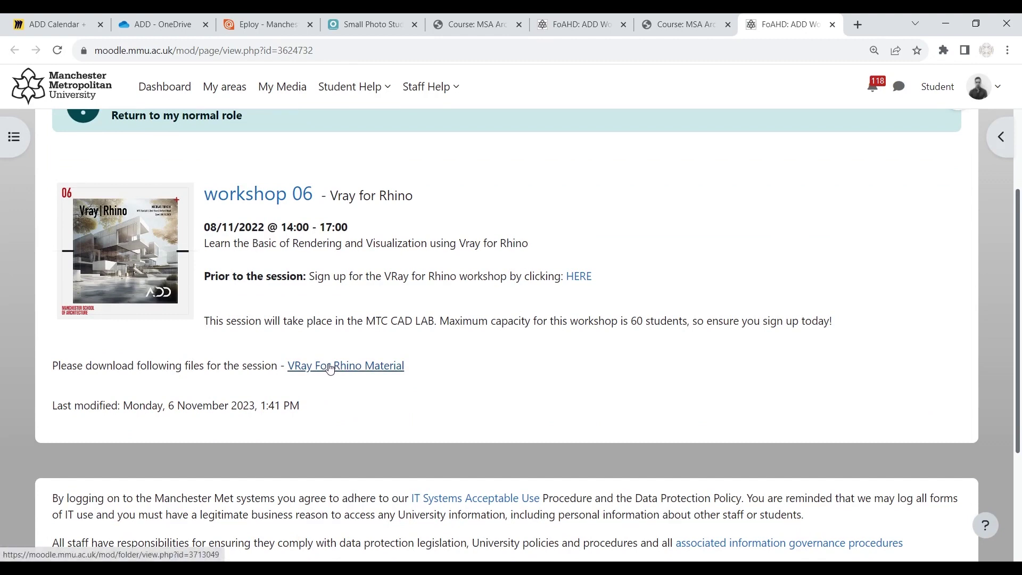
pyautogui.keyDown('ctrl'); pyautogui.click(327, 368); pyautogui.keyUp('ctrl')
pyautogui.click(769, 27)
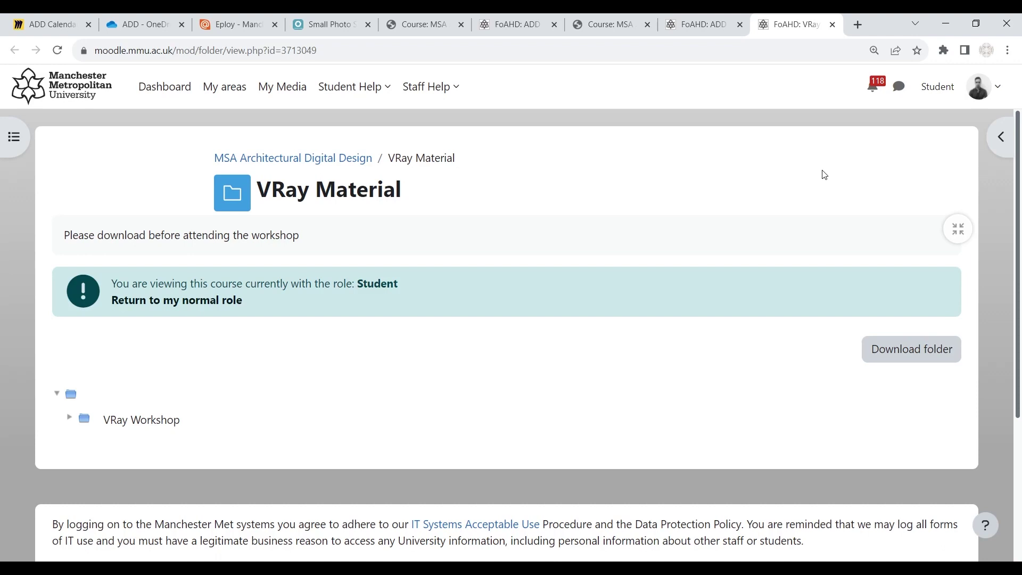
# Step: Return to File Explorer and open the VRay Workshop folder inside 2023, VRay Material-20231107
pyautogui.click(942, 23)
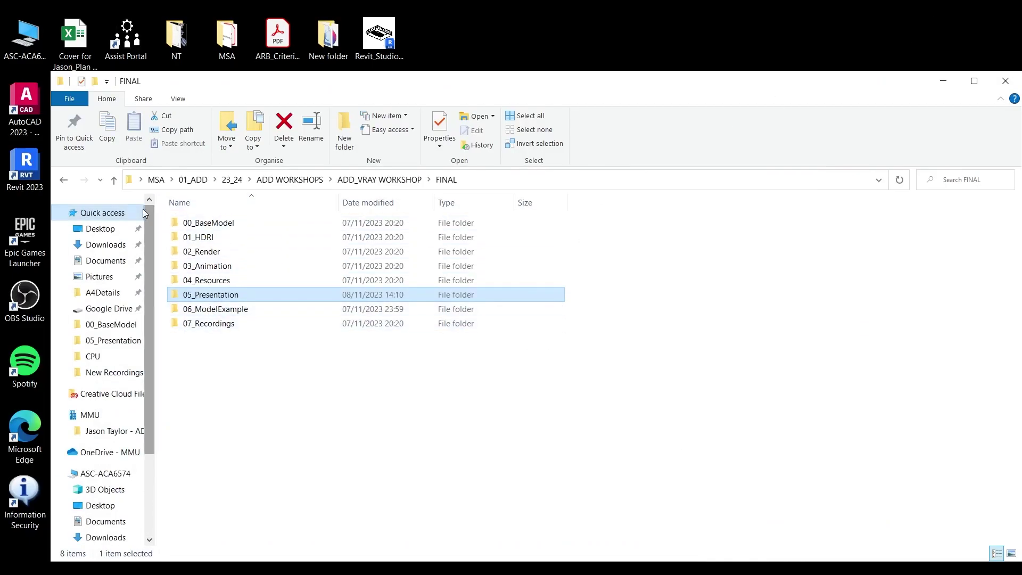
pyautogui.click(114, 181)
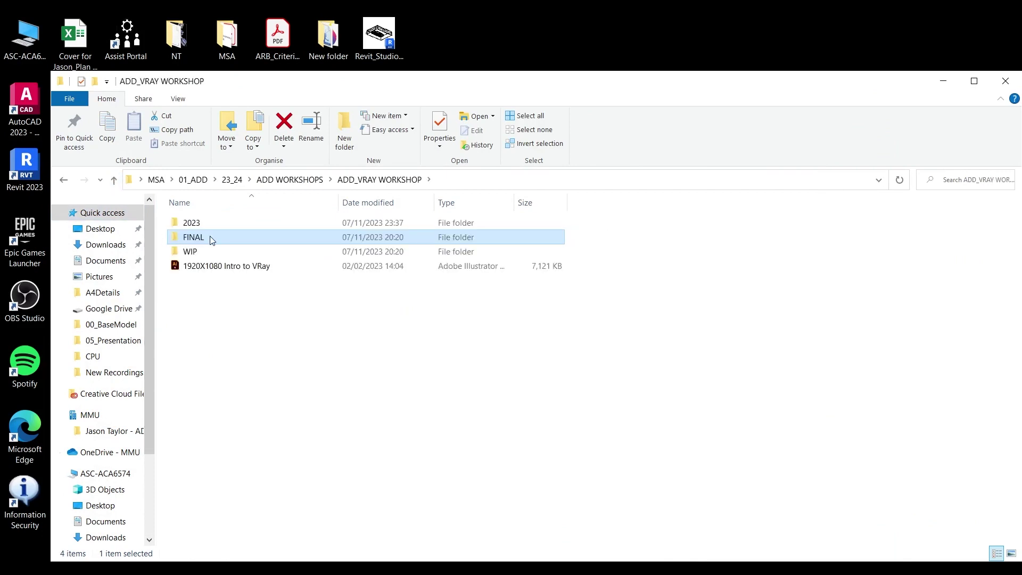
pyautogui.doubleClick(206, 237)
pyautogui.click(113, 180)
pyautogui.doubleClick(193, 237)
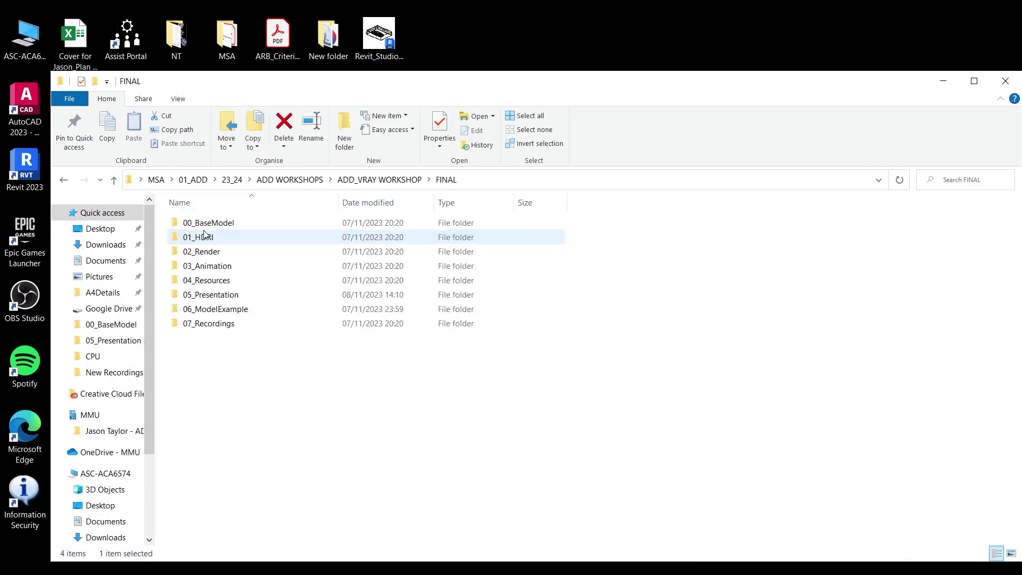
pyautogui.hotkey('alt', 'Up')
pyautogui.doubleClick(190, 223)
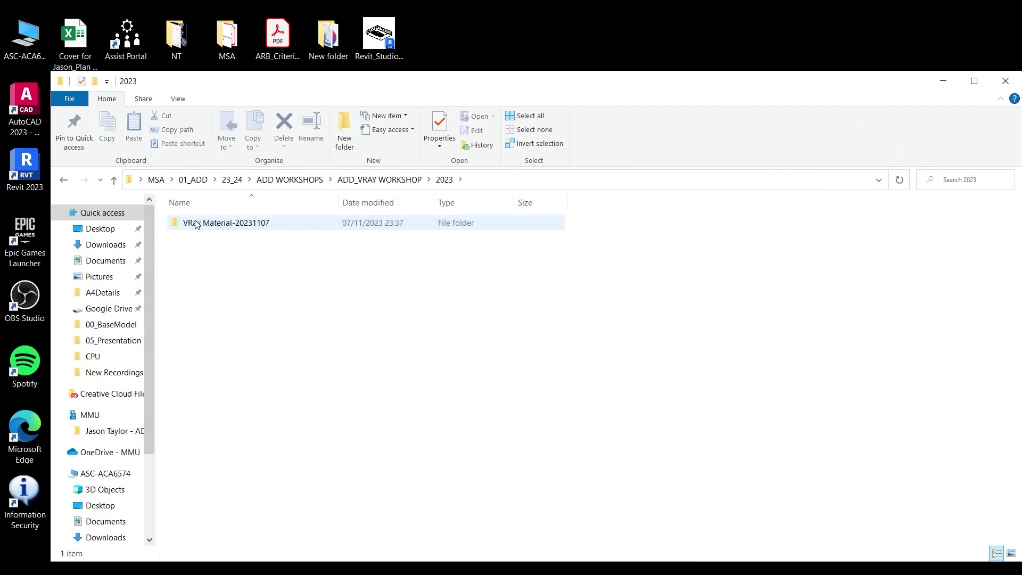
pyautogui.doubleClick(203, 224)
pyautogui.doubleClick(227, 230)
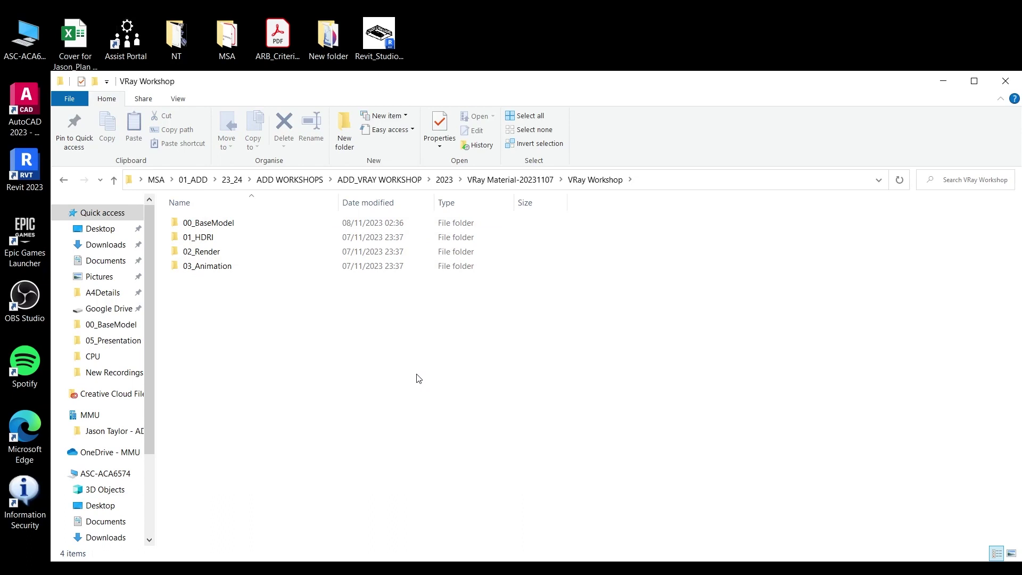
# Step: Look through the contents of the 00_BaseModel and 01_HDRI folders, returning to the VRay Workshop folder
pyautogui.doubleClick(214, 227)
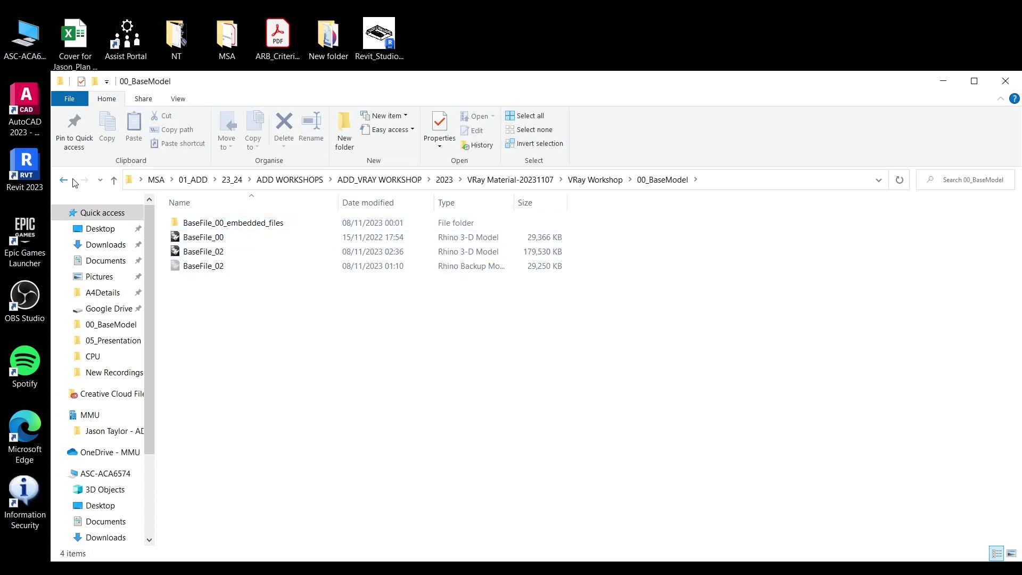
pyautogui.click(113, 181)
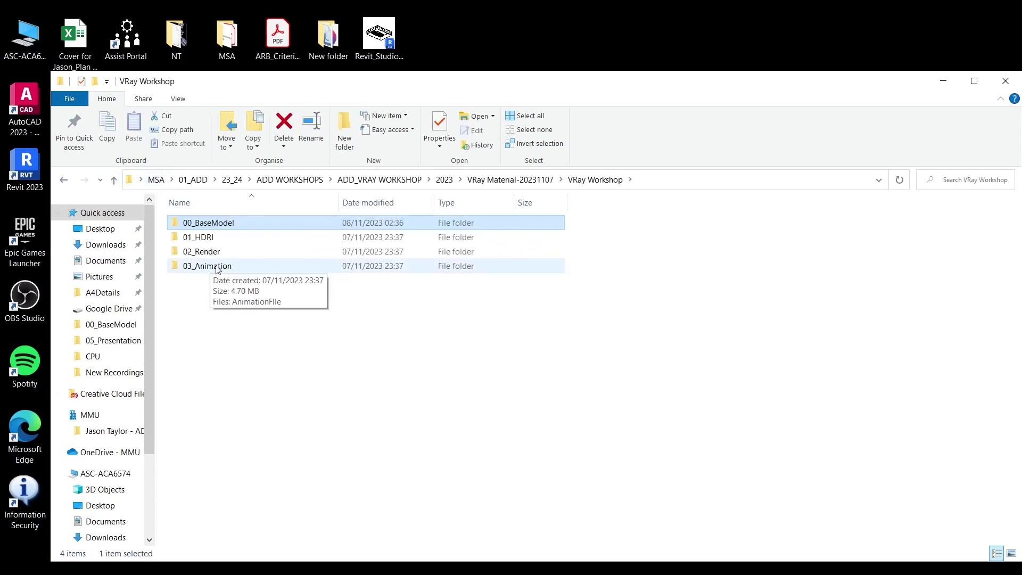
pyautogui.doubleClick(207, 240)
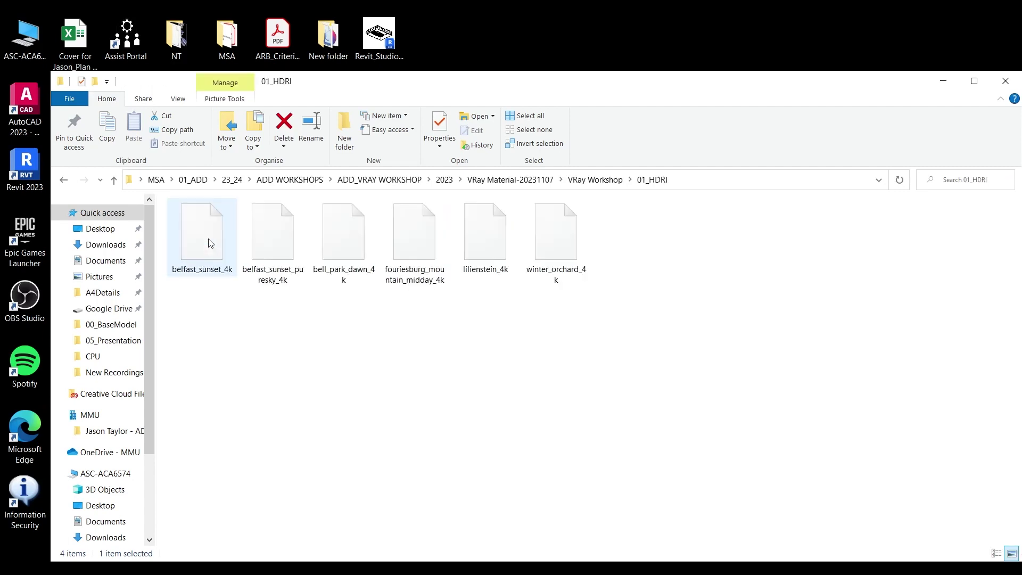
pyautogui.click(114, 181)
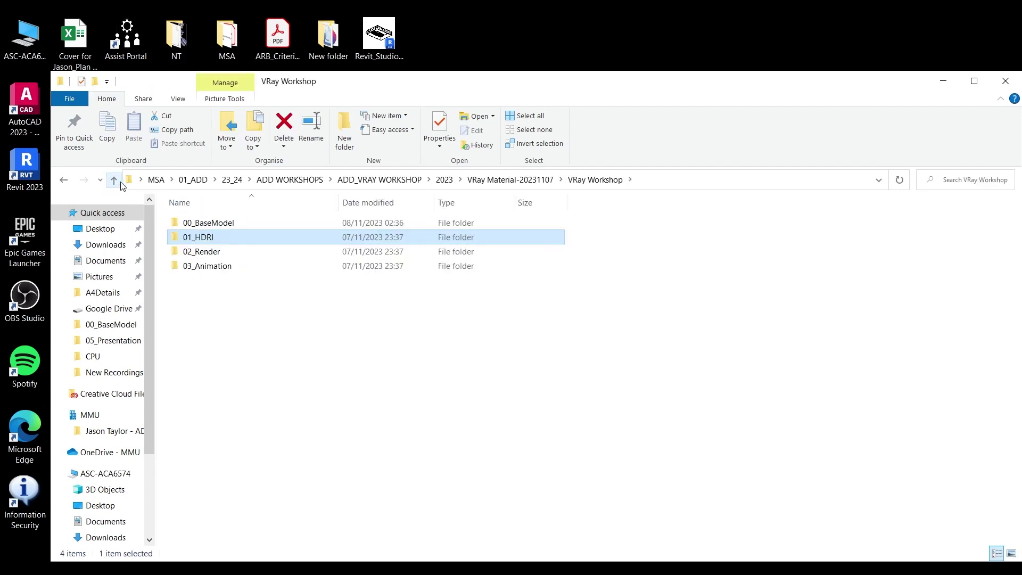
# Step: View the RenderSample image in the 02_Render folder and close it
pyautogui.doubleClick(245, 254)
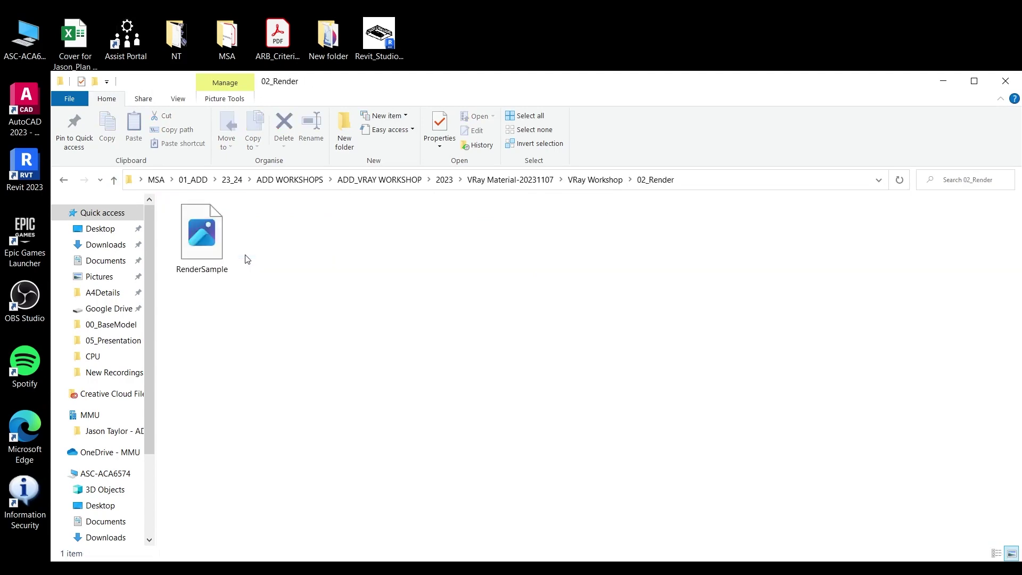
pyautogui.doubleClick(210, 245)
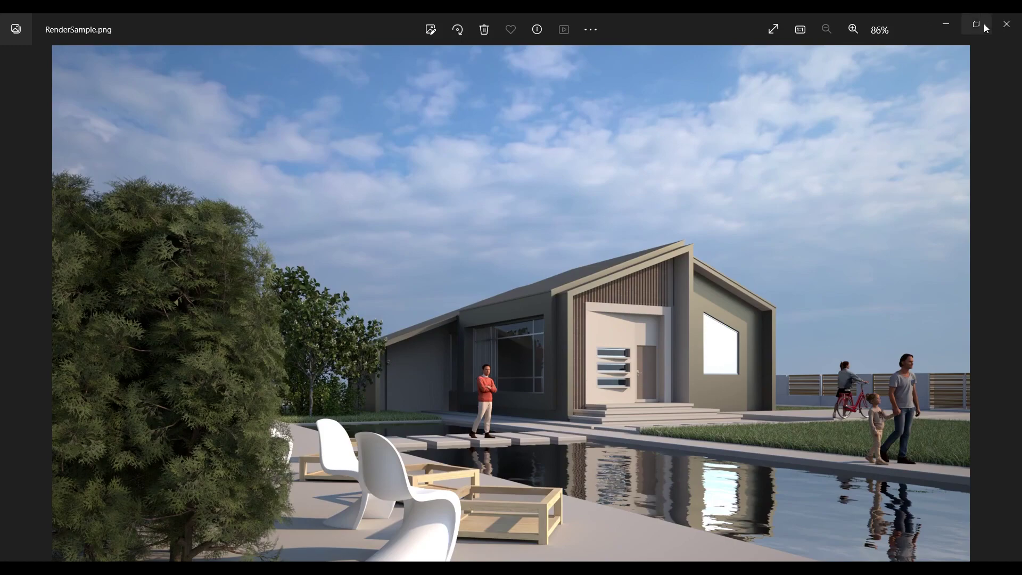
pyautogui.click(1004, 31)
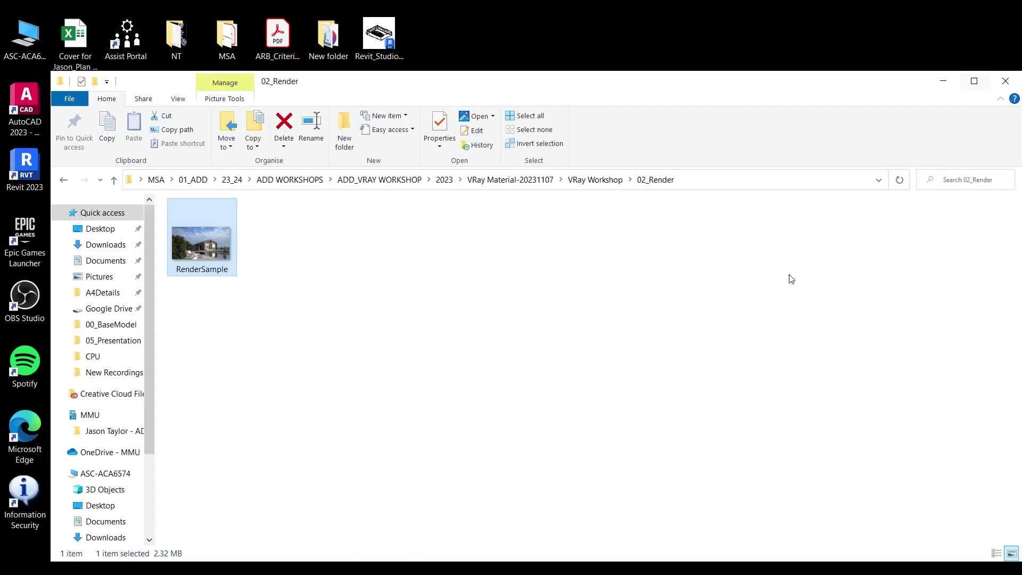
# Step: Play the AnimationFIle video from the 03_Animation folder and close the player
pyautogui.click(114, 179)
pyautogui.doubleClick(238, 266)
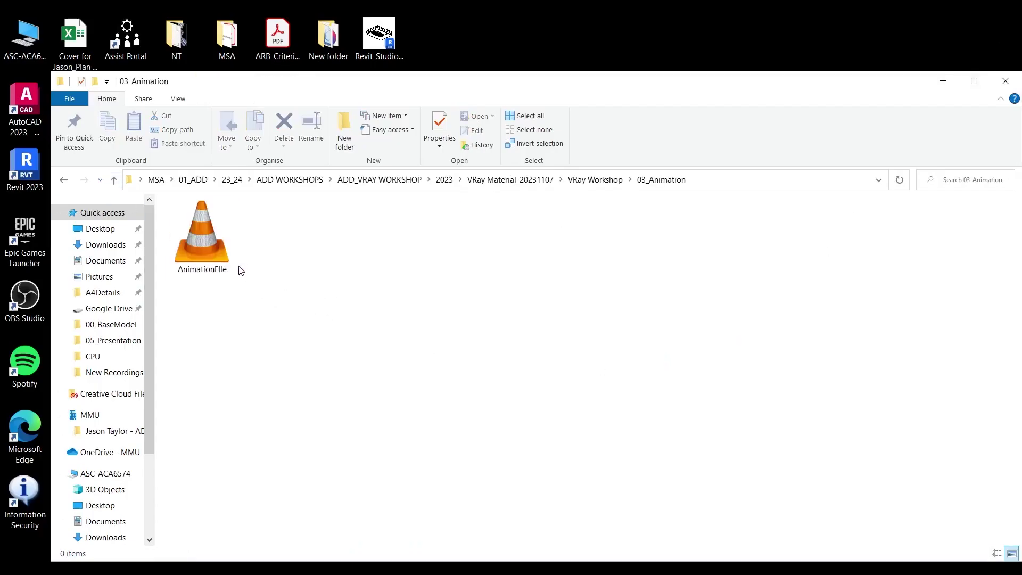
pyautogui.click(212, 236)
pyautogui.doubleClick(214, 238)
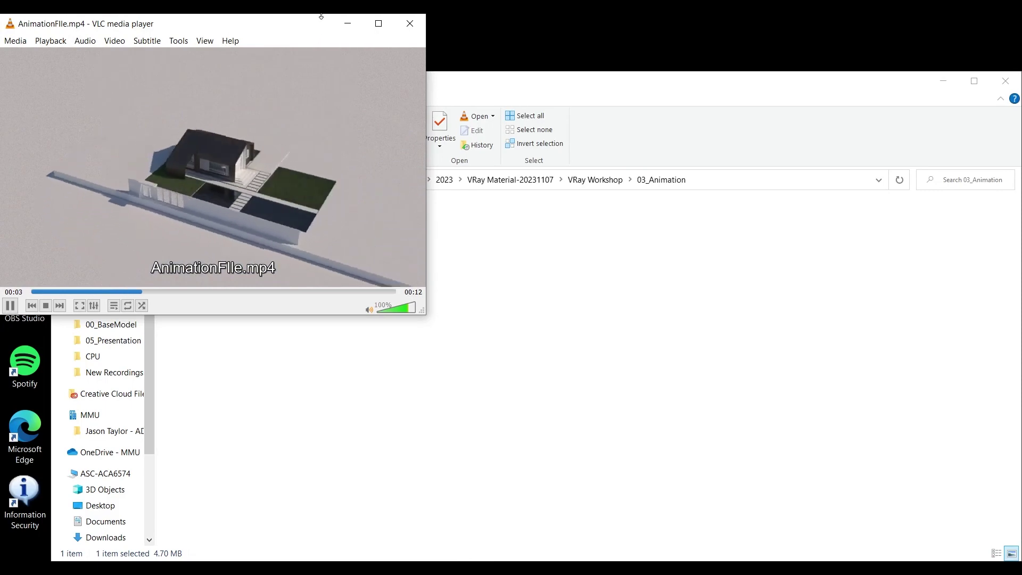
pyautogui.click(409, 24)
pyautogui.click(386, 296)
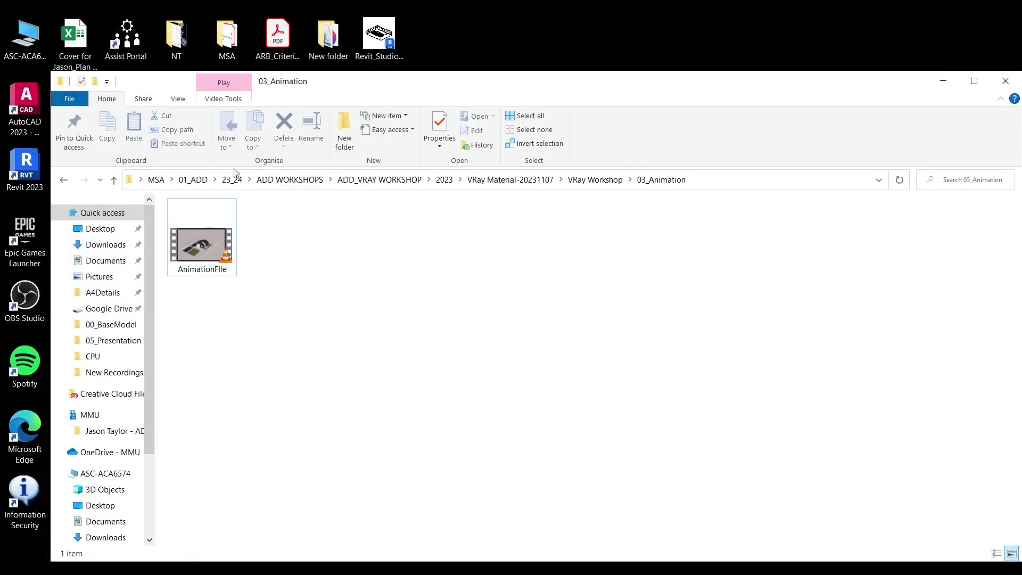
# Step: Go back up to ADD_VRAY WORKSHOP and open the 06_ModelExample folder inside FINAL
pyautogui.click(123, 181)
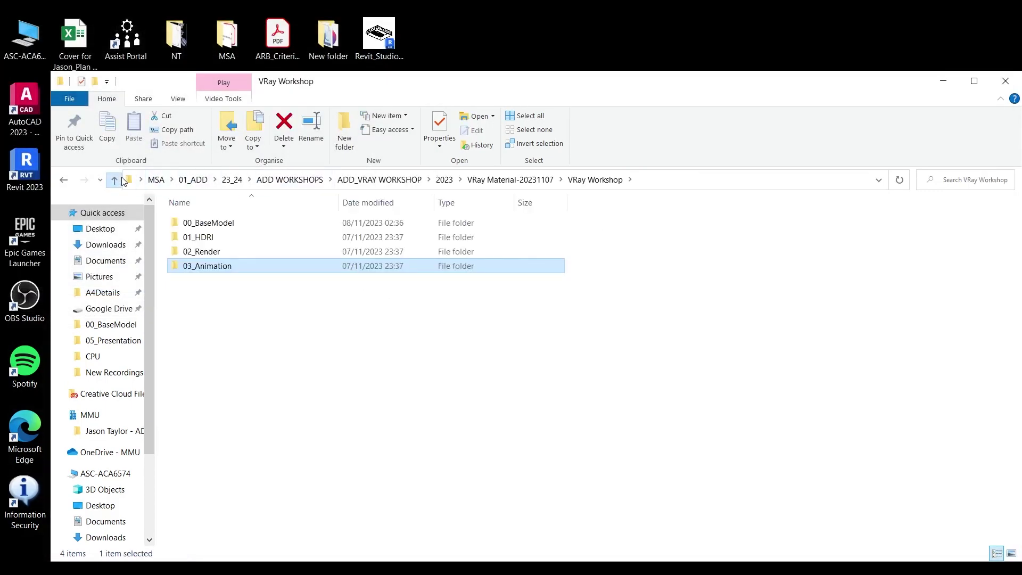
pyautogui.click(122, 180)
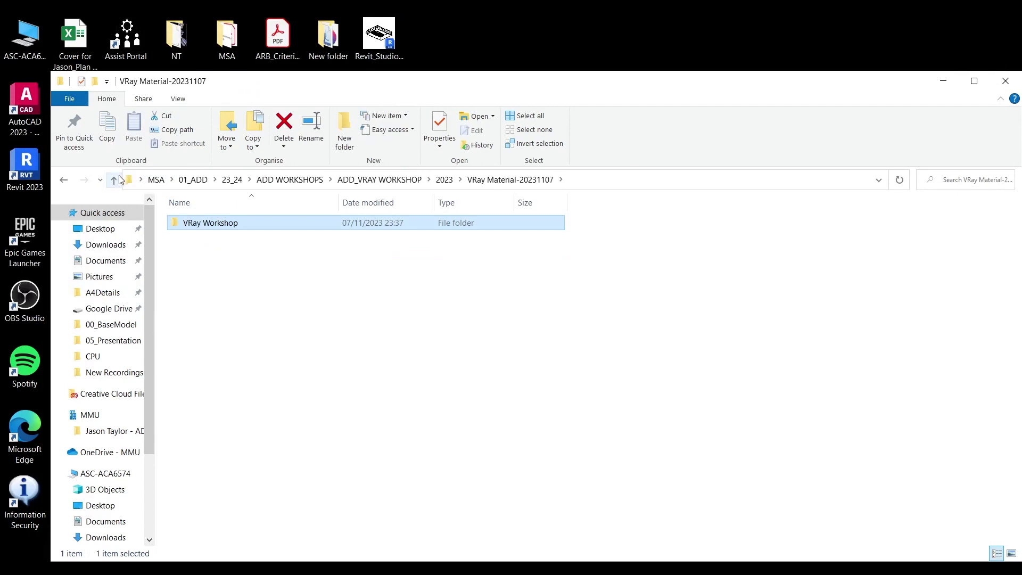
pyautogui.click(115, 181)
pyautogui.click(115, 181)
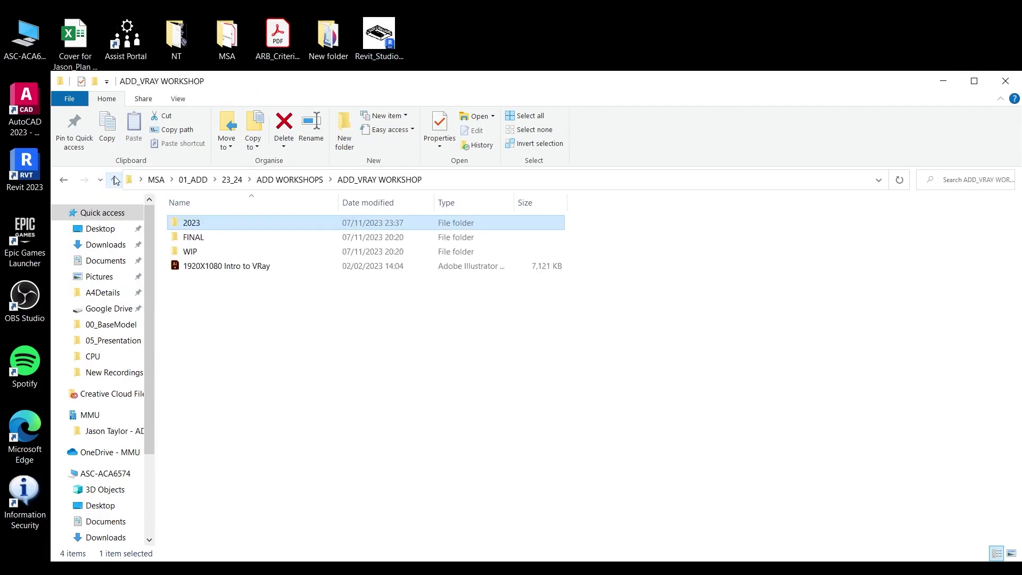
pyautogui.doubleClick(191, 238)
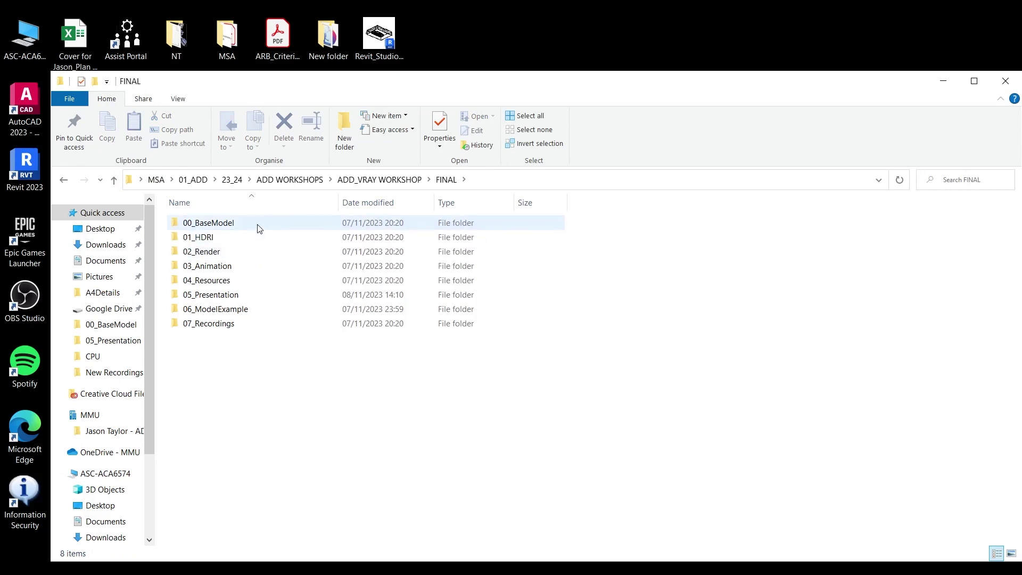
pyautogui.doubleClick(261, 308)
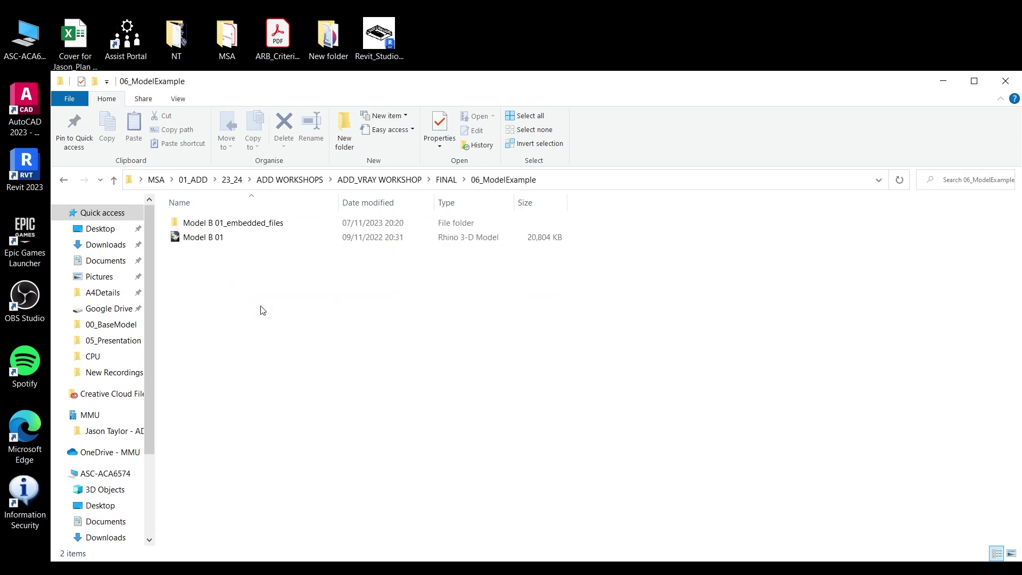
# Step: Open the Model B 01 Rhino file from the 06_ModelExample folder
pyautogui.click(213, 239)
pyautogui.doubleClick(215, 240)
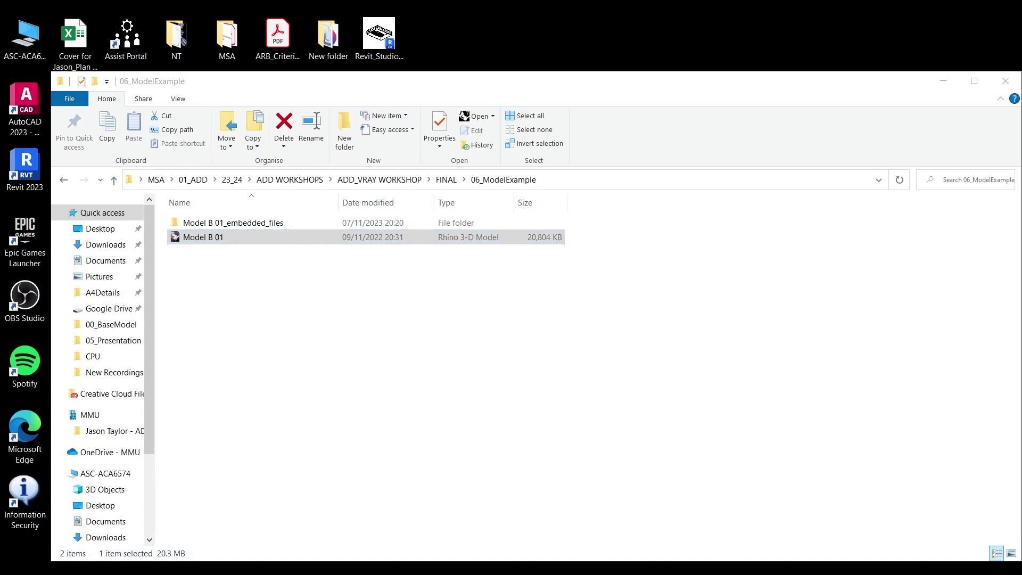
pyautogui.click(232, 274)
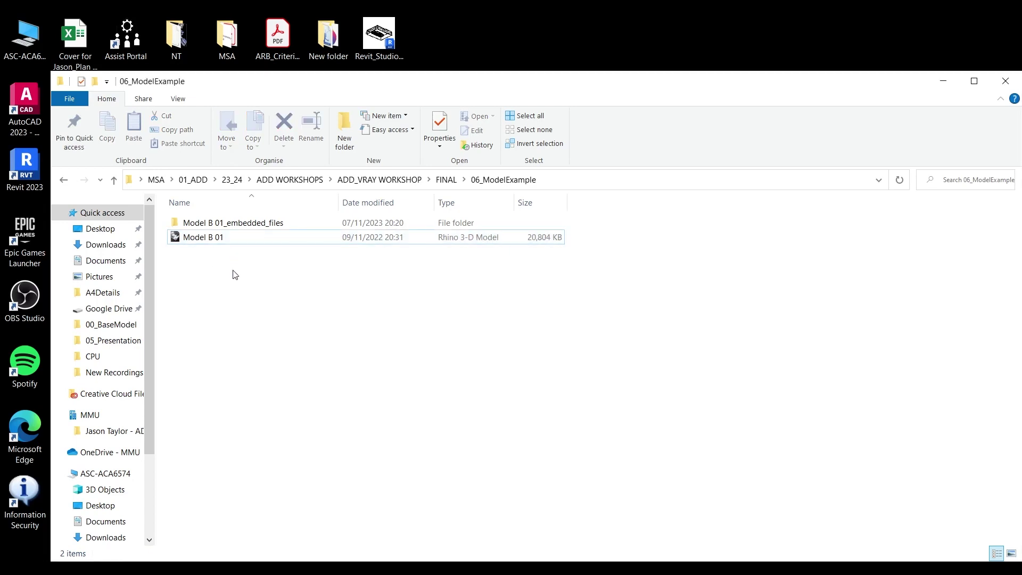
pyautogui.doubleClick(223, 242)
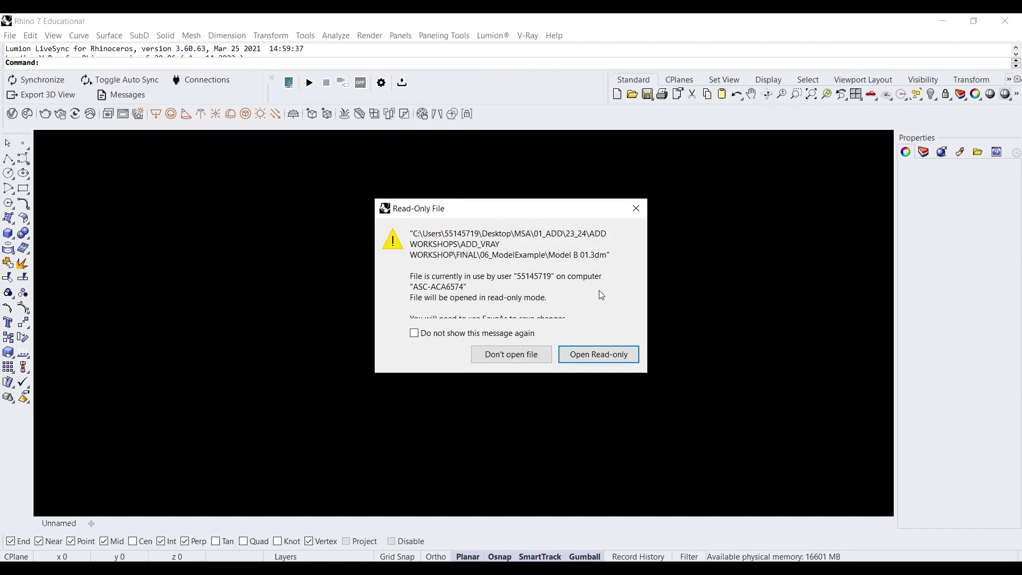
pyautogui.press('Return')
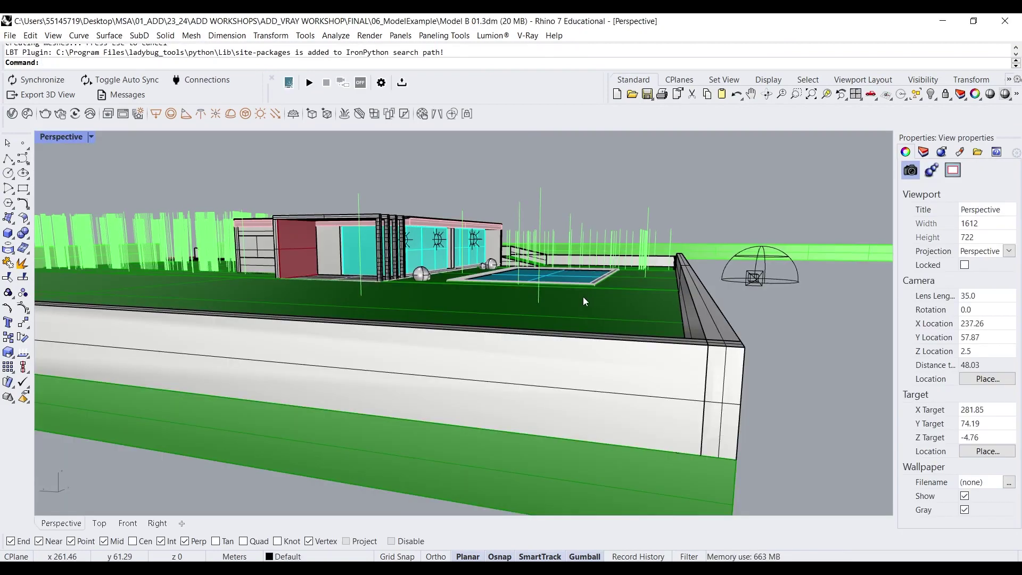
pyautogui.scroll(-6, 584, 298)
pyautogui.moveTo(565, 294); pyautogui.dragTo(527, 340, button='right')
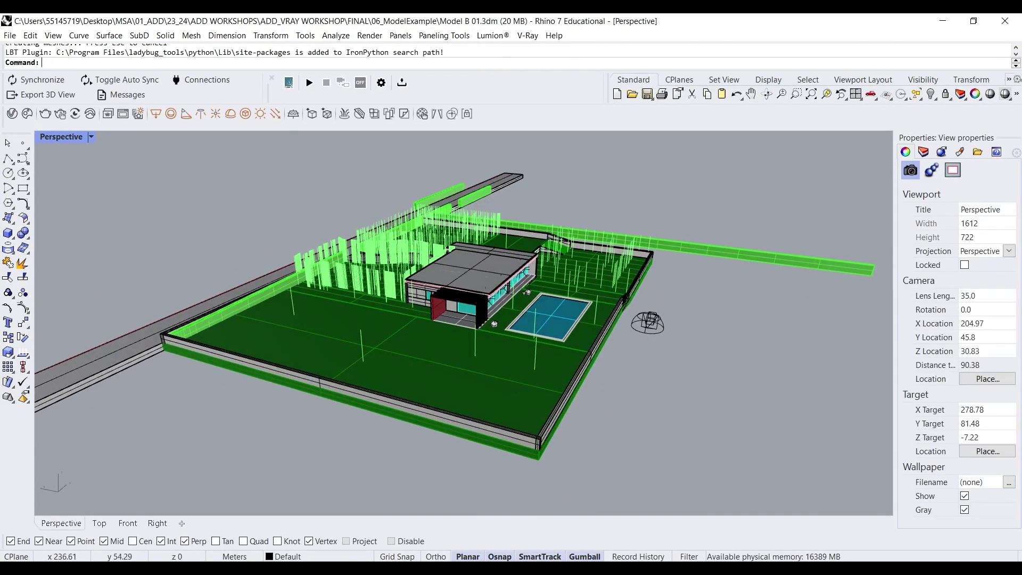
# Step: Decline opening the duplicate read-only copy of Model B 01 and close the blank Rhino window without saving
pyautogui.click(512, 569)
pyautogui.click(538, 355)
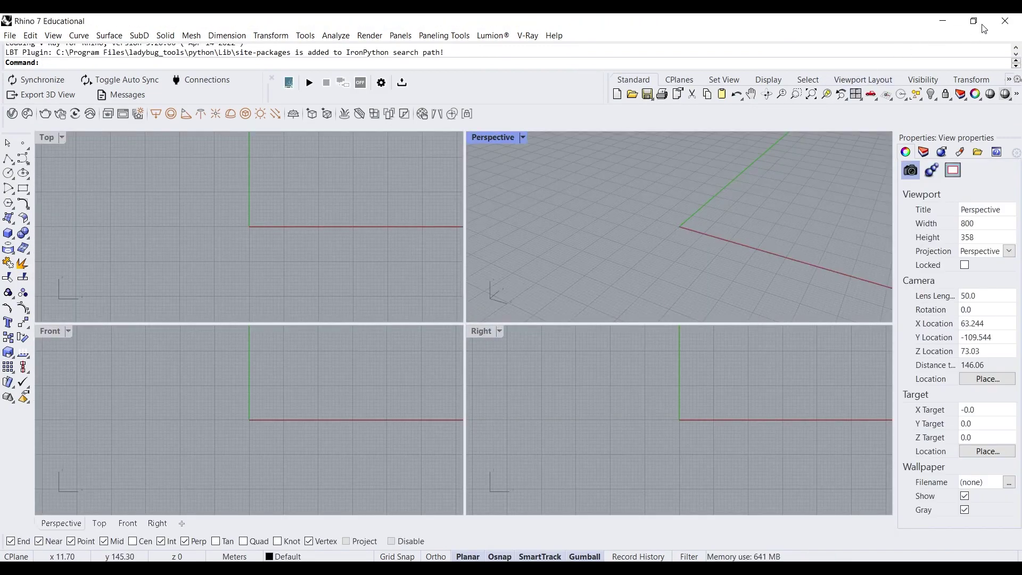
pyautogui.click(1004, 21)
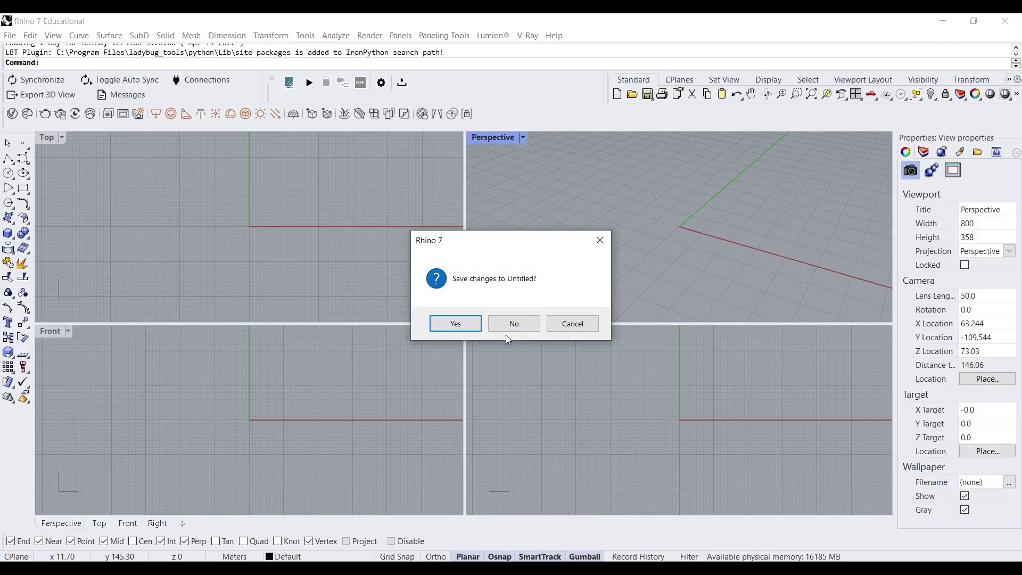
pyautogui.click(514, 324)
# Step: Display the layer list and examine the house, pool and surrounding grounds from several angles
pyautogui.scroll(5, 511, 332)
pyautogui.moveTo(507, 326); pyautogui.dragTo(336, 341, button='right')
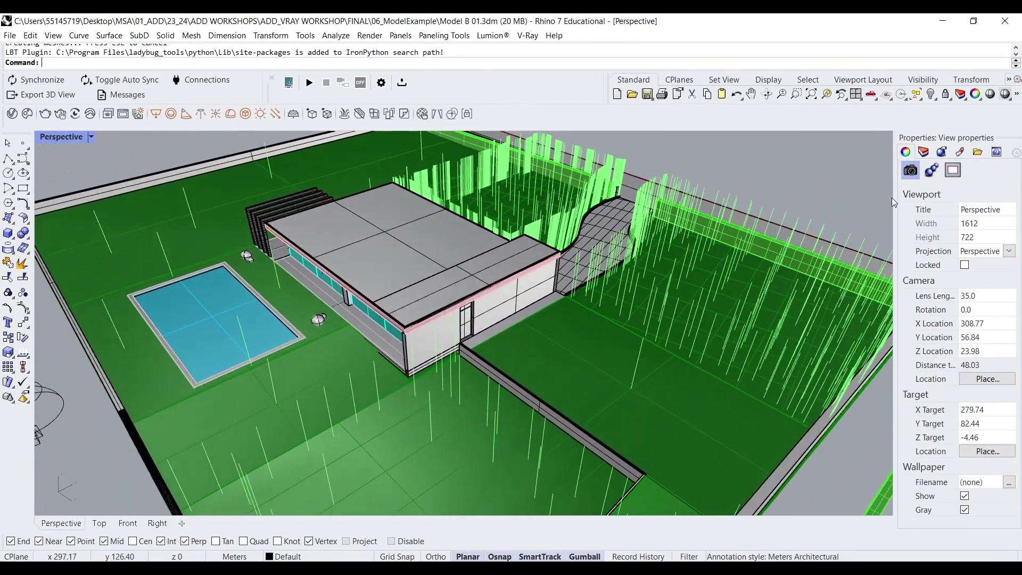
pyautogui.click(922, 153)
pyautogui.scroll(-4, 554, 257)
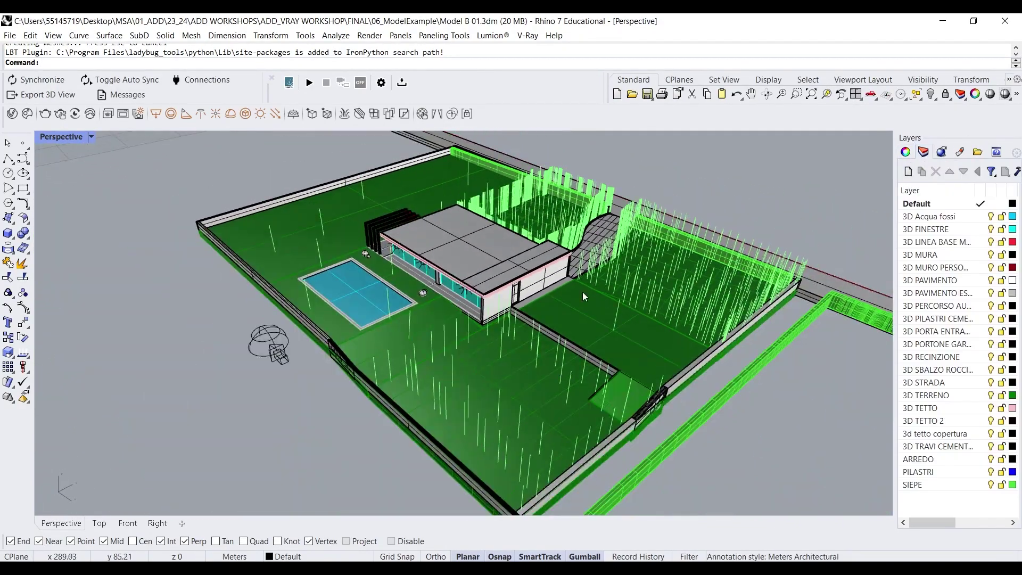
pyautogui.scroll(4, 582, 292)
pyautogui.moveTo(581, 300); pyautogui.dragTo(486, 300, button='right')
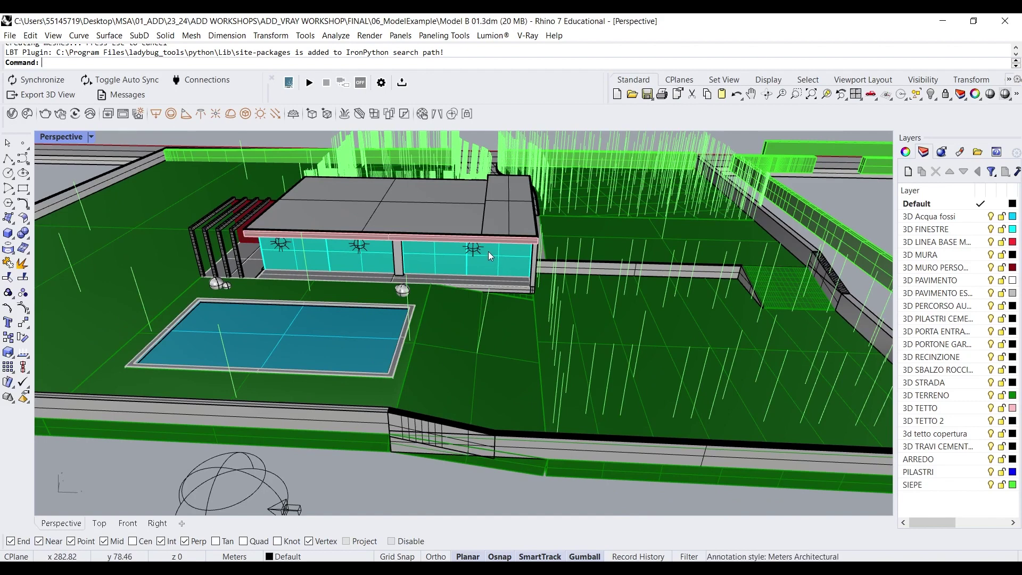
pyautogui.scroll(3, 516, 251)
pyautogui.moveTo(516, 250); pyautogui.dragTo(553, 298, button='right')
pyautogui.scroll(-6, 477, 258)
pyautogui.scroll(6, 477, 257)
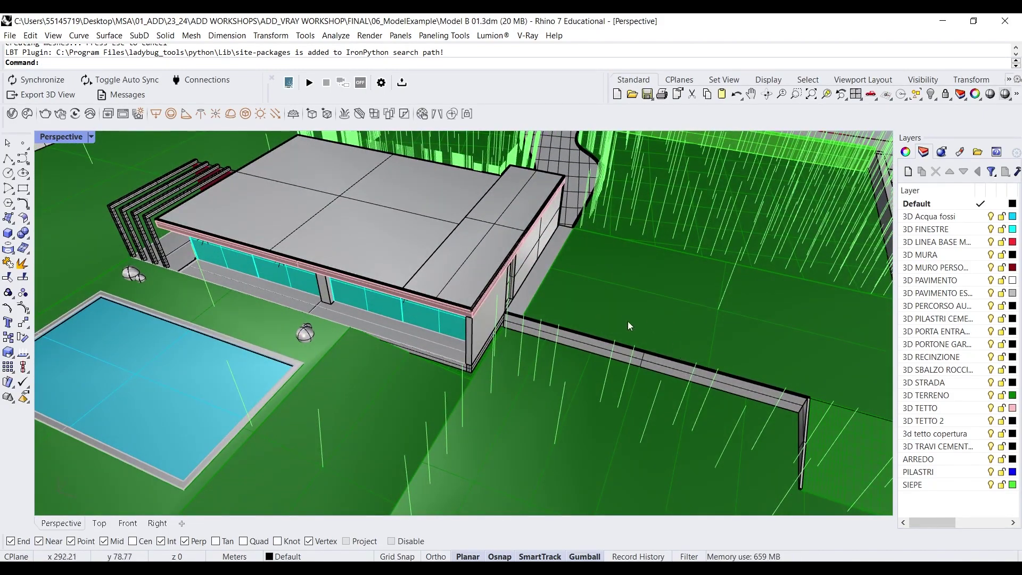
# Step: Set the current renderer to Legacy Rhino Render
pyautogui.click(371, 36)
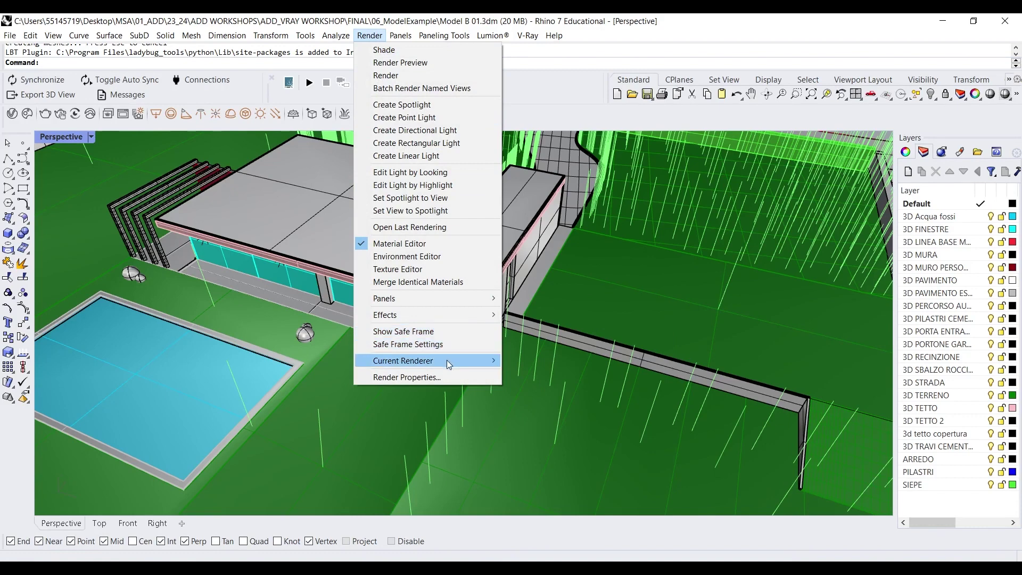
pyautogui.moveTo(448, 361)
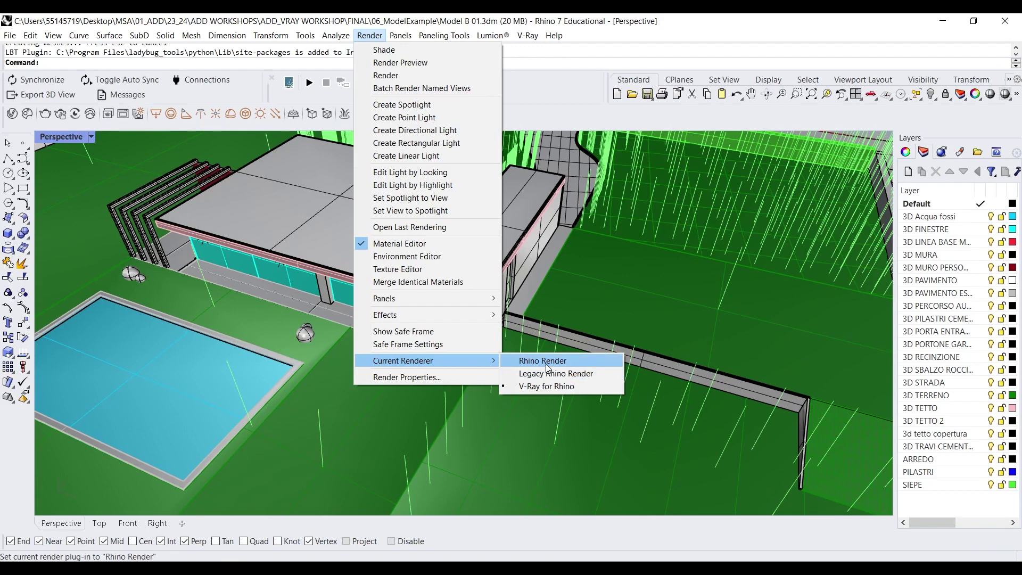
pyautogui.click(575, 371)
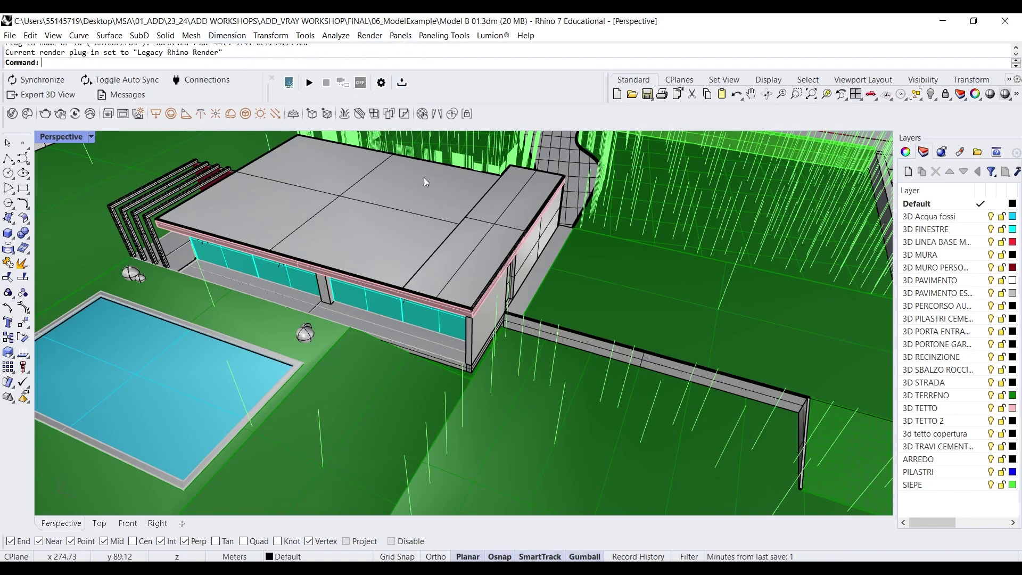
# Step: Set the current renderer to V-Ray for Rhino
pyautogui.click(369, 35)
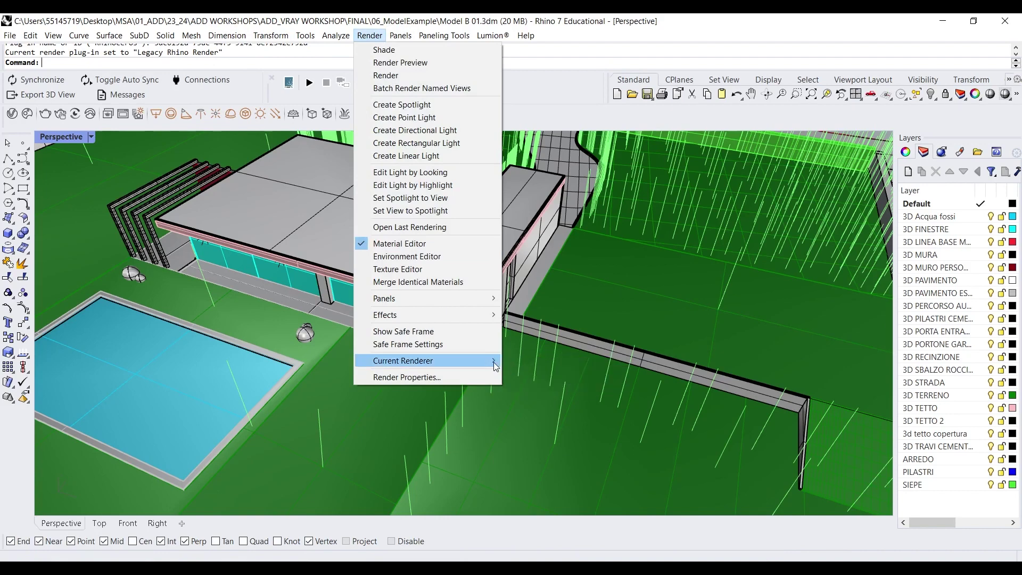
pyautogui.moveTo(496, 366)
pyautogui.click(543, 388)
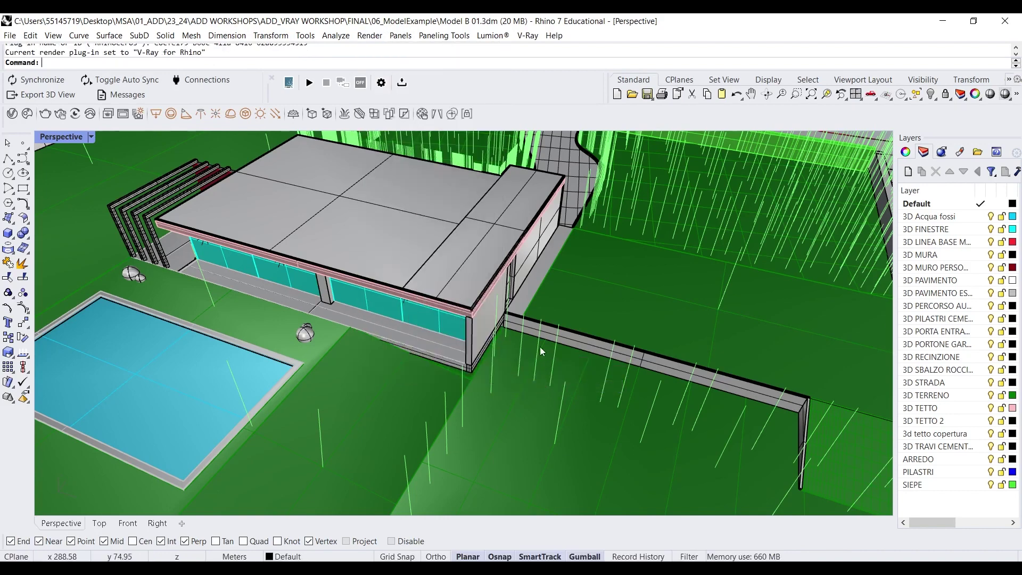
# Step: Open the V-Ray Asset Editor and expand its material library
pyautogui.scroll(-5, 540, 346)
pyautogui.moveTo(462, 301); pyautogui.dragTo(554, 239, button='right')
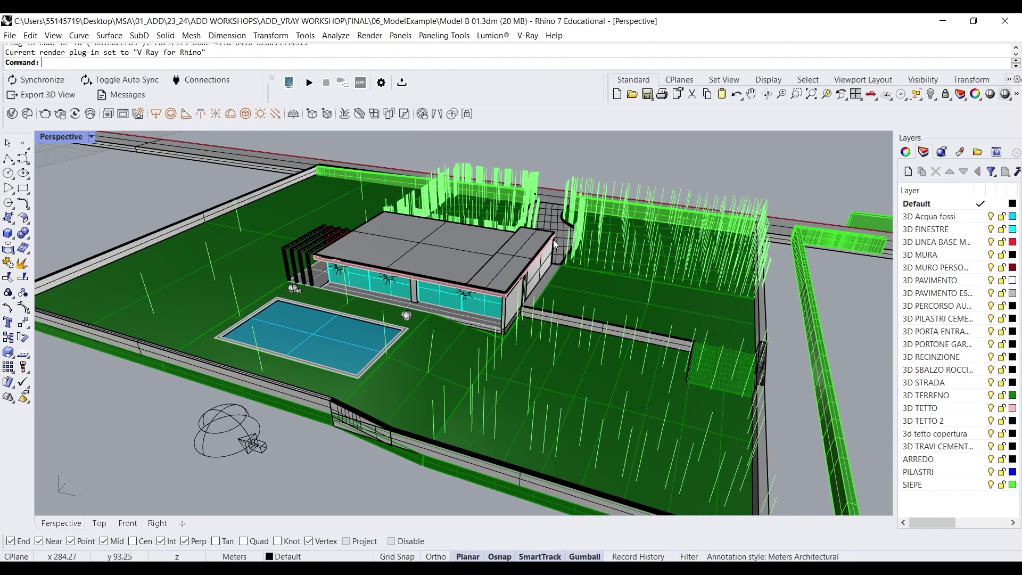
pyautogui.click(11, 114)
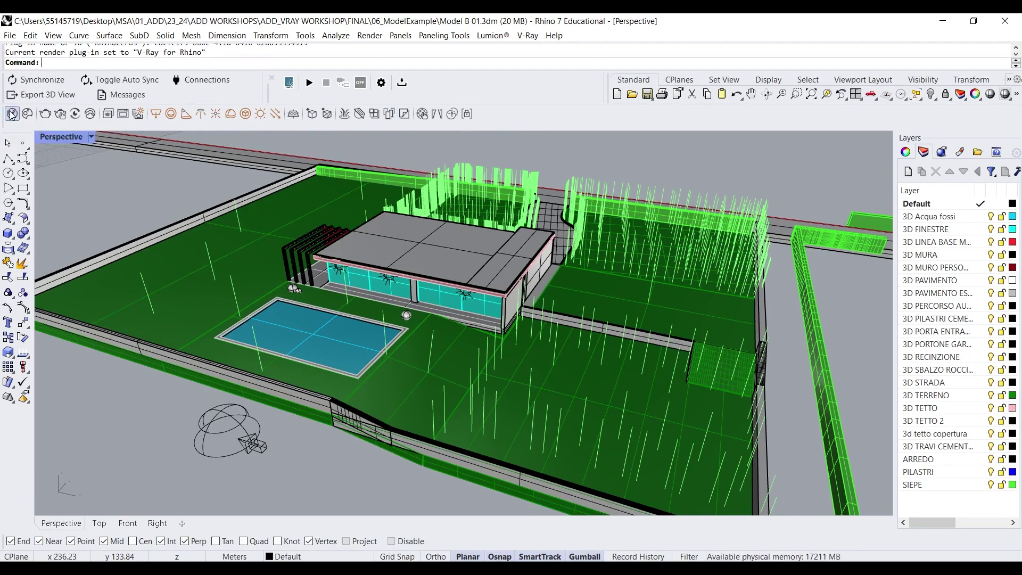
pyautogui.moveTo(3, 119); pyautogui.dragTo(173, 109)
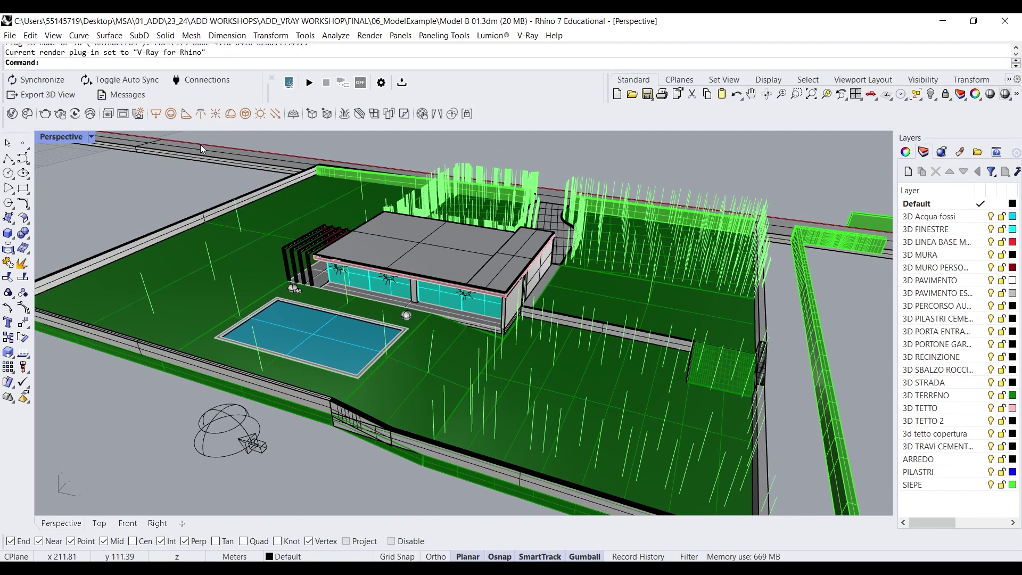
pyautogui.click(13, 114)
pyautogui.click(13, 114)
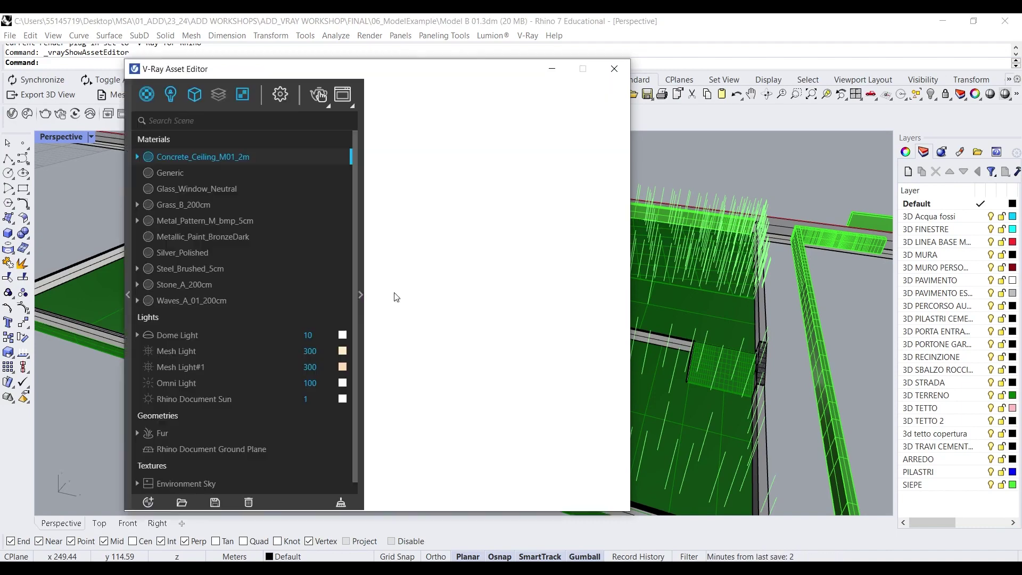
pyautogui.click(394, 294)
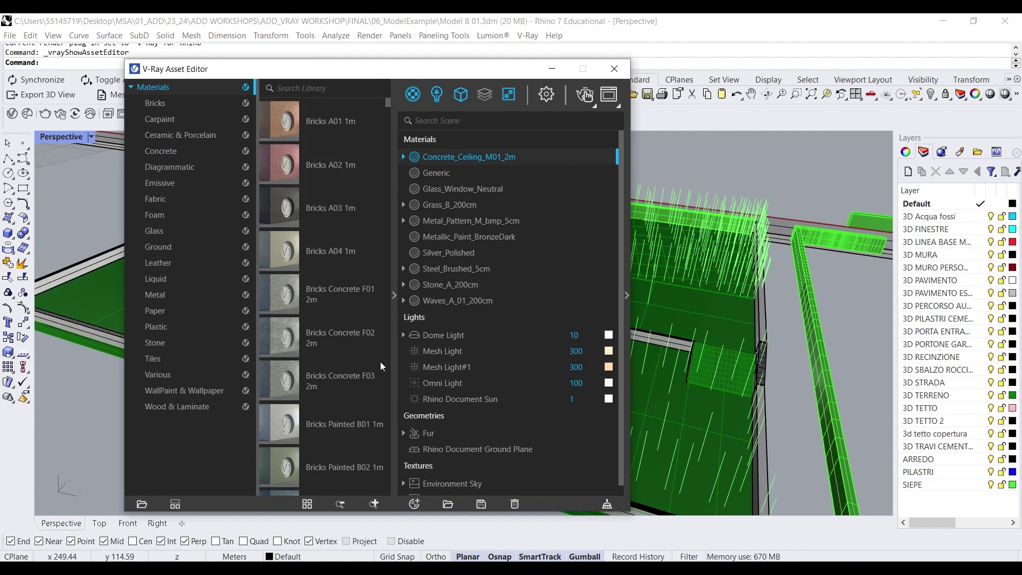
# Step: Review the scene's lights and geometries in the Asset Editor, and look at the render settings with the Camera section expanded
pyautogui.click(443, 103)
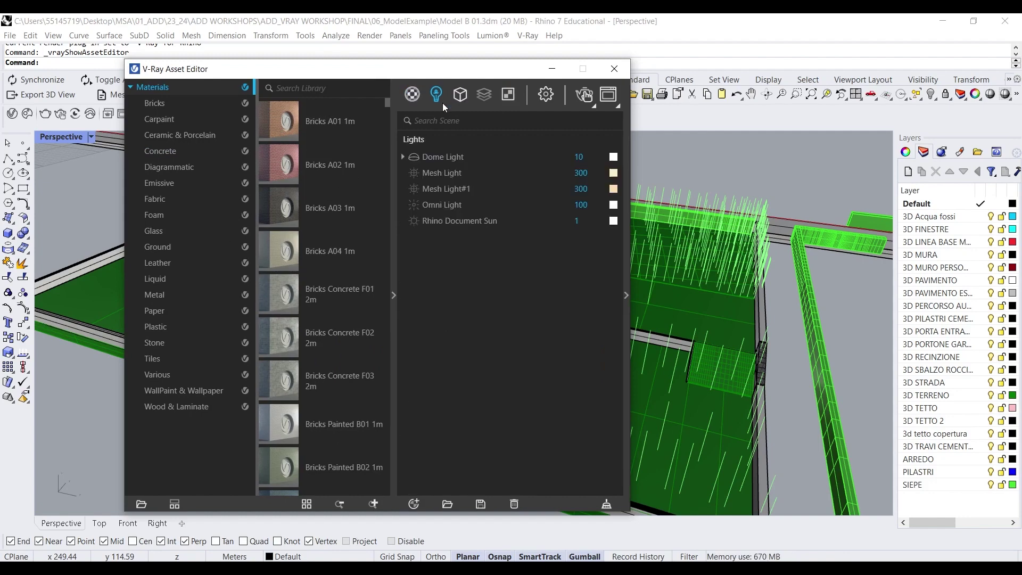
pyautogui.click(460, 101)
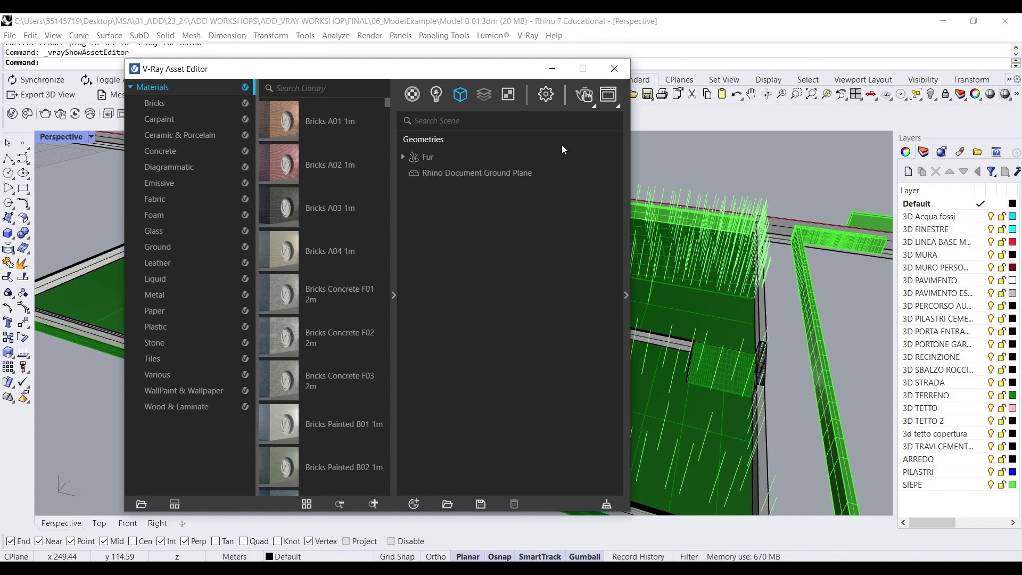
pyautogui.click(545, 97)
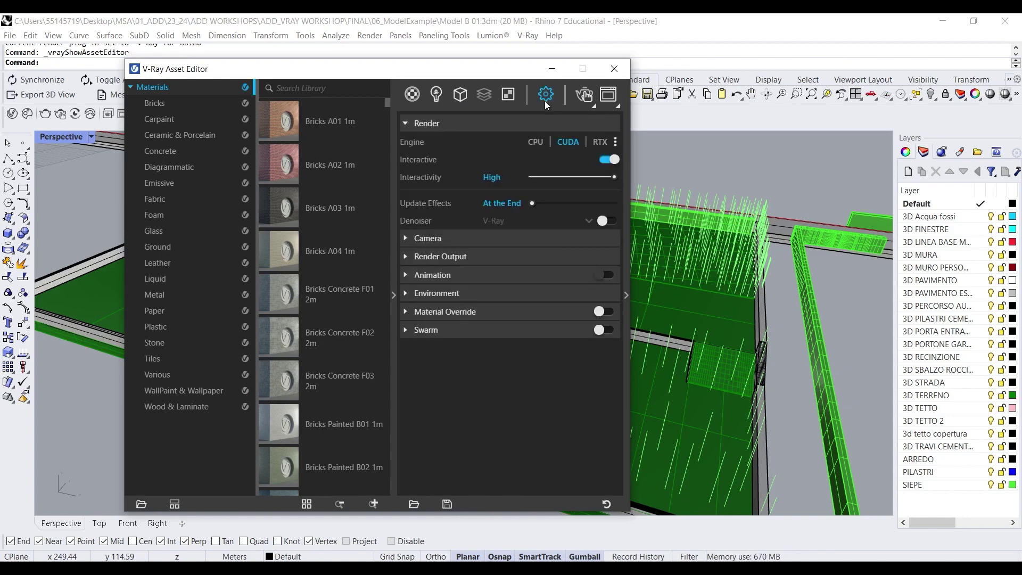
pyautogui.click(418, 242)
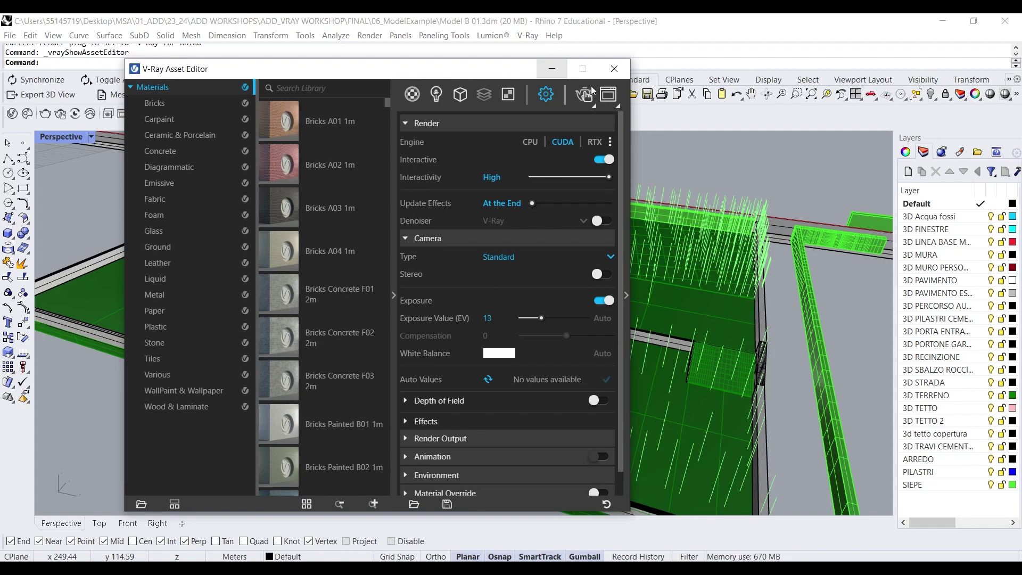
# Step: Start a V-Ray render with the CUDA engine and try to show the V-Ray Frame Buffer, moving the Asset Editor aside
pyautogui.click(594, 107)
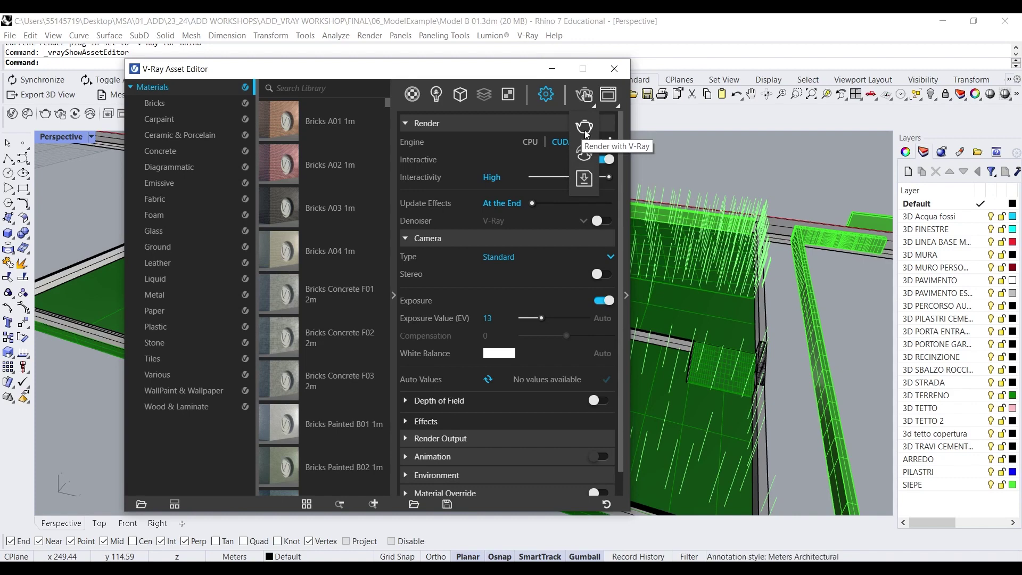
pyautogui.click(586, 99)
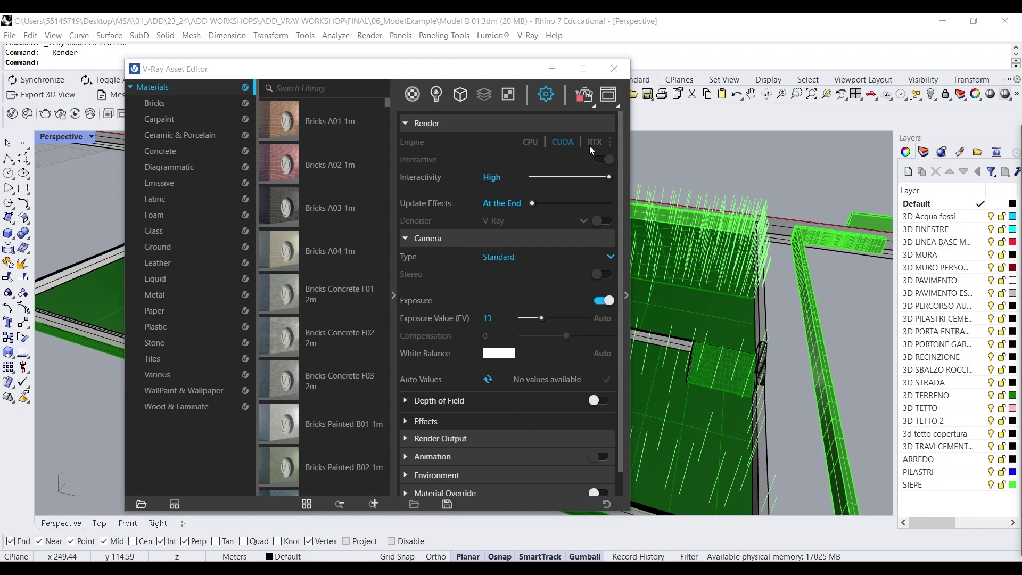
pyautogui.moveTo(532, 69); pyautogui.dragTo(618, 86)
pyautogui.click(477, 570)
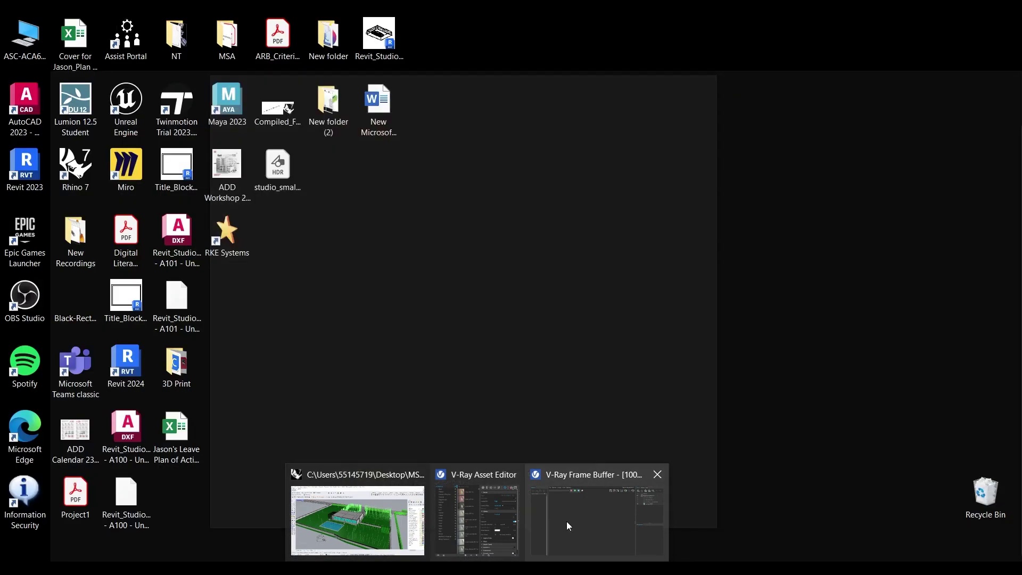
pyautogui.click(566, 523)
pyautogui.scroll(-1, 560, 378)
pyautogui.scroll(-3, 395, 334)
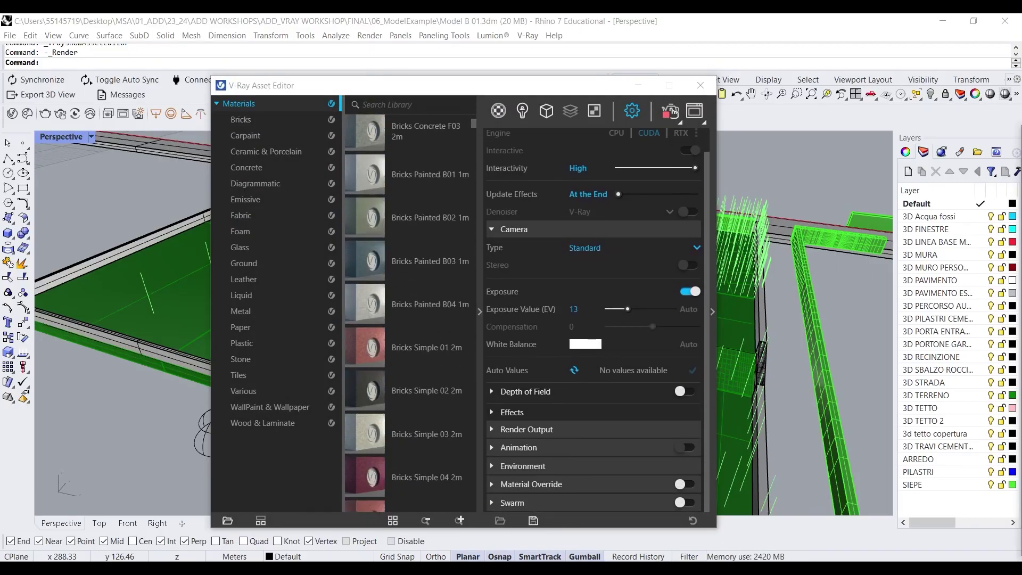
pyautogui.click(499, 527)
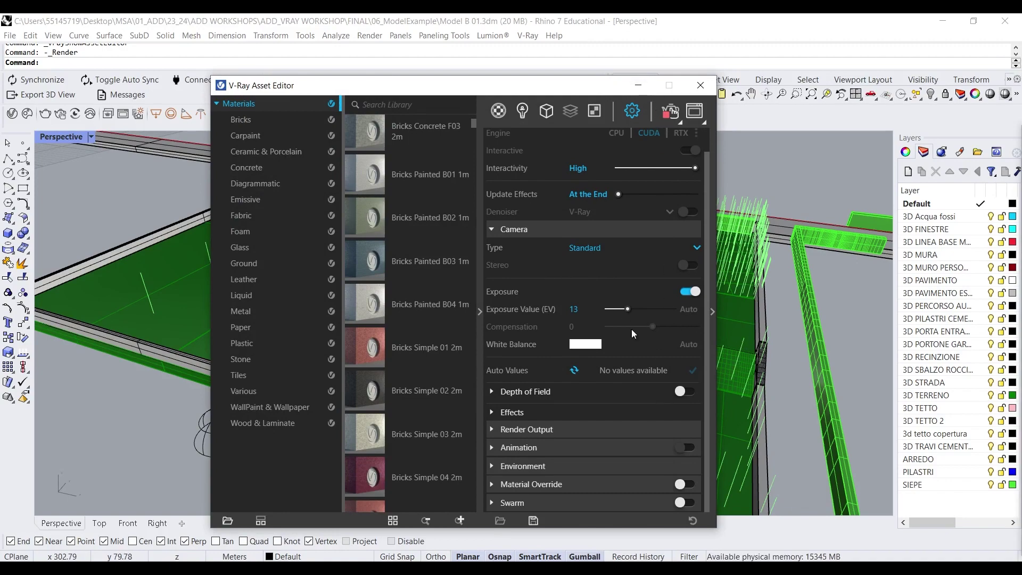
pyautogui.moveTo(529, 95); pyautogui.dragTo(375, 80)
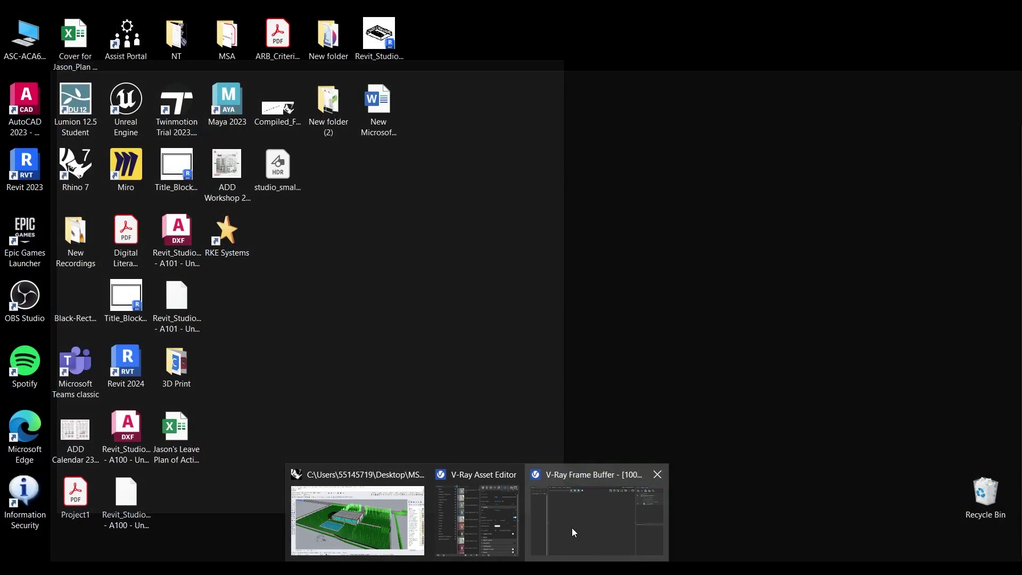
pyautogui.click(571, 529)
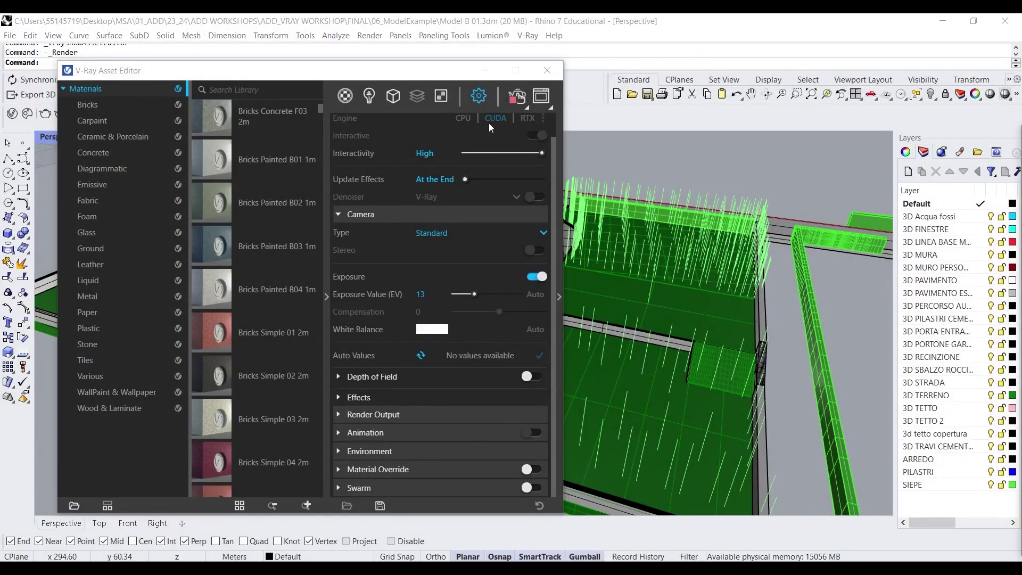
pyautogui.moveTo(455, 74); pyautogui.dragTo(421, 74)
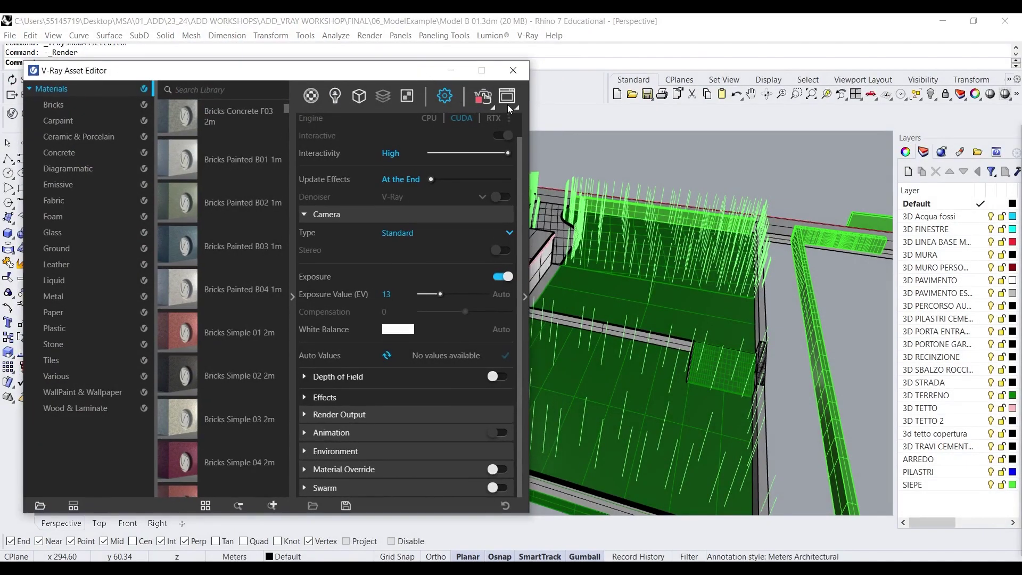
# Step: Stop the running render, set the render engine to CPU and start the V-Ray render again
pyautogui.click(498, 134)
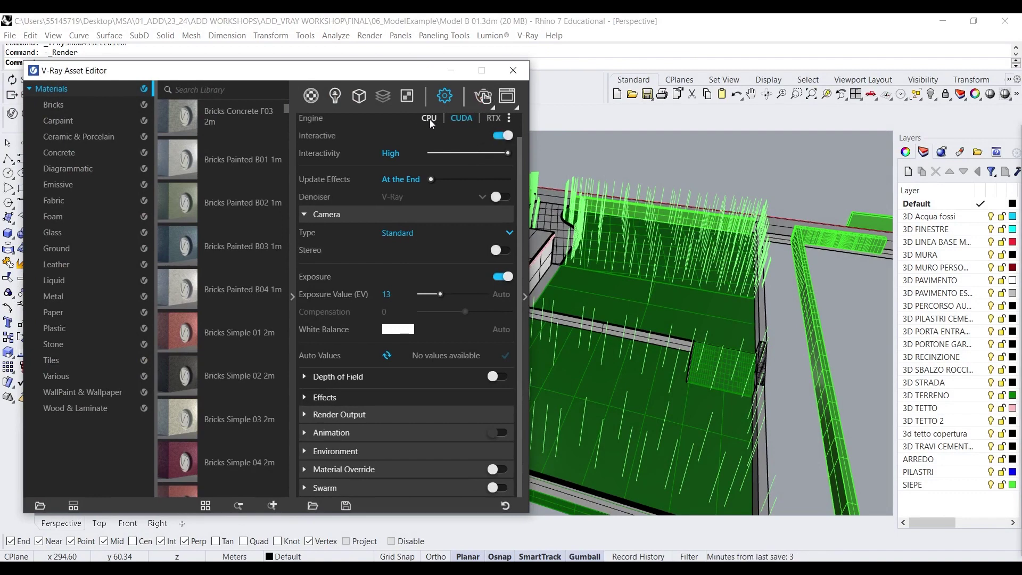
pyautogui.click(429, 118)
pyautogui.click(482, 104)
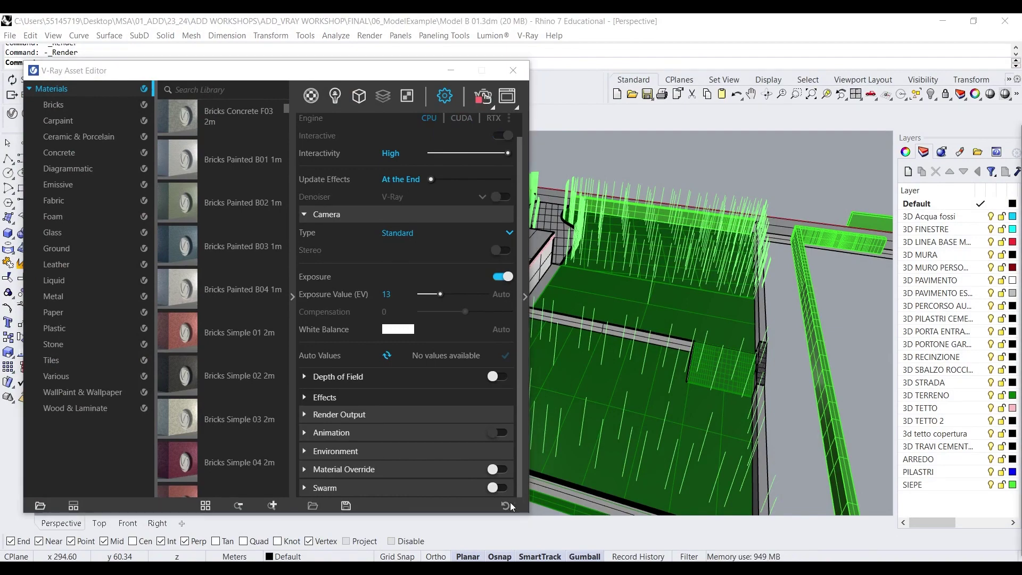
# Step: Bring the V-Ray Frame Buffer window into view and arrange it beside the Asset Editor
pyautogui.moveTo(599, 535)
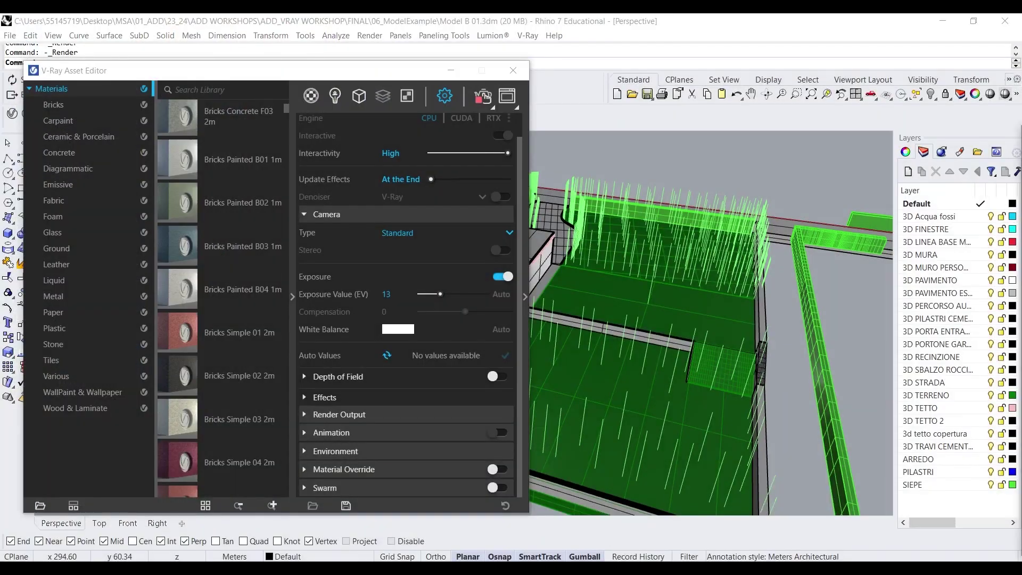
pyautogui.moveTo(478, 568)
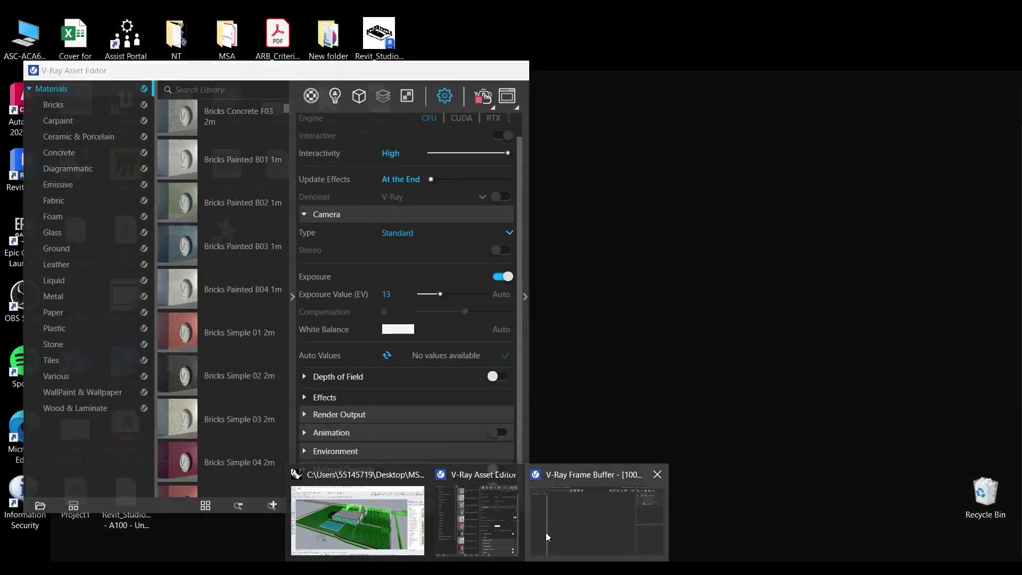
pyautogui.moveTo(571, 506)
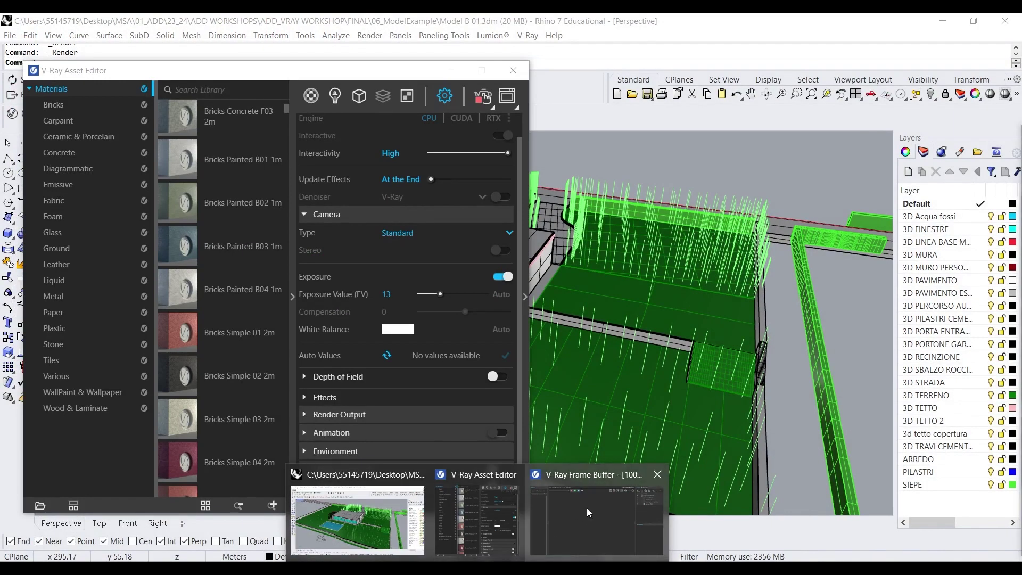
pyautogui.rightClick(586, 510)
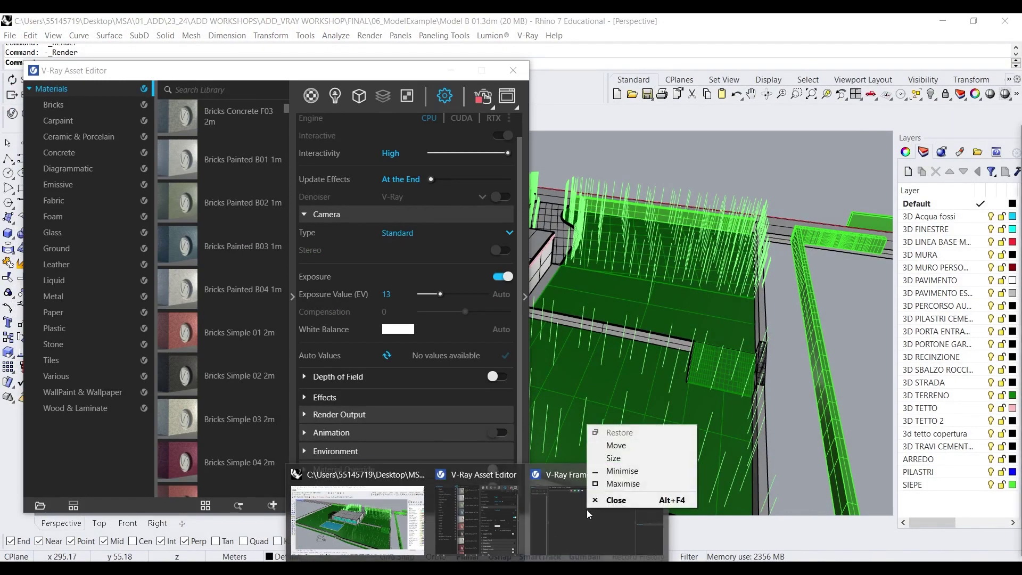
pyautogui.click(620, 484)
pyautogui.click(973, 21)
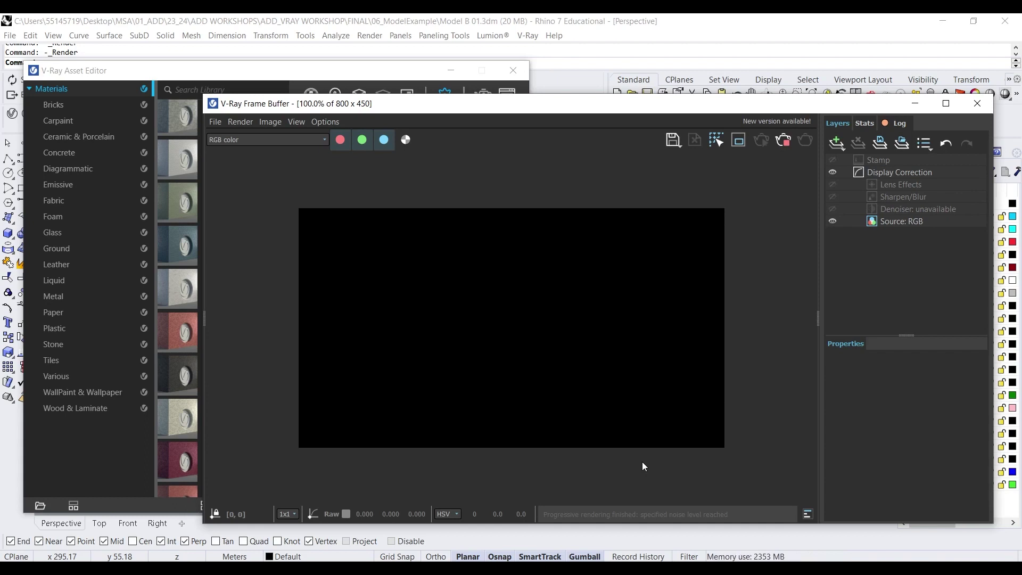
pyautogui.moveTo(536, 107); pyautogui.dragTo(819, 95)
pyautogui.moveTo(397, 78); pyautogui.dragTo(425, 68)
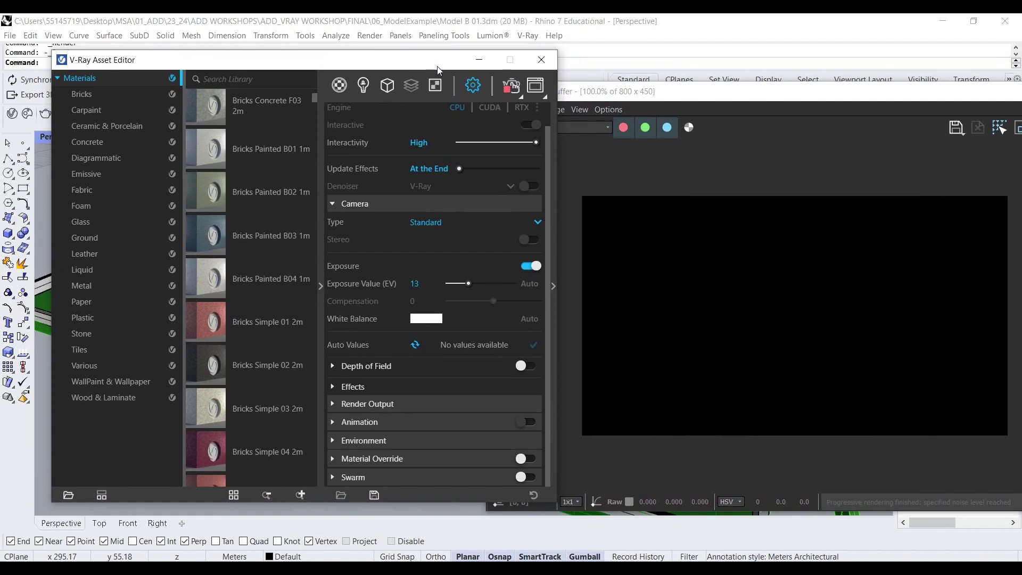
# Step: Open the Dome Light's parameters from the scene lights and go into its HDR texture's bitmap settings
pyautogui.click(359, 87)
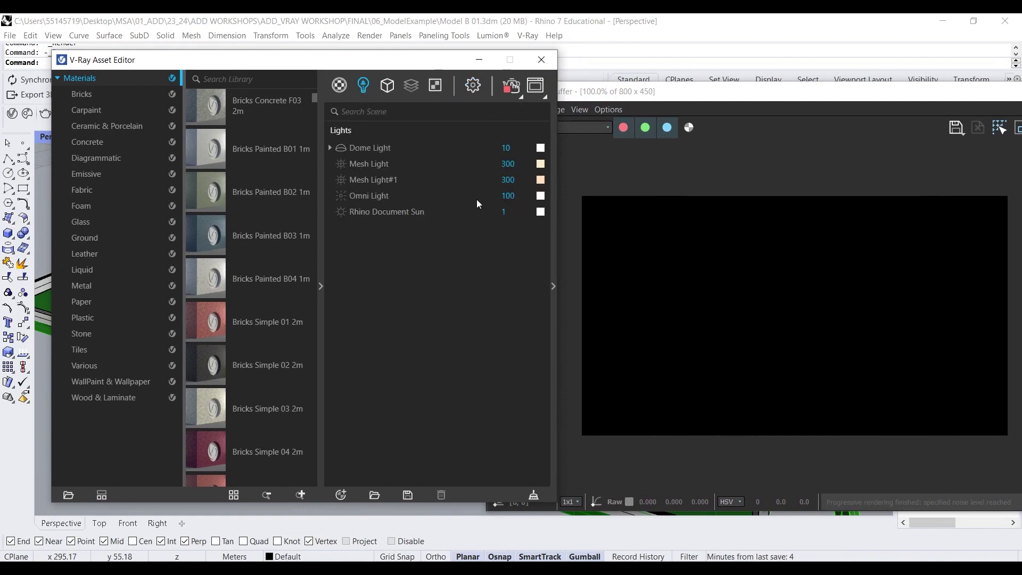
pyautogui.click(554, 259)
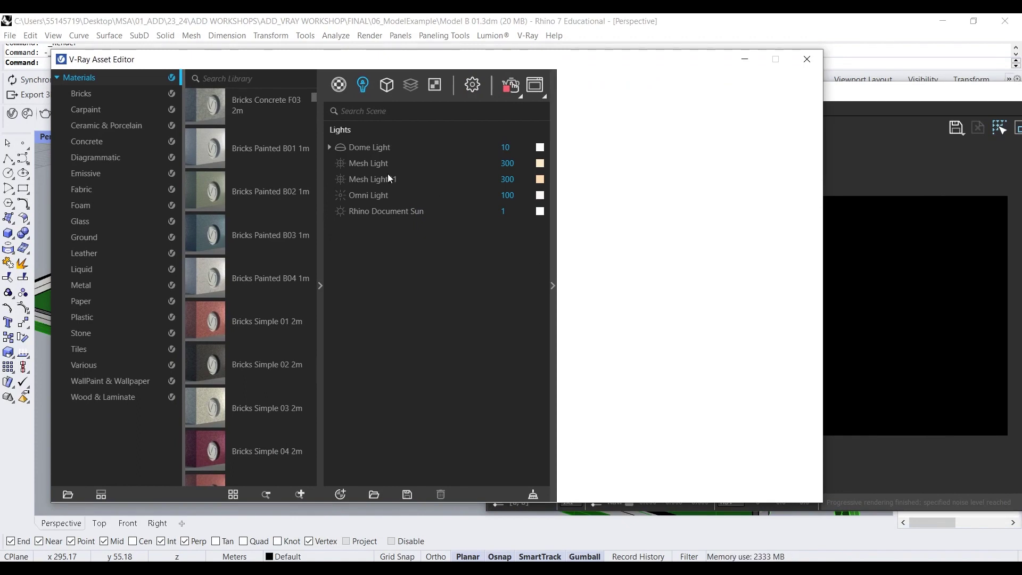
pyautogui.click(361, 147)
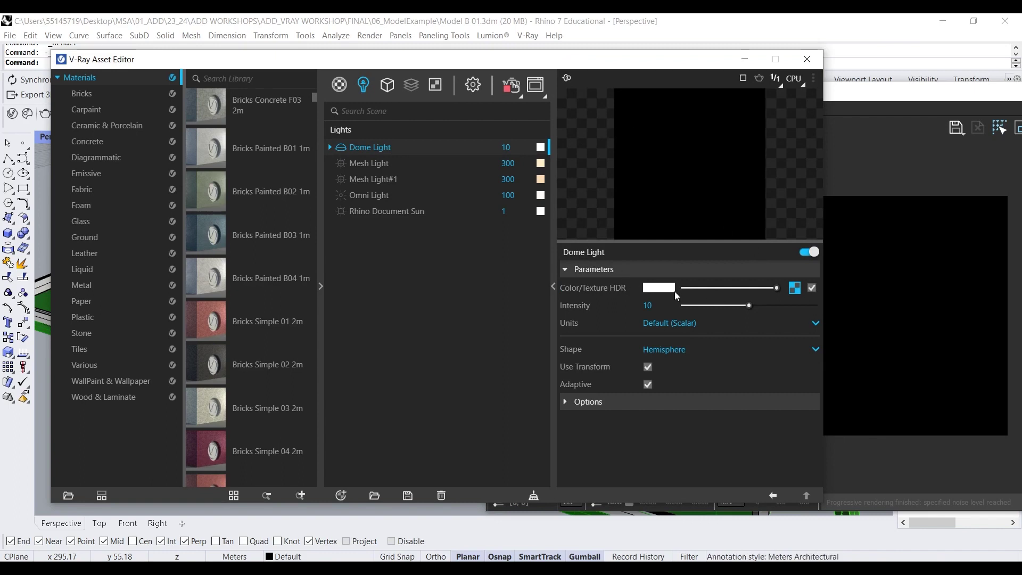
pyautogui.click(796, 289)
pyautogui.moveTo(798, 290)
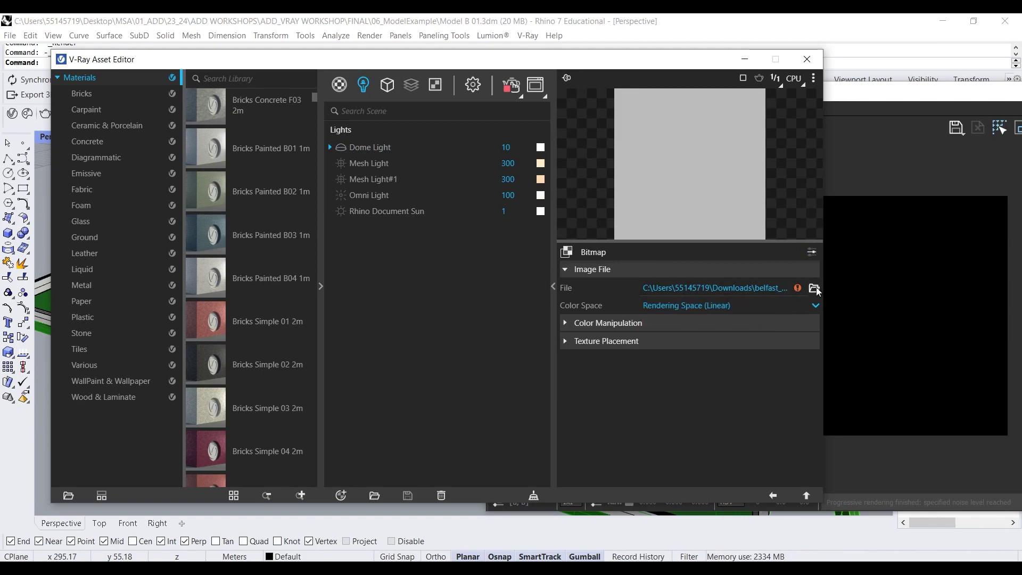
# Step: Load the belfast_sunset_4k EXR file from the workshop's FINAL > 01_HDRI folder as the Dome Light's bitmap
pyautogui.click(814, 288)
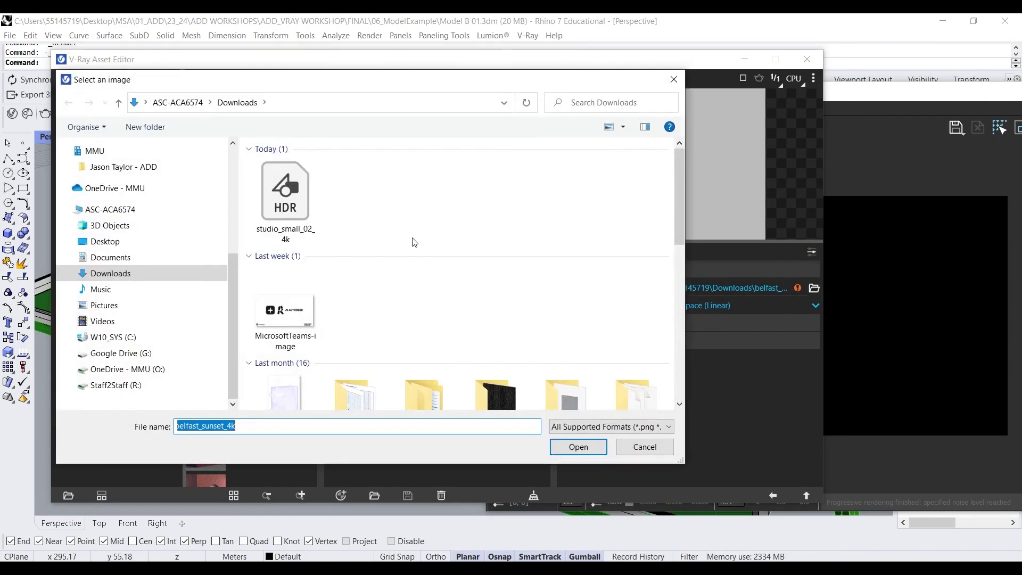
pyautogui.scroll(-3, 413, 245)
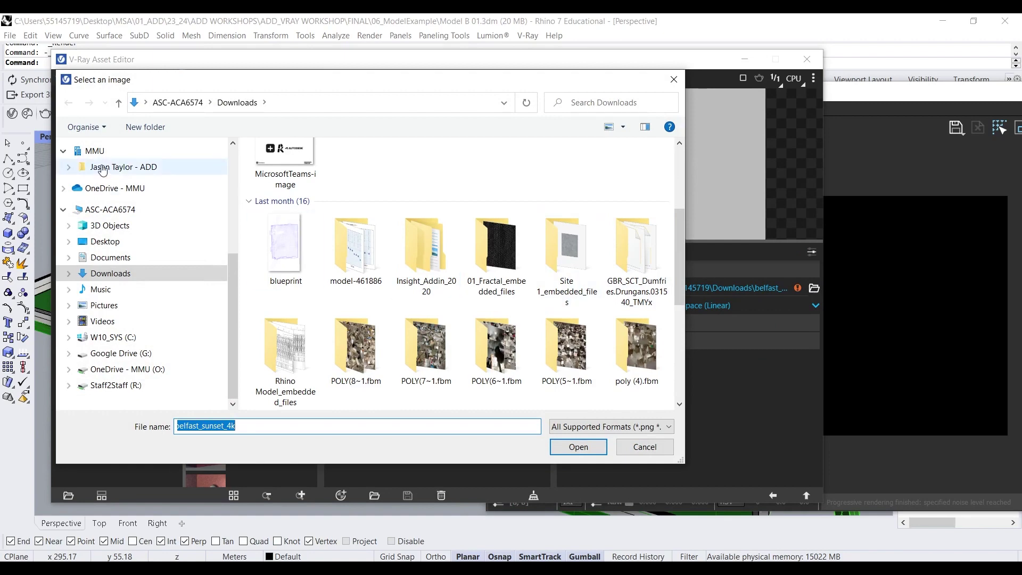
pyautogui.scroll(5, 103, 169)
pyautogui.click(120, 173)
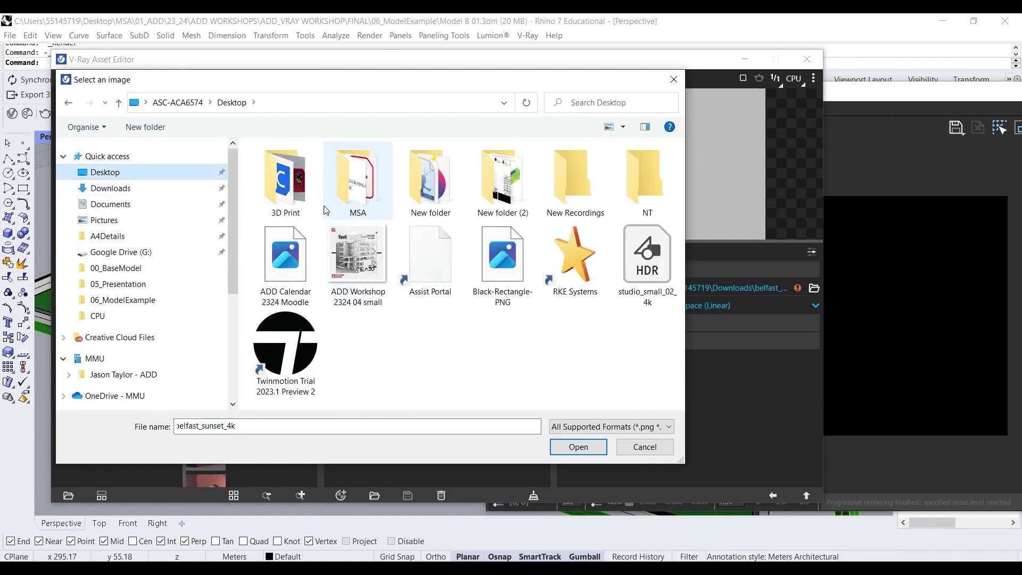
pyautogui.doubleClick(359, 186)
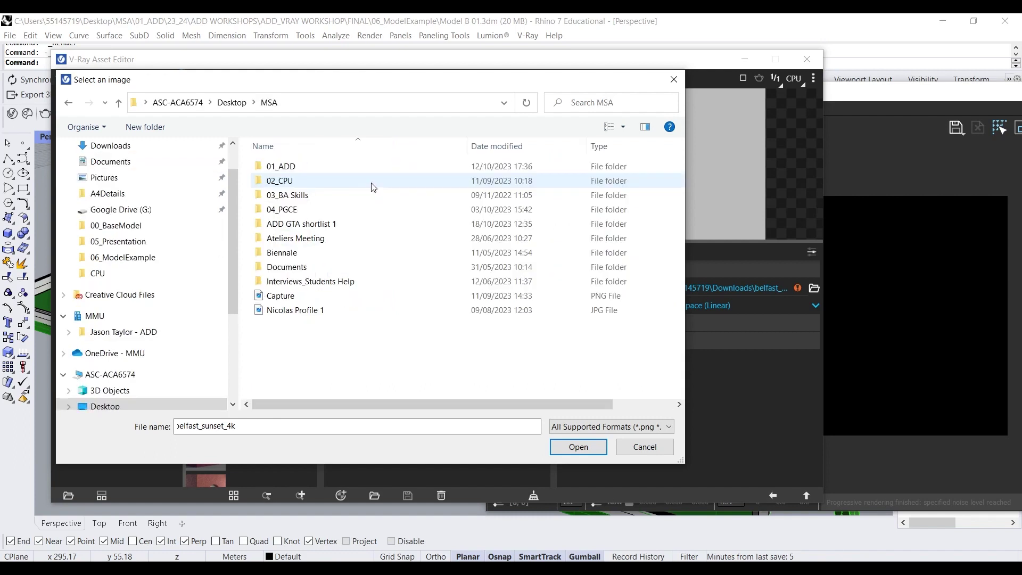
pyautogui.doubleClick(296, 167)
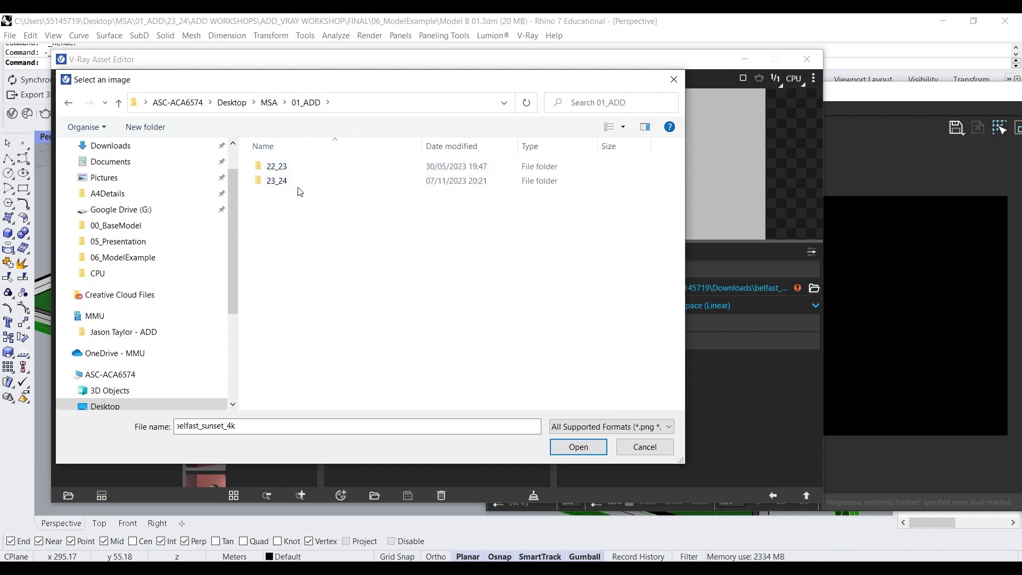
pyautogui.doubleClick(301, 184)
pyautogui.doubleClick(310, 166)
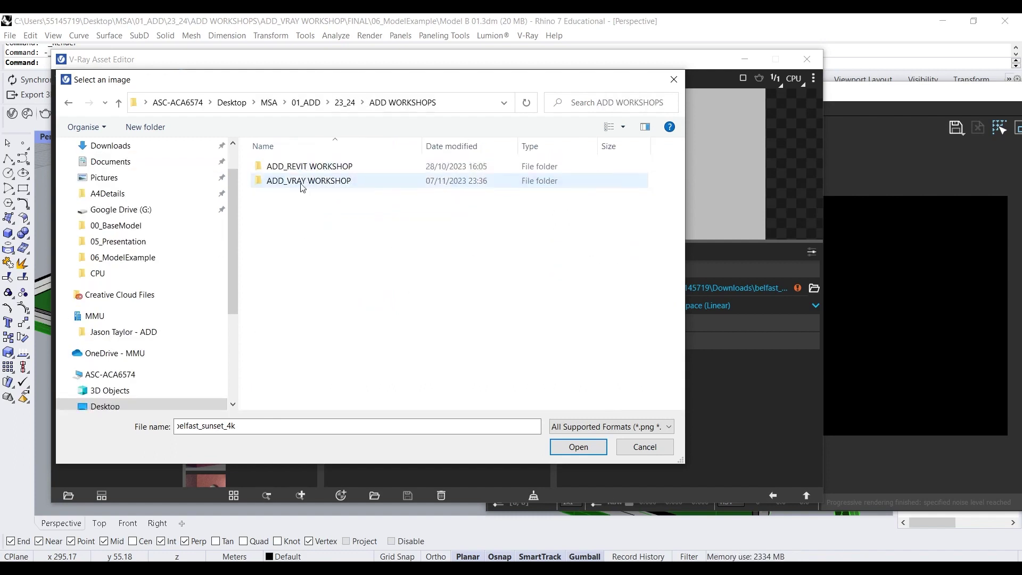
pyautogui.doubleClick(330, 181)
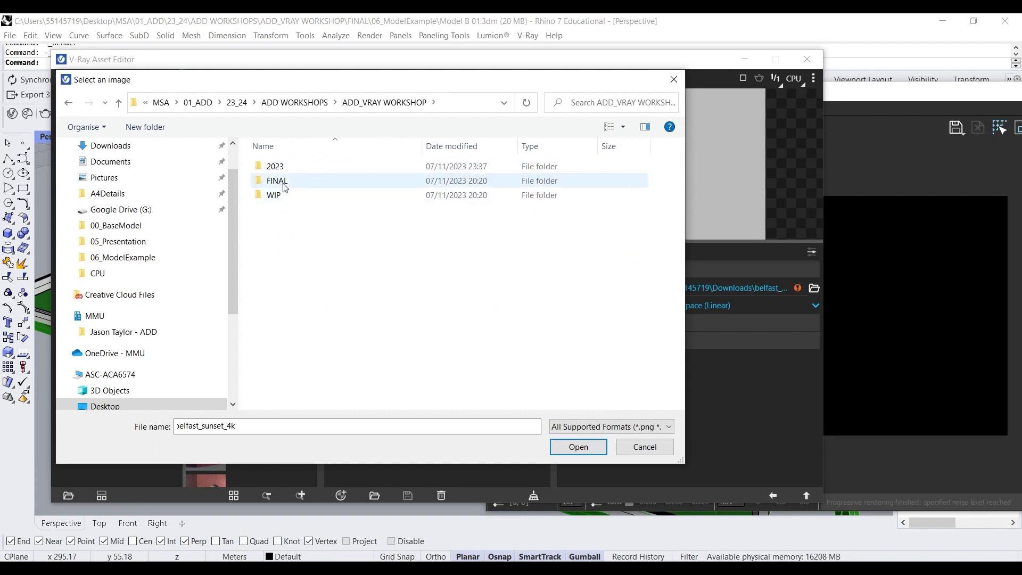
pyautogui.doubleClick(284, 181)
pyautogui.doubleClick(310, 179)
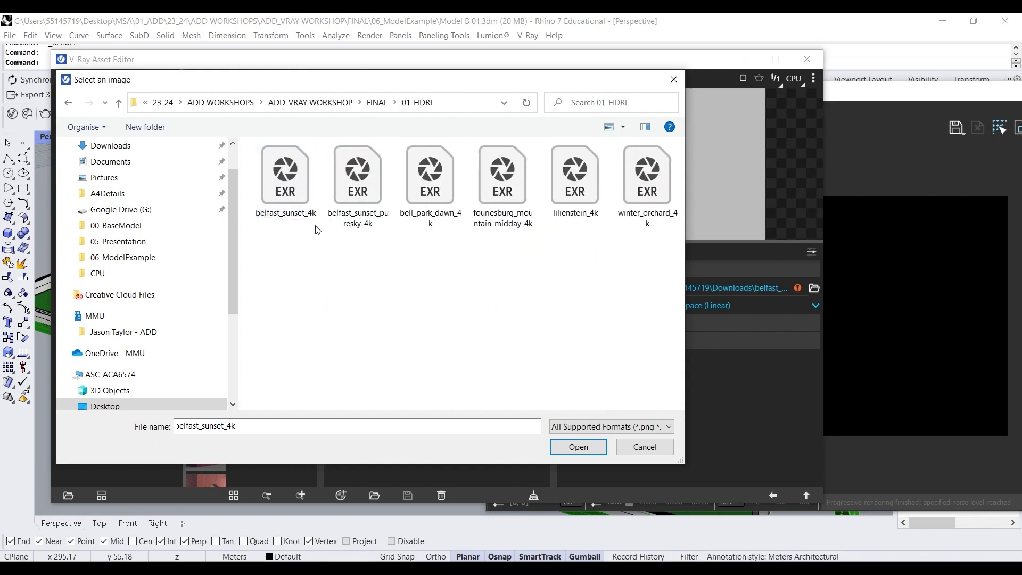
pyautogui.doubleClick(286, 176)
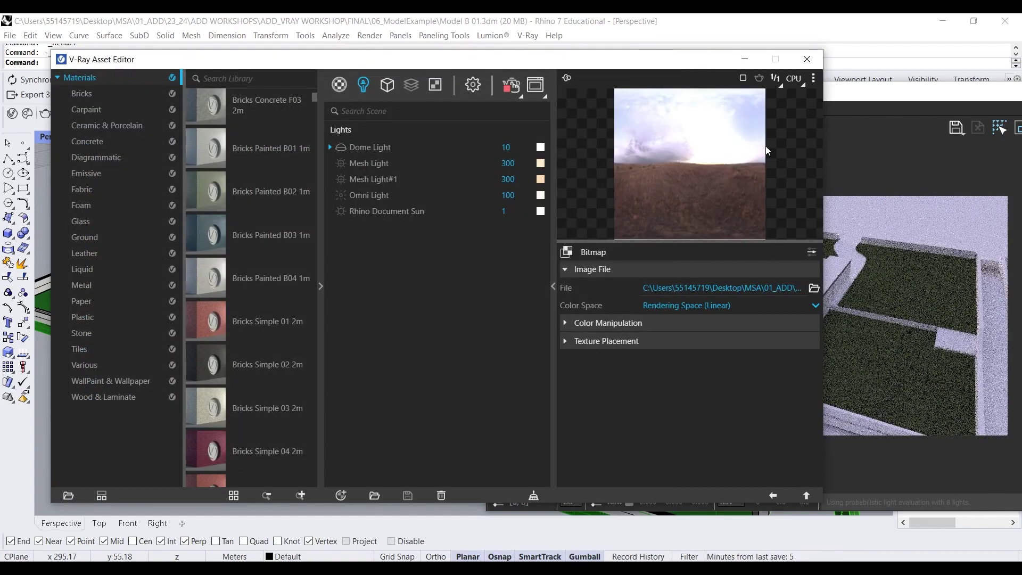
# Step: Minimize the Asset Editor and examine the live render of the house and pool from different perspective angles
pyautogui.moveTo(710, 63); pyautogui.dragTo(619, 97)
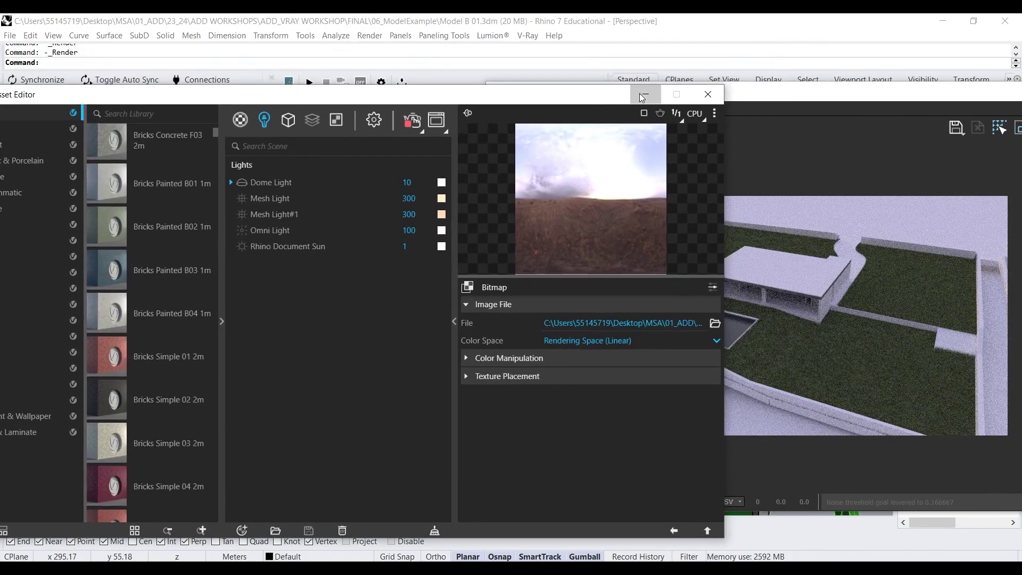
pyautogui.click(640, 93)
pyautogui.moveTo(368, 342); pyautogui.dragTo(294, 298, button='right')
pyautogui.scroll(5, 346, 307)
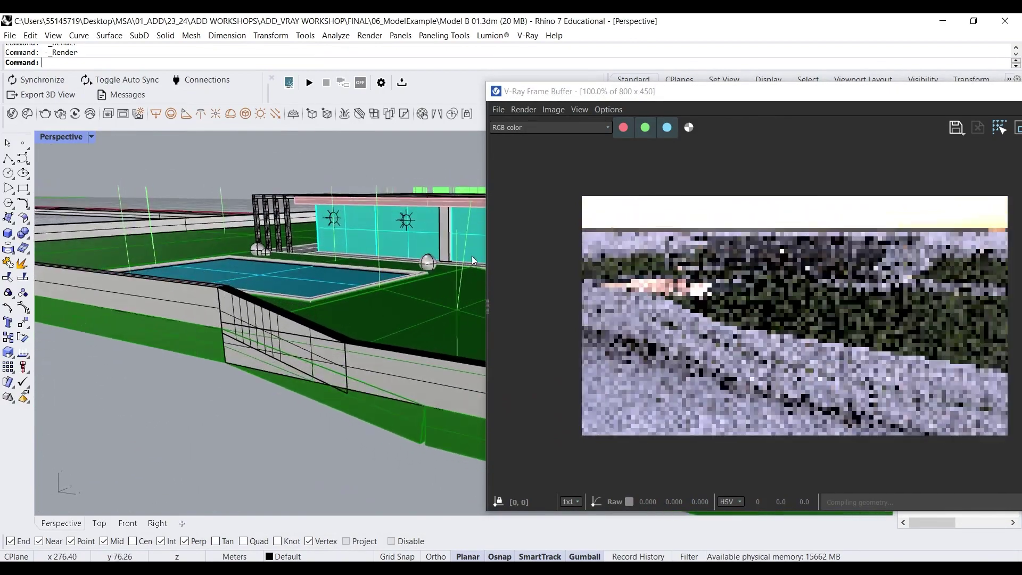
pyautogui.moveTo(586, 91); pyautogui.dragTo(270, 27)
pyautogui.scroll(1, 800, 270)
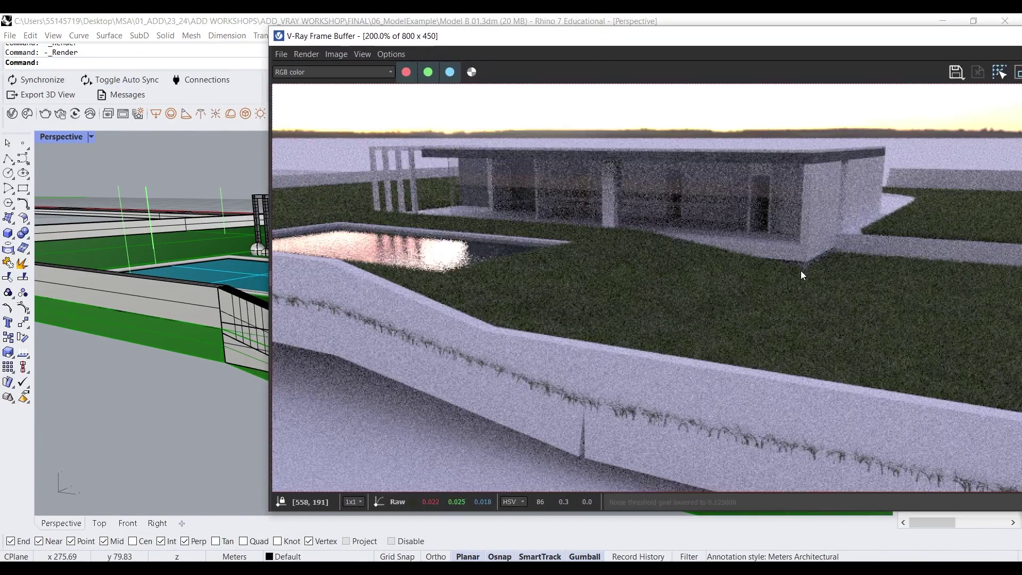
pyautogui.moveTo(215, 290); pyautogui.dragTo(209, 270, button='right')
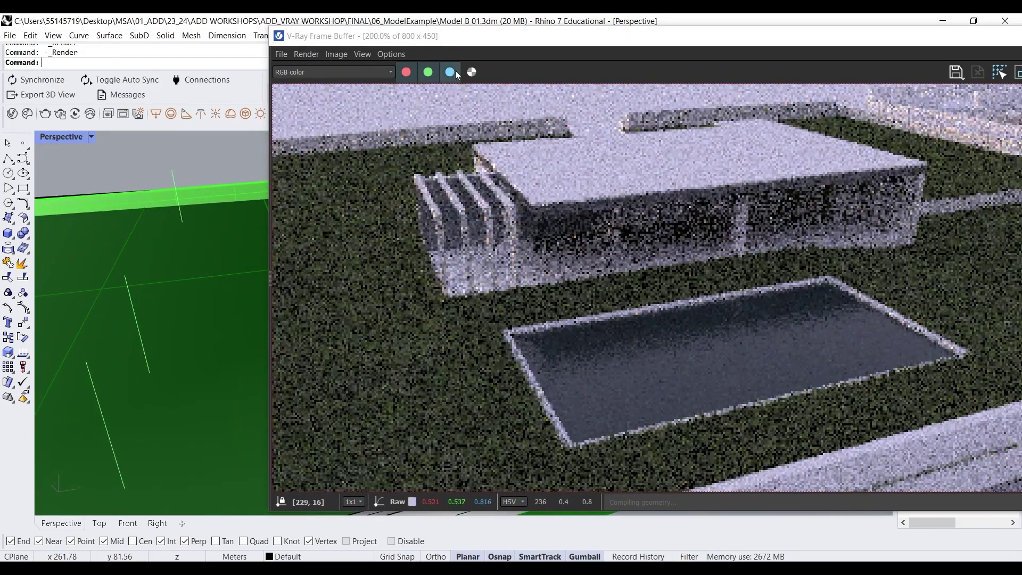
pyautogui.moveTo(476, 43); pyautogui.dragTo(785, 59)
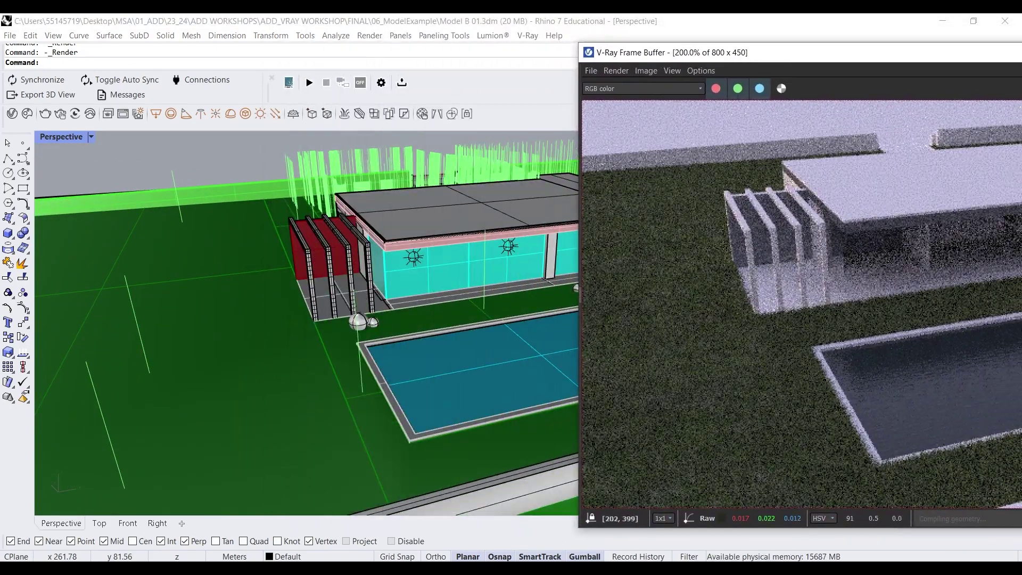
# Step: Restore the Asset Editor and switch on Mesh Light, Mesh Light#1 and the Omni Light, viewing the pool and house in the live render
pyautogui.click(471, 546)
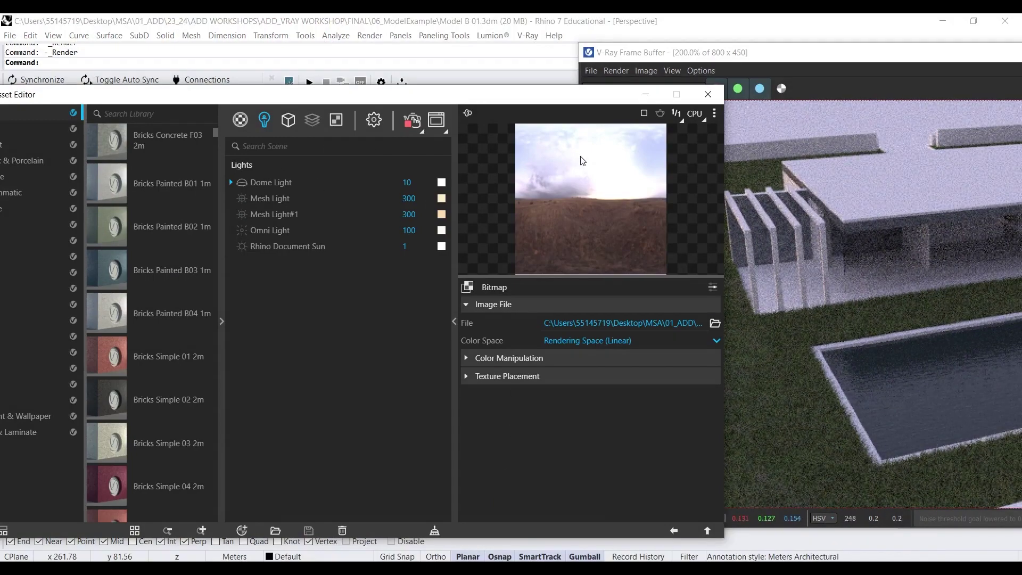
pyautogui.moveTo(548, 104); pyautogui.dragTo(411, 68)
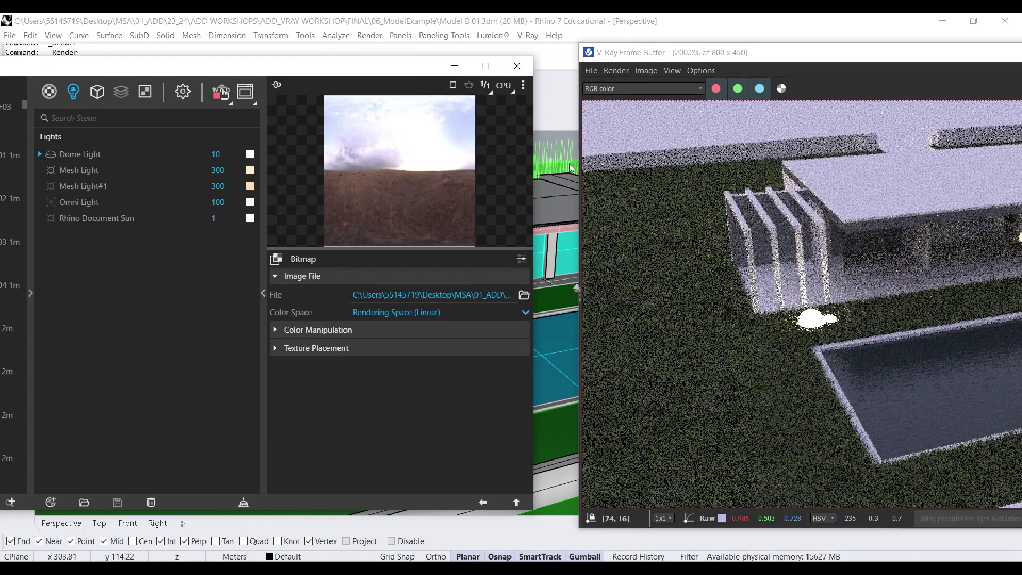
pyautogui.scroll(-5, 552, 208)
pyautogui.moveTo(550, 202)
pyautogui.mouseDown(button='right')
pyautogui.moveTo(538, 160)
pyautogui.moveTo(548, 202)
pyautogui.mouseUp(button='right')
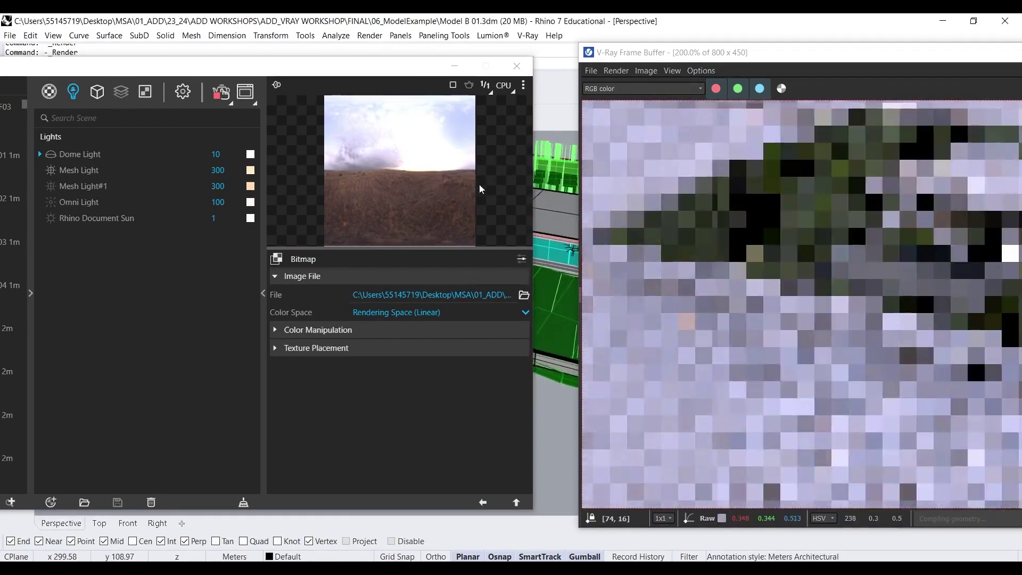
pyautogui.scroll(2, 938, 227)
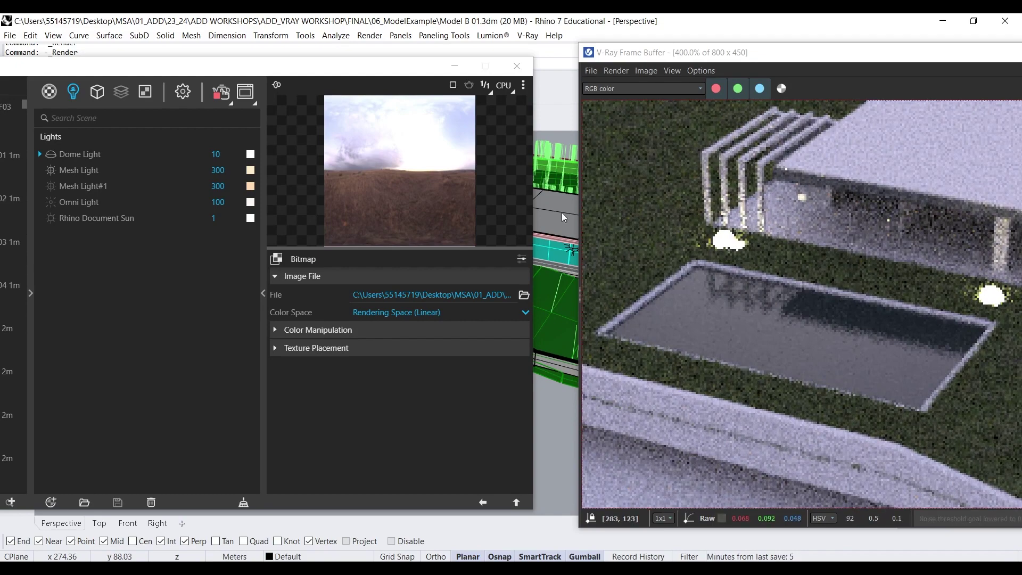
pyautogui.click(50, 187)
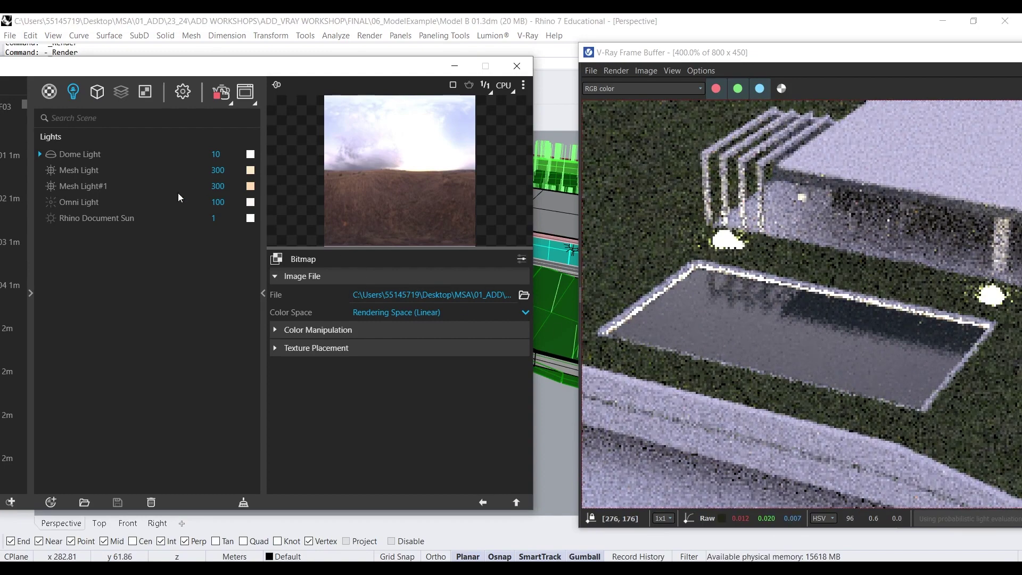
pyautogui.rightClick(67, 211)
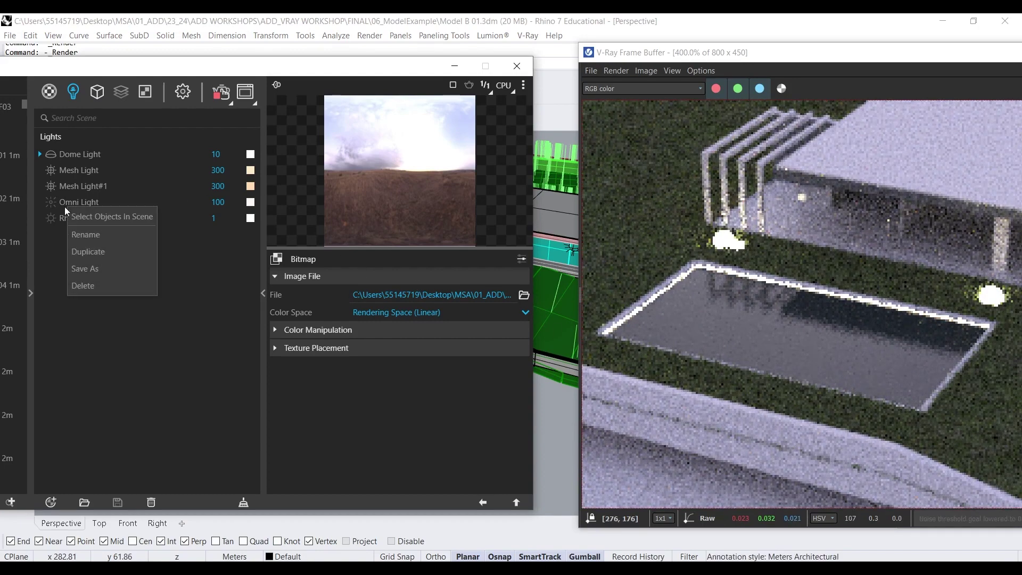
pyautogui.click(53, 206)
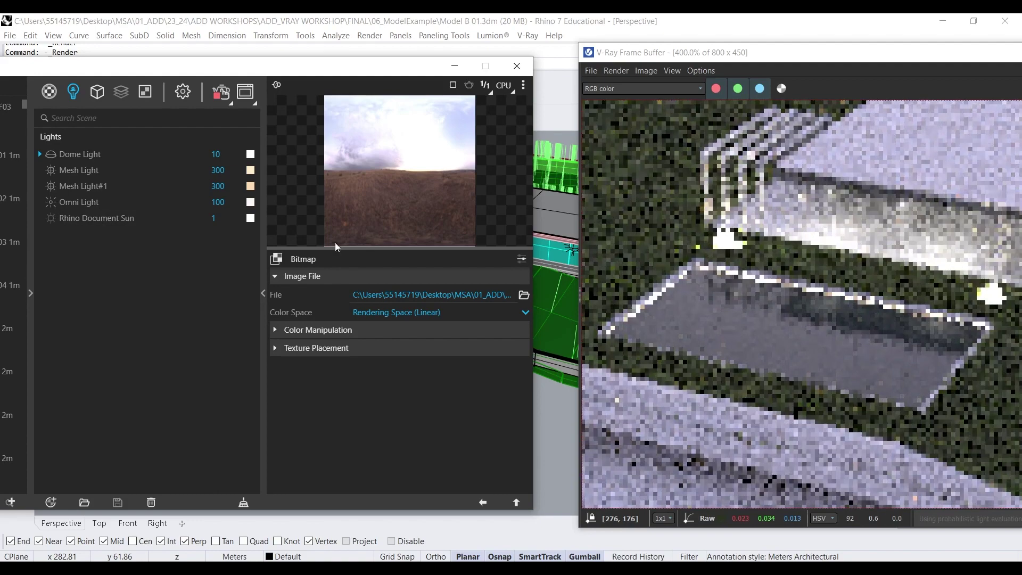
# Step: Rearrange the windows to inspect the lit render in the V-Ray Frame Buffer, and collapse its Layers pane to widen the image area
pyautogui.moveTo(438, 66); pyautogui.dragTo(288, 90)
pyautogui.scroll(-5, 670, 270)
pyautogui.scroll(5, 806, 239)
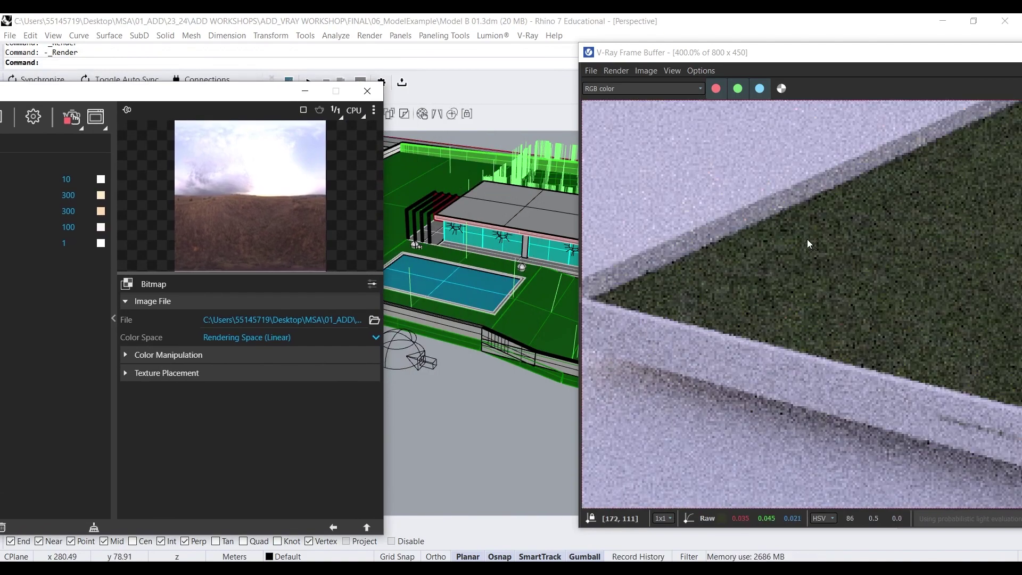
pyautogui.scroll(-2, 775, 61)
pyautogui.moveTo(775, 61); pyautogui.dragTo(384, 47)
pyautogui.scroll(-2, 461, 245)
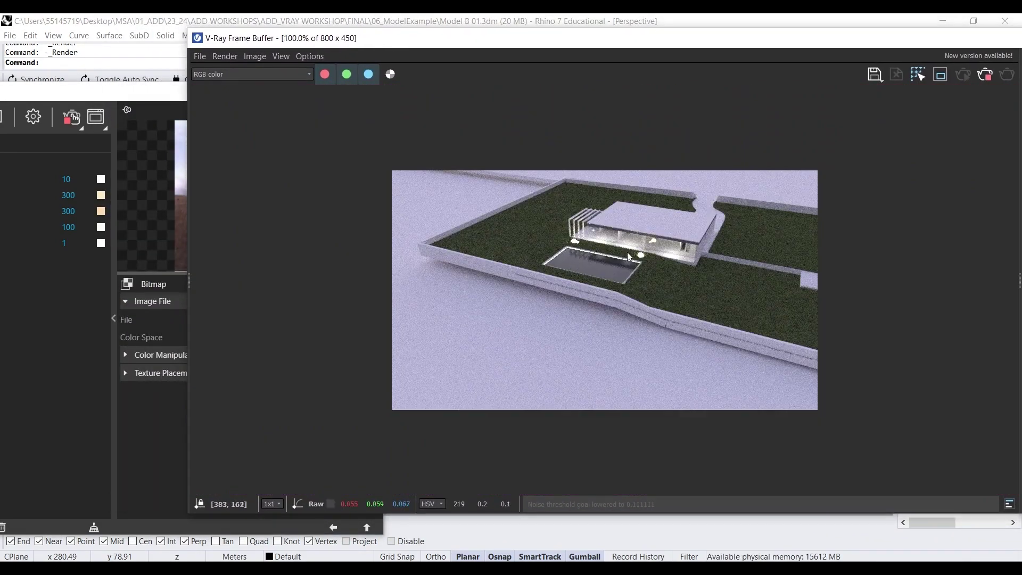
pyautogui.scroll(2, 653, 253)
pyautogui.moveTo(638, 46); pyautogui.dragTo(281, 64)
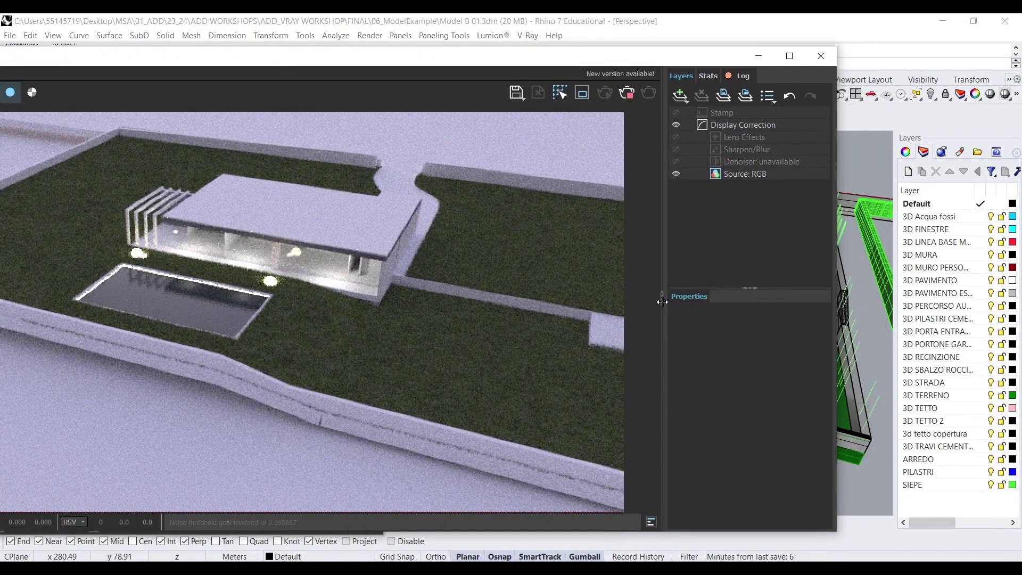
pyautogui.moveTo(662, 302); pyautogui.dragTo(789, 301)
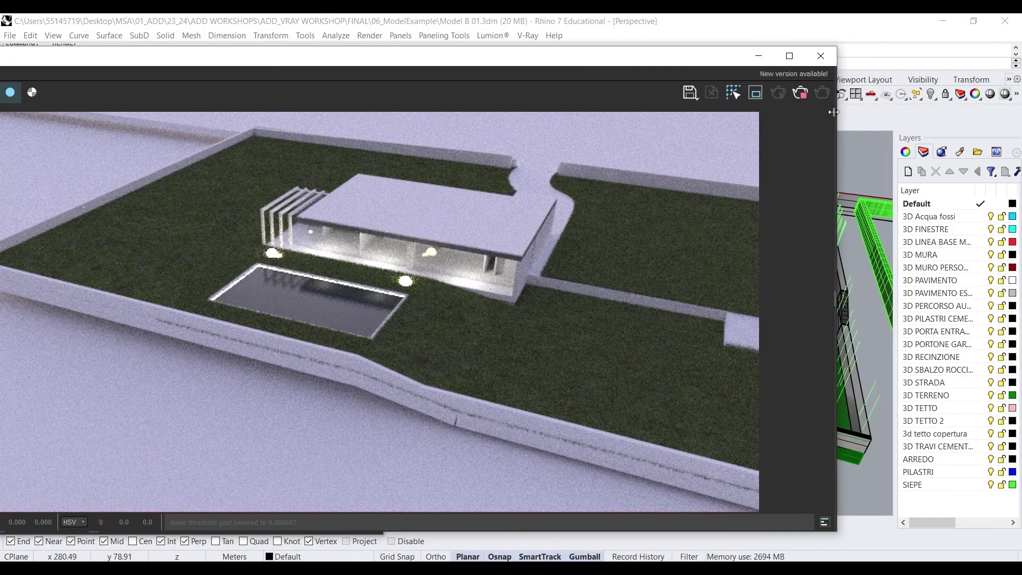
# Step: Narrow the V-Ray Frame Buffer window to uncover the Perspective view and examine the live render from a low, close angle on the house
pyautogui.moveTo(829, 113)
pyautogui.mouseDown()
pyautogui.moveTo(660, 114)
pyautogui.moveTo(840, 117)
pyautogui.mouseUp()
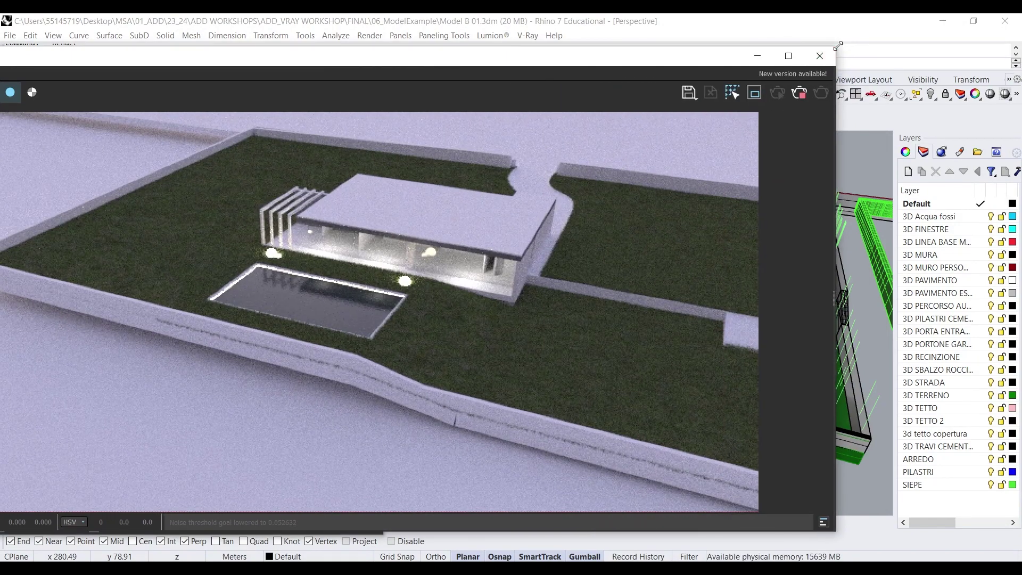
pyautogui.moveTo(836, 47); pyautogui.dragTo(491, 37)
pyautogui.moveTo(744, 269); pyautogui.dragTo(676, 203, button='right')
pyautogui.scroll(7, 653, 221)
pyautogui.scroll(6, 644, 206)
pyautogui.scroll(-5, 676, 203)
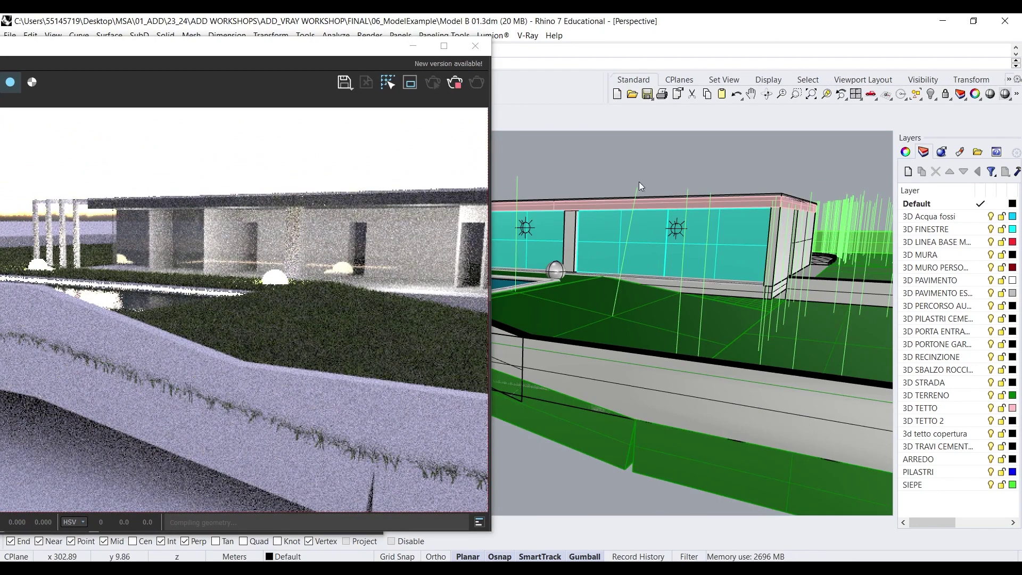
# Step: Close the V-Ray Frame Buffer and exit Rhino without saving the changes to Model B 01
pyautogui.click(475, 46)
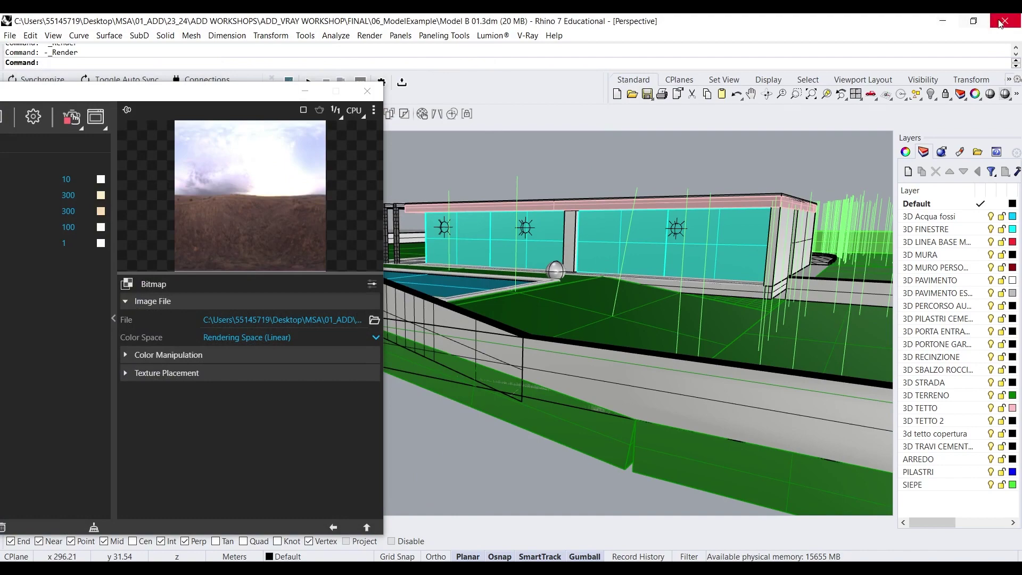
pyautogui.click(1003, 21)
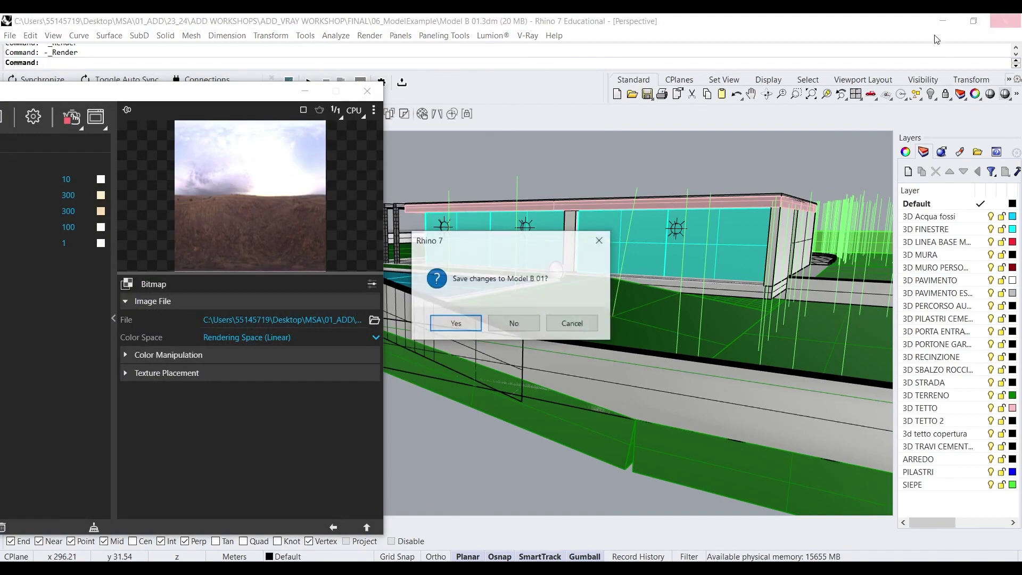
pyautogui.click(515, 324)
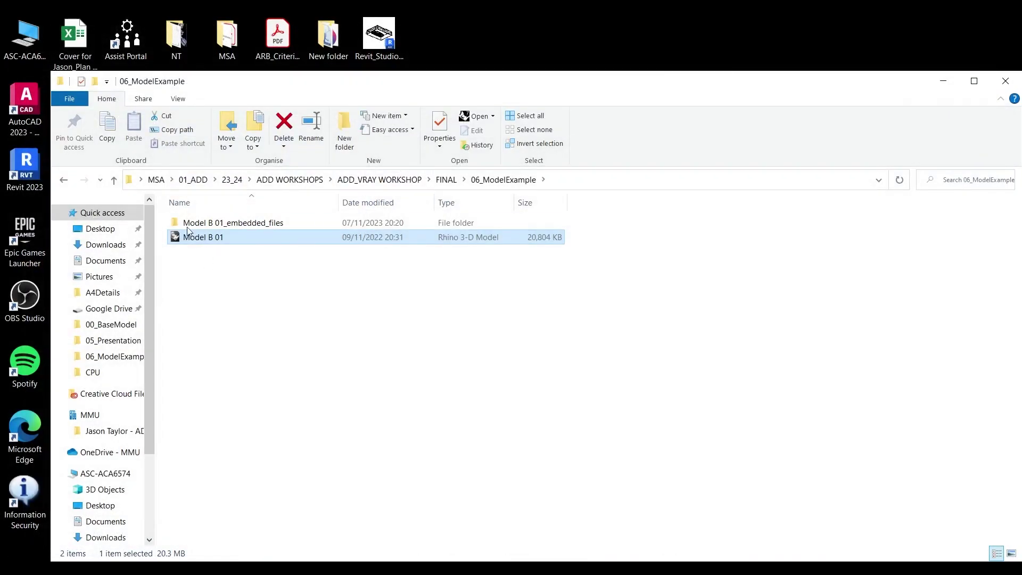
# Step: Open the Rhino model BaseFile_00 from the workshop's 2023 > VRay Material-20231107 > VRay Workshop > 00_BaseModel folder
pyautogui.click(113, 179)
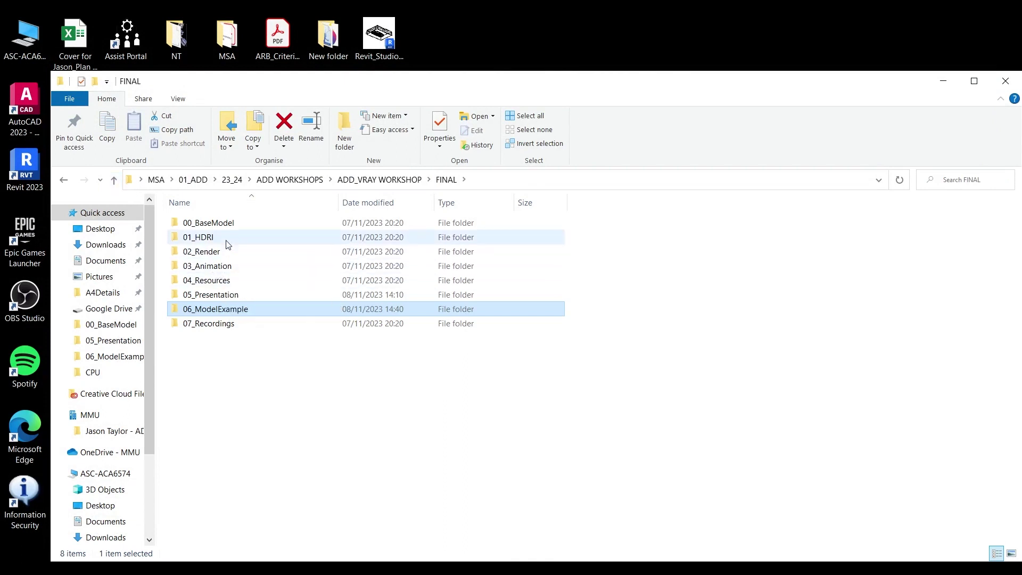
pyautogui.click(113, 180)
pyautogui.doubleClick(201, 223)
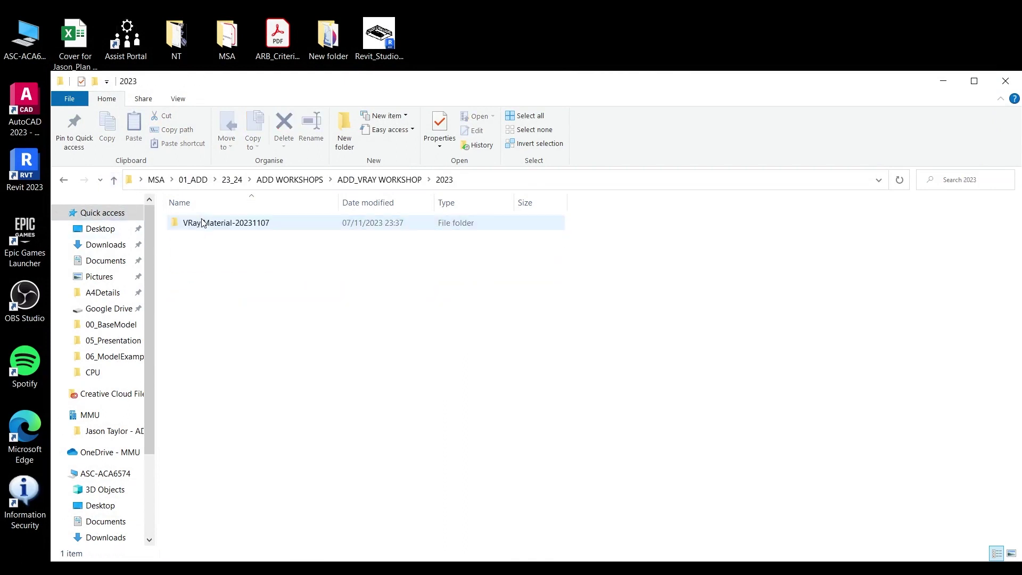
pyautogui.doubleClick(206, 222)
pyautogui.doubleClick(206, 224)
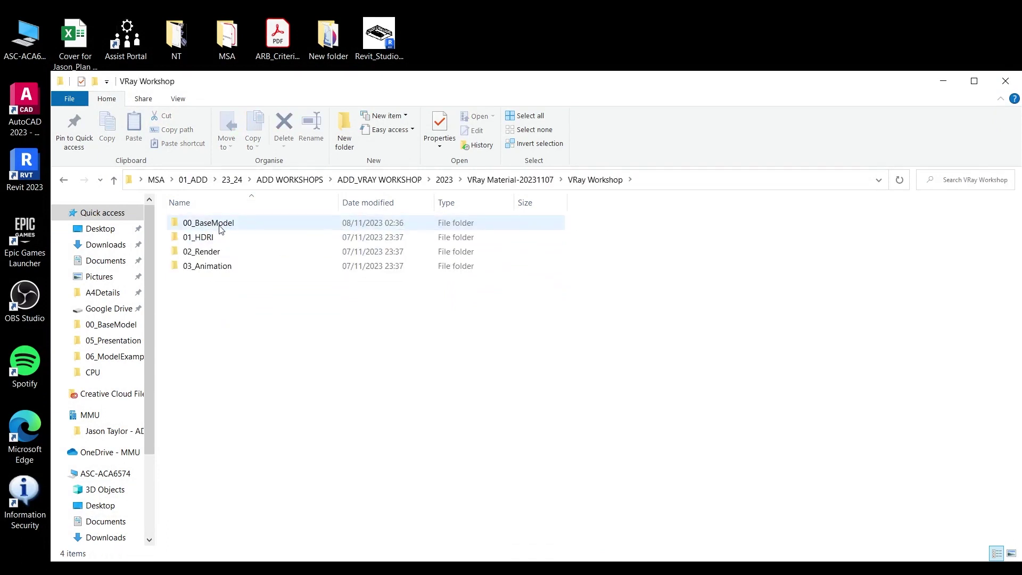
pyautogui.doubleClick(219, 226)
pyautogui.rightClick(220, 240)
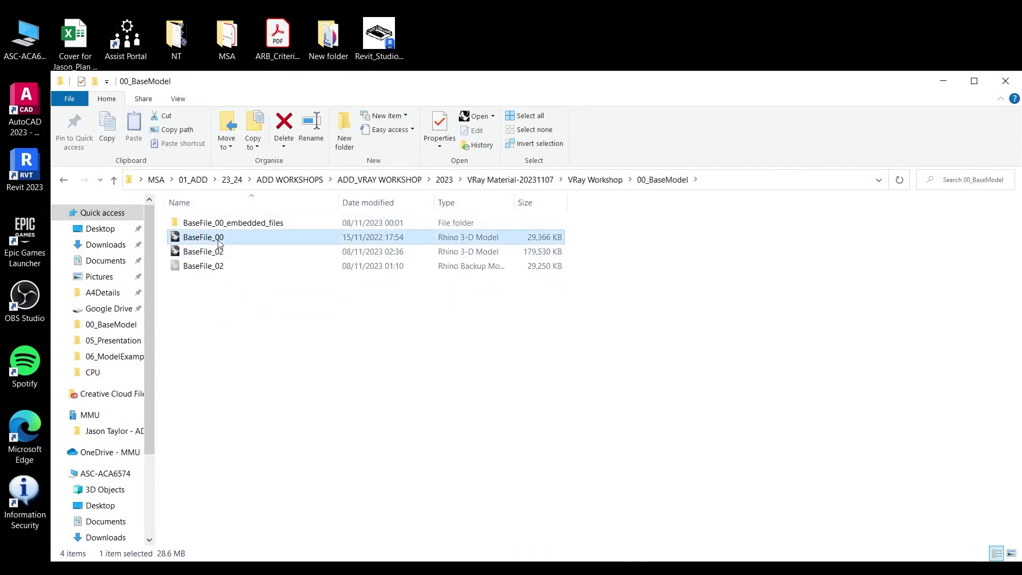
pyautogui.doubleClick(224, 238)
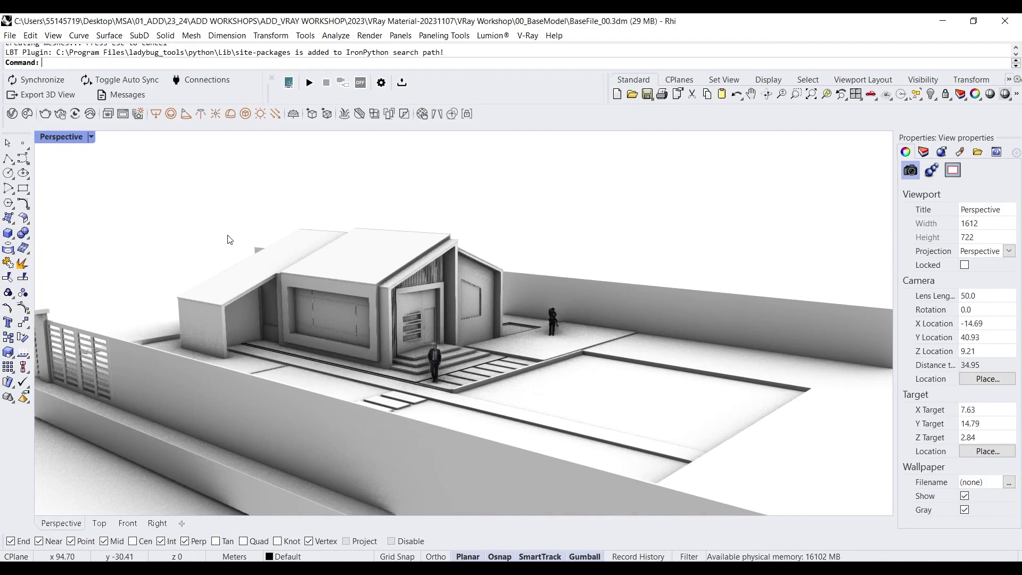
# Step: Examine the base model's house, entrance steps, stepping stones and human figures from overview and close-up angles
pyautogui.moveTo(466, 286); pyautogui.dragTo(423, 320, button='right')
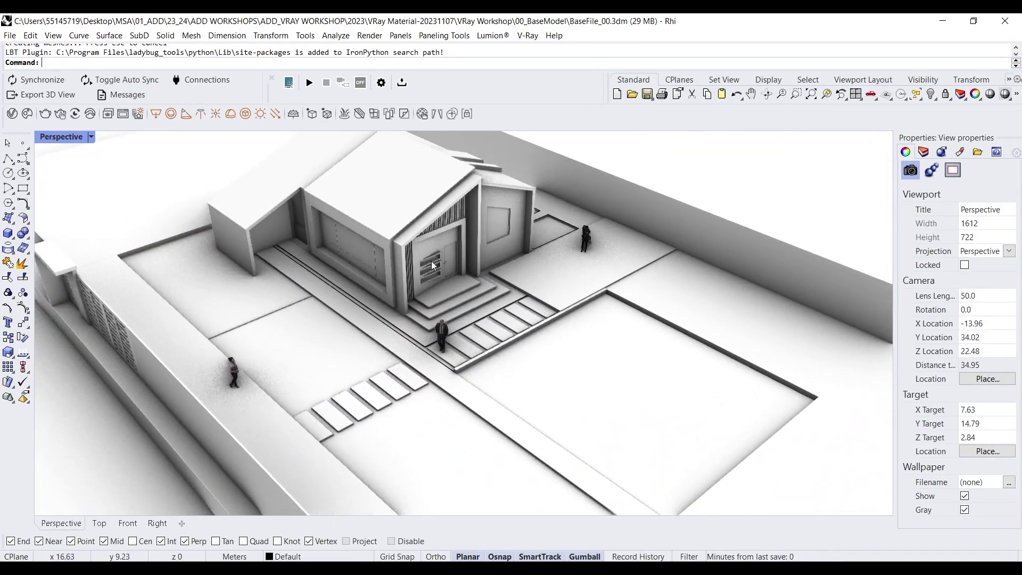
pyautogui.scroll(-3, 425, 270)
pyautogui.scroll(1, 425, 270)
pyautogui.scroll(10, 494, 274)
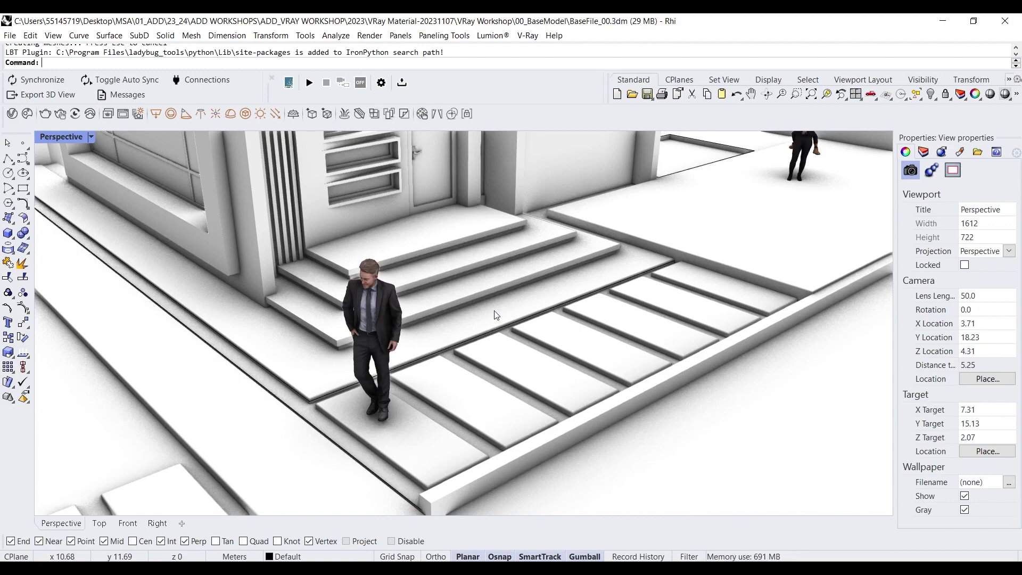
pyautogui.scroll(-10, 336, 288)
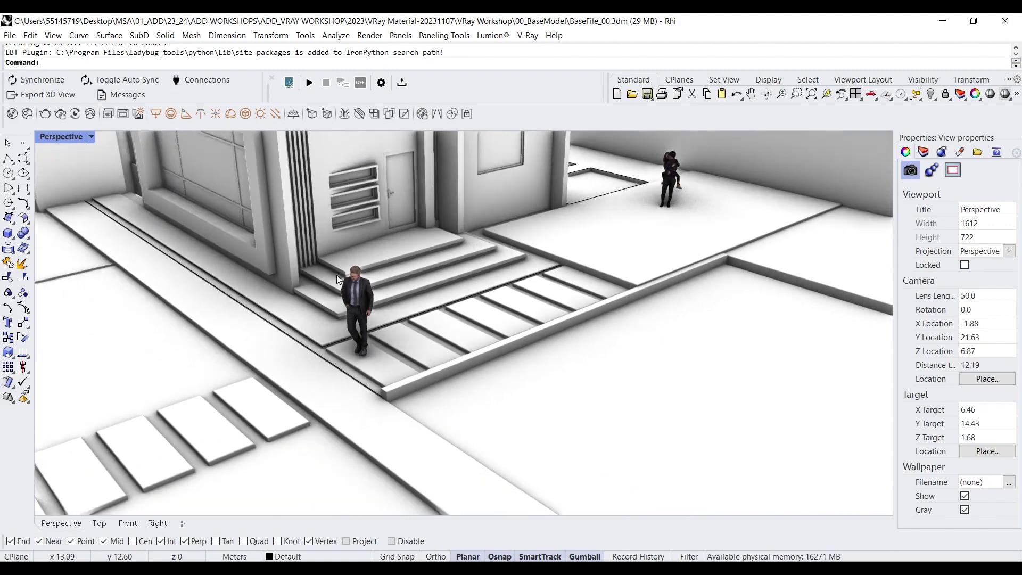
pyautogui.moveTo(336, 307); pyautogui.dragTo(372, 278, button='right')
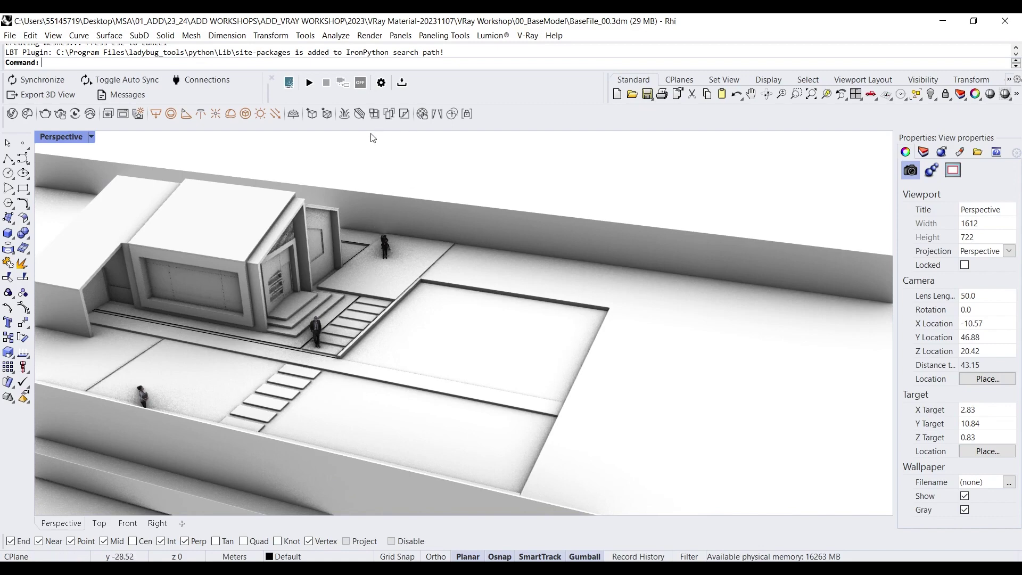
# Step: Check that V-Ray for Rhino is the current renderer
pyautogui.click(369, 36)
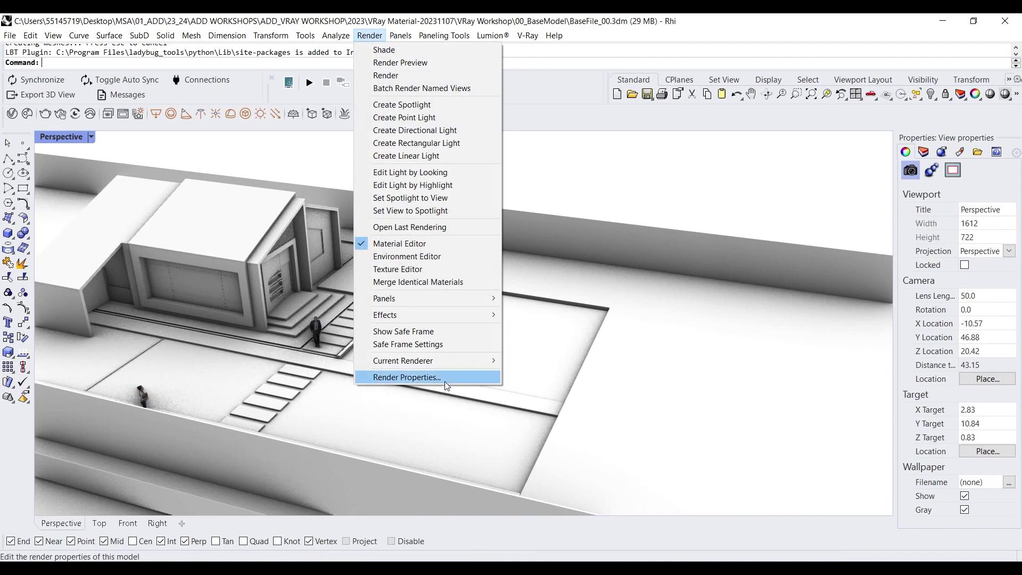
pyautogui.moveTo(440, 366)
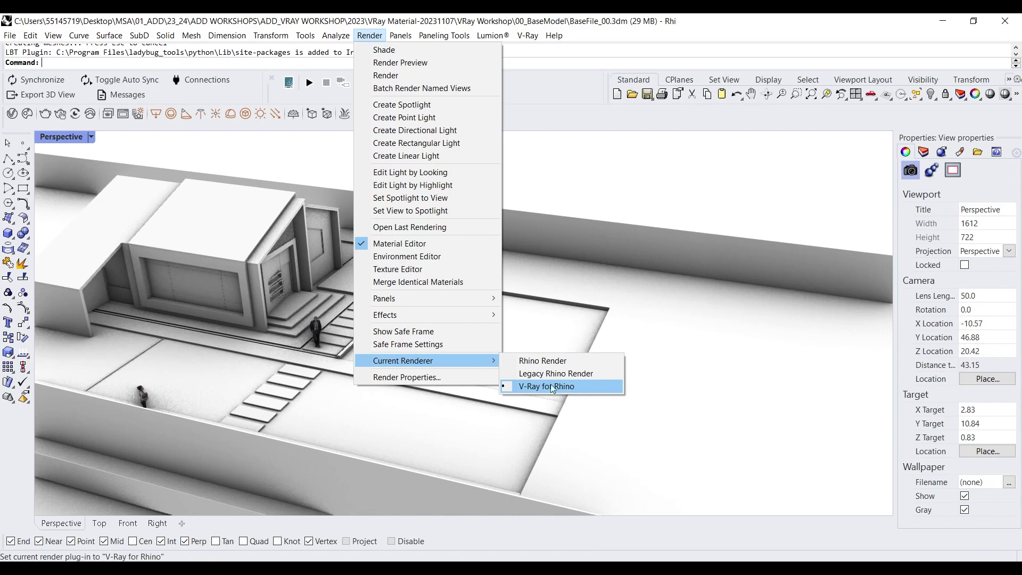
pyautogui.click(616, 178)
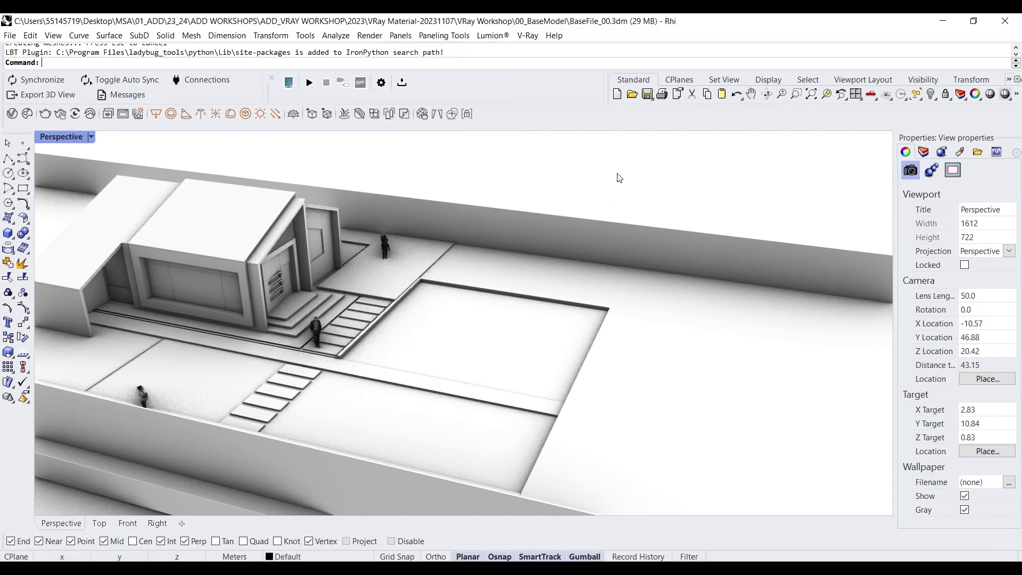
# Step: Open the V-Ray Asset Editor and review the scene's materials, lights, geometries and textures one category at a time
pyautogui.click(13, 114)
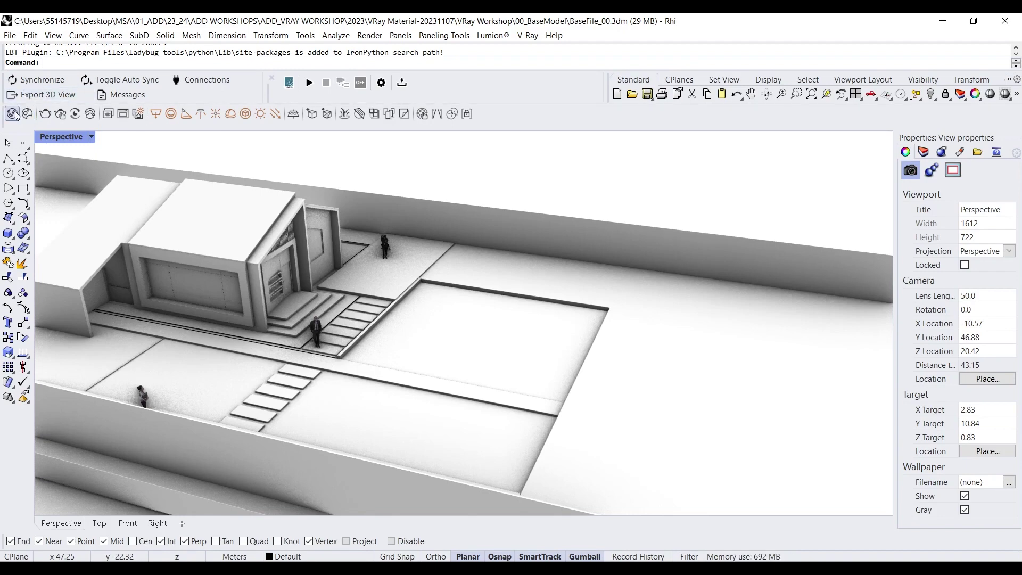
pyautogui.click(14, 113)
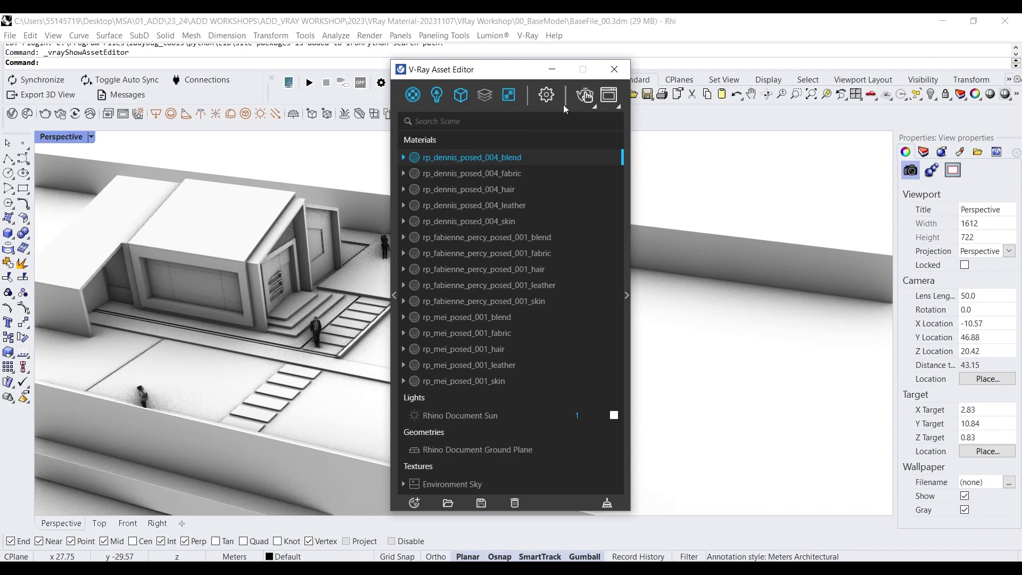
pyautogui.click(417, 98)
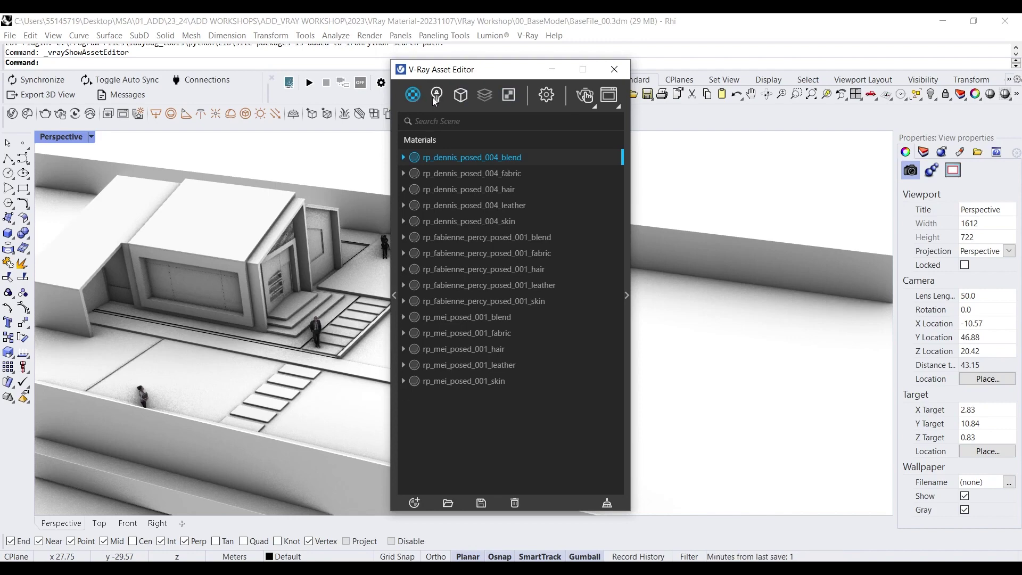
pyautogui.click(436, 98)
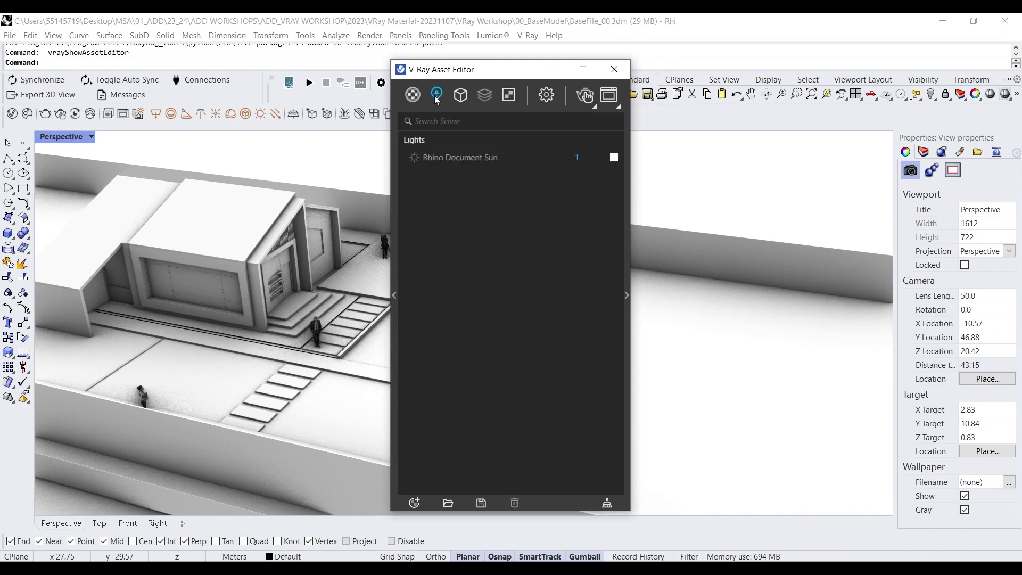
pyautogui.click(461, 98)
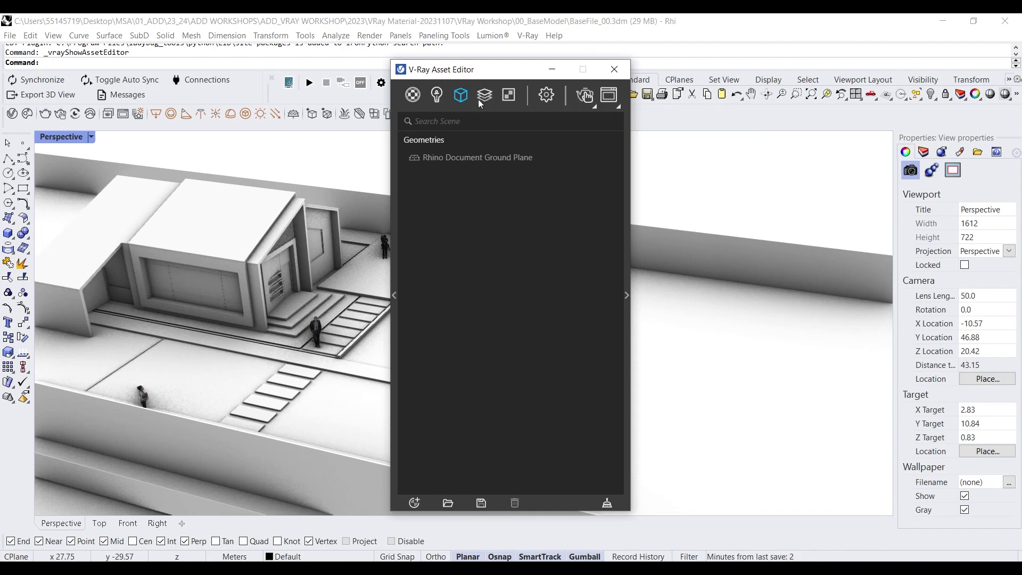
pyautogui.click(517, 96)
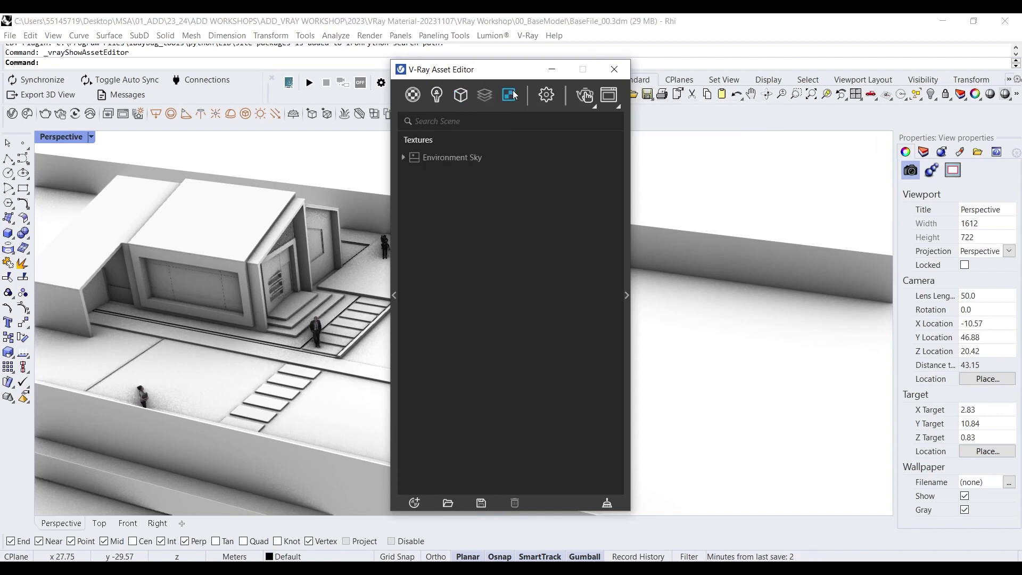
# Step: Show the V-Ray render settings and switch Interactive off and back on to compare the available options
pyautogui.click(547, 97)
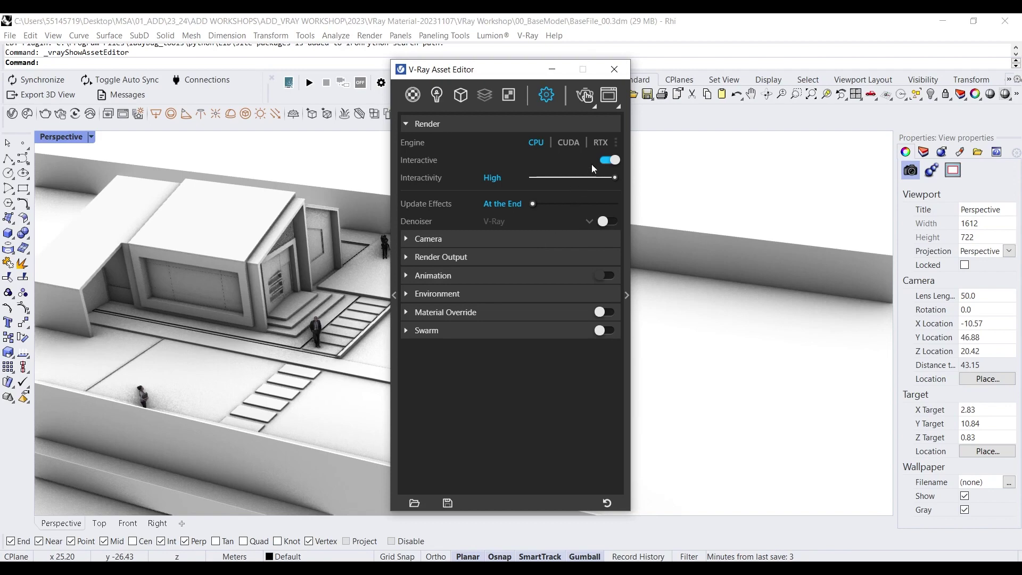
pyautogui.click(608, 160)
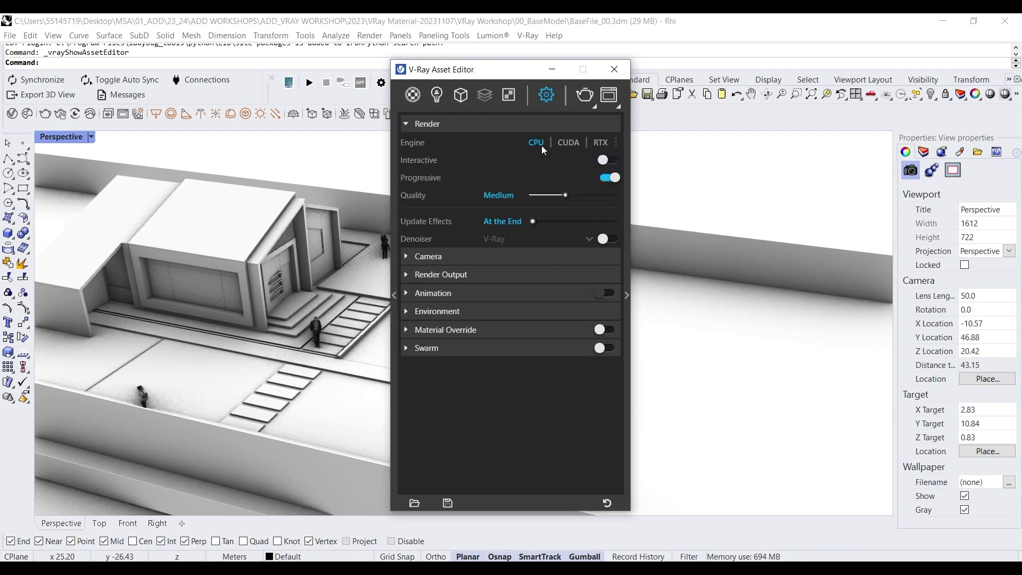
pyautogui.click(607, 161)
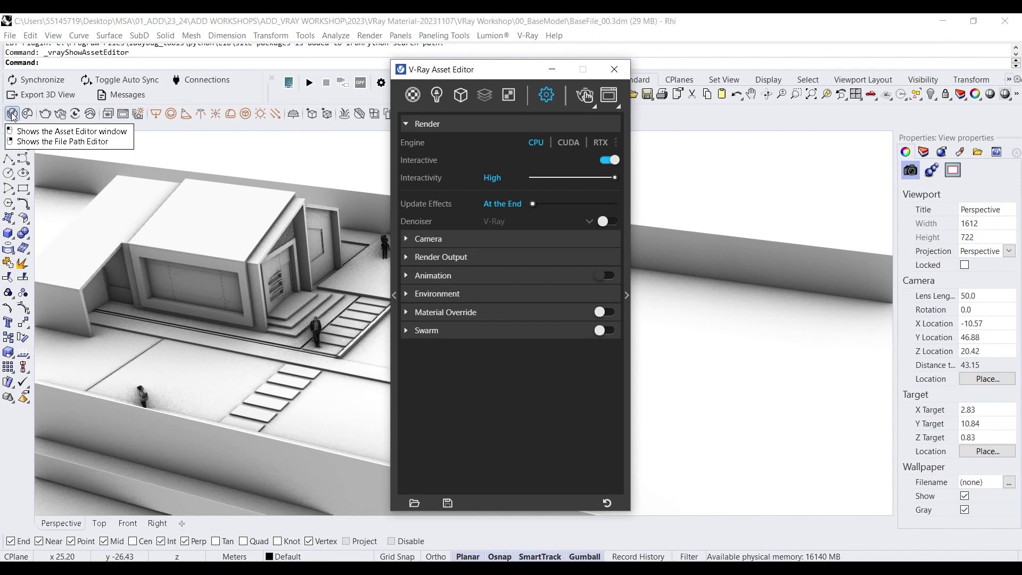
# Step: List the available V-Ray commands by entering vray at the command prompt, without running any of them
pyautogui.click(98, 62)
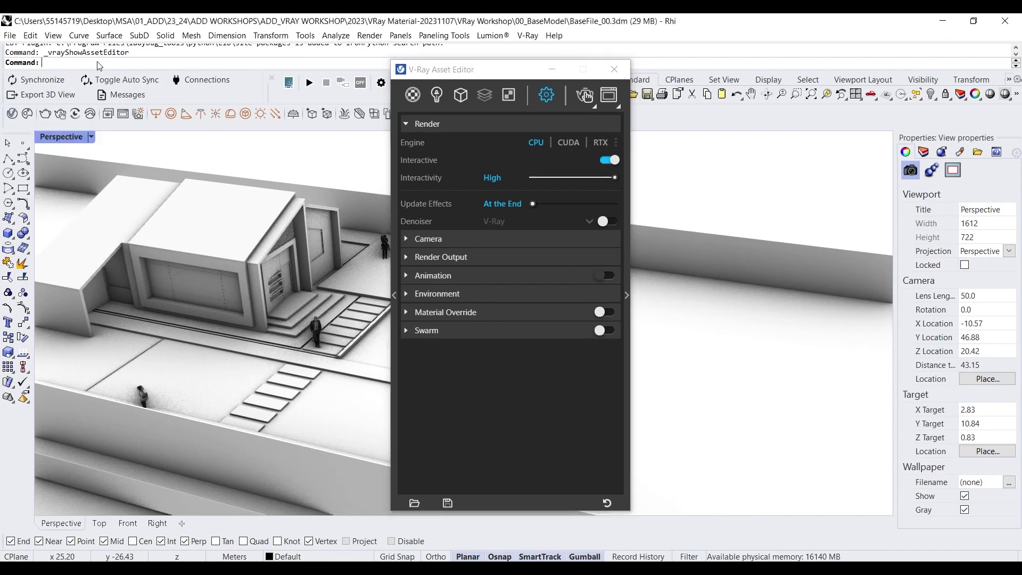
pyautogui.write('vray')
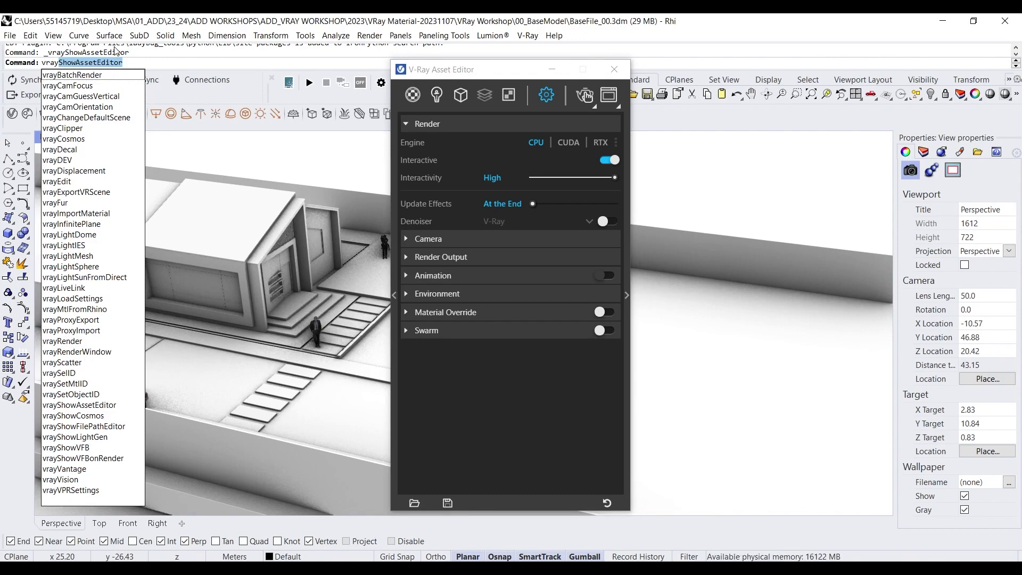
pyautogui.click(475, 387)
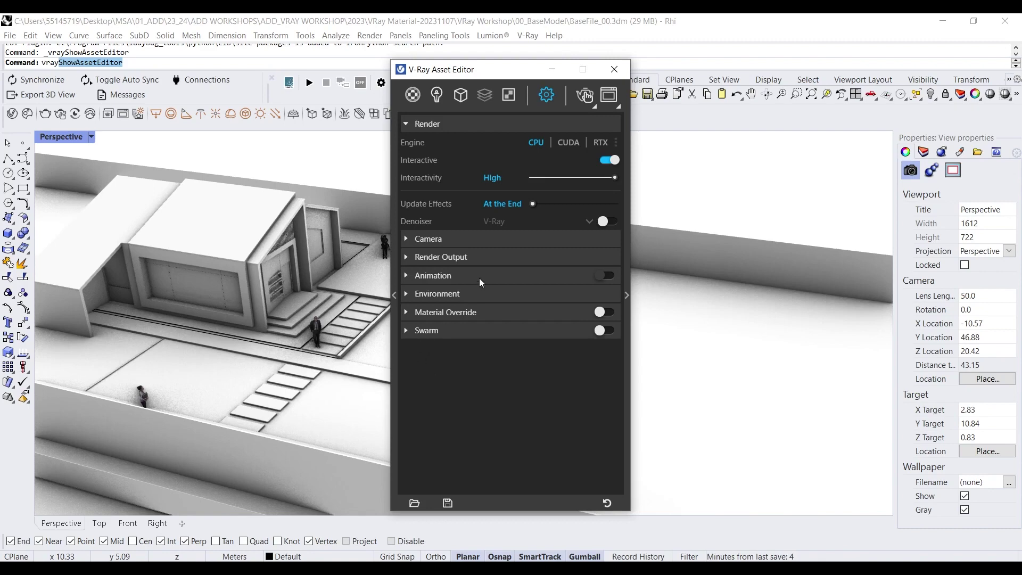
# Step: Move the Asset Editor aside, show the render options and start an interactive render of the base model
pyautogui.moveTo(416, 171)
pyautogui.moveTo(484, 79); pyautogui.dragTo(406, 67)
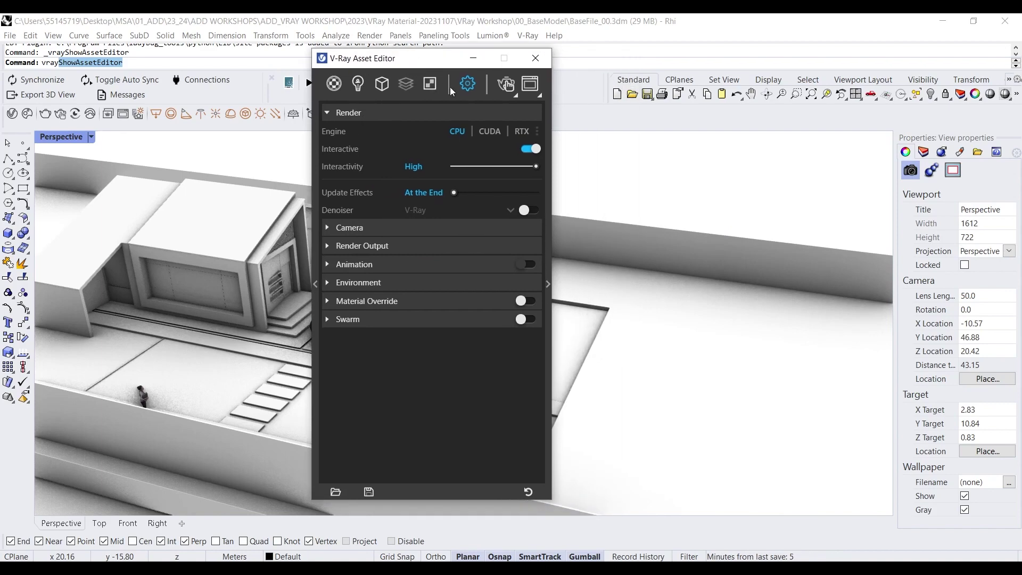
pyautogui.click(515, 96)
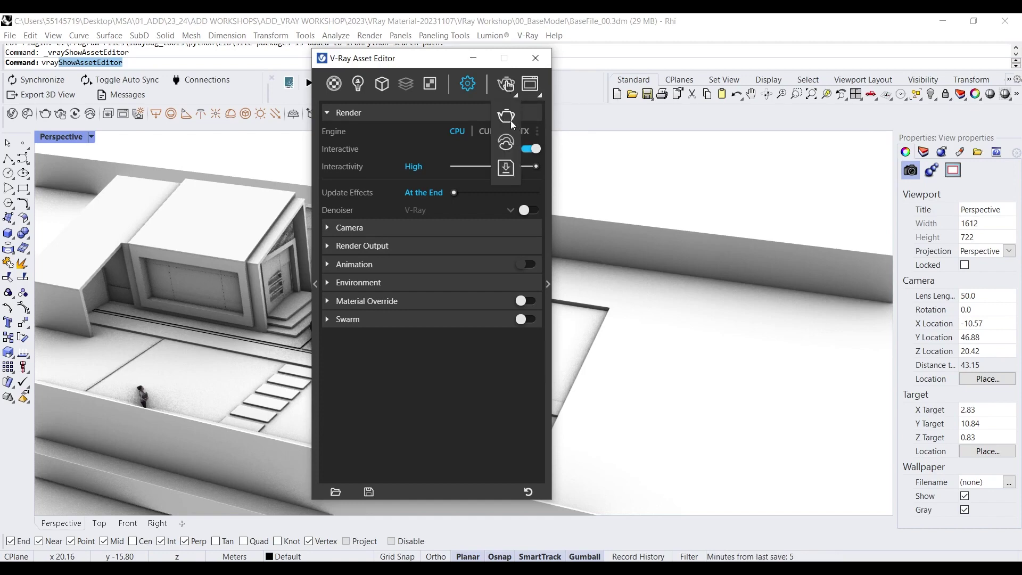
pyautogui.click(501, 89)
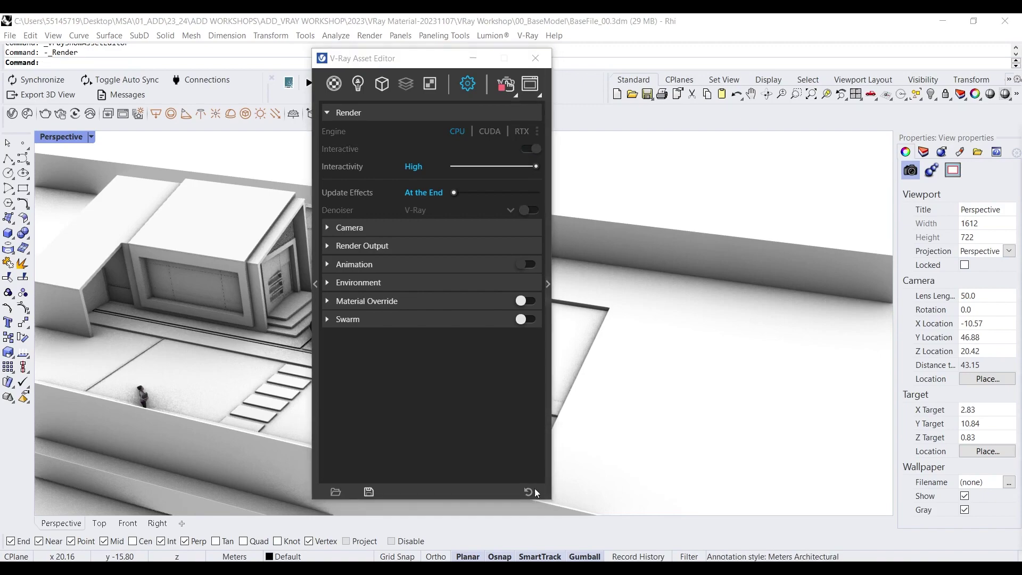
# Step: Maximize the V-Ray Frame Buffer window to view the base model's live render
pyautogui.moveTo(505, 561)
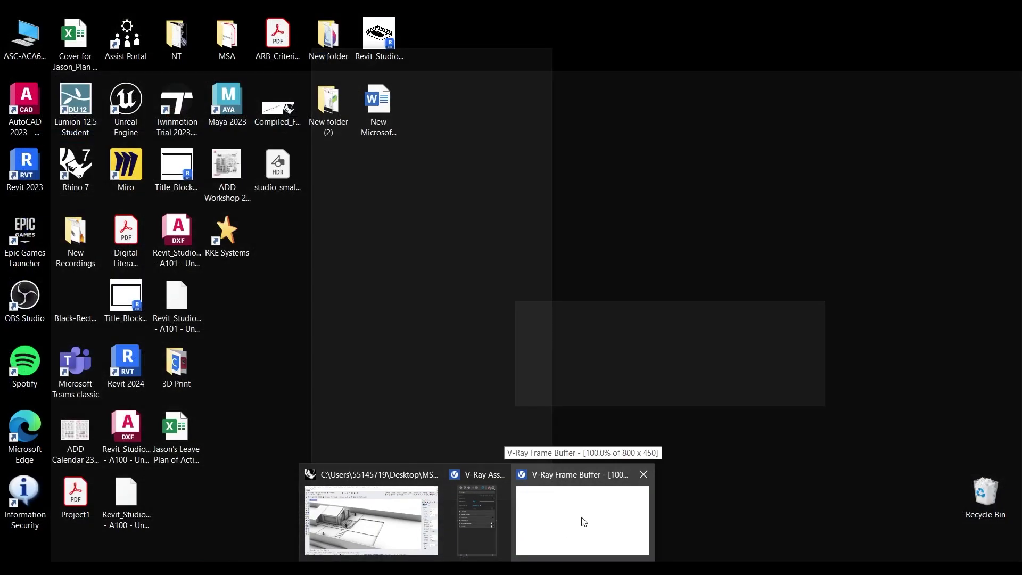
pyautogui.rightClick(596, 503)
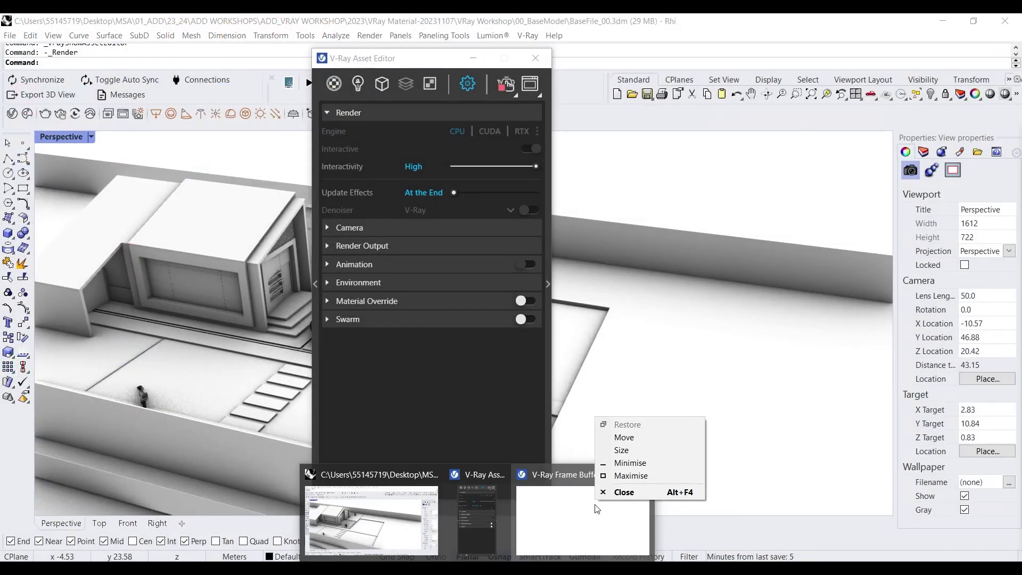
pyautogui.click(640, 476)
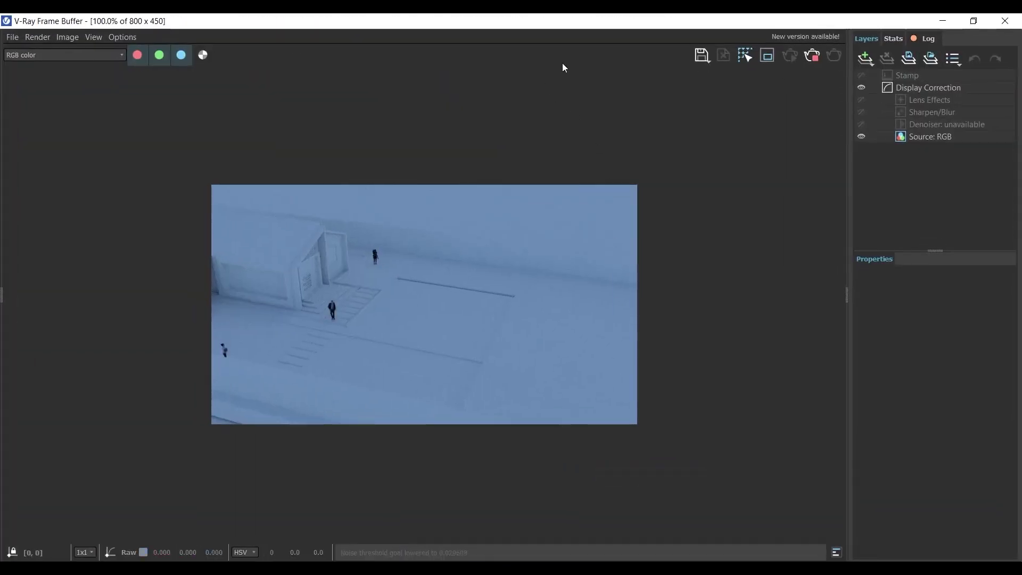
# Step: Restore the maximized Frame Buffer window, make it narrower and move it so the Rhino perspective view is accessible
pyautogui.doubleClick(586, 28)
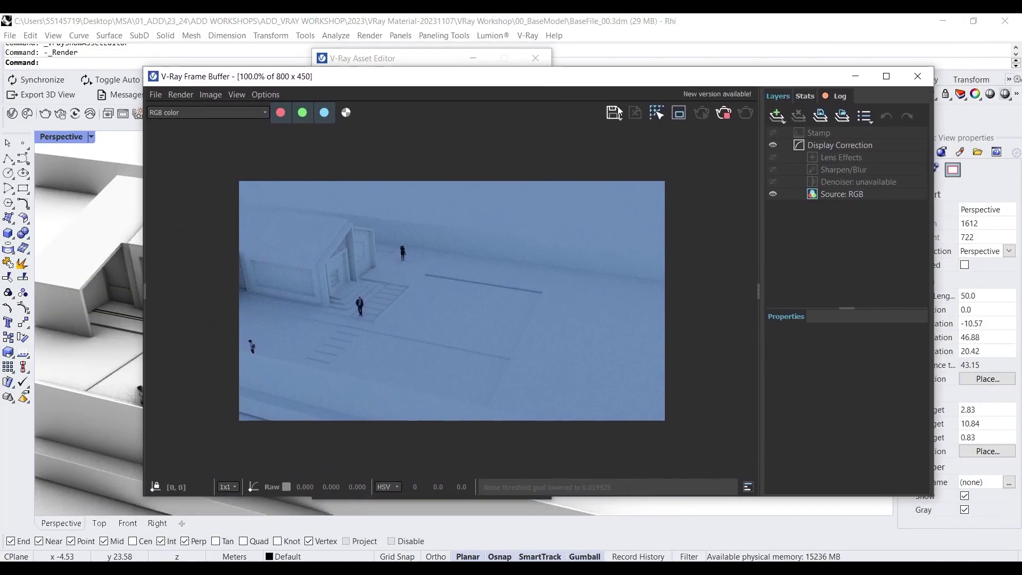
pyautogui.moveTo(933, 143); pyautogui.dragTo(733, 153)
pyautogui.moveTo(479, 76); pyautogui.dragTo(300, 91)
# Step: Orbit and zoom the perspective view to watch the live render follow the camera
pyautogui.moveTo(684, 270); pyautogui.dragTo(631, 283, button='right')
pyautogui.scroll(-5, 753, 285)
pyautogui.scroll(12, 605, 286)
pyautogui.scroll(-2, 622, 274)
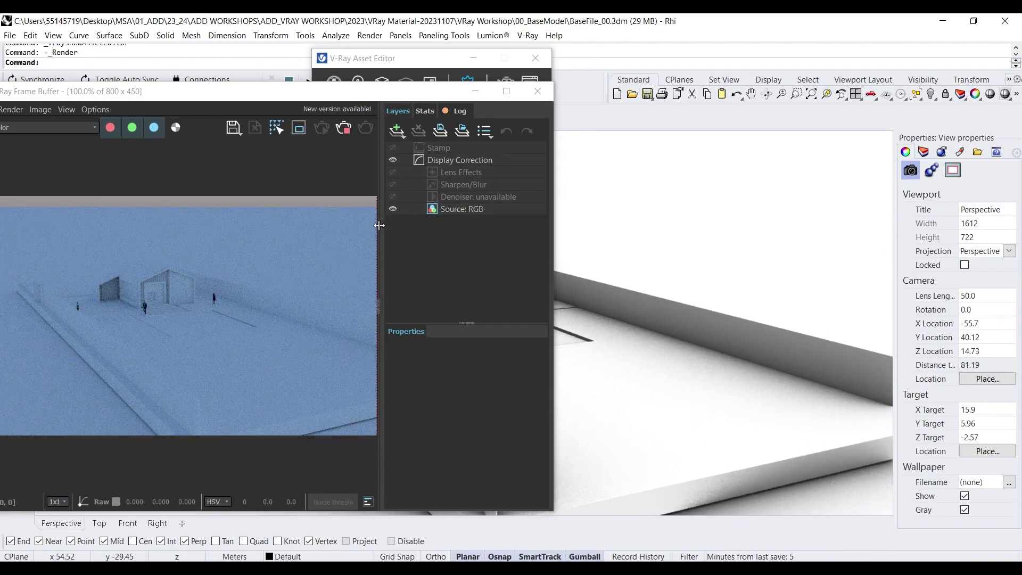
# Step: Hide the Frame Buffer's layers panel and move the narrower window over the middle of the viewport
pyautogui.moveTo(379, 225); pyautogui.dragTo(411, 235)
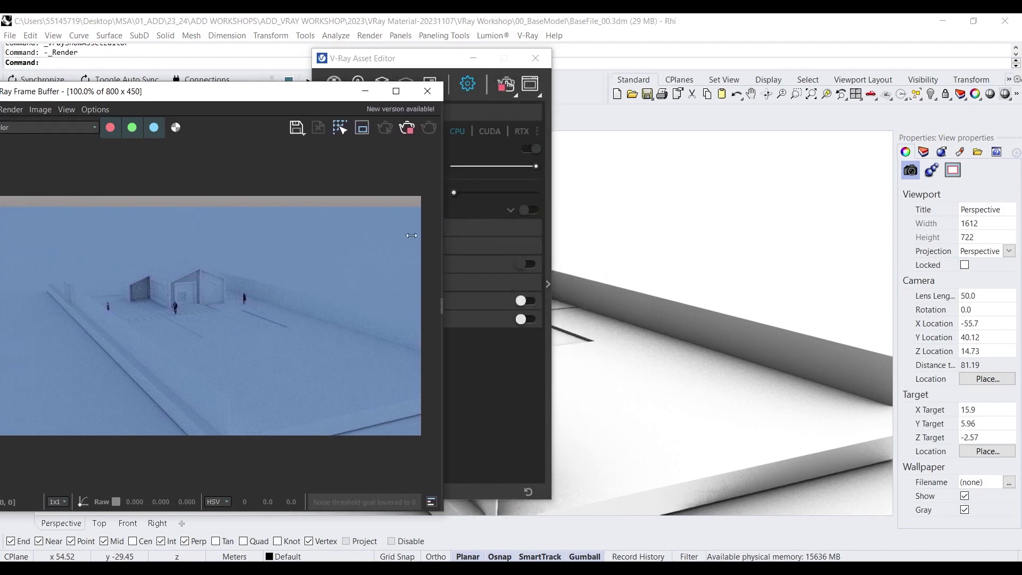
pyautogui.moveTo(255, 97); pyautogui.dragTo(318, 94)
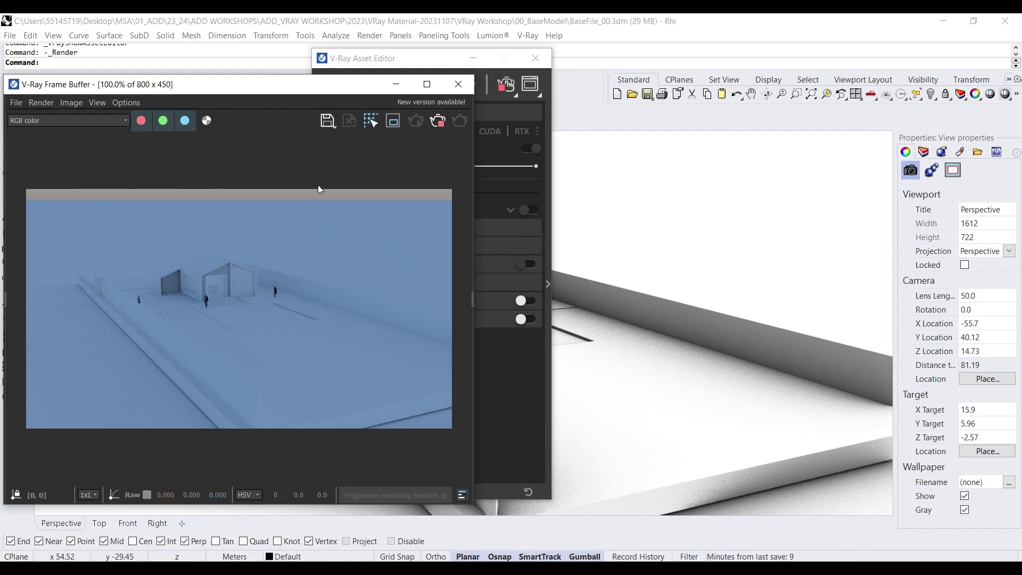
pyautogui.moveTo(309, 88); pyautogui.dragTo(576, 88)
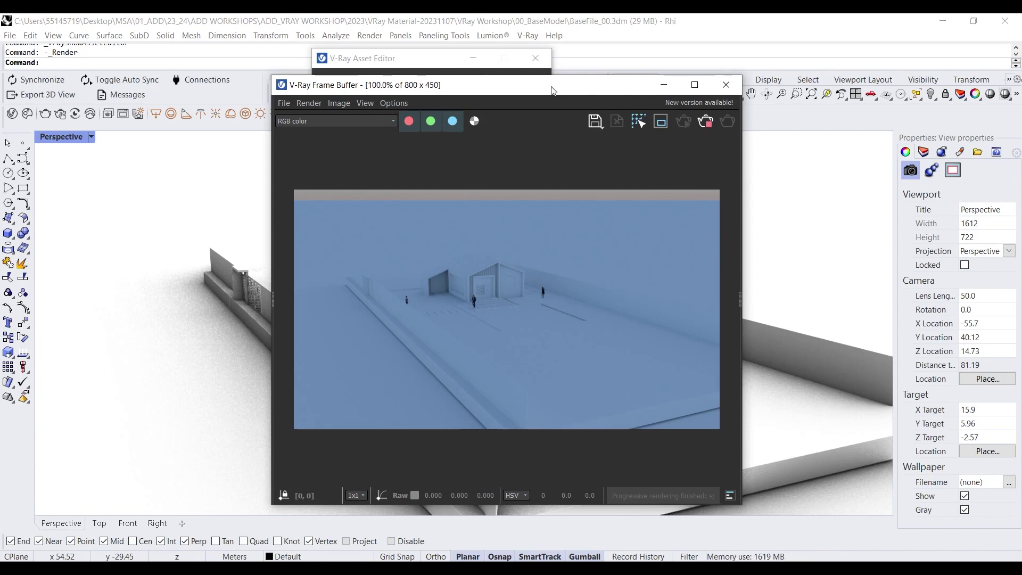
# Step: Run the vrayChangeDefaultScene command and accept its Studio default
pyautogui.click(135, 67)
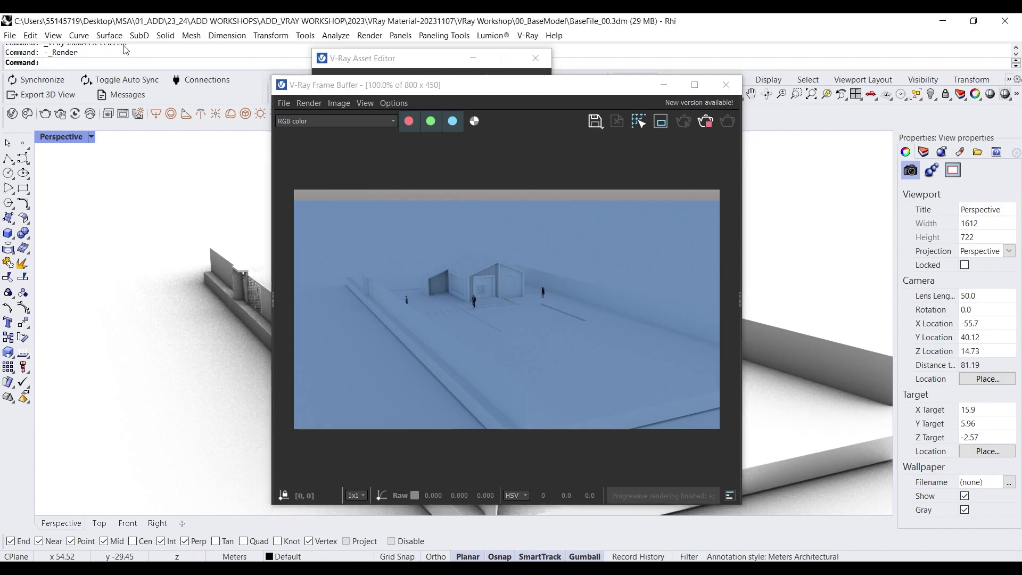
pyautogui.write('vray')
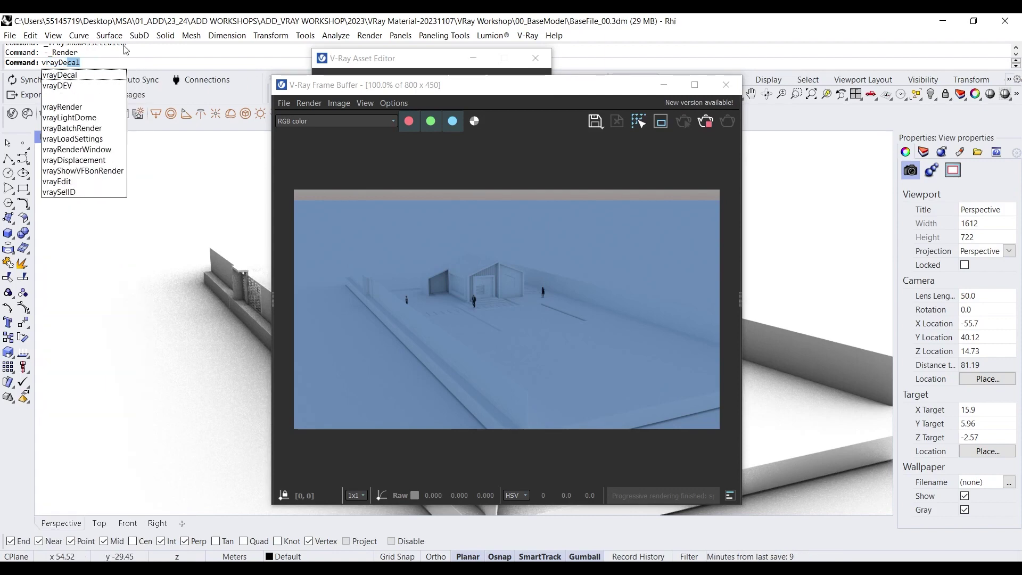
pyautogui.press('BackSpace')
pyautogui.press('BackSpace')
pyautogui.press('BackSpace')
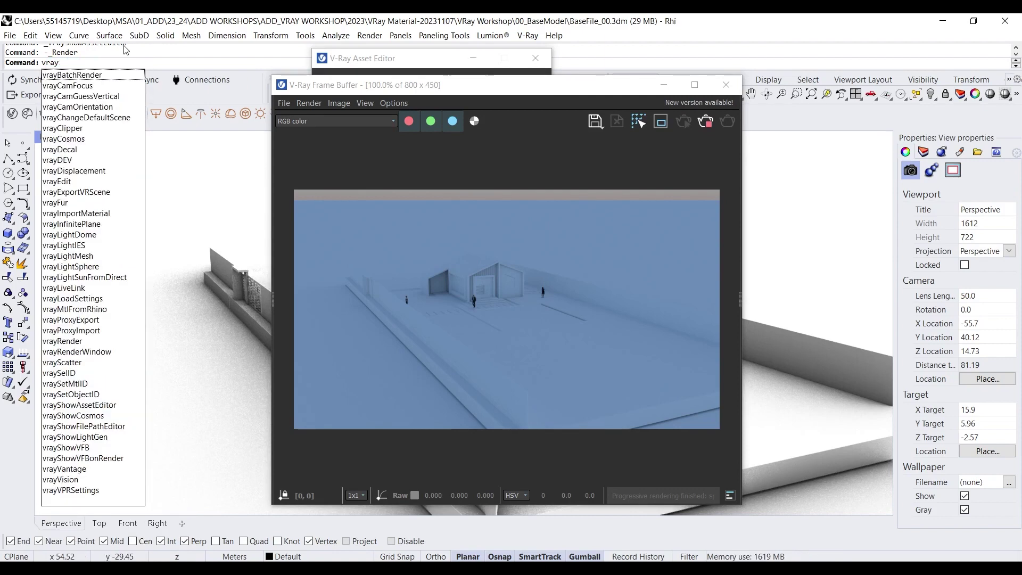
pyautogui.write('Li')
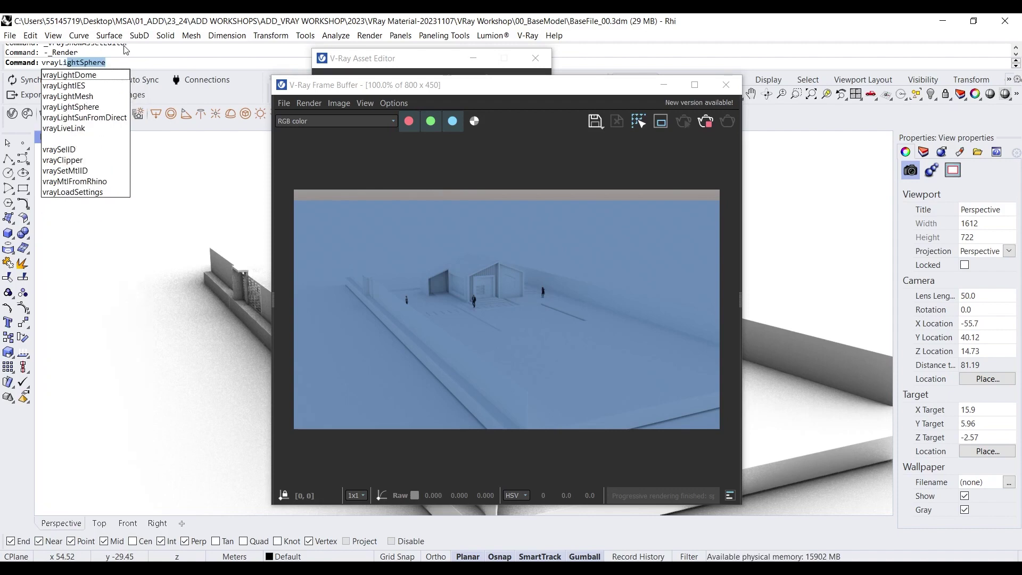
pyautogui.press('BackSpace')
pyautogui.press('BackSpace')
pyautogui.press('BackSpace')
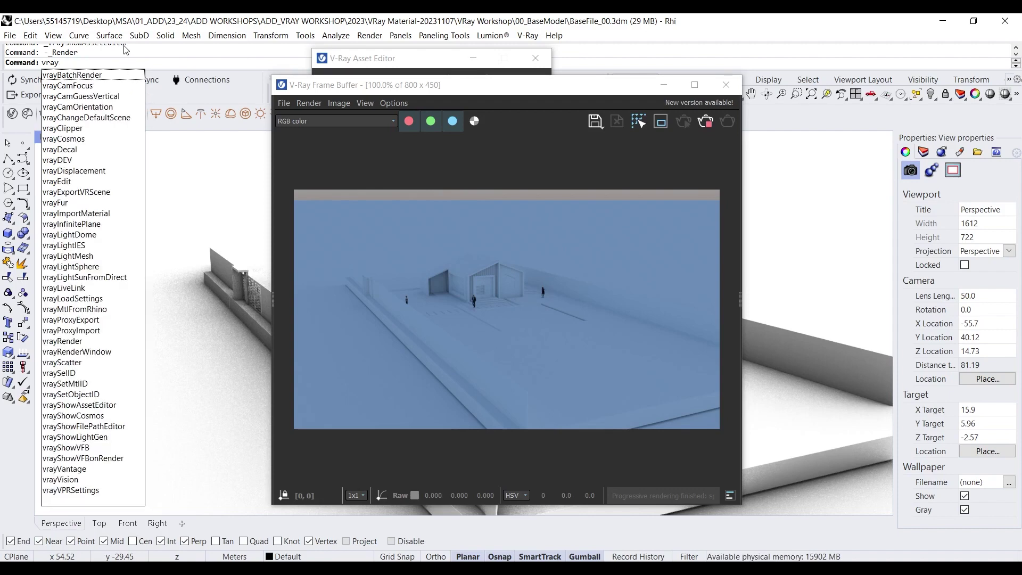
pyautogui.write('ChangeDefaultScene')
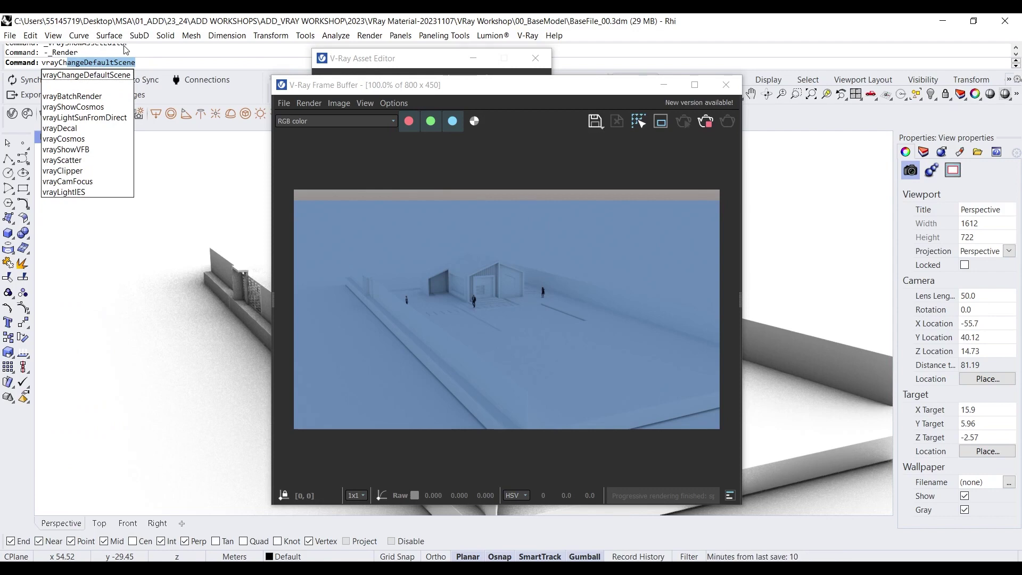
pyautogui.press('Return')
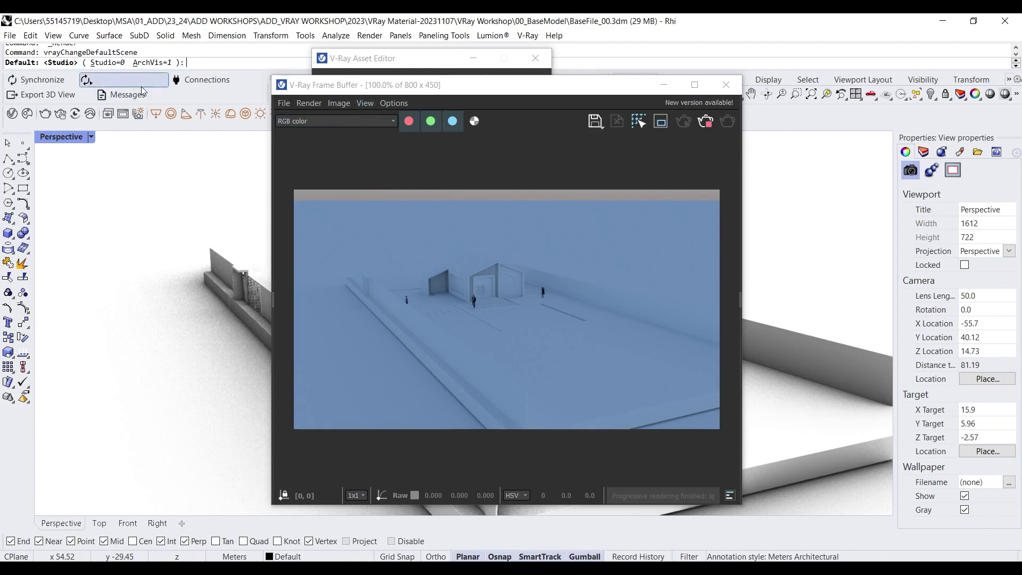
pyautogui.press('Return')
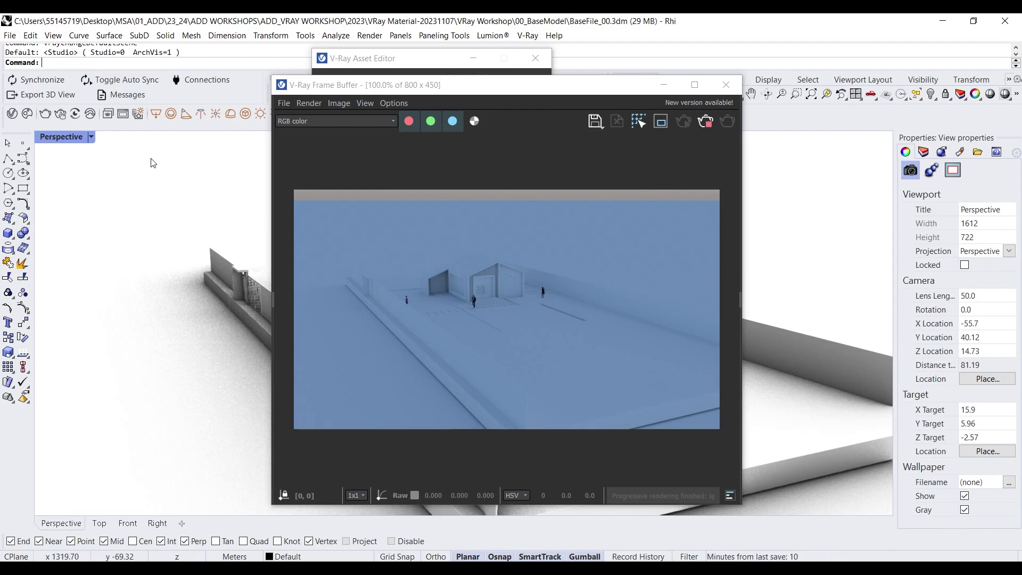
# Step: Zoom in and out on the rendered image, and reorient the perspective view to examine the live render
pyautogui.scroll(2, 513, 311)
pyautogui.scroll(-1, 510, 313)
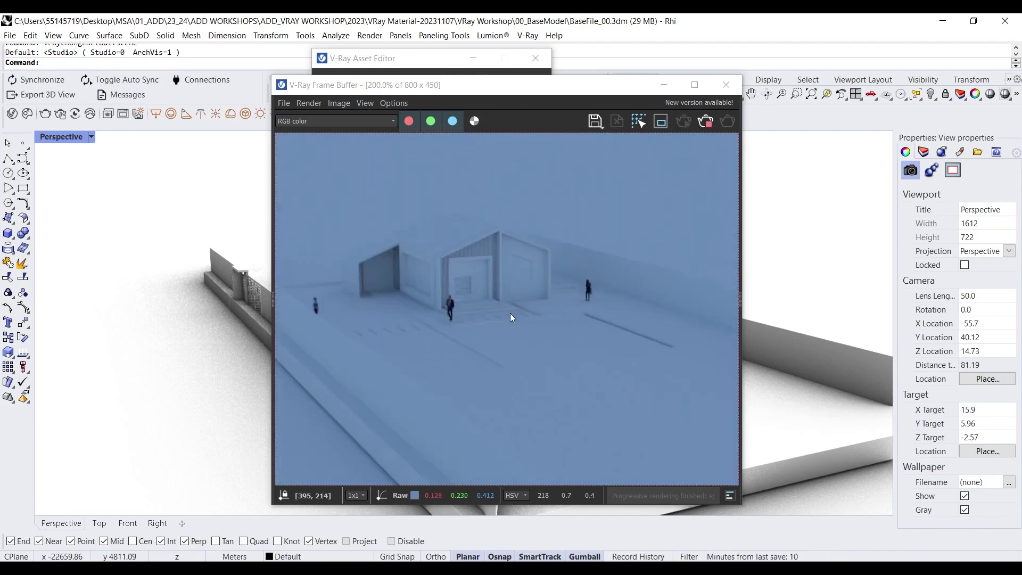
pyautogui.scroll(-2, 510, 303)
pyautogui.scroll(2, 510, 298)
pyautogui.scroll(-1, 509, 305)
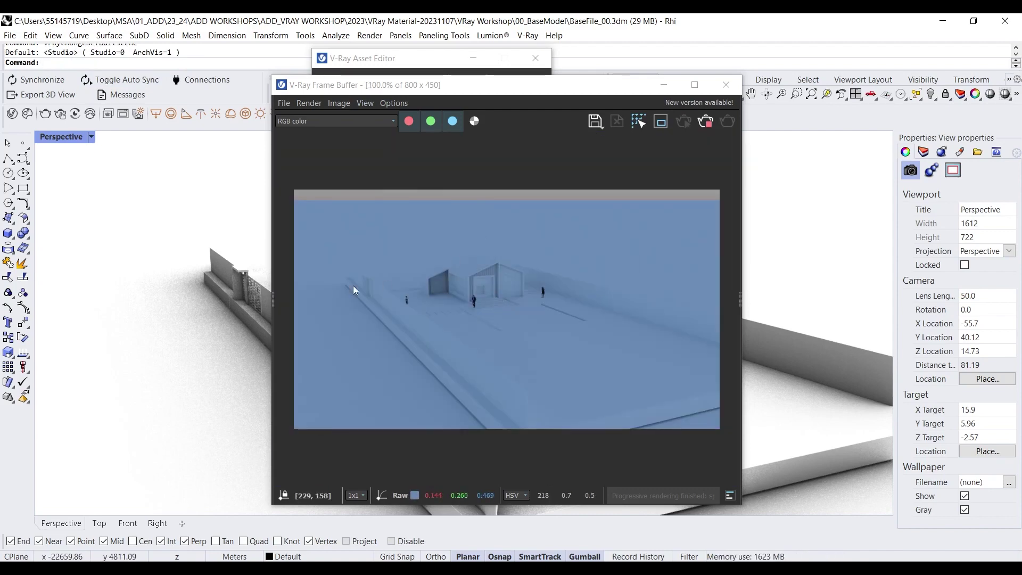
pyautogui.scroll(4, 228, 270)
pyautogui.moveTo(204, 273); pyautogui.dragTo(219, 249, button='right')
pyautogui.scroll(-4, 186, 282)
pyautogui.scroll(4, 228, 264)
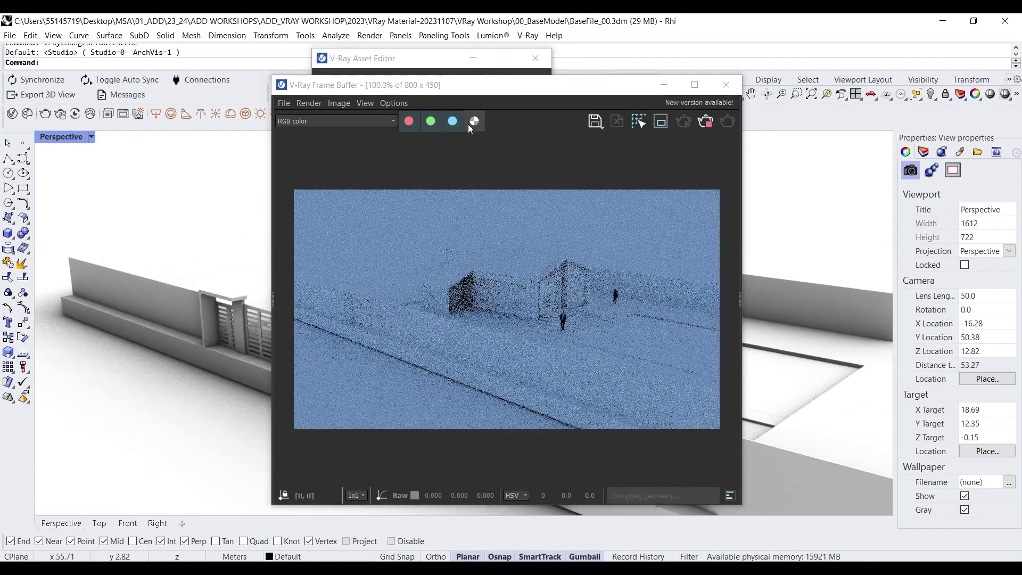
# Step: Arrange the Frame Buffer and the V-Ray Asset Editor side by side so both are fully accessible
pyautogui.moveTo(479, 85); pyautogui.dragTo(208, 52)
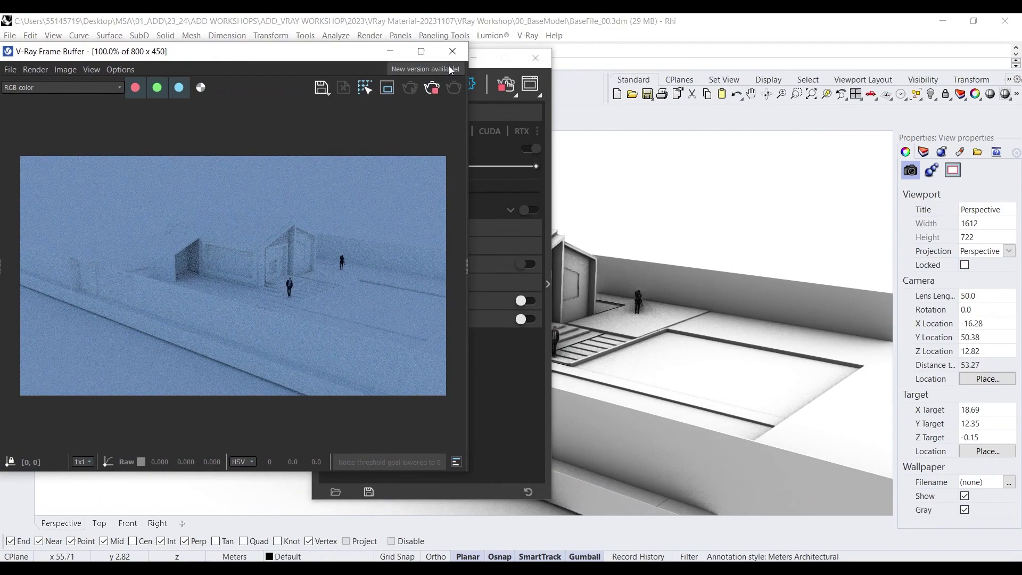
pyautogui.click(500, 66)
pyautogui.moveTo(432, 63); pyautogui.dragTo(567, 61)
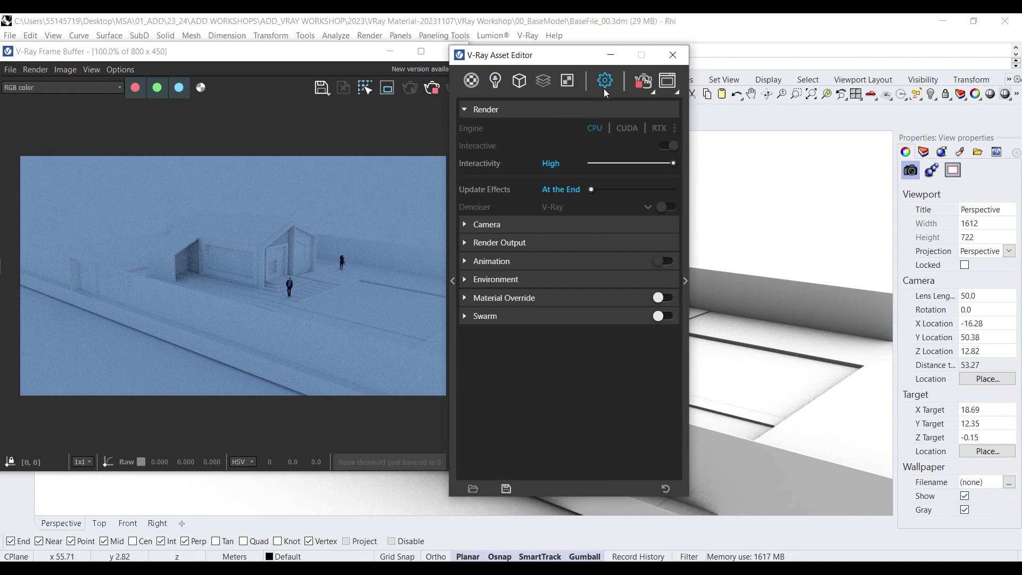
# Step: Enable the GI override in the Environment settings and paste a copy of the Background texture into its texture slot
pyautogui.click(484, 281)
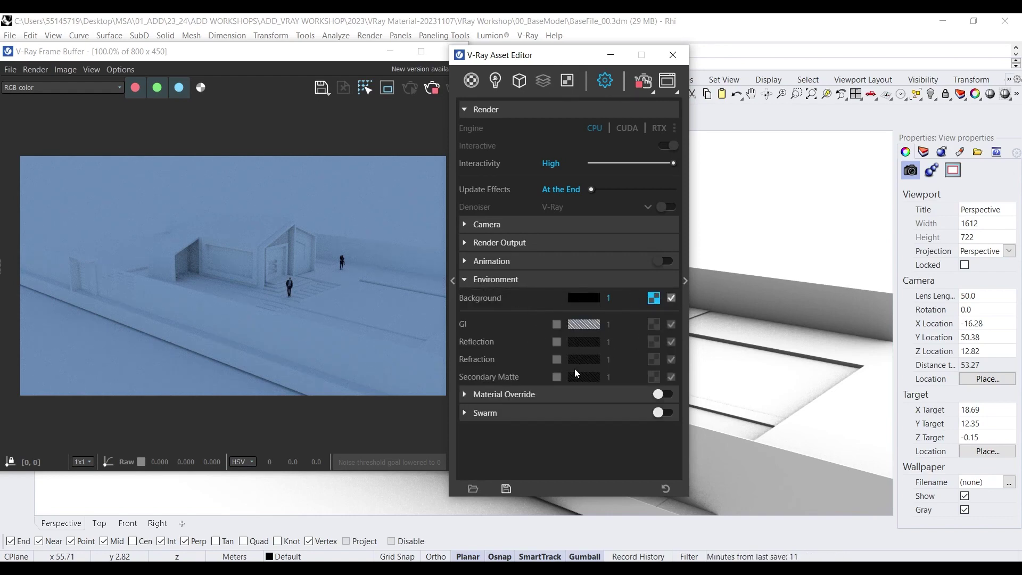
pyautogui.click(557, 326)
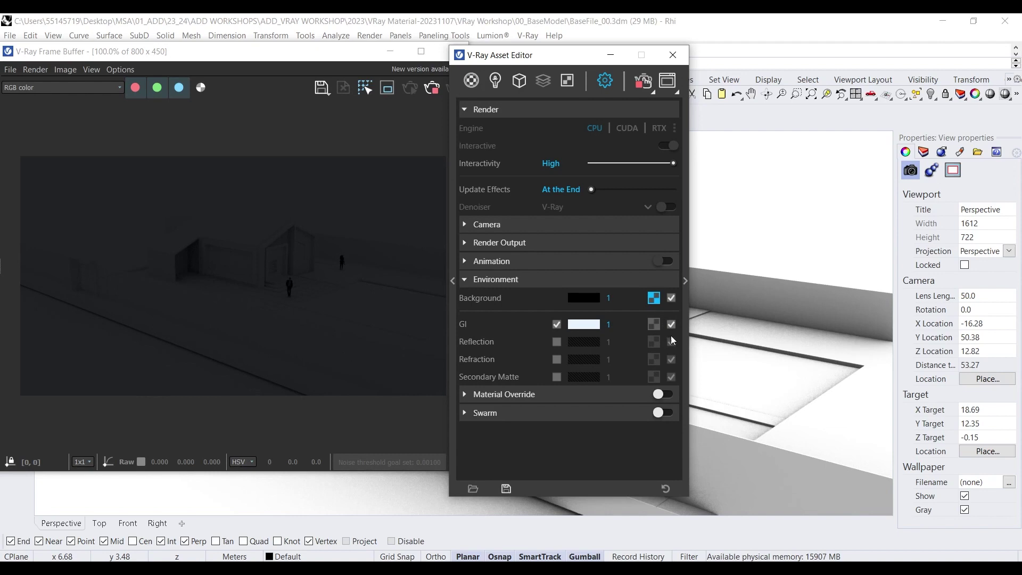
pyautogui.click(653, 303)
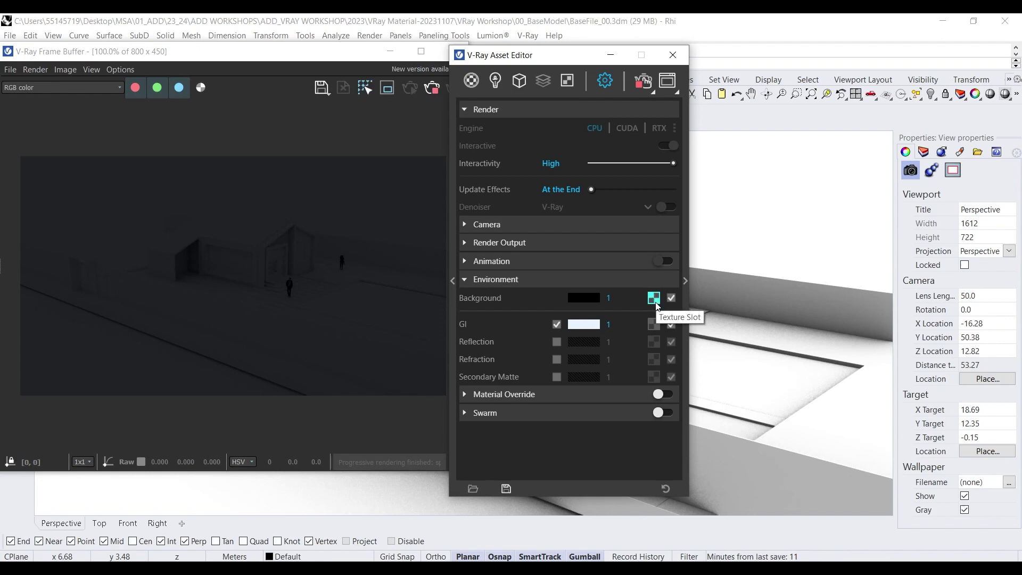
pyautogui.click(656, 307)
pyautogui.rightClick(658, 300)
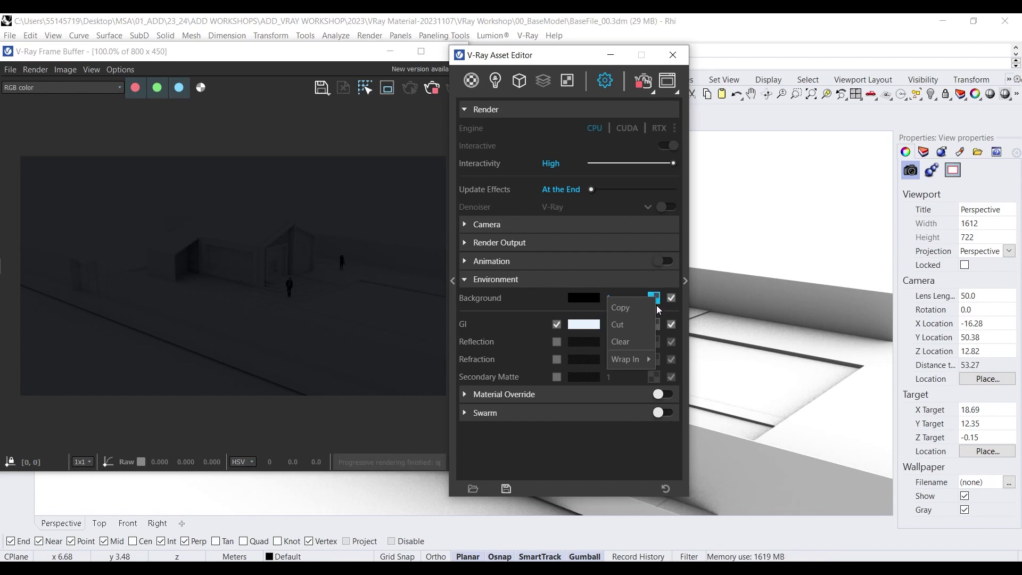
pyautogui.click(631, 309)
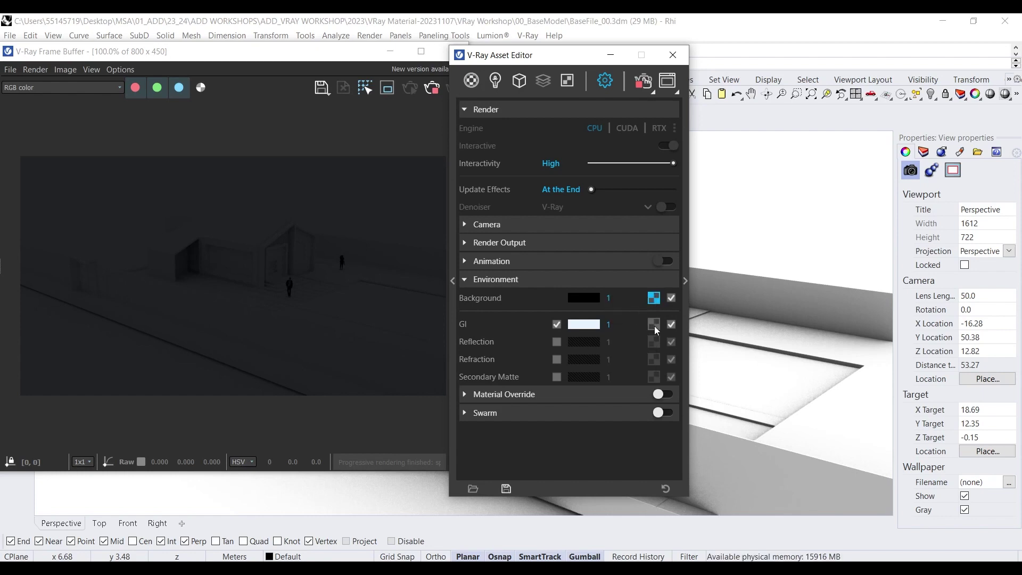
pyautogui.rightClick(654, 326)
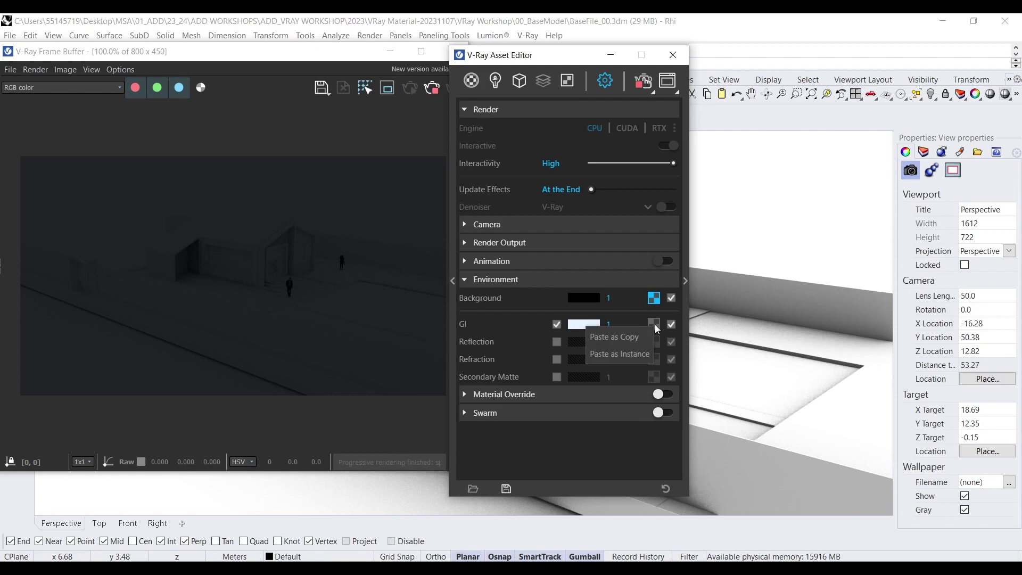
pyautogui.click(626, 338)
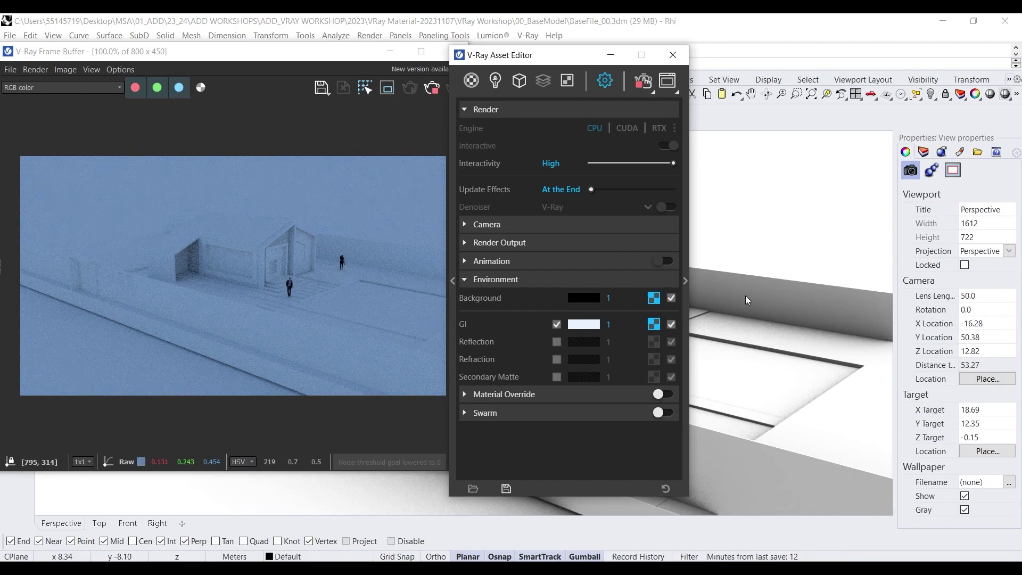
# Step: Lower the perspective camera and move it until the render includes the horizon and sky behind the house
pyautogui.moveTo(745, 295)
pyautogui.mouseDown(button='right')
pyautogui.moveTo(713, 267)
pyautogui.moveTo(707, 236)
pyautogui.moveTo(692, 247)
pyautogui.moveTo(735, 258)
pyautogui.moveTo(735, 283)
pyautogui.mouseUp(button='right')
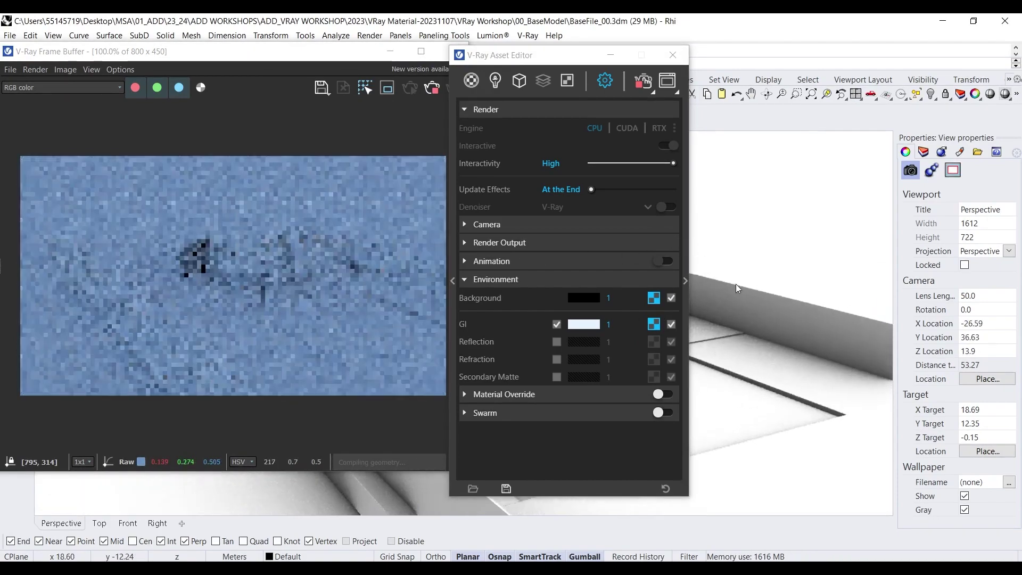
pyautogui.scroll(-3, 736, 283)
pyautogui.scroll(4, 731, 265)
pyautogui.moveTo(731, 247); pyautogui.dragTo(728, 240, button='right')
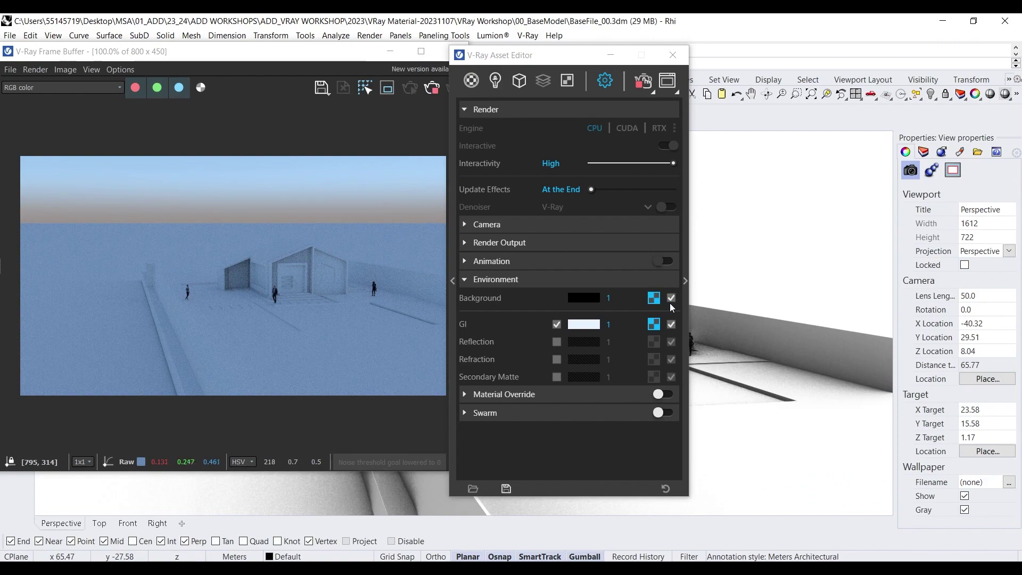
# Step: Switch the environment Background texture off and back on to compare the sky, inspecting the background colour in between
pyautogui.click(669, 301)
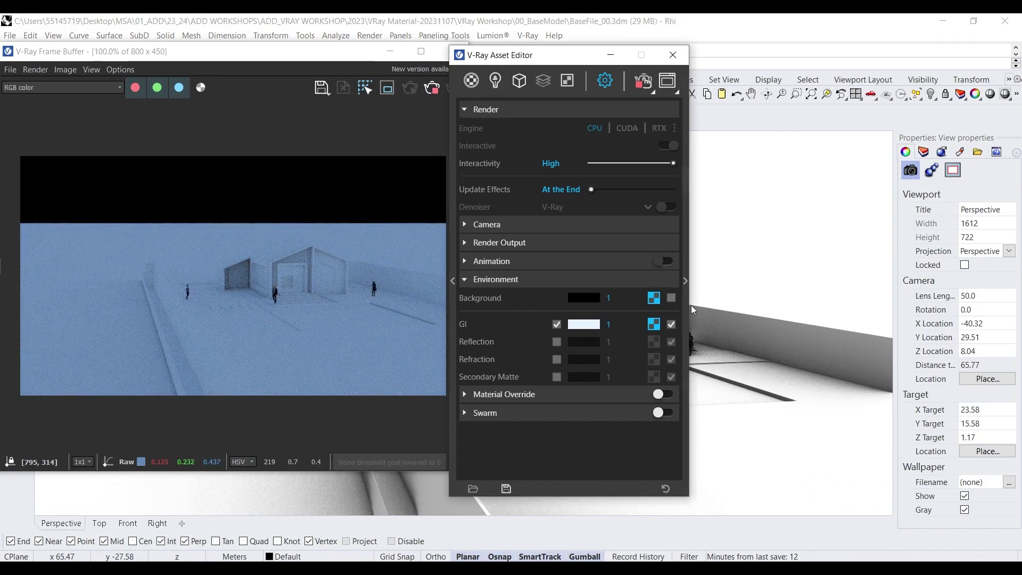
pyautogui.click(589, 299)
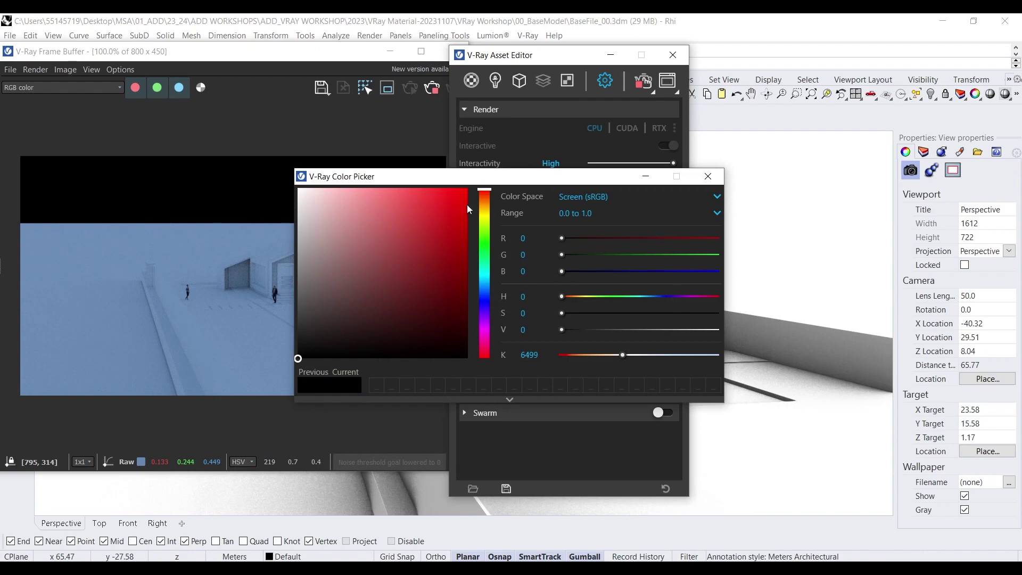
pyautogui.click(708, 176)
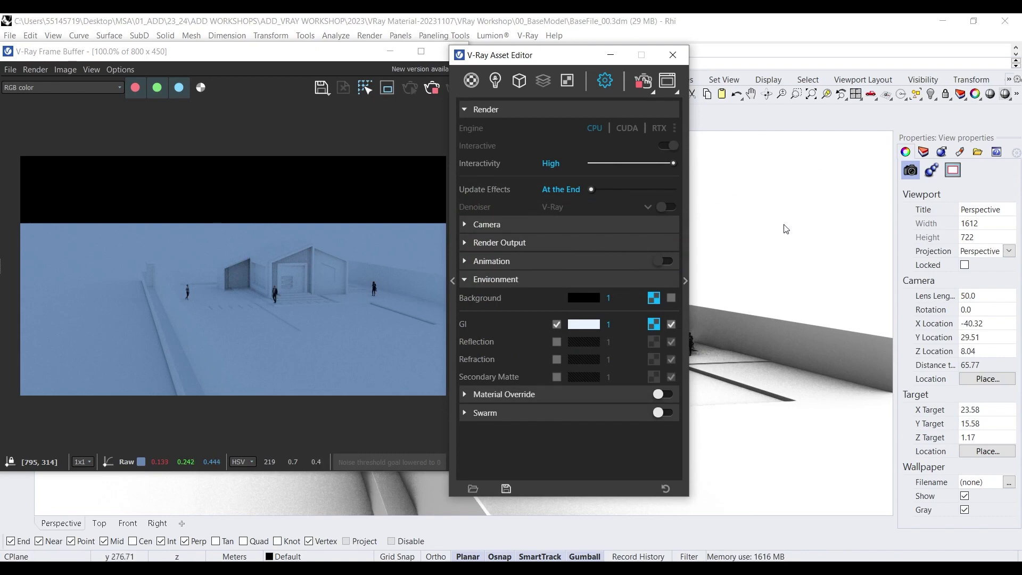
pyautogui.click(670, 299)
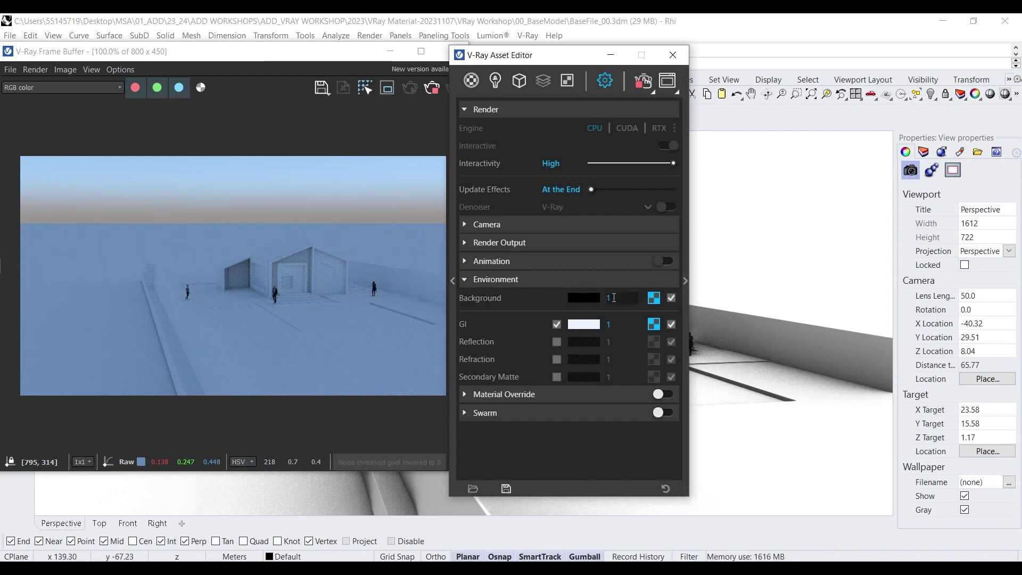
# Step: Set the render output image size to 1600 x 900 and fit the larger render in the Frame Buffer
pyautogui.click(509, 280)
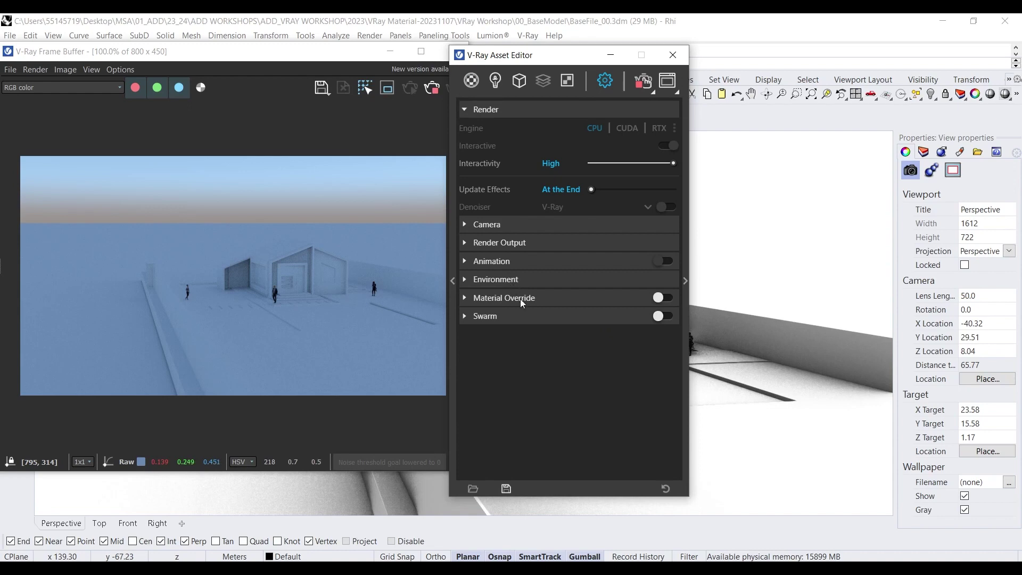
pyautogui.click(507, 243)
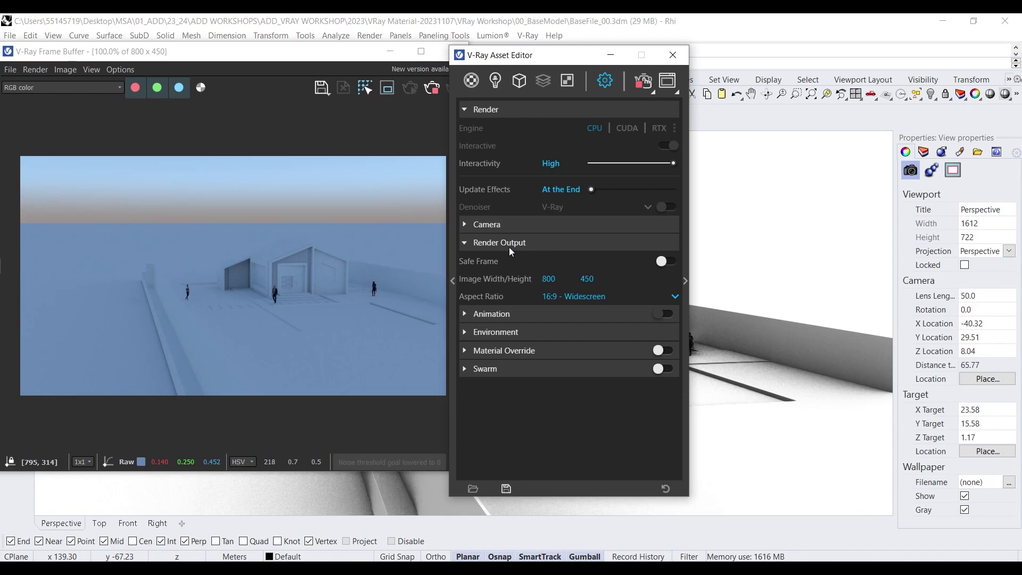
pyautogui.doubleClick(564, 276)
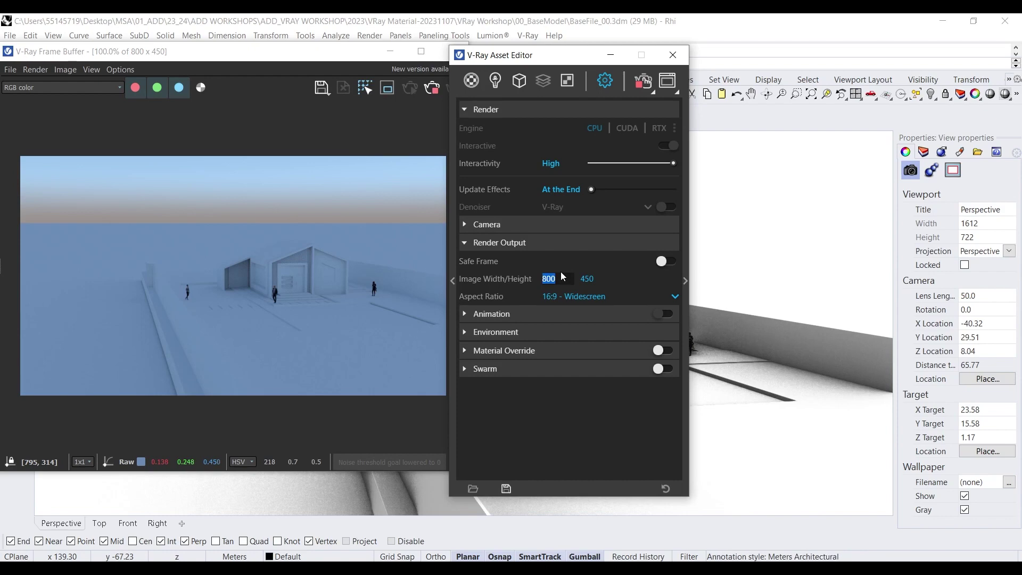
pyautogui.write('160')
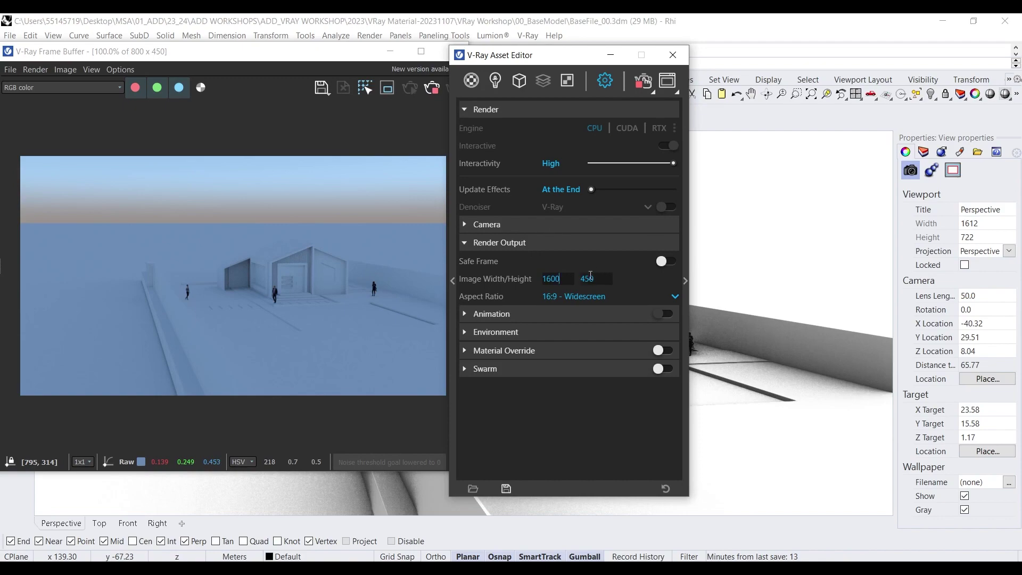
pyautogui.press('Return')
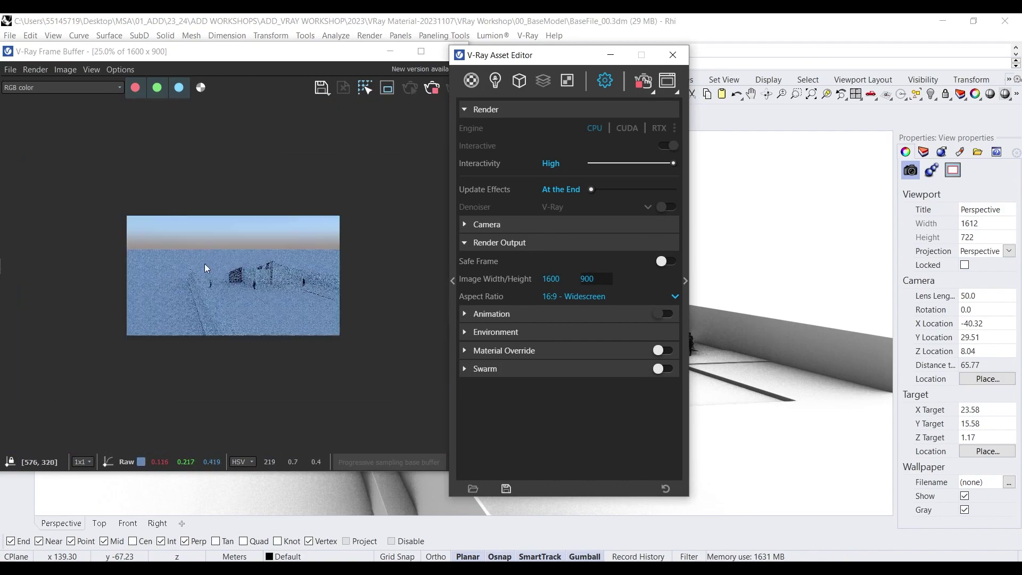
pyautogui.scroll(1, 204, 264)
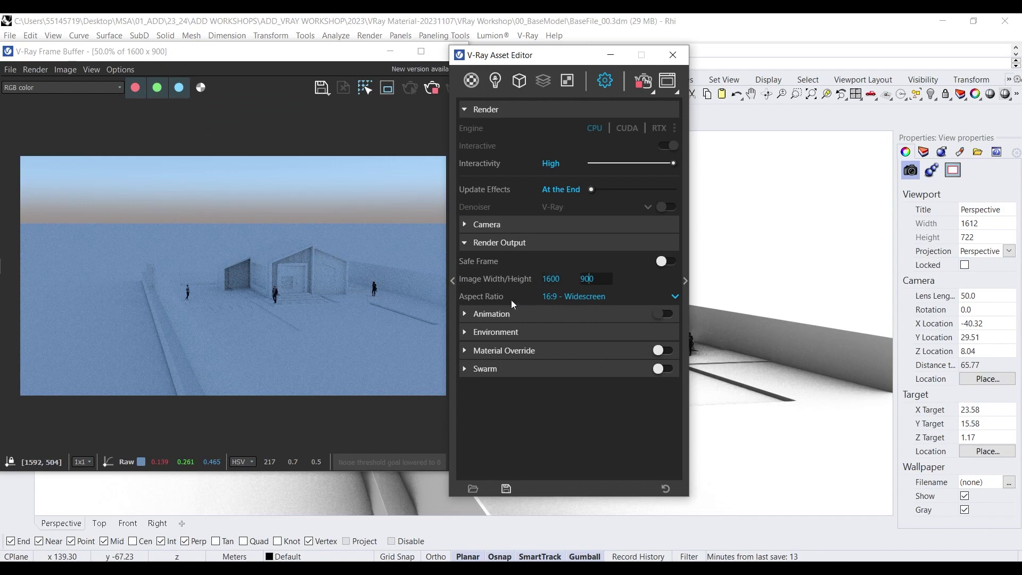
# Step: Review the render output's aspect ratio presets and enable Safe Frame, uncovering the perspective viewport to show it
pyautogui.click(608, 297)
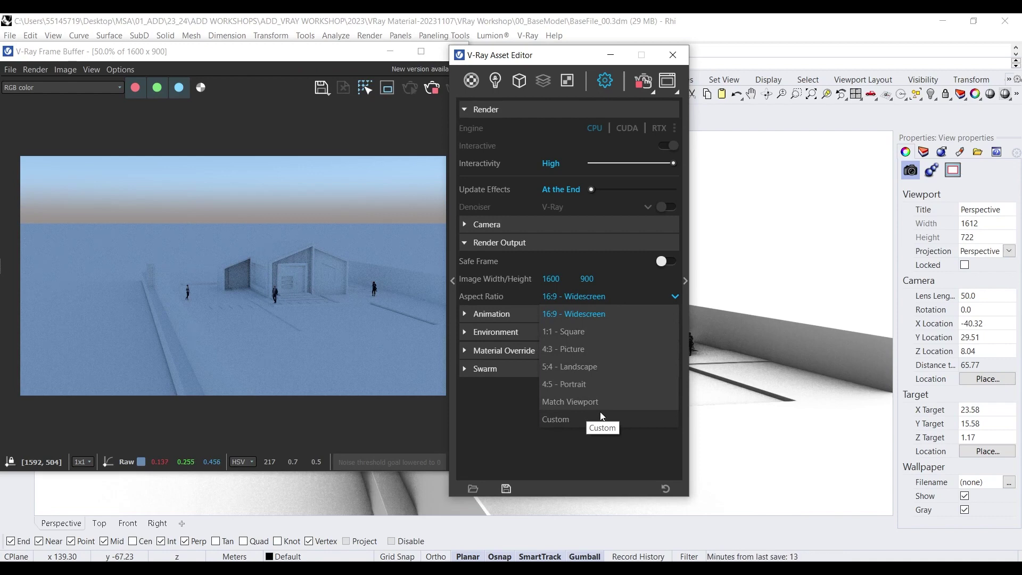
pyautogui.click(489, 427)
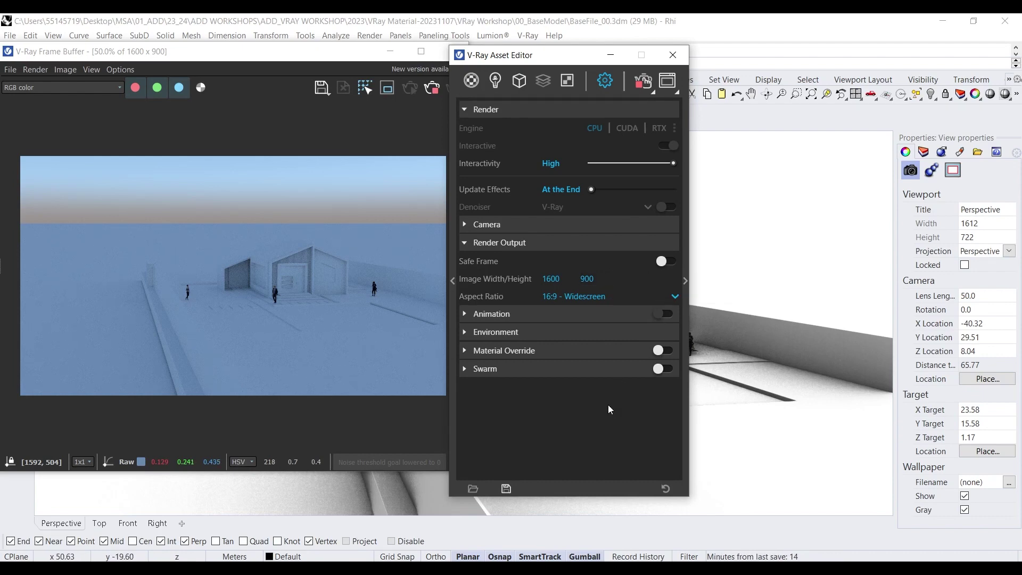
pyautogui.click(669, 263)
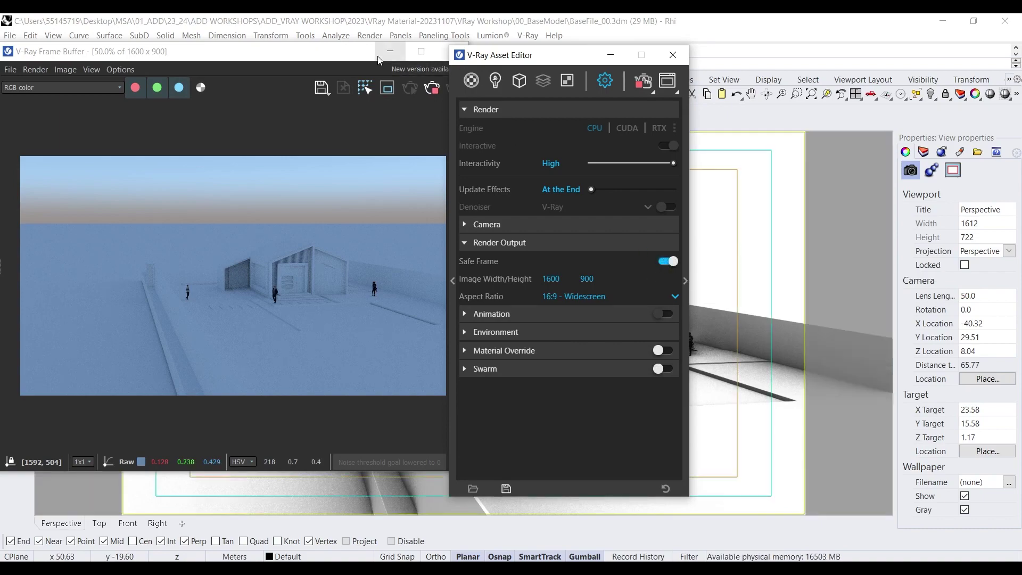
pyautogui.moveTo(343, 56); pyautogui.dragTo(509, 98)
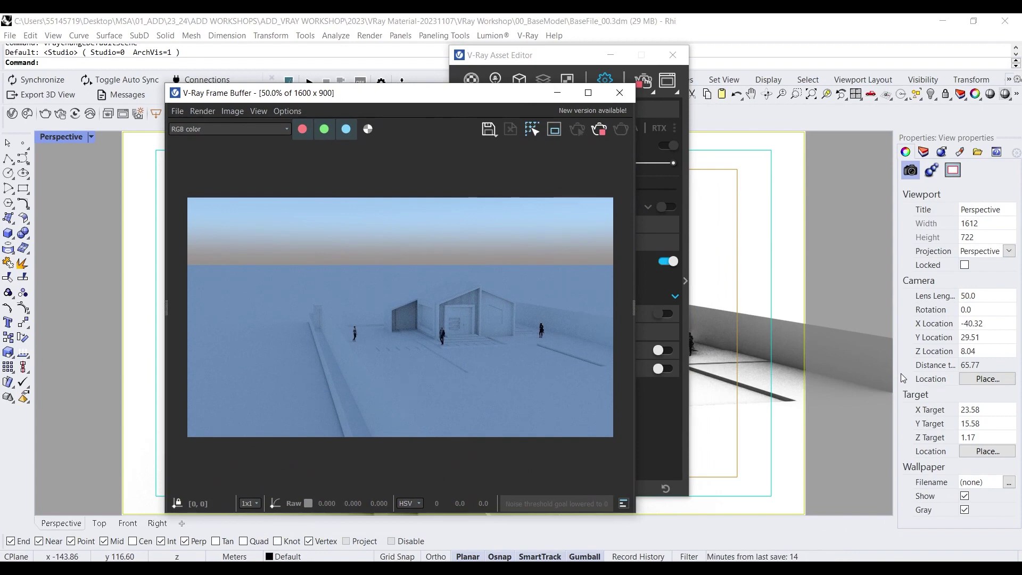
# Step: Try the 1:1 - Square aspect ratio with the viewport's safe frame in view and return it to 16:9 - Widescreen
pyautogui.click(685, 427)
pyautogui.click(617, 305)
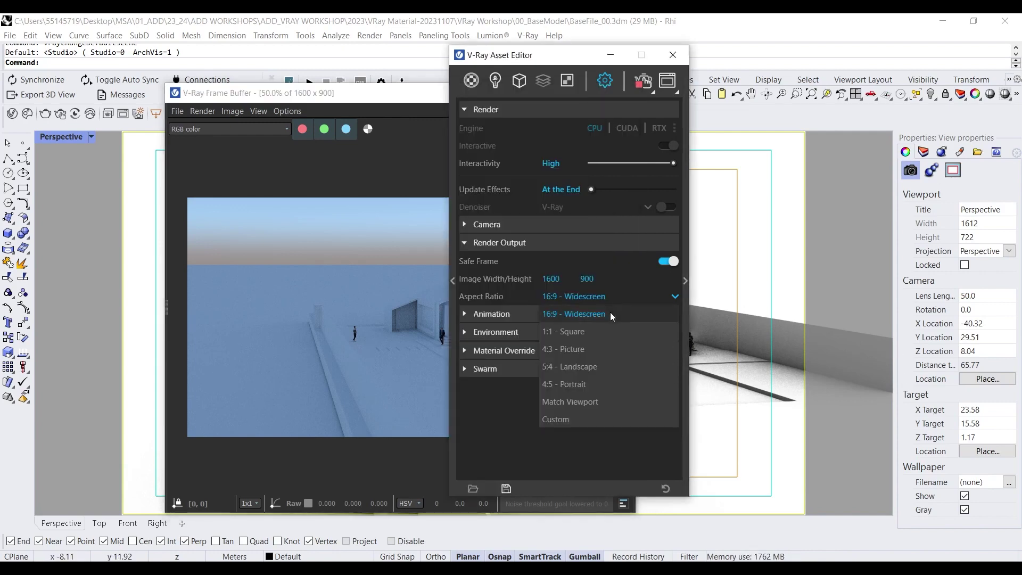
pyautogui.click(604, 332)
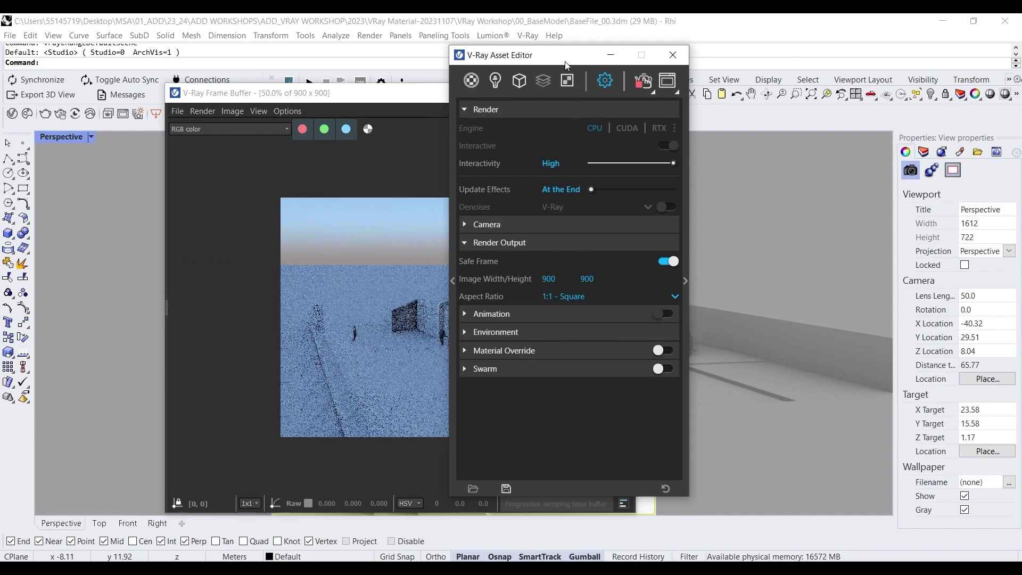
pyautogui.moveTo(554, 59); pyautogui.dragTo(819, 88)
pyautogui.moveTo(479, 94); pyautogui.dragTo(232, 306)
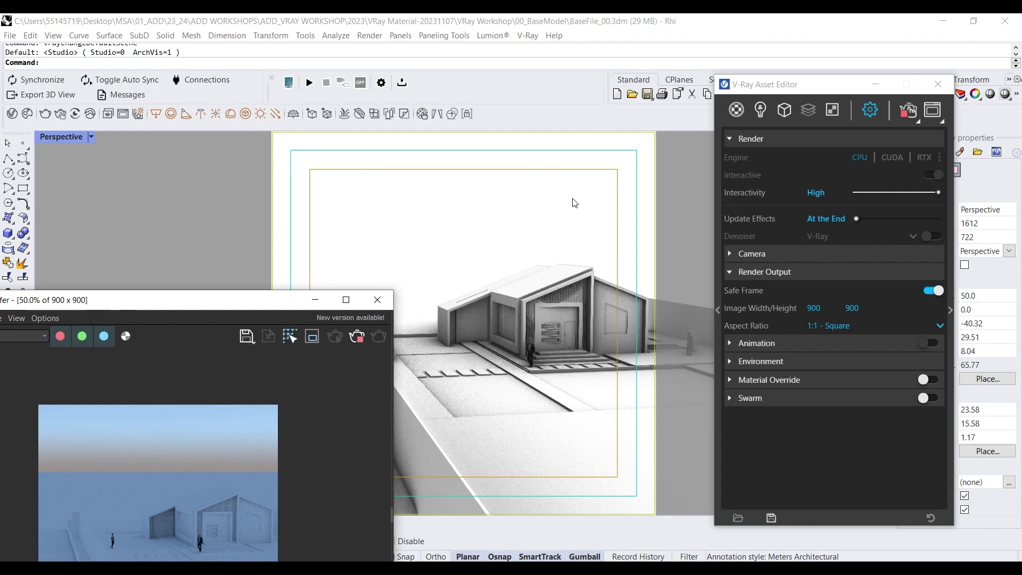
pyautogui.click(835, 330)
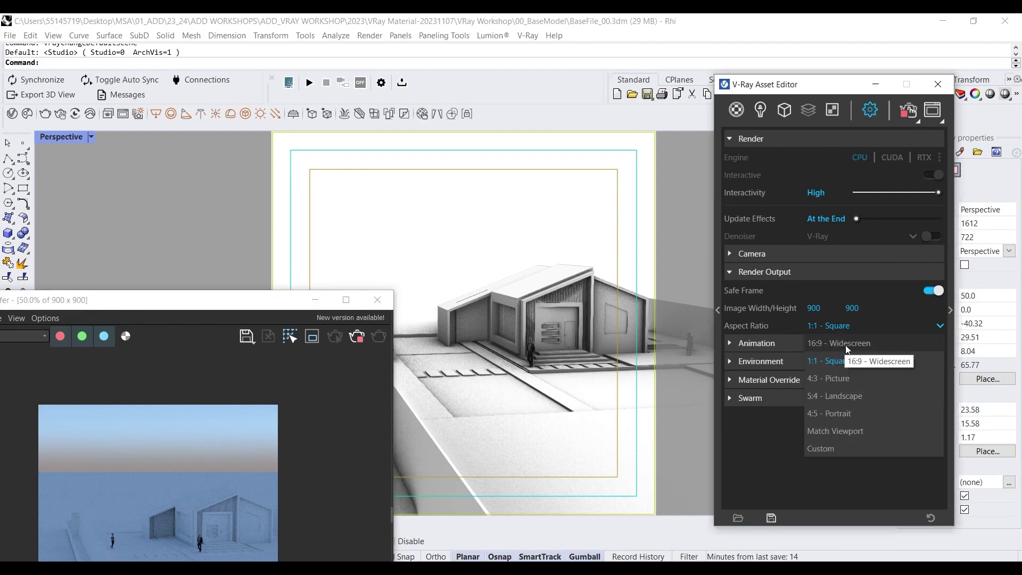
pyautogui.click(845, 358)
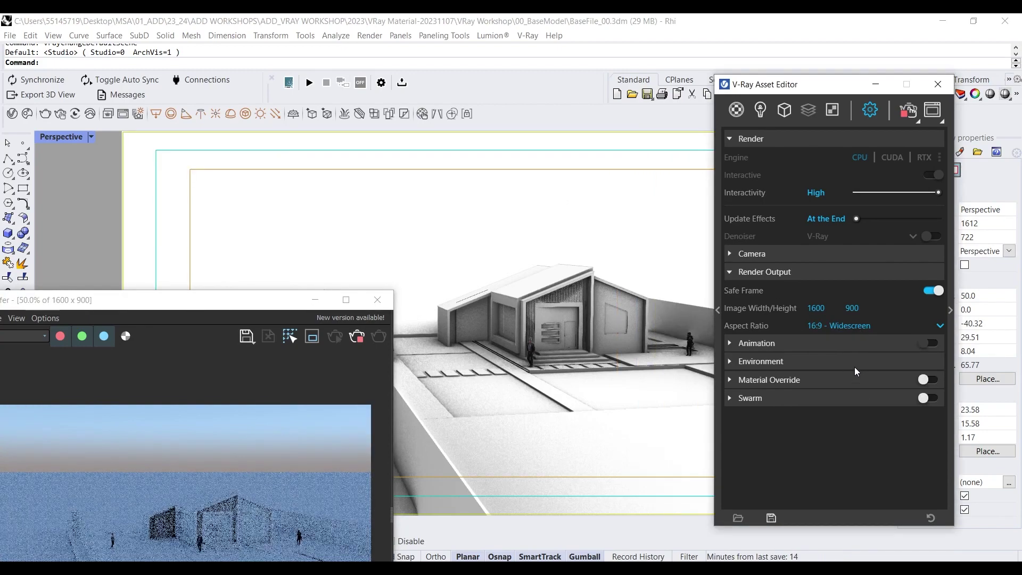
# Step: Expand the Camera render settings and arrange the Frame Buffer and Asset Editor side by side, with the render scaled to 25%
pyautogui.click(751, 272)
pyautogui.click(755, 254)
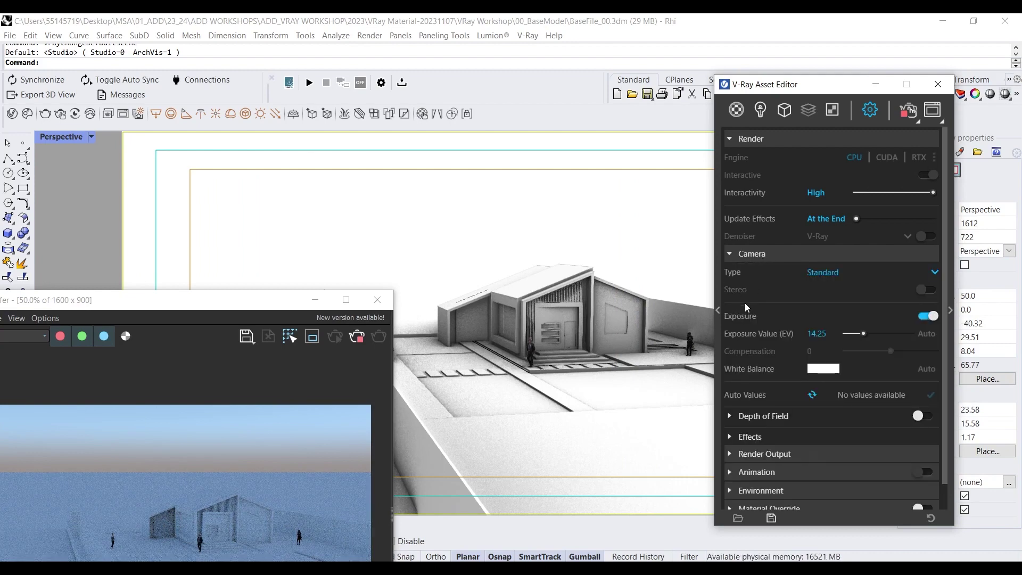
pyautogui.moveTo(743, 268)
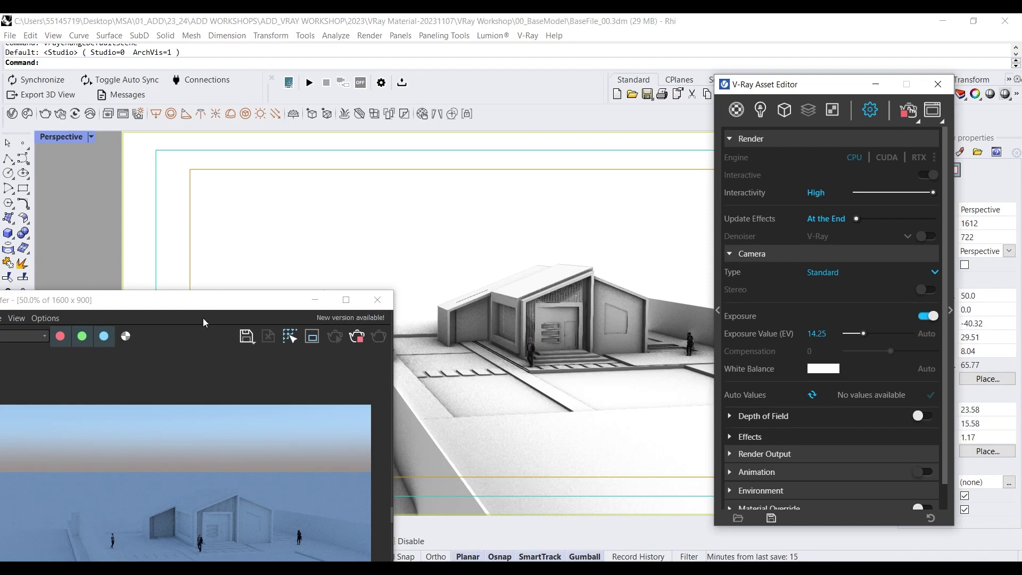
pyautogui.moveTo(186, 306); pyautogui.dragTo(312, 153)
pyautogui.scroll(-2, 318, 336)
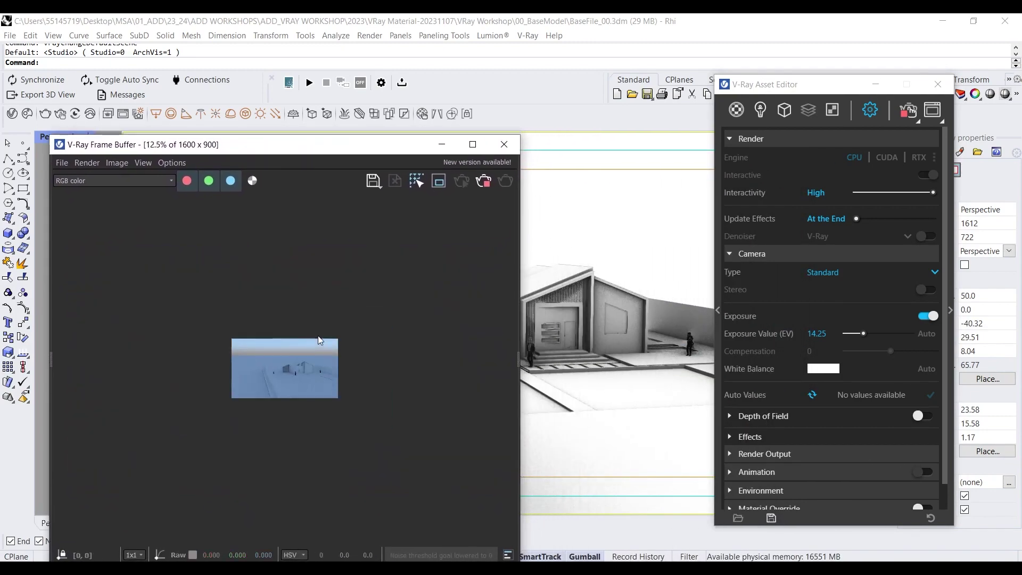
pyautogui.moveTo(758, 88); pyautogui.dragTo(527, 129)
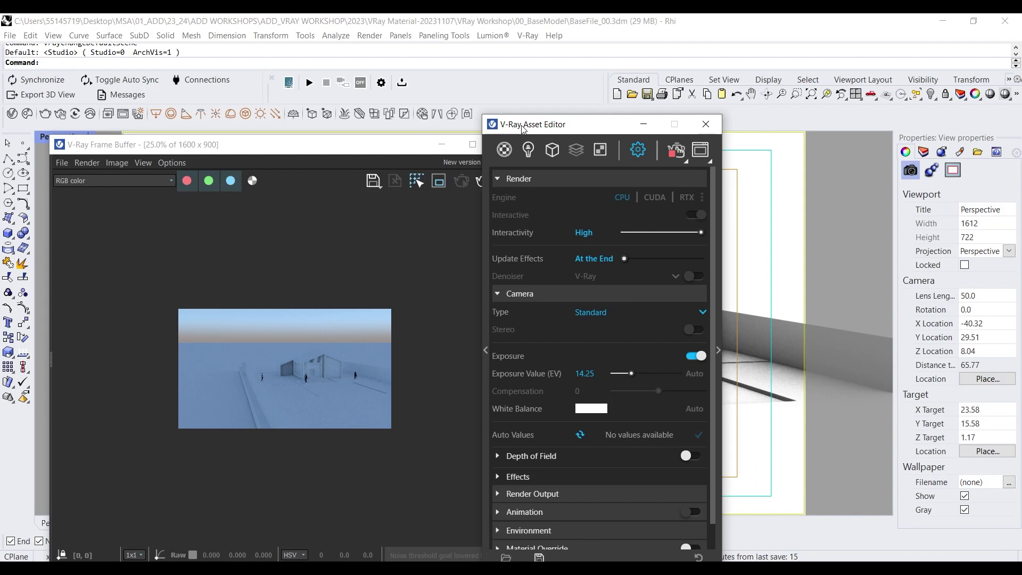
# Step: Toggle the live area, action area and title frames off and back on in the Safe Frame properties
pyautogui.click(951, 178)
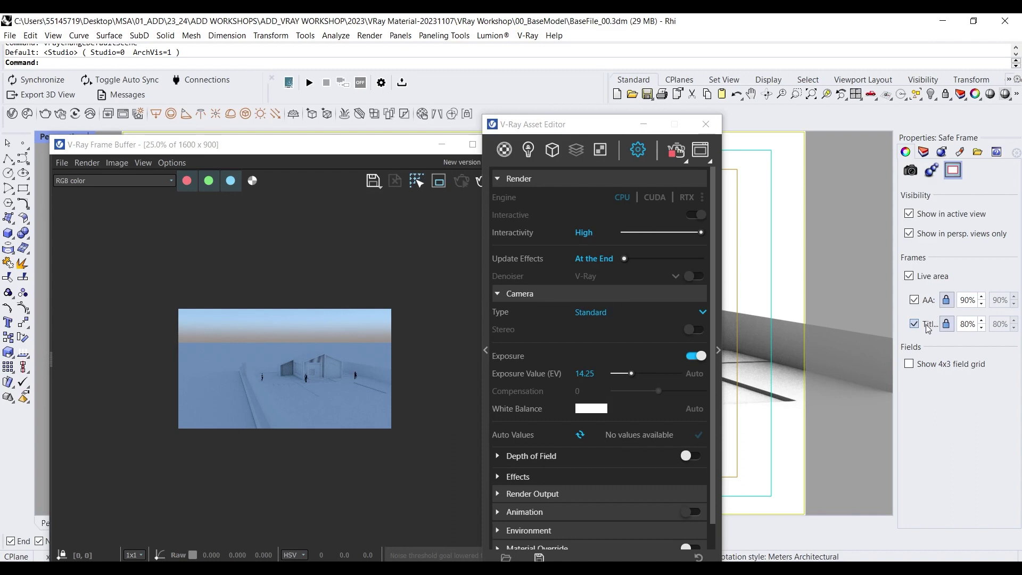
pyautogui.click(909, 276)
pyautogui.click(909, 277)
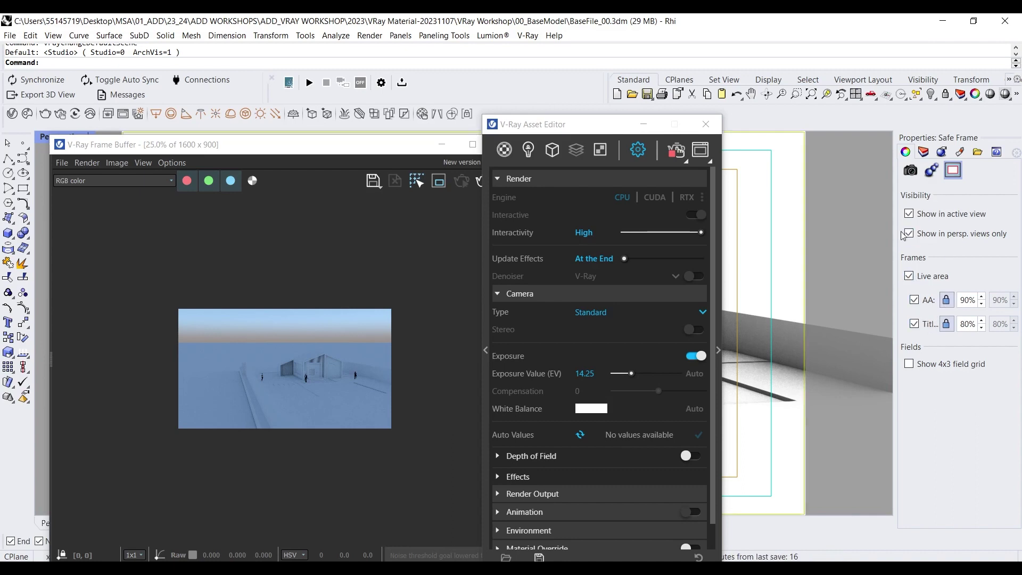
pyautogui.click(915, 300)
pyautogui.click(915, 325)
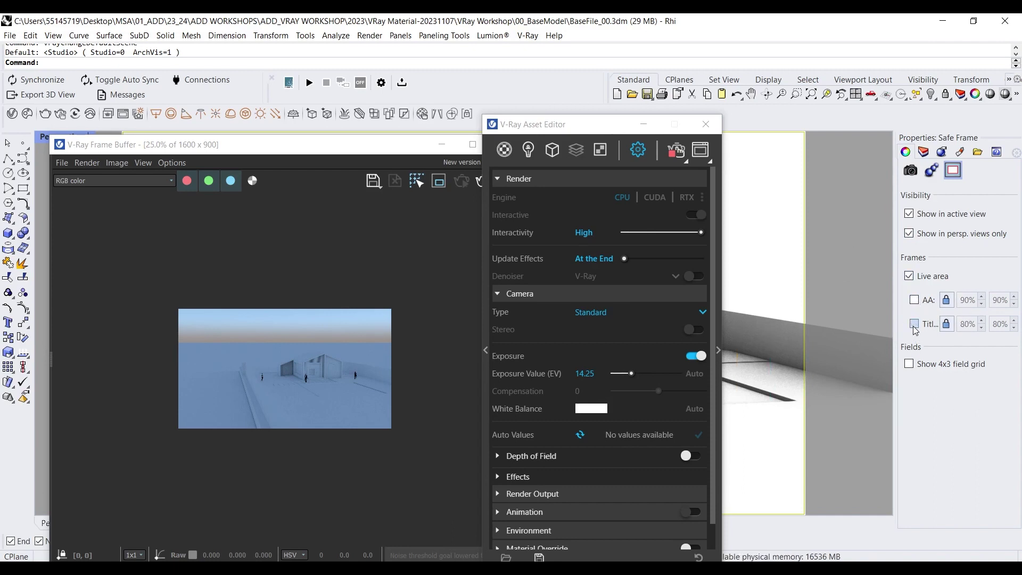
pyautogui.moveTo(577, 135); pyautogui.dragTo(442, 295)
pyautogui.click(914, 324)
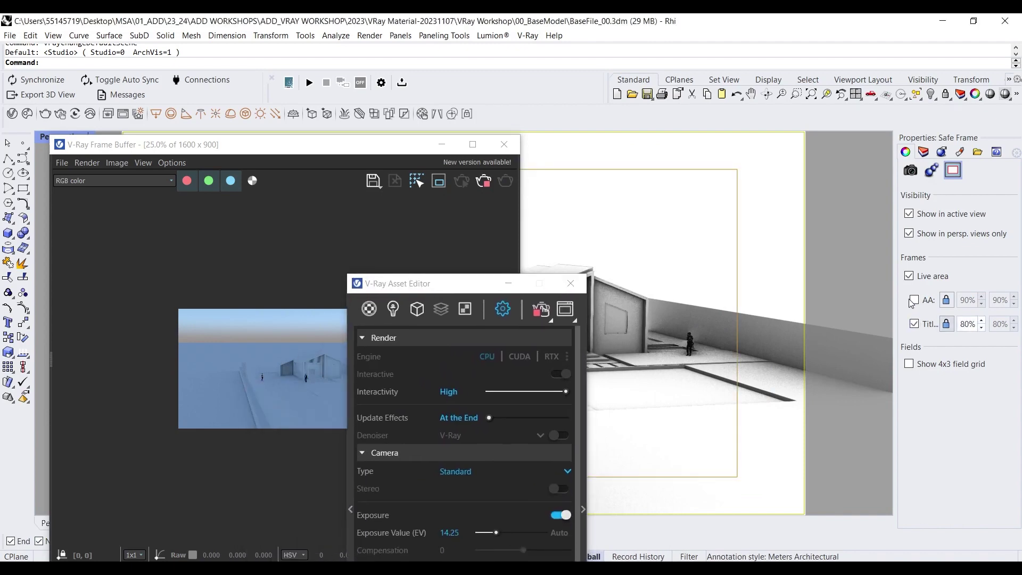
pyautogui.click(915, 300)
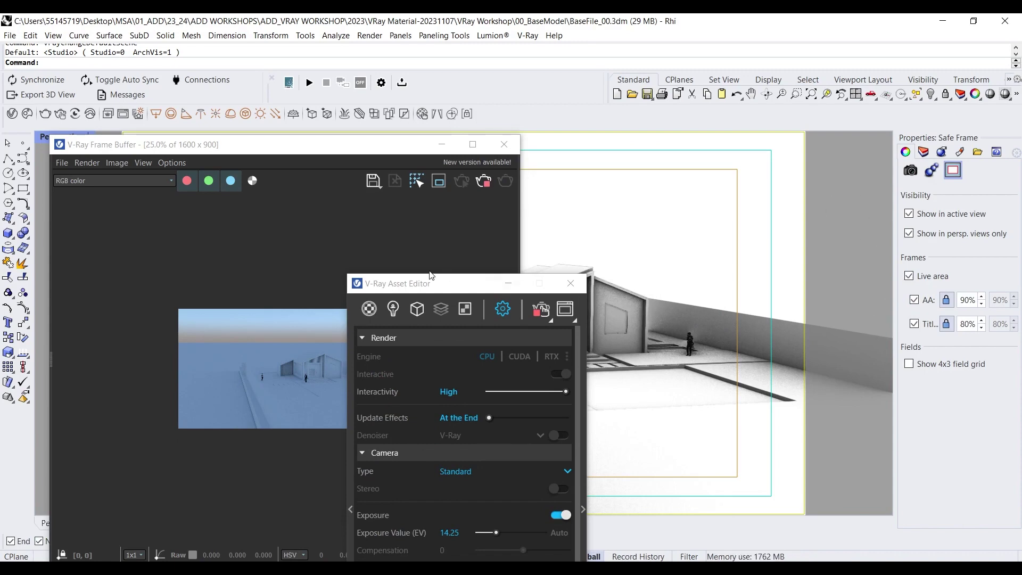
# Step: Examine the available camera types in the Camera render settings
pyautogui.moveTo(430, 284); pyautogui.dragTo(593, 107)
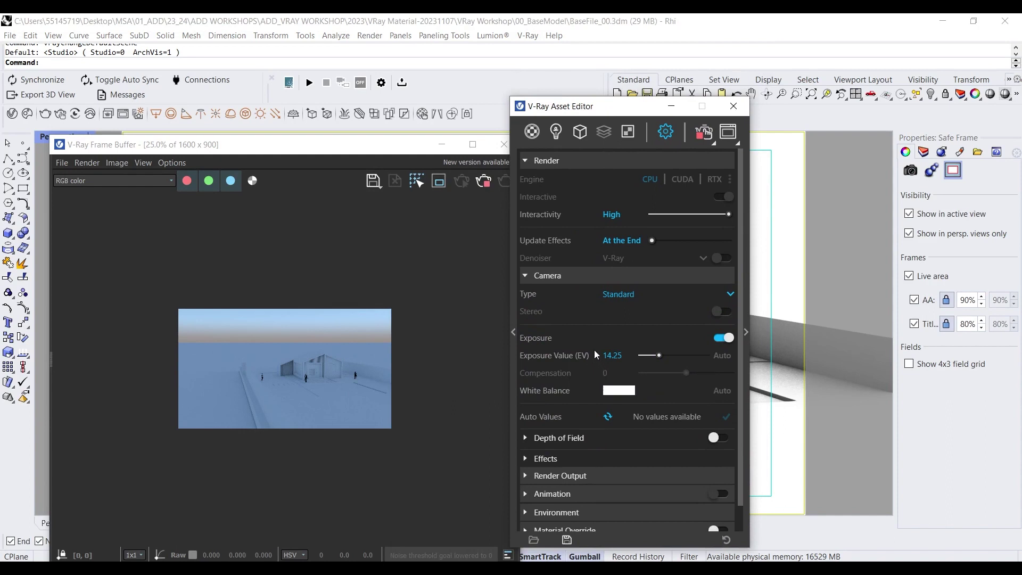
pyautogui.click(647, 296)
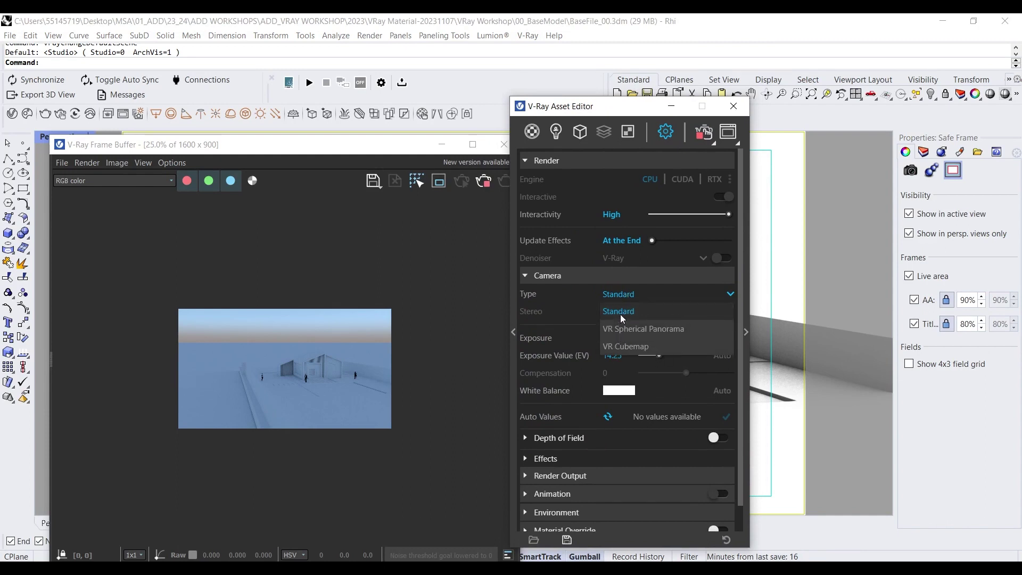
pyautogui.click(610, 294)
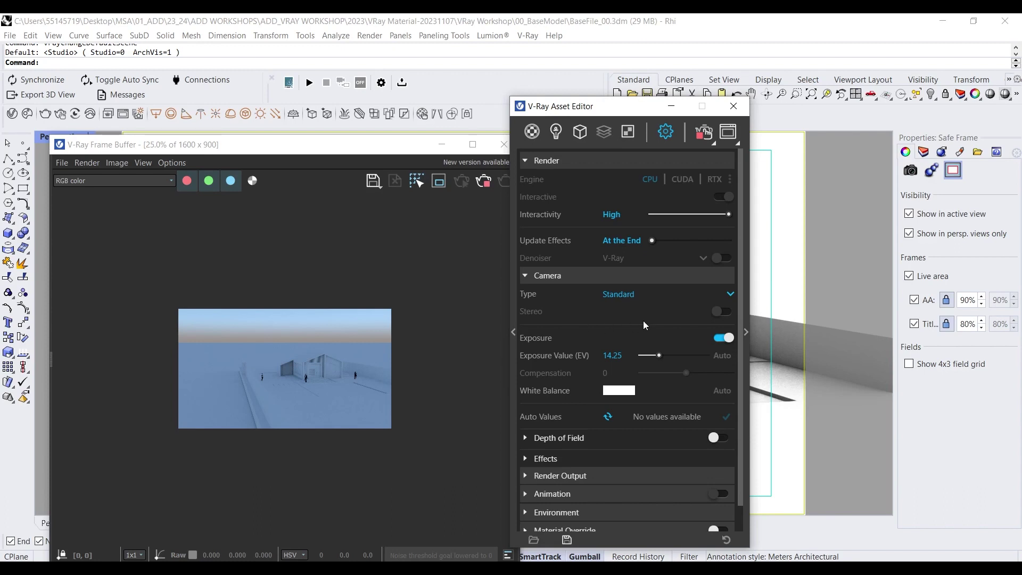
# Step: Darken the live render by raising the camera's Exposure Value (EV) to 15.84, trying 22.32 and 16.8 on the way
pyautogui.moveTo(658, 355); pyautogui.dragTo(646, 355)
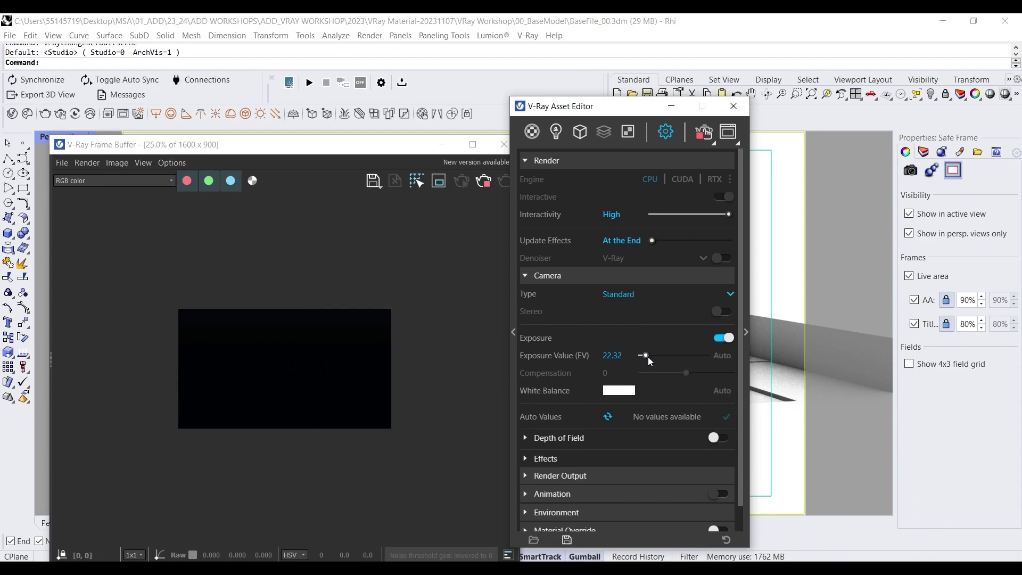
pyautogui.moveTo(647, 356); pyautogui.dragTo(655, 356)
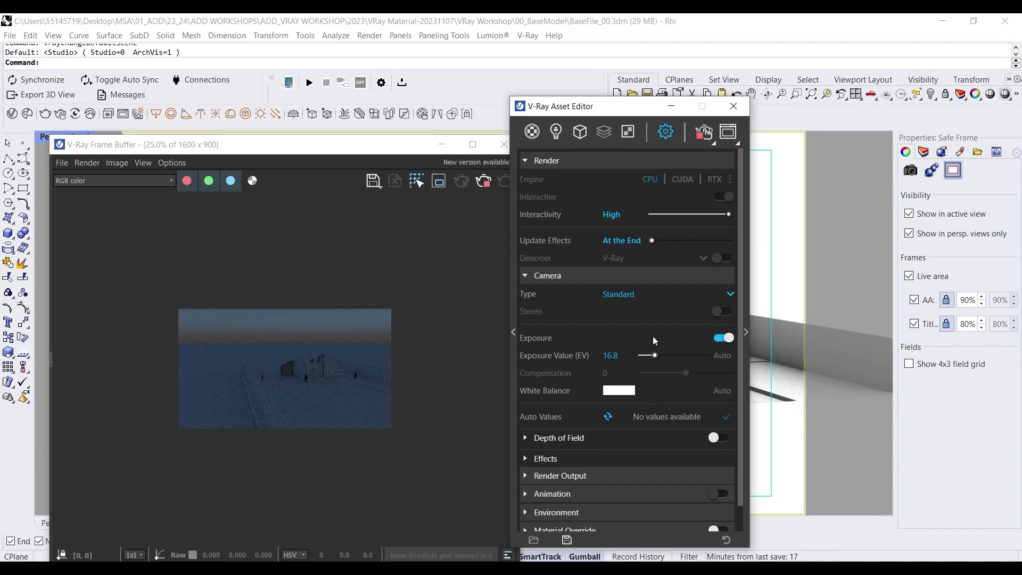
pyautogui.moveTo(656, 362); pyautogui.dragTo(655, 356)
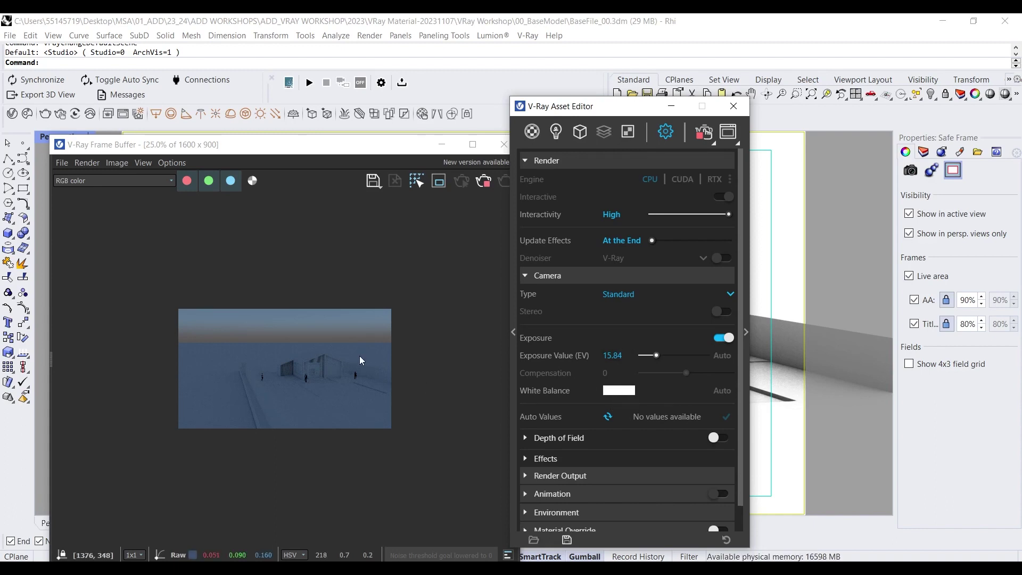
# Step: Try a blue white balance colour for the camera and return it to white
pyautogui.click(618, 390)
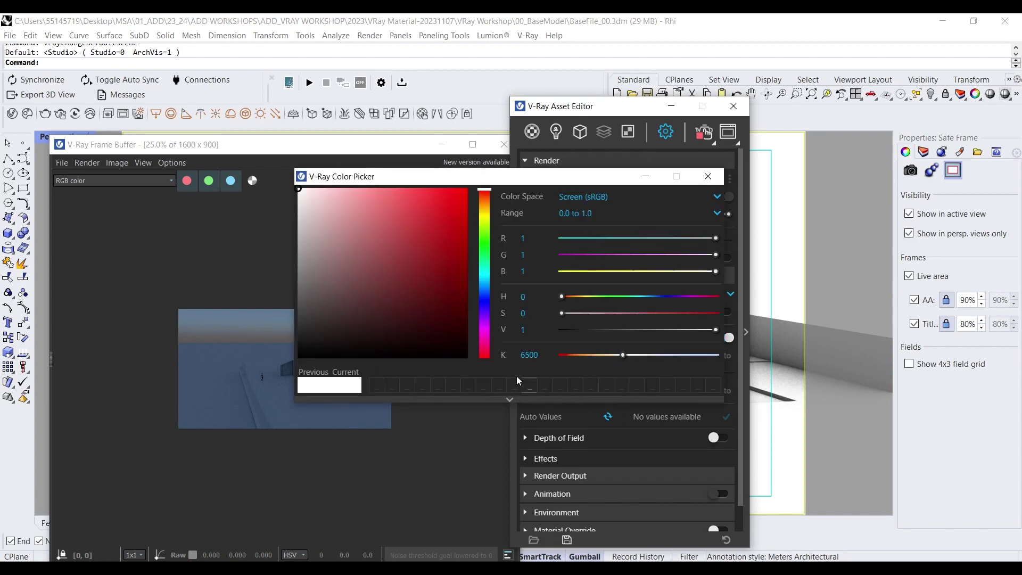
pyautogui.click(484, 283)
pyautogui.moveTo(471, 278); pyautogui.dragTo(291, 180)
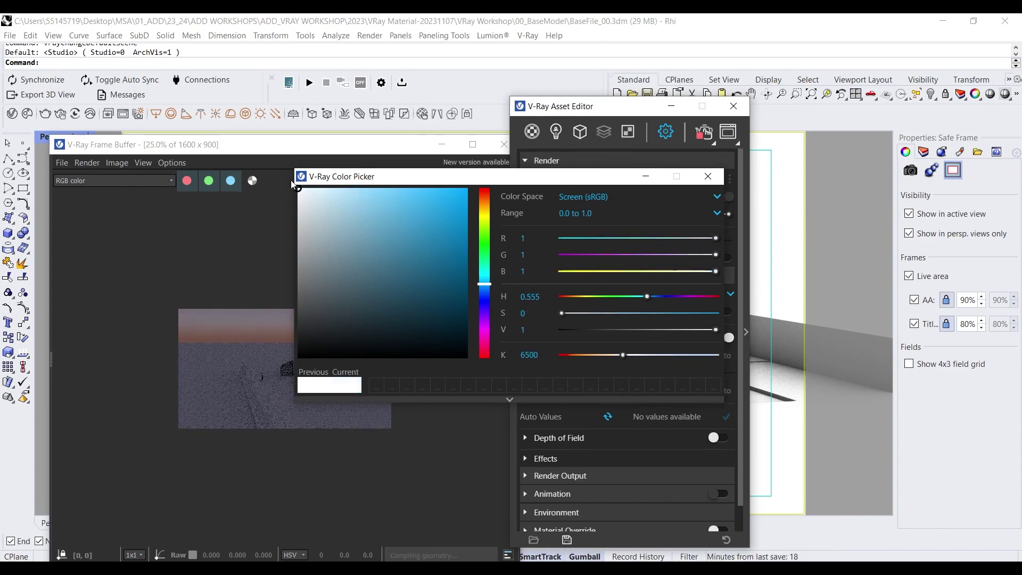
pyautogui.click(712, 184)
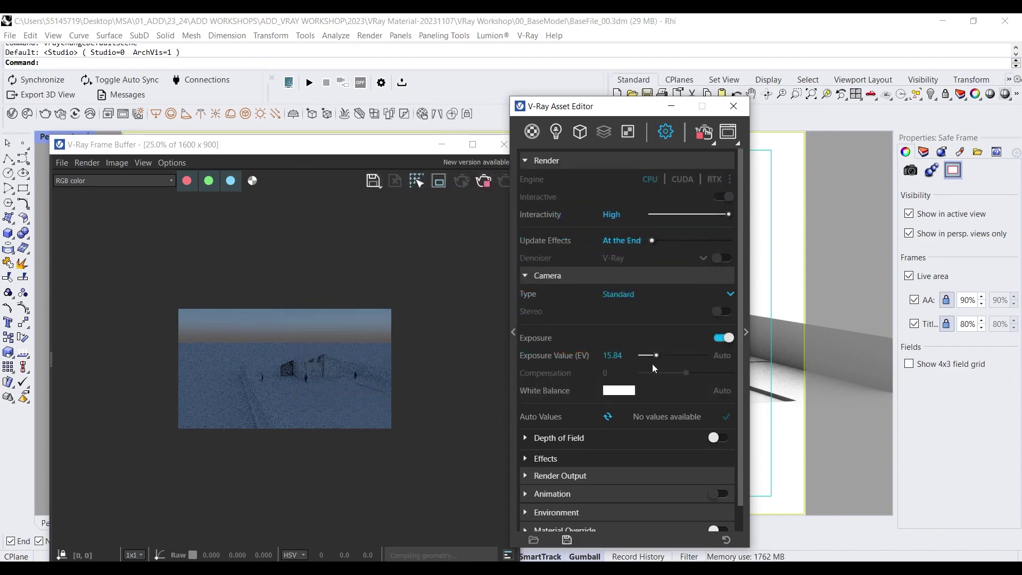
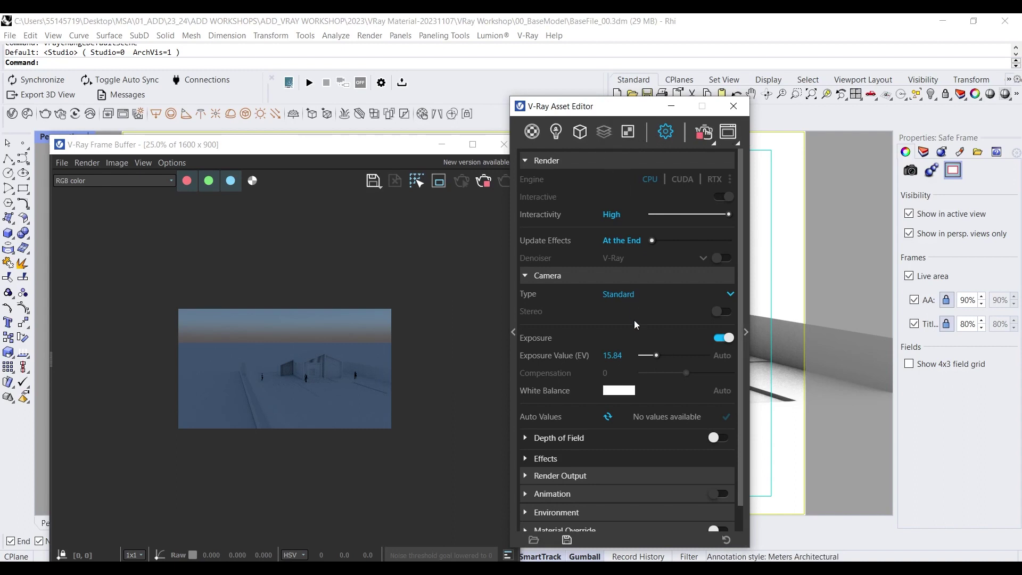
# Step: Switch on the Rhino Document Sun in the scene's lights so it illuminates the live render
pyautogui.click(556, 133)
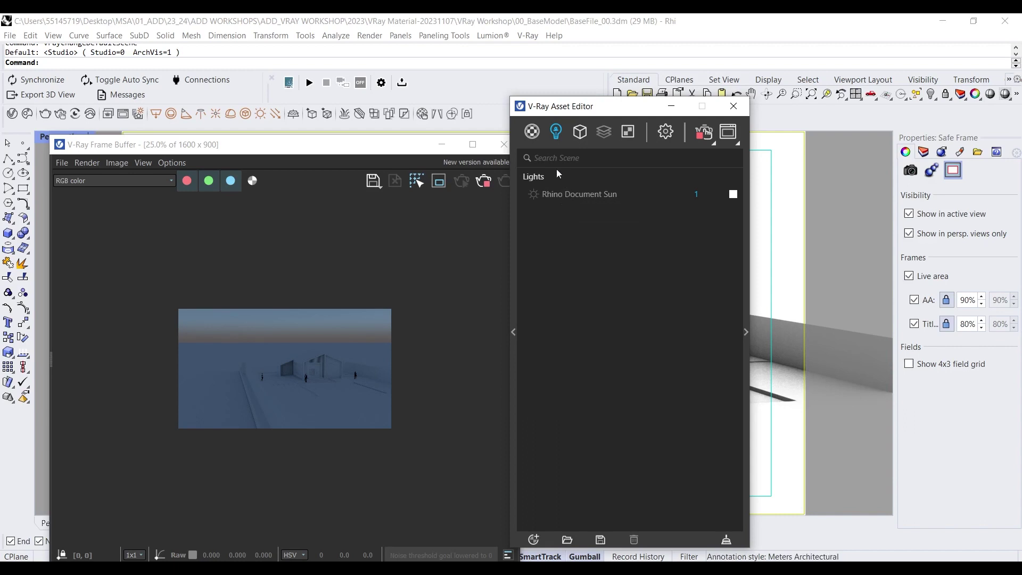
pyautogui.click(533, 194)
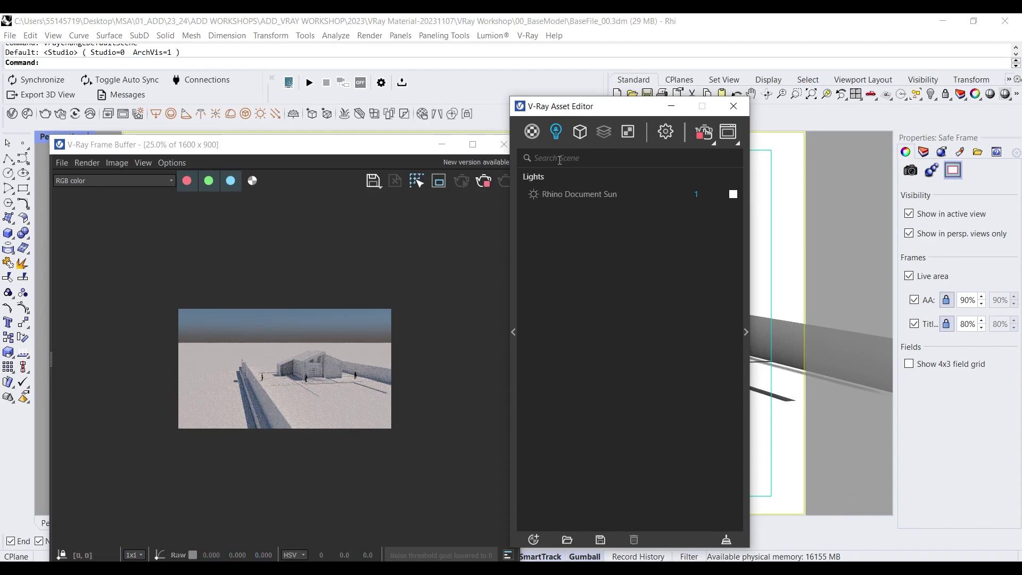
pyautogui.moveTo(592, 112); pyautogui.dragTo(431, 207)
pyautogui.moveTo(665, 274); pyautogui.dragTo(735, 296, button='right')
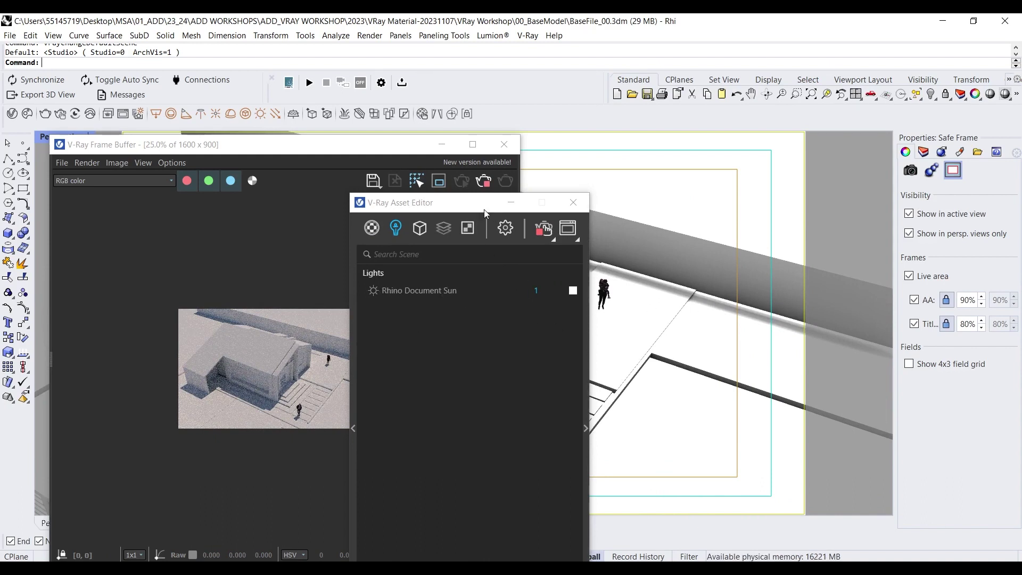
pyautogui.moveTo(459, 211); pyautogui.dragTo(373, 128)
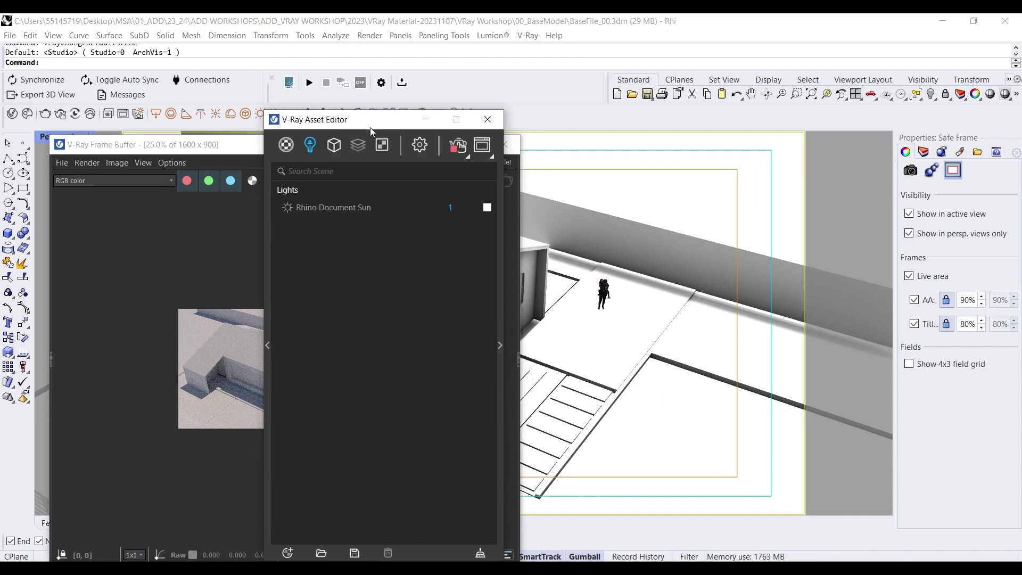
# Step: Open the SunLight parameters of the Rhino Document Sun in the Asset Editor
pyautogui.click(500, 344)
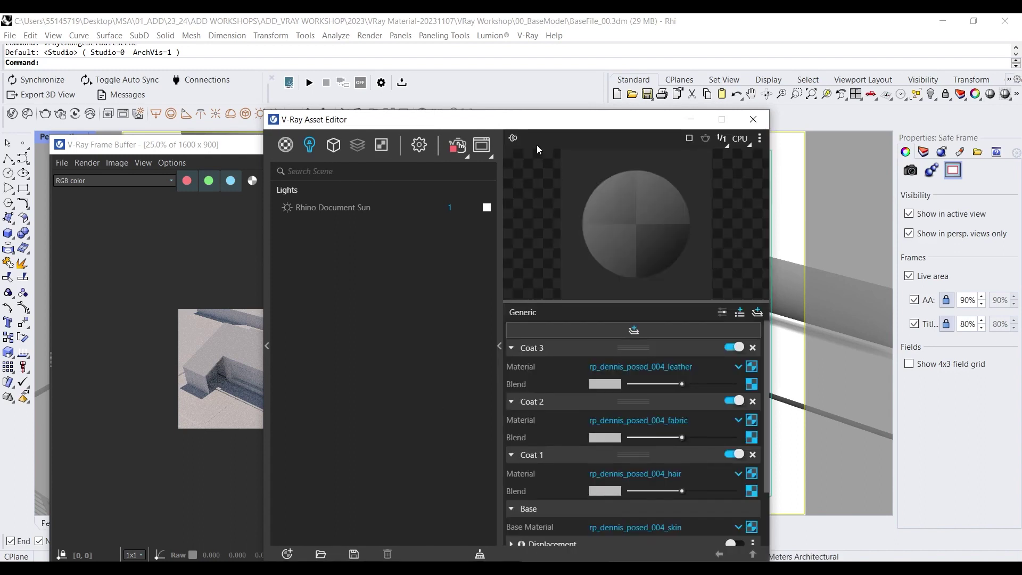
pyautogui.click(334, 212)
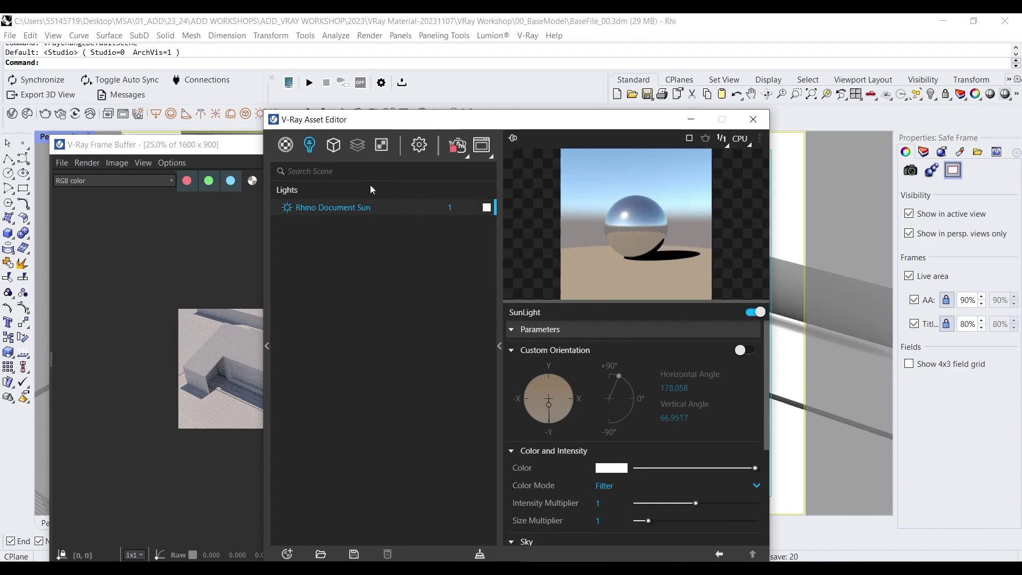
pyautogui.moveTo(489, 123); pyautogui.dragTo(444, 96)
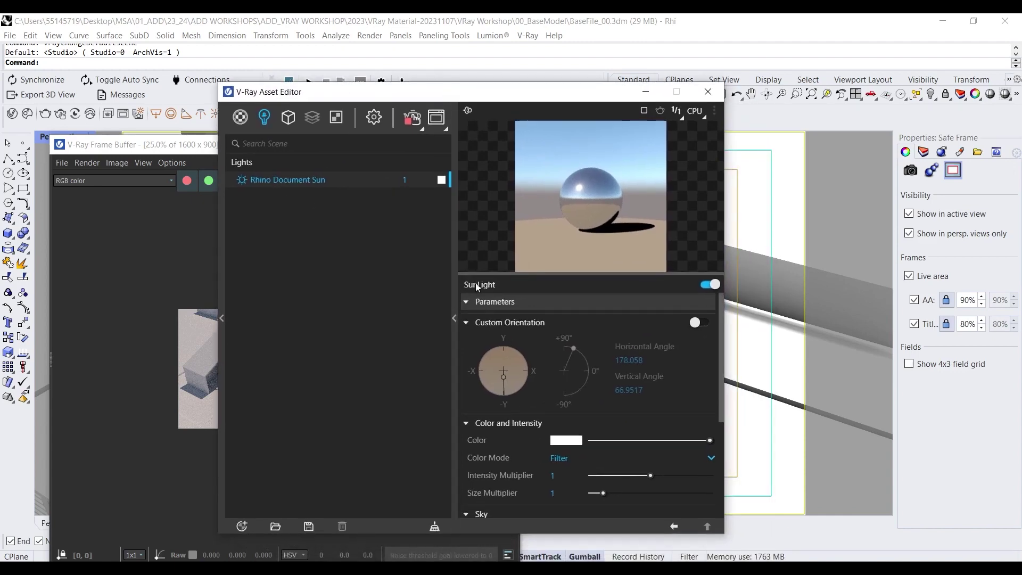
pyautogui.click(453, 318)
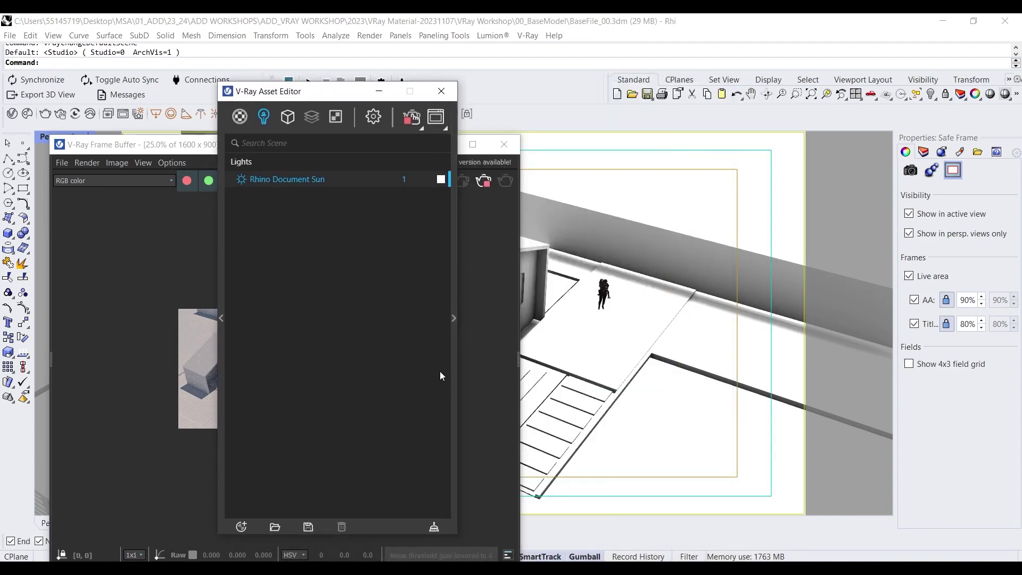
pyautogui.click(454, 319)
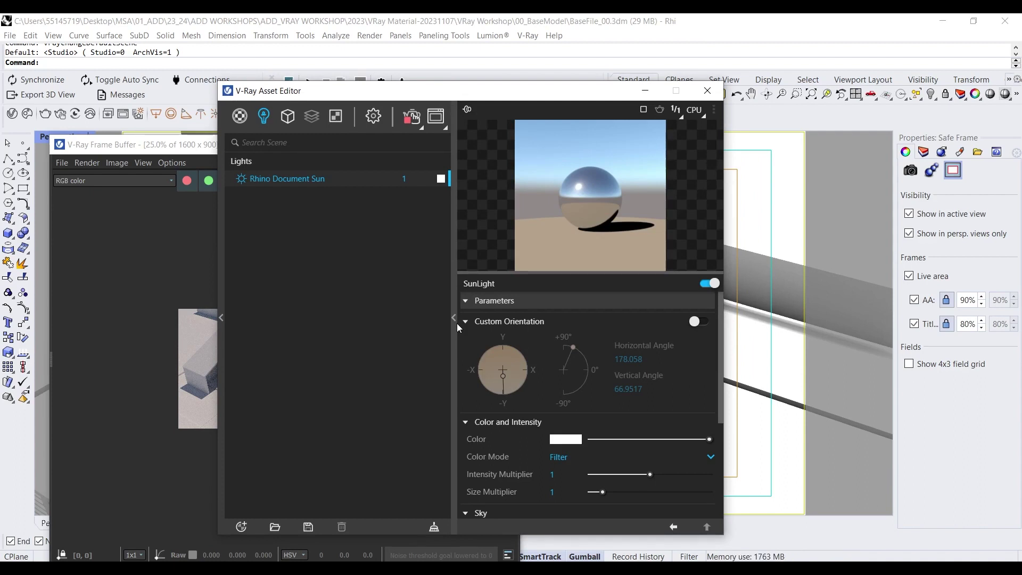
# Step: Toggle the SunLight off and back on and inspect the house in the live render
pyautogui.click(709, 285)
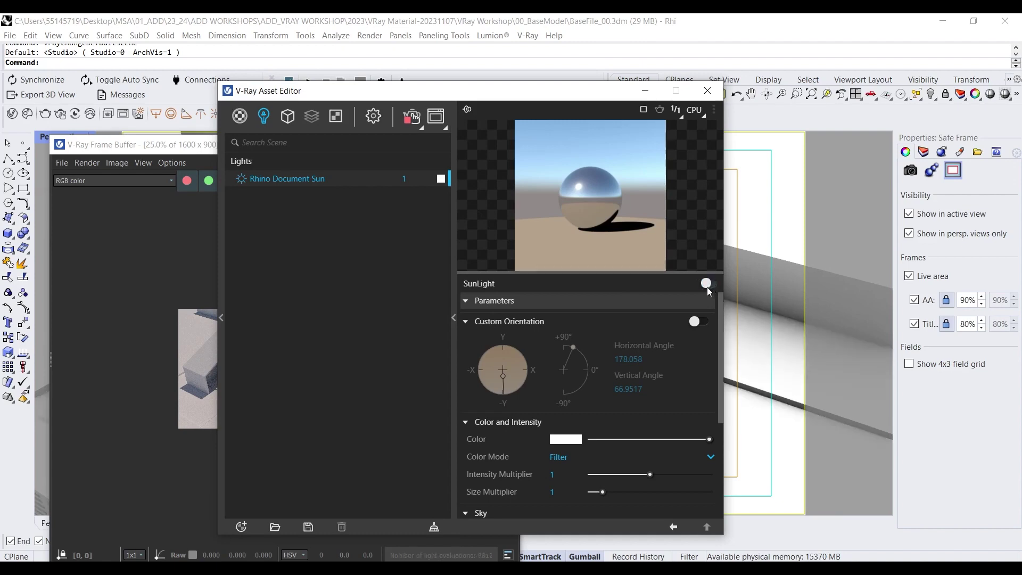
pyautogui.click(708, 286)
pyautogui.moveTo(477, 91); pyautogui.dragTo(674, 120)
pyautogui.scroll(2, 323, 358)
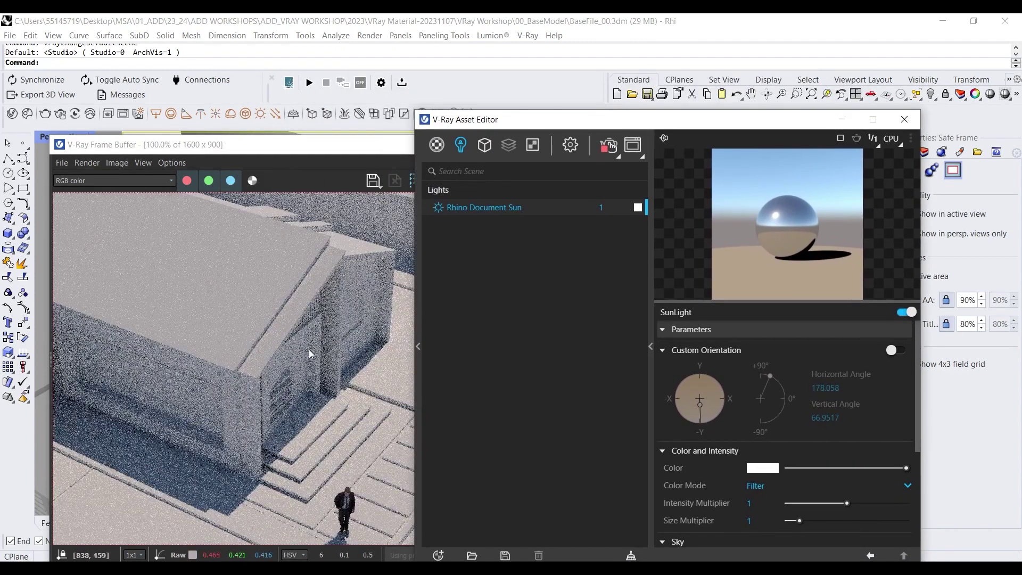
pyautogui.scroll(-1, 308, 349)
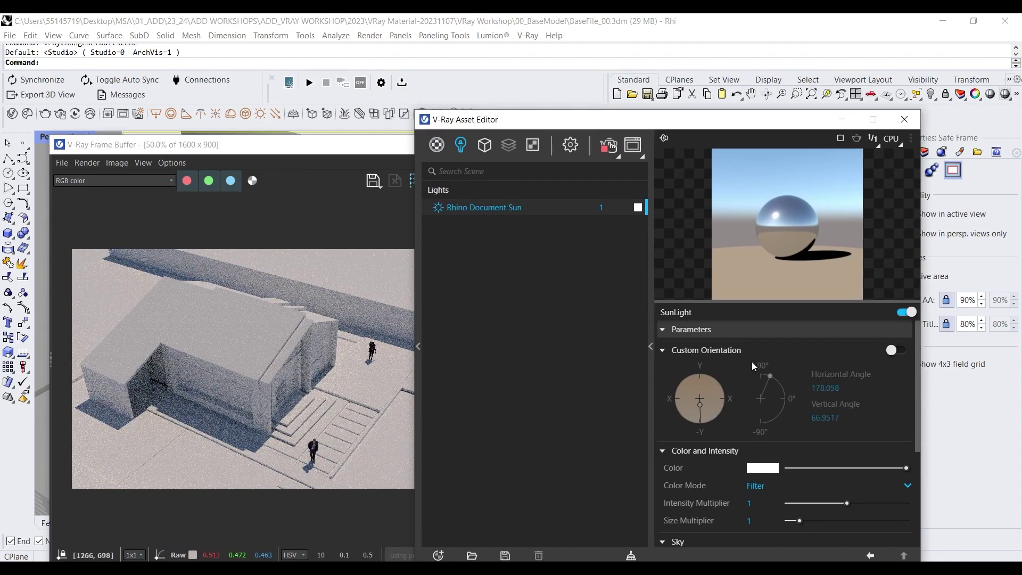
# Step: Enable the sun's Custom Orientation and set its Horizontal Angle to 36.1, trying 257.8 on the way
pyautogui.scroll(-2, 718, 399)
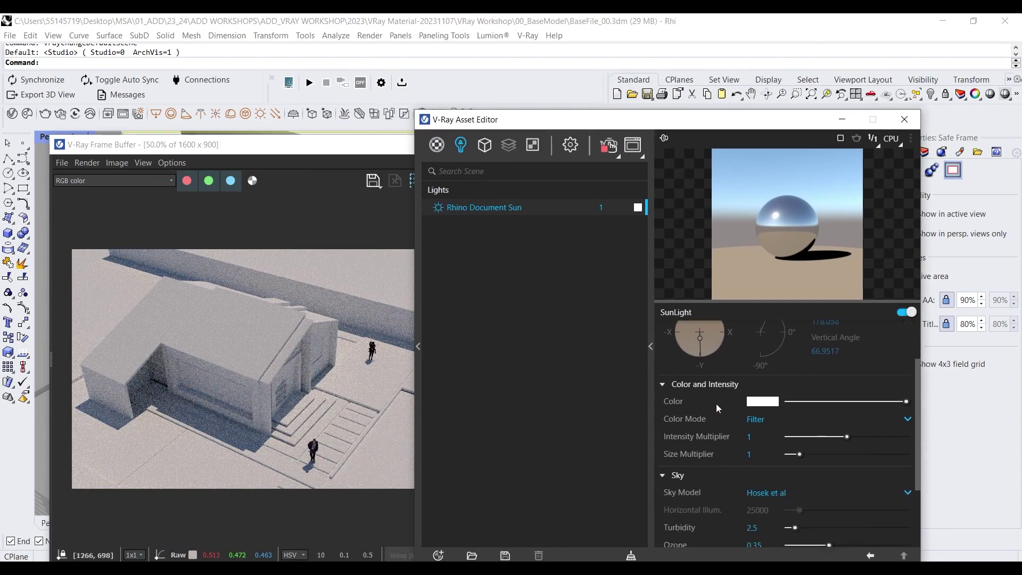
pyautogui.scroll(2, 704, 389)
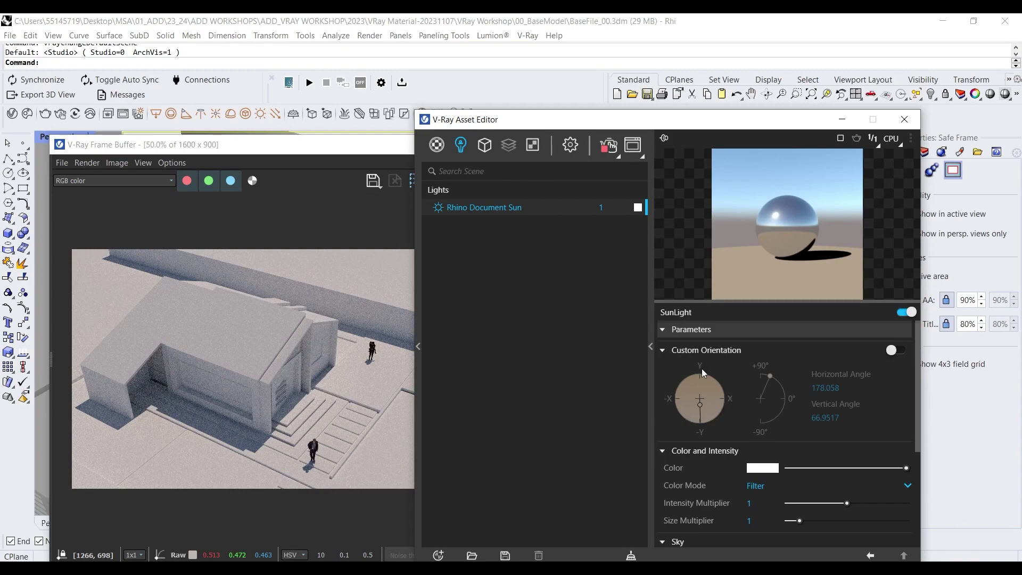
pyautogui.click(893, 352)
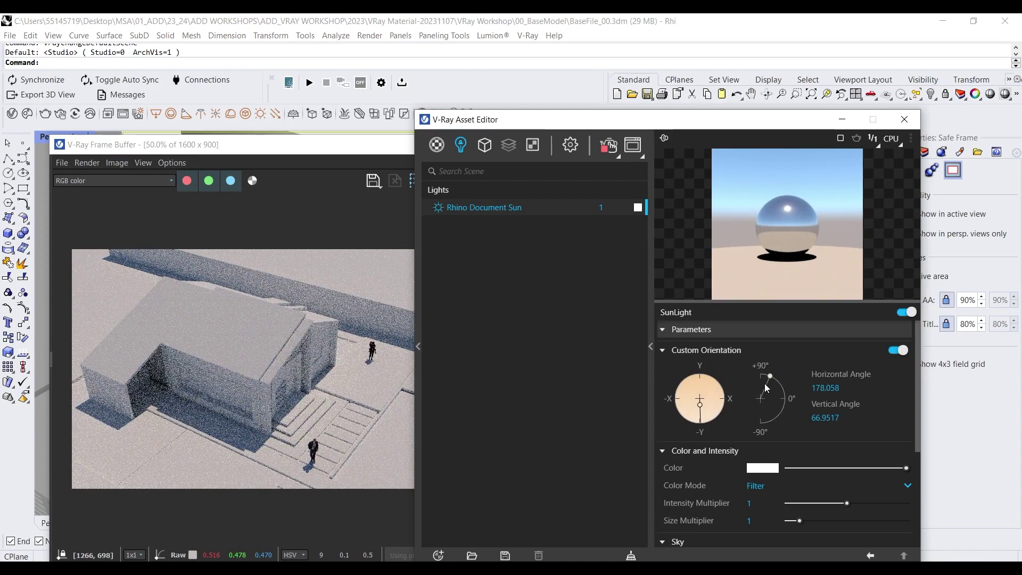
pyautogui.click(687, 406)
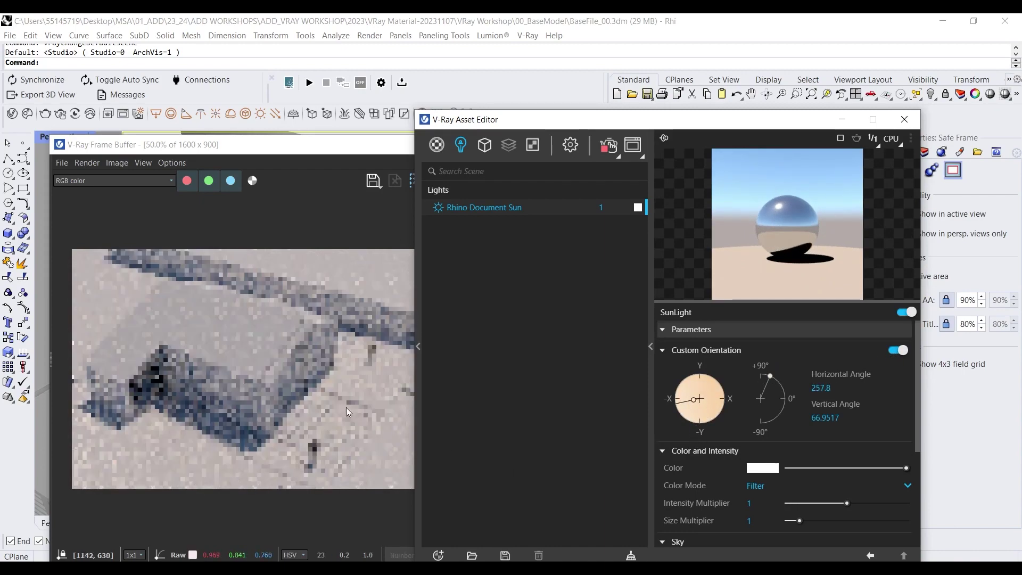
pyautogui.moveTo(683, 404); pyautogui.dragTo(714, 378)
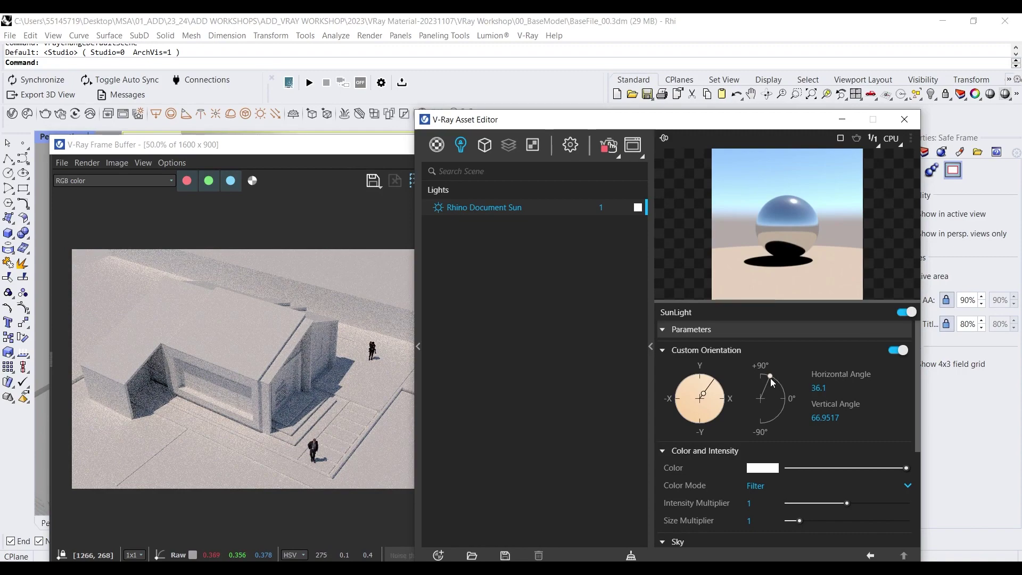
# Step: Lower the sun's Vertical Angle to 10.3 for long low-sun shadows, trying 14.9 first
pyautogui.moveTo(771, 377); pyautogui.dragTo(785, 397)
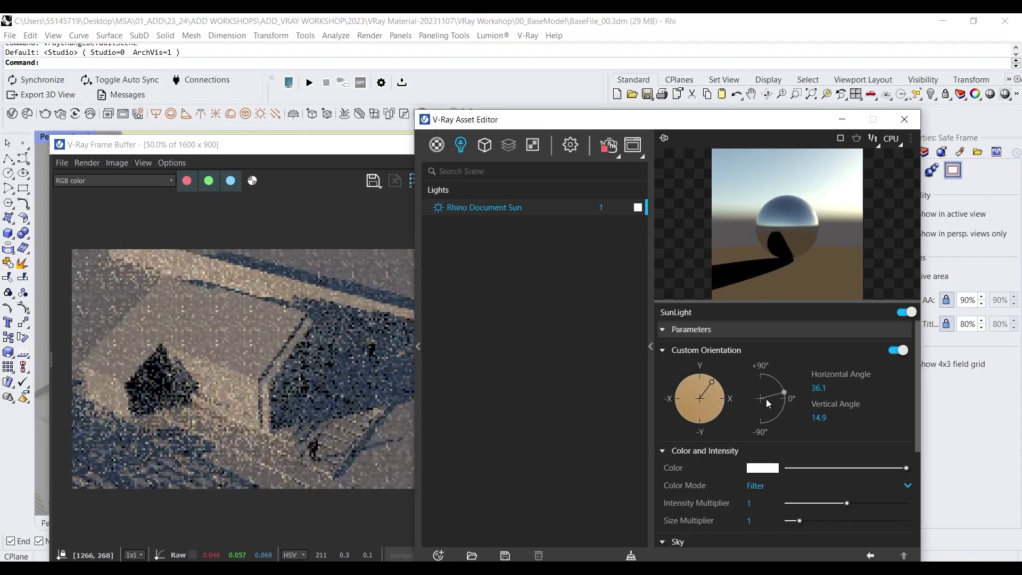
pyautogui.moveTo(313, 148); pyautogui.dragTo(325, 98)
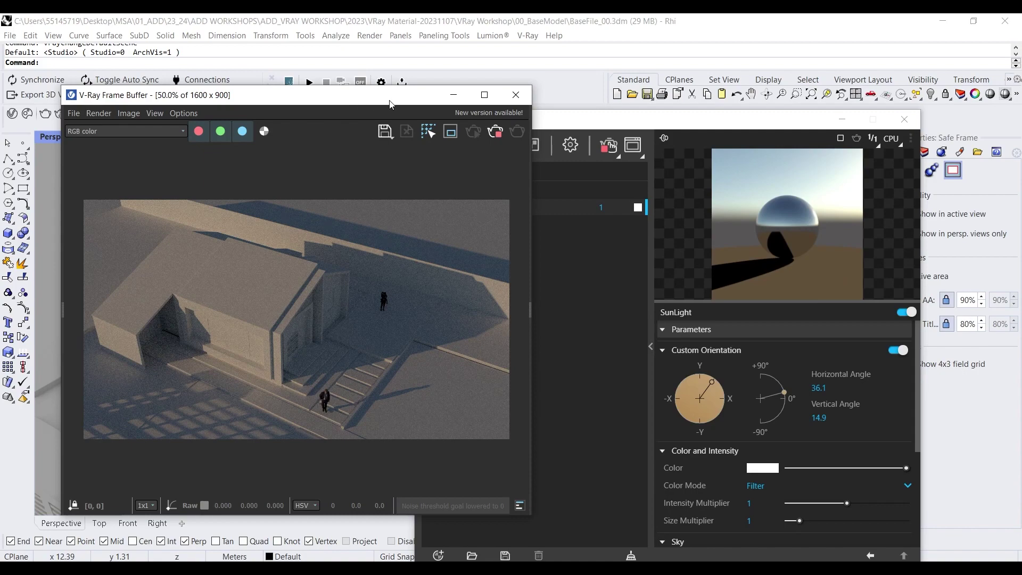
pyautogui.moveTo(784, 392); pyautogui.dragTo(780, 399)
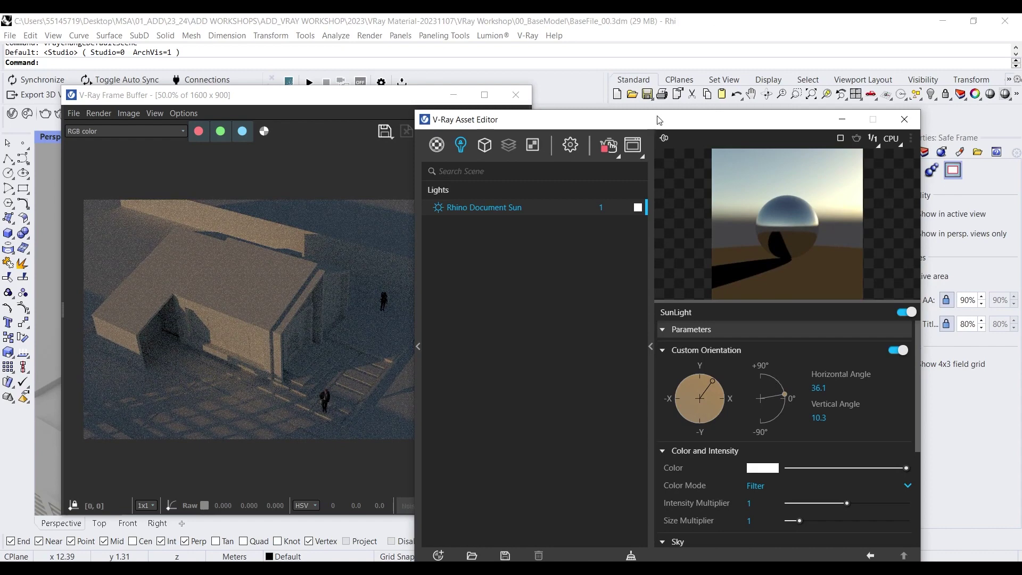
# Step: Raise the sun's Size Multiplier to 9.1, trying 5.2 first, and its Intensity Multiplier to 1.53, trying 1.207 first
pyautogui.moveTo(650, 120); pyautogui.dragTo(750, 84)
pyautogui.moveTo(489, 95); pyautogui.dragTo(308, 99)
pyautogui.moveTo(435, 272); pyautogui.dragTo(246, 270, button='right')
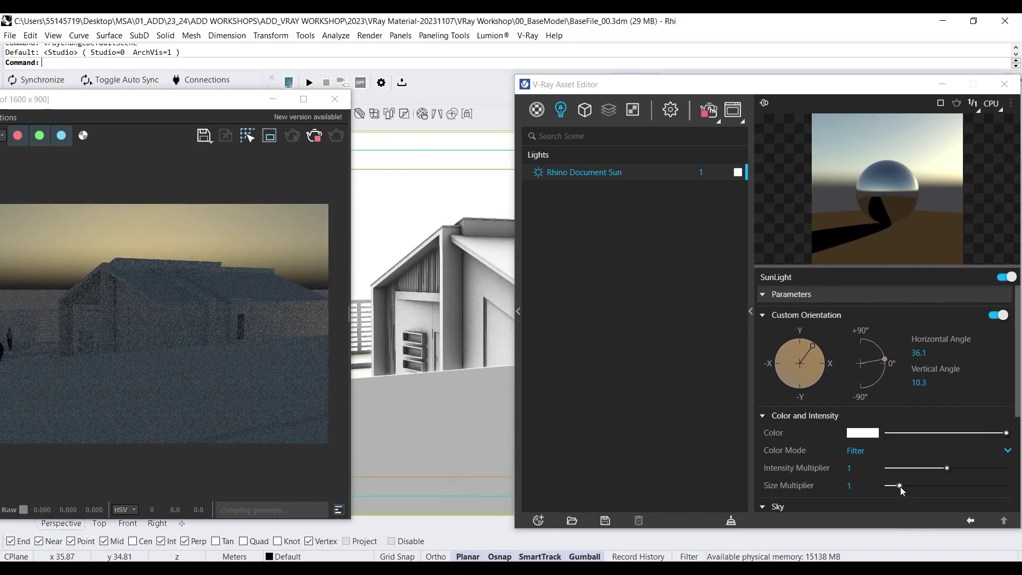
pyautogui.moveTo(899, 487); pyautogui.dragTo(915, 485)
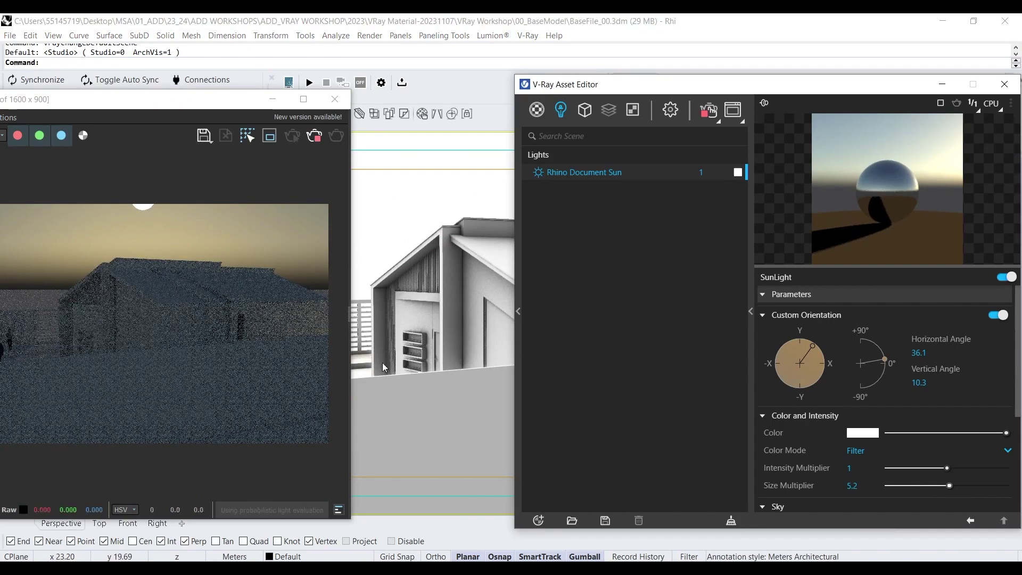
pyautogui.moveTo(383, 362); pyautogui.dragTo(432, 238, button='right')
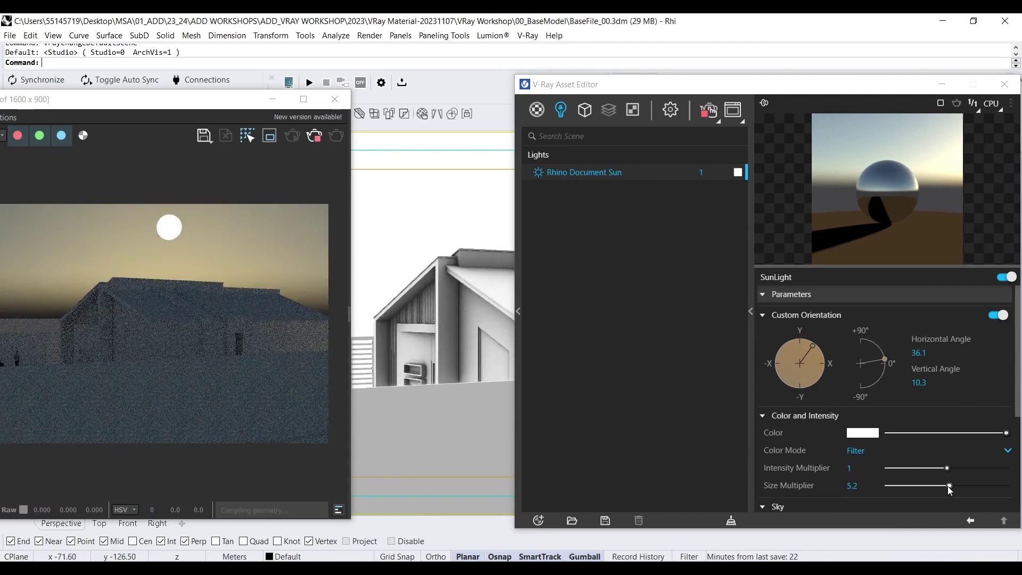
pyautogui.moveTo(948, 485); pyautogui.dragTo(994, 486)
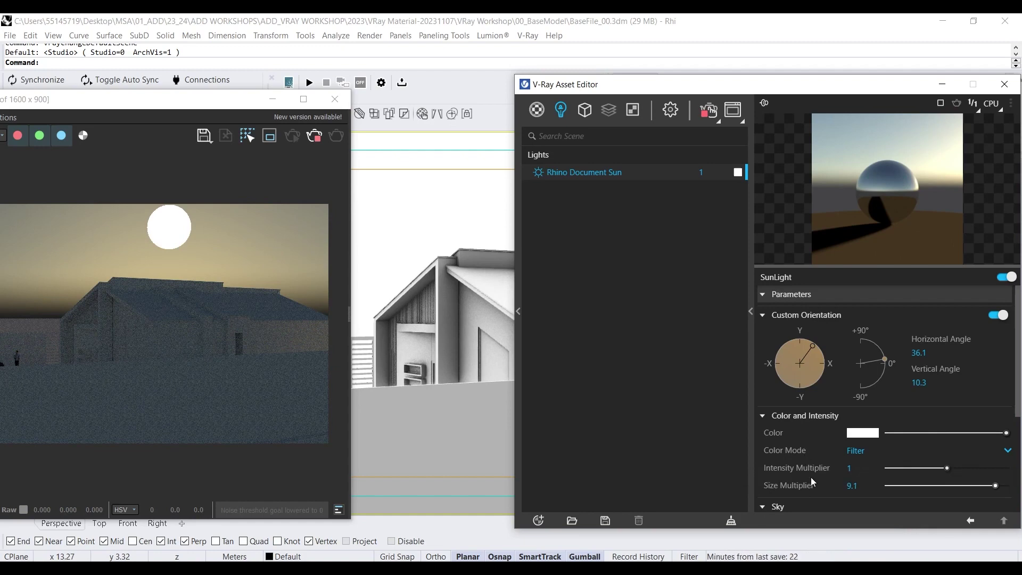
pyautogui.click(957, 468)
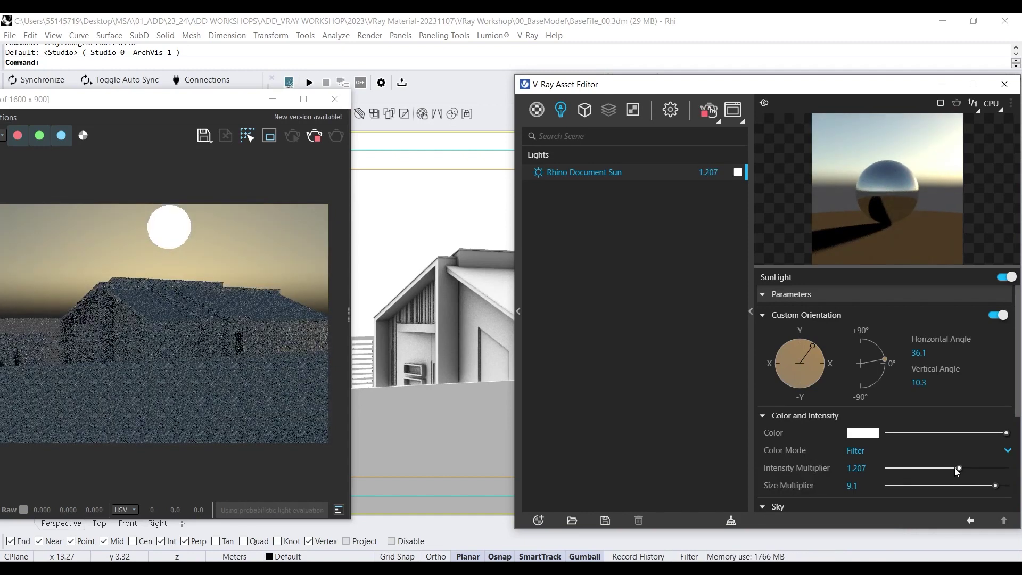
pyautogui.moveTo(959, 467); pyautogui.dragTo(976, 470)
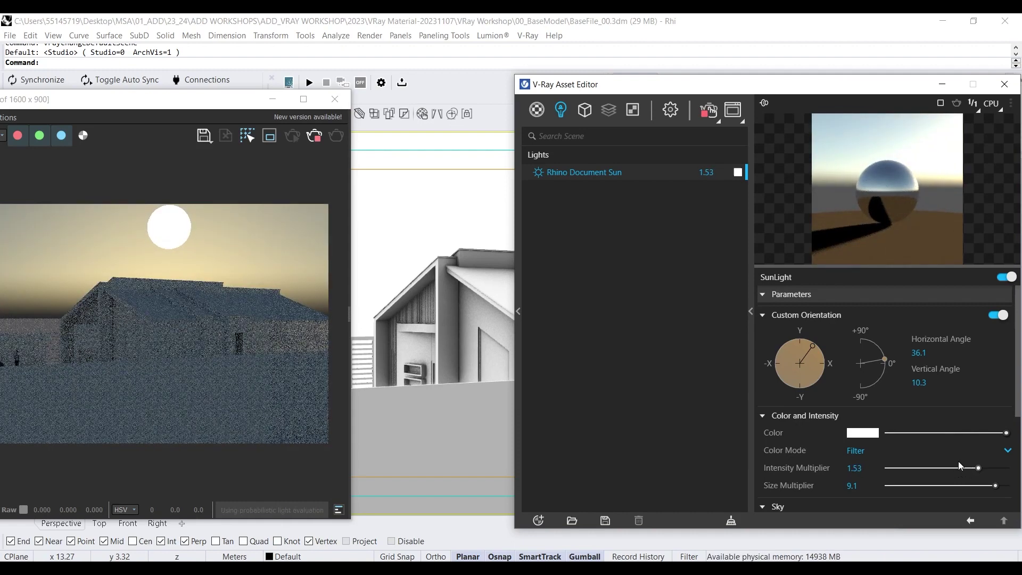
# Step: Try the CIE Clear and Preetham et al sky models for the sun and return to Hosek et al
pyautogui.scroll(-3, 831, 476)
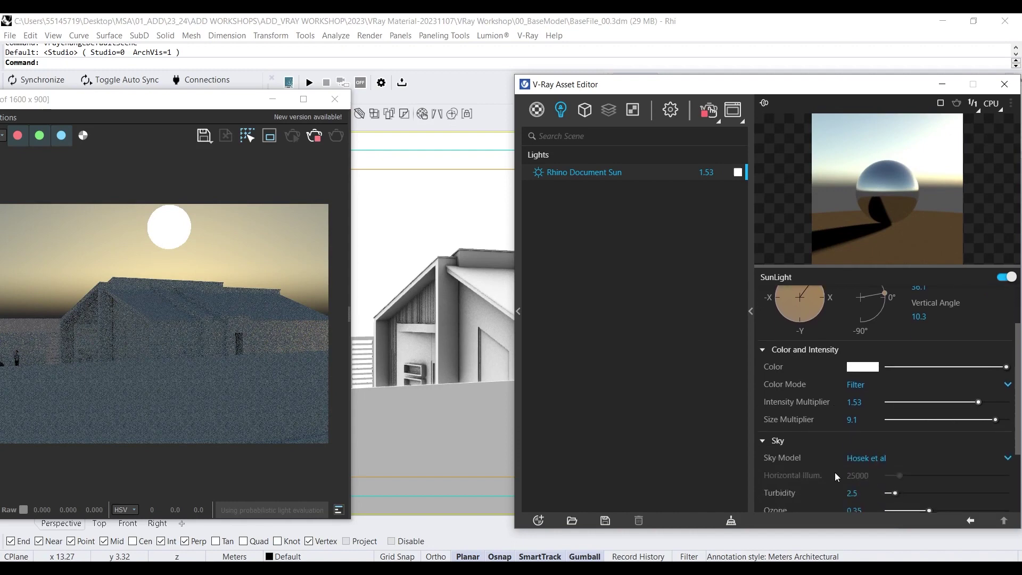
pyautogui.scroll(-2, 835, 474)
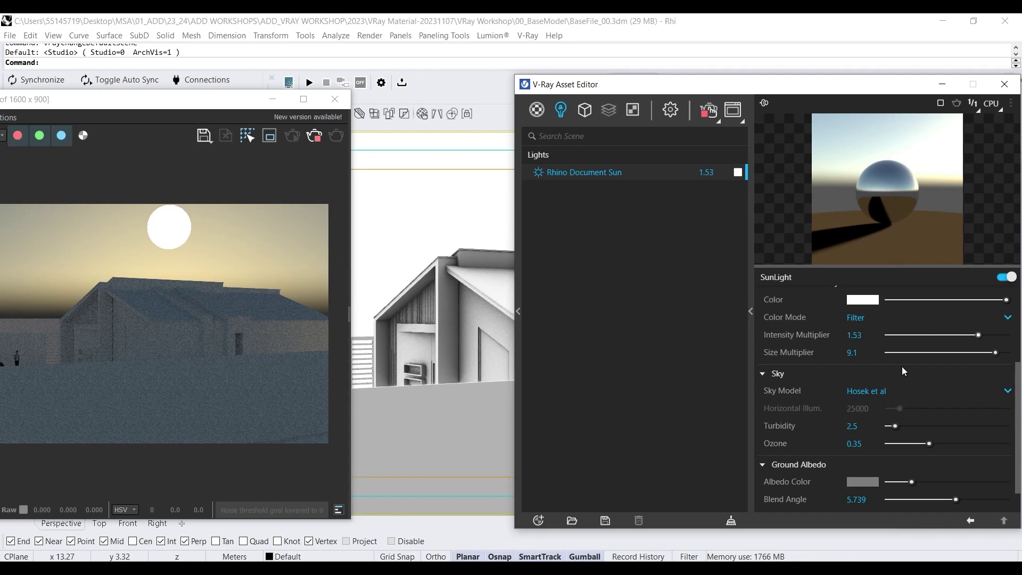
pyautogui.click(885, 393)
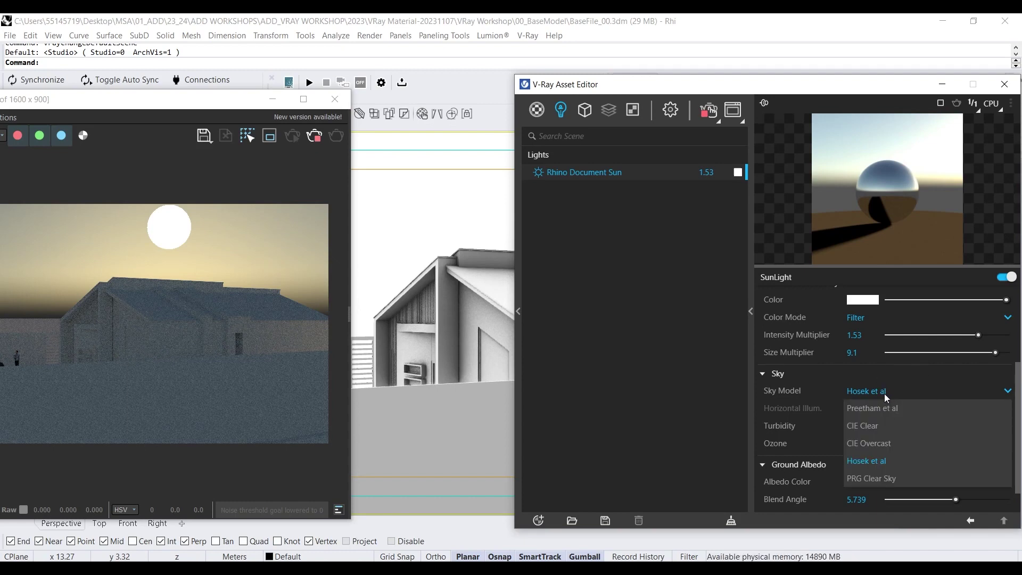
pyautogui.click(897, 431)
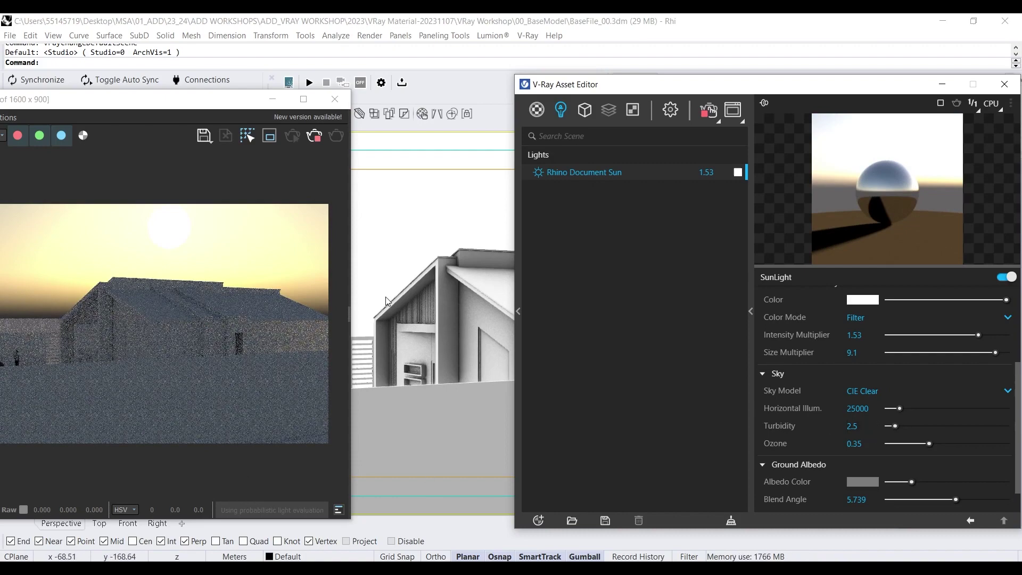
pyautogui.moveTo(396, 276); pyautogui.dragTo(546, 350, button='right')
pyautogui.moveTo(453, 322); pyautogui.dragTo(455, 360, button='right')
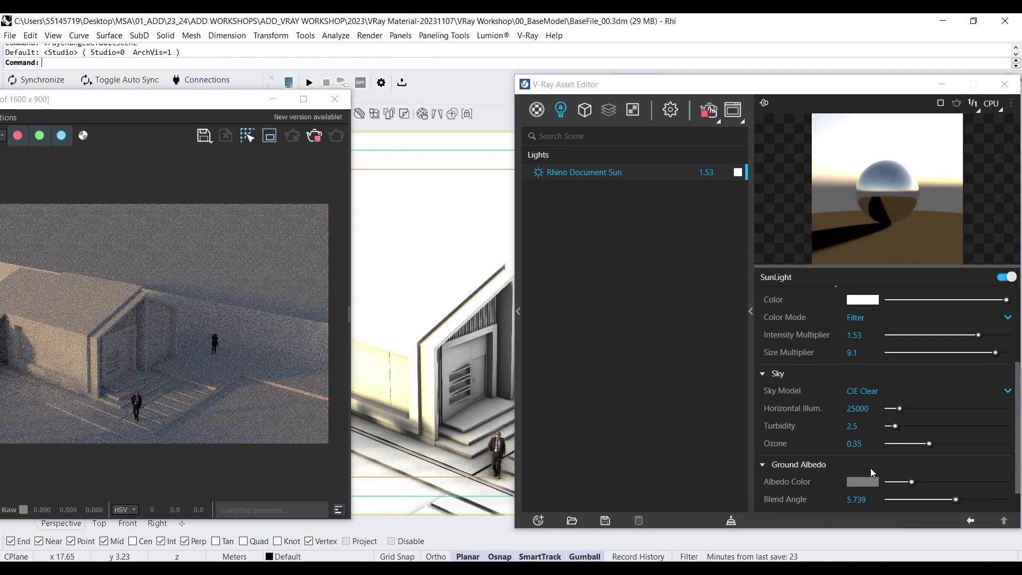
pyautogui.click(879, 391)
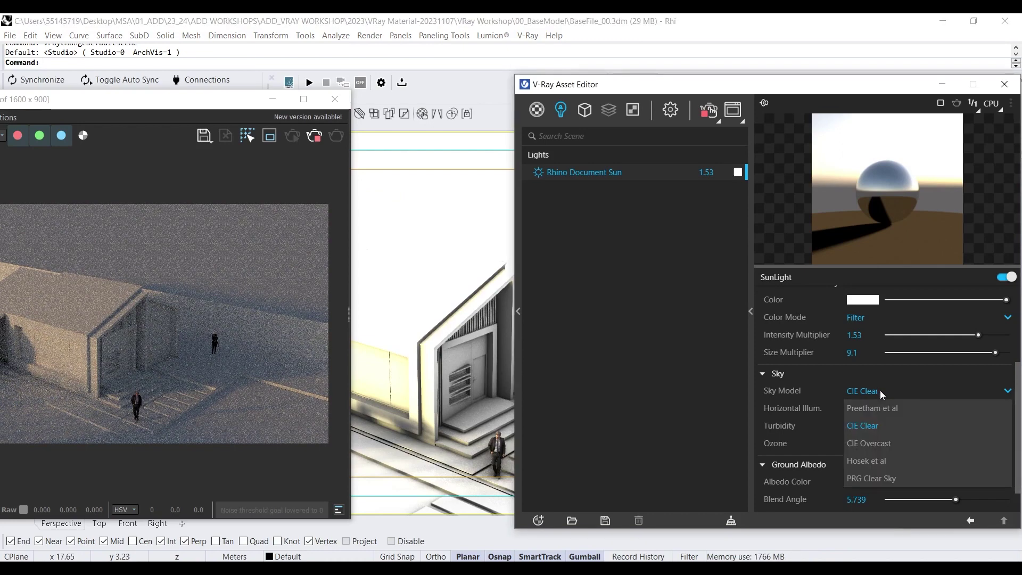
pyautogui.click(897, 414)
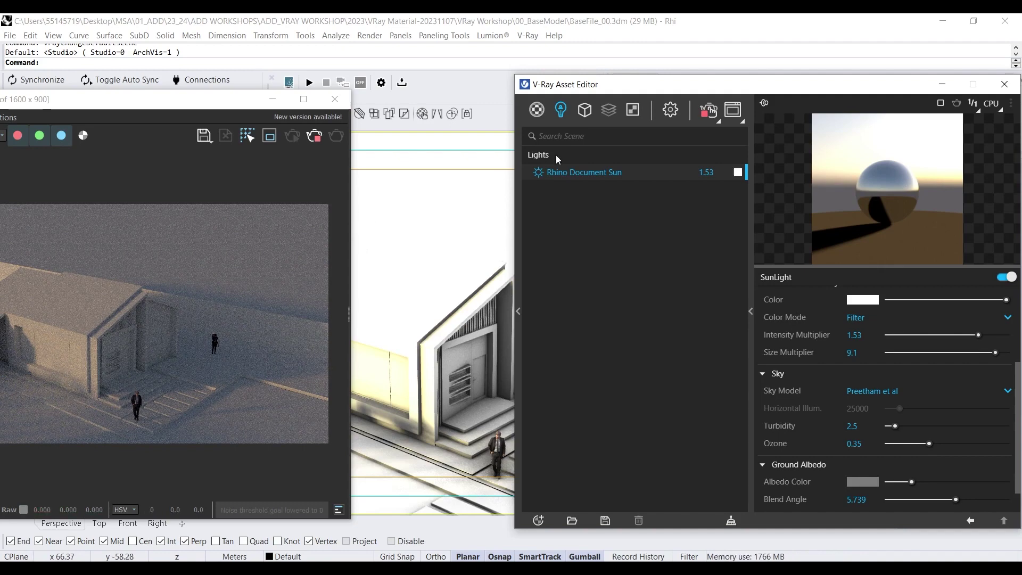
pyautogui.click(868, 392)
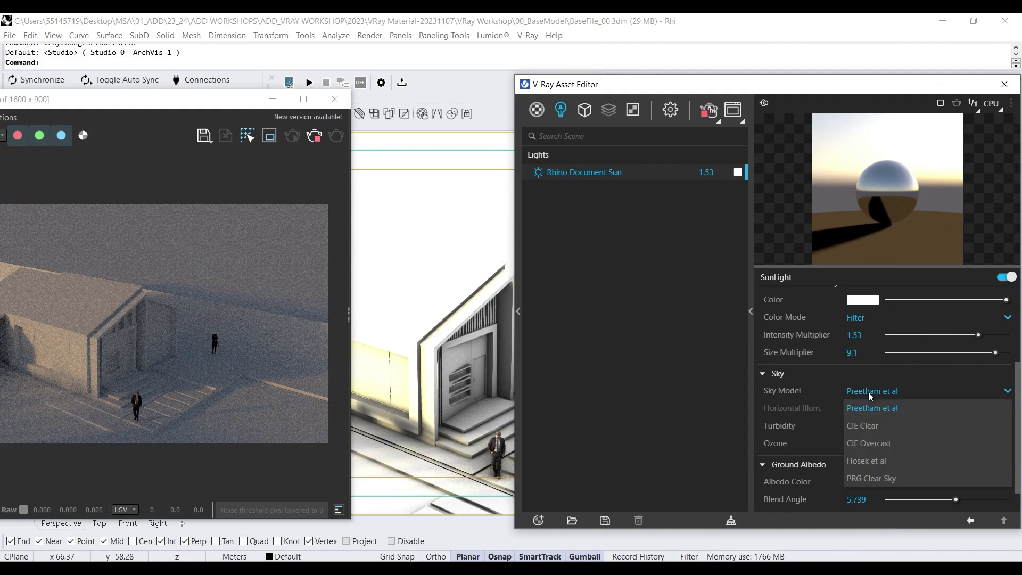
pyautogui.click(895, 461)
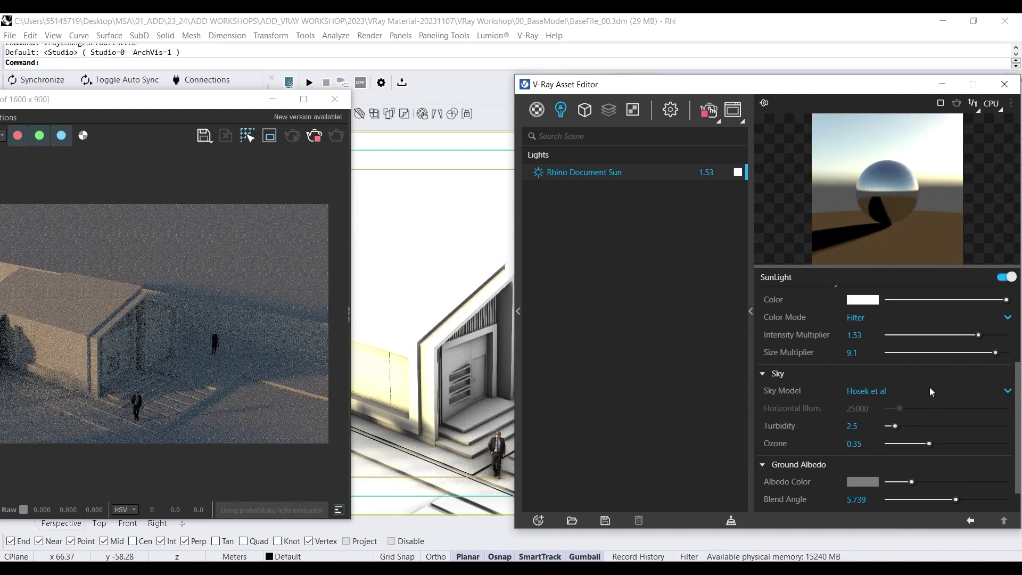
# Step: Try the sun's Invisible option on and off, also checking it from a low view of the horizon
pyautogui.scroll(-1, 803, 449)
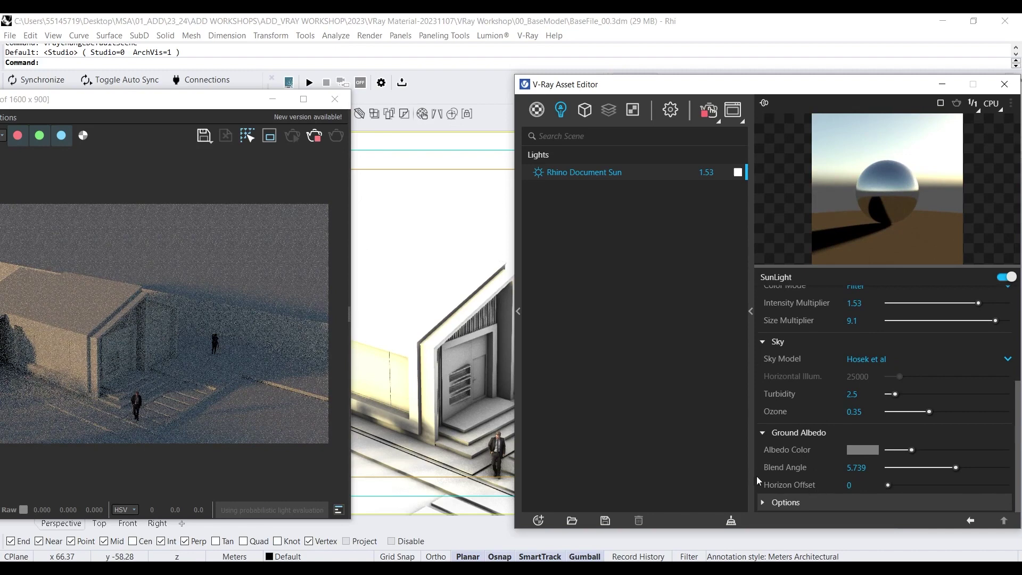
pyautogui.click(775, 502)
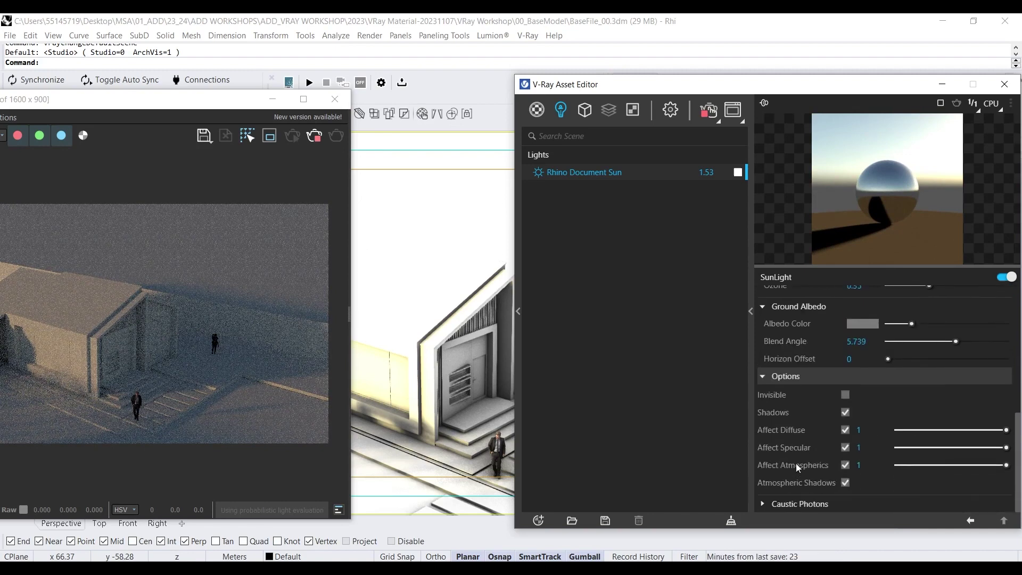
pyautogui.scroll(4, 803, 400)
pyautogui.scroll(-3, 803, 408)
pyautogui.scroll(-2, 803, 411)
pyautogui.click(846, 395)
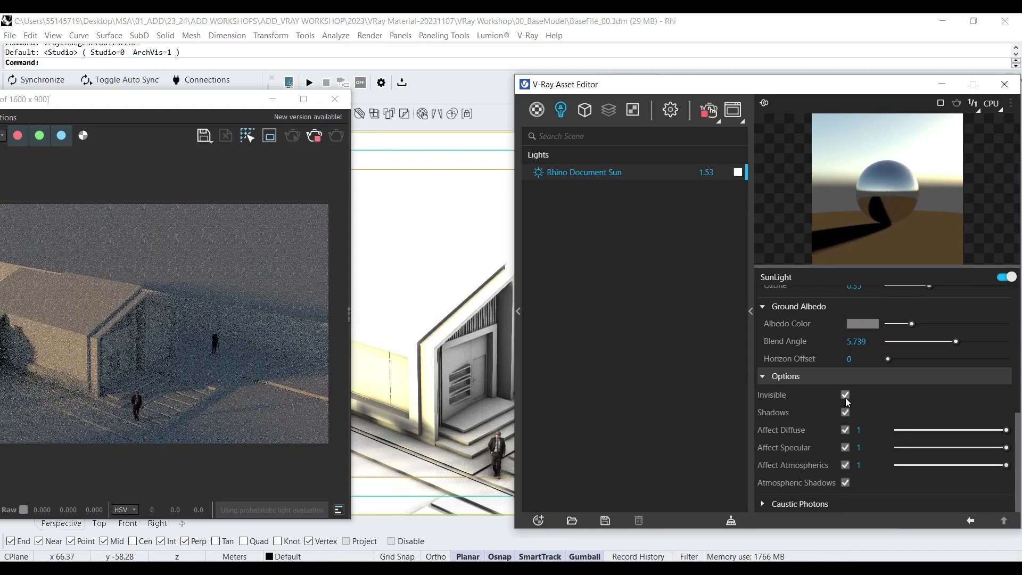
pyautogui.click(845, 397)
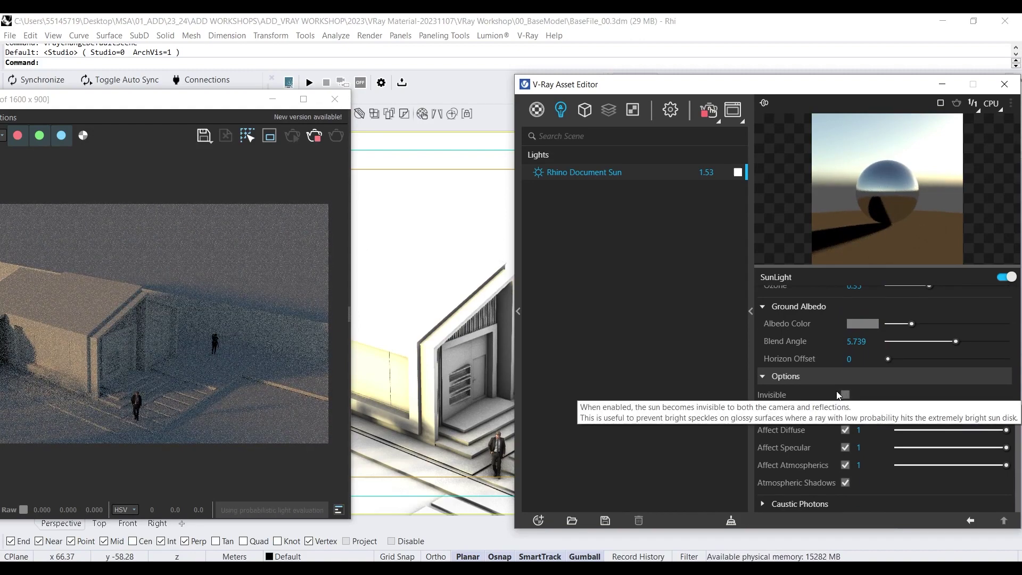
pyautogui.moveTo(486, 288); pyautogui.dragTo(461, 297, button='right')
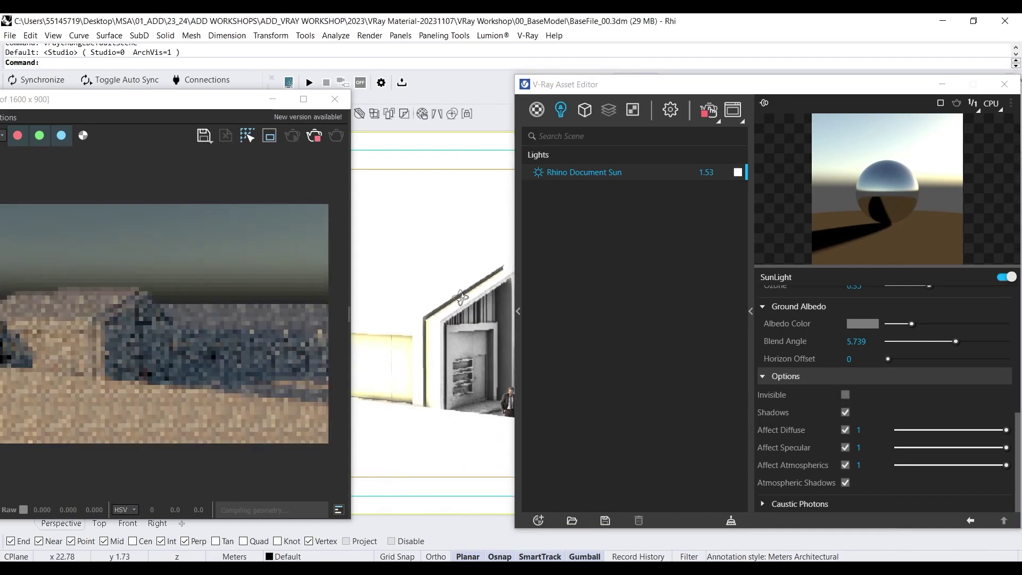
pyautogui.click(847, 396)
pyautogui.click(846, 397)
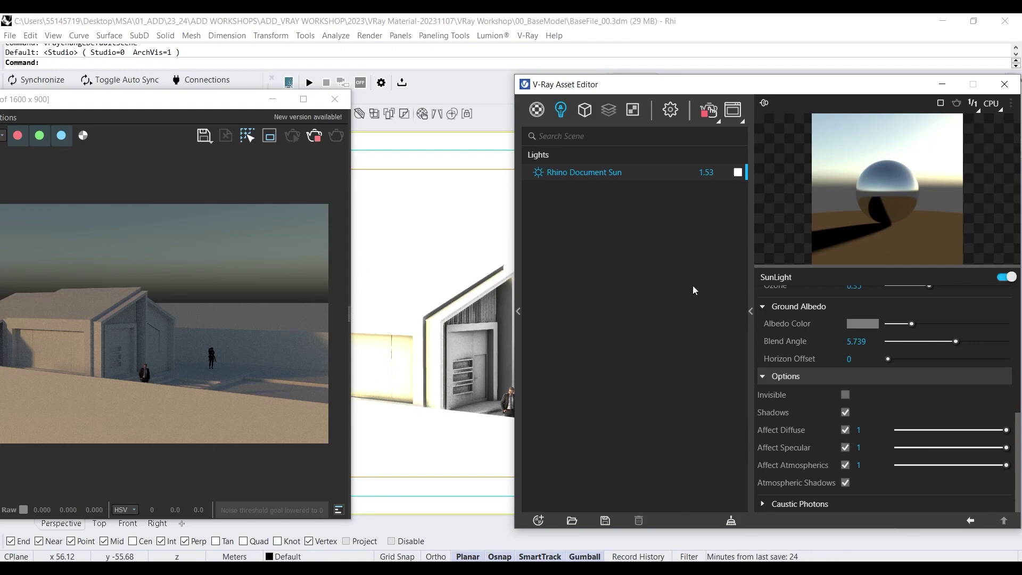
# Step: Return to an aerial view, raise the sun's Vertical Angle to 36.6, and inspect the full live render up close
pyautogui.moveTo(470, 334); pyautogui.dragTo(375, 349, button='right')
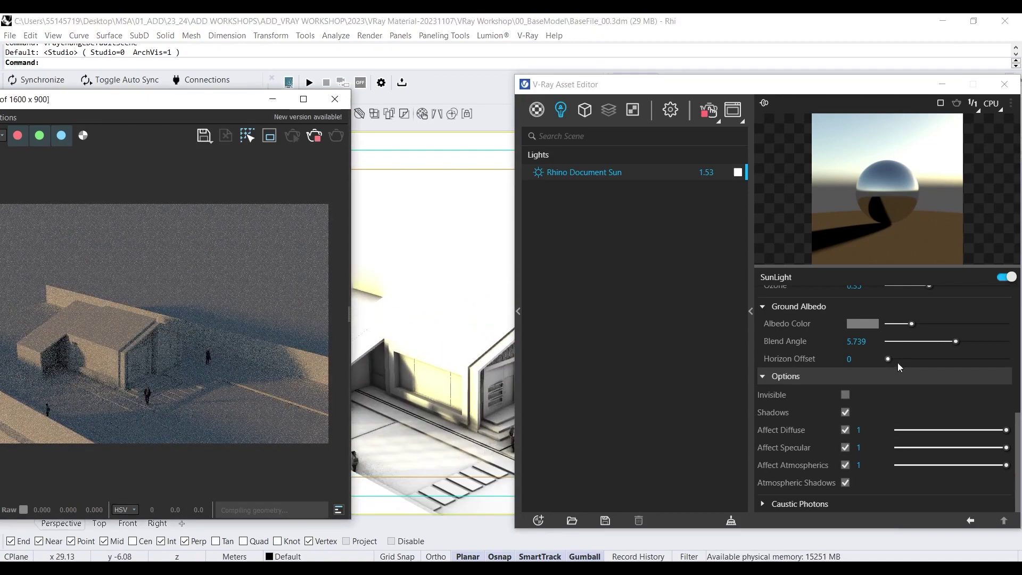
pyautogui.scroll(10, 898, 362)
pyautogui.moveTo(883, 359); pyautogui.dragTo(885, 346)
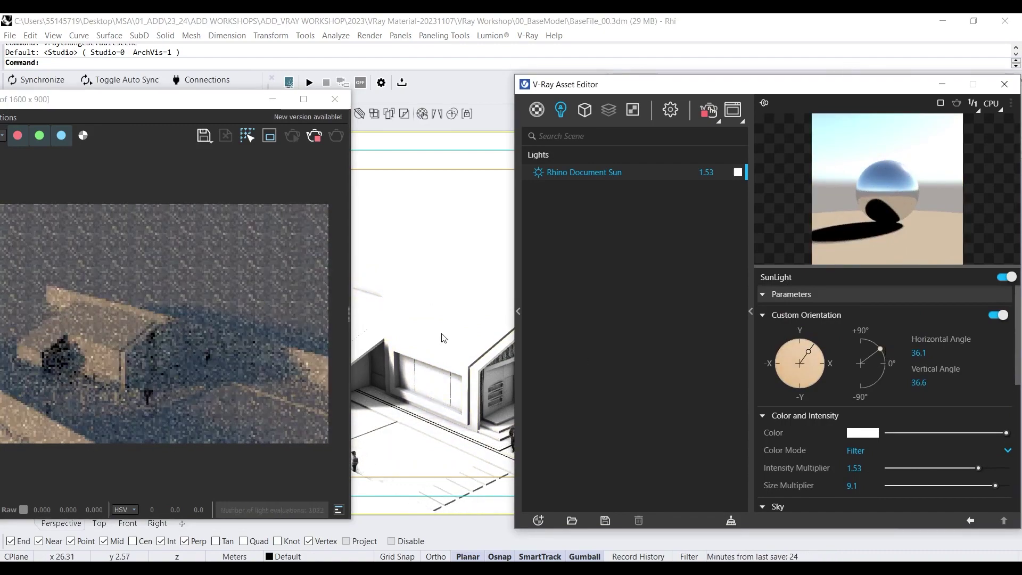
pyautogui.moveTo(160, 99); pyautogui.dragTo(297, 98)
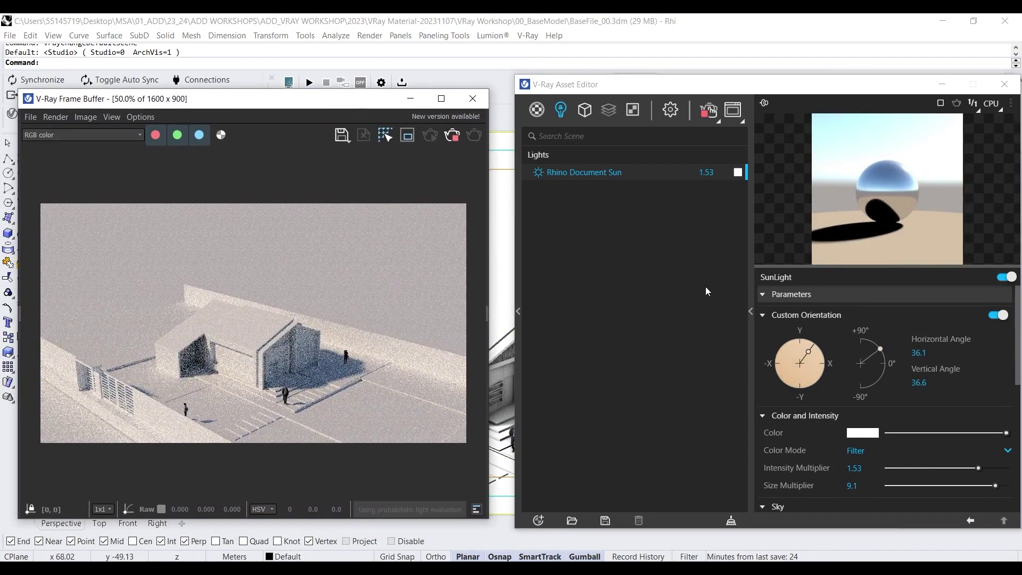
pyautogui.scroll(1, 206, 318)
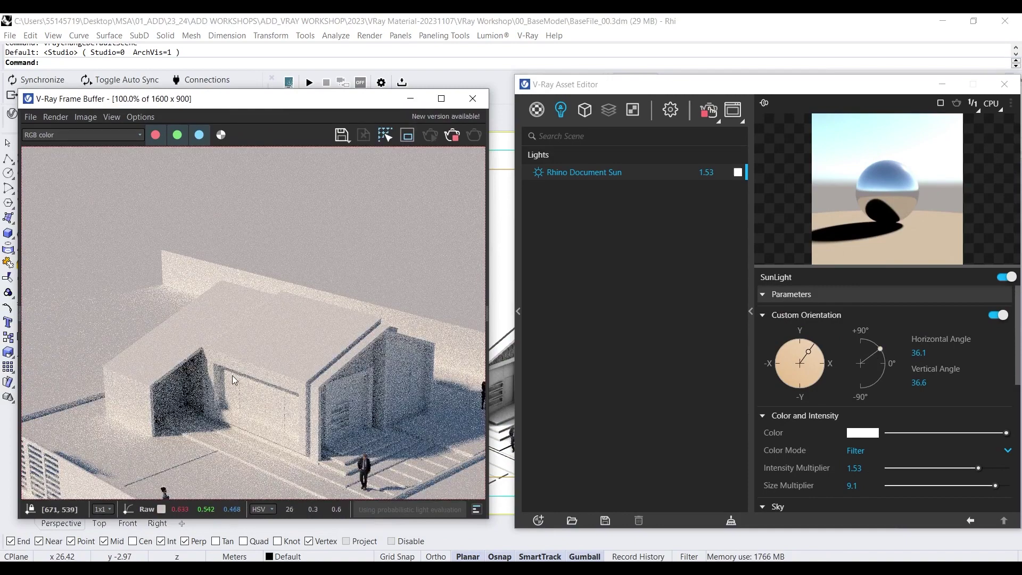
pyautogui.scroll(-1, 191, 324)
pyautogui.scroll(1, 229, 405)
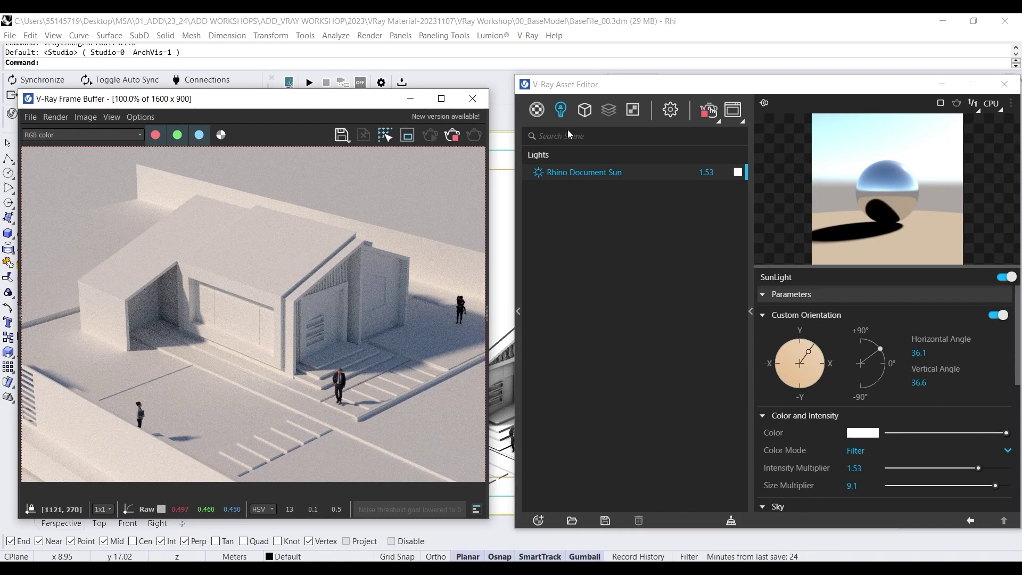
# Step: Delete all the imported rp_ people materials from the scene's material list
pyautogui.click(538, 111)
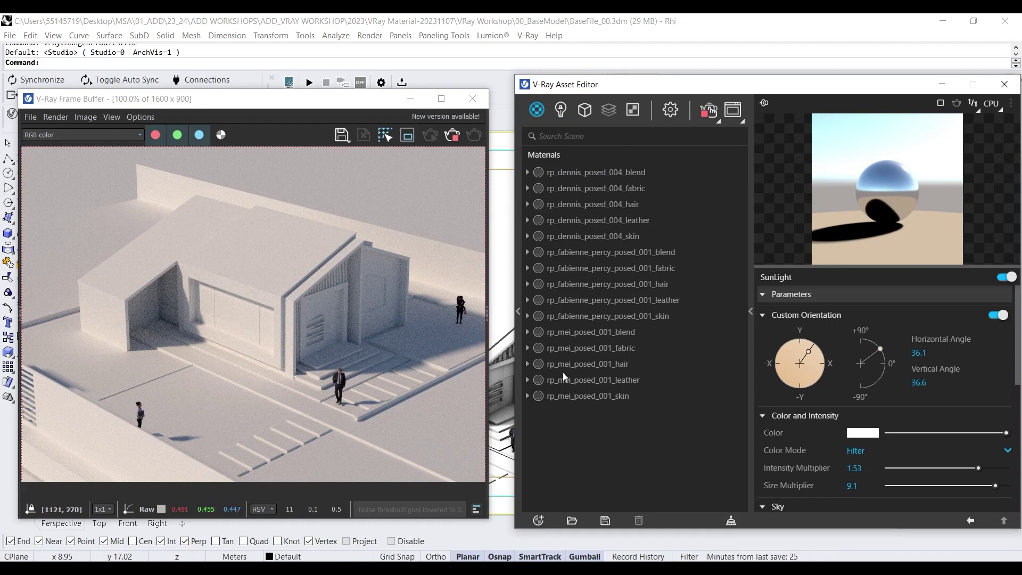
pyautogui.click(606, 395)
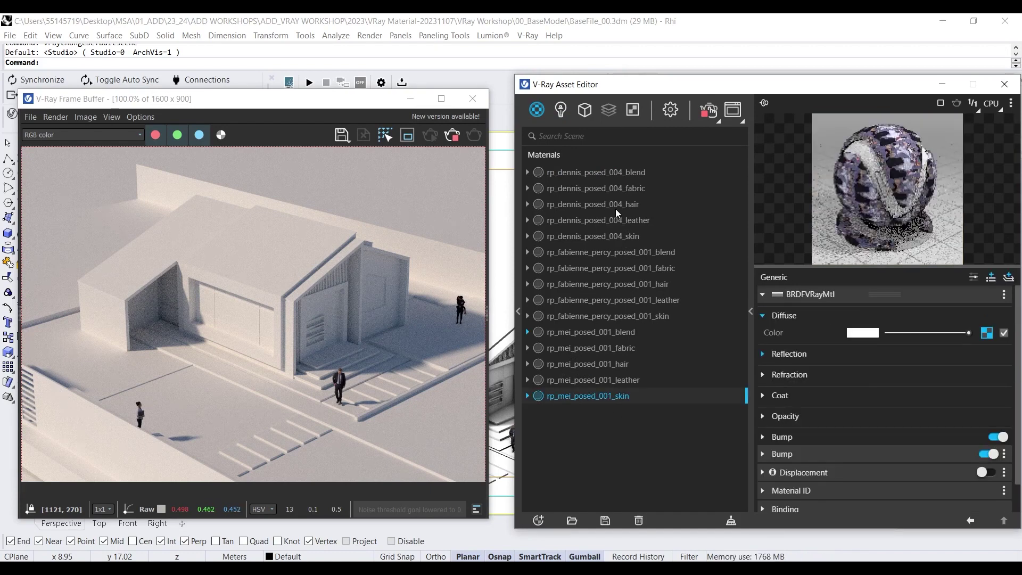
pyautogui.click(591, 172)
pyautogui.rightClick(595, 197)
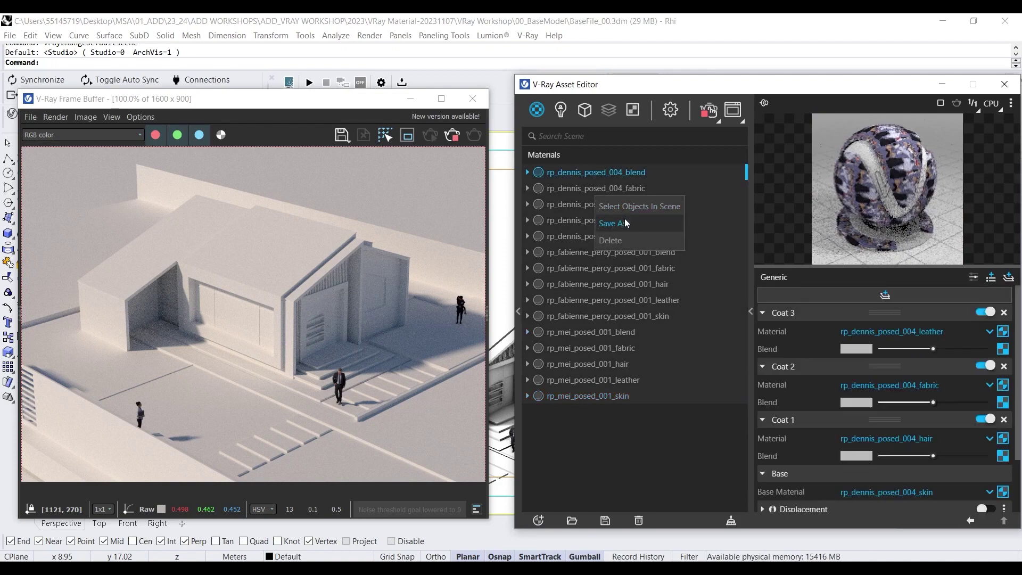
pyautogui.click(623, 241)
pyautogui.click(547, 296)
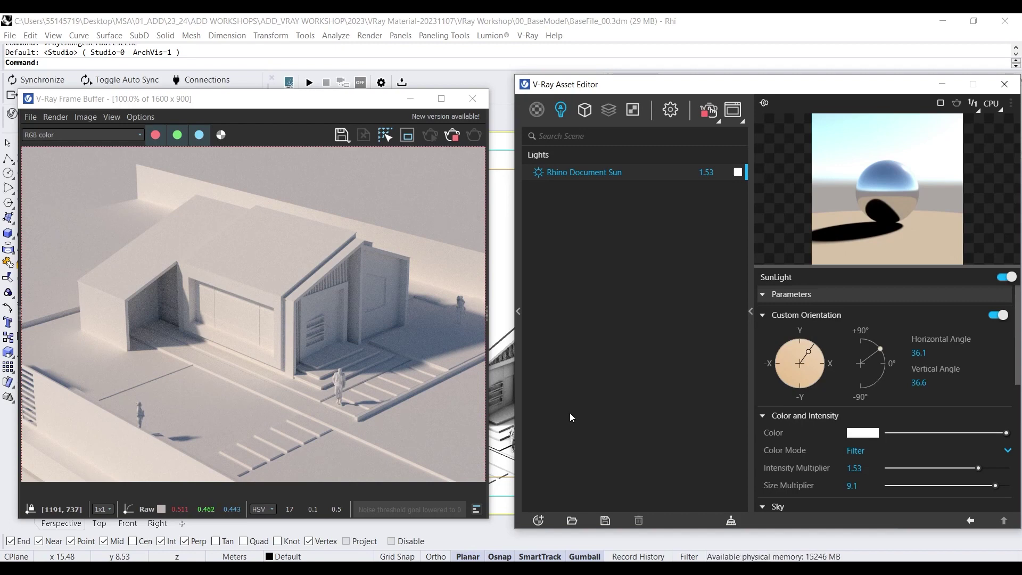
# Step: Create a new Generic V-Ray material
pyautogui.click(539, 520)
pyautogui.moveTo(560, 503)
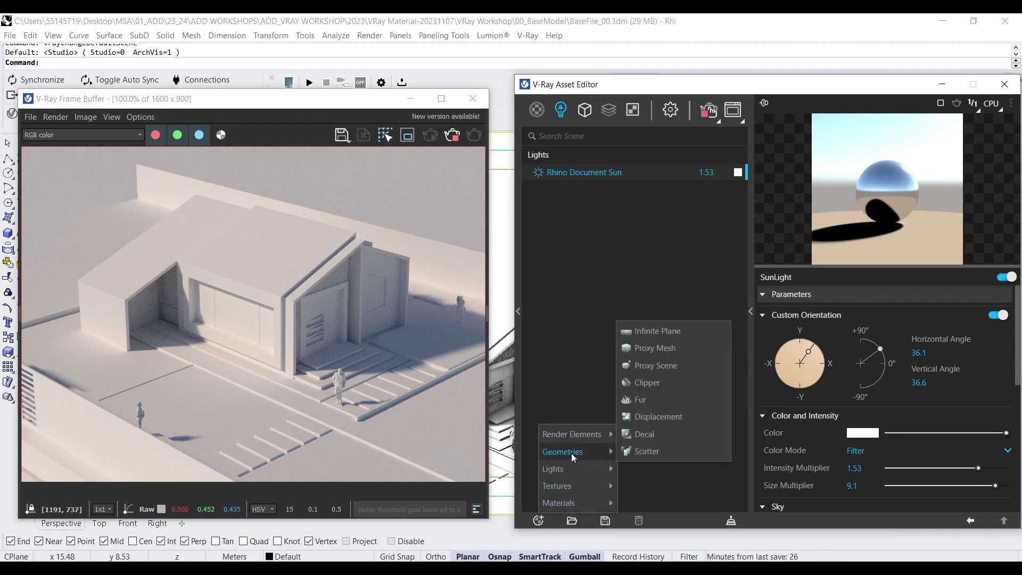
pyautogui.moveTo(580, 438)
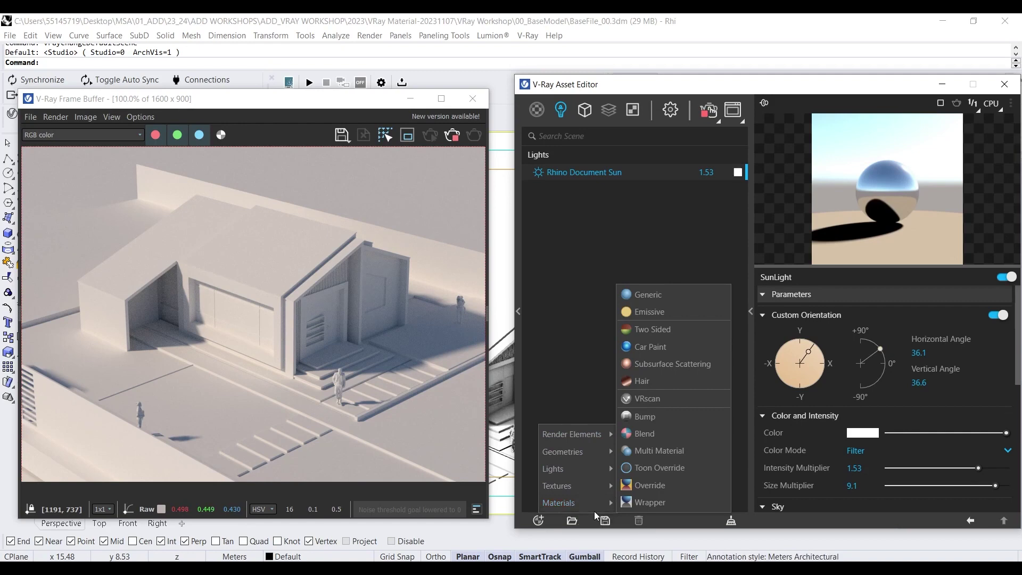
pyautogui.click(654, 299)
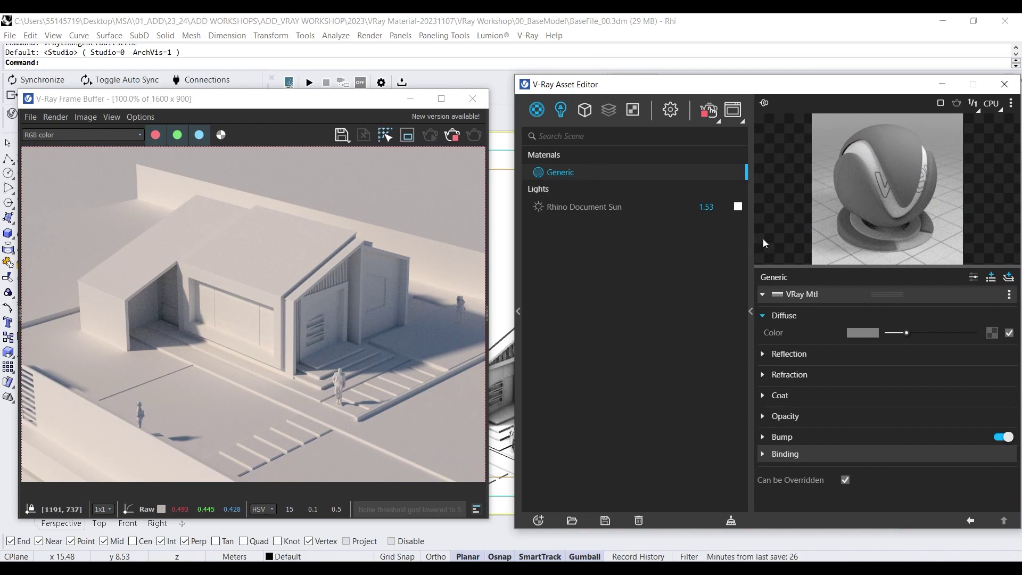
# Step: Try applying the Generic material directly to a single paving slab in front of the entrance, then undo it
pyautogui.moveTo(781, 95); pyautogui.dragTo(582, 78)
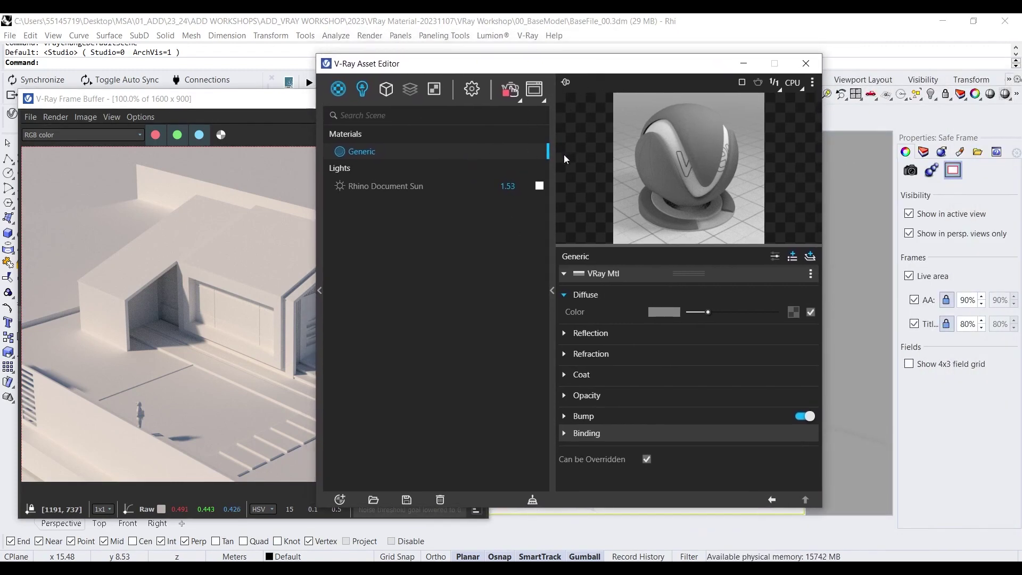
pyautogui.moveTo(559, 64); pyautogui.dragTo(678, 114)
pyautogui.moveTo(328, 106); pyautogui.dragTo(210, 104)
pyautogui.moveTo(518, 111); pyautogui.dragTo(643, 106)
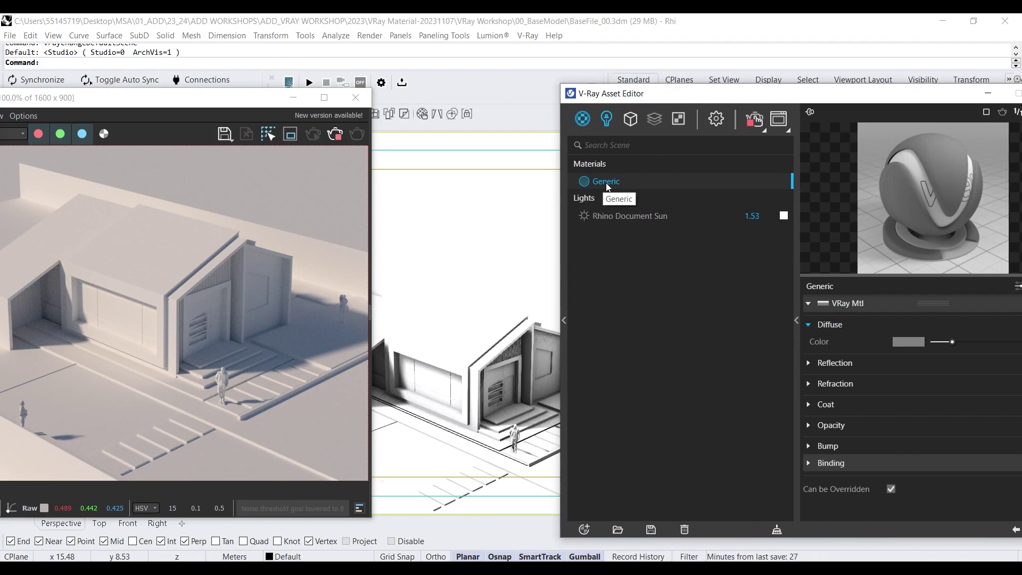
pyautogui.moveTo(608, 186); pyautogui.dragTo(492, 469)
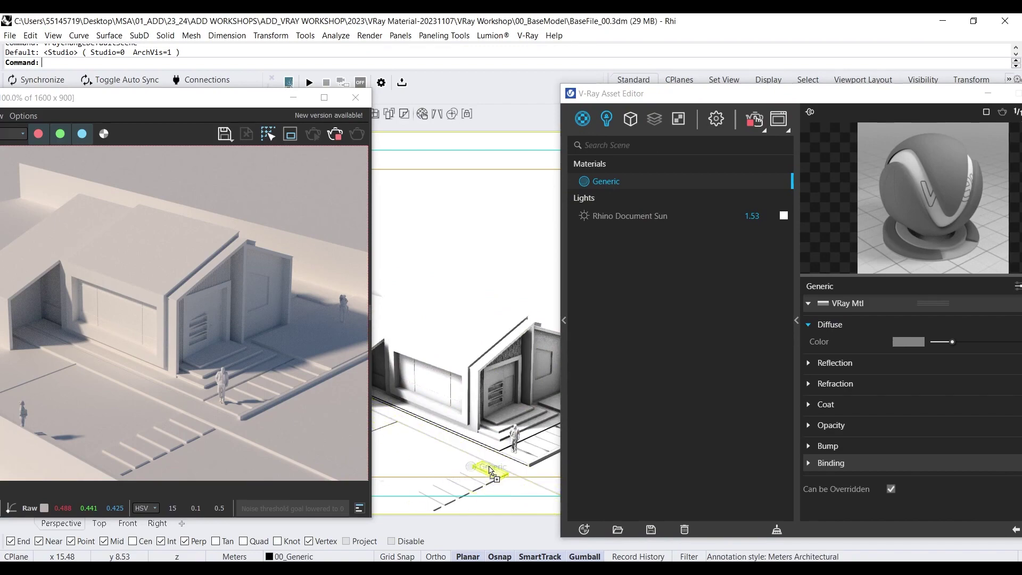
pyautogui.click(491, 471)
pyautogui.scroll(4, 197, 427)
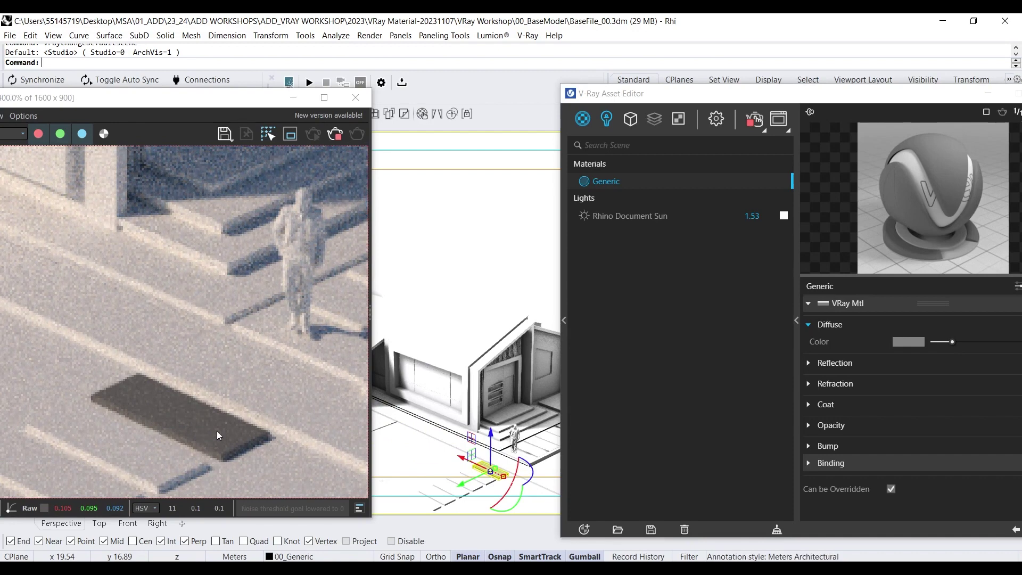
pyautogui.press('Escape')
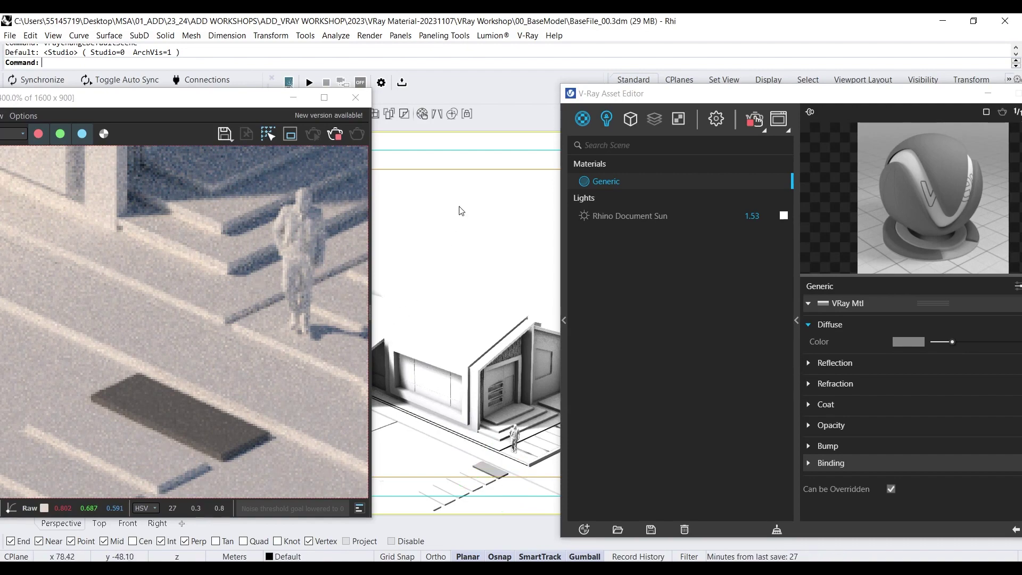
pyautogui.hotkey('ctrl', 'z')
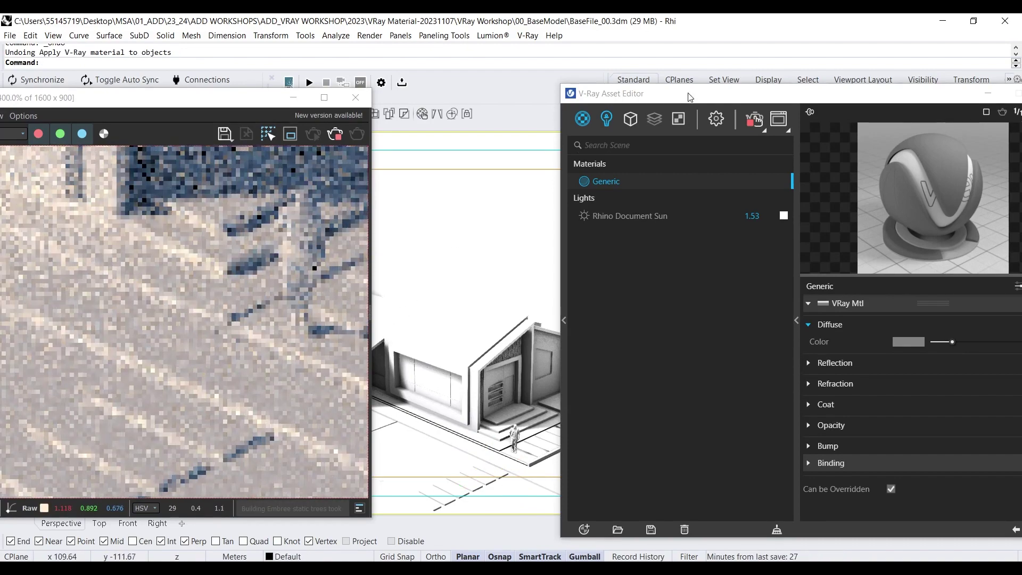
# Step: Display the model's layers, select a paving slab to identify its layer, and apply the Generic material to the 00_Generic layer
pyautogui.moveTo(745, 93); pyautogui.dragTo(503, 83)
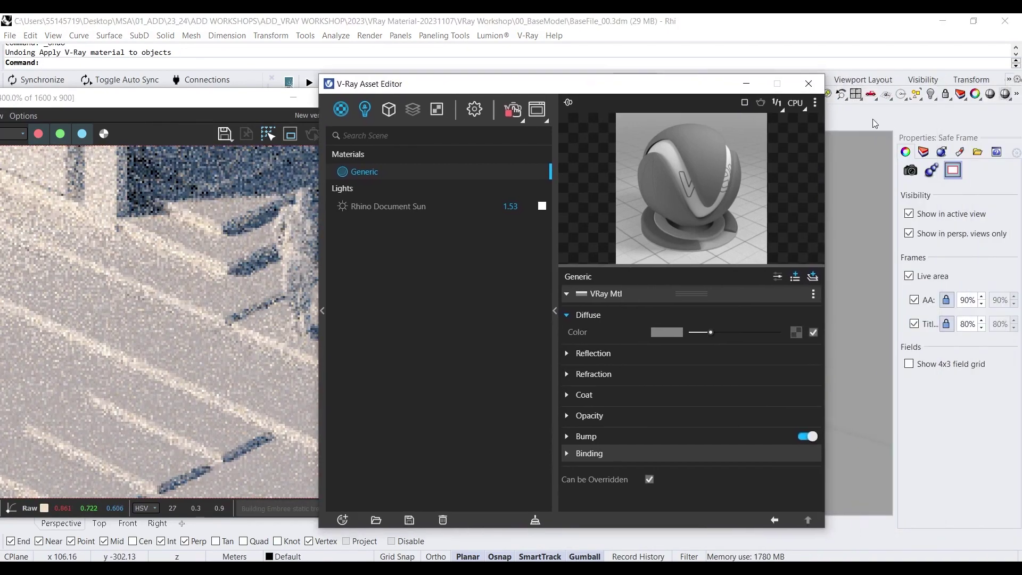
pyautogui.click(923, 153)
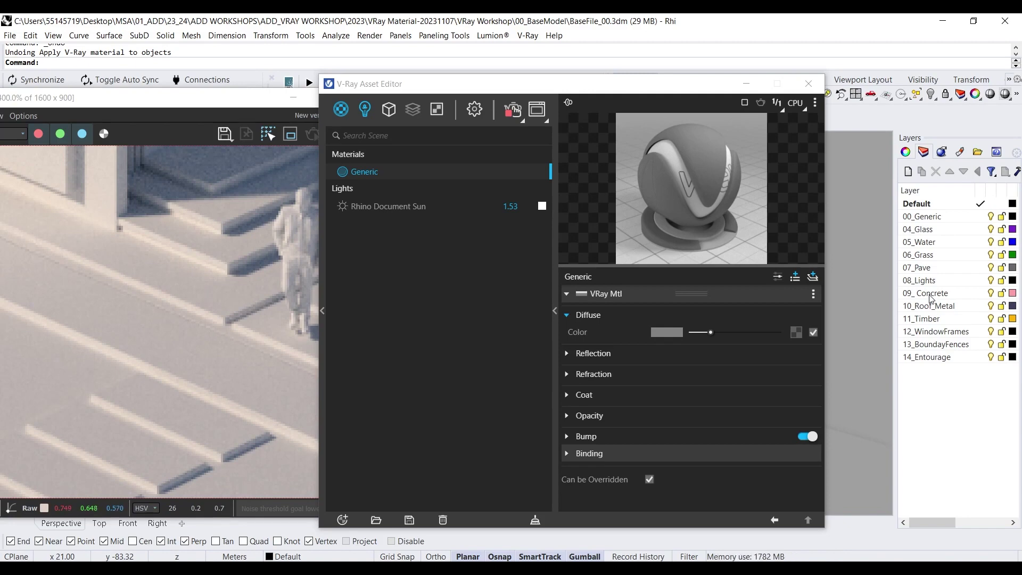
pyautogui.rightClick(370, 172)
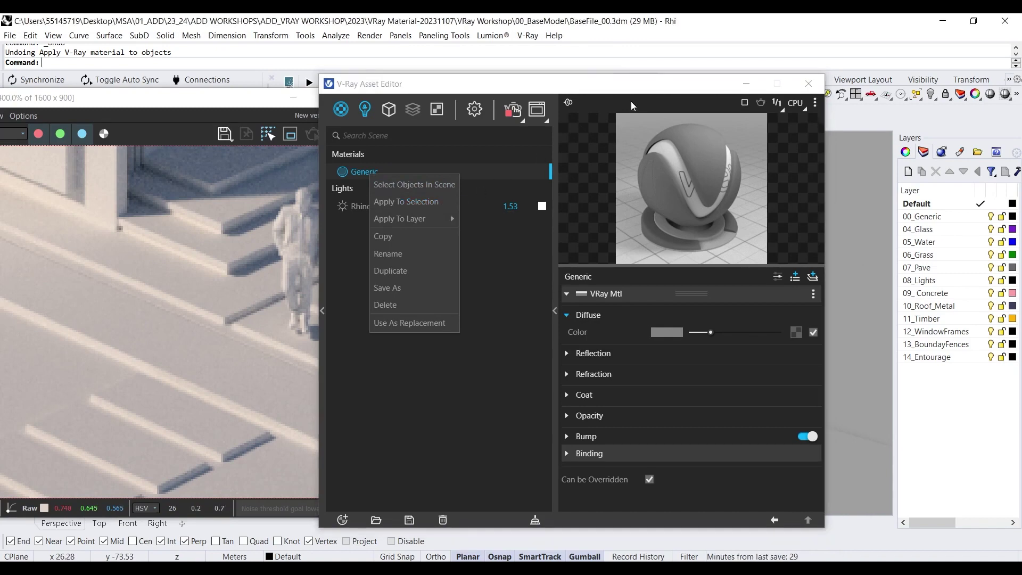
pyautogui.moveTo(616, 94); pyautogui.dragTo(363, 147)
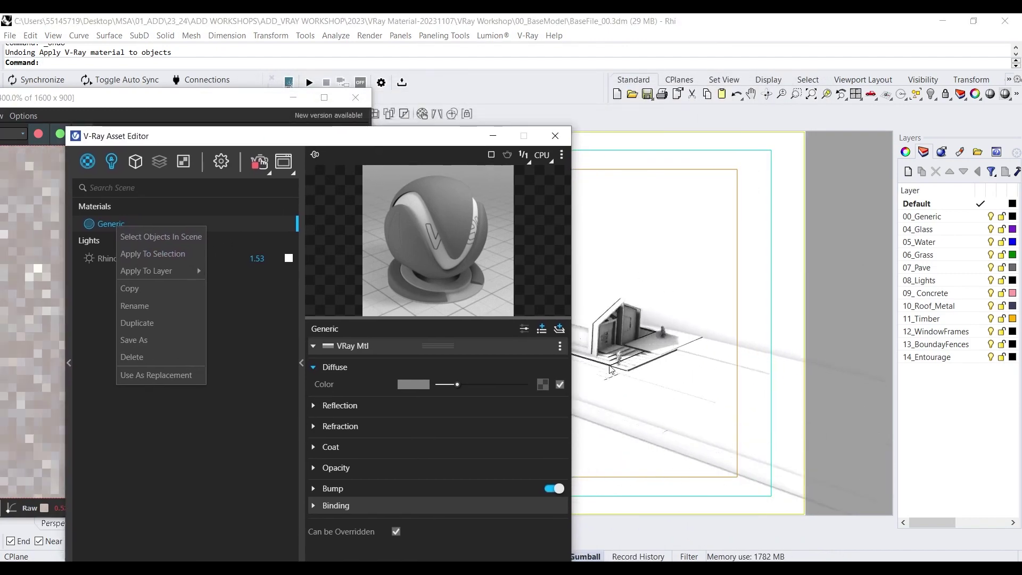
pyautogui.scroll(5, 607, 380)
pyautogui.click(599, 416)
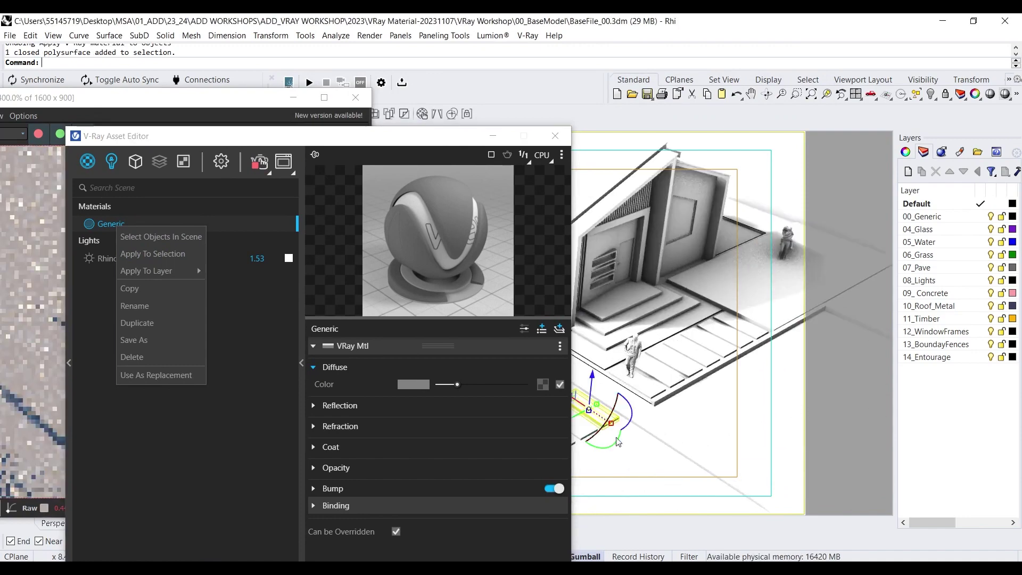
pyautogui.moveTo(403, 142); pyautogui.dragTo(798, 85)
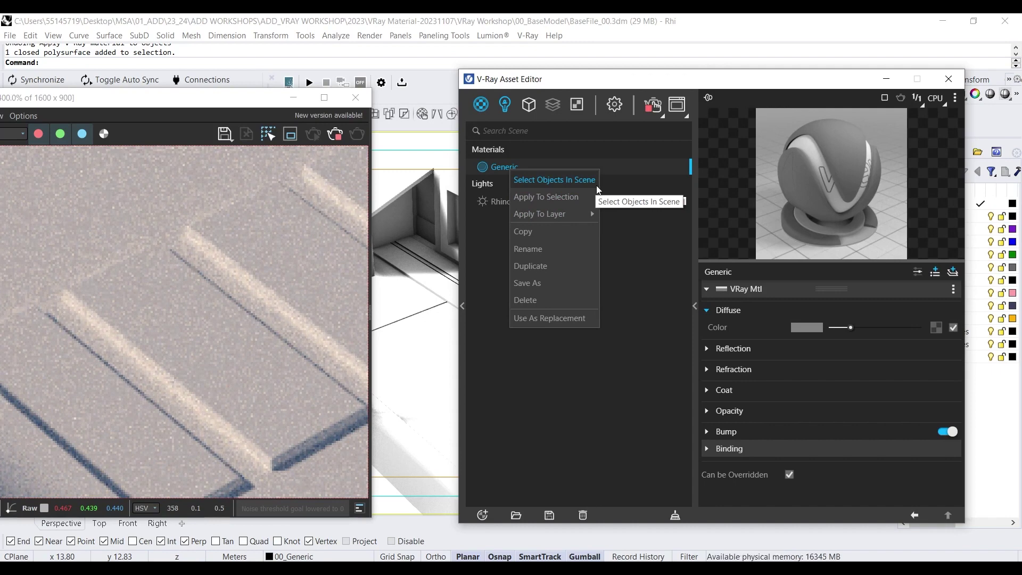
pyautogui.moveTo(576, 213)
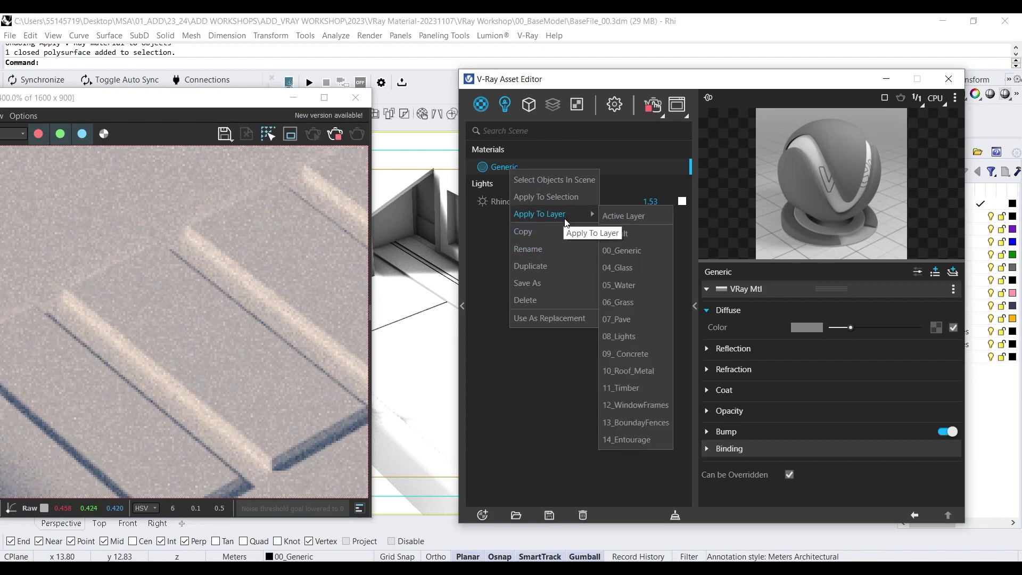
pyautogui.click(635, 252)
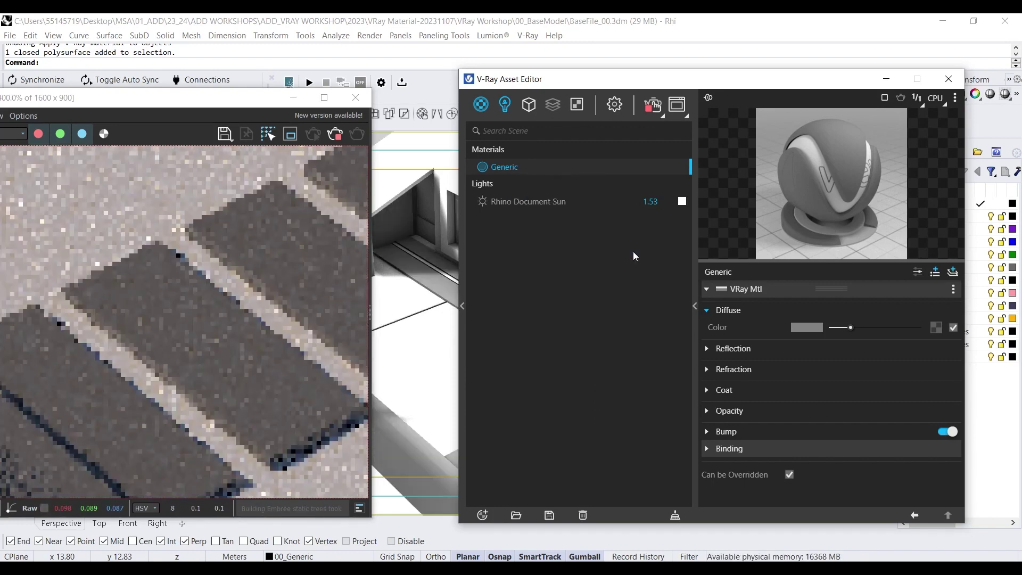
# Step: Arrange the frame buffer and asset editor around the viewport and examine the layer's material across the whole render
pyautogui.scroll(-3, 230, 298)
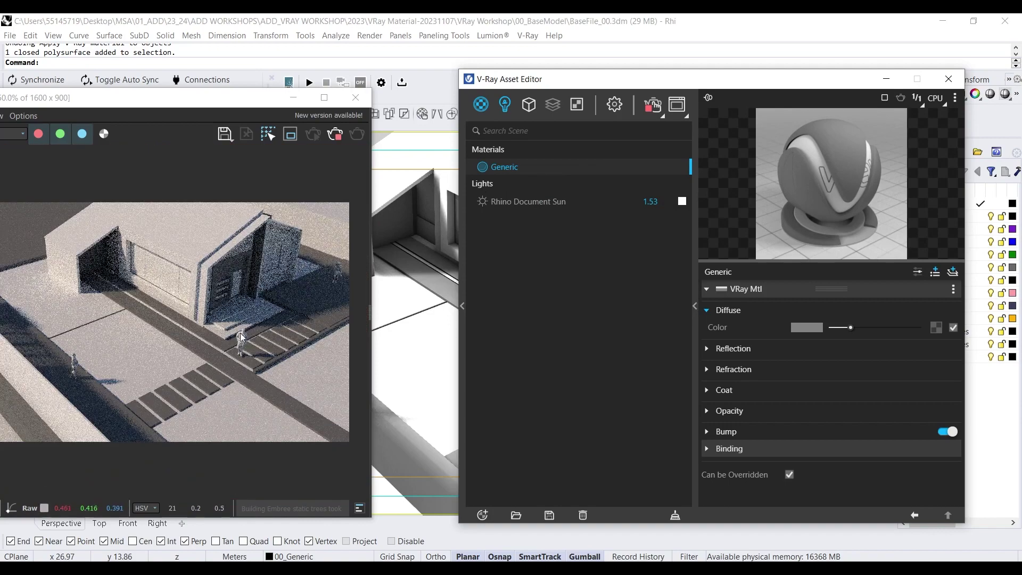
pyautogui.moveTo(608, 80); pyautogui.dragTo(670, 401)
pyautogui.moveTo(538, 362); pyautogui.dragTo(560, 340, button='right')
pyautogui.moveTo(650, 406); pyautogui.dragTo(581, 147)
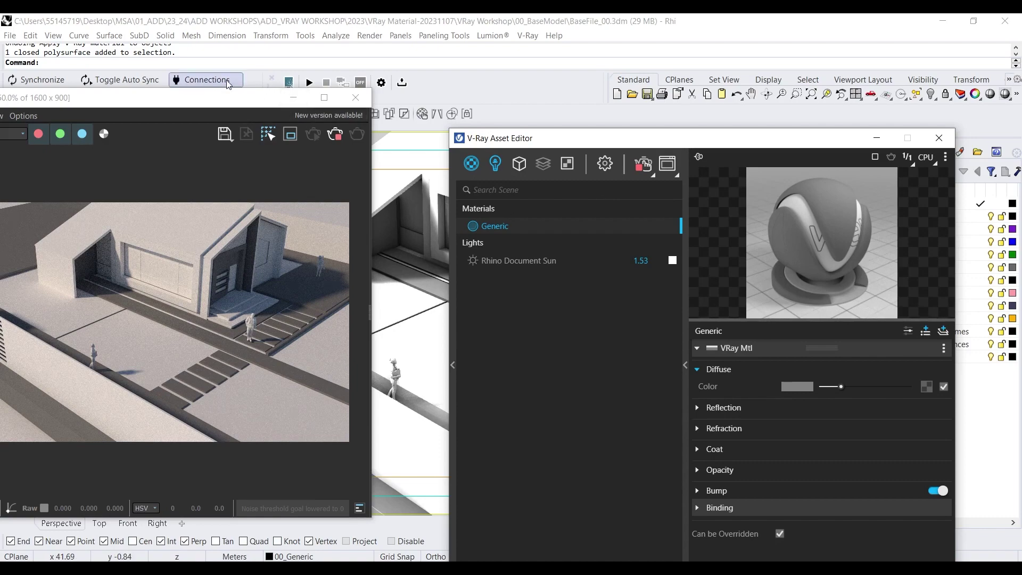
pyautogui.moveTo(218, 97); pyautogui.dragTo(385, 95)
pyautogui.moveTo(662, 137); pyautogui.dragTo(917, 157)
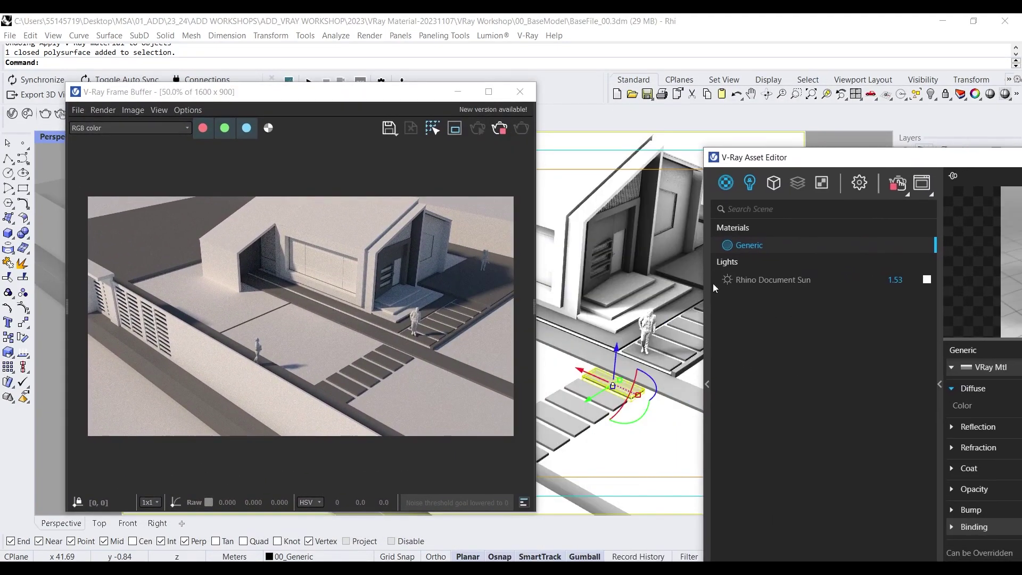
# Step: Place the asset editor beside the render and lighten the Generic material's diffuse colour to a grey of about 0.69
pyautogui.click(571, 409)
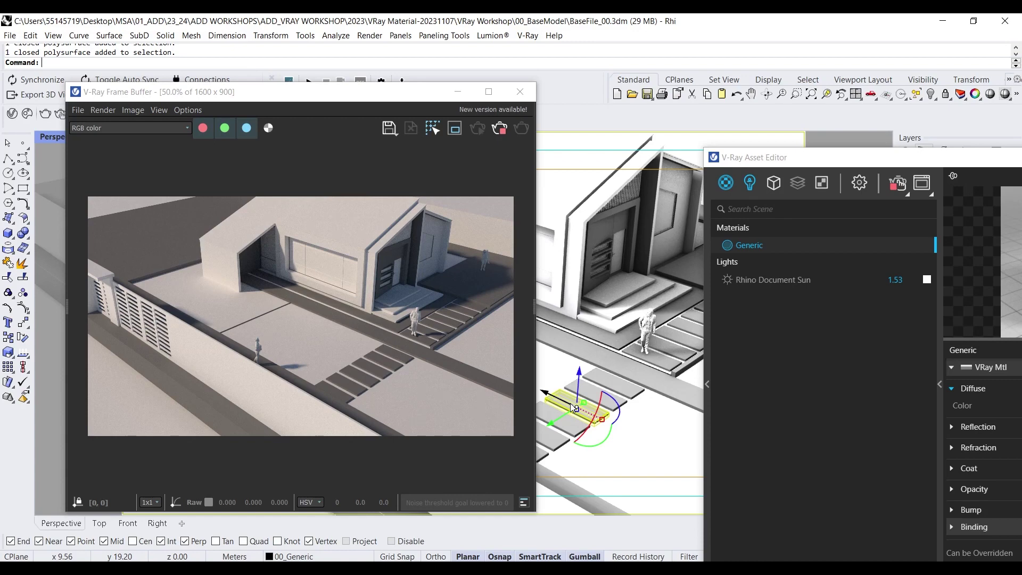
pyautogui.moveTo(872, 156); pyautogui.dragTo(473, 67)
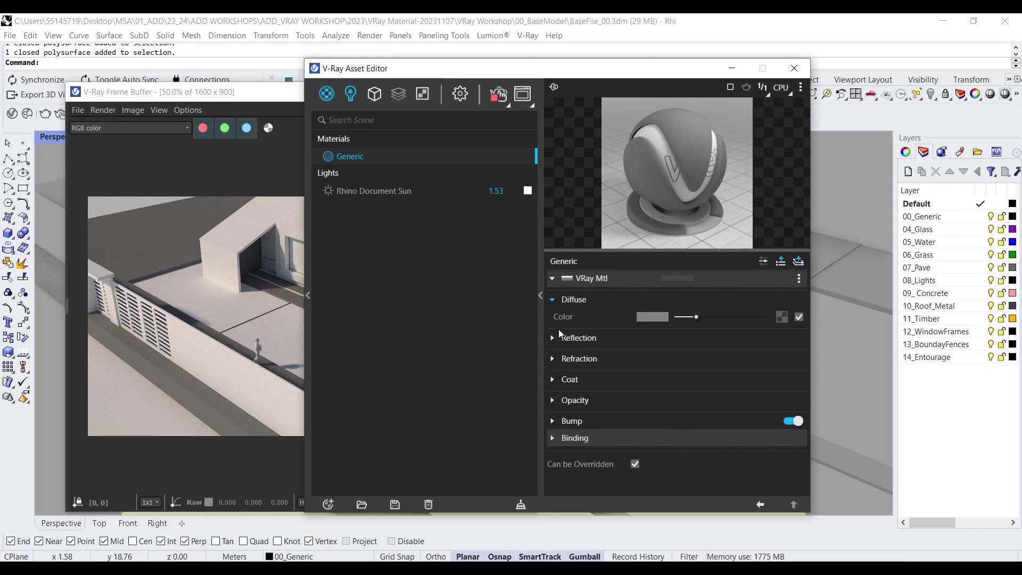
pyautogui.moveTo(543, 68); pyautogui.dragTo(724, 65)
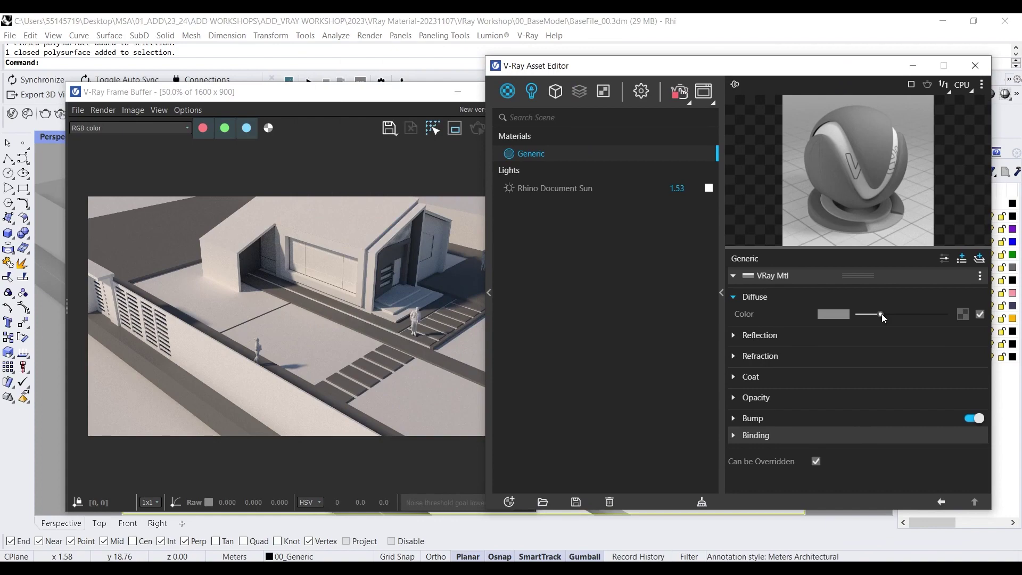
pyautogui.moveTo(881, 314)
pyautogui.mouseDown()
pyautogui.moveTo(911, 314)
pyautogui.moveTo(897, 314)
pyautogui.mouseUp()
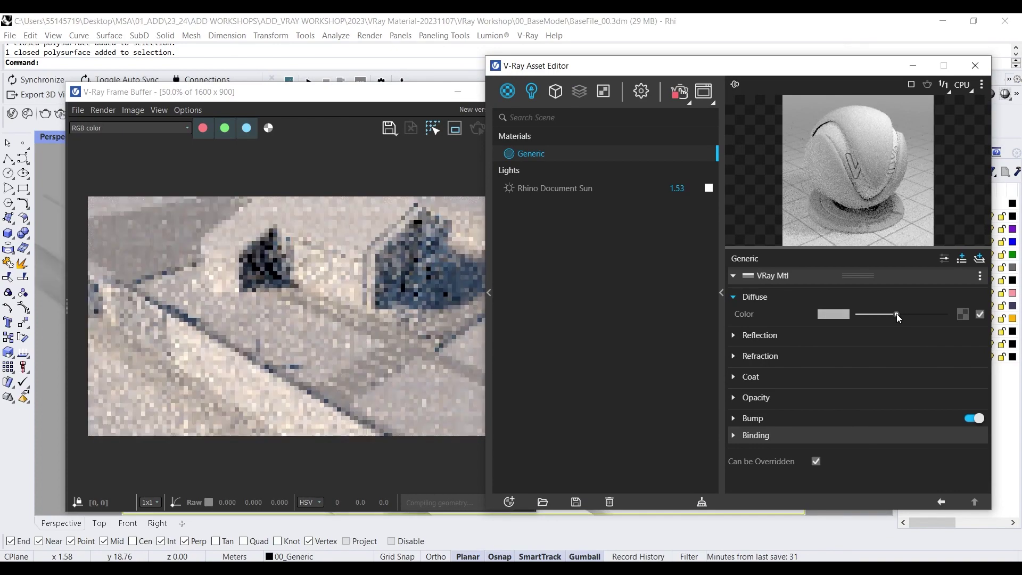
# Step: Try red and pink as the Generic material's diffuse colour, finishing on a light grey of about 0.71
pyautogui.click(833, 315)
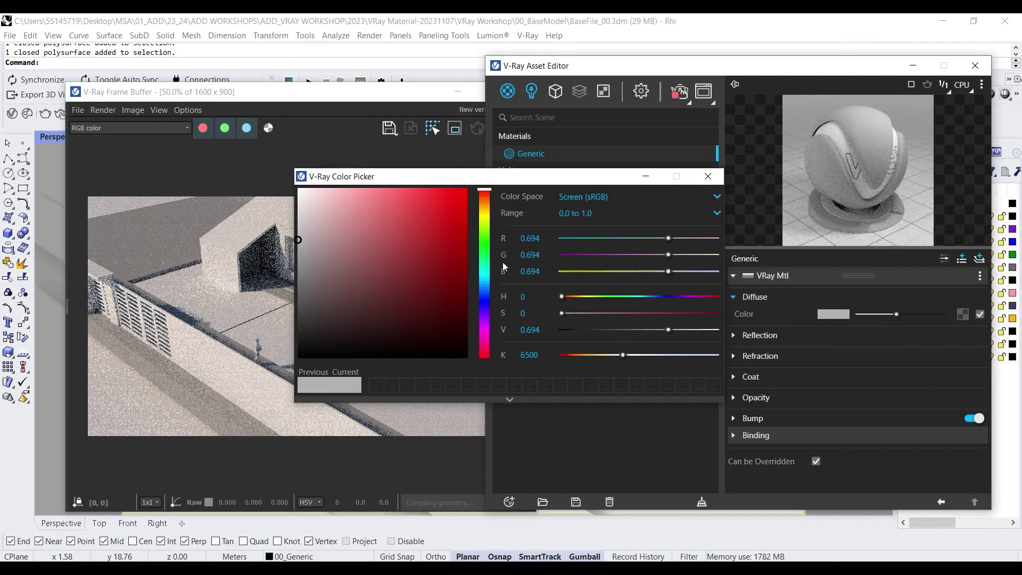
pyautogui.moveTo(452, 238); pyautogui.dragTo(468, 187)
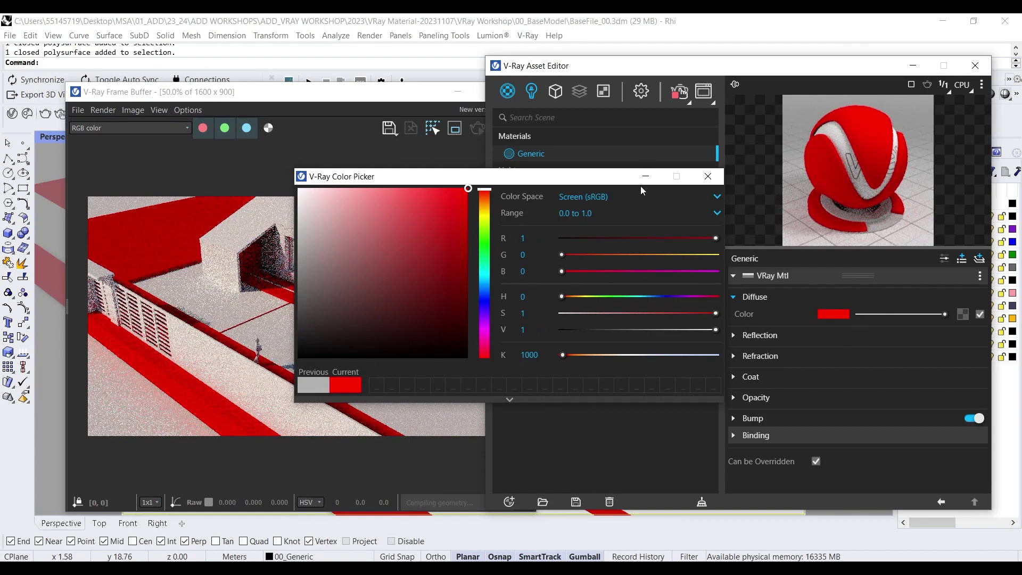
pyautogui.moveTo(467, 191)
pyautogui.mouseDown()
pyautogui.moveTo(394, 212)
pyautogui.moveTo(384, 188)
pyautogui.mouseUp()
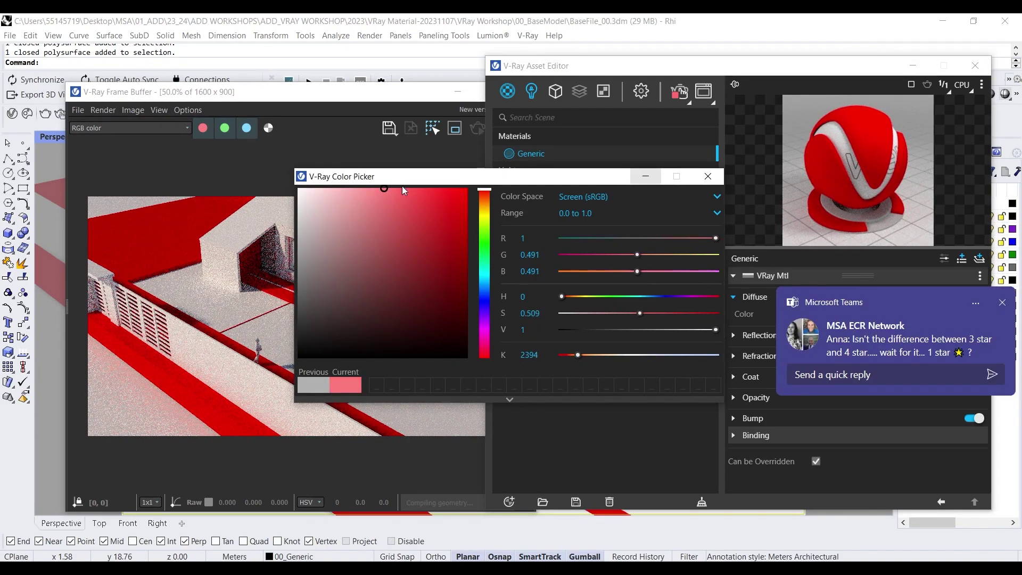
pyautogui.click(1003, 304)
pyautogui.moveTo(368, 201)
pyautogui.mouseDown()
pyautogui.moveTo(352, 188)
pyautogui.moveTo(287, 238)
pyautogui.moveTo(298, 238)
pyautogui.mouseUp()
pyautogui.click(299, 233)
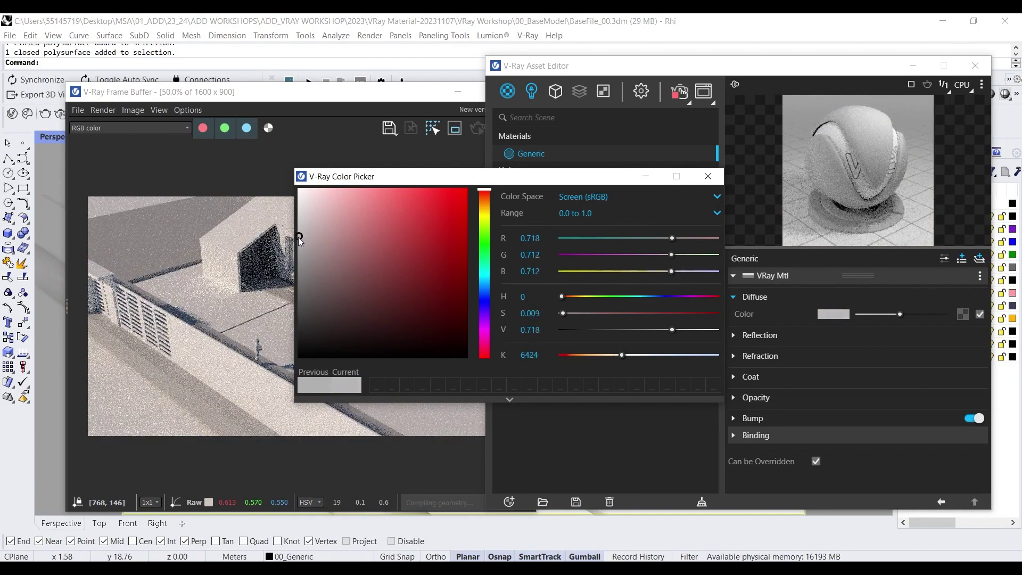
pyautogui.click(706, 177)
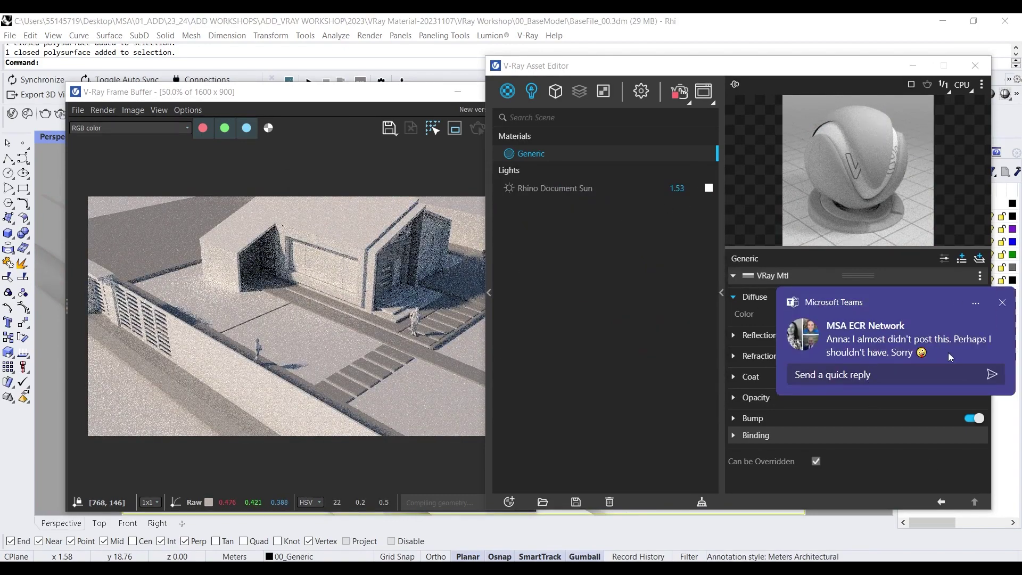
# Step: Switch to the Microsoft Teams notification settings and disable message previews and the hiding of notifications during calls and meetings
pyautogui.click(975, 304)
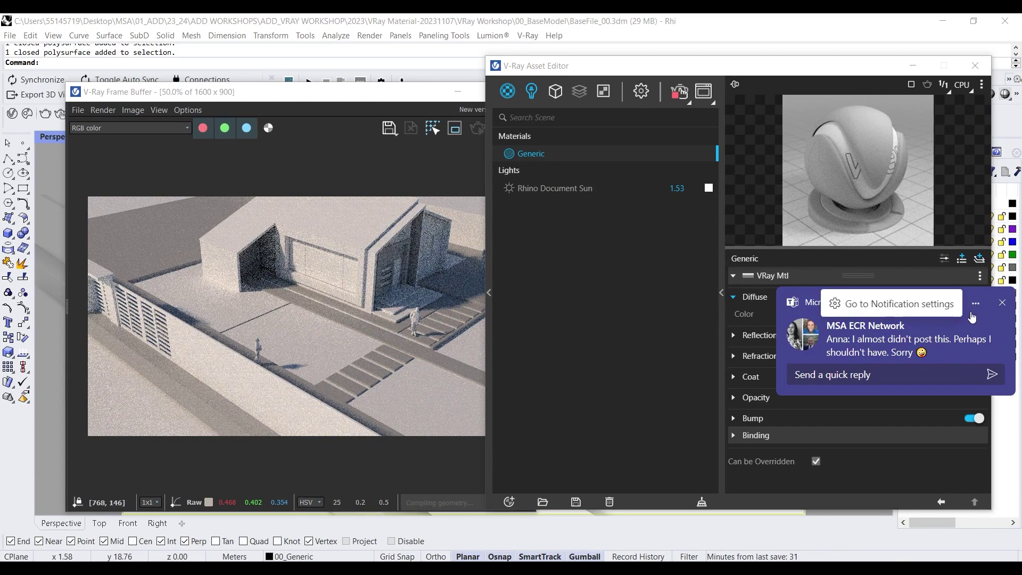
pyautogui.click(937, 303)
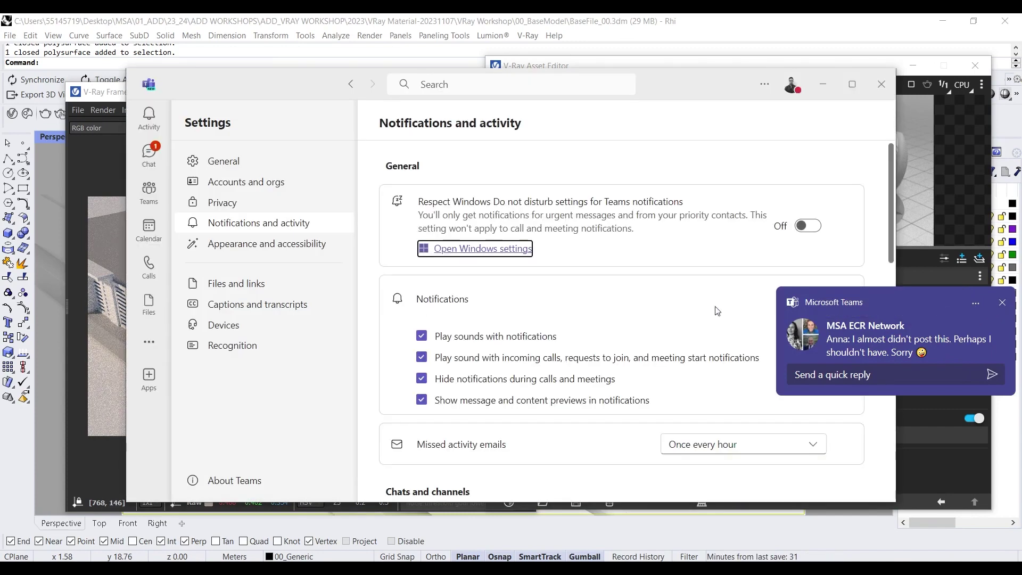
pyautogui.scroll(-2, 479, 336)
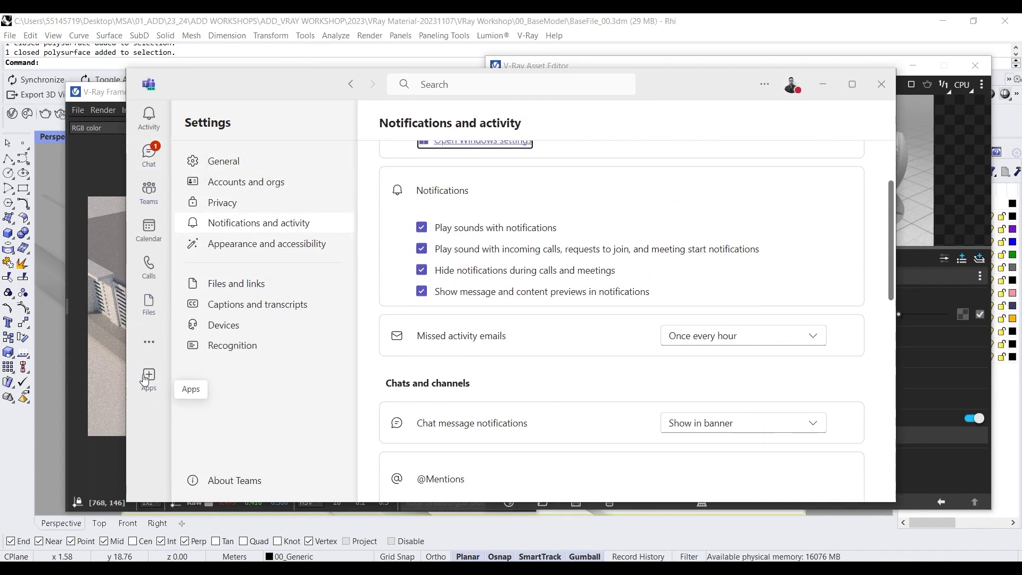
pyautogui.click(152, 342)
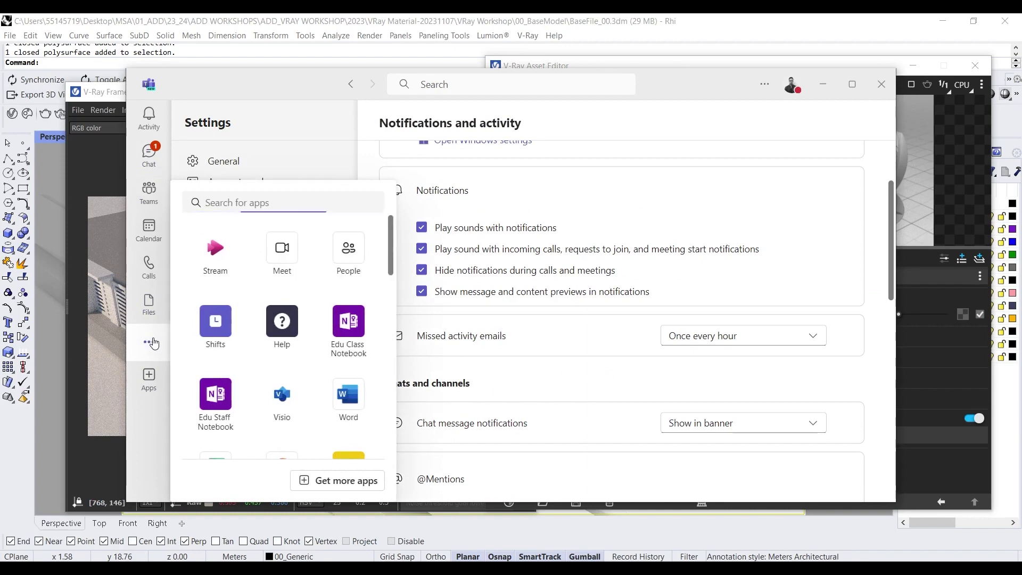
pyautogui.click(153, 343)
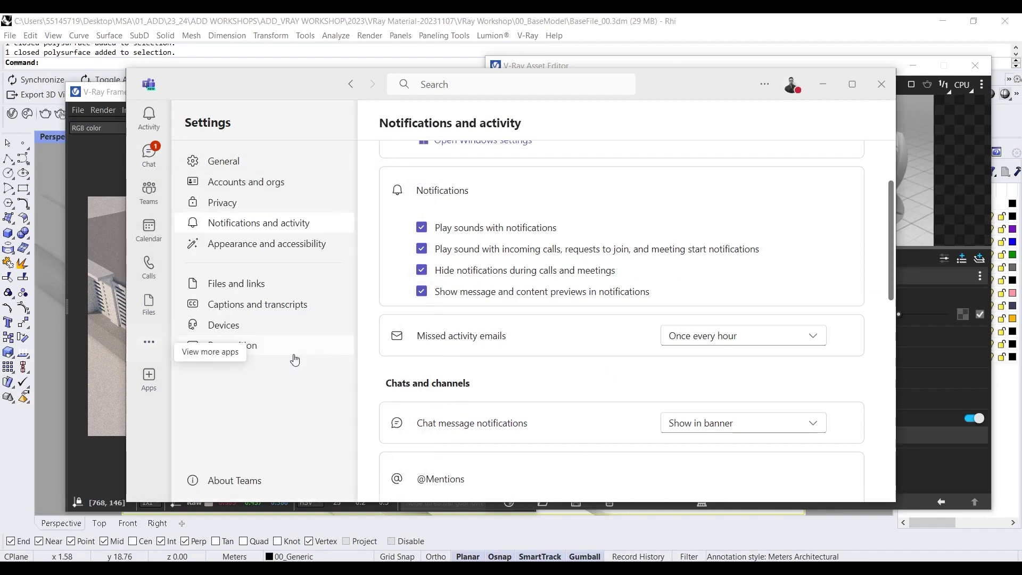
pyautogui.click(421, 294)
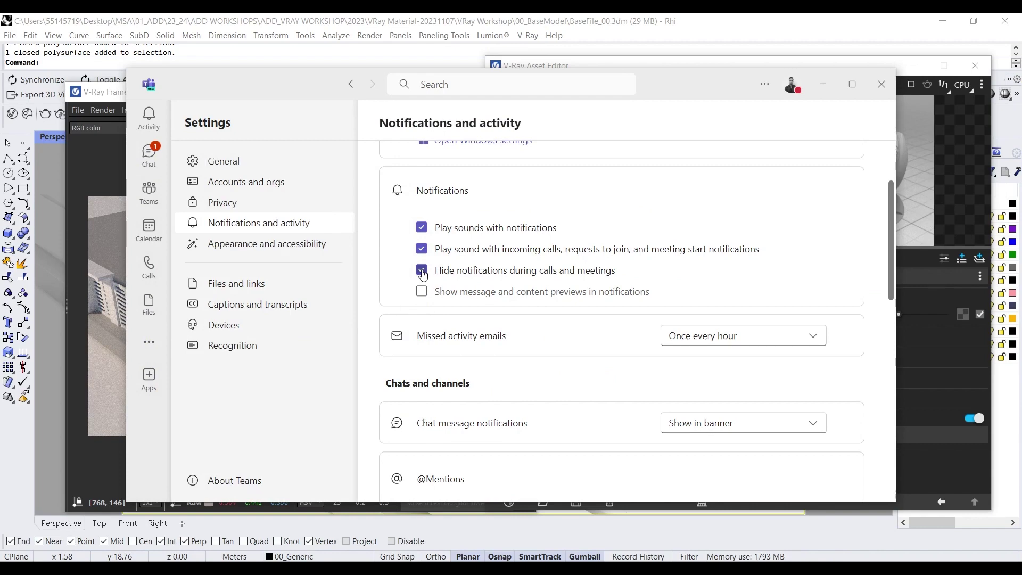
pyautogui.click(422, 271)
# Step: Set chat message notifications to Off
pyautogui.scroll(-2, 413, 338)
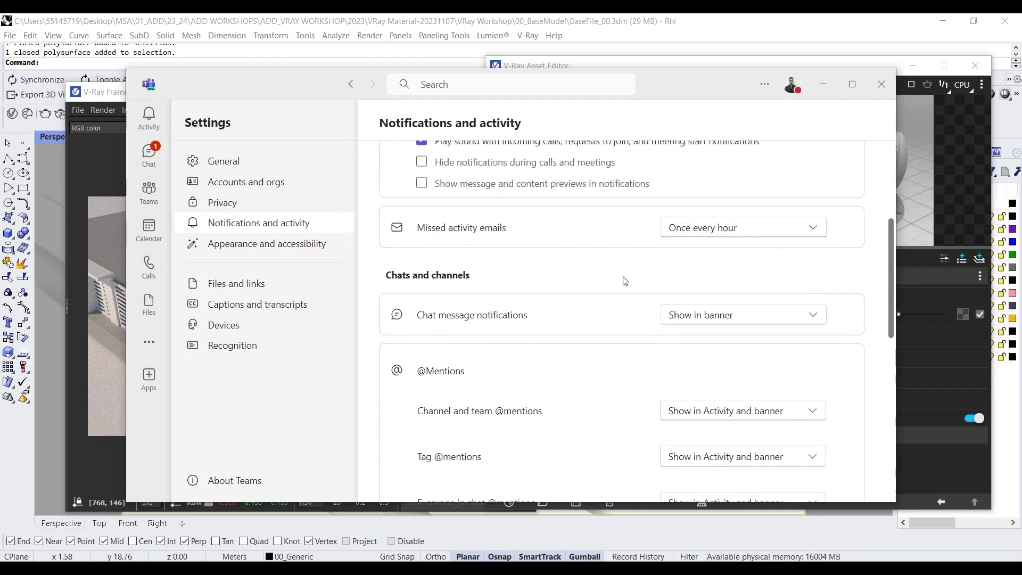
pyautogui.scroll(-2, 568, 285)
pyautogui.click(721, 211)
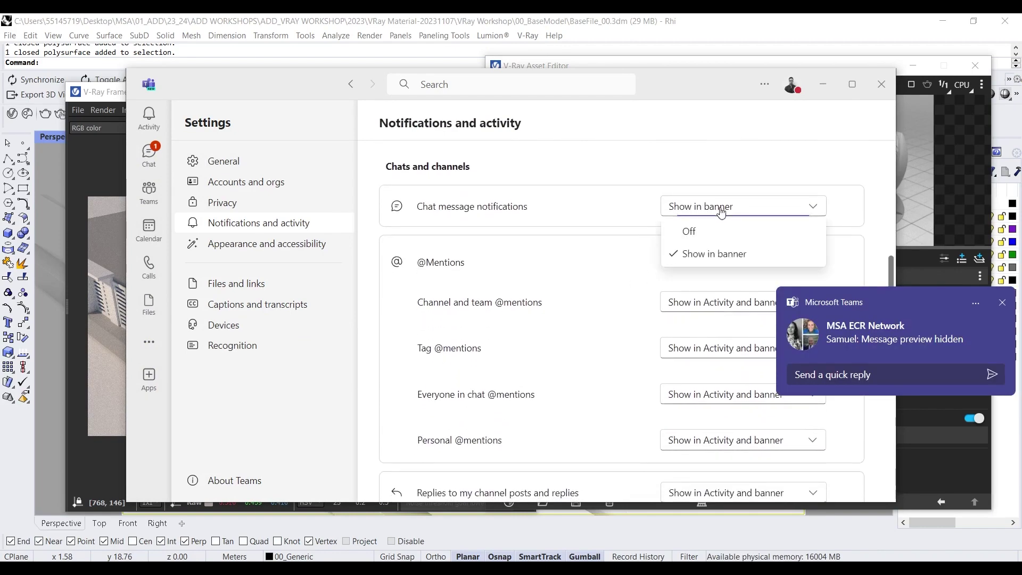
pyautogui.click(706, 237)
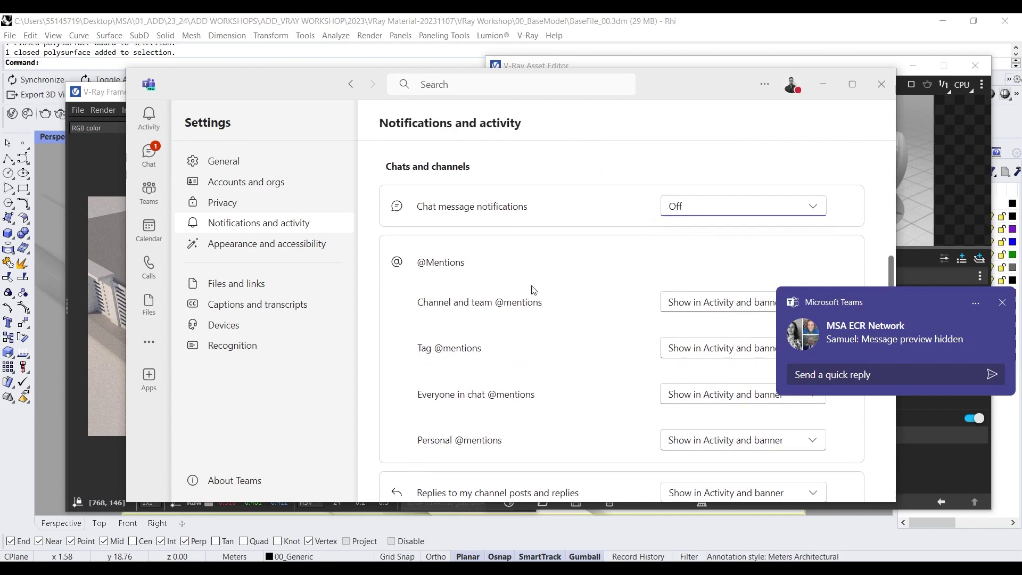
pyautogui.scroll(-2, 521, 286)
pyautogui.click(713, 198)
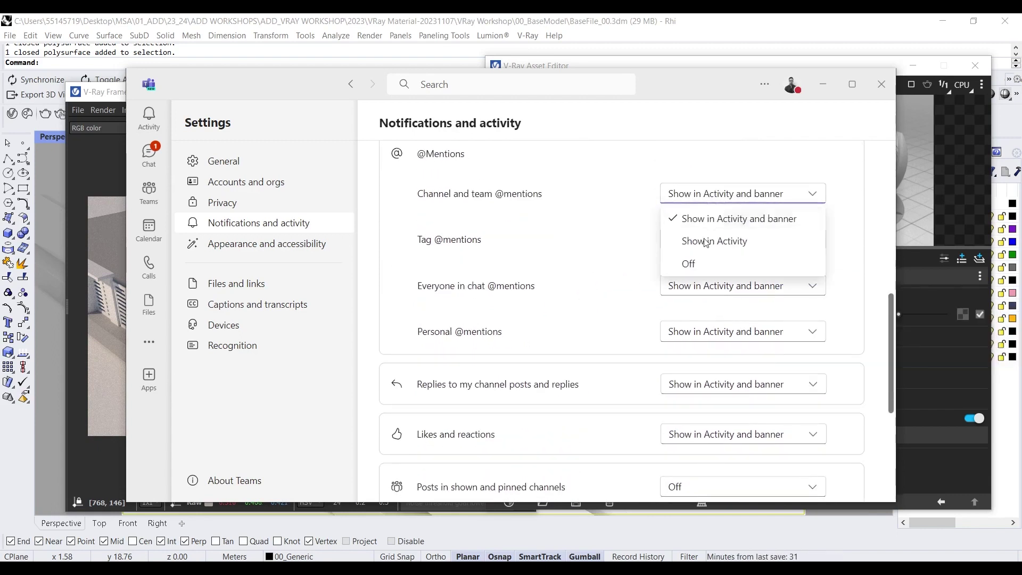
pyautogui.click(694, 269)
pyautogui.click(700, 237)
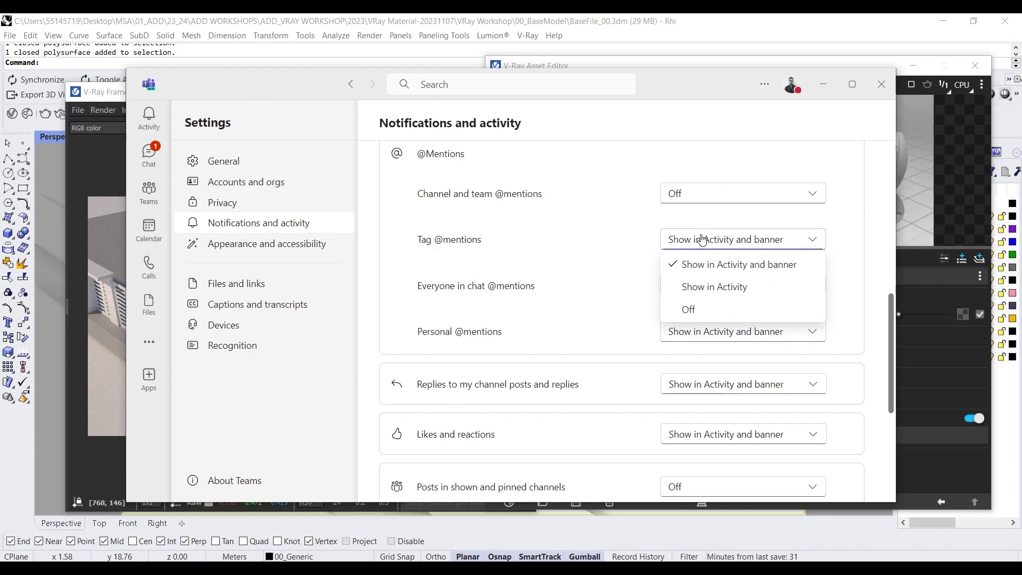
pyautogui.click(694, 309)
pyautogui.scroll(1, 667, 318)
pyautogui.click(693, 231)
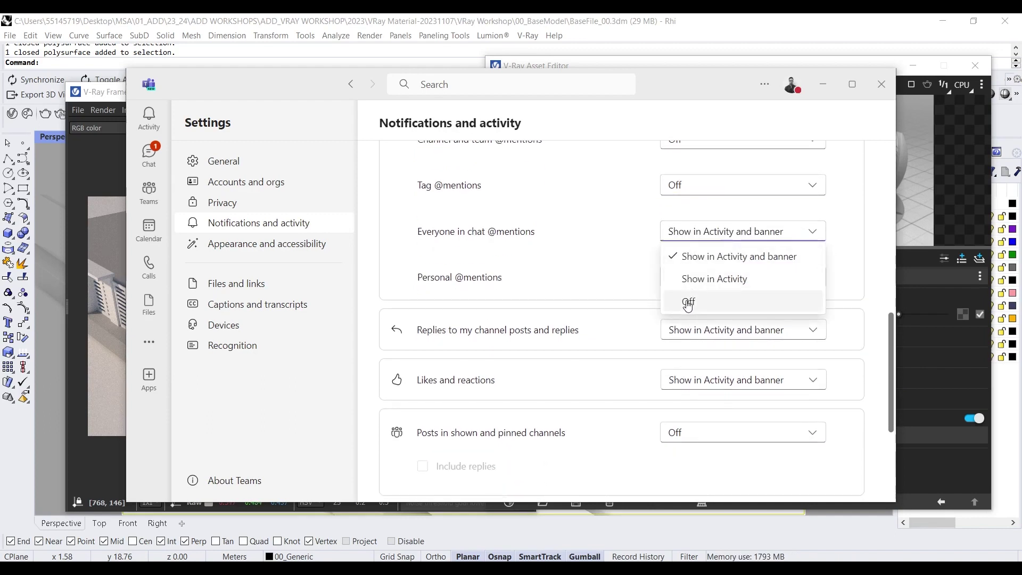
pyautogui.click(687, 299)
pyautogui.click(690, 285)
pyautogui.click(604, 275)
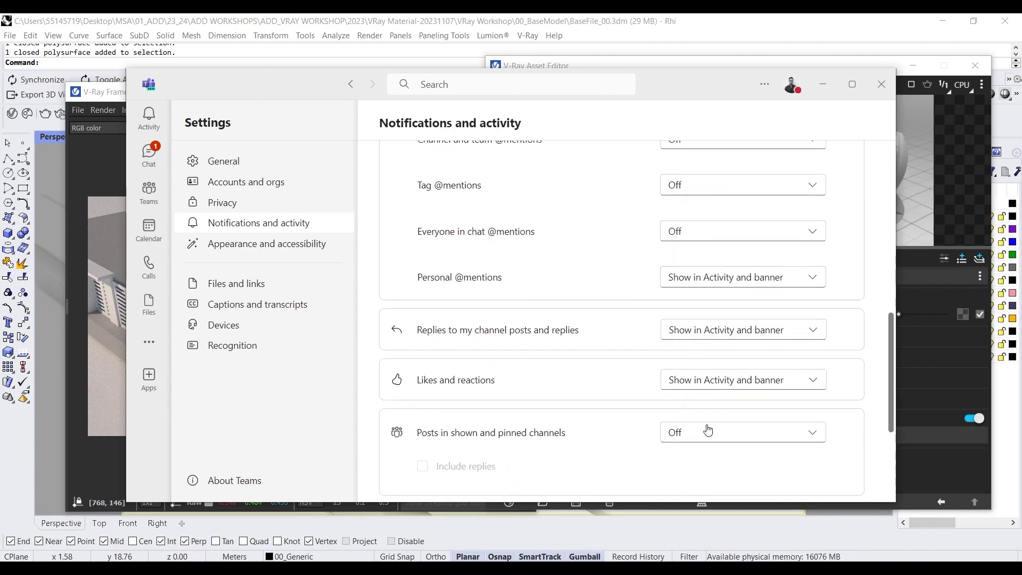
pyautogui.click(882, 84)
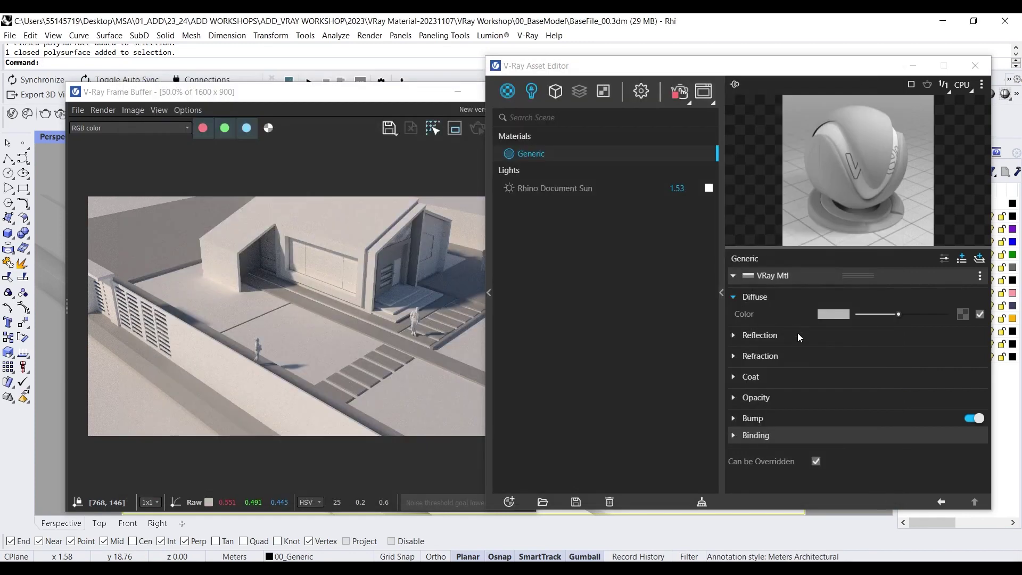
# Step: Set the Generic material's Reflection Color to white and its Reflection Glossiness to 0.6 after trying 0.4, with the paving enlarged in the render
pyautogui.click(762, 339)
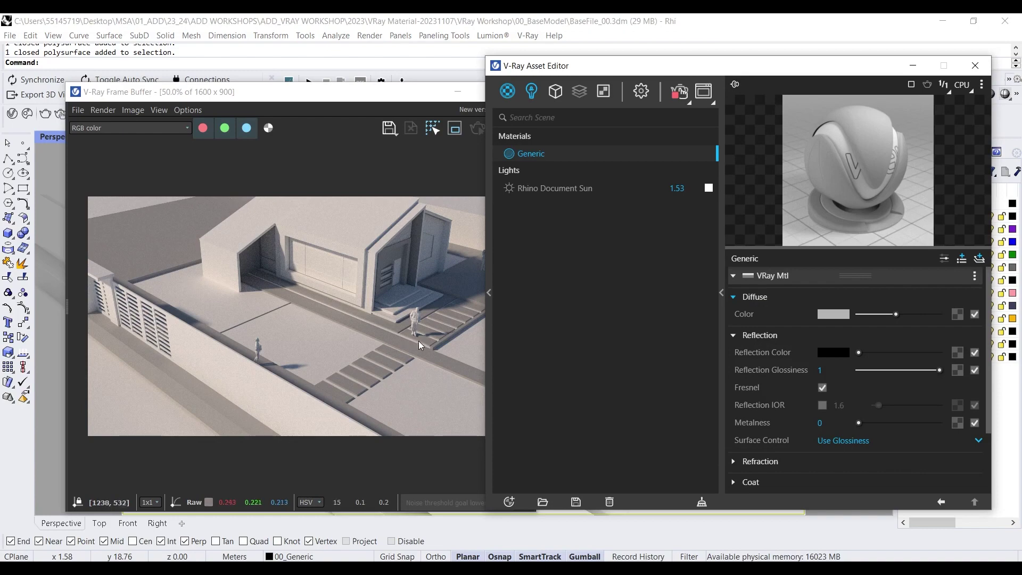
pyautogui.scroll(4, 418, 342)
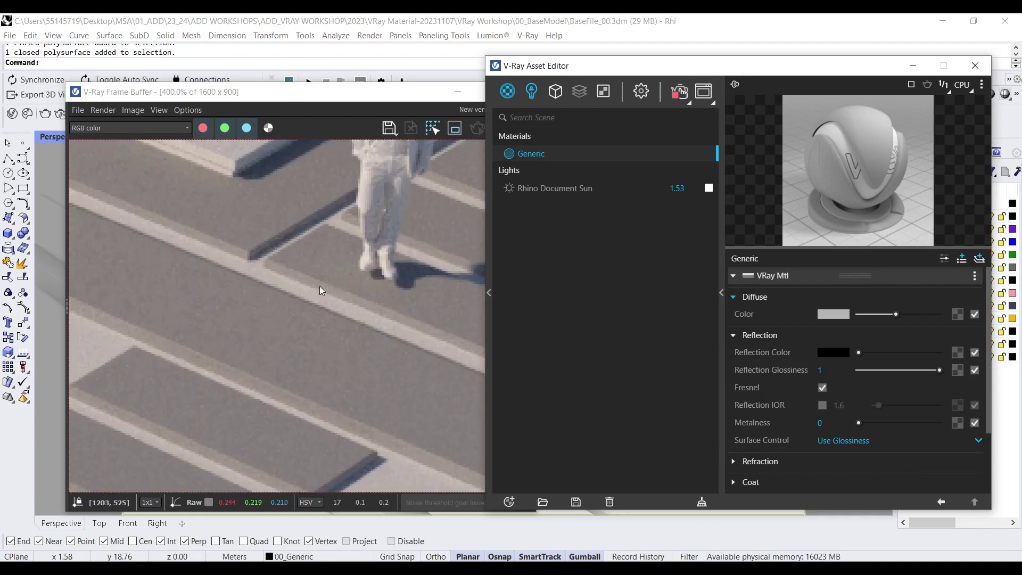
pyautogui.scroll(-2, 298, 298)
pyautogui.click(250, 296)
pyautogui.scroll(1, 326, 306)
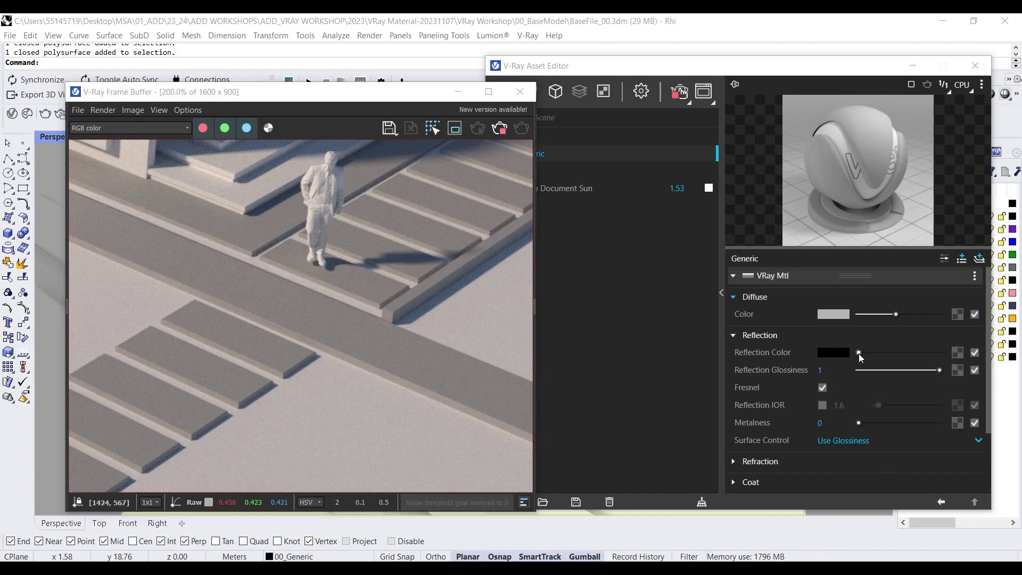
pyautogui.moveTo(858, 352); pyautogui.dragTo(943, 357)
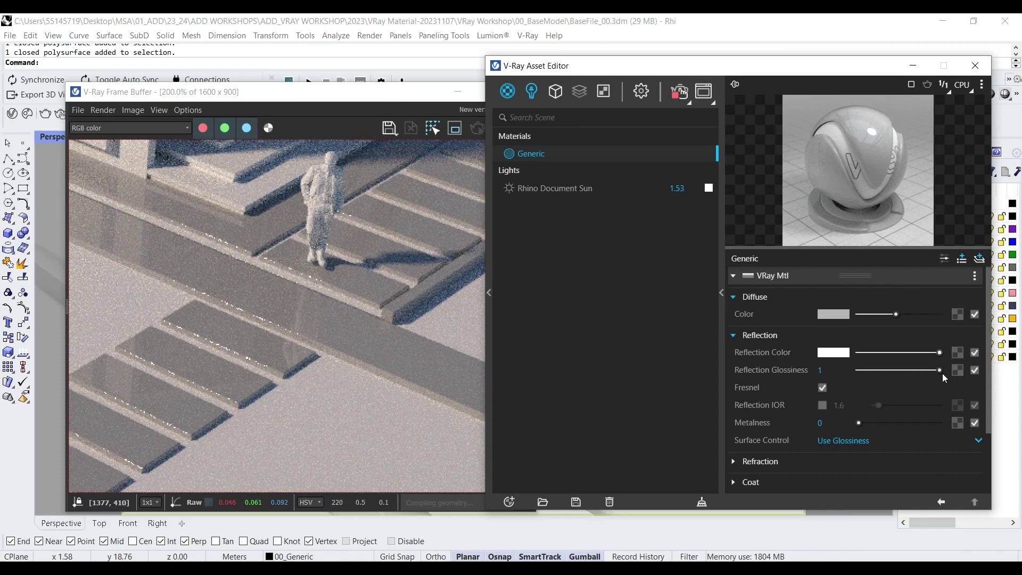
pyautogui.moveTo(939, 371); pyautogui.dragTo(893, 373)
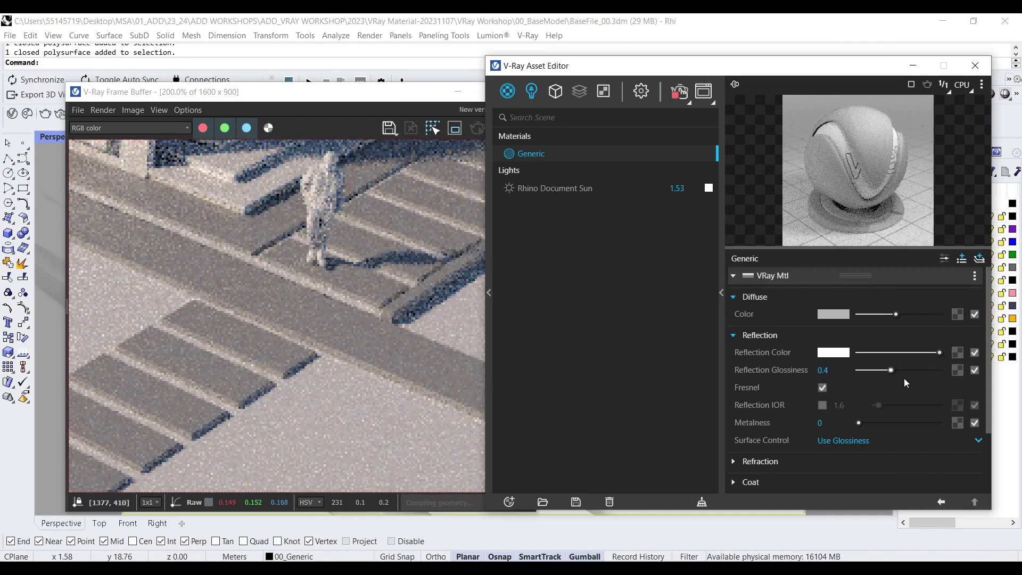
pyautogui.moveTo(897, 373); pyautogui.dragTo(907, 372)
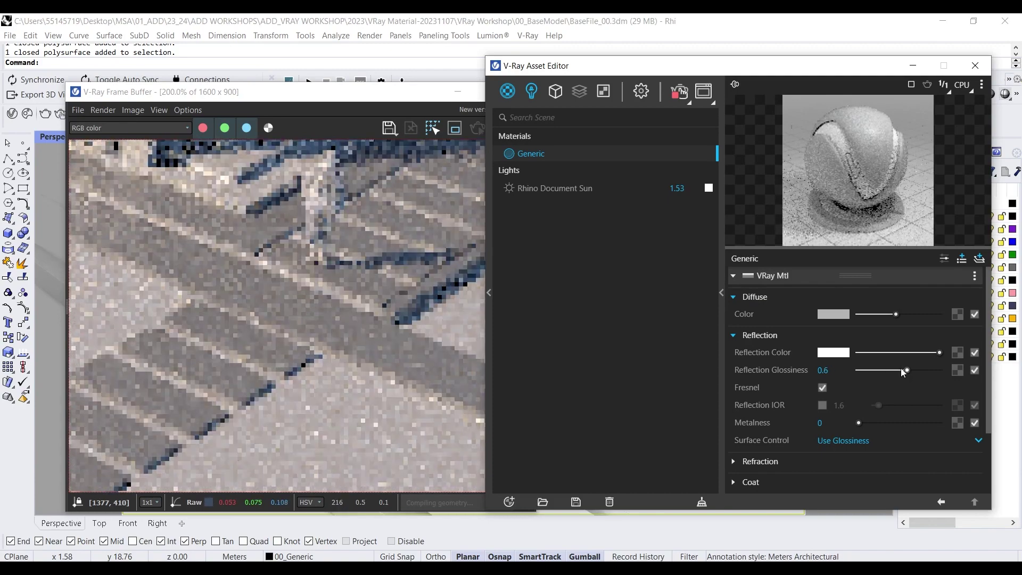
# Step: Move the frame buffer aside, view the model from a low angle and lower the standing figure onto the paving near the entrance
pyautogui.moveTo(352, 97); pyautogui.dragTo(250, 313)
pyautogui.moveTo(434, 274); pyautogui.dragTo(410, 207, button='right')
pyautogui.click(408, 204)
pyautogui.scroll(-2, 409, 204)
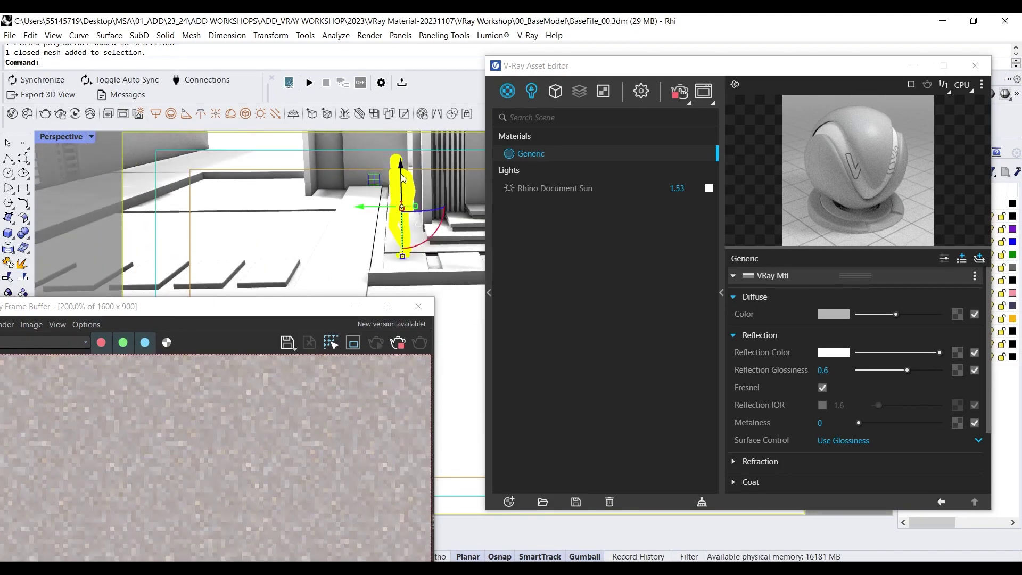
pyautogui.moveTo(401, 171); pyautogui.dragTo(407, 255)
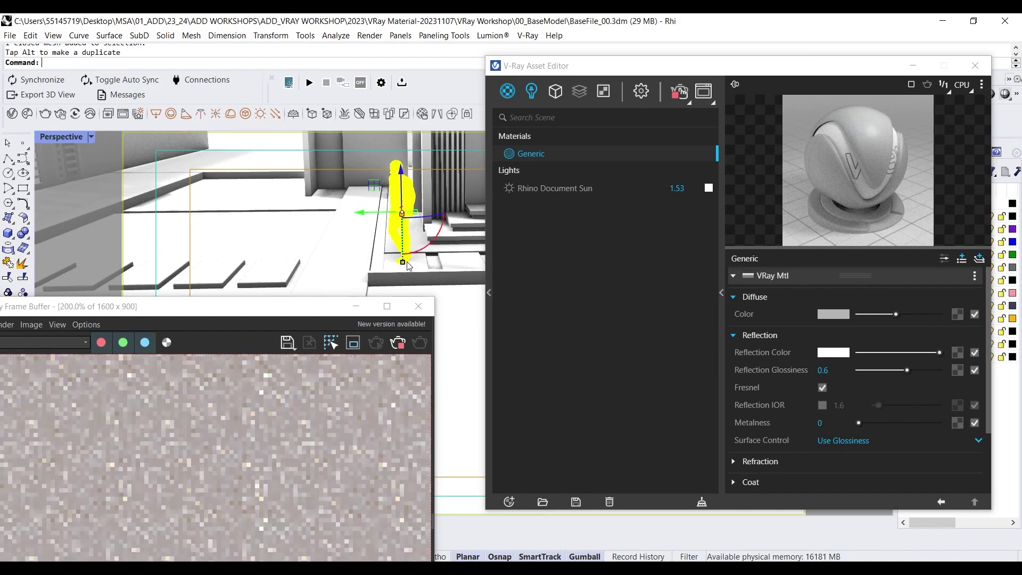
# Step: Show the figure's feet close up in the render and set the Generic material's Reflection Glossiness to 1 to check its reflection on the paving
pyautogui.scroll(3, 410, 264)
pyautogui.moveTo(213, 306); pyautogui.dragTo(367, 92)
pyautogui.scroll(-5, 367, 279)
pyautogui.scroll(8, 385, 299)
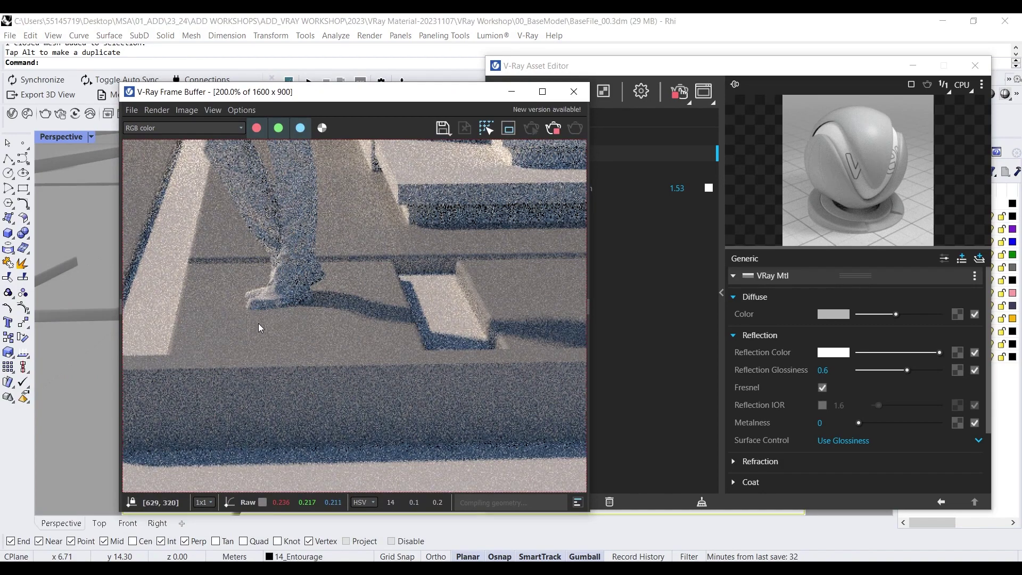
pyautogui.scroll(2, 259, 323)
pyautogui.scroll(-2, 425, 314)
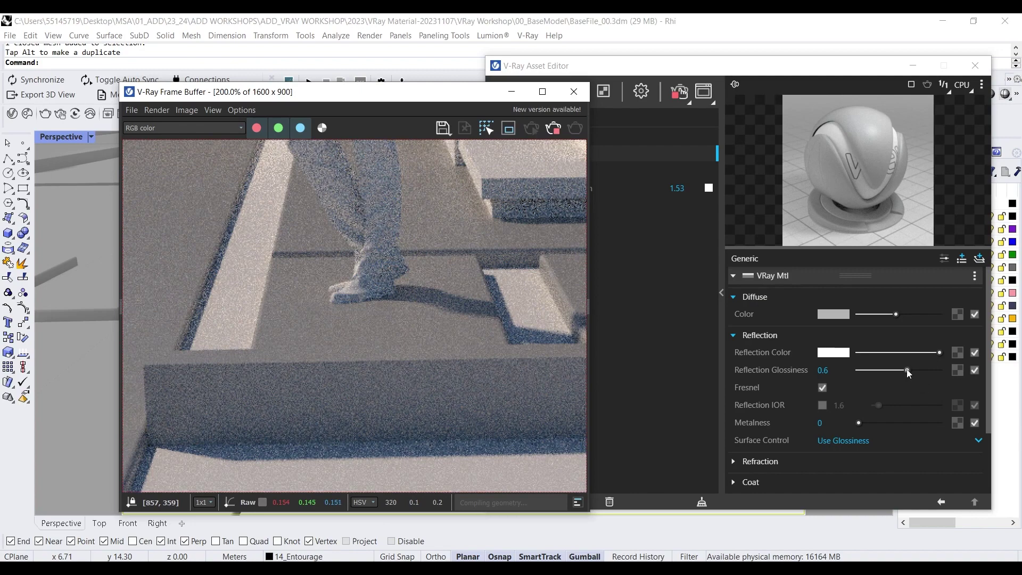
pyautogui.moveTo(908, 370); pyautogui.dragTo(962, 378)
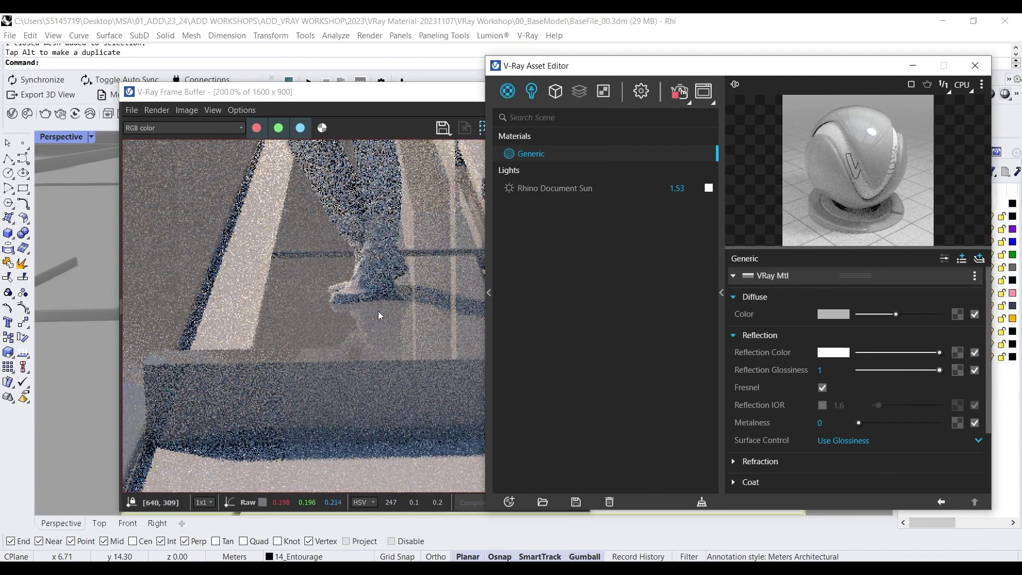
pyautogui.scroll(-2, 350, 297)
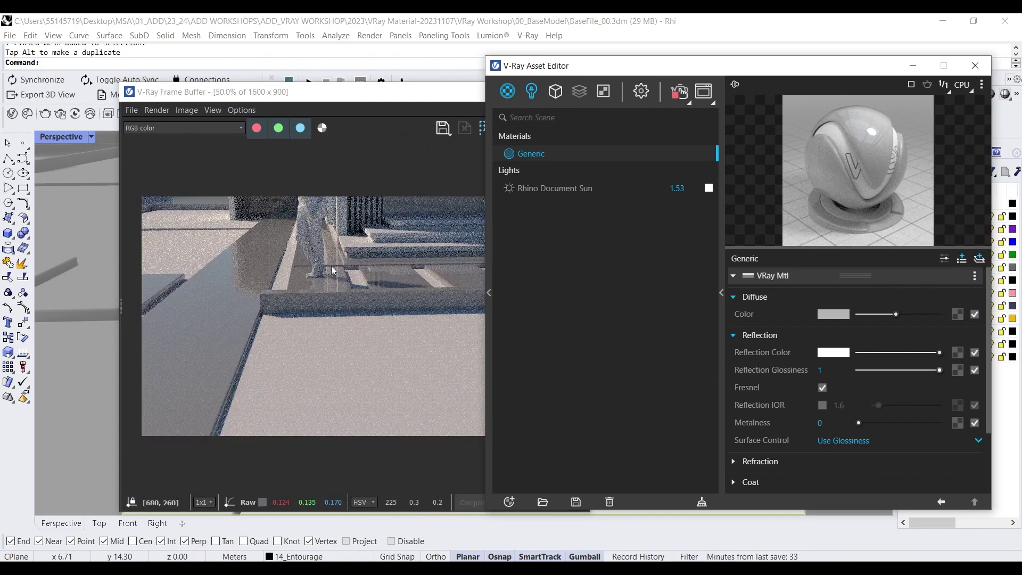
# Step: Darken the Generic material's Reflection Color to light grey and set its Reflection Glossiness to 0.75
pyautogui.moveTo(939, 370); pyautogui.dragTo(916, 353)
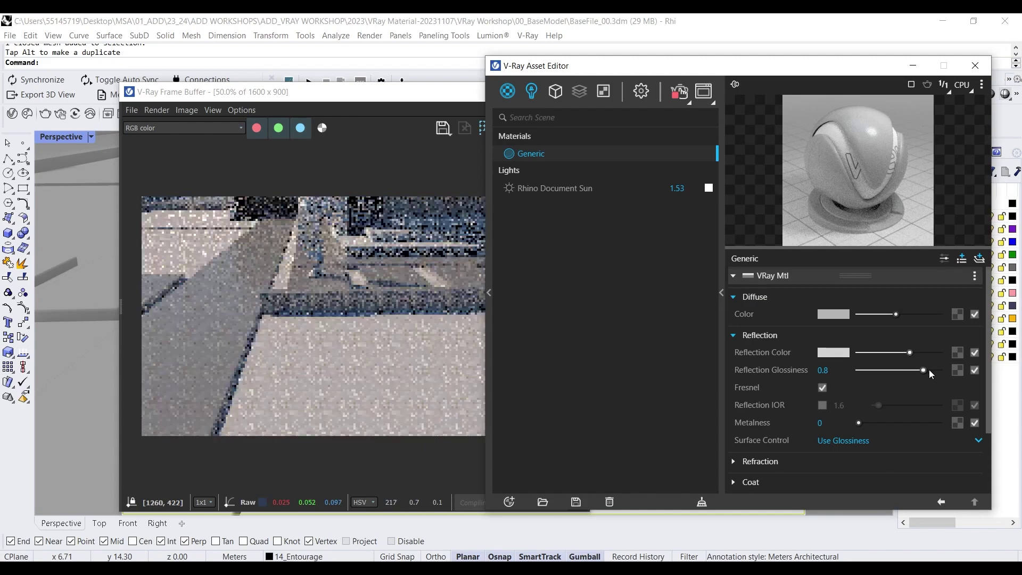
pyautogui.moveTo(924, 370); pyautogui.dragTo(920, 371)
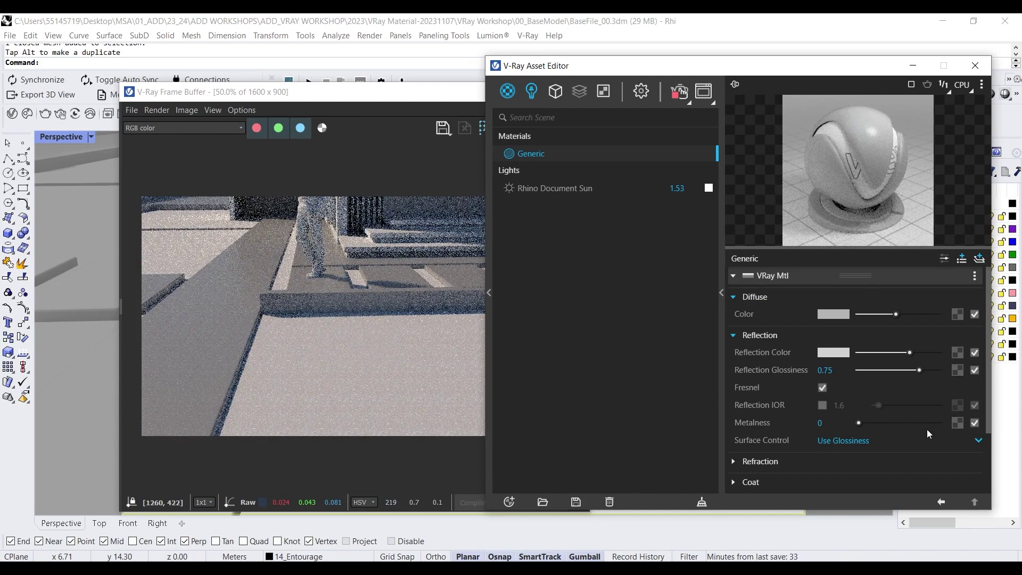
# Step: Try a Metalness of 0.8 on the Generic material with the full render in view, and return it to 0
pyautogui.moveTo(858, 423); pyautogui.dragTo(923, 423)
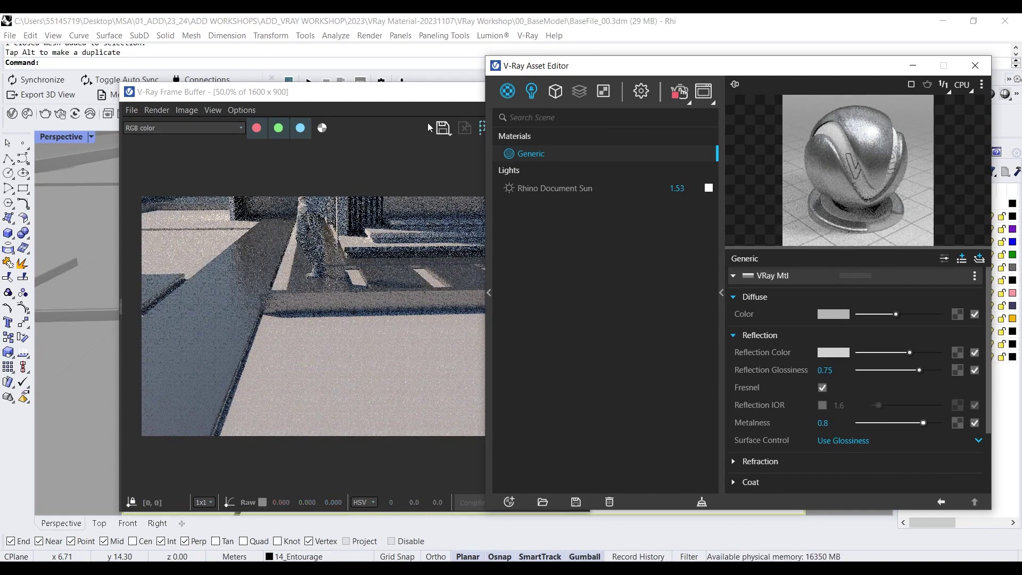
pyautogui.moveTo(435, 93); pyautogui.dragTo(372, 78)
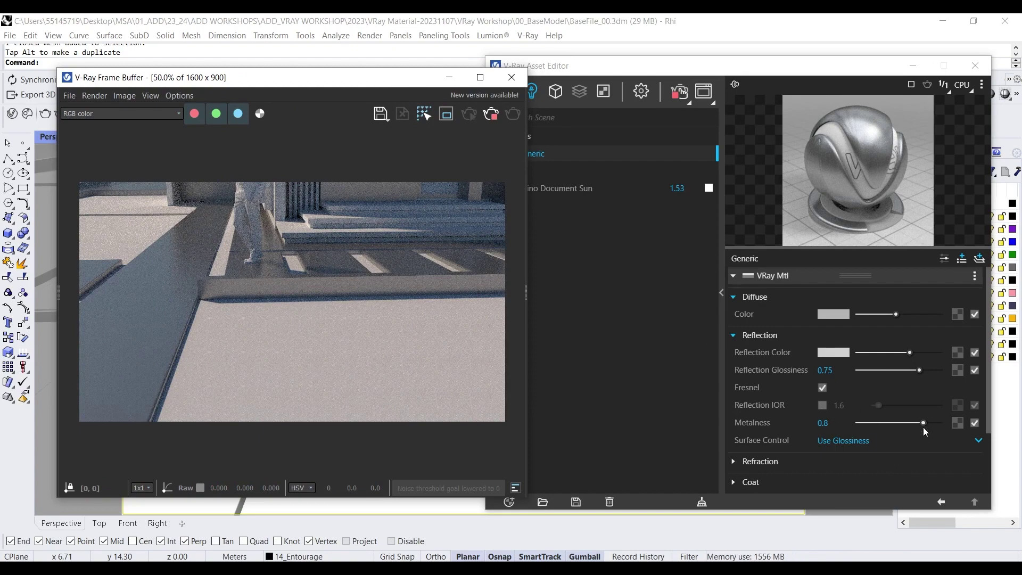
pyautogui.moveTo(923, 424); pyautogui.dragTo(849, 418)
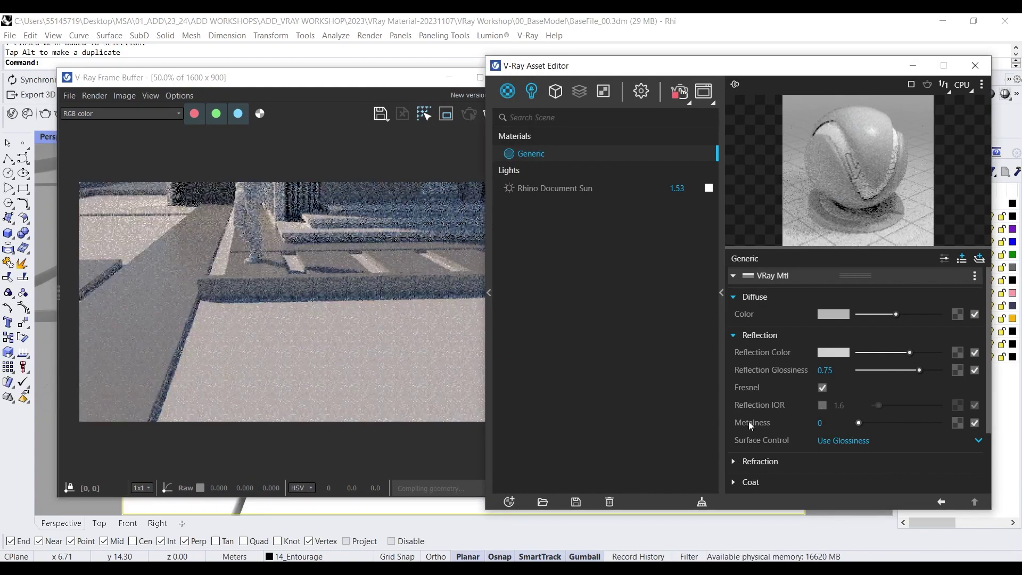
# Step: Try a lower Opacity on the Generic material, restore it to 1 and collapse the Opacity settings
pyautogui.scroll(-2, 777, 389)
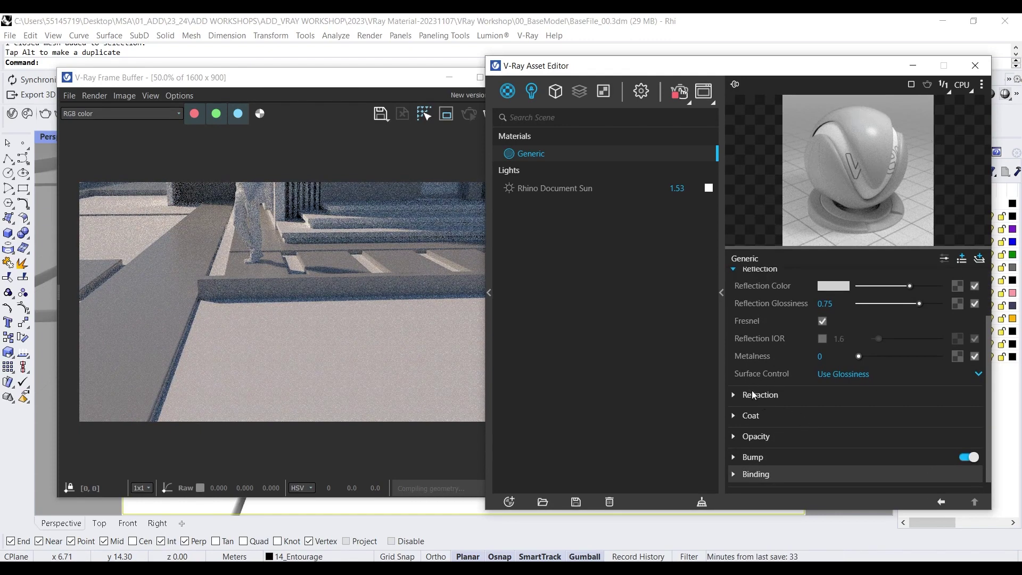
pyautogui.click(770, 437)
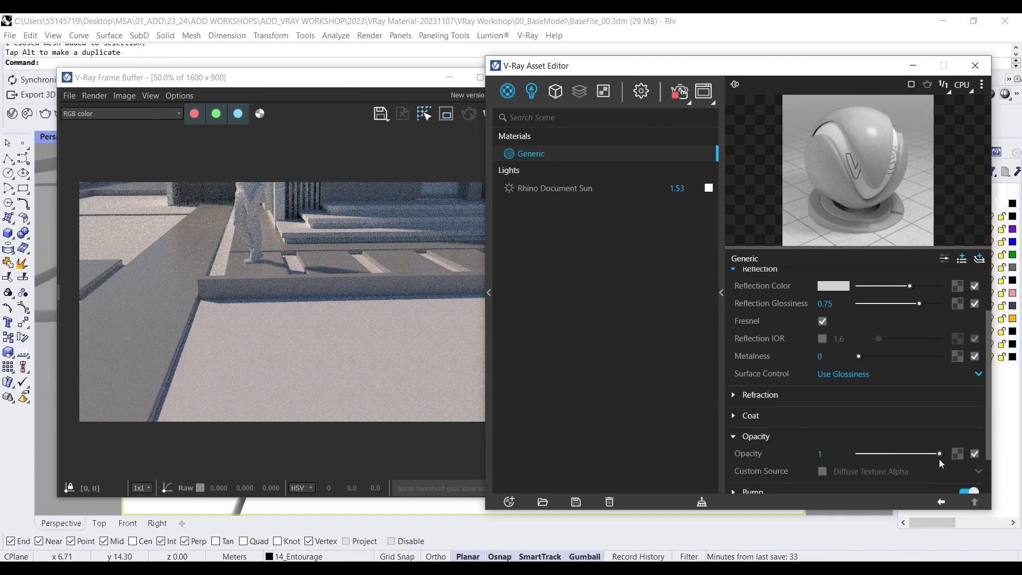
pyautogui.moveTo(911, 455); pyautogui.dragTo(953, 460)
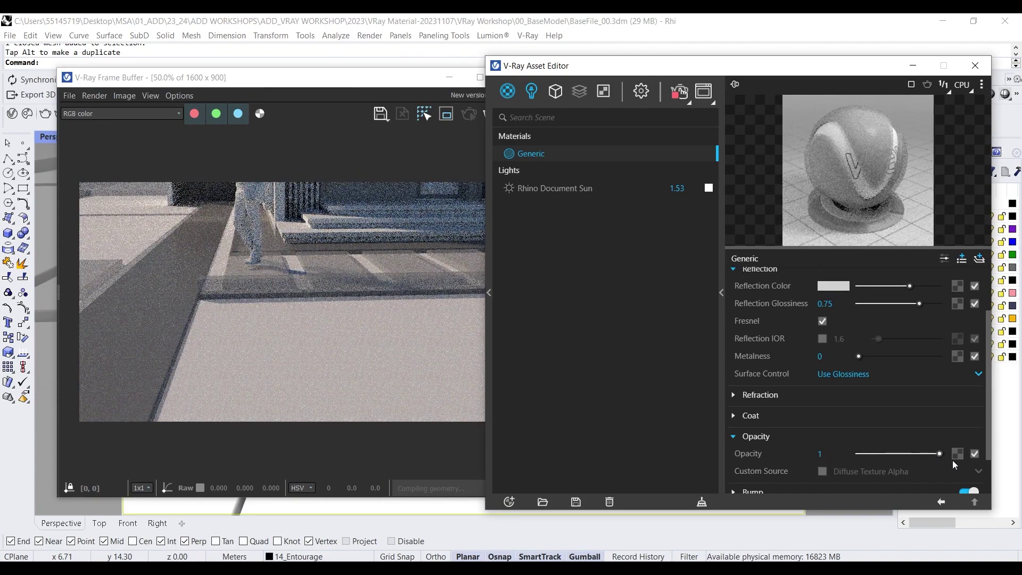
pyautogui.scroll(-2, 796, 456)
pyautogui.click(736, 392)
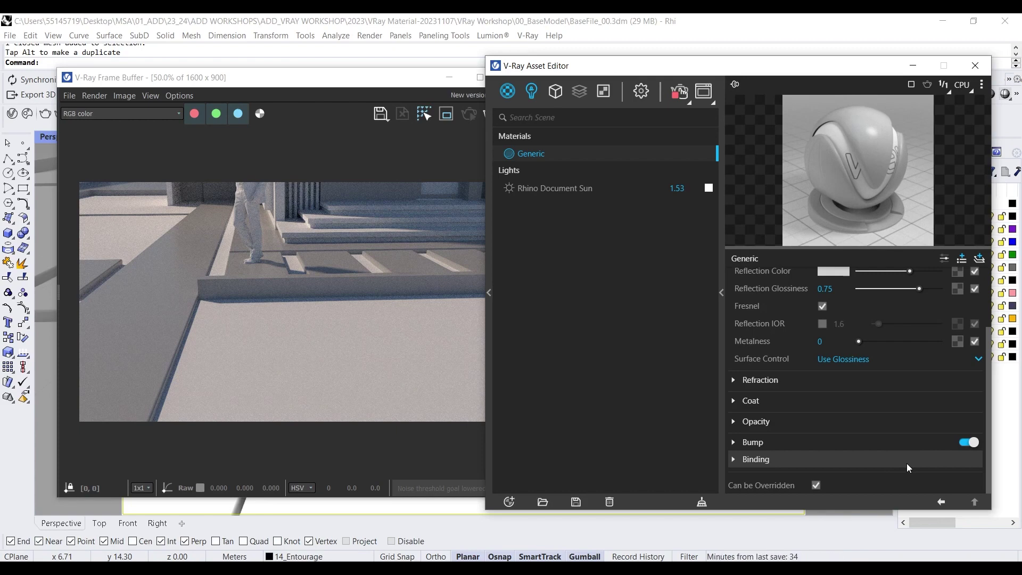
# Step: Show the house and courtyard from an elevated angle in the live render and expand the V-Ray material library
pyautogui.moveTo(825, 65); pyautogui.dragTo(997, 70)
pyautogui.scroll(-8, 613, 290)
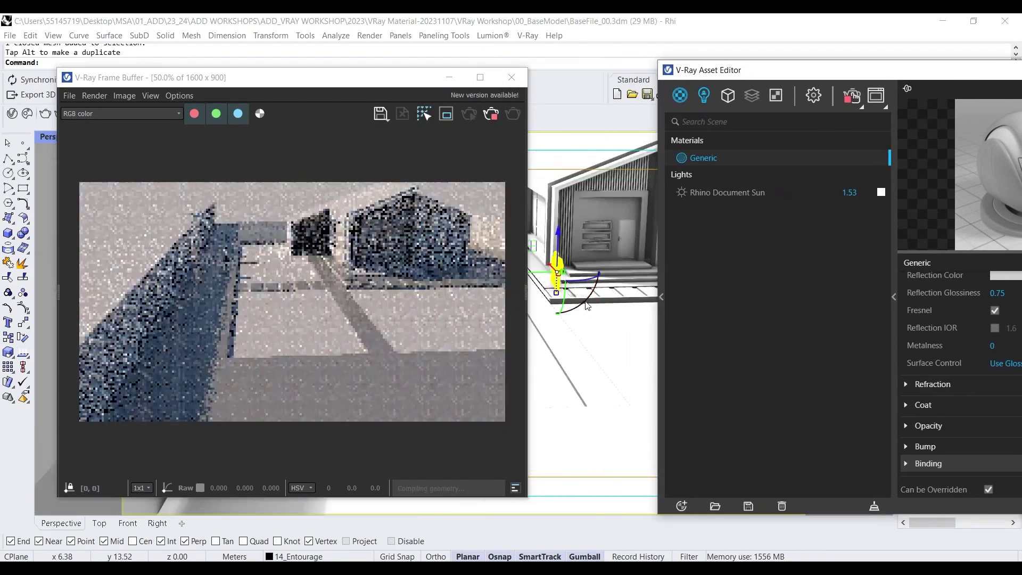
pyautogui.moveTo(612, 291); pyautogui.dragTo(628, 234, button='right')
pyautogui.scroll(6, 600, 256)
pyautogui.scroll(-6, 630, 235)
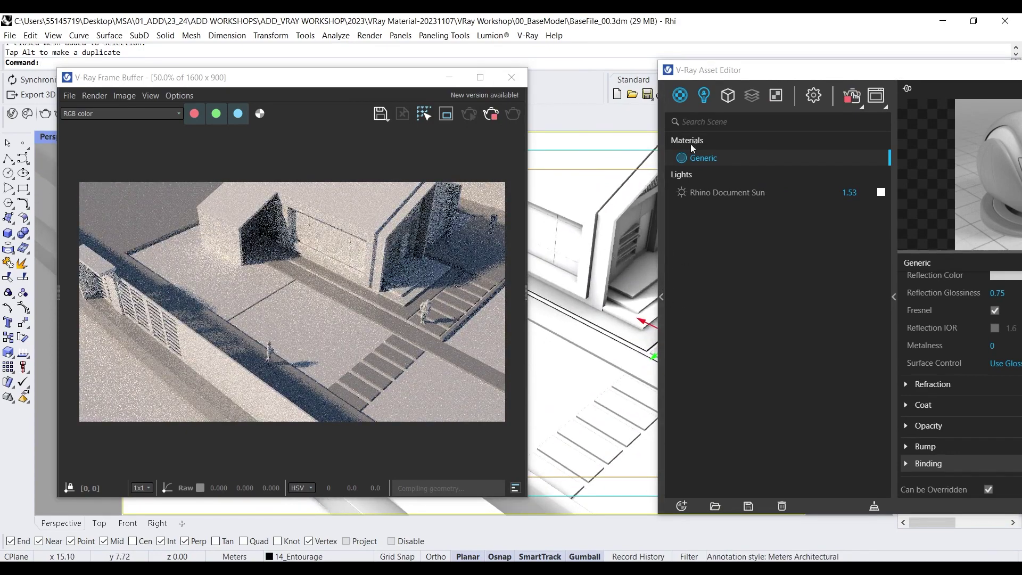
pyautogui.moveTo(724, 75); pyautogui.dragTo(610, 55)
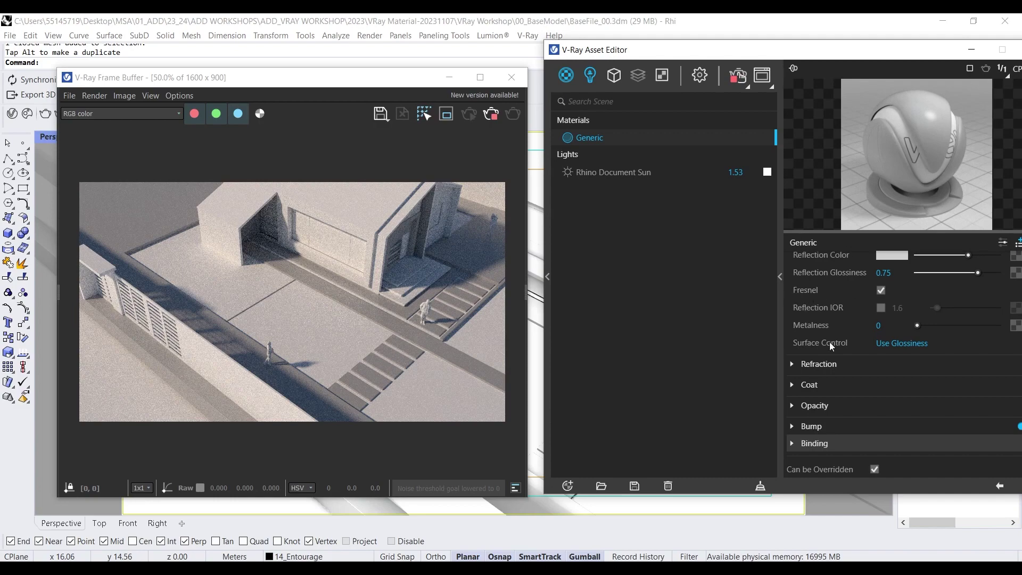
pyautogui.click(547, 277)
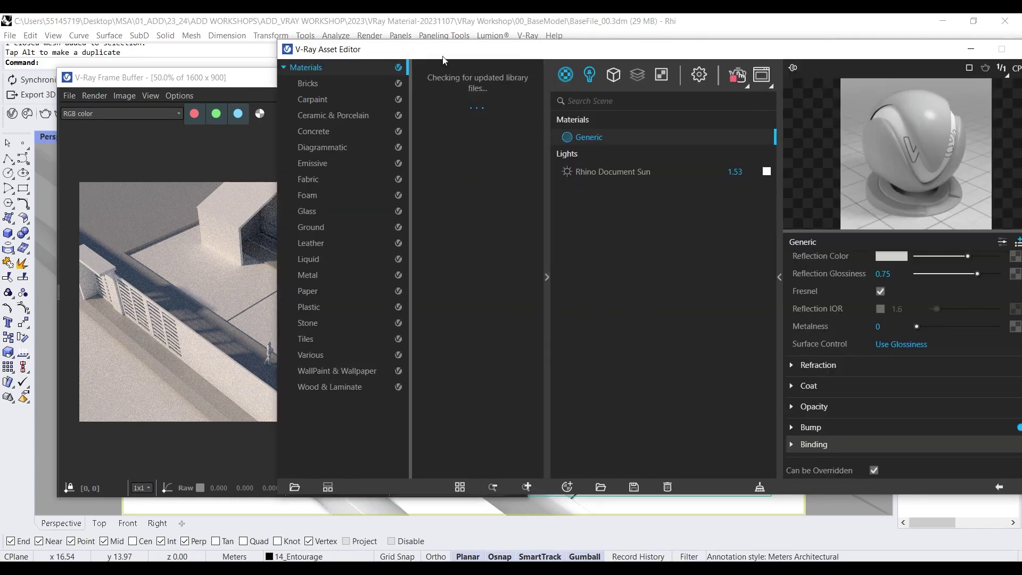
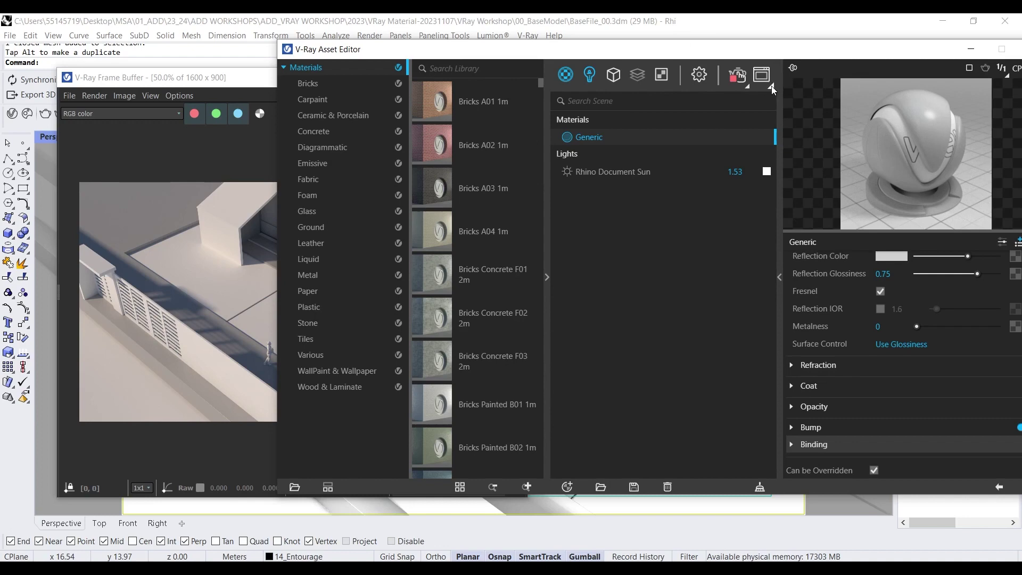
# Step: Open the Chaos Cosmos Browser and download the 1509 Joe 001 Standing model from the People category
pyautogui.click(772, 86)
pyautogui.click(768, 138)
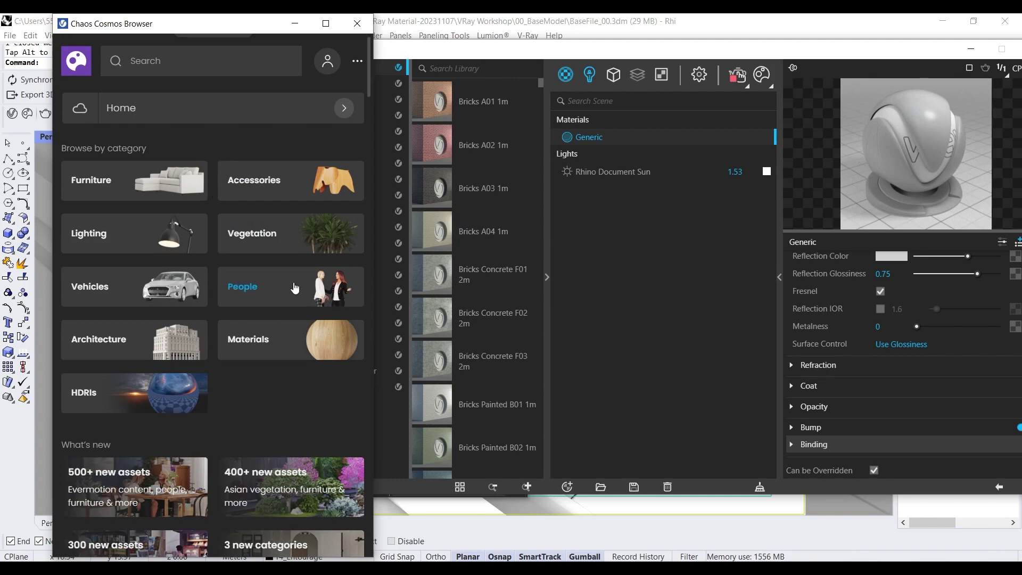
pyautogui.click(296, 292)
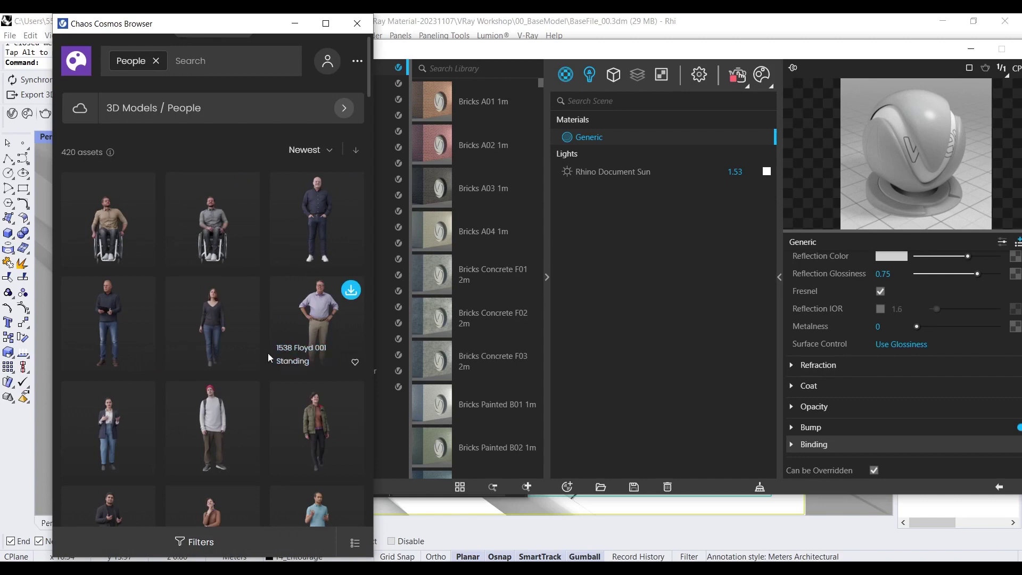
pyautogui.scroll(-3, 175, 235)
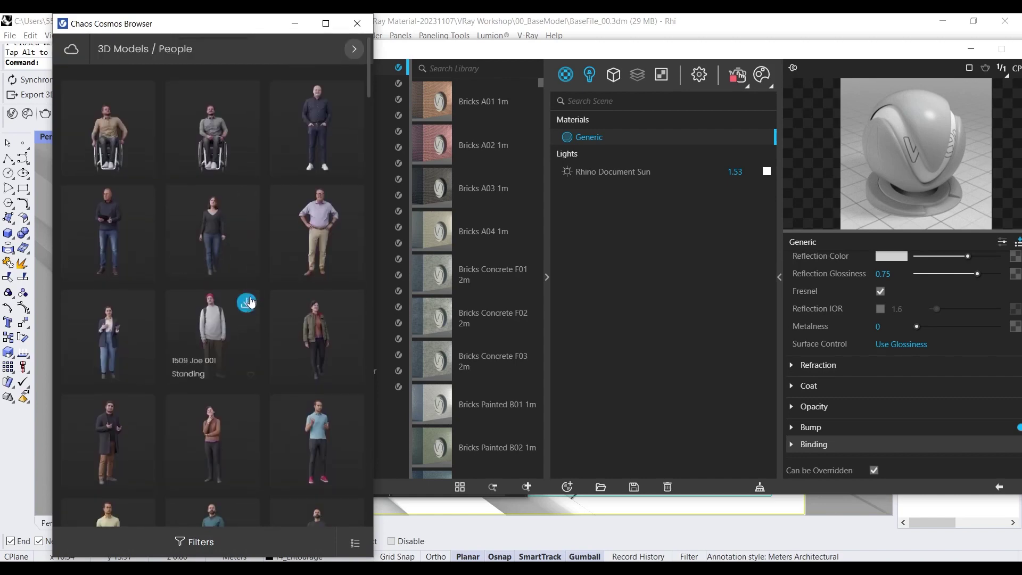
pyautogui.click(245, 302)
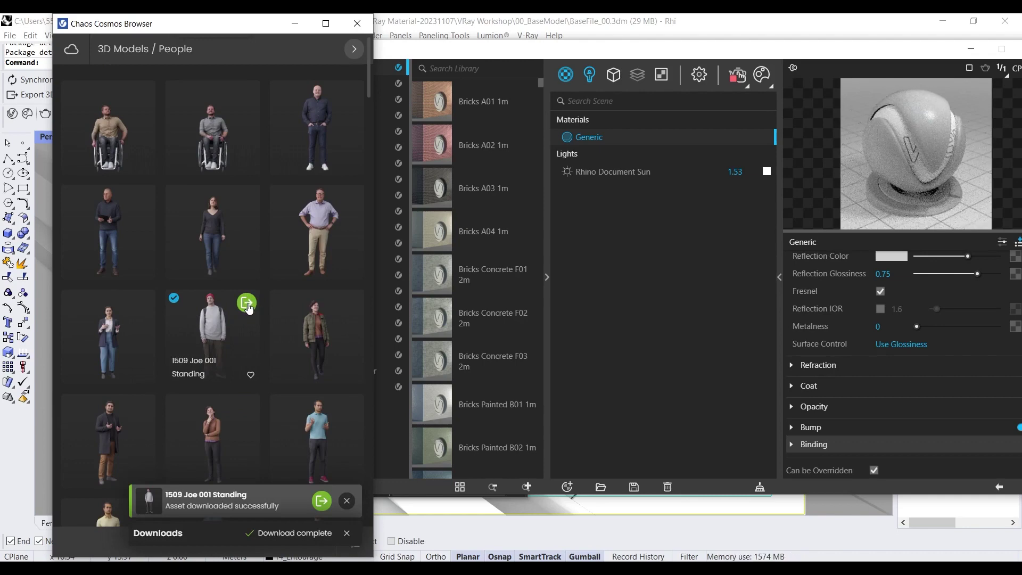
# Step: Import the downloaded standing figure and place one copy at the corner of the paving slabs in front of the house
pyautogui.click(246, 302)
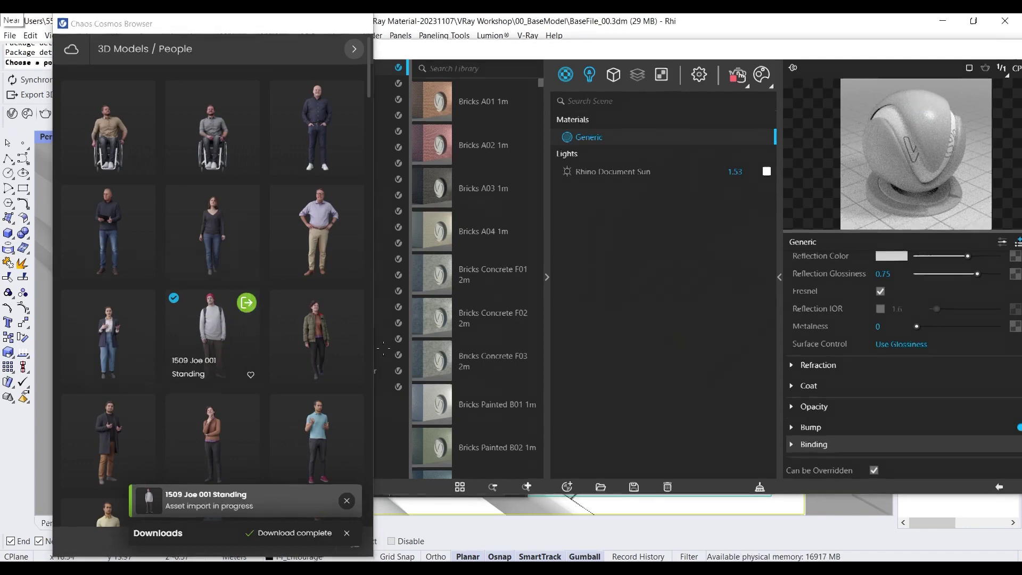
pyautogui.scroll(5, 646, 410)
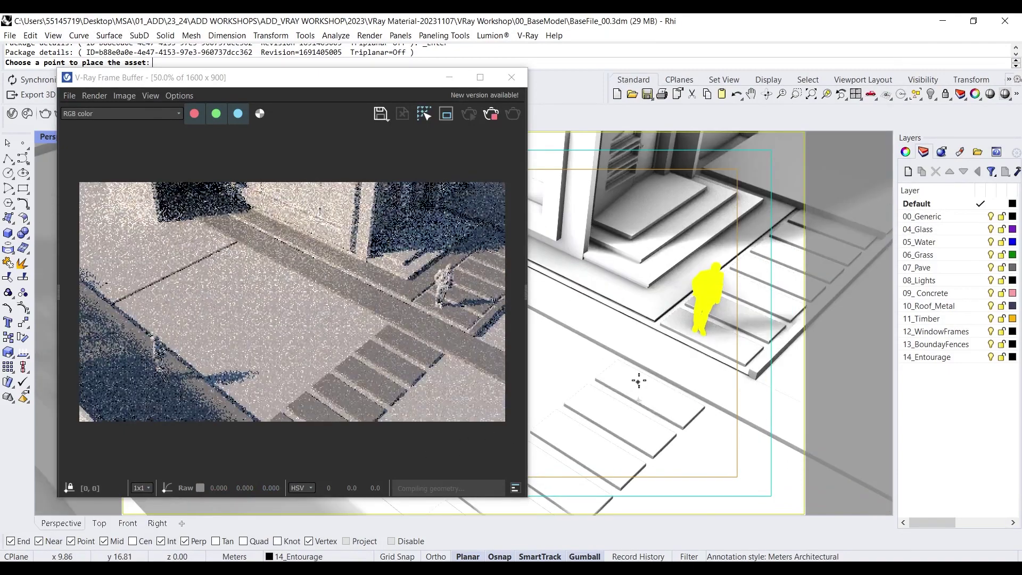
pyautogui.scroll(-2, 643, 377)
pyautogui.click(593, 376)
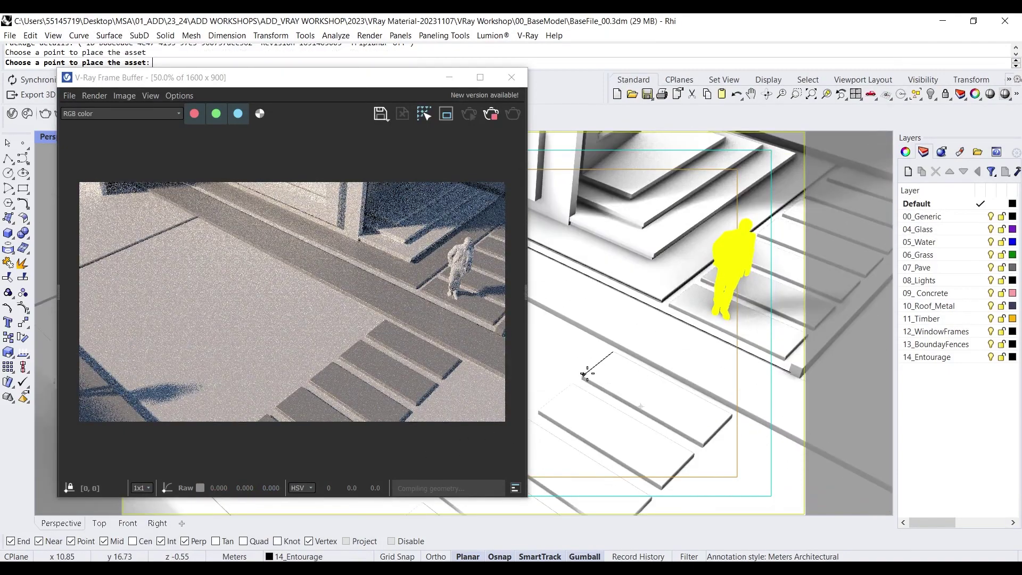
pyautogui.press('Escape')
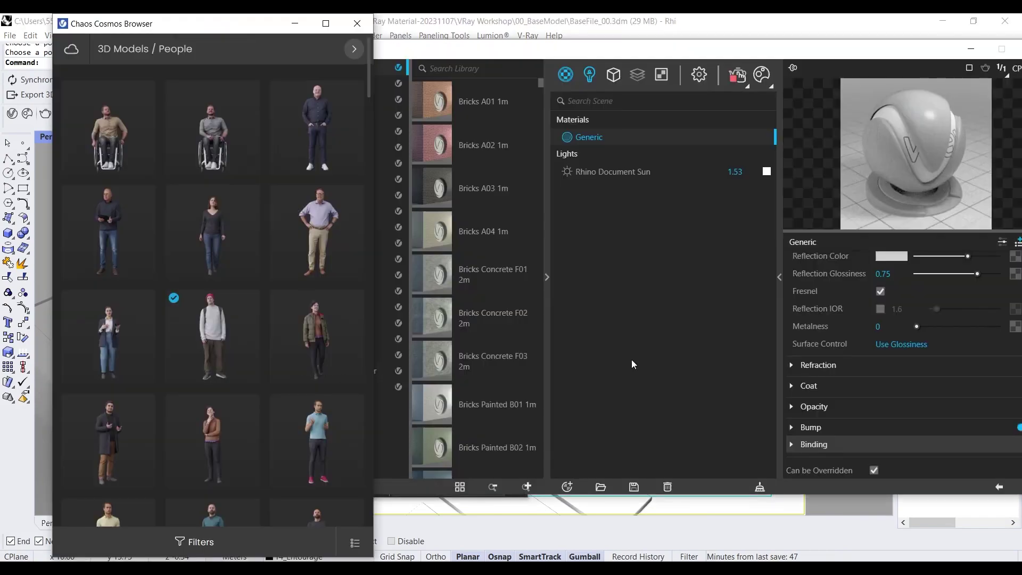
# Step: Move the man with the backpack along the paving slabs, closer to the figure by the entrance steps
pyautogui.moveTo(702, 53); pyautogui.dragTo(820, 404)
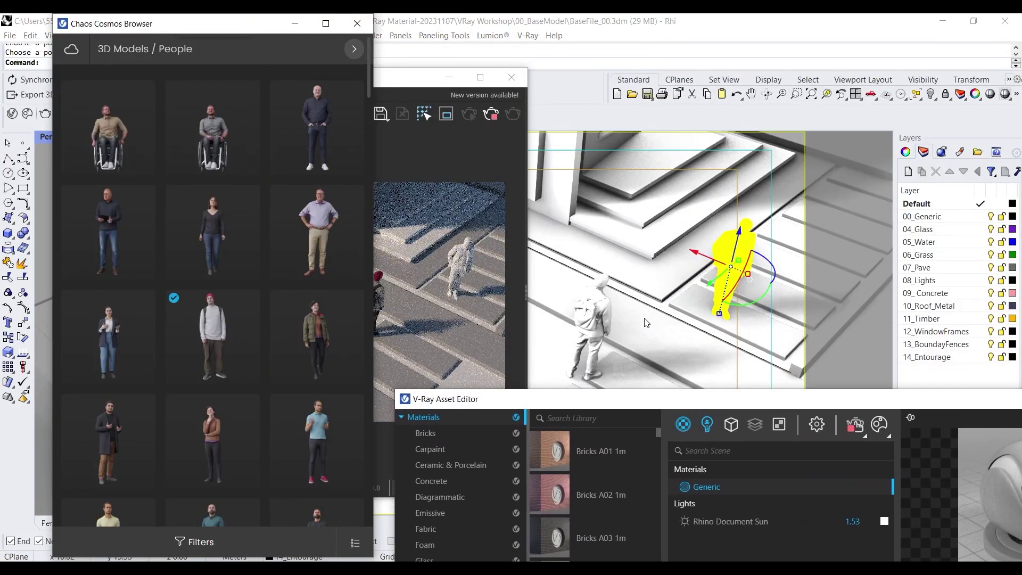
pyautogui.moveTo(638, 314); pyautogui.dragTo(602, 293, button='right')
pyautogui.moveTo(394, 80)
pyautogui.mouseDown()
pyautogui.moveTo(449, 55)
pyautogui.moveTo(392, 68)
pyautogui.mouseUp()
pyautogui.moveTo(543, 219); pyautogui.dragTo(678, 290, button='right')
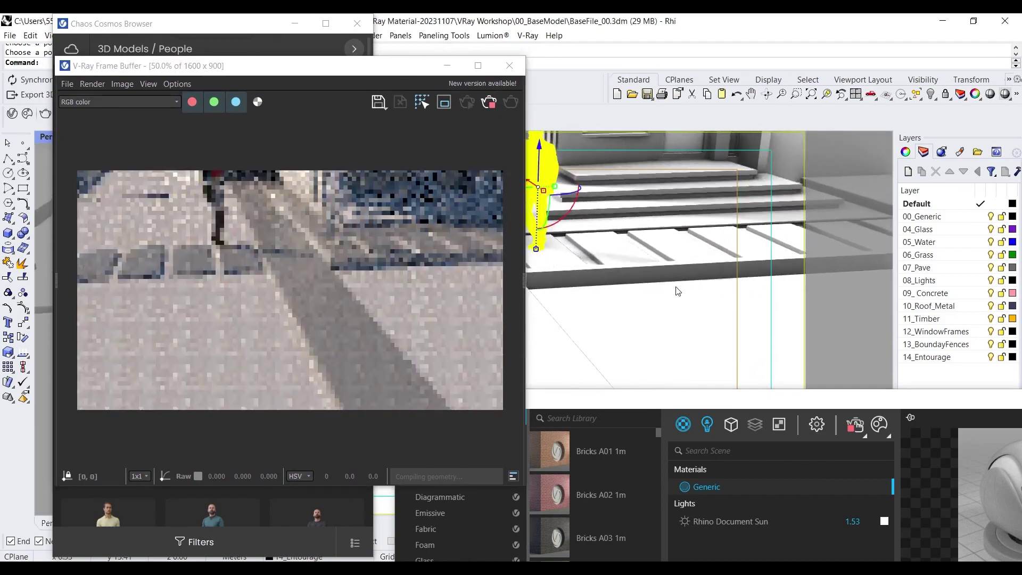
pyautogui.scroll(-7, 678, 290)
pyautogui.scroll(2, 557, 234)
pyautogui.moveTo(556, 234); pyautogui.dragTo(581, 241, button='right')
pyautogui.click(565, 250)
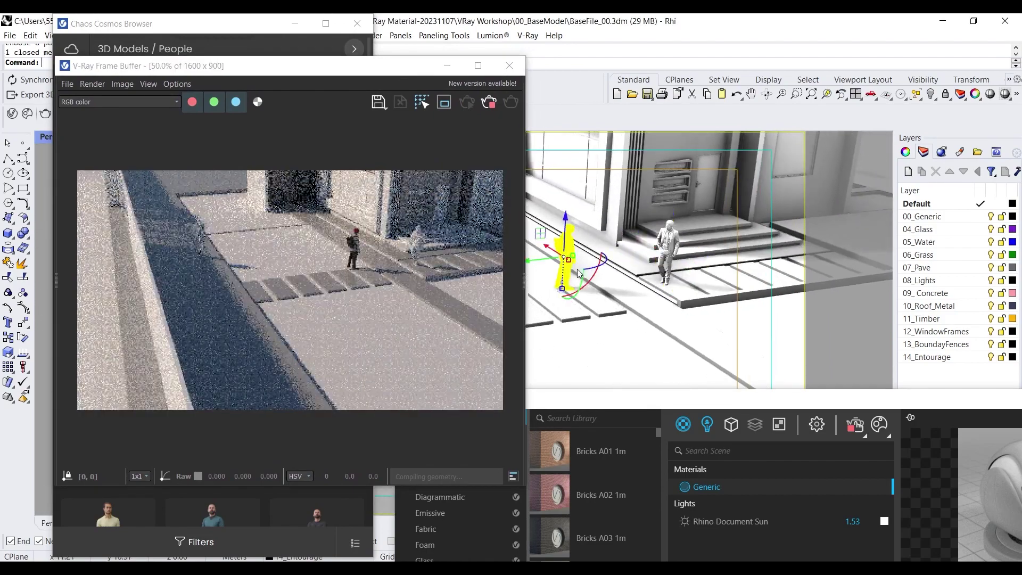
pyautogui.moveTo(542, 250); pyautogui.dragTo(555, 278)
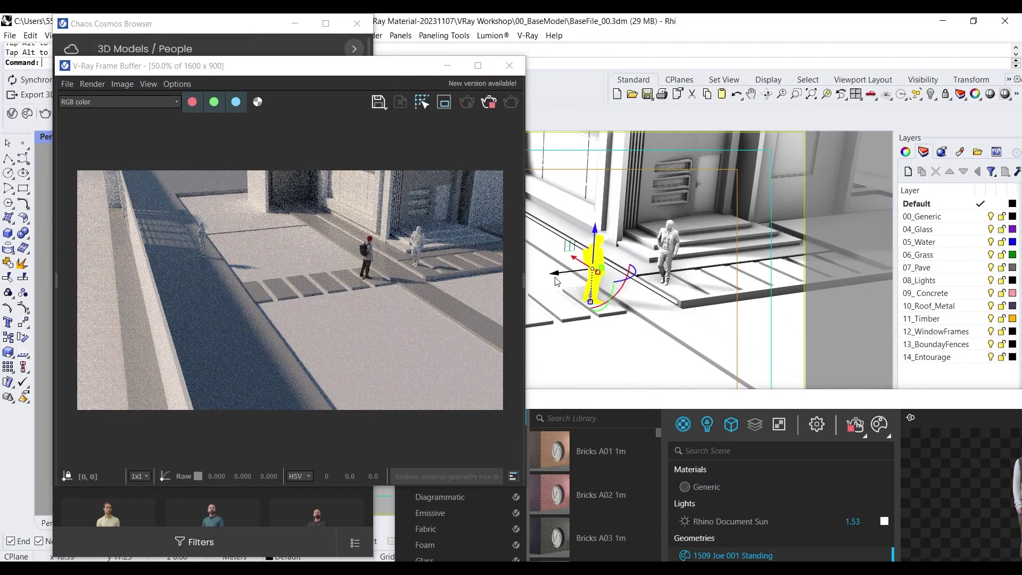
# Step: Set the viewport representation of the 1509 Joe 001 Standing Cosmos asset to Low
pyautogui.moveTo(583, 283); pyautogui.dragTo(614, 288, button='right')
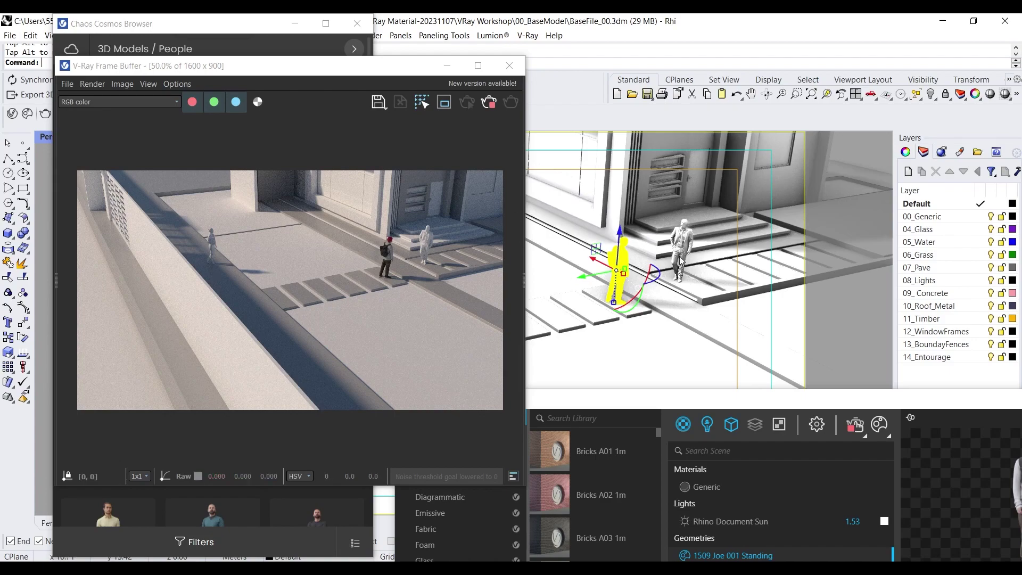
pyautogui.scroll(8, 636, 256)
pyautogui.scroll(6, 639, 253)
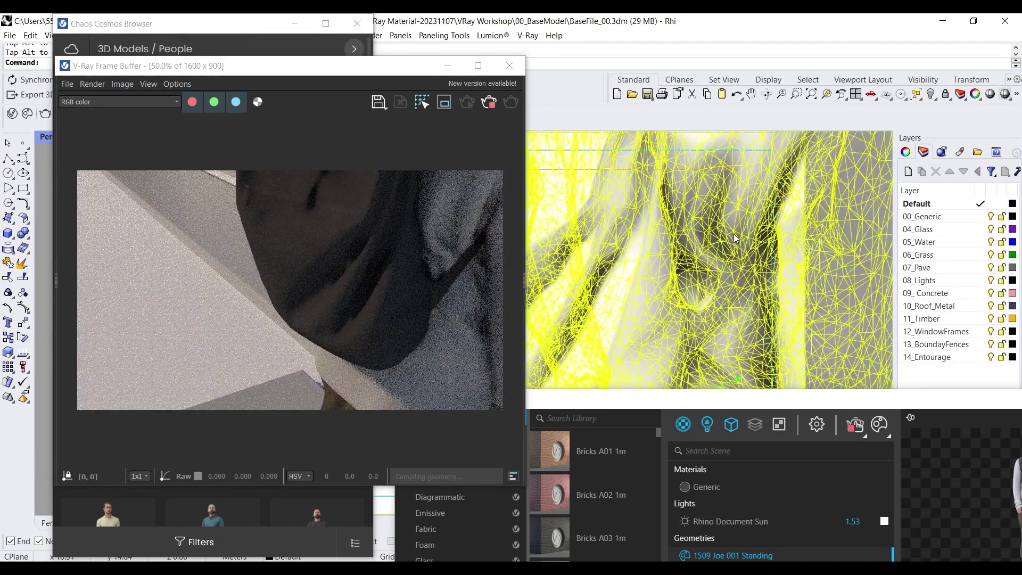
pyautogui.scroll(-10, 741, 235)
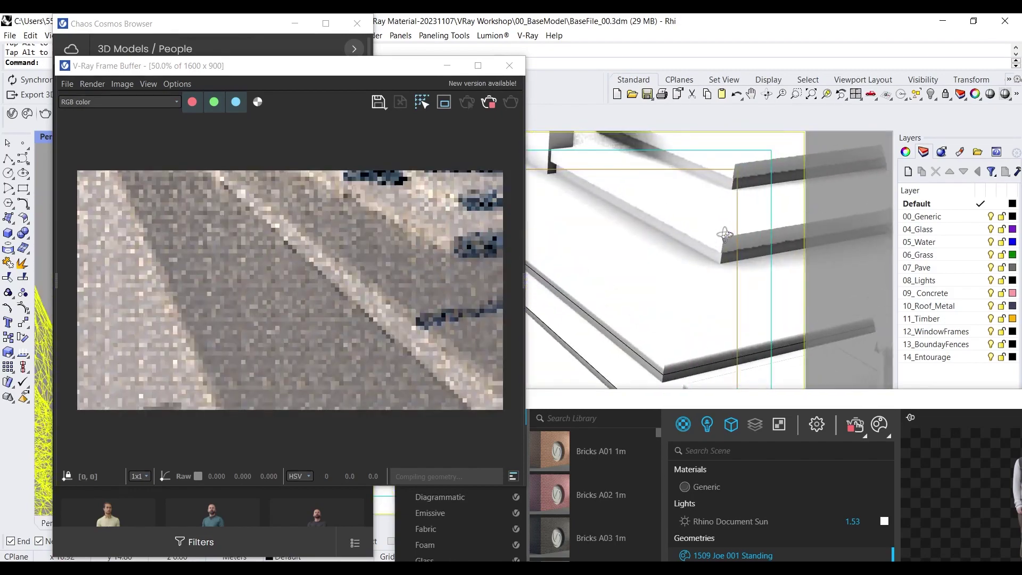
pyautogui.scroll(-4, 722, 261)
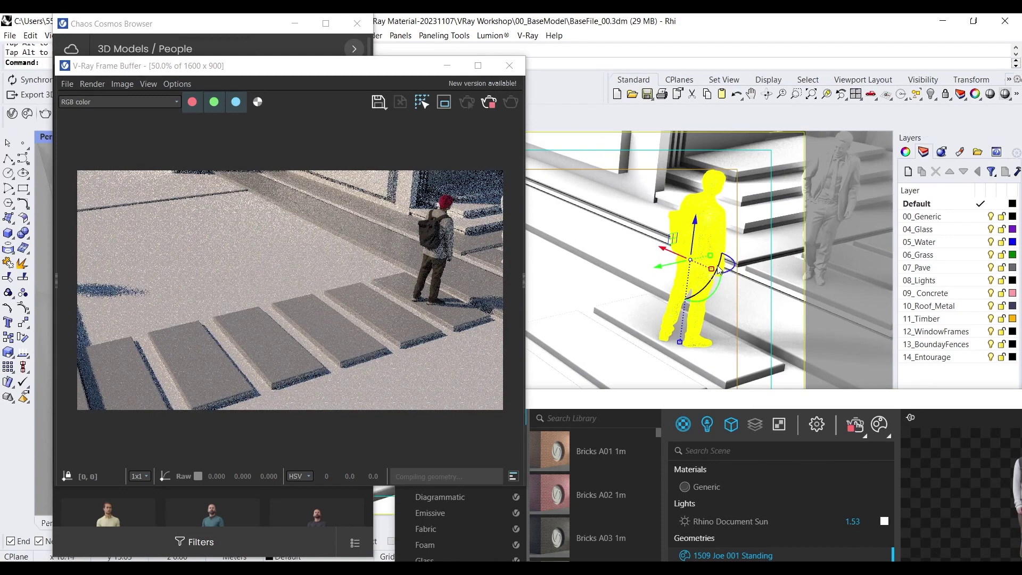
pyautogui.moveTo(695, 403); pyautogui.dragTo(476, 77)
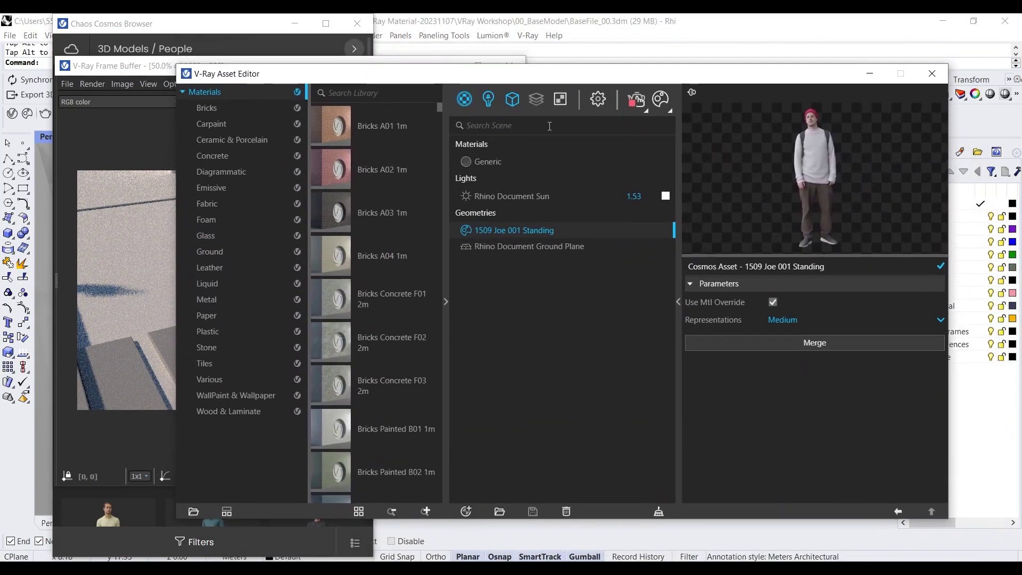
pyautogui.click(508, 107)
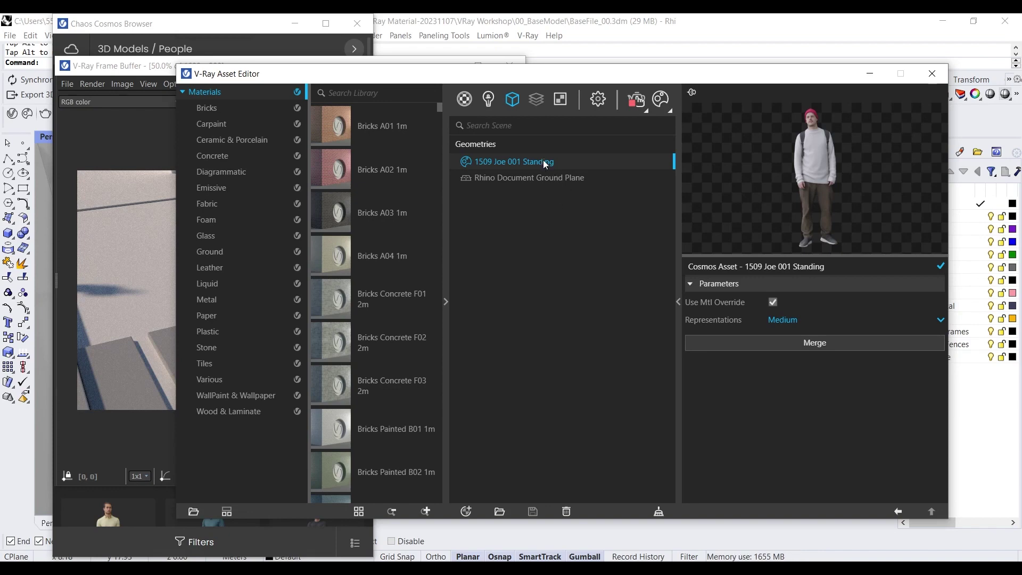
pyautogui.click(795, 322)
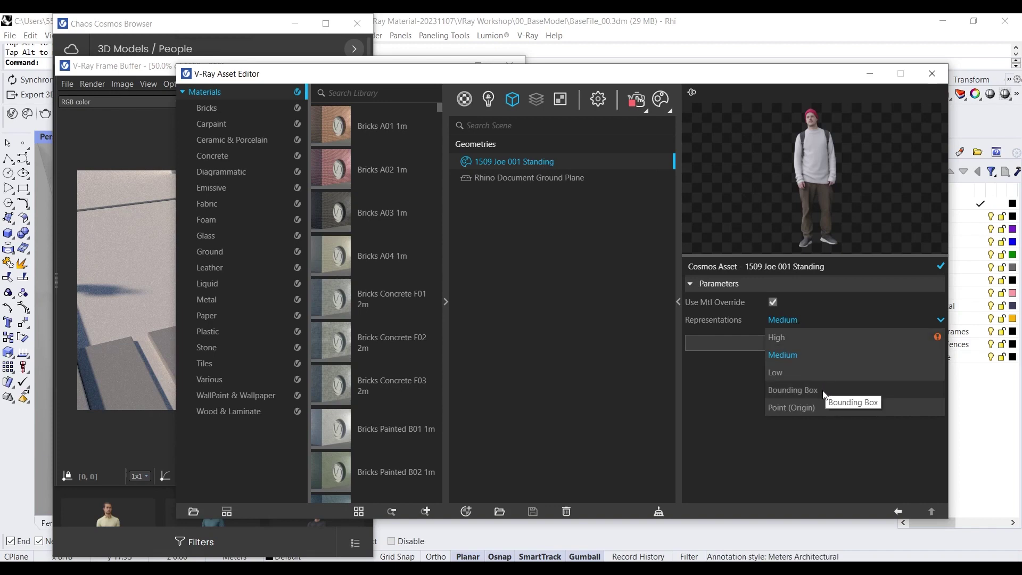
pyautogui.click(800, 376)
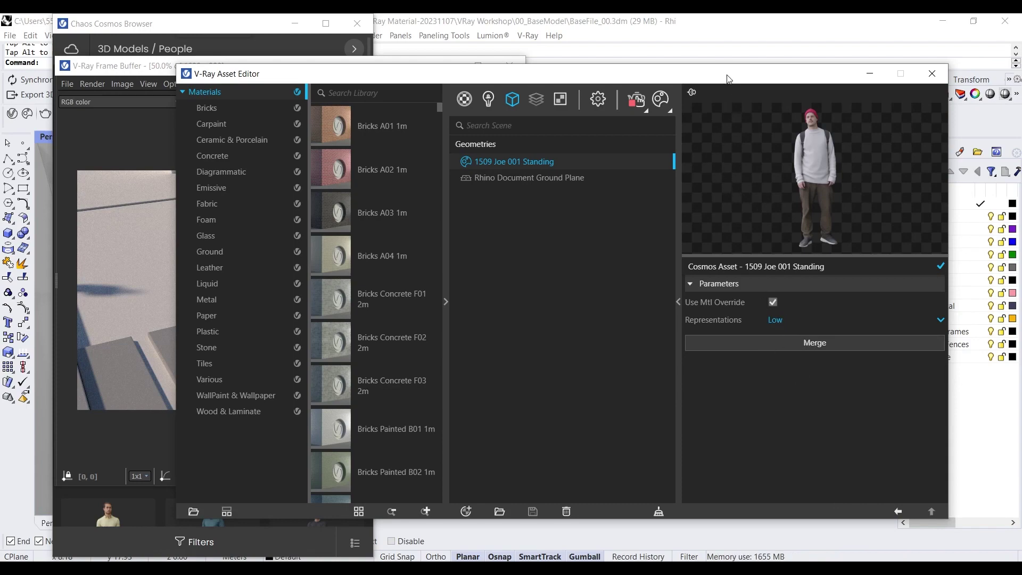
# Step: Inspect the figure's mesh in the viewport and set the 1509 Joe 001 Standing asset's representation to Bounding Box
pyautogui.moveTo(728, 73); pyautogui.dragTo(462, 366)
pyautogui.scroll(5, 692, 256)
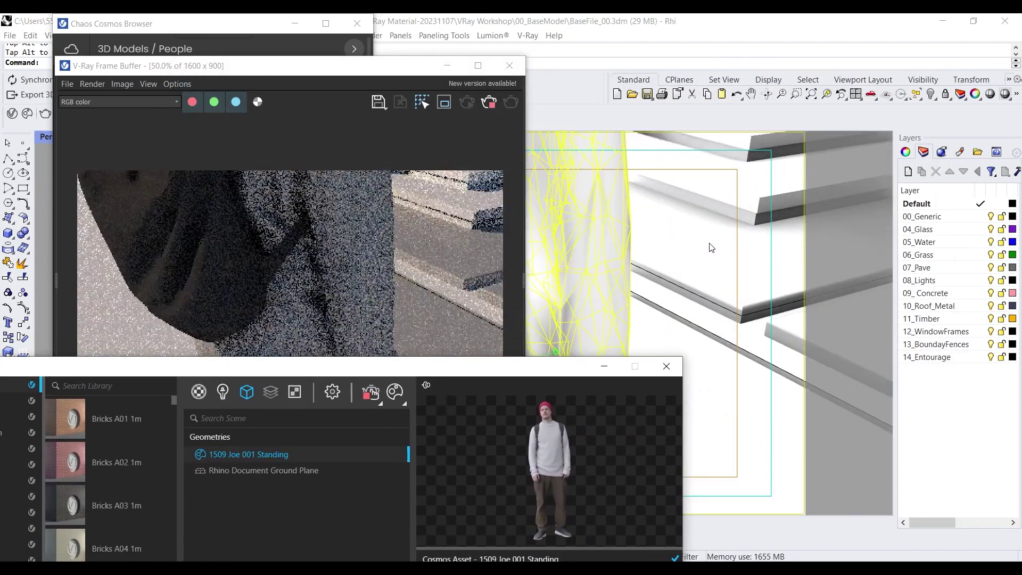
pyautogui.scroll(-3, 703, 247)
pyautogui.scroll(5, 666, 243)
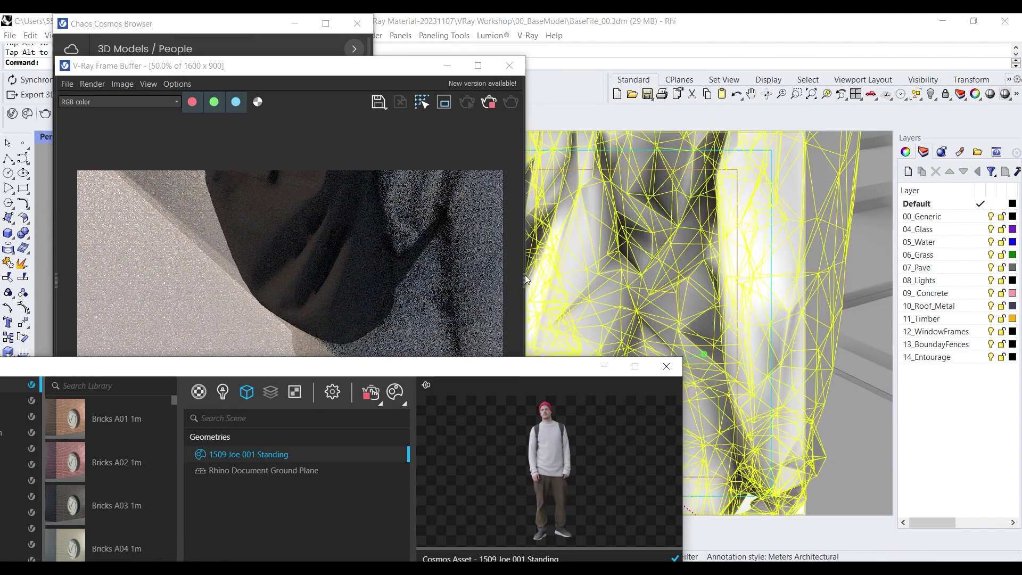
pyautogui.moveTo(445, 377); pyautogui.dragTo(509, 103)
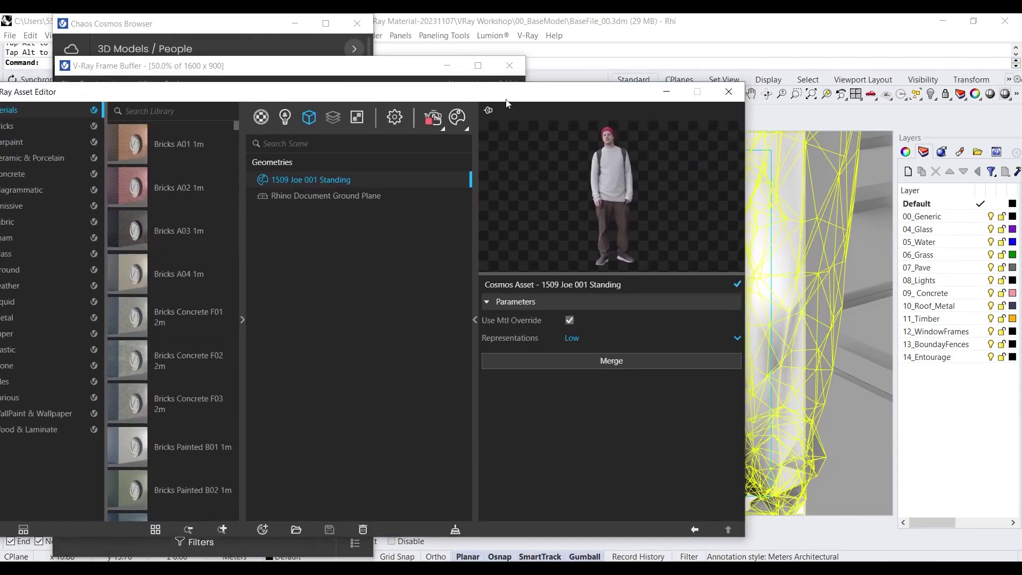
pyautogui.click(584, 339)
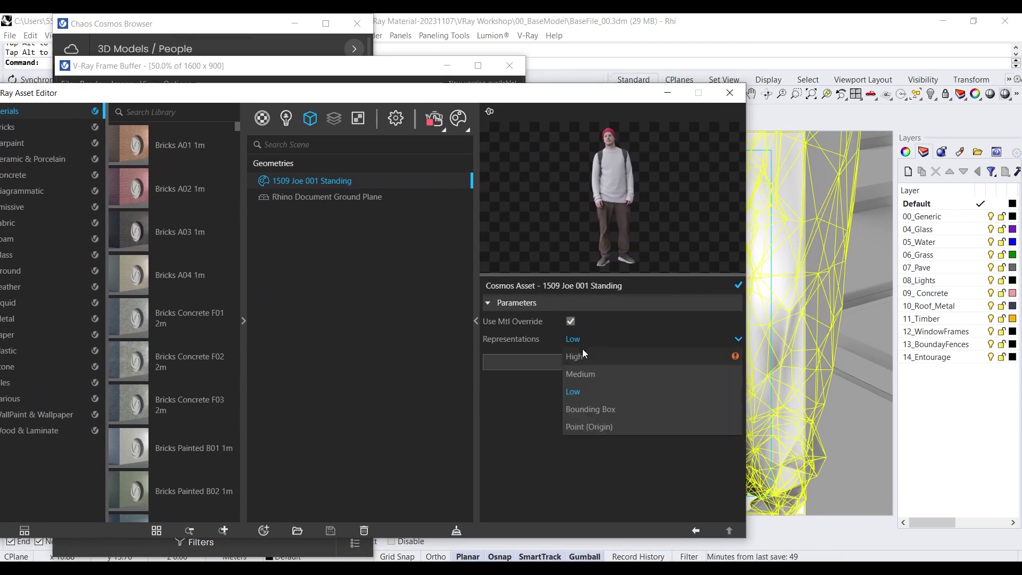
pyautogui.click(615, 410)
pyautogui.moveTo(539, 94); pyautogui.dragTo(441, 312)
pyautogui.moveTo(568, 230); pyautogui.dragTo(644, 276, button='right')
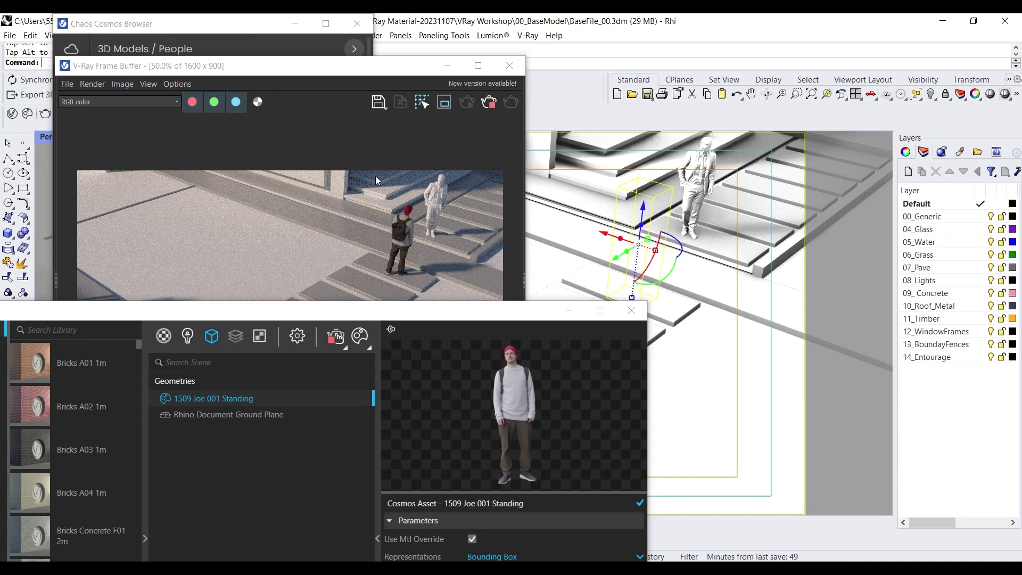
# Step: Try stretching the backpack man's bounding box along its red axis and undo the scaling
pyautogui.moveTo(435, 325); pyautogui.dragTo(365, 231)
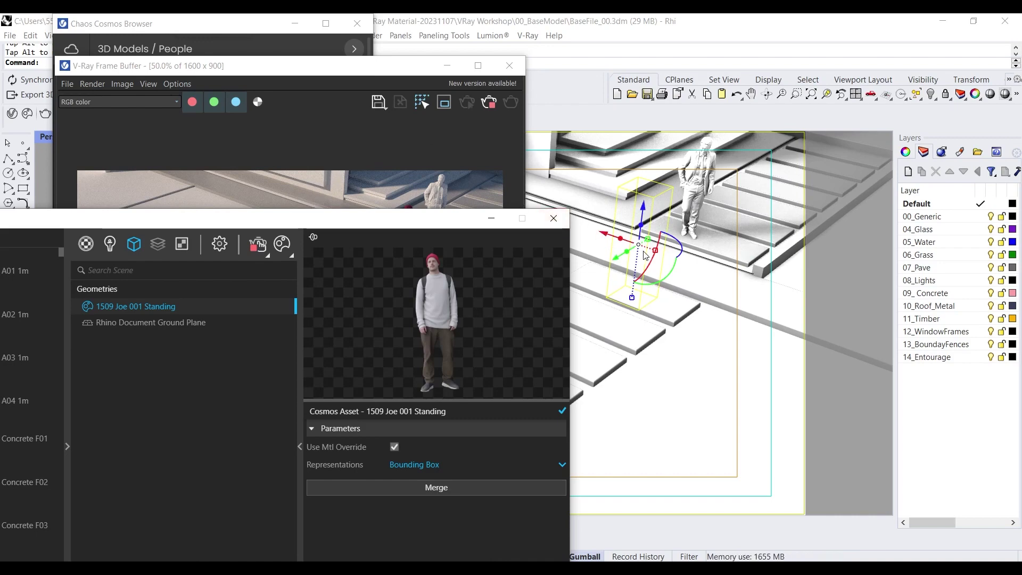
pyautogui.moveTo(658, 257); pyautogui.dragTo(690, 262)
pyautogui.moveTo(412, 226); pyautogui.dragTo(426, 364)
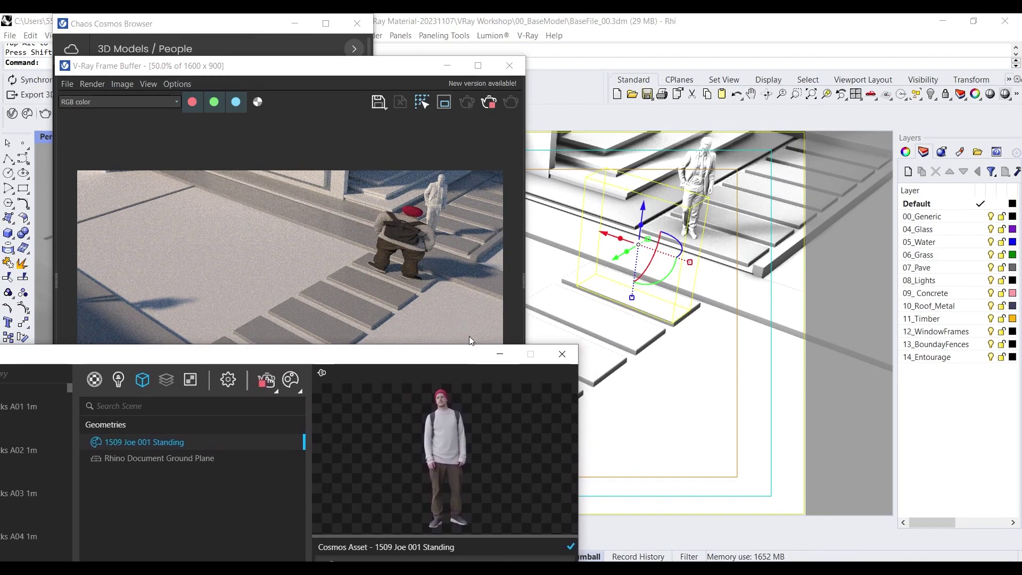
pyautogui.hotkey('ctrl', 'z')
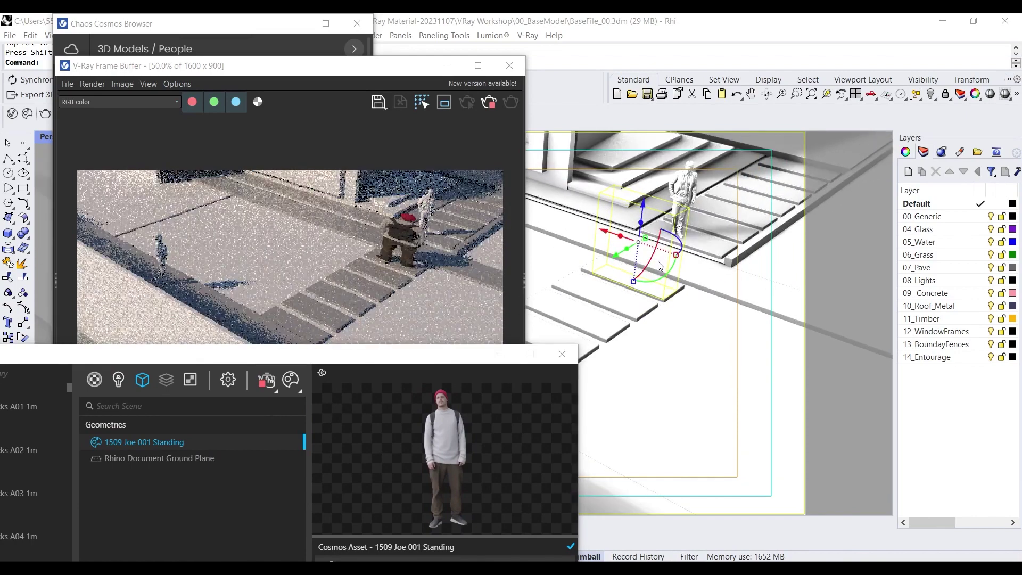
pyautogui.moveTo(667, 273); pyautogui.dragTo(643, 266, button='right')
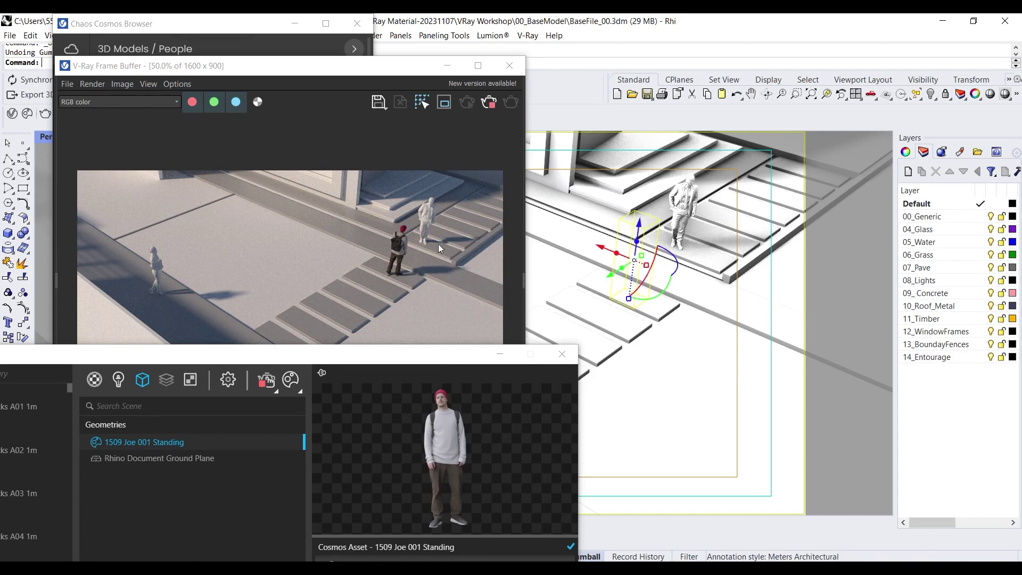
# Step: Examine the rendered man with the backpack and the plain white figure up close in the frame buffer
pyautogui.scroll(2, 397, 264)
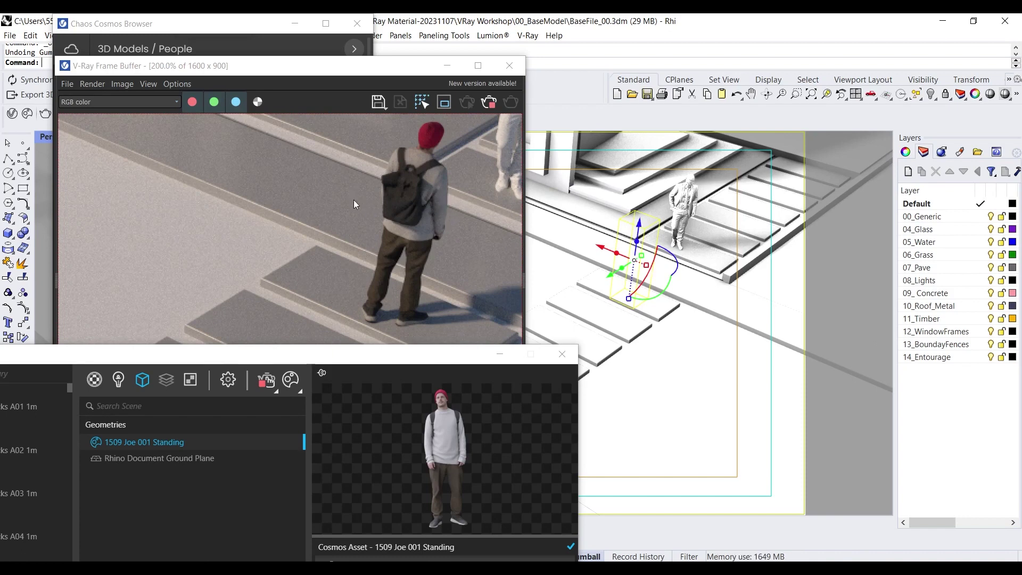
pyautogui.scroll(-1, 362, 199)
pyautogui.scroll(2, 417, 187)
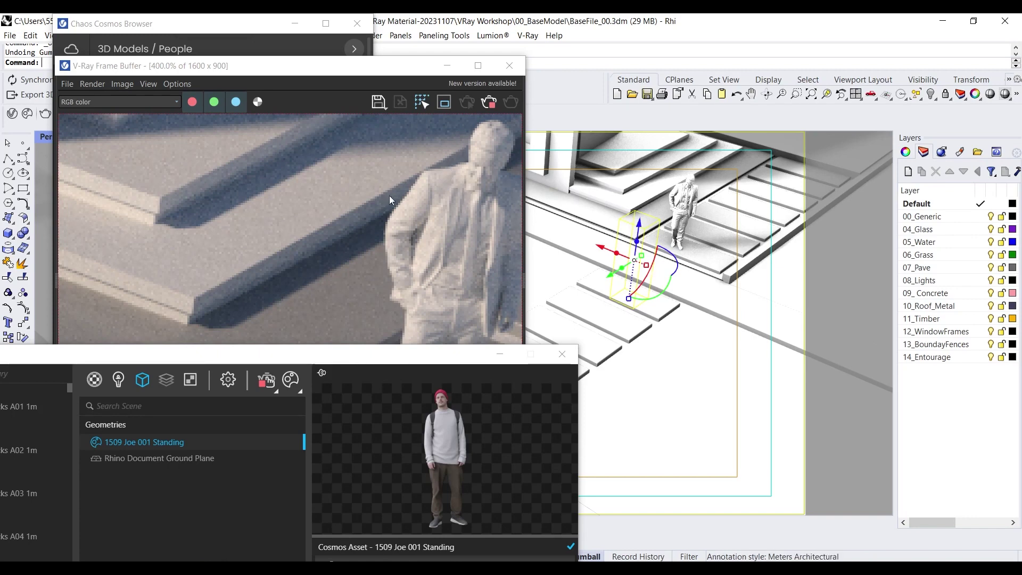
pyautogui.scroll(-3, 334, 239)
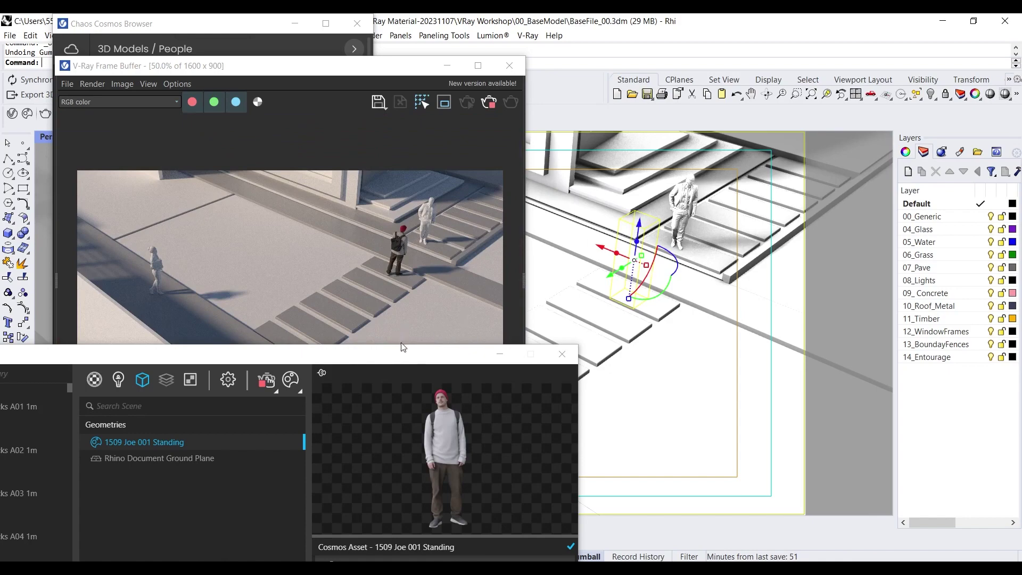
# Step: Add the Bricks A02 1m library material to the scene
pyautogui.moveTo(415, 361); pyautogui.dragTo(722, 110)
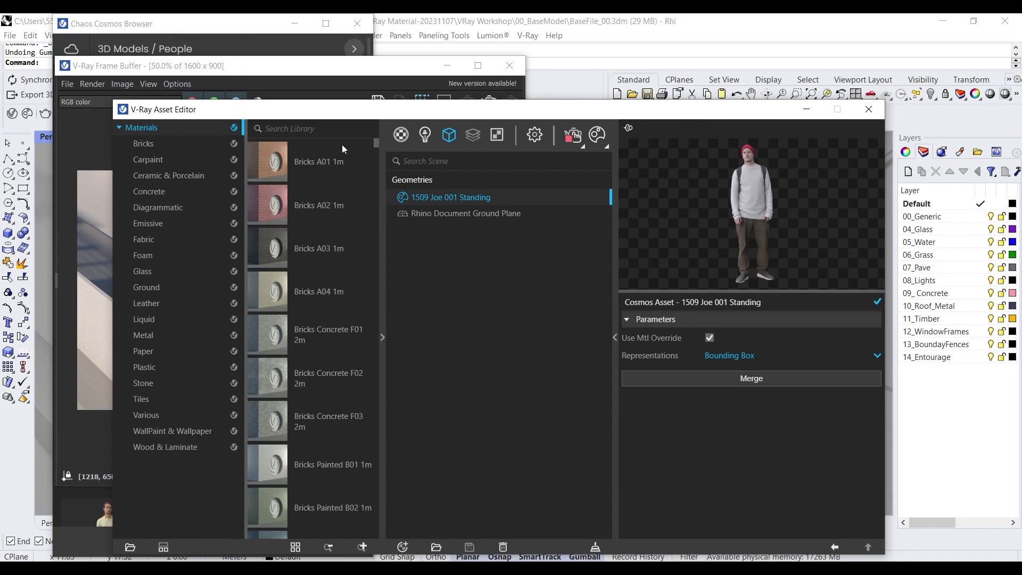
pyautogui.rightClick(319, 203)
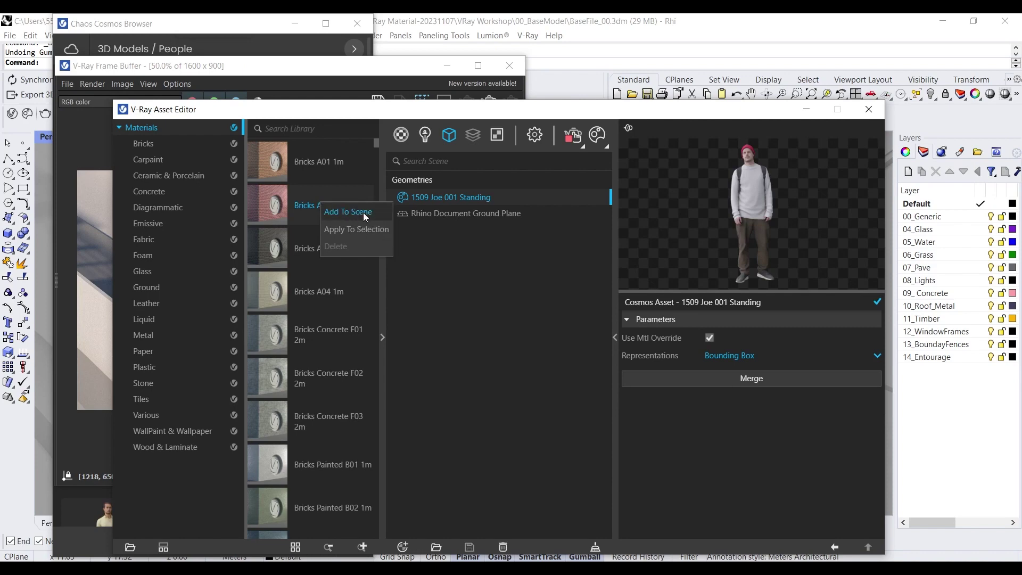
pyautogui.click(377, 216)
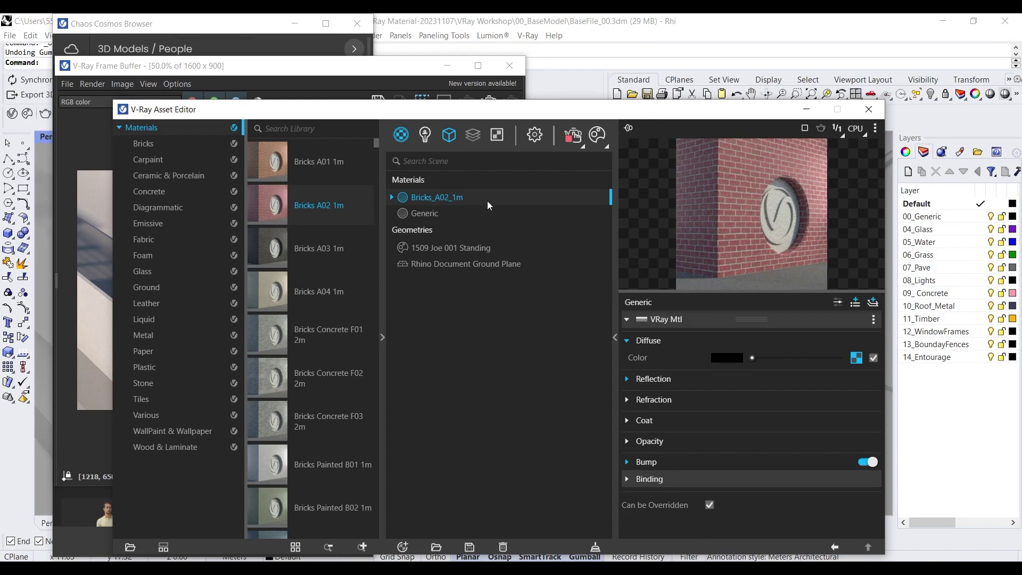
# Step: Apply the Bricks_A02_1m material to the wall meshes around the window on the house's gabled front
pyautogui.moveTo(607, 116); pyautogui.dragTo(354, 108)
pyautogui.scroll(-10, 700, 265)
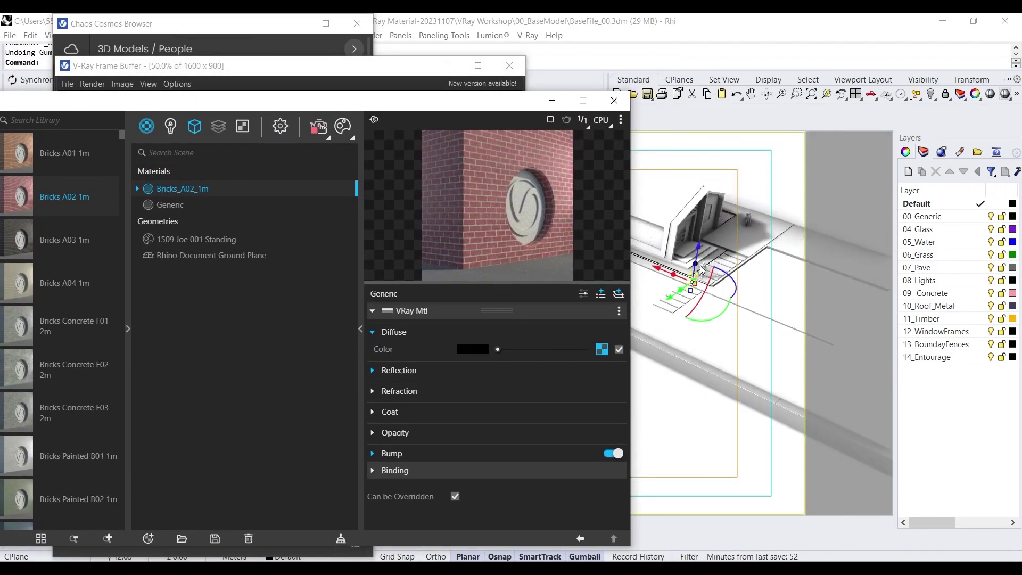
pyautogui.moveTo(705, 256); pyautogui.dragTo(720, 202, button='right')
pyautogui.click(693, 183)
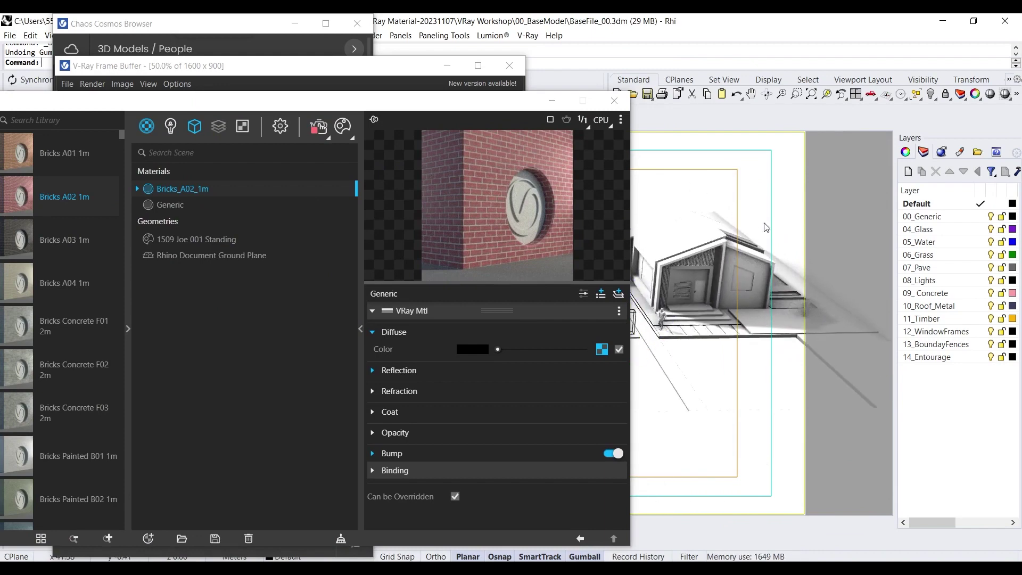
pyautogui.scroll(8, 728, 264)
pyautogui.moveTo(729, 263); pyautogui.dragTo(693, 236, button='right')
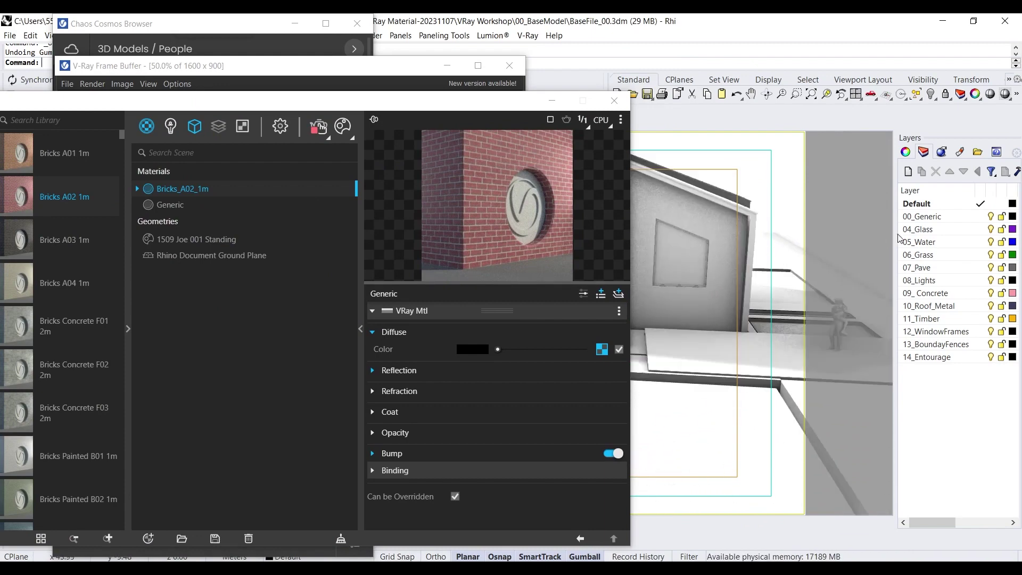
pyautogui.click(993, 297)
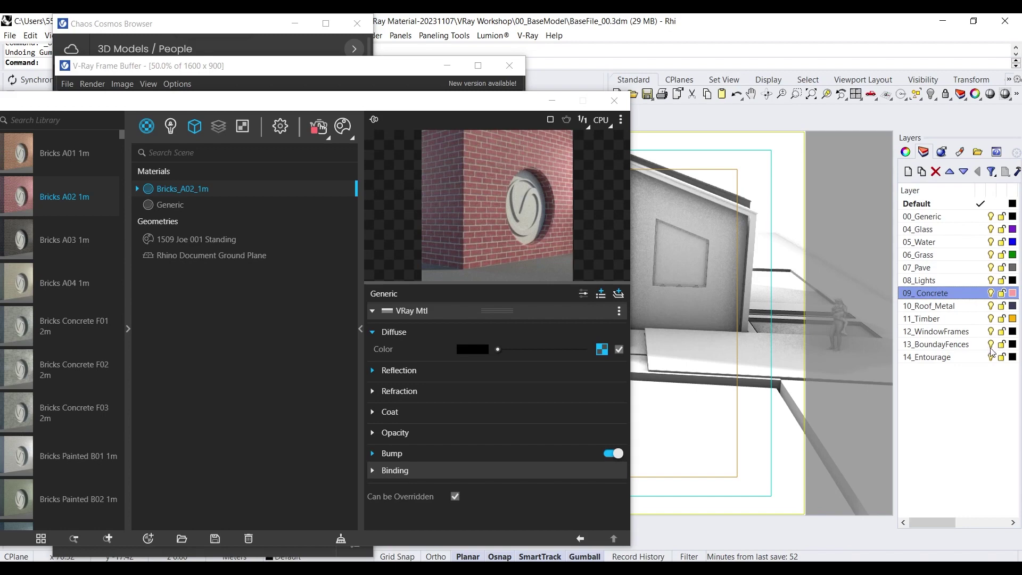
pyautogui.click(707, 265)
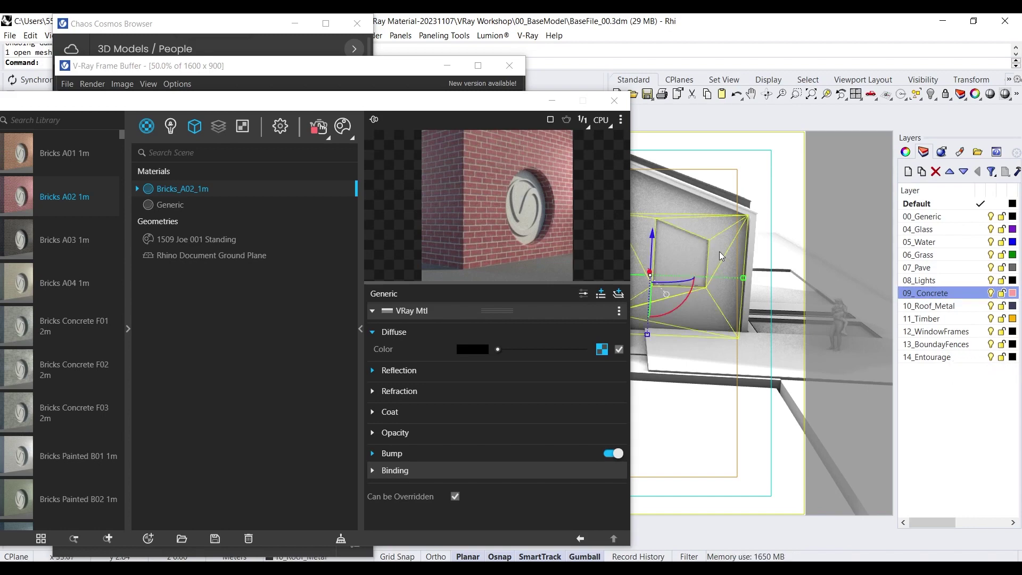
pyautogui.scroll(-4, 722, 244)
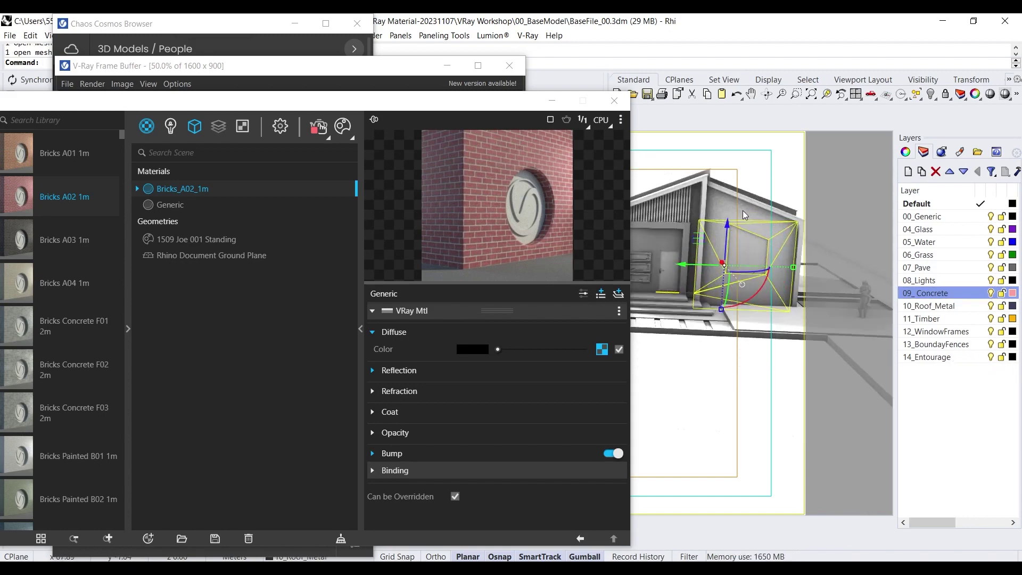
pyautogui.moveTo(742, 205); pyautogui.dragTo(743, 248, button='right')
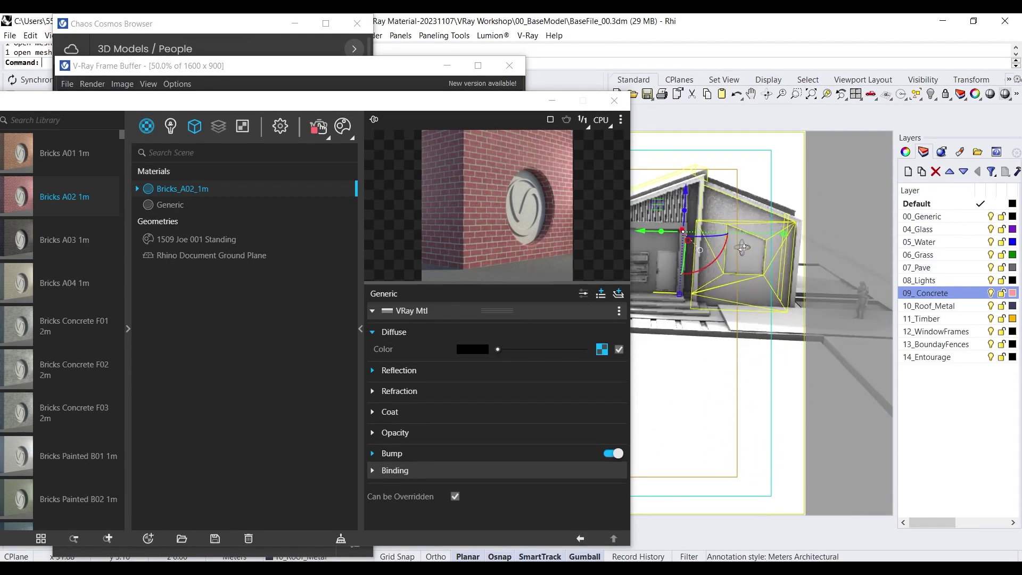
pyautogui.scroll(3, 748, 248)
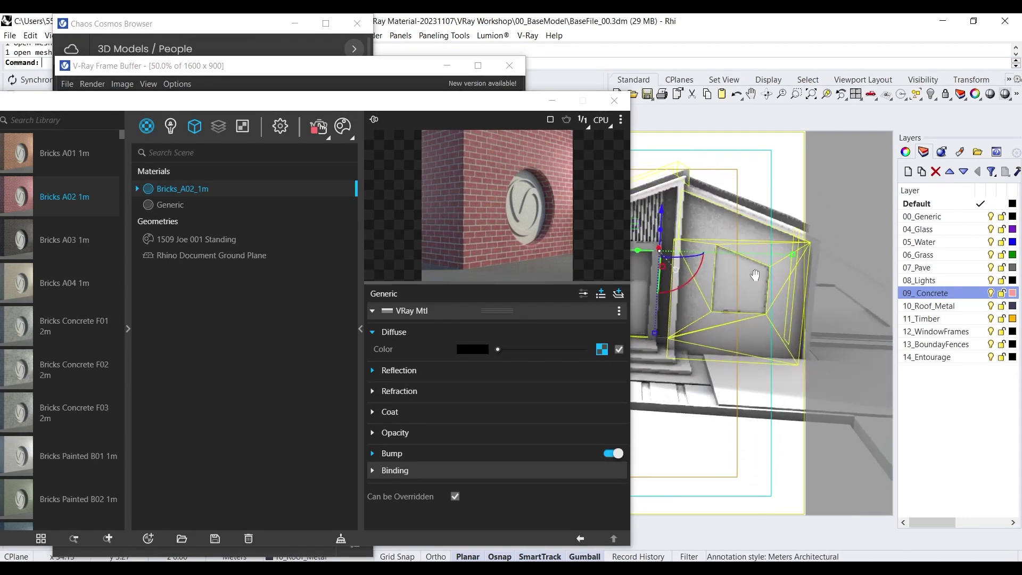
pyautogui.rightClick(183, 188)
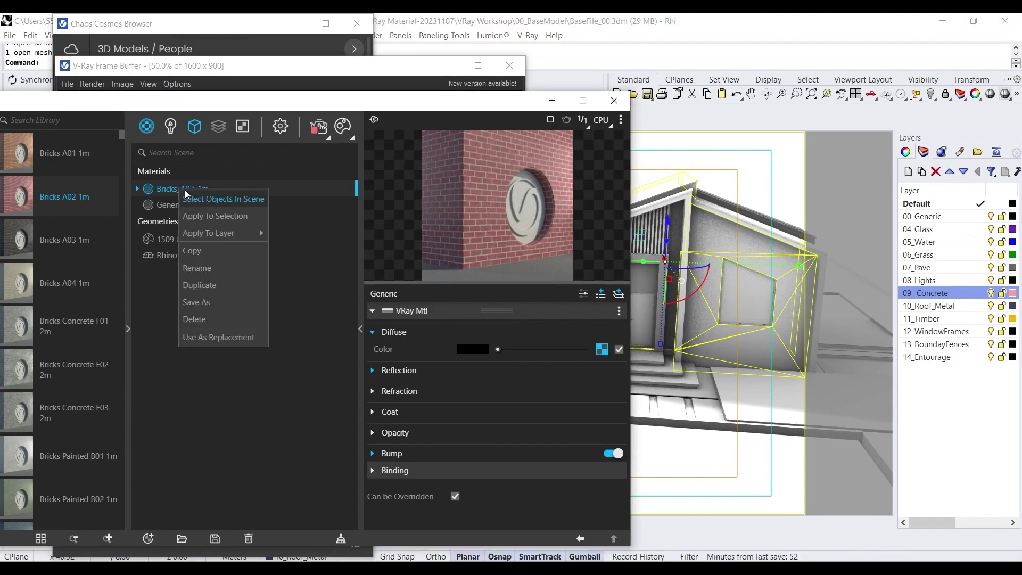
pyautogui.click(216, 215)
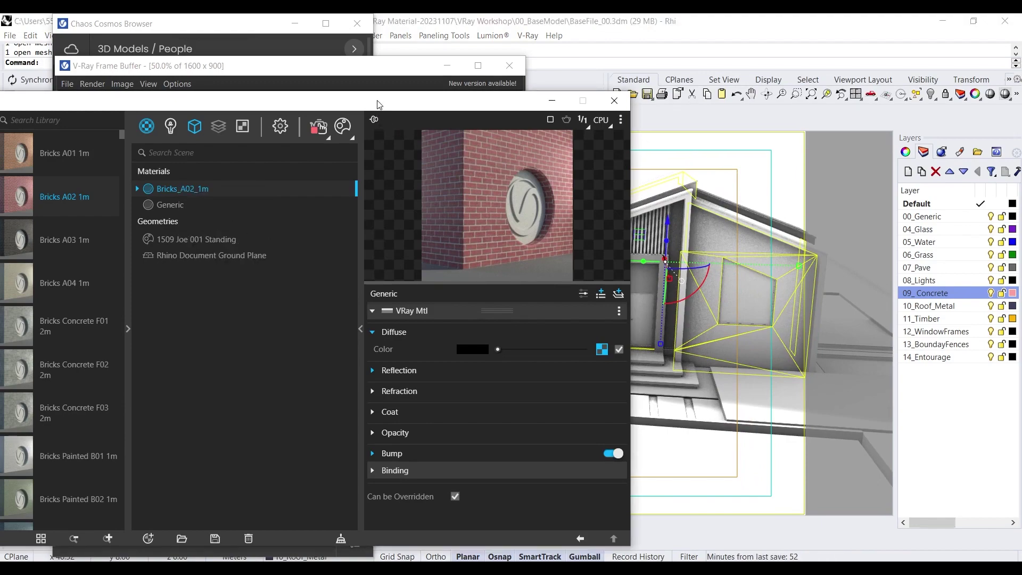
# Step: Turn the Rhino Document Sun's custom orientation to a horizontal angle of 291.4 so it lights the brick front
pyautogui.moveTo(378, 101); pyautogui.dragTo(673, 153)
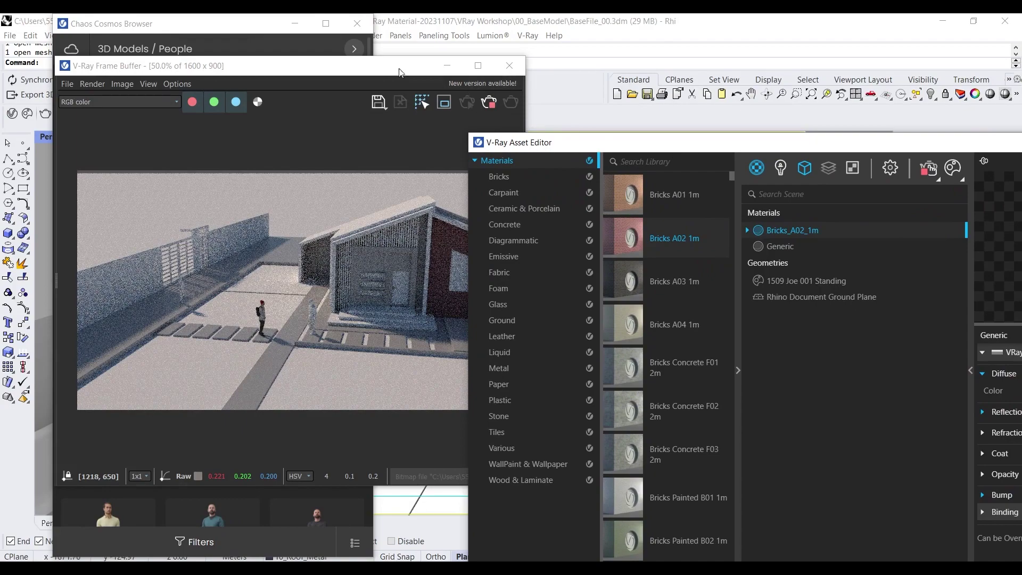
pyautogui.moveTo(398, 67); pyautogui.dragTo(310, 86)
pyautogui.scroll(4, 348, 292)
pyautogui.scroll(-2, 340, 294)
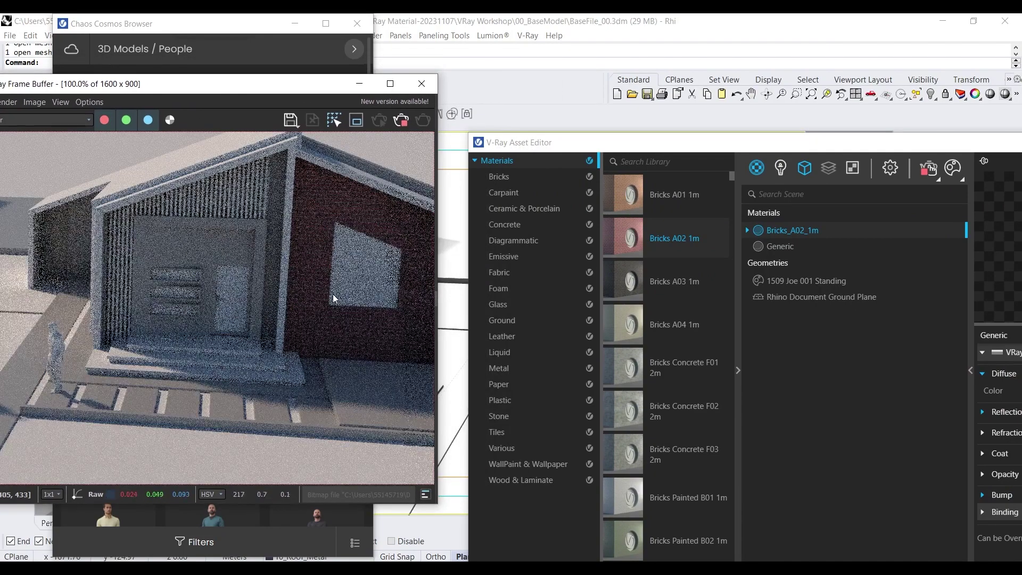
pyautogui.moveTo(696, 151); pyautogui.dragTo(623, 120)
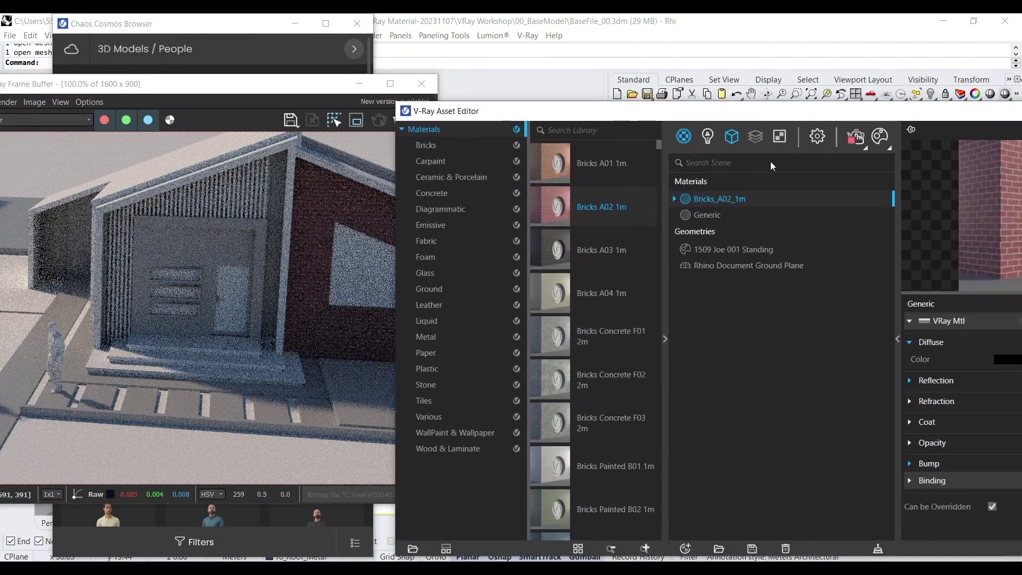
pyautogui.click(707, 138)
pyautogui.click(811, 202)
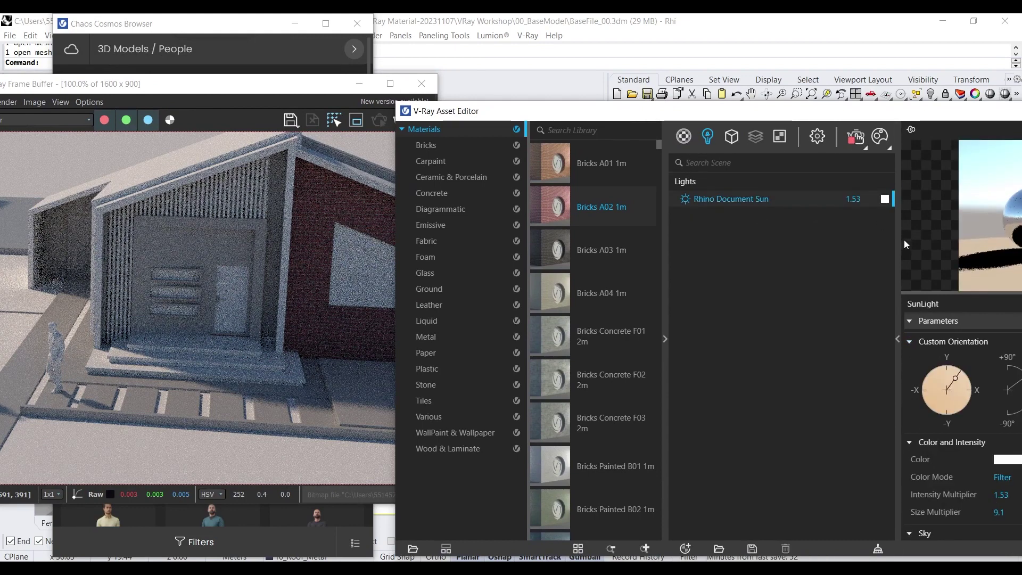
pyautogui.moveTo(826, 105); pyautogui.dragTo(726, 59)
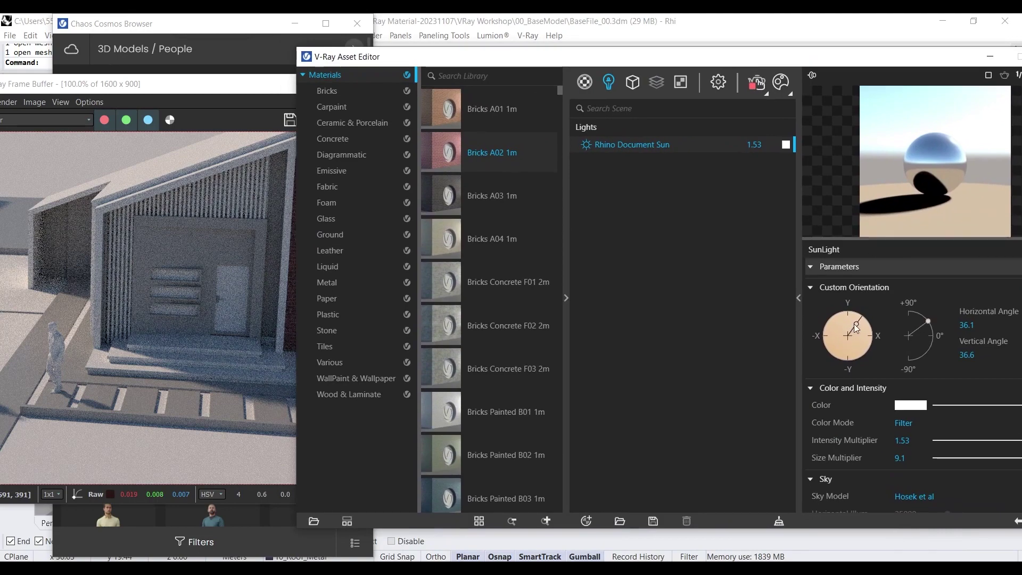
pyautogui.moveTo(854, 324); pyautogui.dragTo(824, 330)
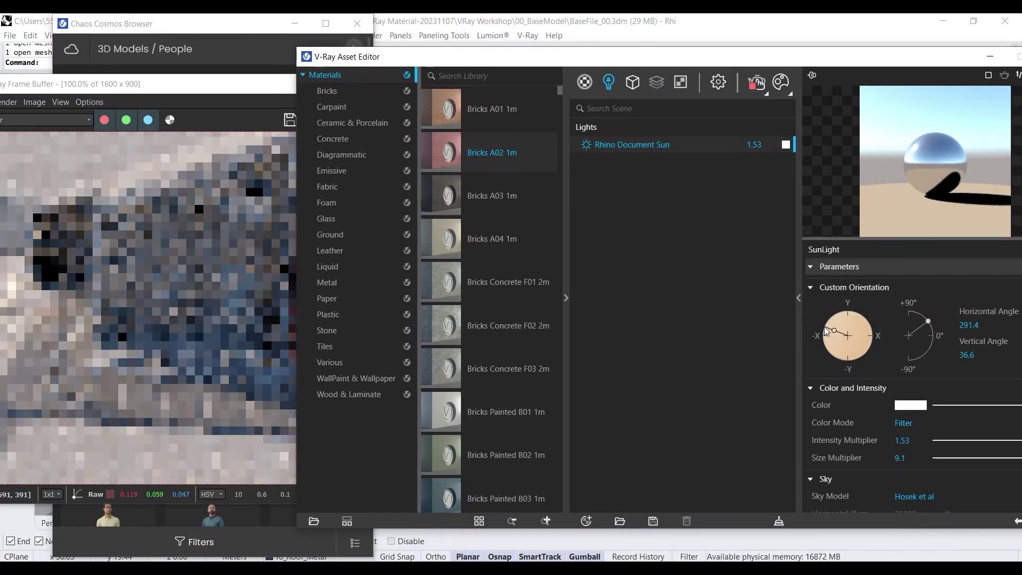
# Step: Examine the brick pattern around the window up close in the viewport and in the rendered image
pyautogui.moveTo(511, 61); pyautogui.dragTo(689, 78)
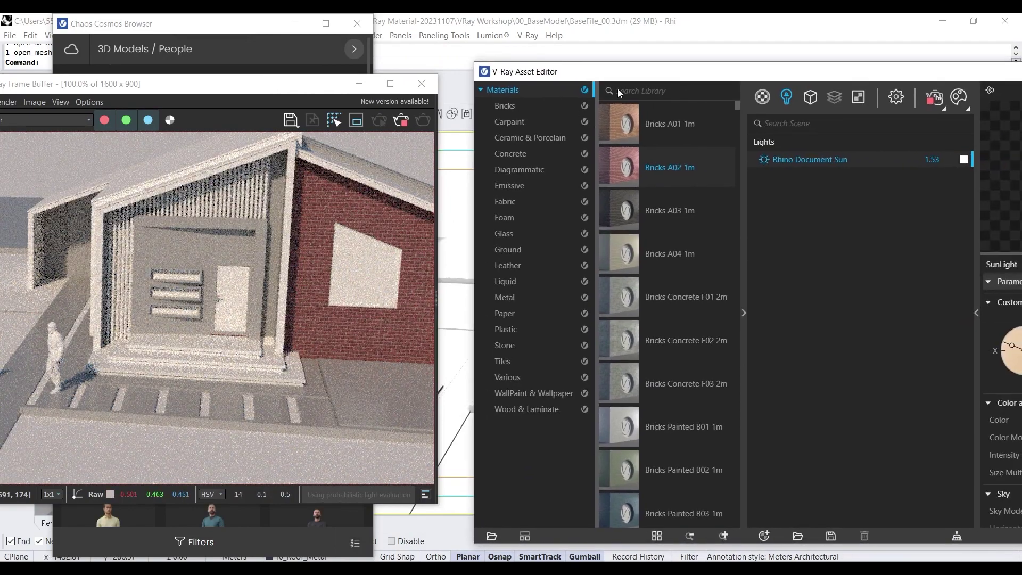
pyautogui.moveTo(618, 75); pyautogui.dragTo(490, 383)
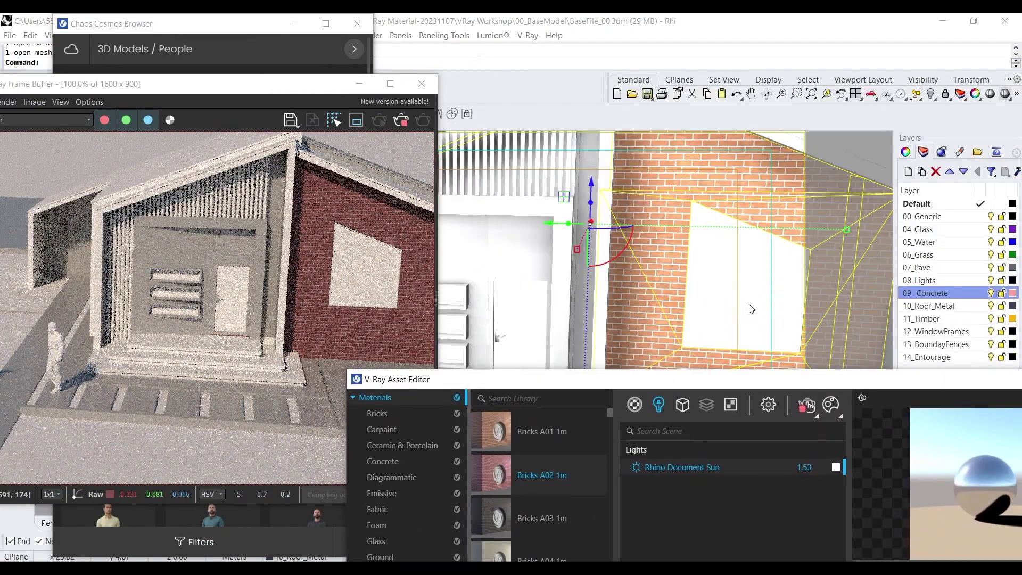
pyautogui.scroll(5, 750, 308)
pyautogui.moveTo(662, 303); pyautogui.dragTo(687, 297, button='right')
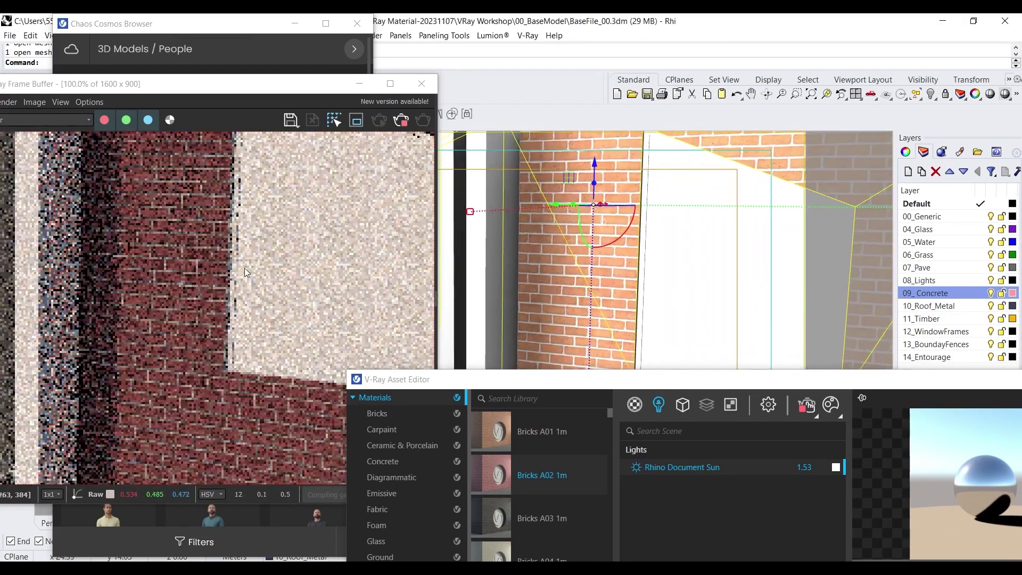
pyautogui.scroll(-3, 244, 268)
pyautogui.scroll(5, 206, 287)
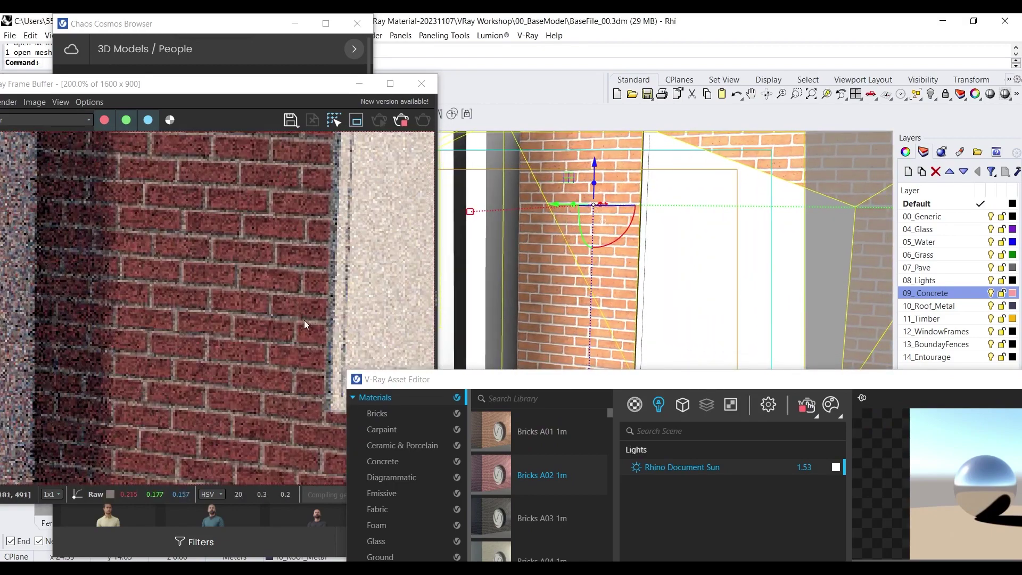
pyautogui.scroll(2, 304, 319)
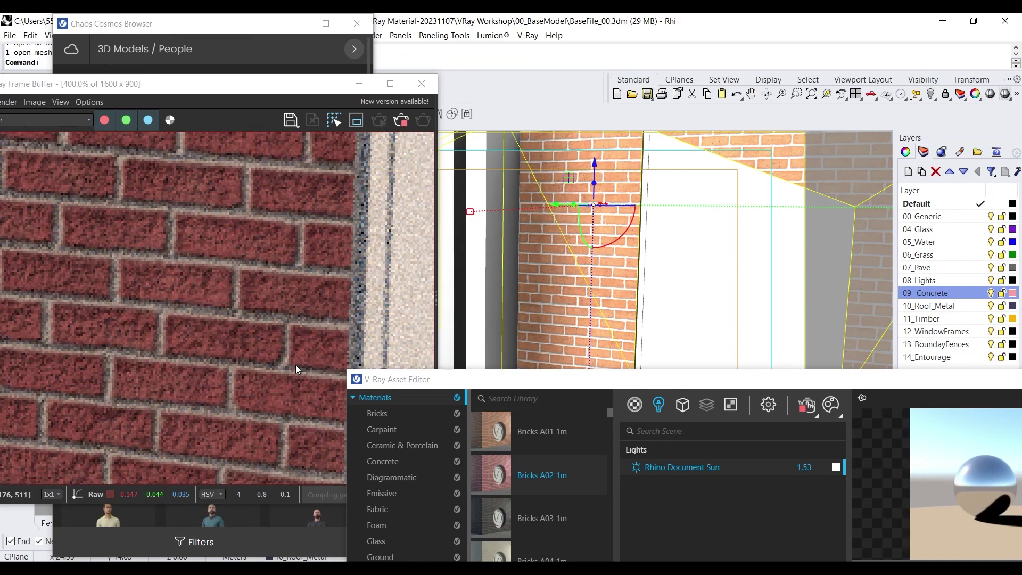
# Step: Turn off the bump of the Bricks_A02_1m material
pyautogui.moveTo(429, 378); pyautogui.dragTo(185, 66)
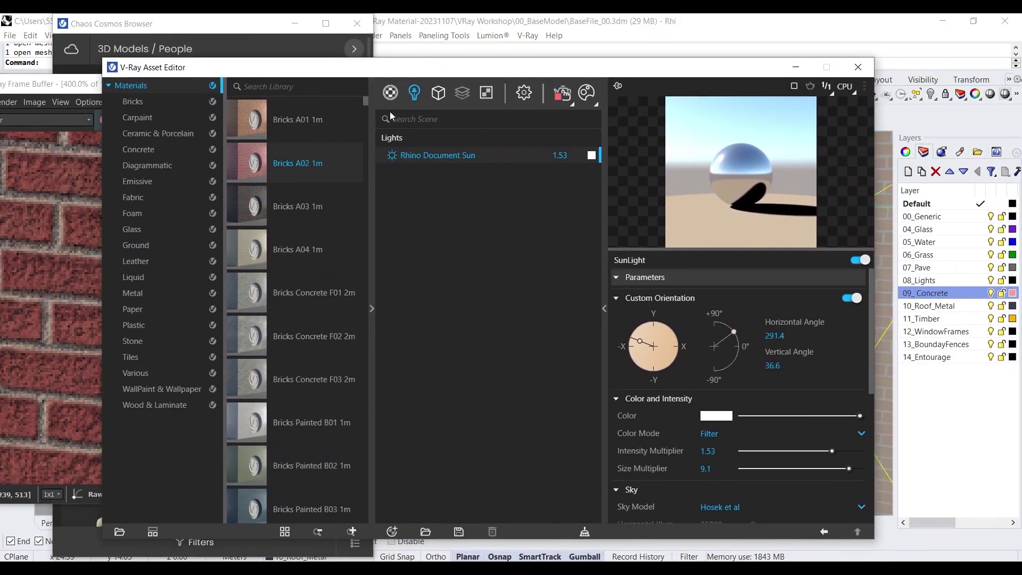
pyautogui.click(390, 93)
pyautogui.click(418, 156)
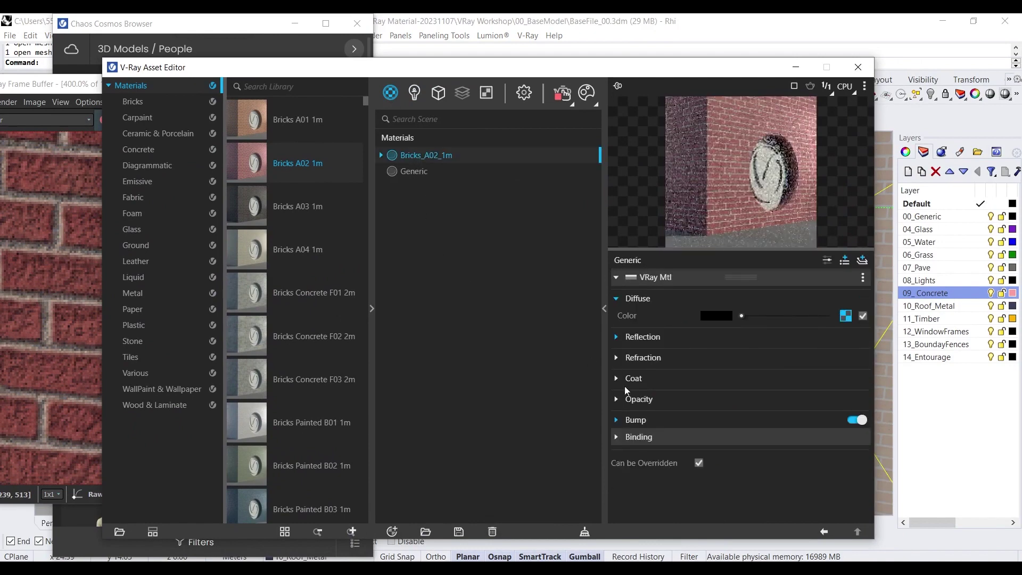
pyautogui.click(635, 420)
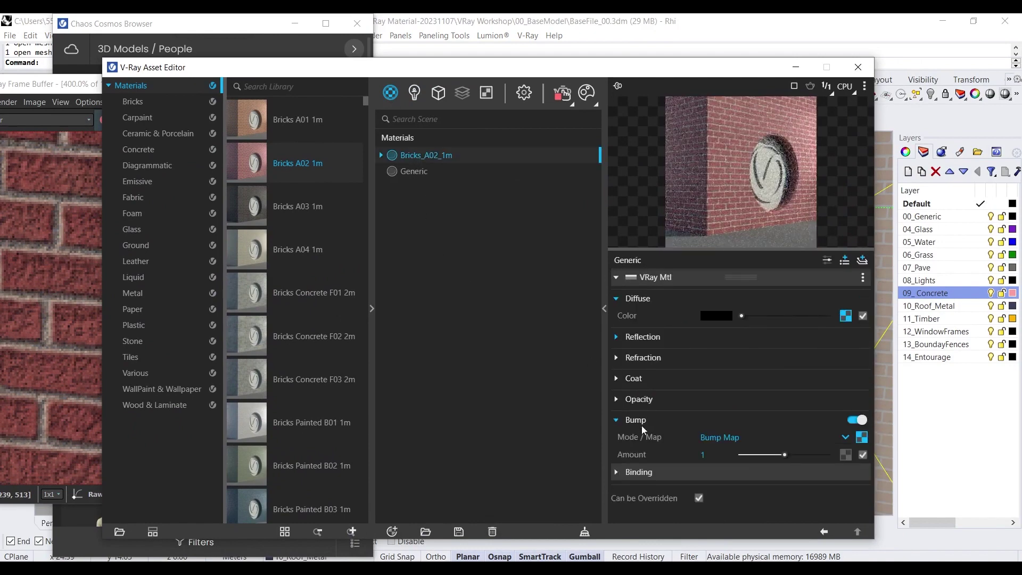
pyautogui.click(858, 421)
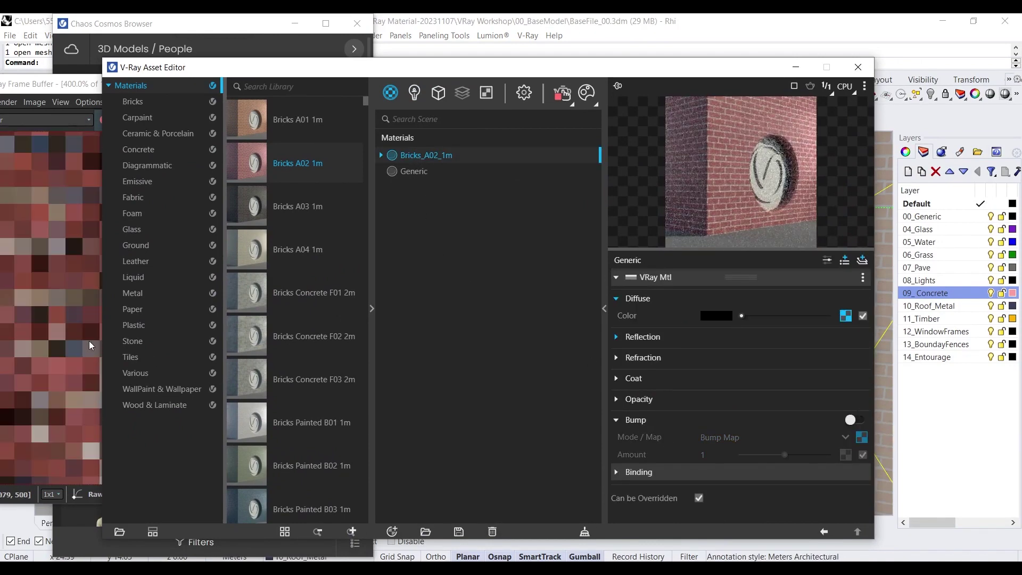
# Step: Restrict rendering to a region of about 74 by 105 pixels on the brick wall beside the window
pyautogui.moveTo(228, 75); pyautogui.dragTo(457, 73)
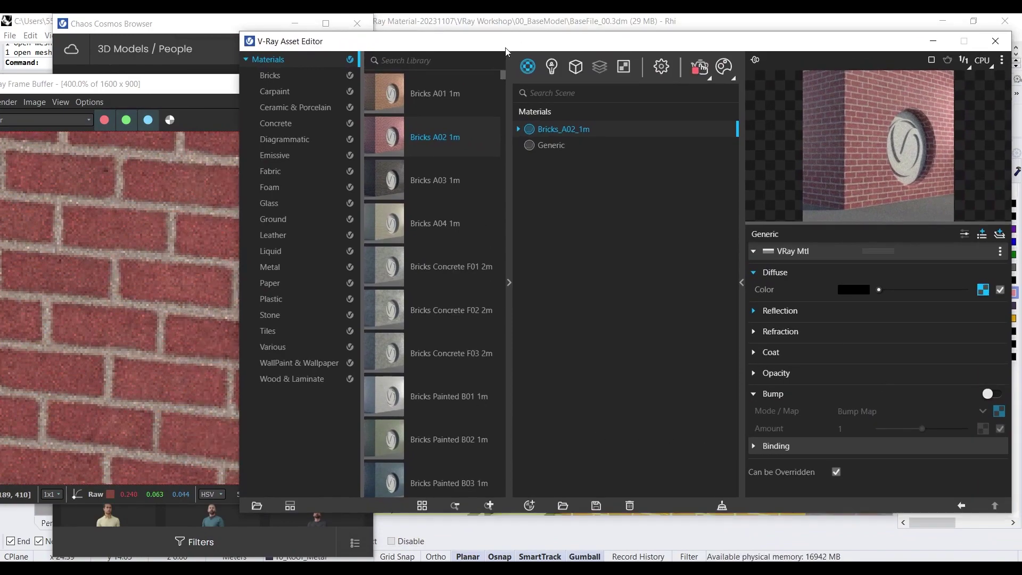
pyautogui.moveTo(513, 45); pyautogui.dragTo(700, 67)
pyautogui.click(357, 121)
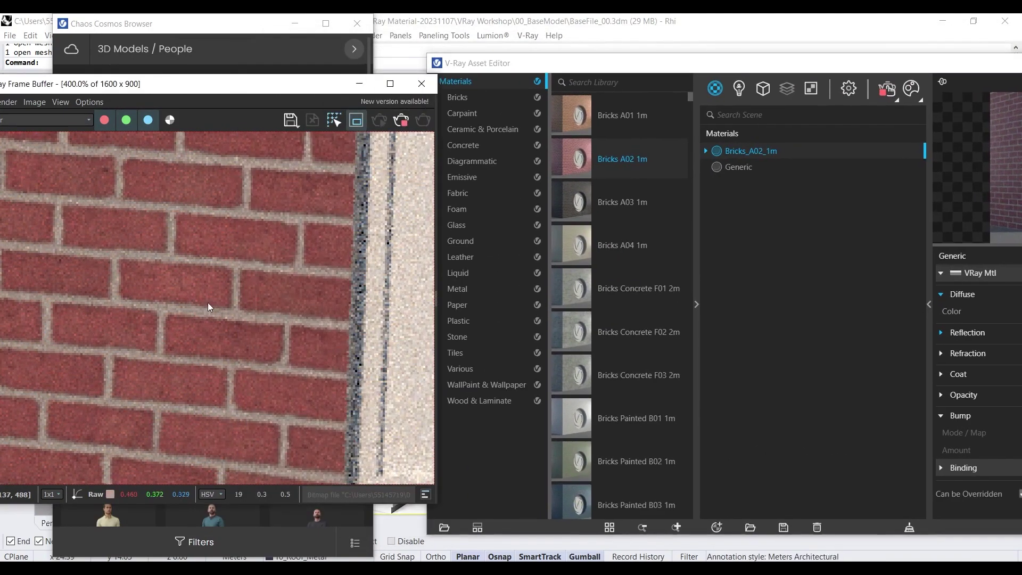
pyautogui.moveTo(42, 231); pyautogui.dragTo(202, 456)
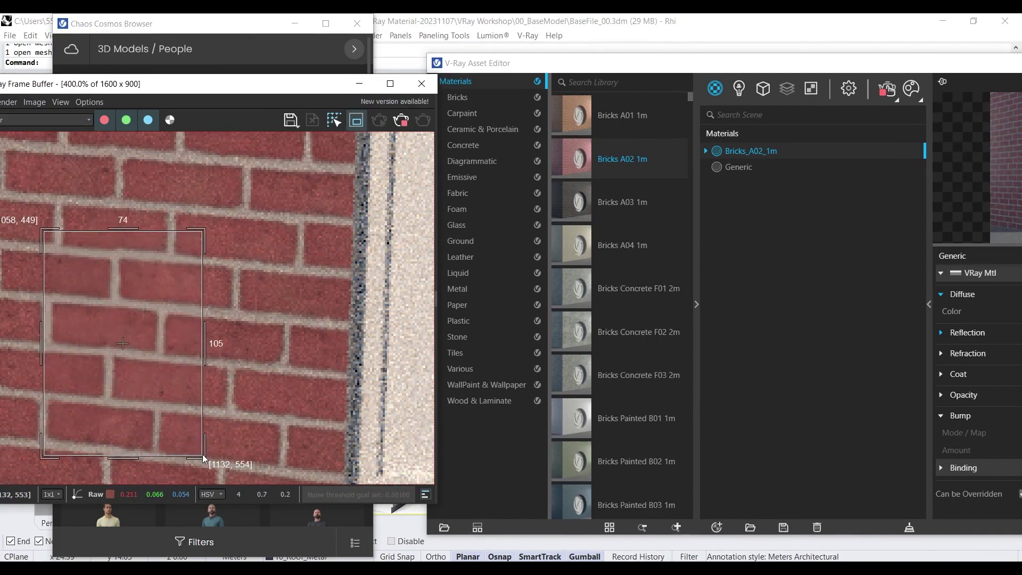
# Step: Turn the Bricks_A02_1m bump back on and compare the render region with the surrounding flat bricks
pyautogui.moveTo(785, 75); pyautogui.dragTo(683, 70)
pyautogui.moveTo(827, 60); pyautogui.dragTo(725, 56)
pyautogui.click(971, 407)
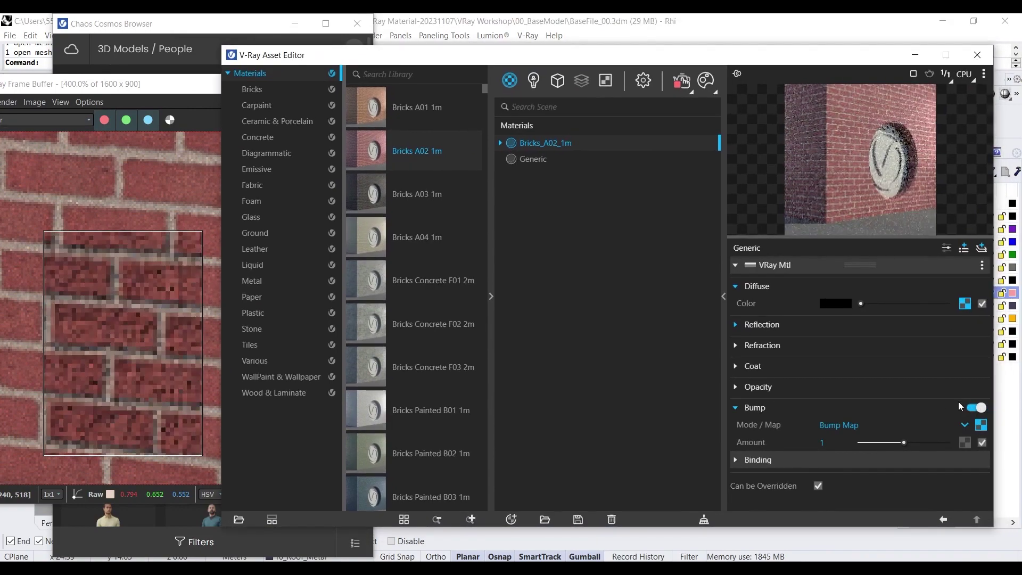
pyautogui.moveTo(429, 49); pyautogui.dragTo(605, 60)
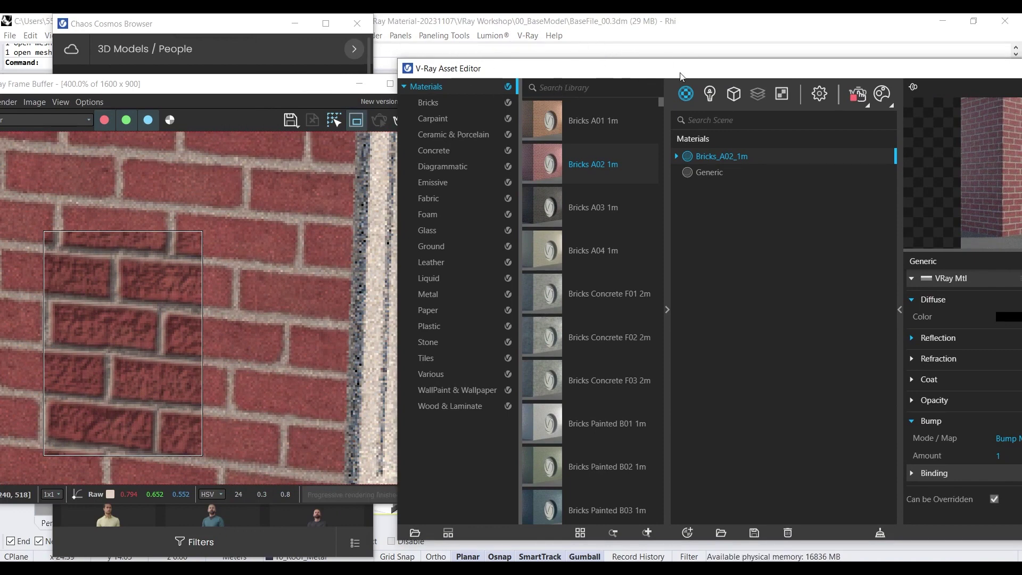
# Step: Try a bump amount of .1 for the Bricks_A02_1m material and lower it further to .01
pyautogui.moveTo(680, 73); pyautogui.dragTo(500, 55)
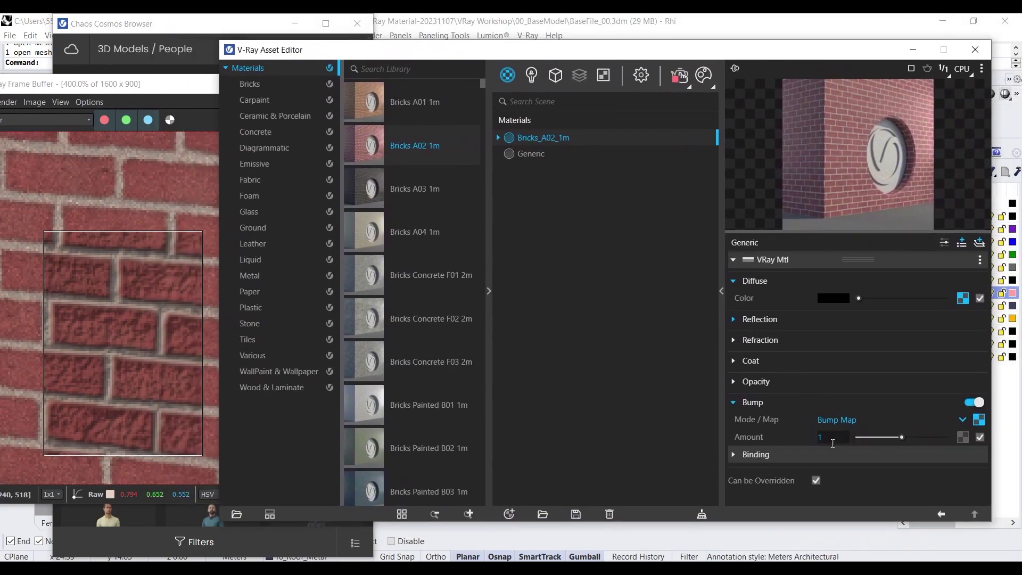
pyautogui.click(832, 438)
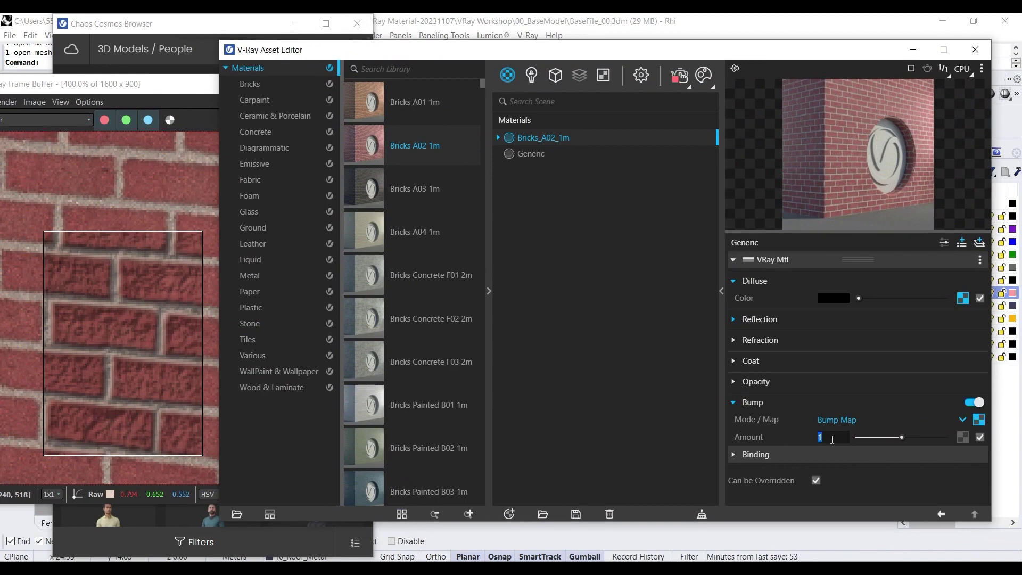
pyautogui.write('.1')
pyautogui.press('Return')
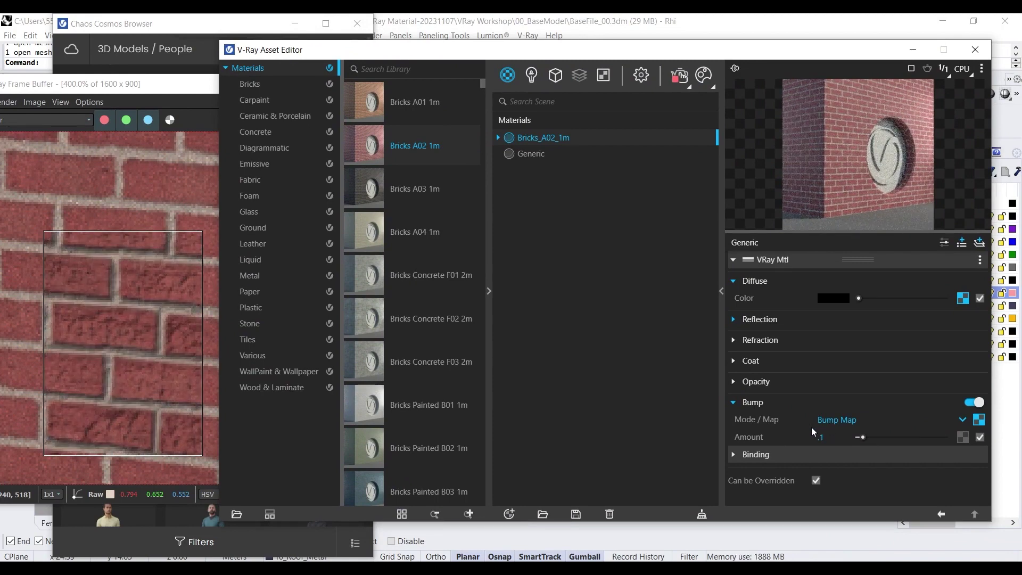
pyautogui.click(835, 439)
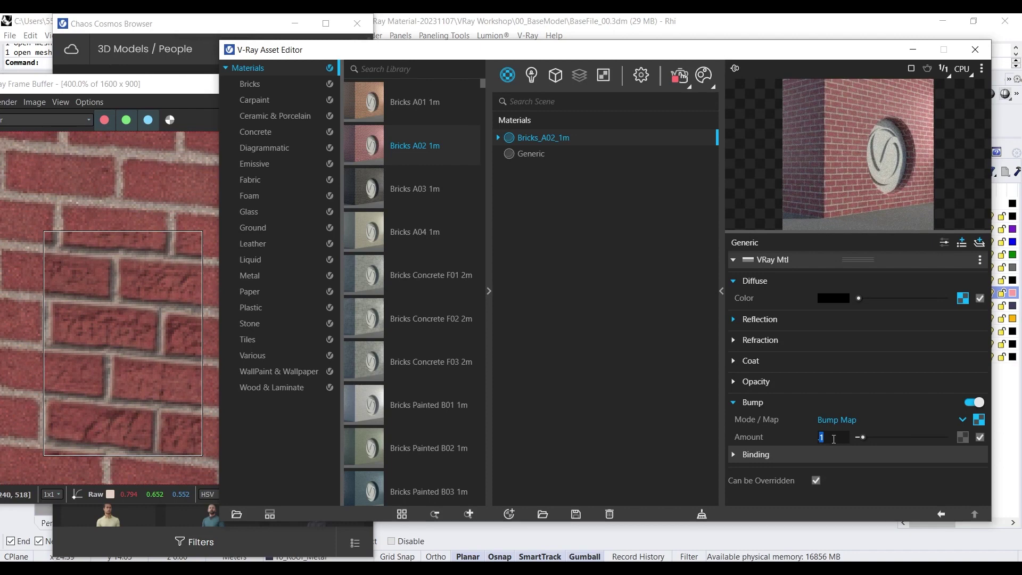
pyautogui.write('.01')
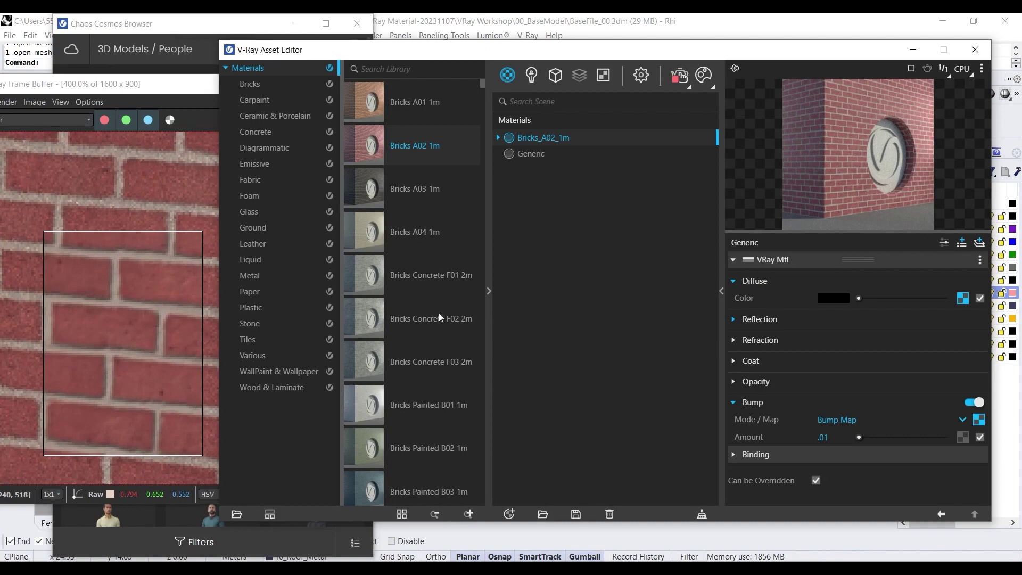
# Step: Assign a Checker texture as the bump map of the Generic material
pyautogui.moveTo(371, 58); pyautogui.dragTo(600, 62)
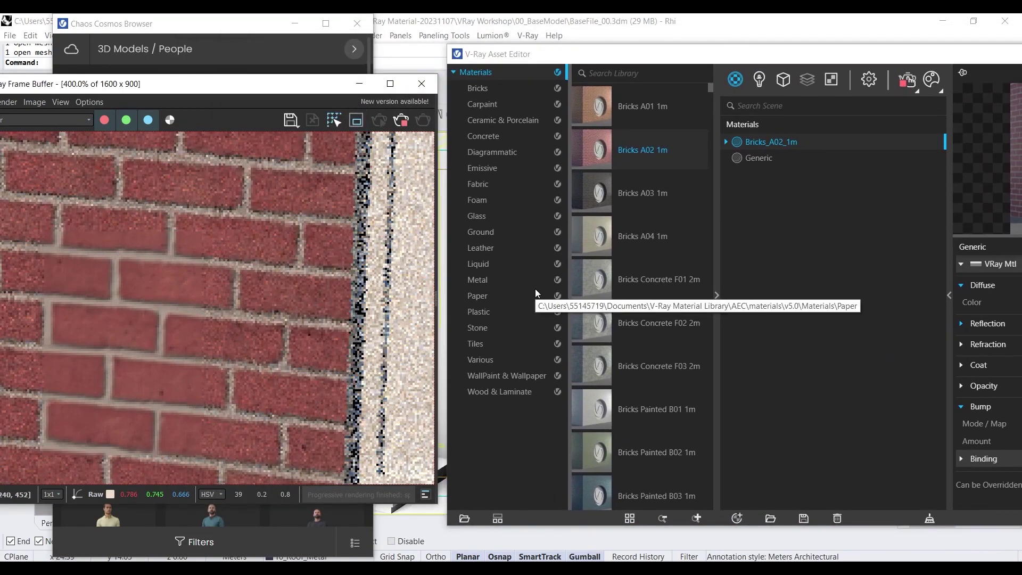
pyautogui.moveTo(596, 59); pyautogui.dragTo(266, 89)
pyautogui.click(434, 189)
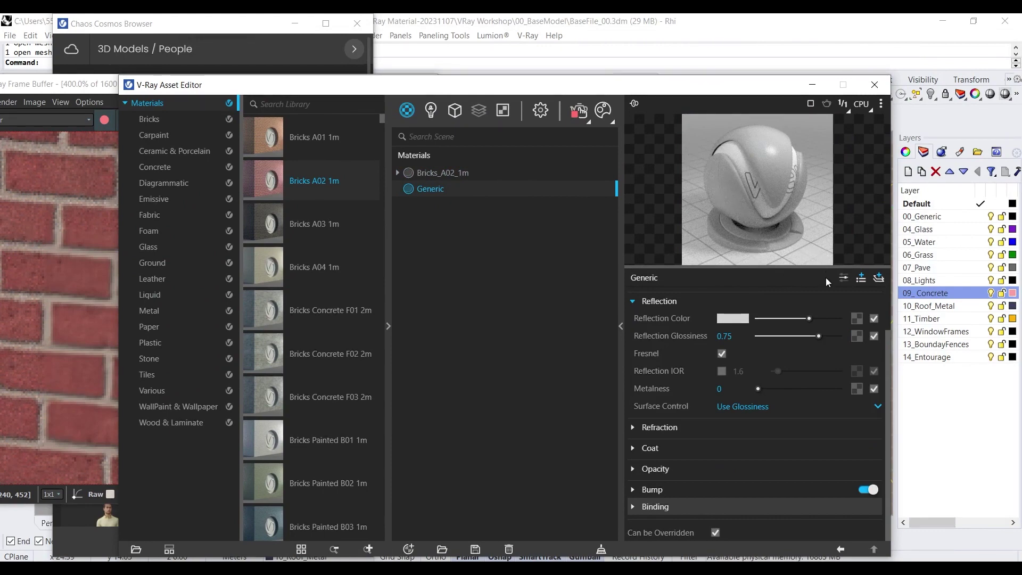
pyautogui.click(859, 322)
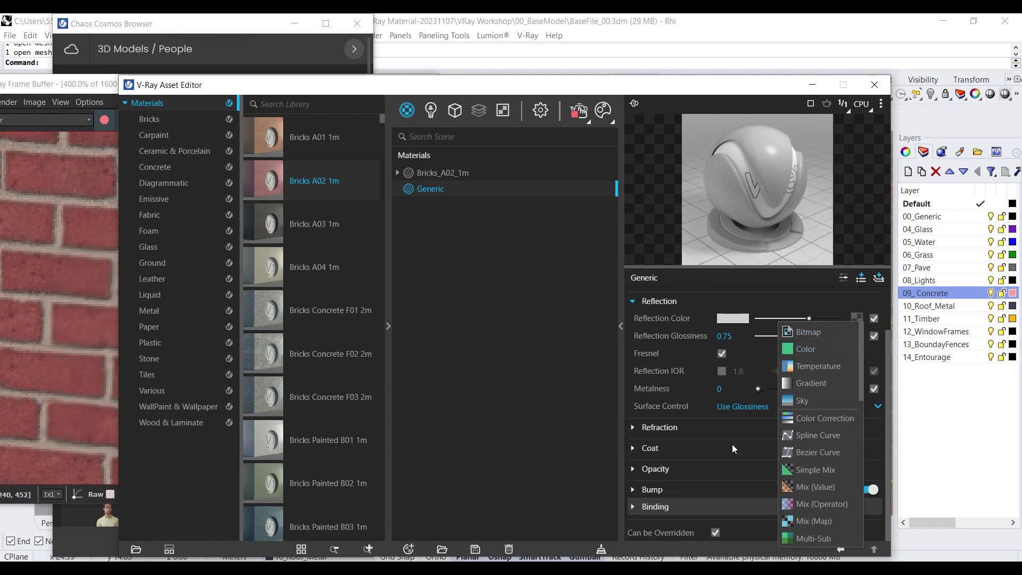
pyautogui.click(707, 510)
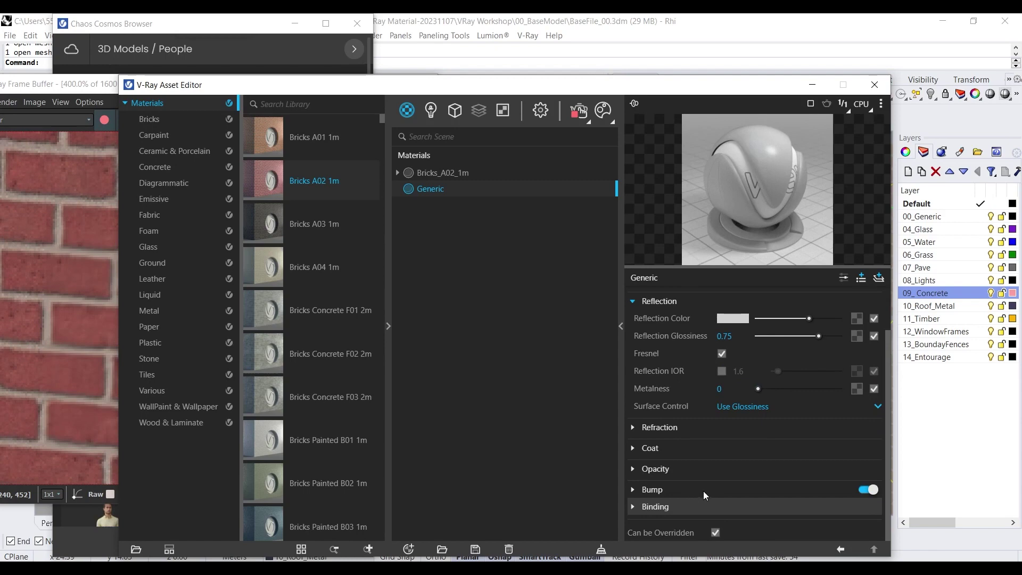
pyautogui.click(695, 486)
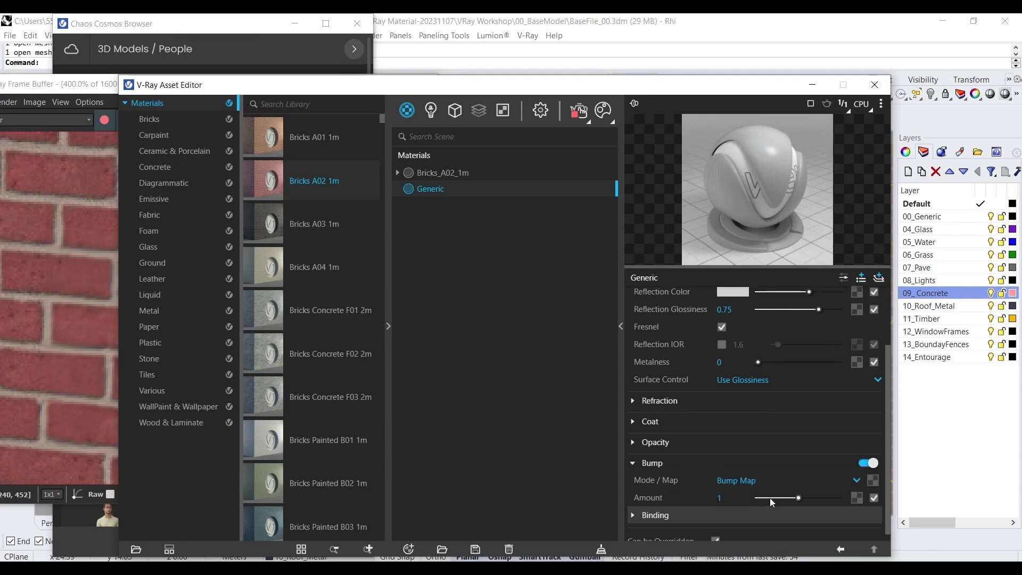
pyautogui.click(873, 480)
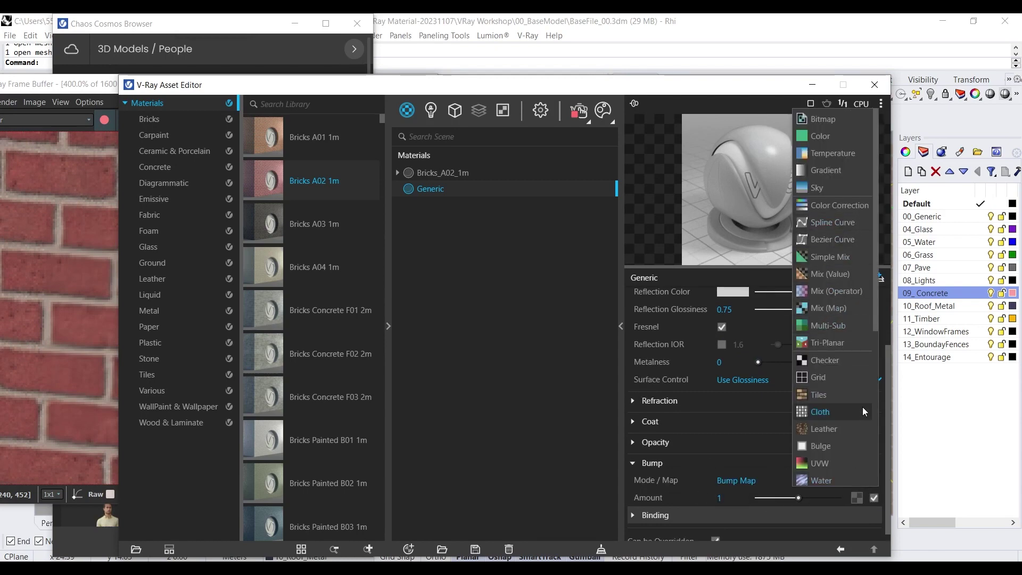
pyautogui.click(843, 363)
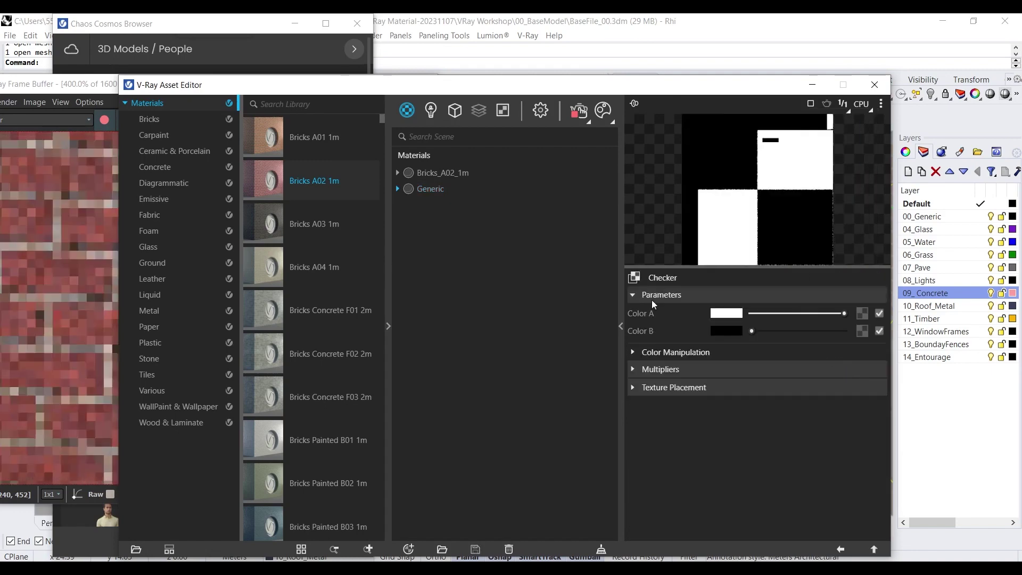
# Step: Examine the checker bump on the walls around the entrance and from other house viewpoints in the interactive render
pyautogui.moveTo(474, 86); pyautogui.dragTo(715, 129)
pyautogui.scroll(-3, 211, 264)
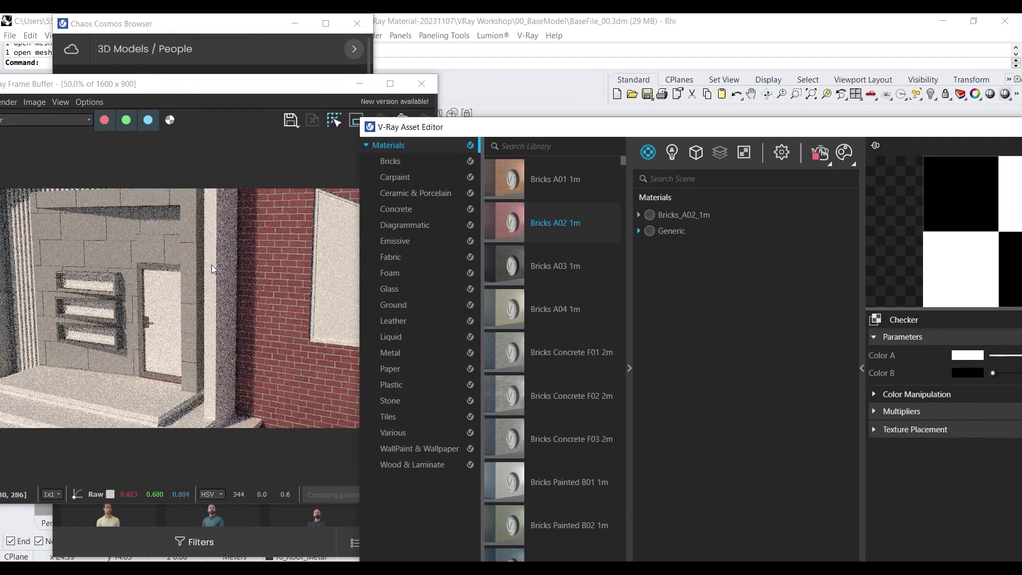
pyautogui.scroll(1, 59, 238)
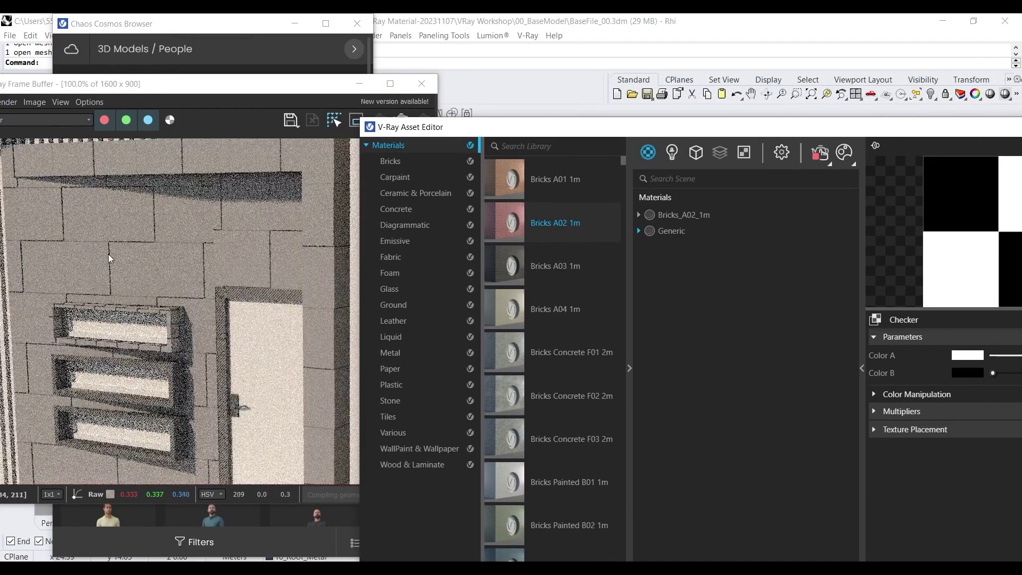
pyautogui.scroll(1, 148, 299)
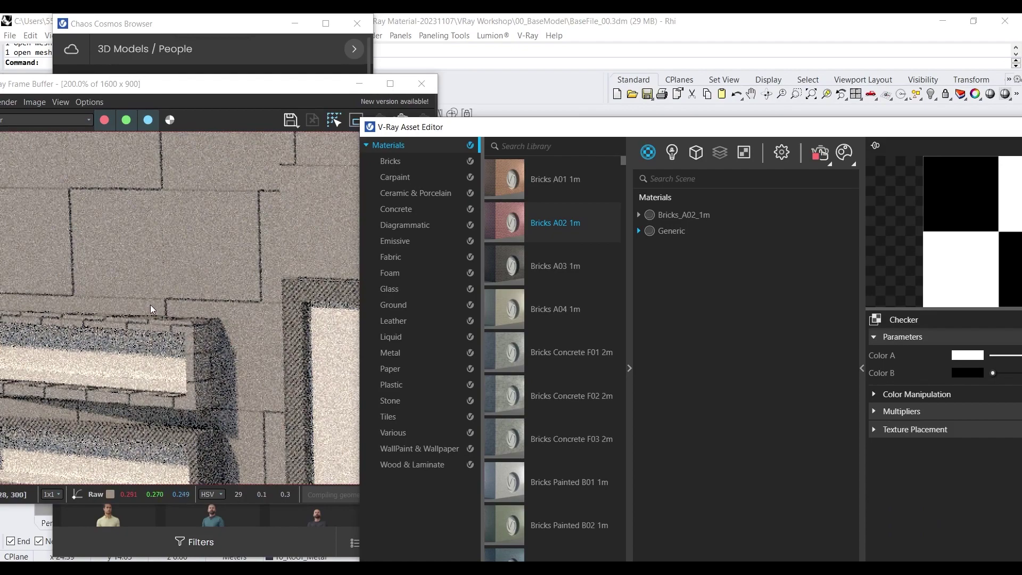
pyautogui.scroll(-2, 154, 304)
pyautogui.moveTo(497, 133); pyautogui.dragTo(603, 385)
pyautogui.scroll(-5, 494, 286)
pyautogui.moveTo(541, 279); pyautogui.dragTo(535, 232, button='right')
pyautogui.scroll(4, 539, 237)
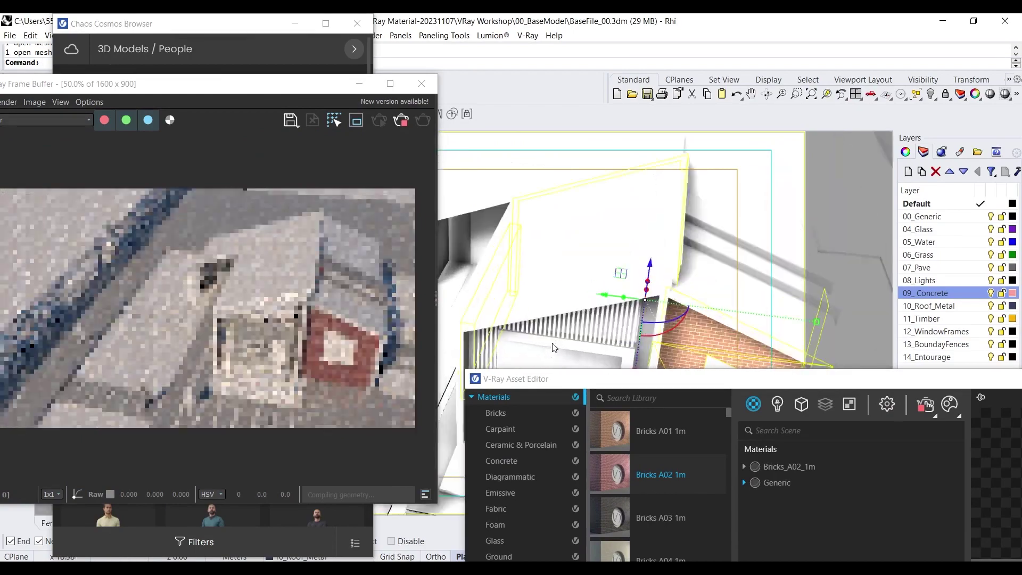
pyautogui.scroll(-3, 538, 230)
pyautogui.moveTo(538, 230); pyautogui.dragTo(506, 258, button='right')
pyautogui.scroll(5, 542, 213)
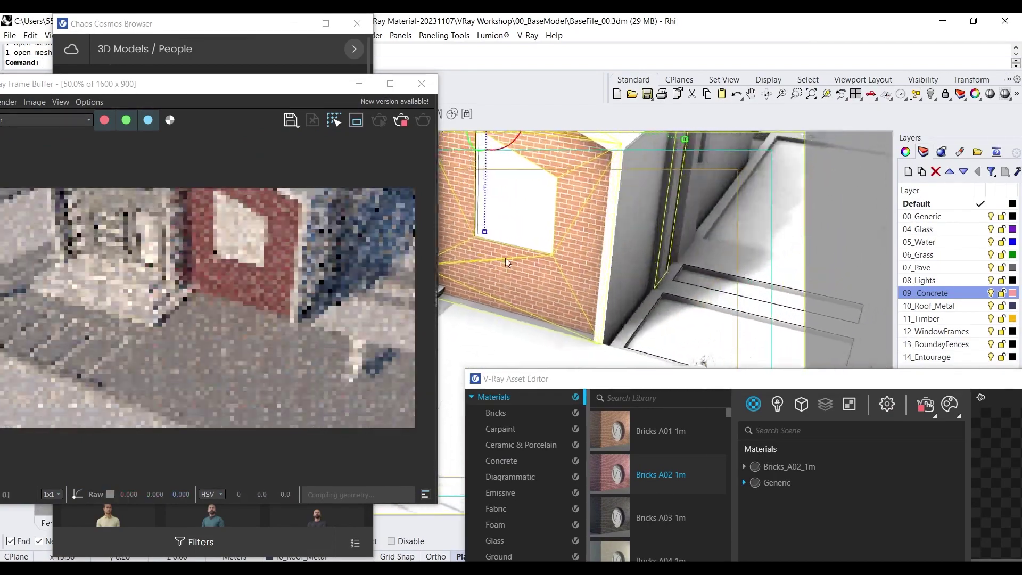
# Step: Return to the Generic material and clear the Checker texture from its bump map
pyautogui.moveTo(634, 371); pyautogui.dragTo(634, 153)
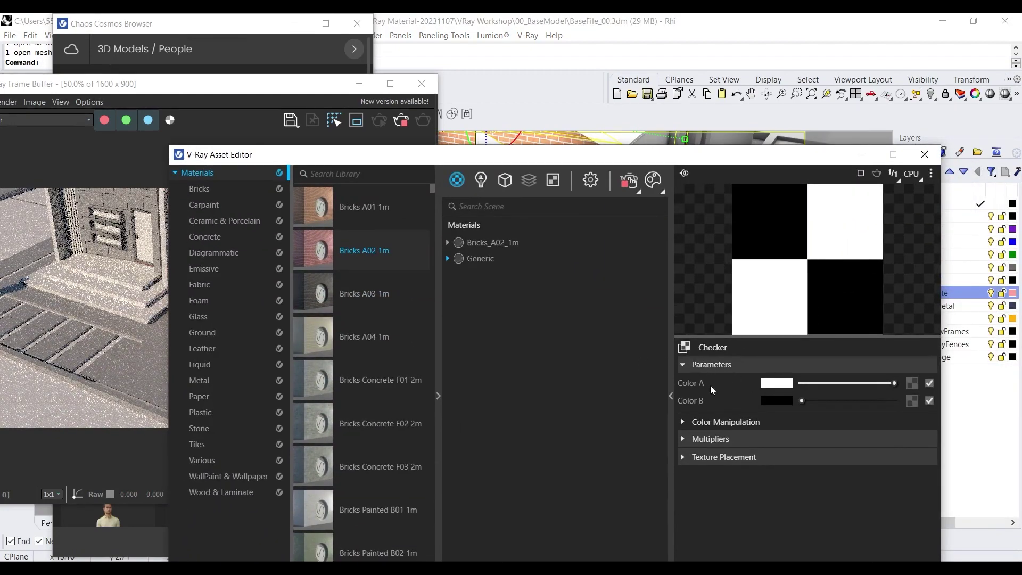
pyautogui.moveTo(700, 154); pyautogui.dragTo(612, 76)
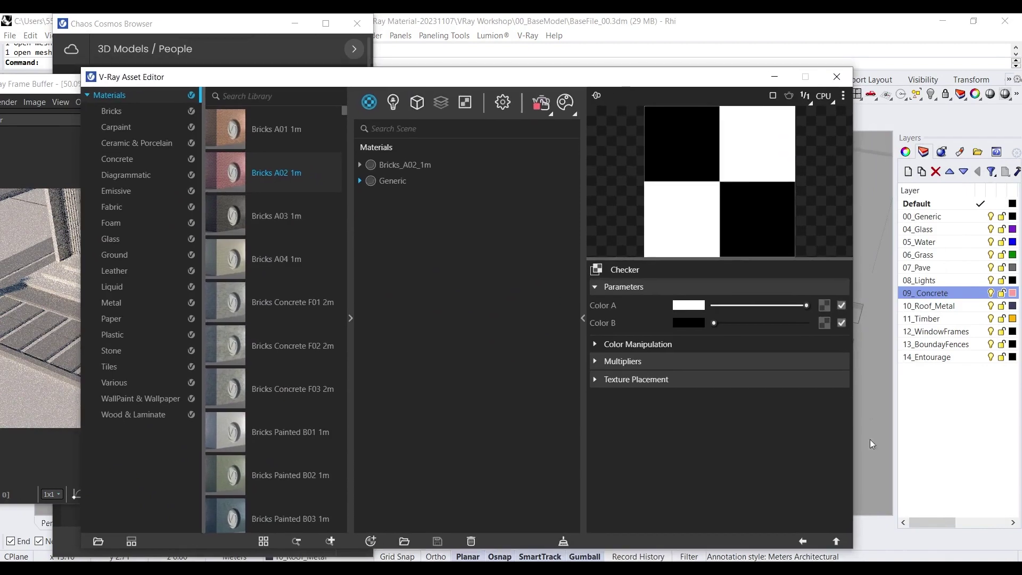
pyautogui.click(803, 542)
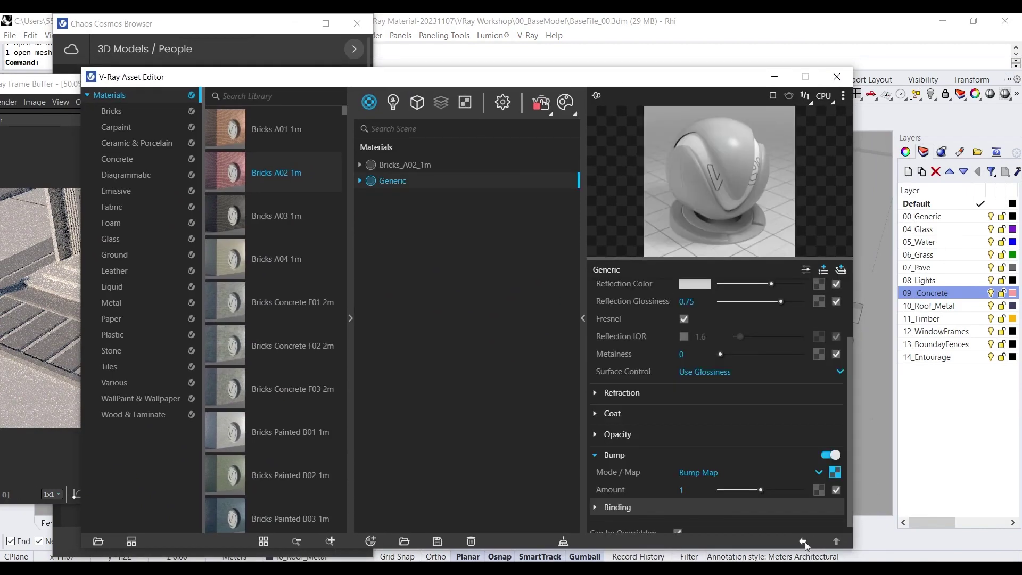
pyautogui.rightClick(835, 475)
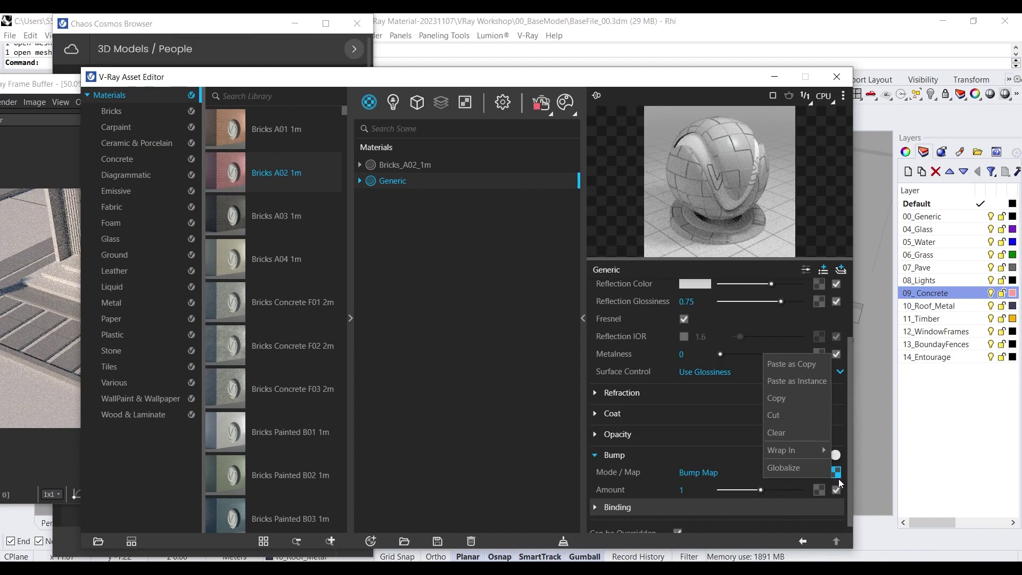
pyautogui.click(777, 434)
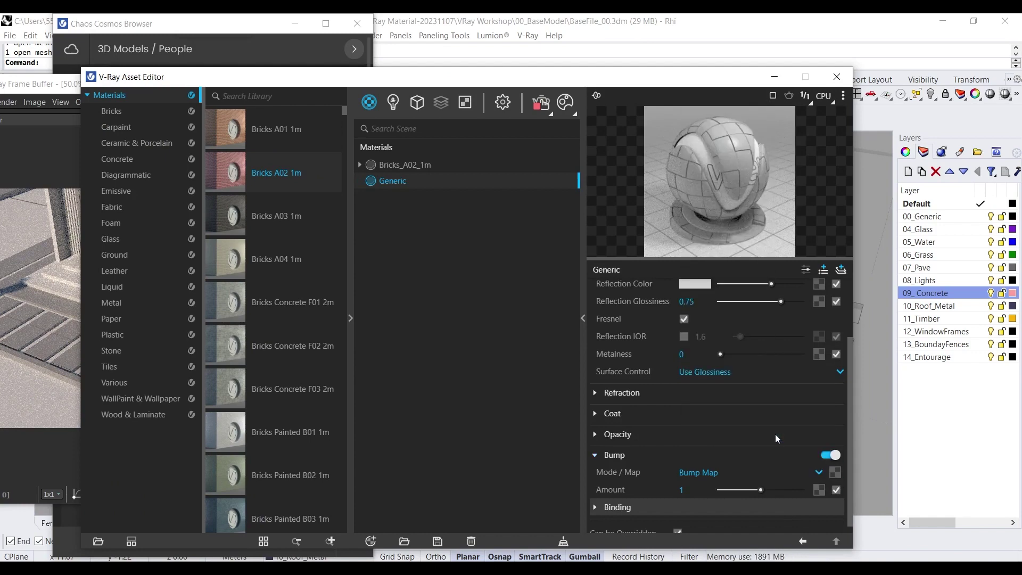
# Step: Add the Waves A 01 200cm material from the Liquid library category to the scene
pyautogui.moveTo(393, 84); pyautogui.dragTo(495, 96)
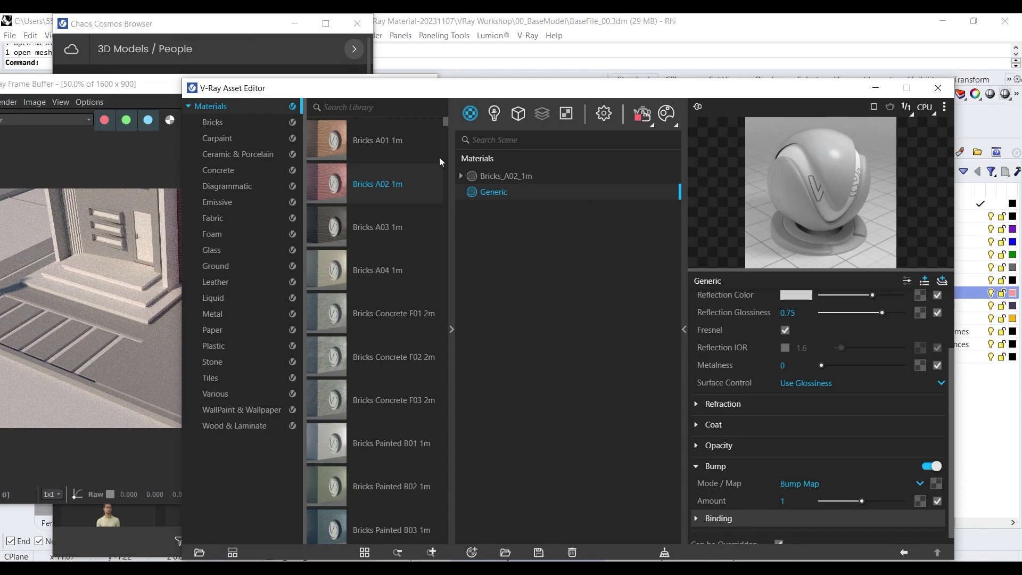
pyautogui.click(225, 298)
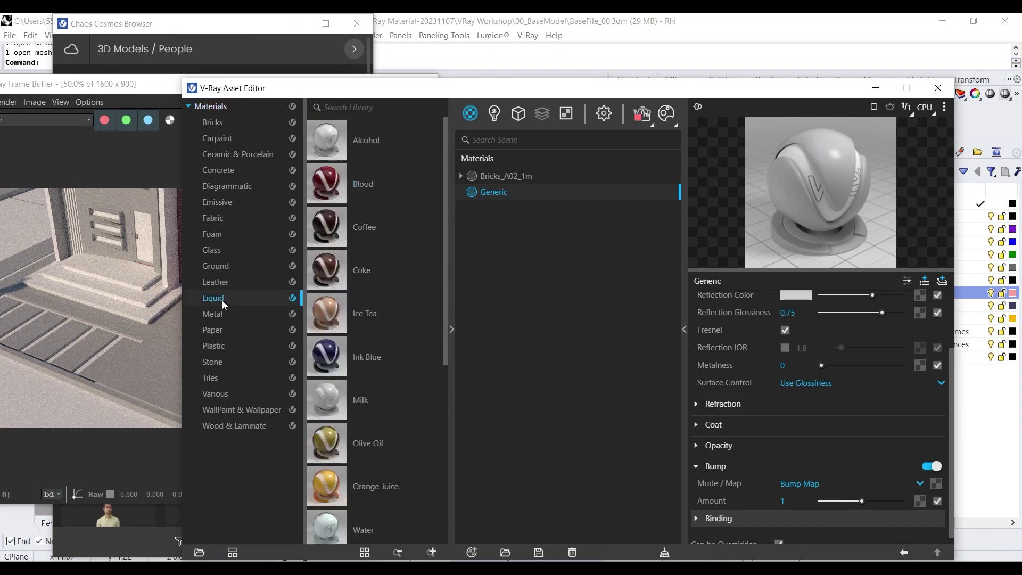
pyautogui.scroll(-5, 358, 286)
pyautogui.scroll(-1, 356, 286)
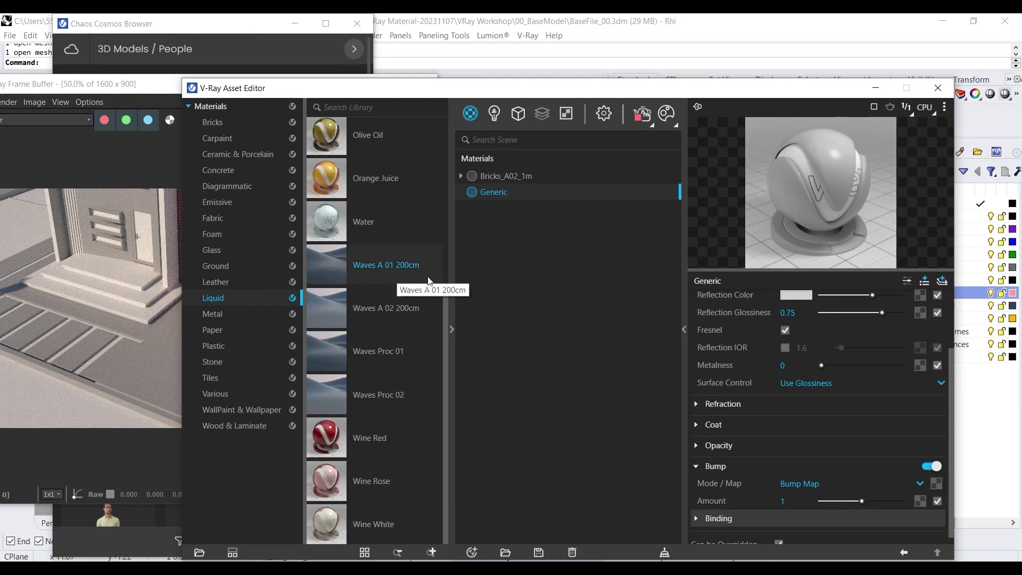
pyautogui.rightClick(386, 264)
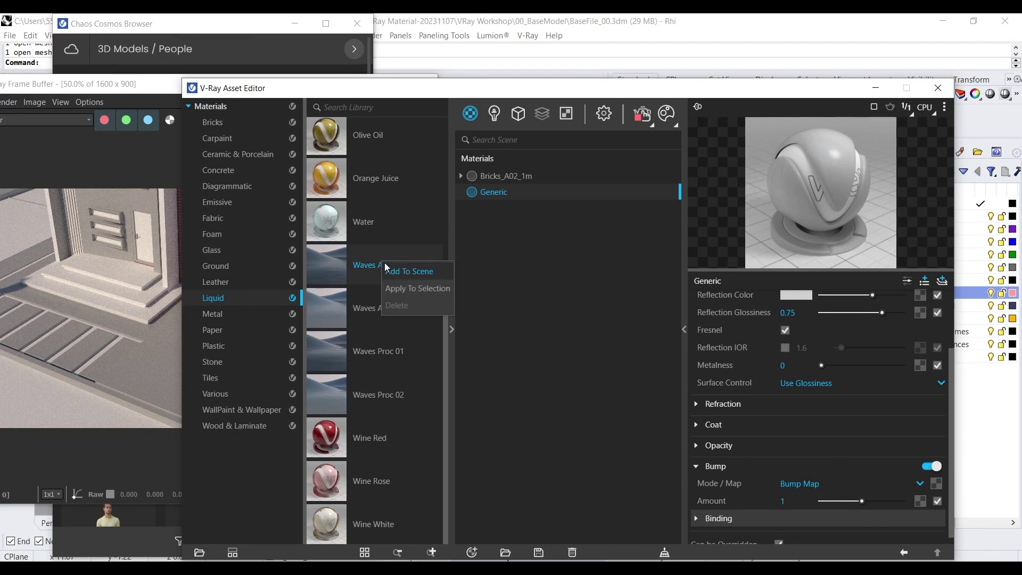
pyautogui.click(432, 280)
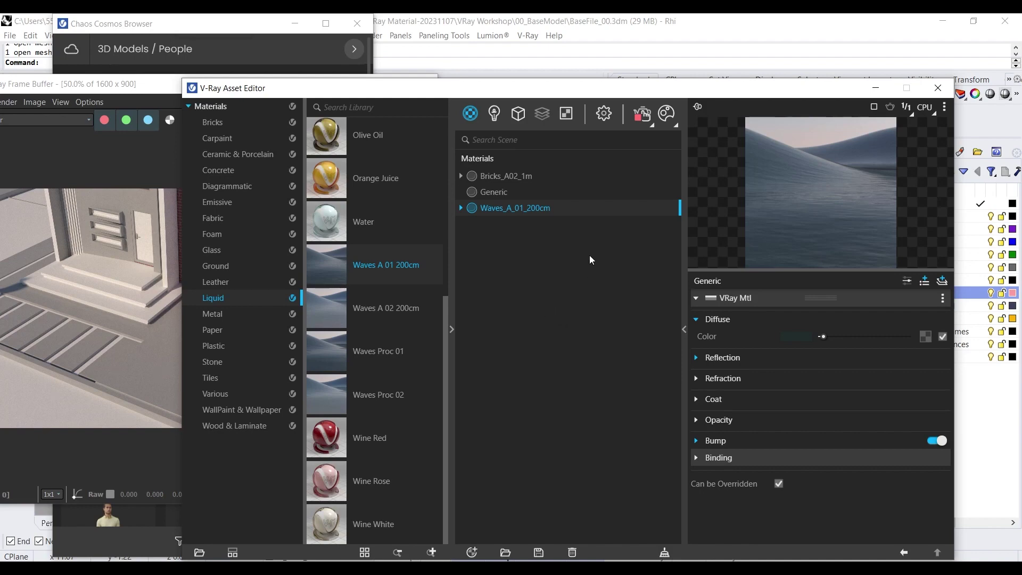
# Step: Switch to the Chaos Cosmos Browser and show its online Concrete materials
pyautogui.click(667, 116)
pyautogui.scroll(2, 236, 56)
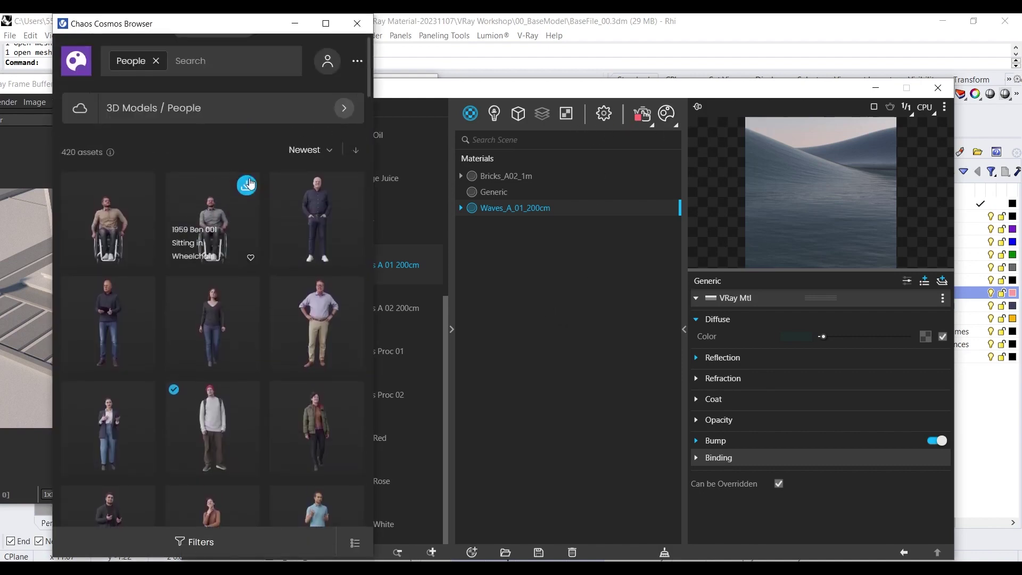
pyautogui.click(122, 114)
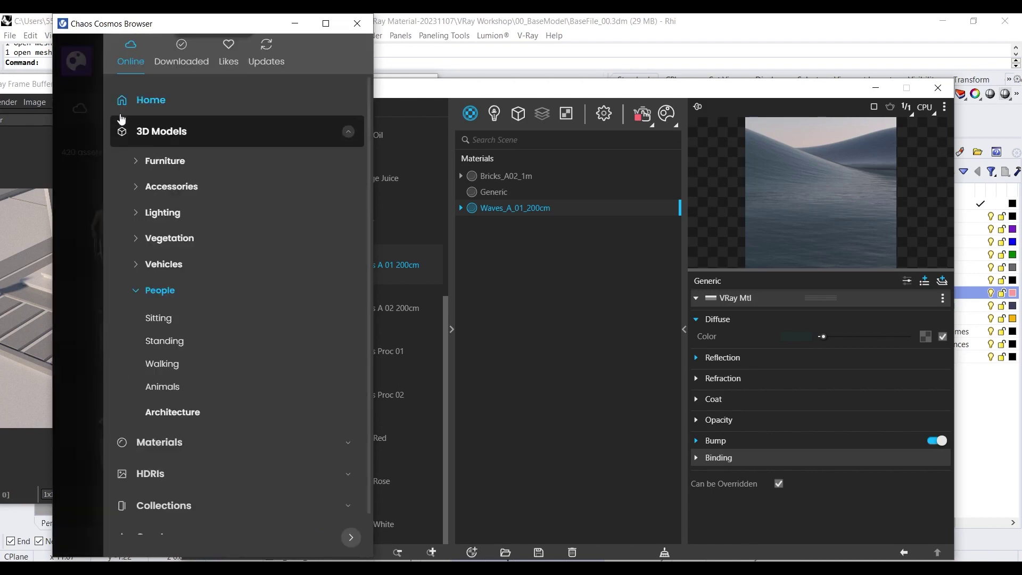
pyautogui.scroll(-1, 178, 225)
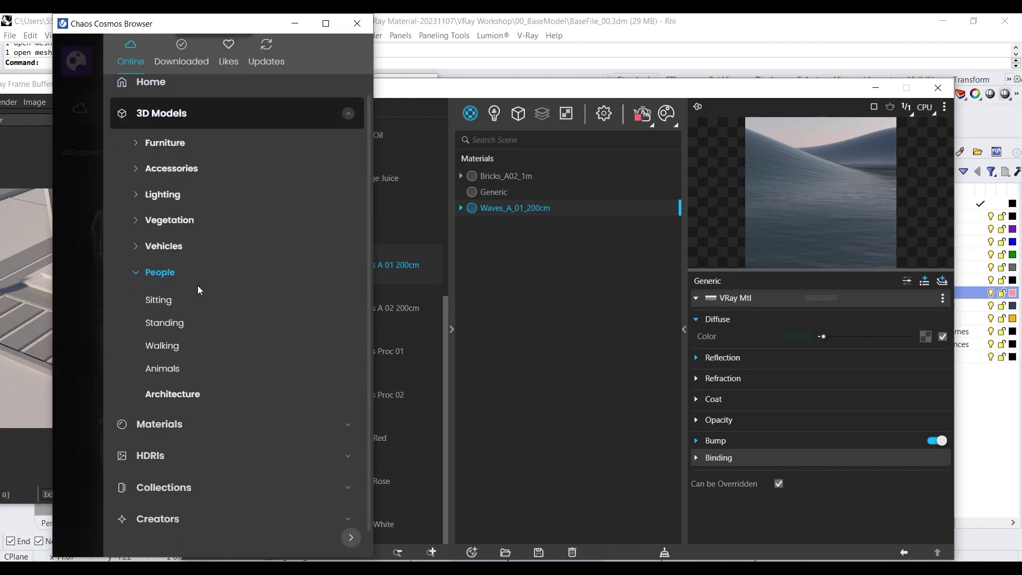
pyautogui.click(162, 426)
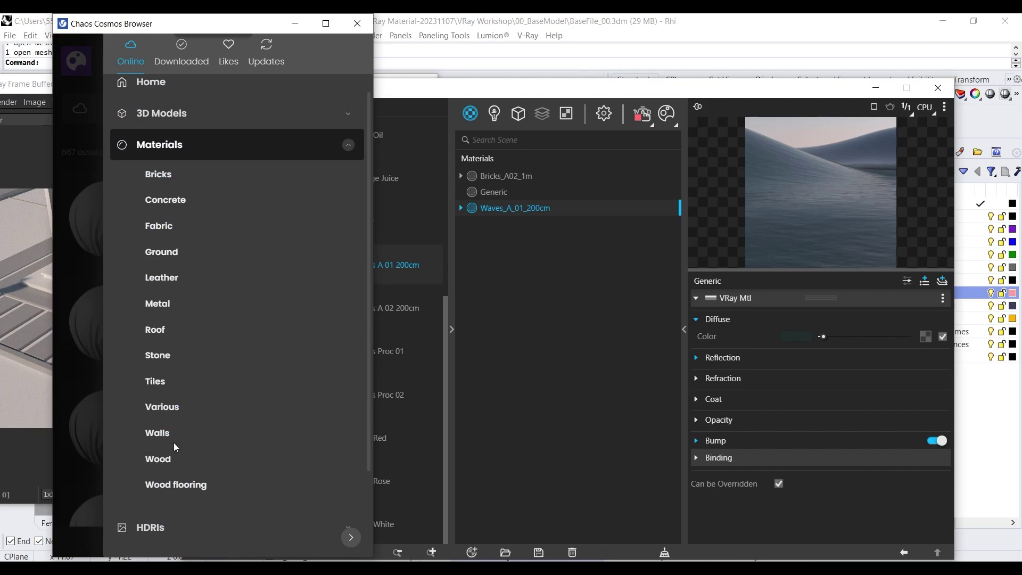
pyautogui.scroll(1, 191, 144)
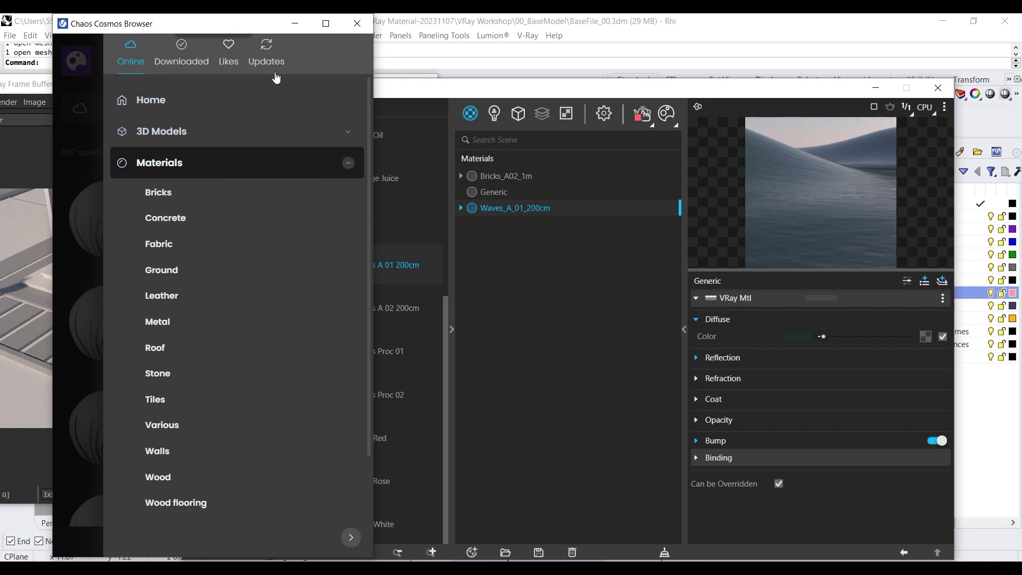
pyautogui.click(347, 164)
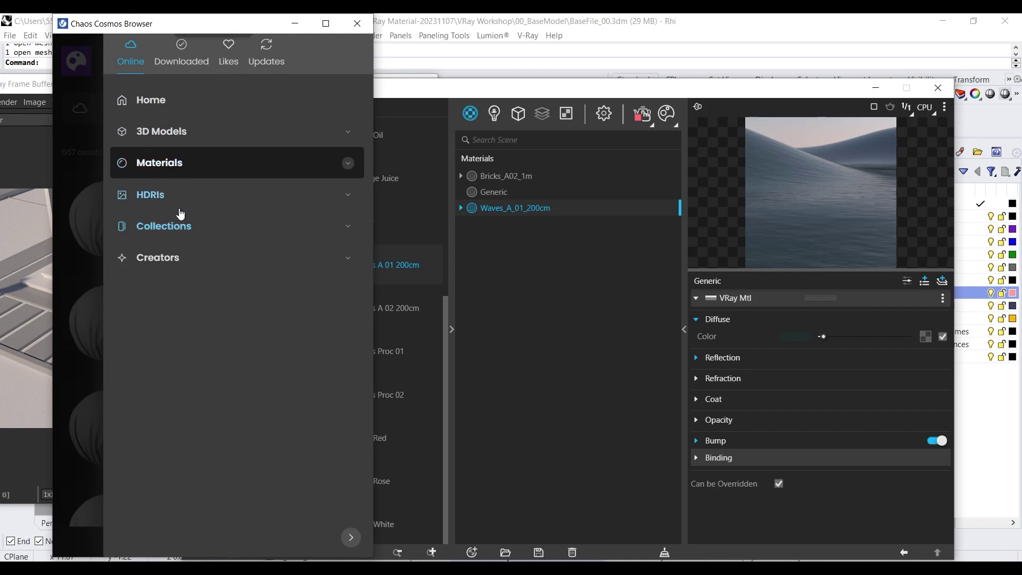
pyautogui.click(347, 164)
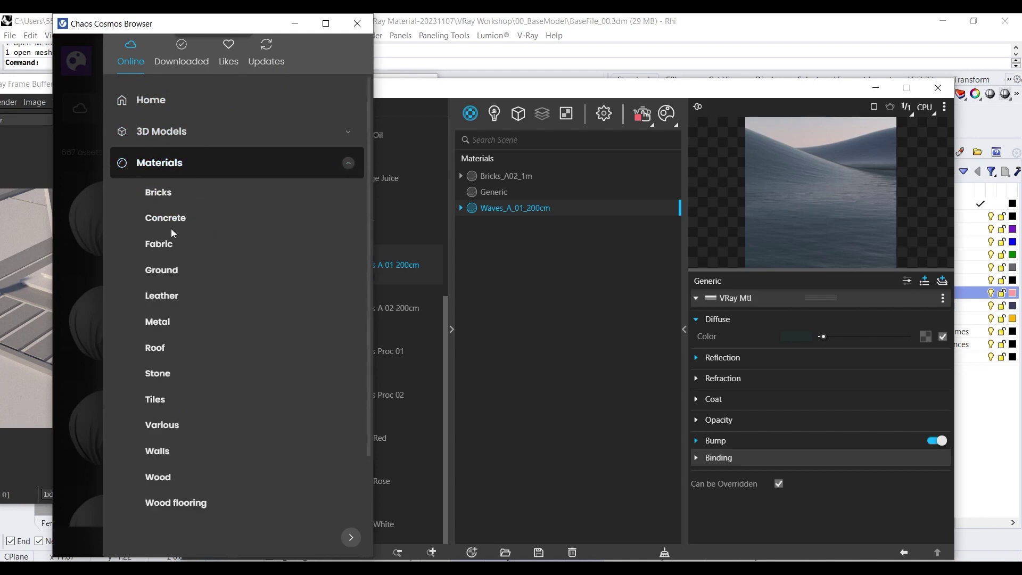
pyautogui.click(166, 218)
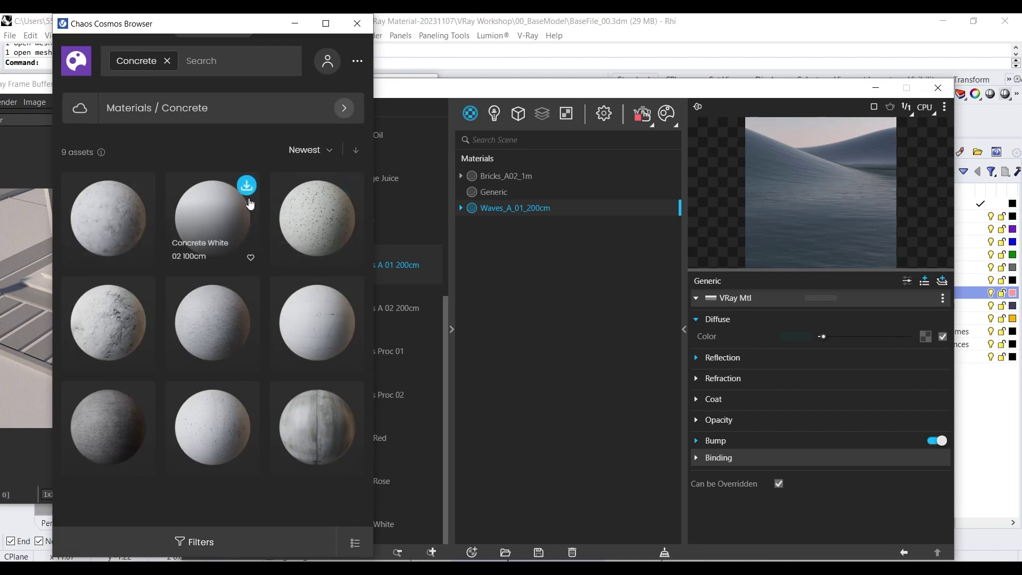
# Step: Download the Concrete White 02 100cm material, import it into the scene and select it in the V-Ray Asset Editor
pyautogui.click(247, 193)
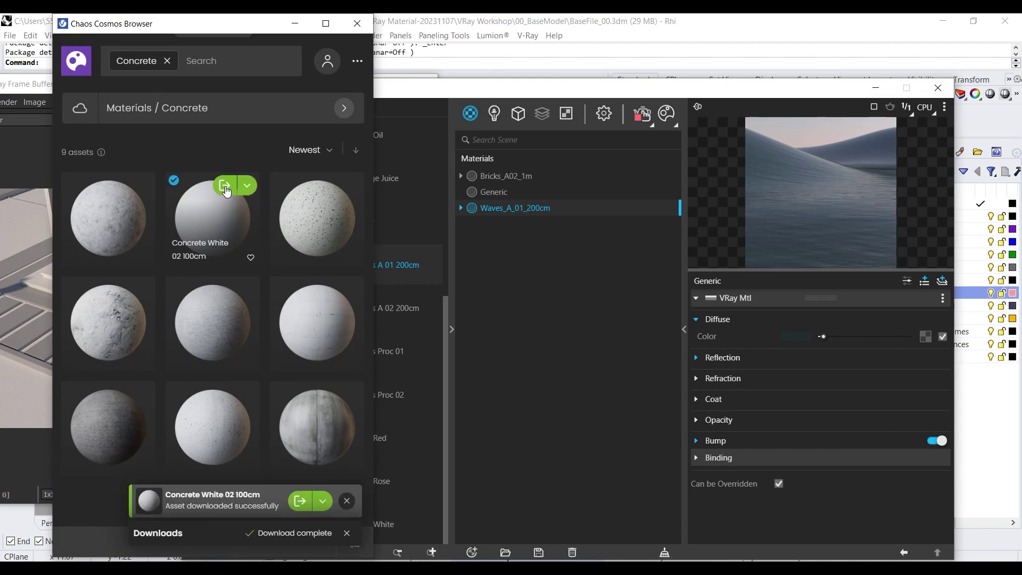
pyautogui.click(225, 187)
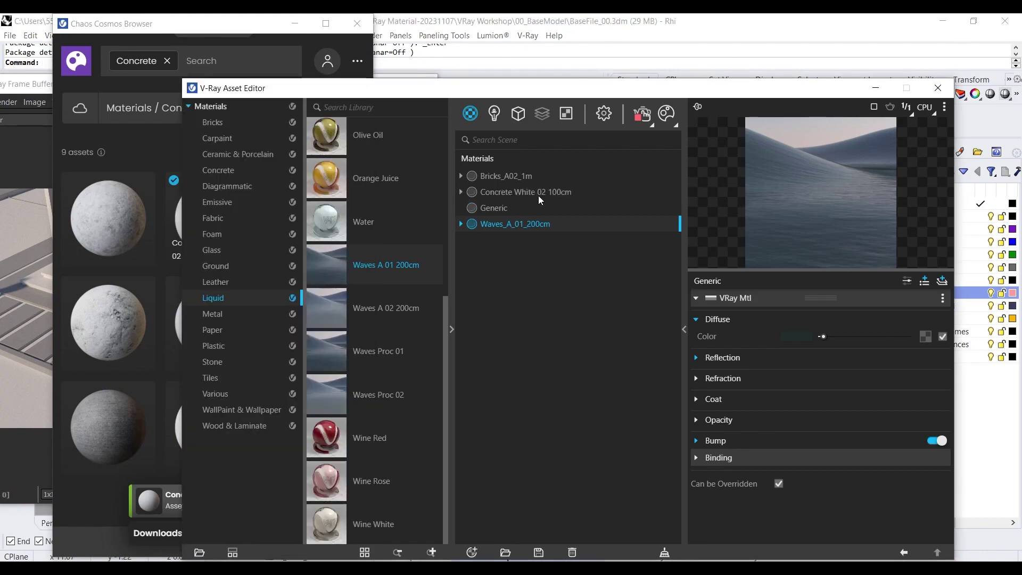
pyautogui.click(538, 196)
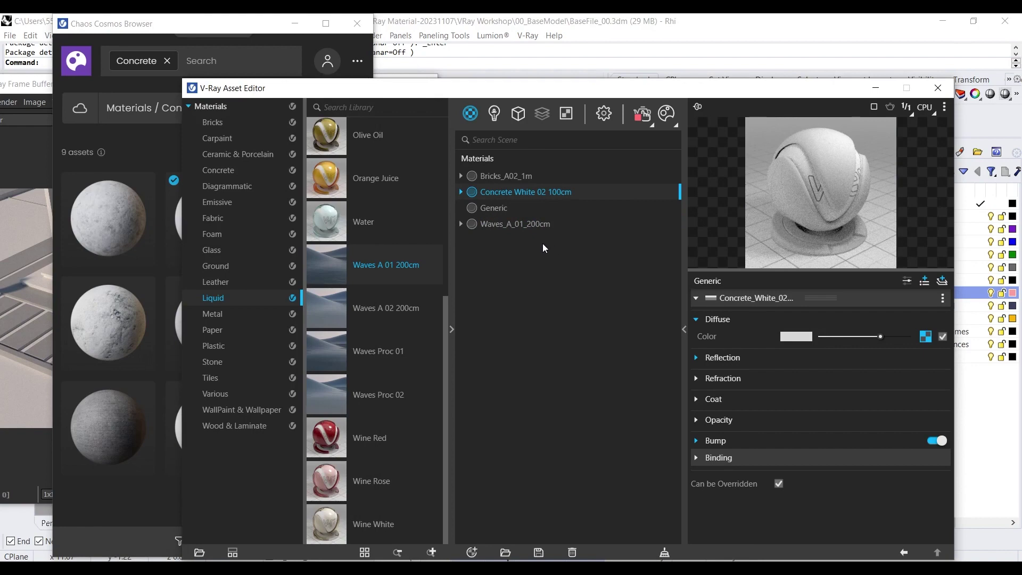
# Step: Apply the Waves_A_01_200cm material to the 05_Water layer
pyautogui.click(518, 225)
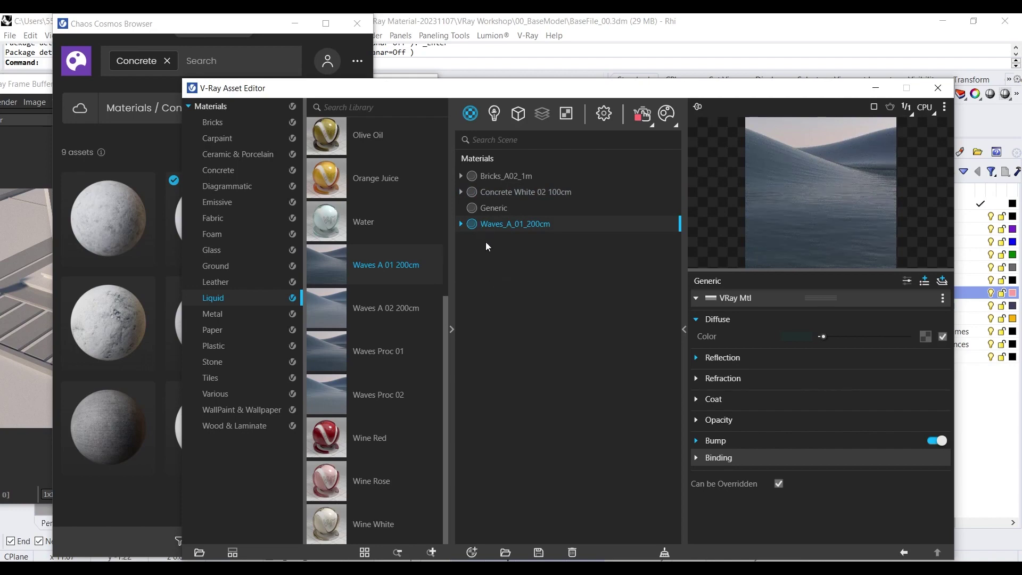
pyautogui.rightClick(513, 227)
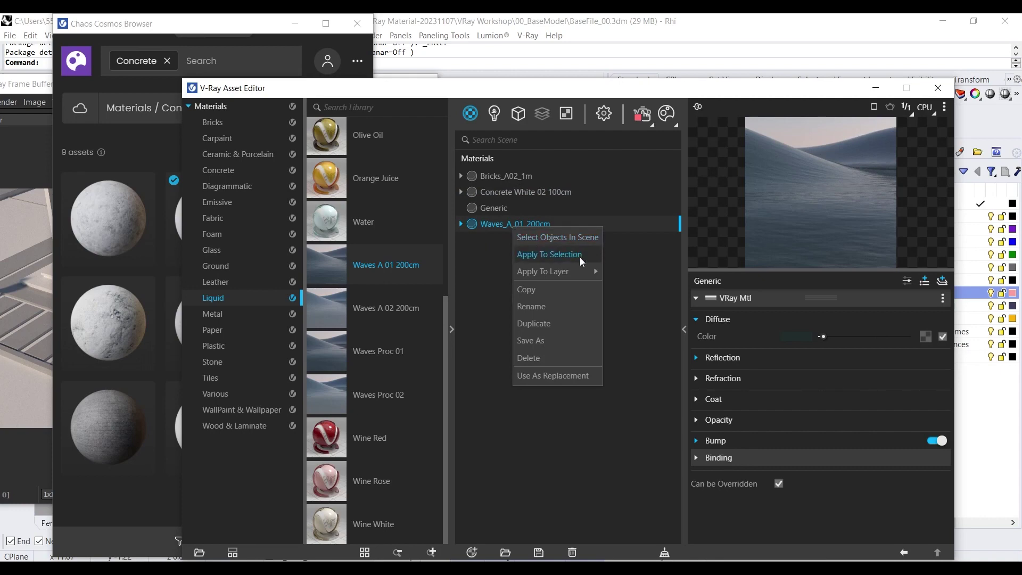
pyautogui.moveTo(580, 271)
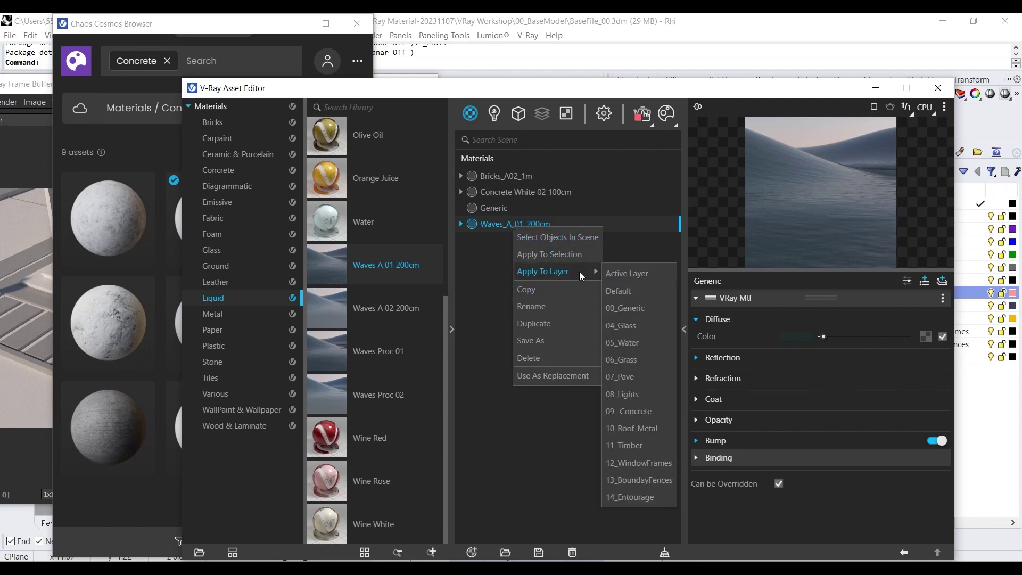
pyautogui.click(645, 342)
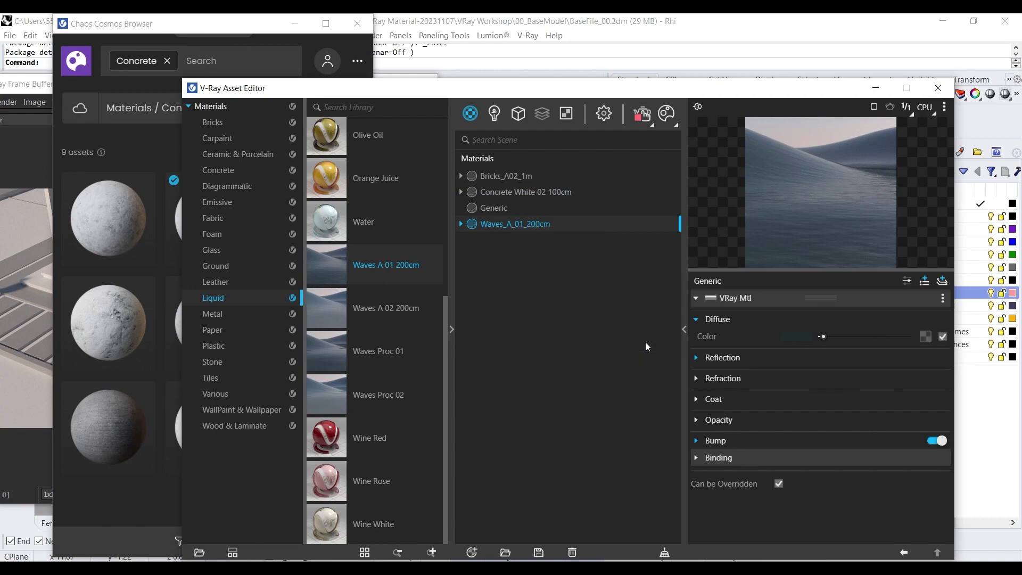
# Step: Minimize the Chaos Cosmos Browser and arrange the frame buffer beside the Perspective view with the pools in frame
pyautogui.moveTo(702, 95); pyautogui.dragTo(1001, 175)
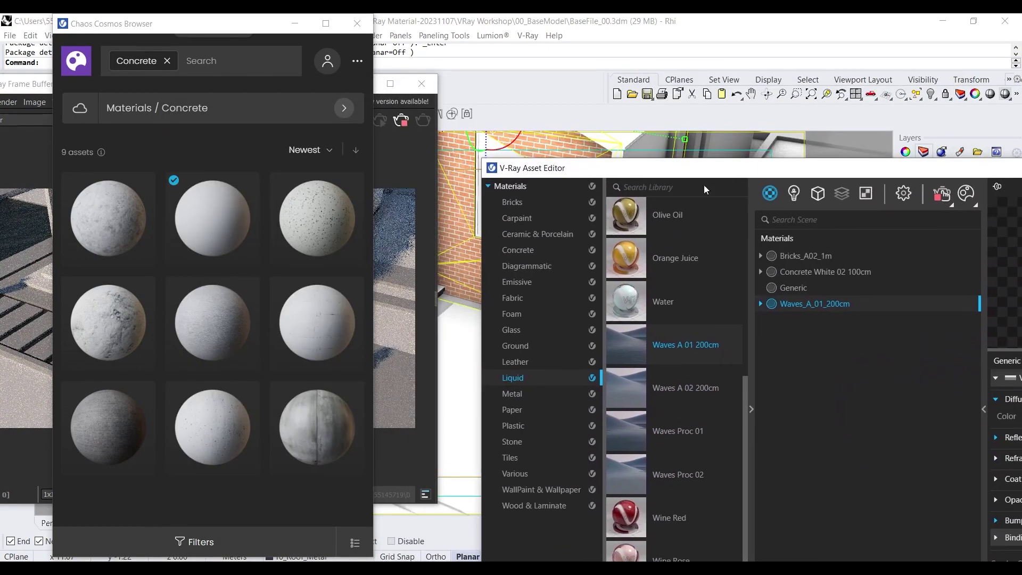
pyautogui.click(295, 23)
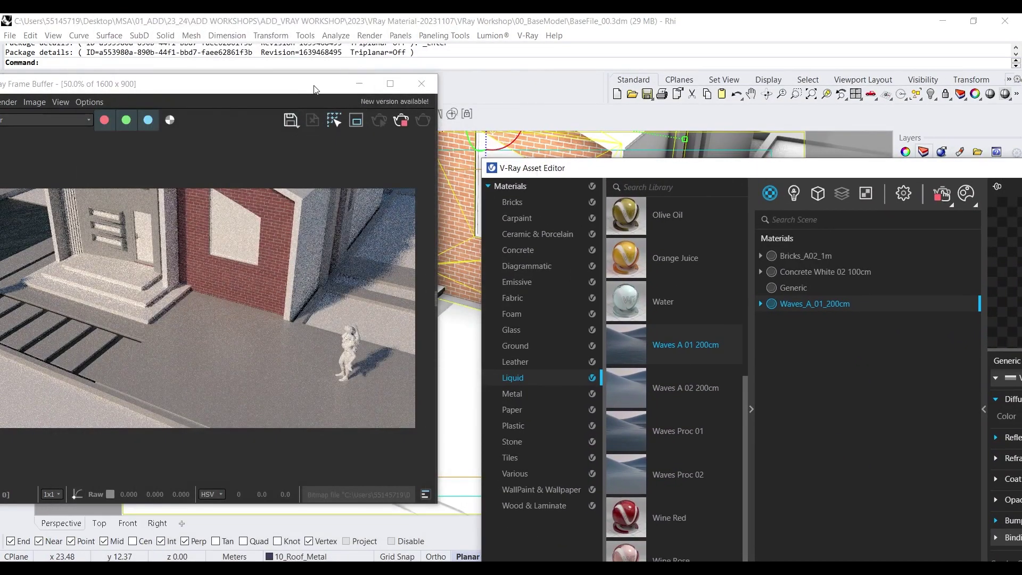
pyautogui.moveTo(314, 87); pyautogui.dragTo(343, 158)
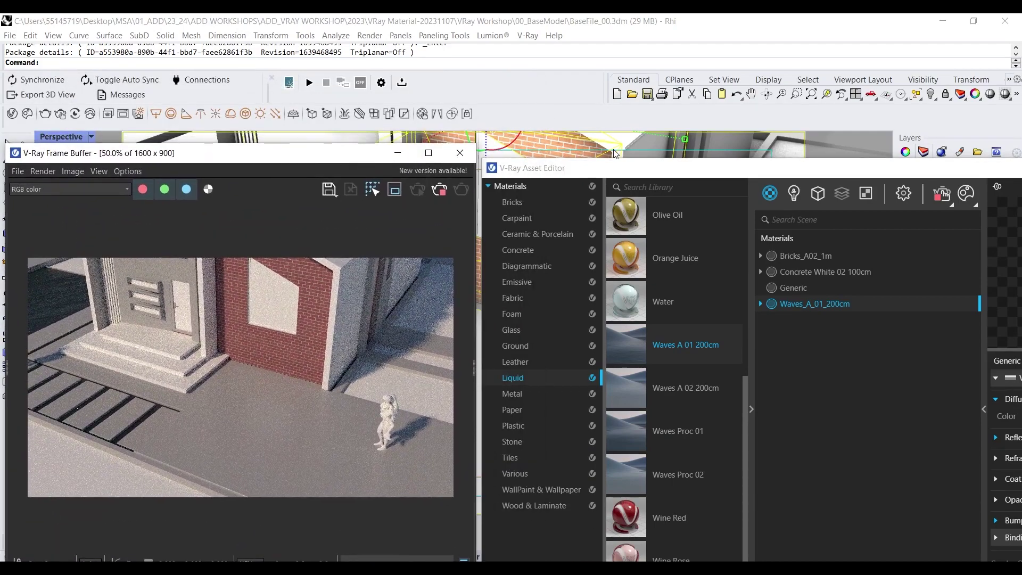
pyautogui.scroll(-10, 550, 142)
pyautogui.moveTo(549, 142); pyautogui.dragTo(677, 166, button='right')
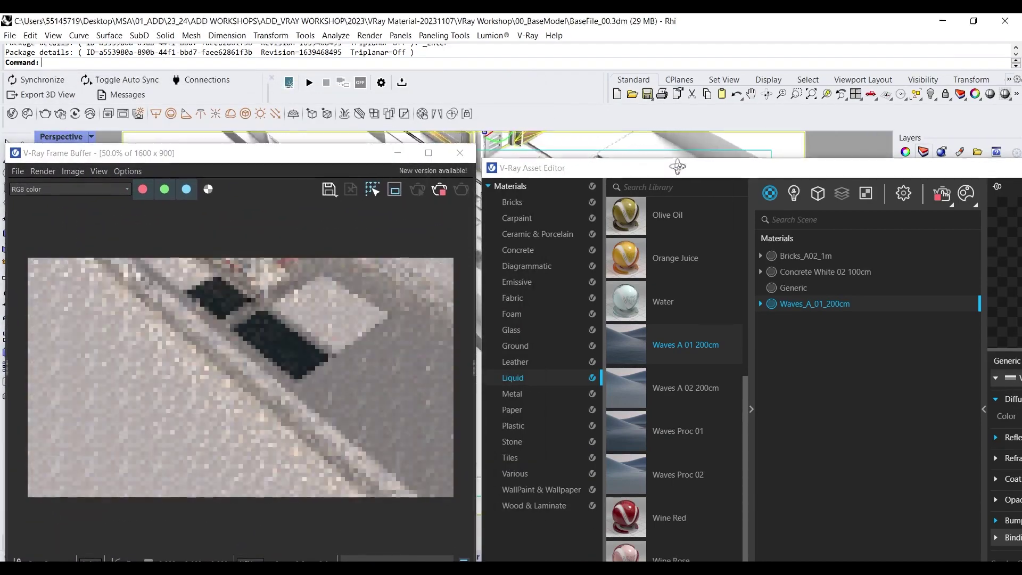
pyautogui.scroll(2, 344, 143)
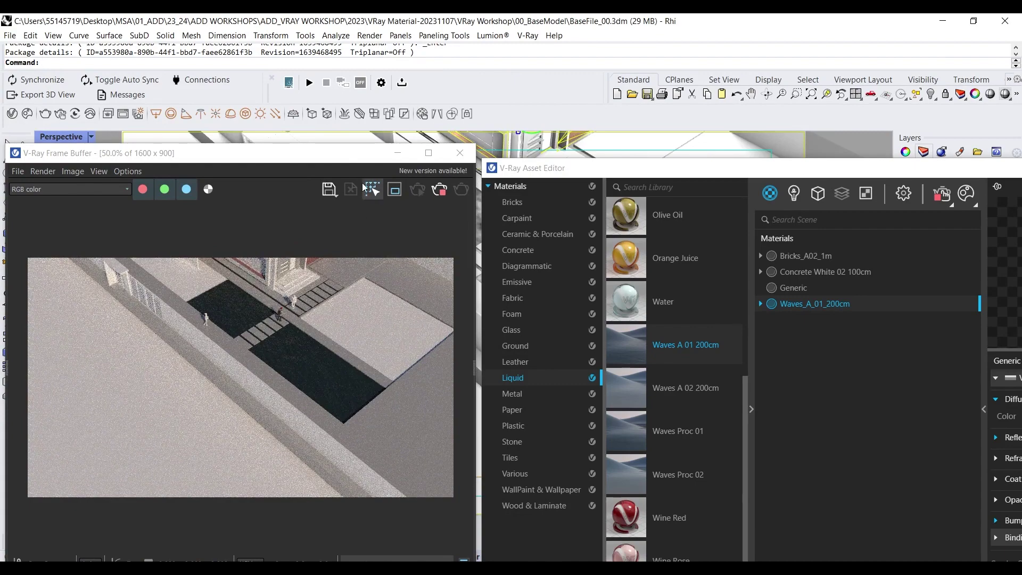
pyautogui.click(360, 165)
pyautogui.moveTo(343, 153); pyautogui.dragTo(823, 111)
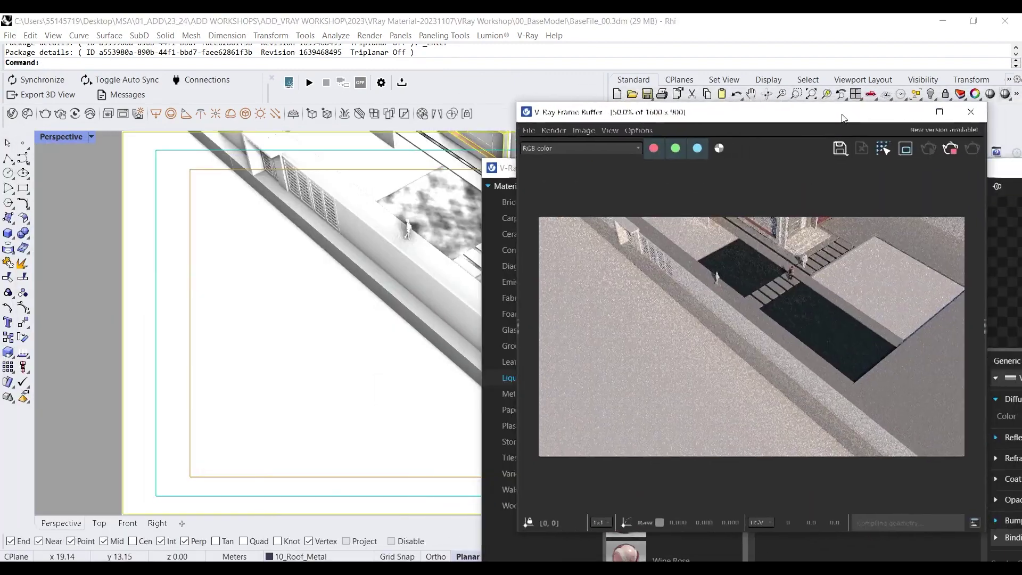
# Step: Examine the pool's water surface up close beside the stepping slabs in the interactive render
pyautogui.scroll(3, 448, 206)
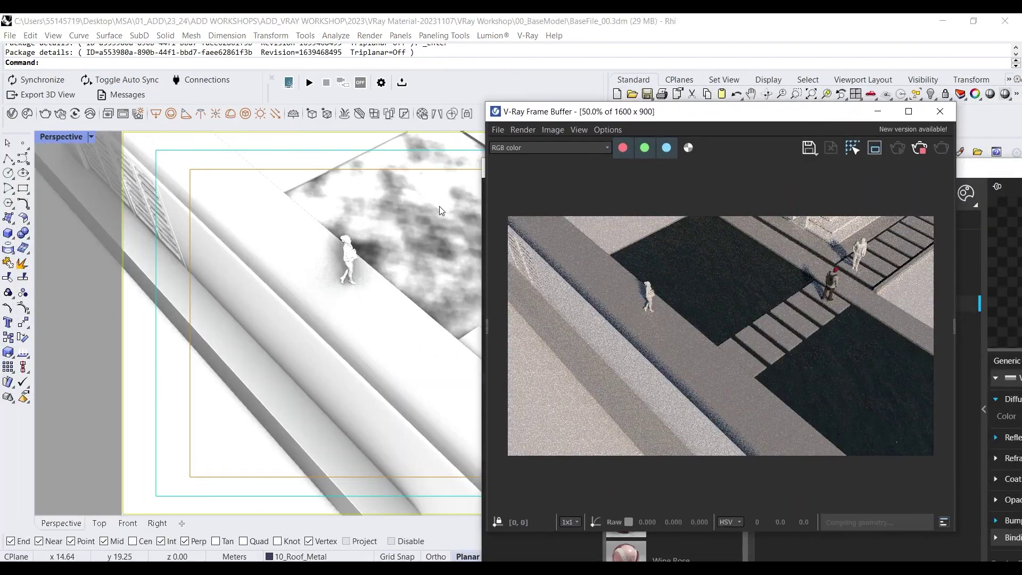
pyautogui.click(433, 203)
pyautogui.keyDown('shift'); pyautogui.moveTo(433, 203); pyautogui.dragTo(273, 196, button='right'); pyautogui.keyUp('shift')
pyautogui.moveTo(340, 302); pyautogui.dragTo(352, 253, button='right')
pyautogui.scroll(3, 354, 262)
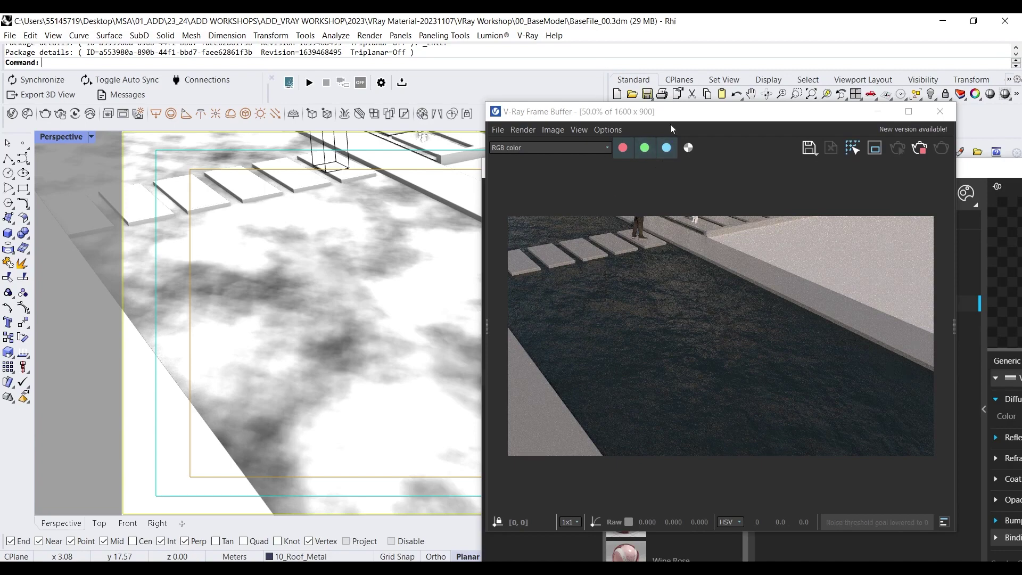
# Step: Collapse the material library and open the UVW Placement of the bump map bitmap in the Waves_A_01_200cm material
pyautogui.moveTo(665, 111); pyautogui.dragTo(325, 91)
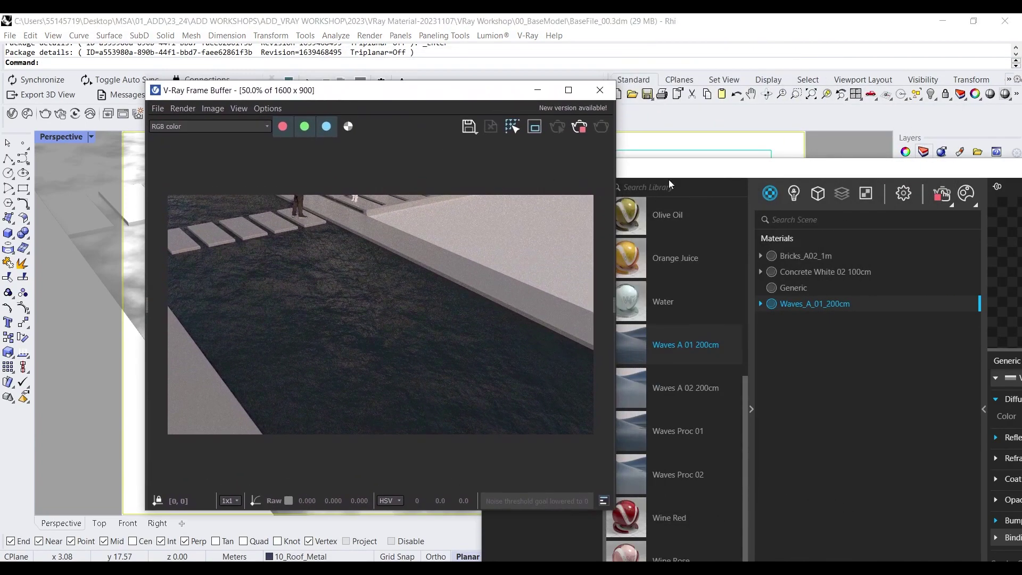
pyautogui.moveTo(668, 180); pyautogui.dragTo(341, 78)
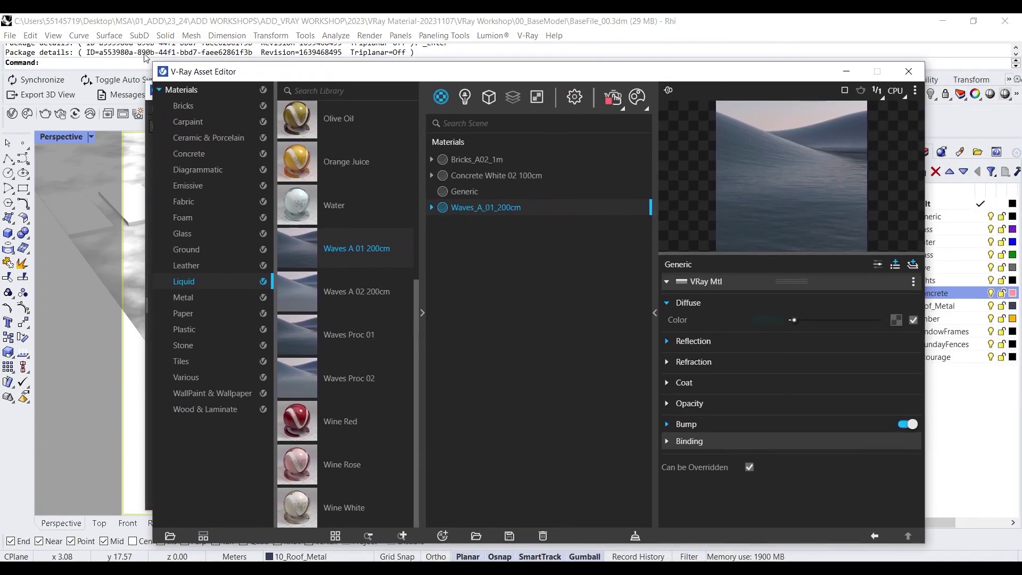
pyautogui.moveTo(160, 64); pyautogui.dragTo(161, 71)
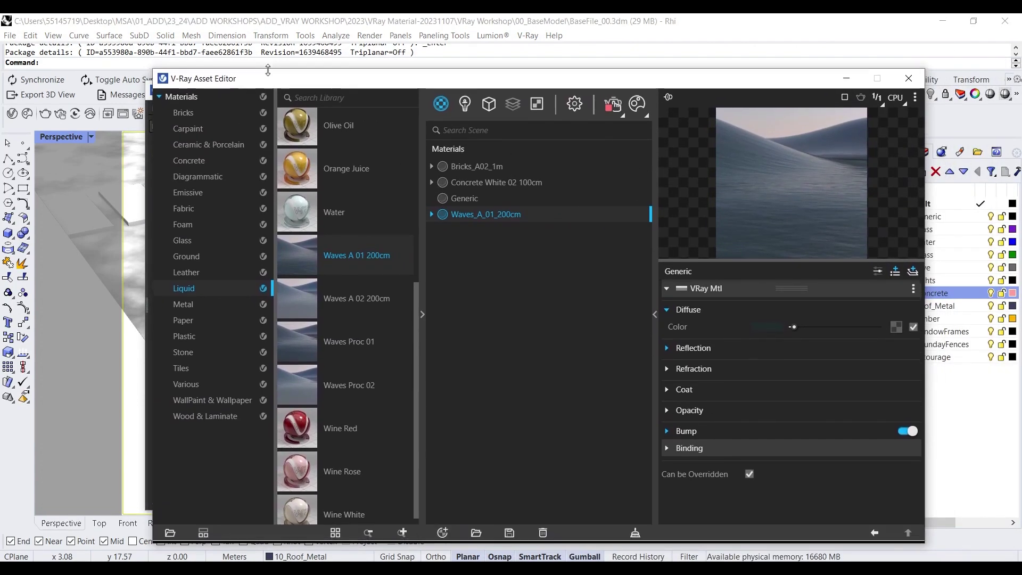
pyautogui.click(424, 317)
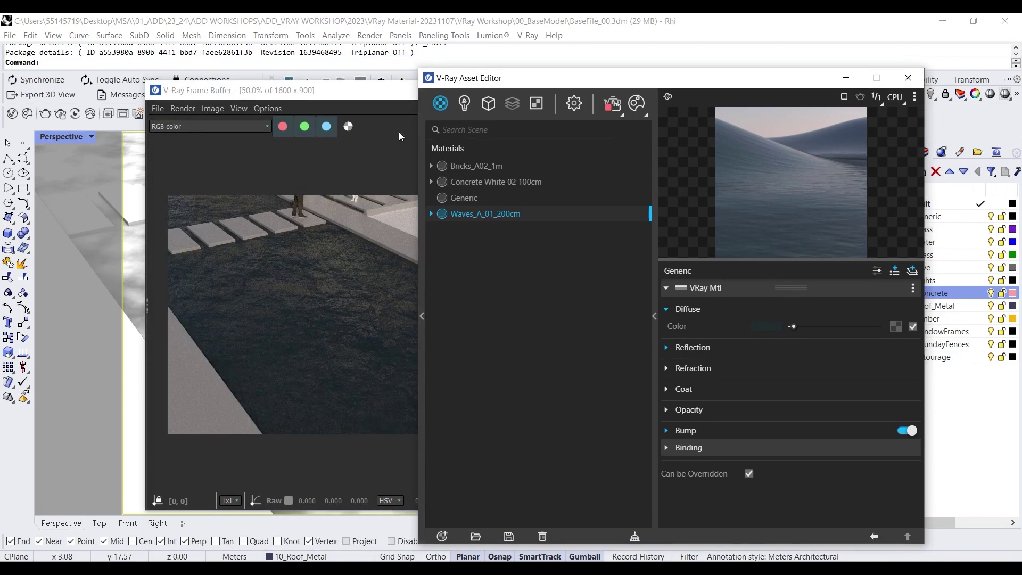
pyautogui.moveTo(546, 79); pyautogui.dragTo(494, 49)
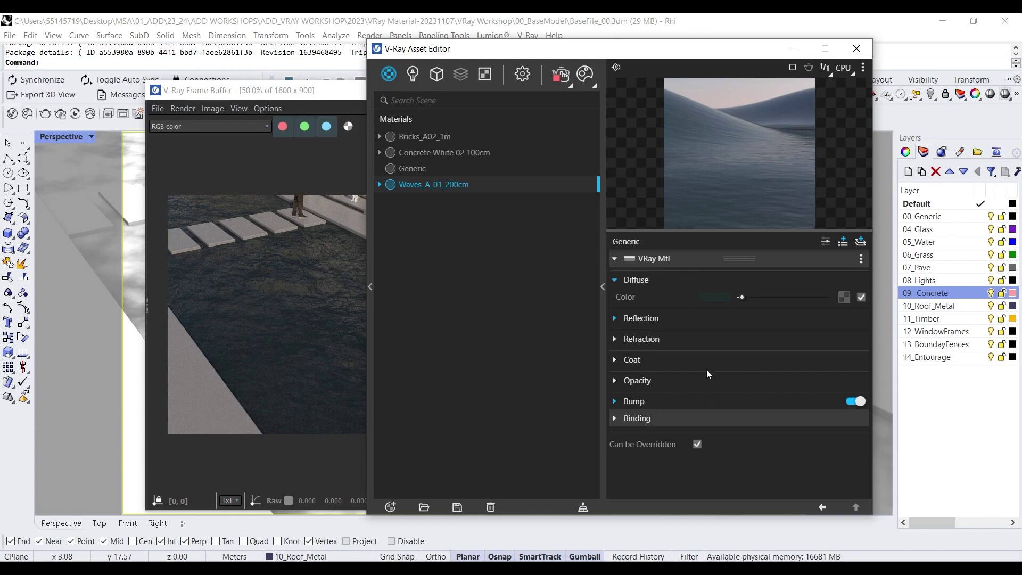
pyautogui.click(637, 402)
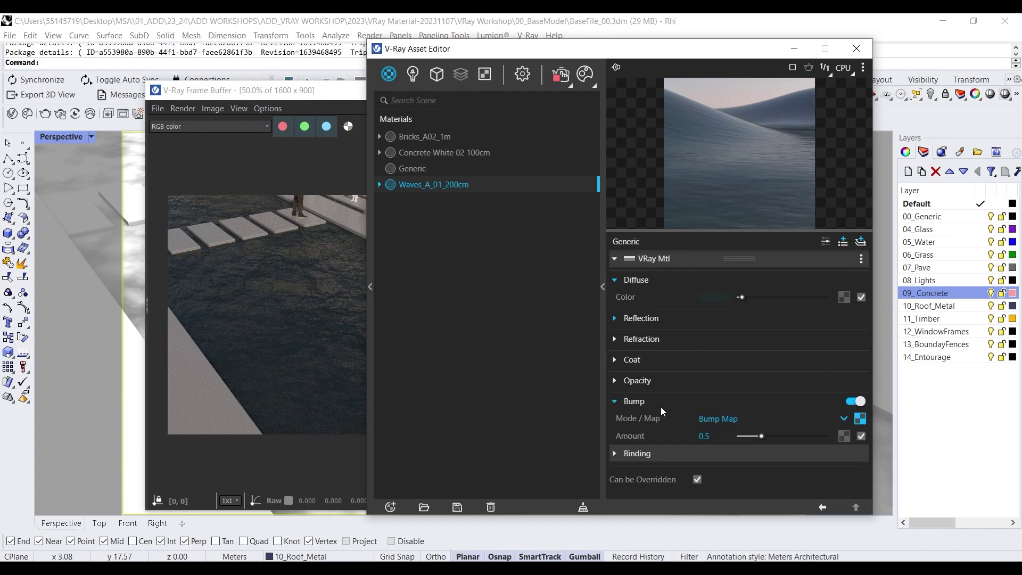
pyautogui.click(860, 418)
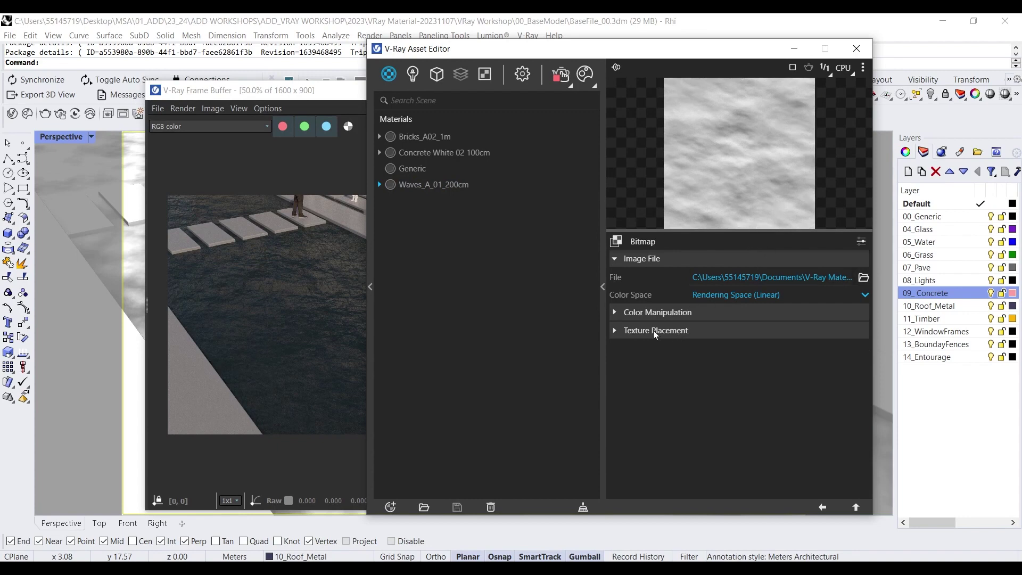
pyautogui.click(639, 330)
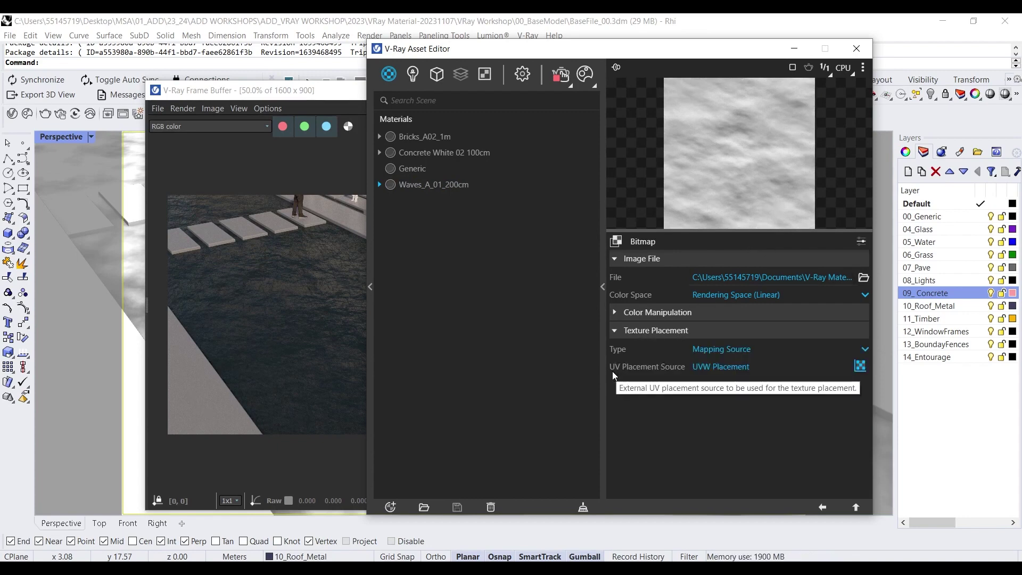
pyautogui.click(860, 369)
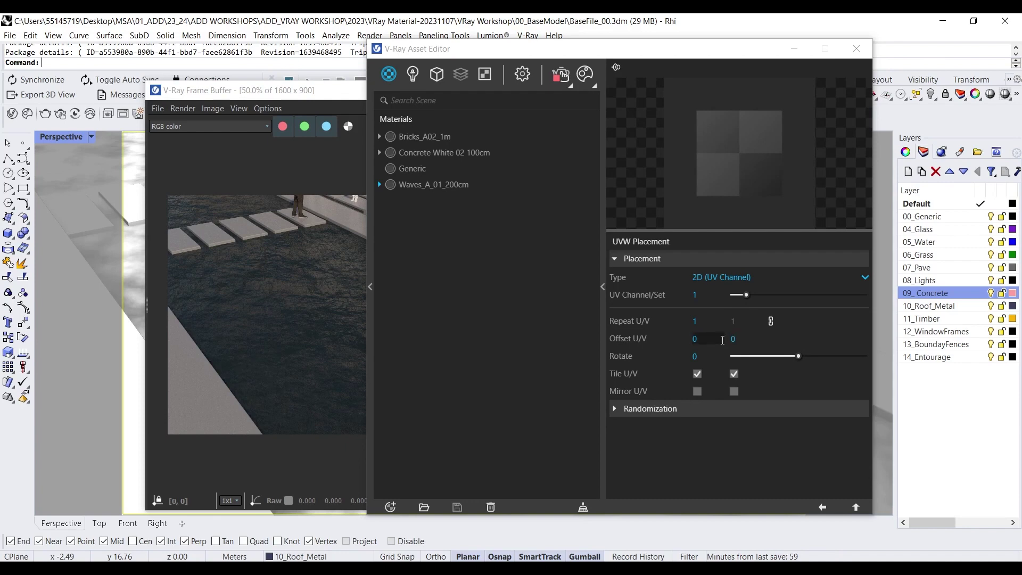
# Step: Set the wave bump texture's Repeat U/V to 0.5 and inspect the water enlarged in the frame buffer
pyautogui.click(715, 323)
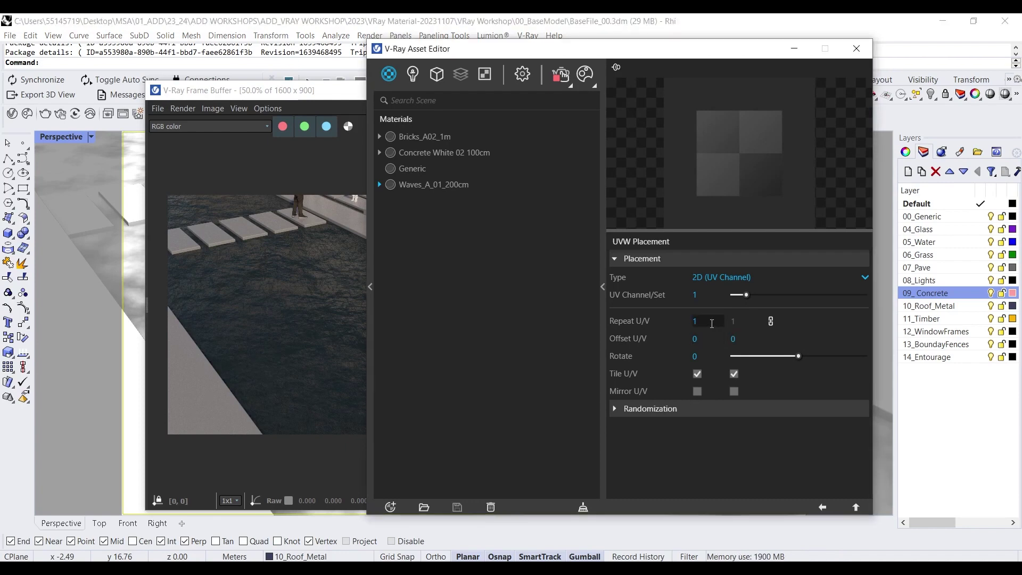
pyautogui.doubleClick(713, 323)
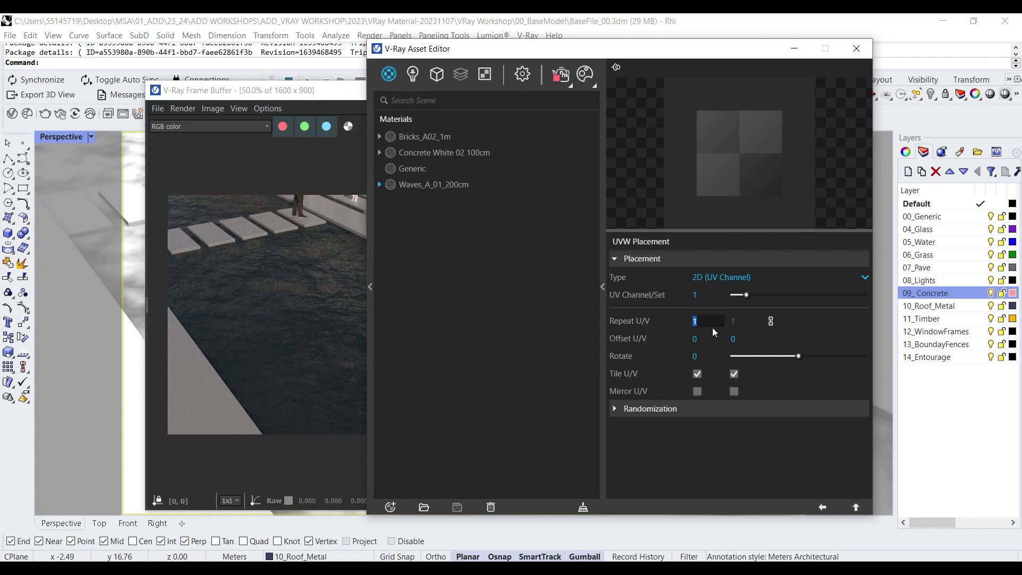
pyautogui.write('.5')
pyautogui.press('Return')
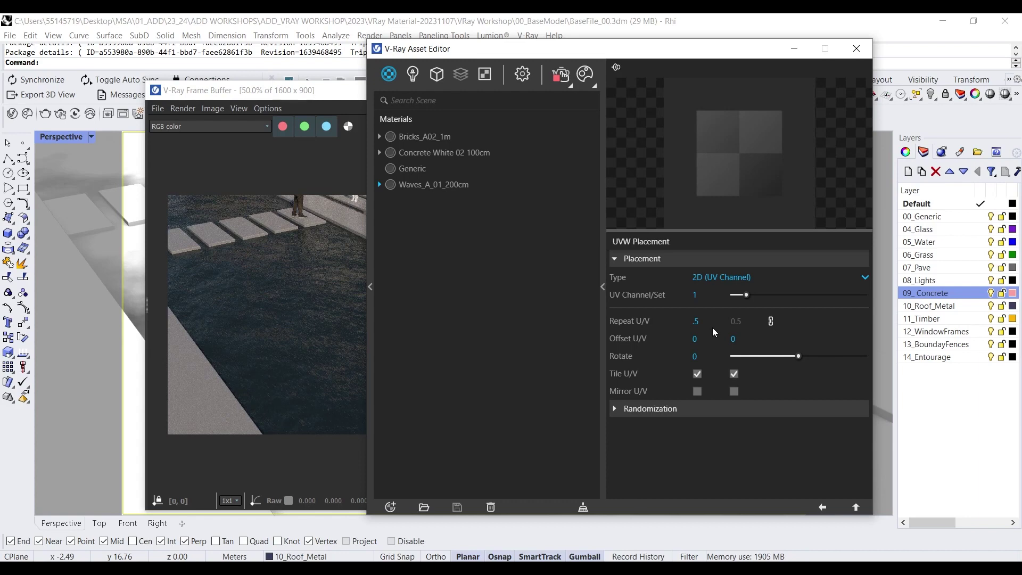
pyautogui.moveTo(302, 94); pyautogui.dragTo(212, 72)
pyautogui.scroll(1, 288, 271)
pyautogui.scroll(-1, 277, 302)
pyautogui.scroll(1, 208, 300)
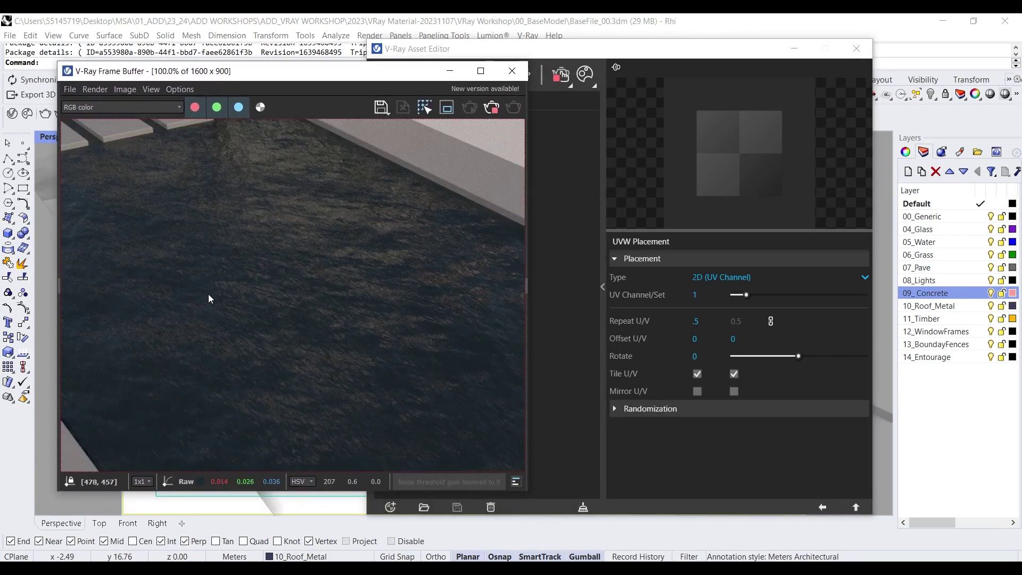
# Step: Set the wave bump texture's Repeat U/V to 0.1
pyautogui.click(707, 318)
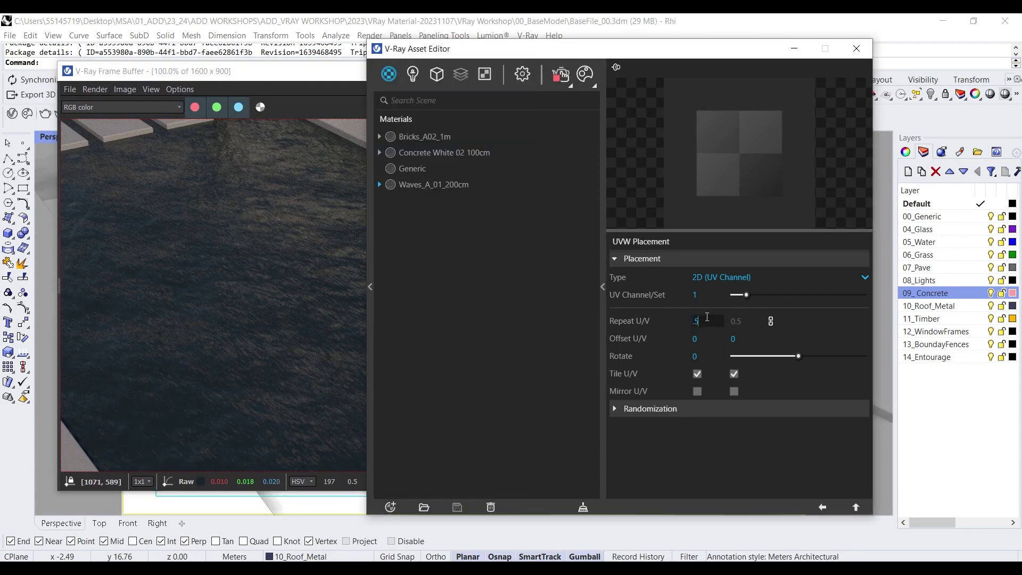
pyautogui.press('BackSpace')
pyautogui.press('BackSpace')
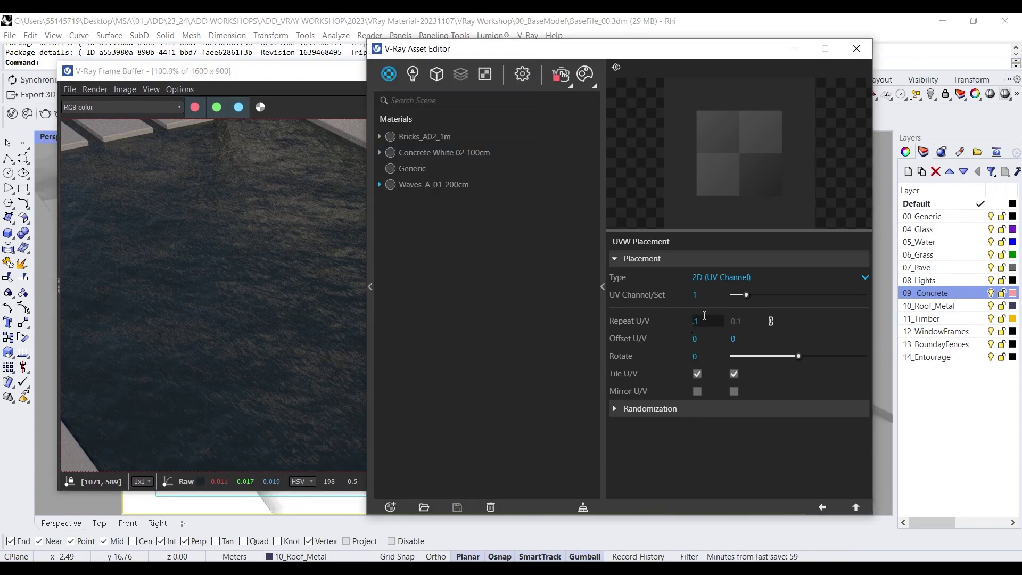
pyautogui.write('.1')
pyautogui.press('Return')
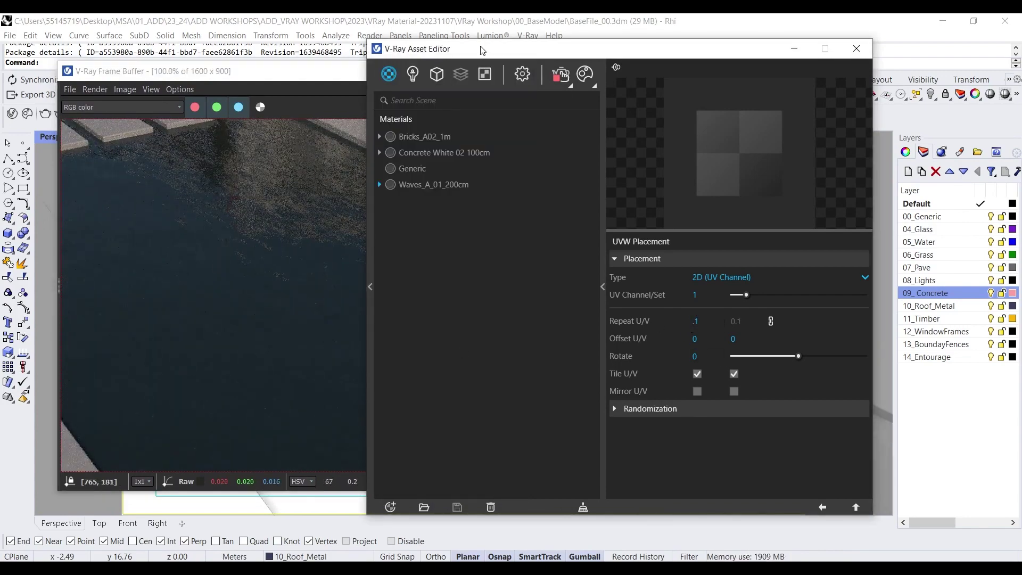
# Step: Examine the larger waves and their reflections from a low viewpoint across the pool in the interactive render
pyautogui.moveTo(482, 50); pyautogui.dragTo(654, 74)
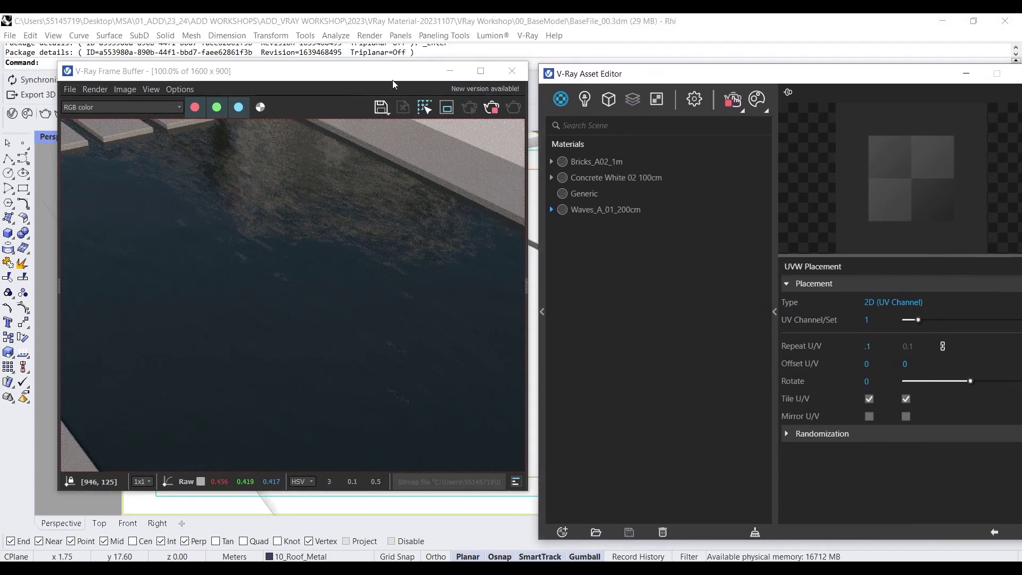
pyautogui.moveTo(392, 85); pyautogui.dragTo(802, 110)
pyautogui.moveTo(364, 246); pyautogui.dragTo(367, 299, button='right')
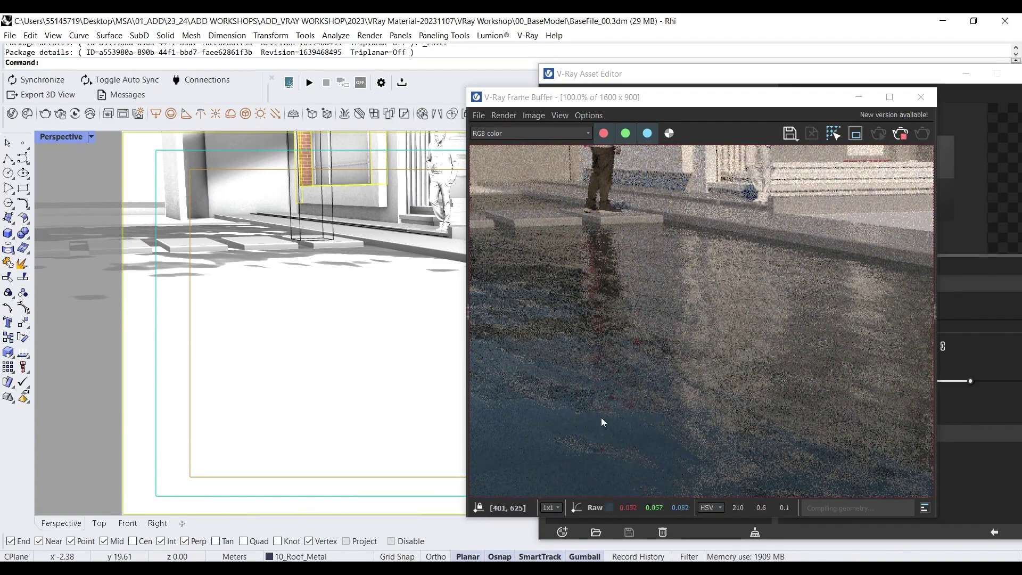
pyautogui.scroll(-3, 298, 289)
pyautogui.scroll(3, 302, 291)
pyautogui.scroll(-1, 554, 308)
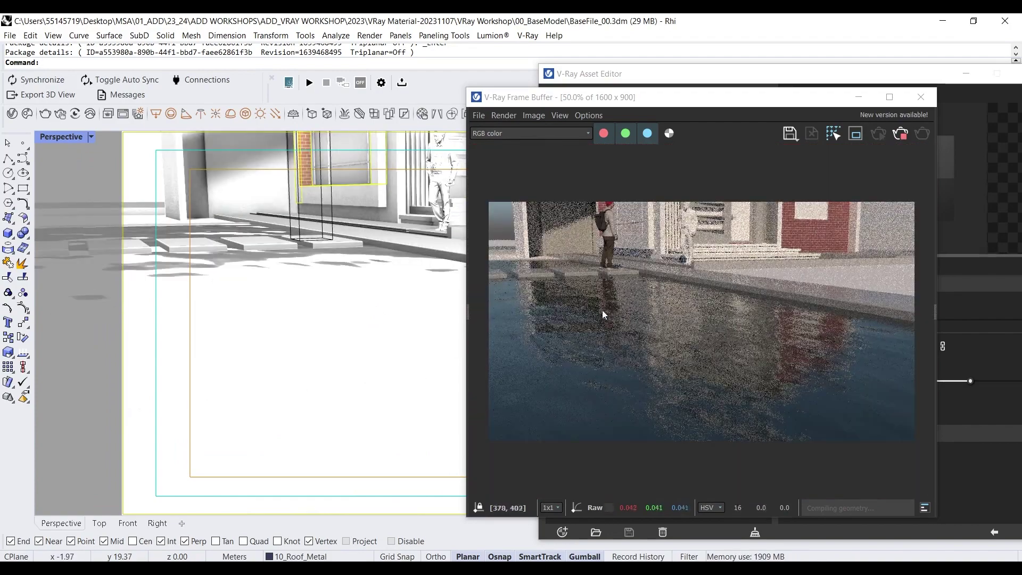
# Step: Arrange the render and material editor for side-by-side viewing and return to the Waves_A_01_200cm material's main settings
pyautogui.moveTo(706, 97); pyautogui.dragTo(357, 83)
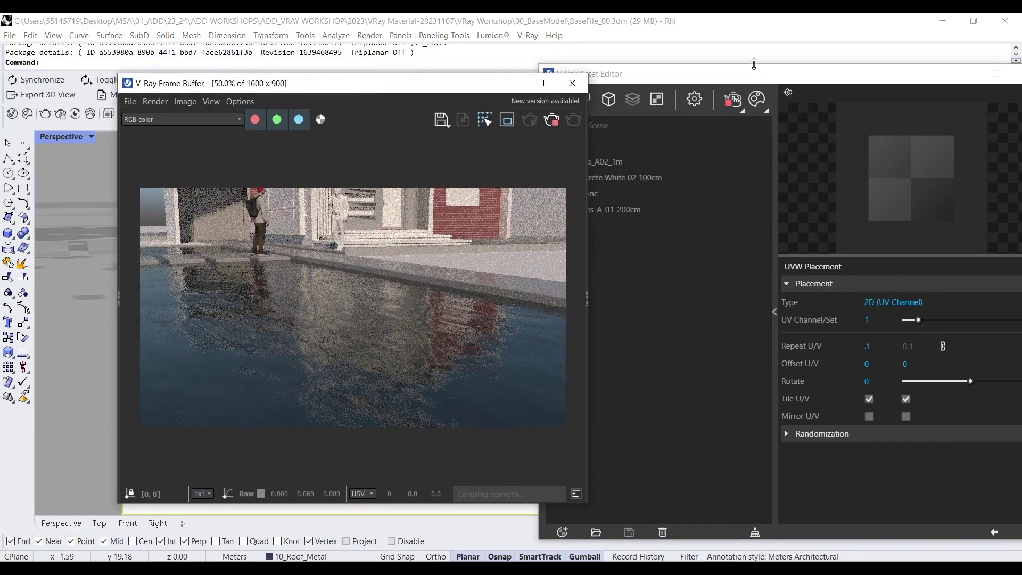
pyautogui.moveTo(751, 75); pyautogui.dragTo(615, 72)
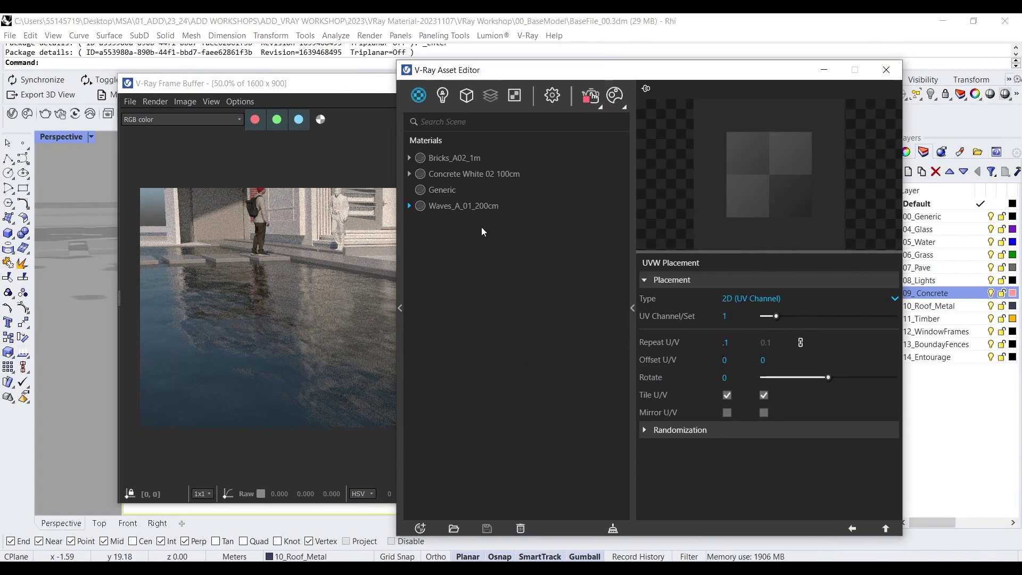
pyautogui.click(882, 530)
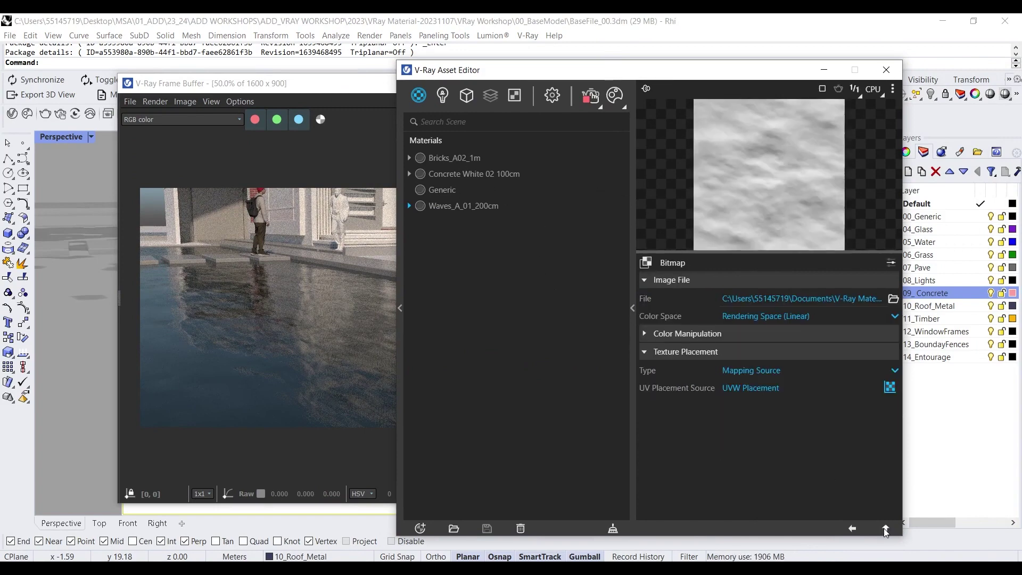
pyautogui.click(884, 529)
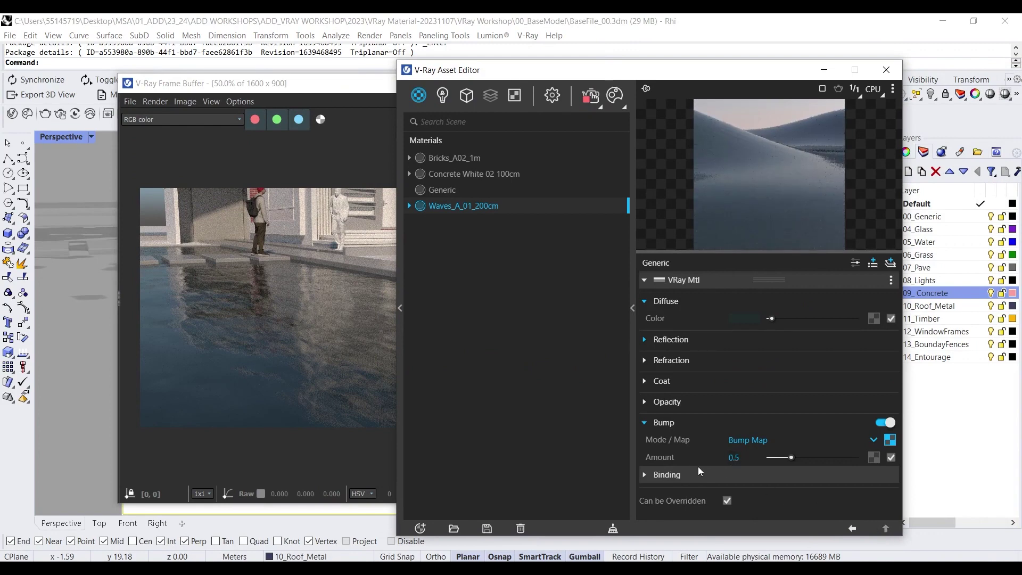
# Step: Set the Waves_A_01_200cm material's bump amount to 0.1 and check the water in the interactive render
pyautogui.click(748, 458)
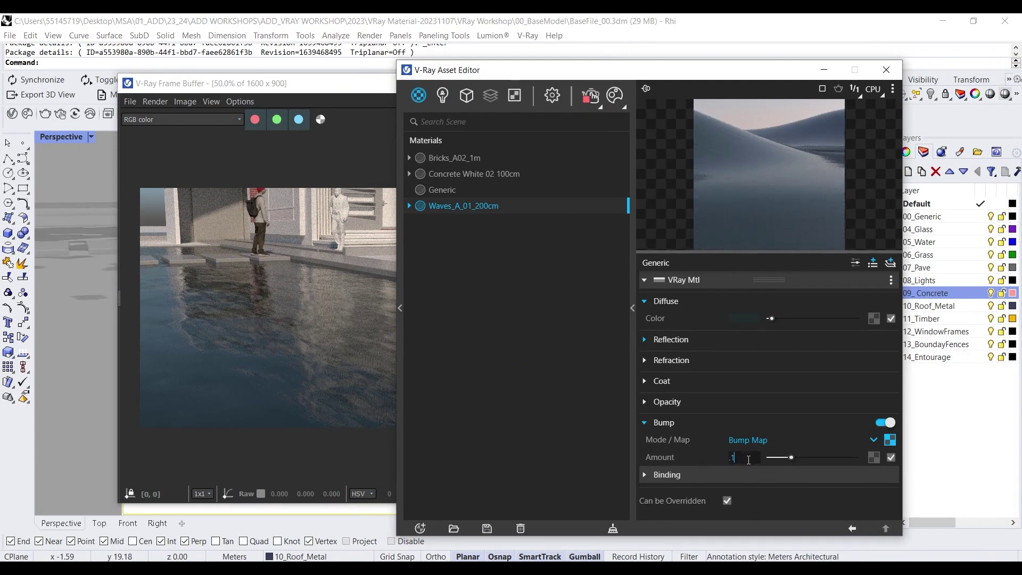
pyautogui.press('Return')
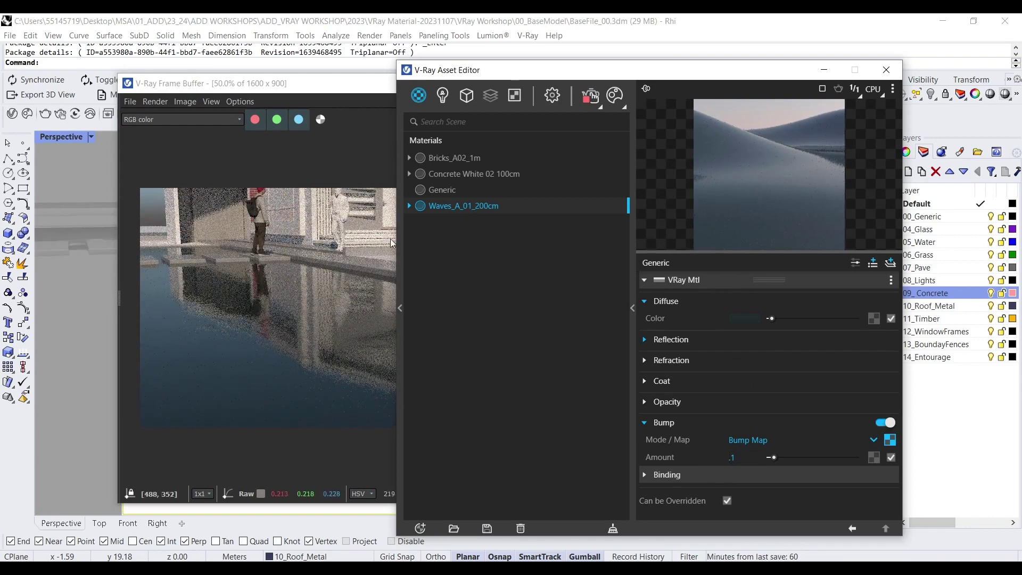
pyautogui.moveTo(469, 77); pyautogui.dragTo(490, 72)
# Step: Set the Waves_A_01_200cm material's bump amount to 0.3
pyautogui.click(762, 453)
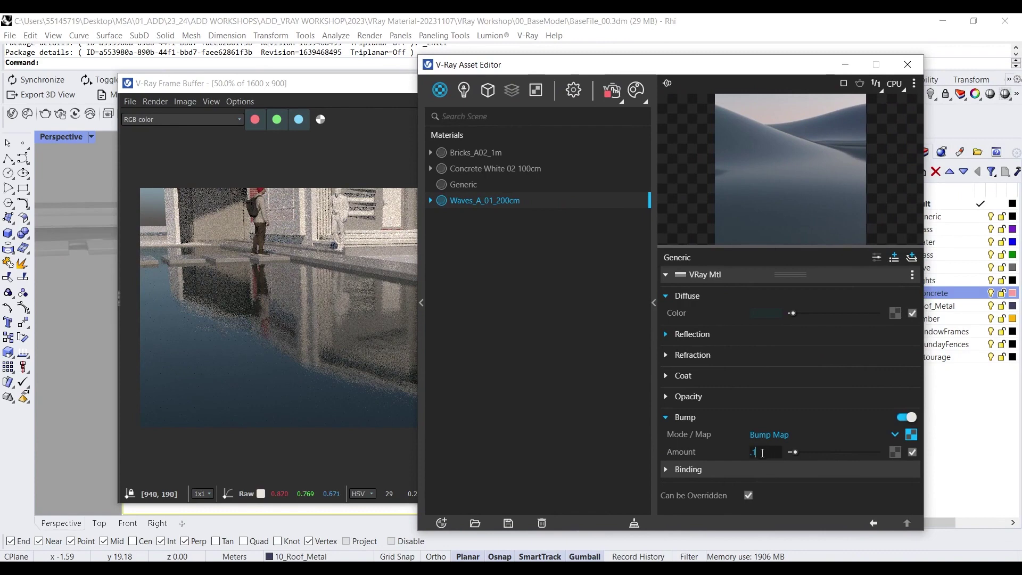
pyautogui.doubleClick(763, 453)
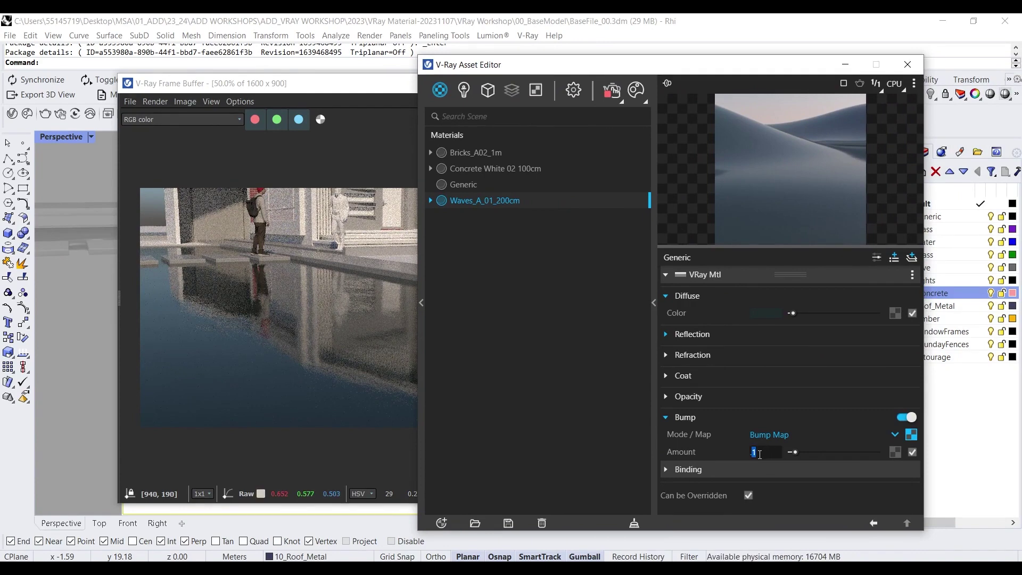
pyautogui.write('3')
pyautogui.press('Return')
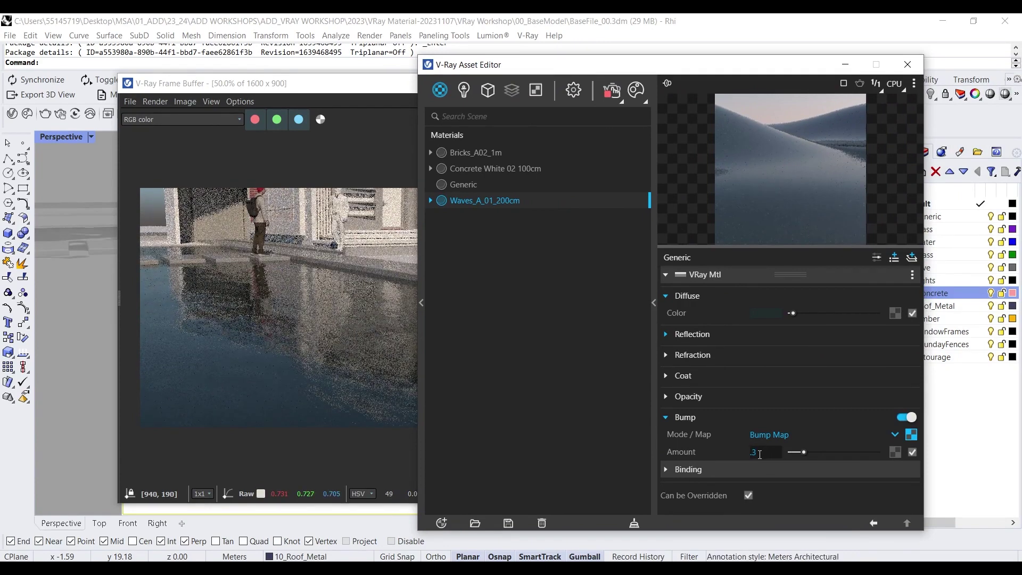
# Step: Lower the water material's opacity to 0.88 and view the pool from a higher viewpoint
pyautogui.moveTo(724, 68); pyautogui.dragTo(658, 72)
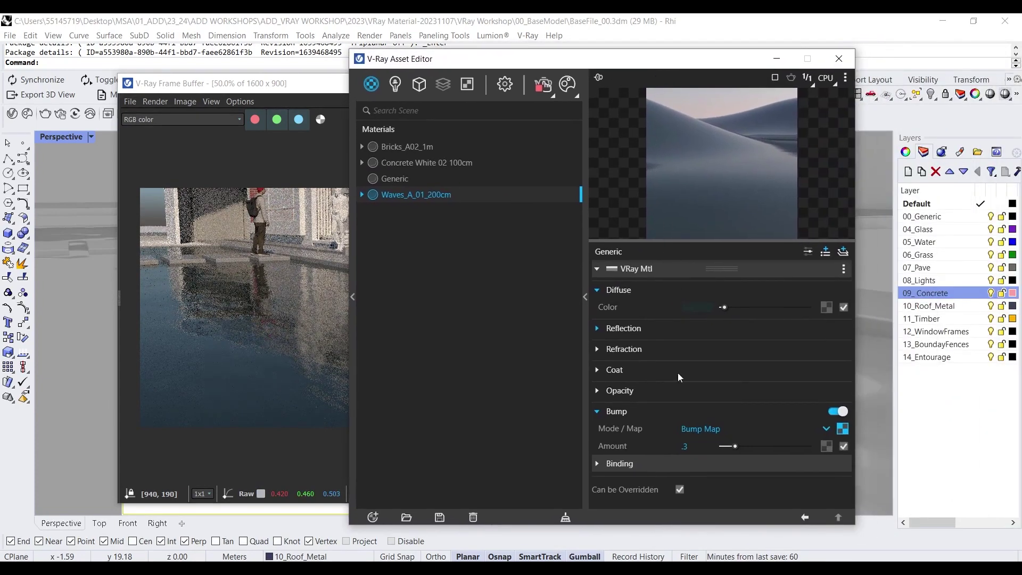
pyautogui.click(708, 390)
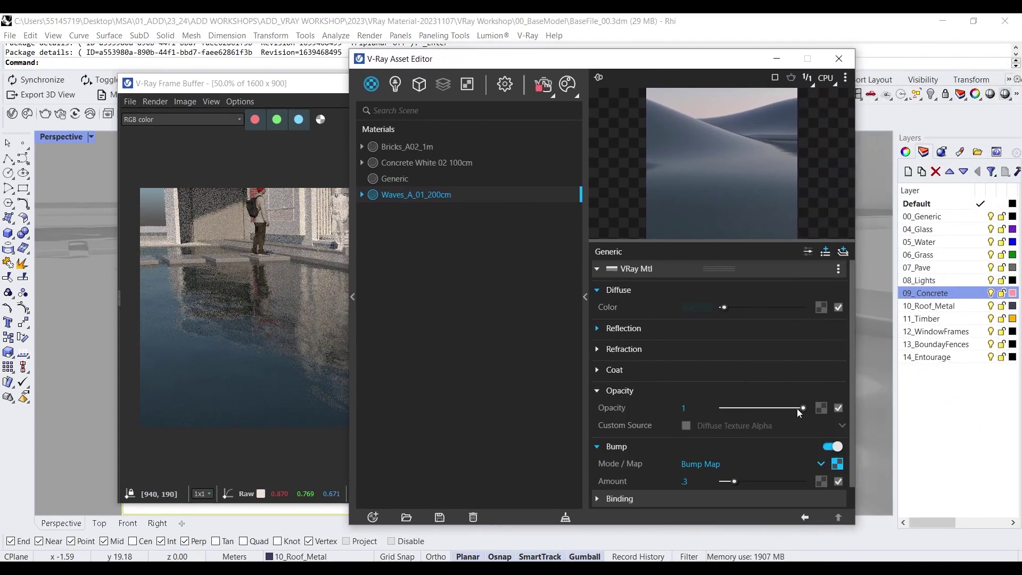
pyautogui.moveTo(796, 408)
pyautogui.mouseDown()
pyautogui.moveTo(770, 412)
pyautogui.moveTo(794, 408)
pyautogui.mouseUp()
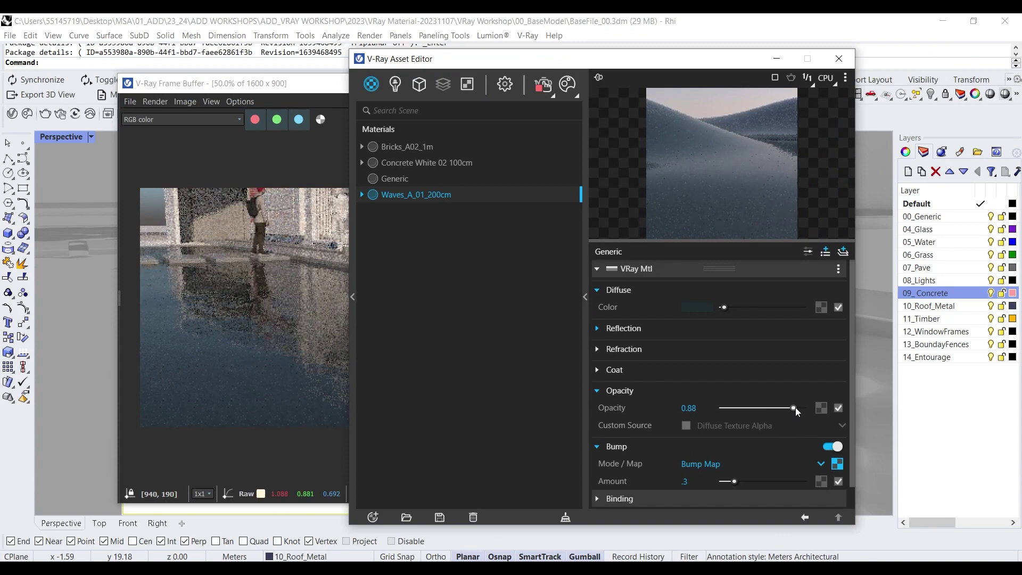
pyautogui.moveTo(604, 59); pyautogui.dragTo(811, 71)
pyautogui.moveTo(107, 263); pyautogui.dragTo(134, 272, button='right')
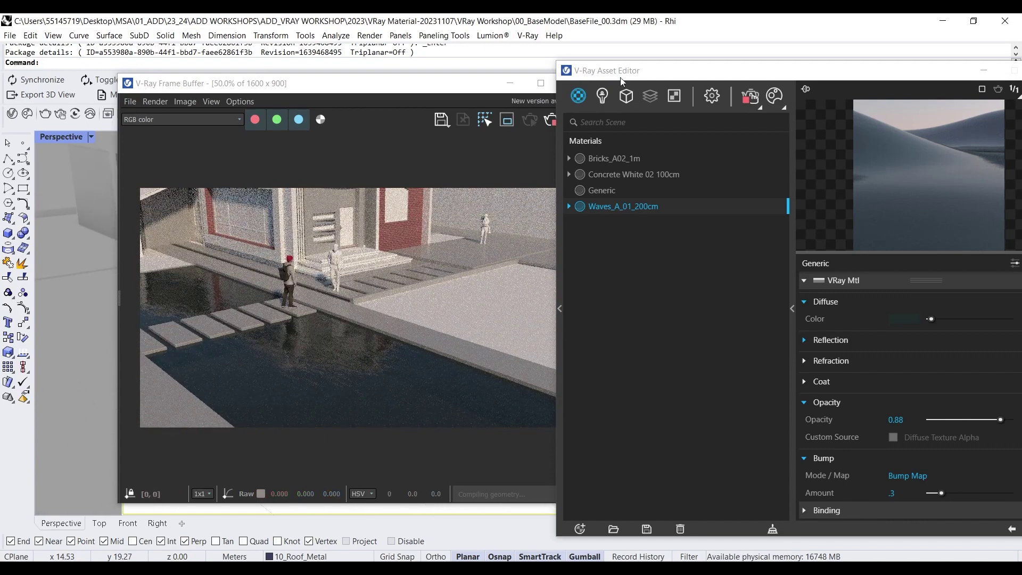
# Step: Look through the opacity, reflection and refraction settings of the Waves_A_01_200cm material
pyautogui.moveTo(635, 75); pyautogui.dragTo(560, 88)
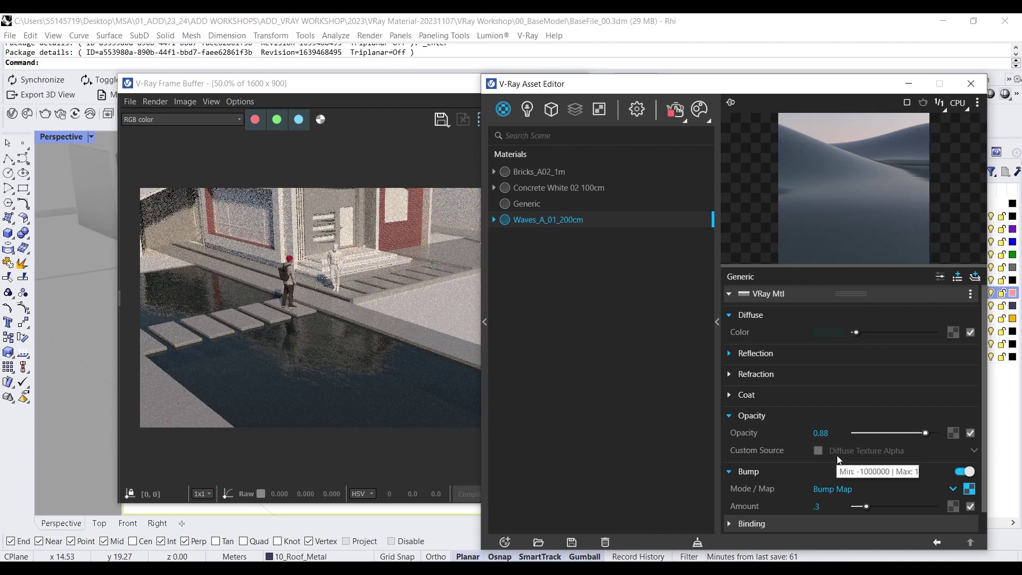
pyautogui.click(971, 434)
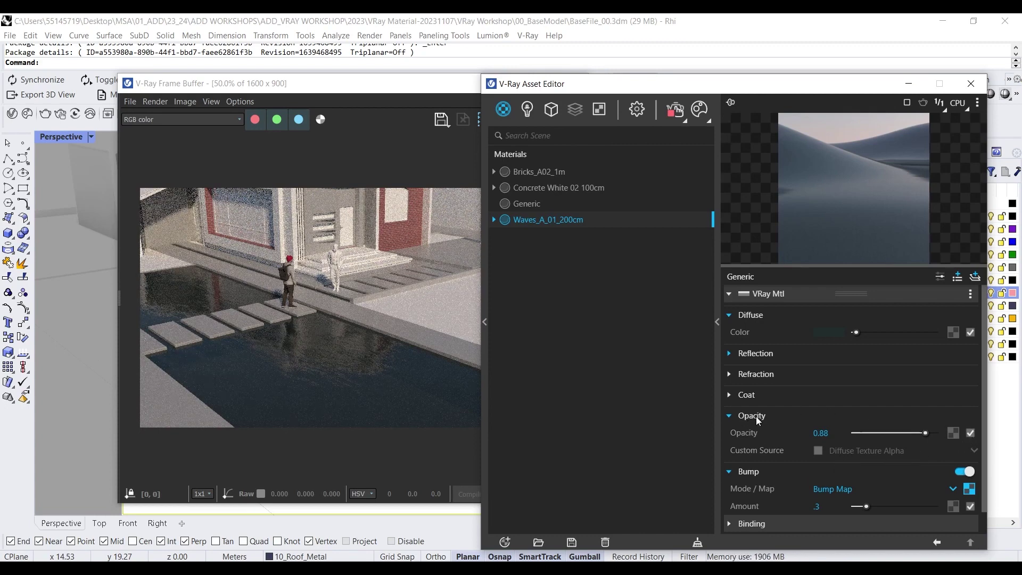
pyautogui.click(755, 354)
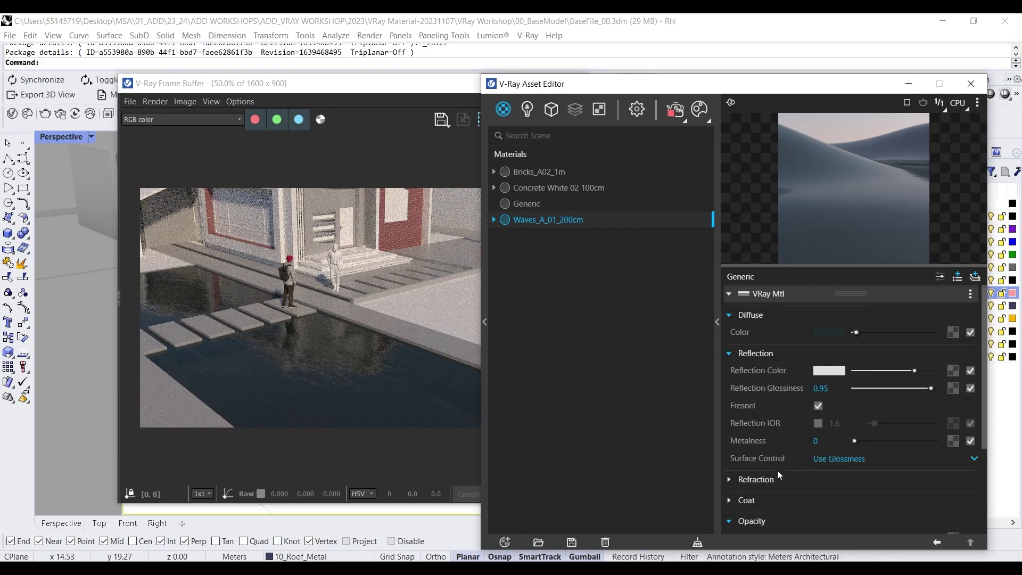
pyautogui.click(756, 480)
pyautogui.scroll(-3, 771, 471)
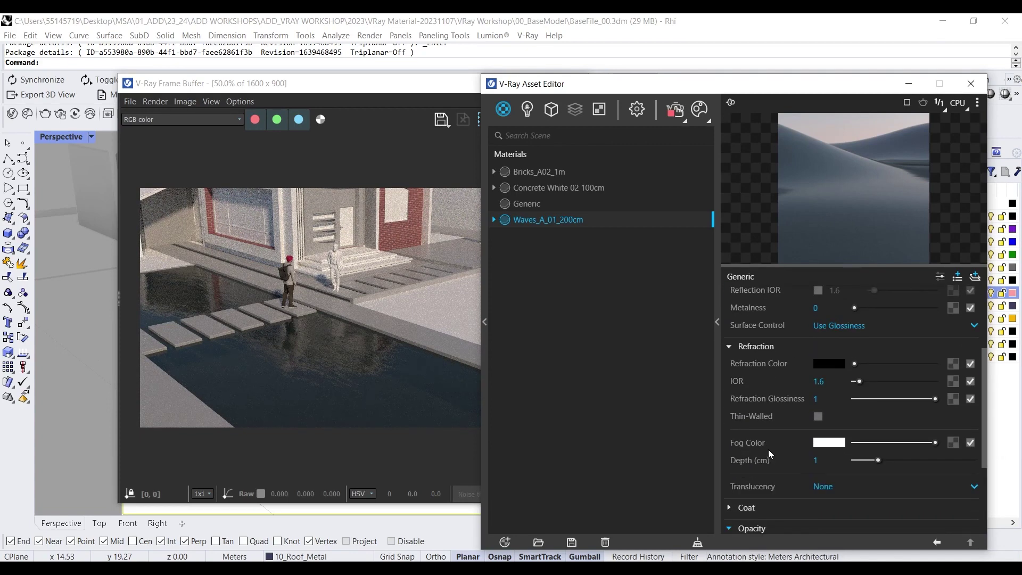
pyautogui.scroll(3, 772, 423)
pyautogui.click(759, 479)
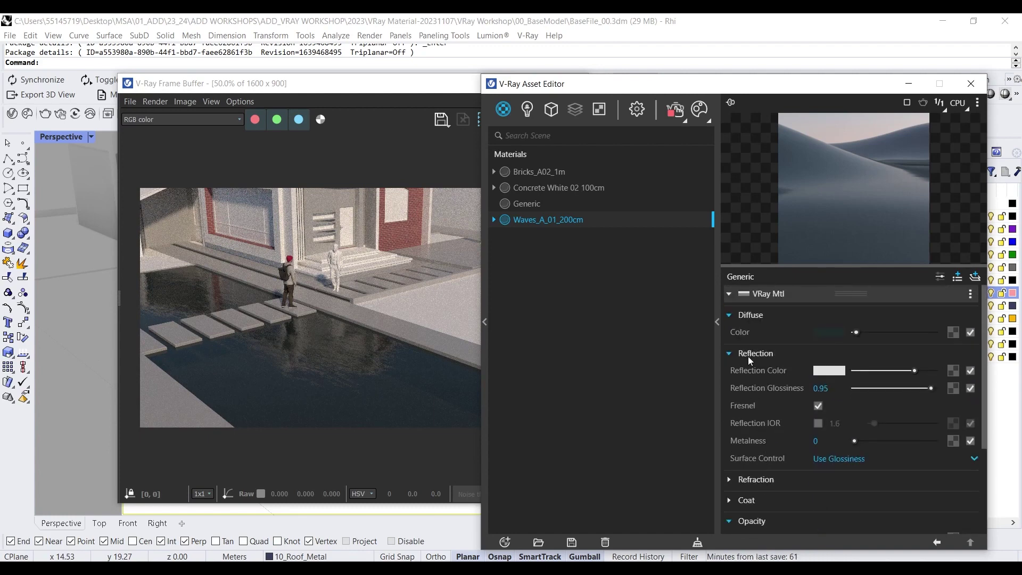
pyautogui.click(750, 354)
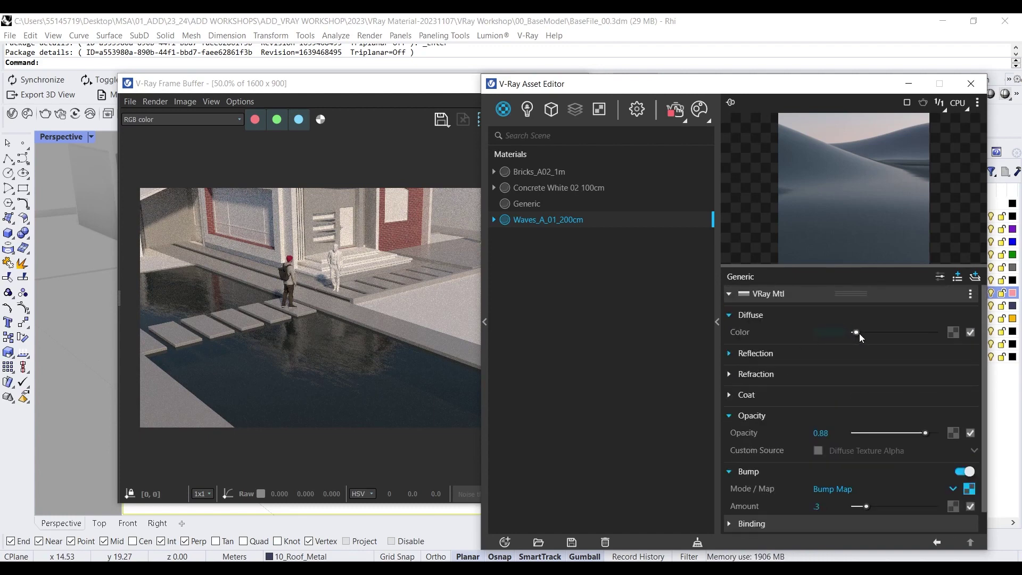
# Step: Lighten the water material's diffuse color slightly and check the pool in the interactive render
pyautogui.moveTo(856, 333)
pyautogui.mouseDown()
pyautogui.moveTo(870, 331)
pyautogui.moveTo(861, 334)
pyautogui.mouseUp()
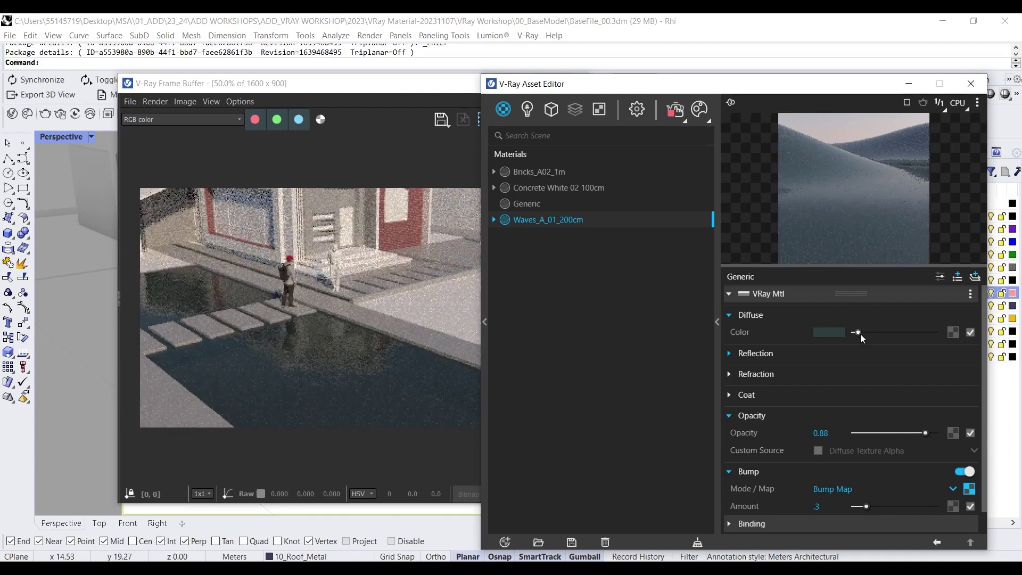
pyautogui.moveTo(607, 94); pyautogui.dragTo(764, 111)
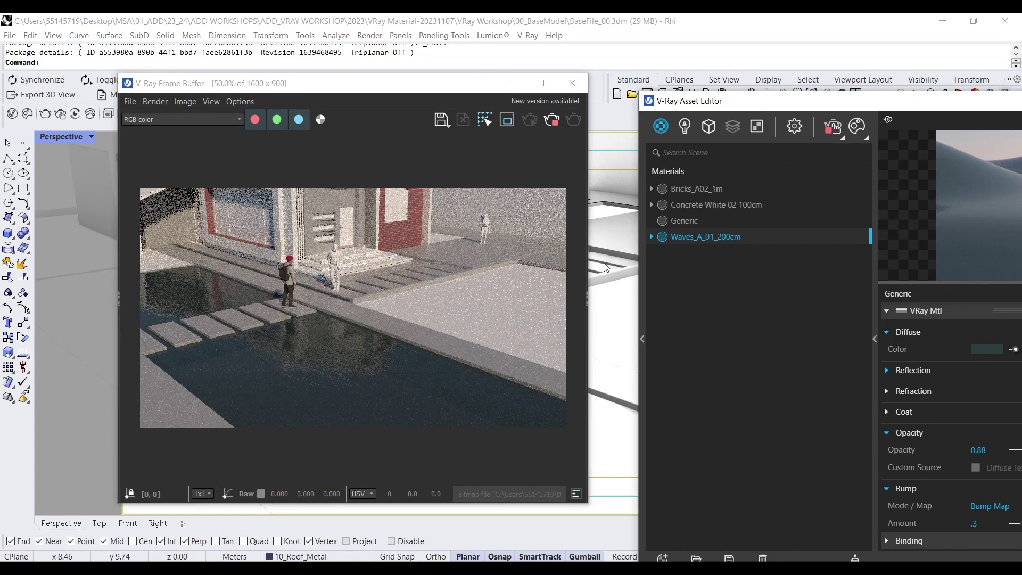
pyautogui.moveTo(708, 107); pyautogui.dragTo(558, 91)
# Step: View the scene's lights list and examine the house, pool and lawn area from a wider viewpoint in the render
pyautogui.click(535, 111)
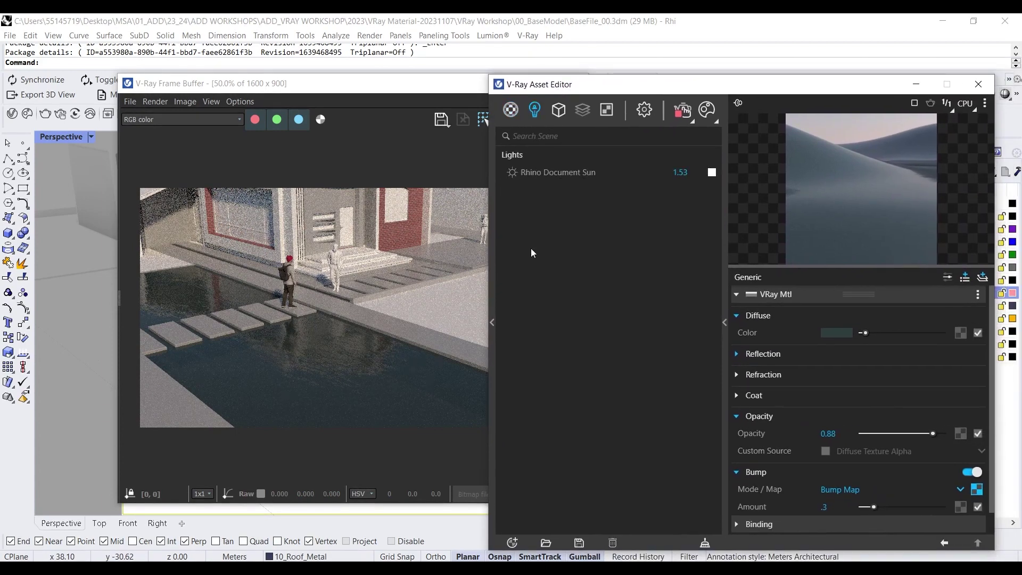
pyautogui.moveTo(708, 89); pyautogui.dragTo(880, 86)
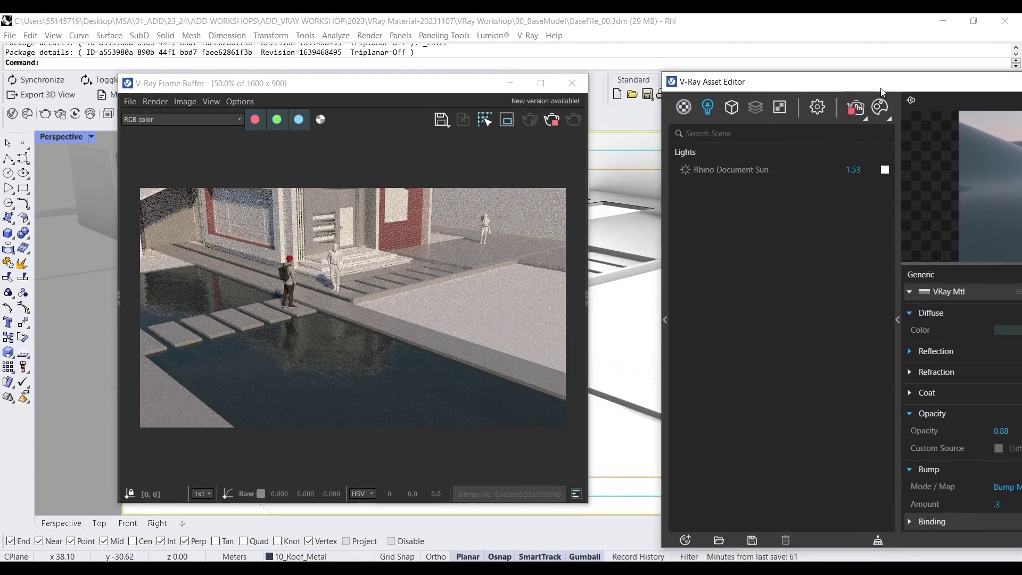
pyautogui.scroll(-6, 605, 319)
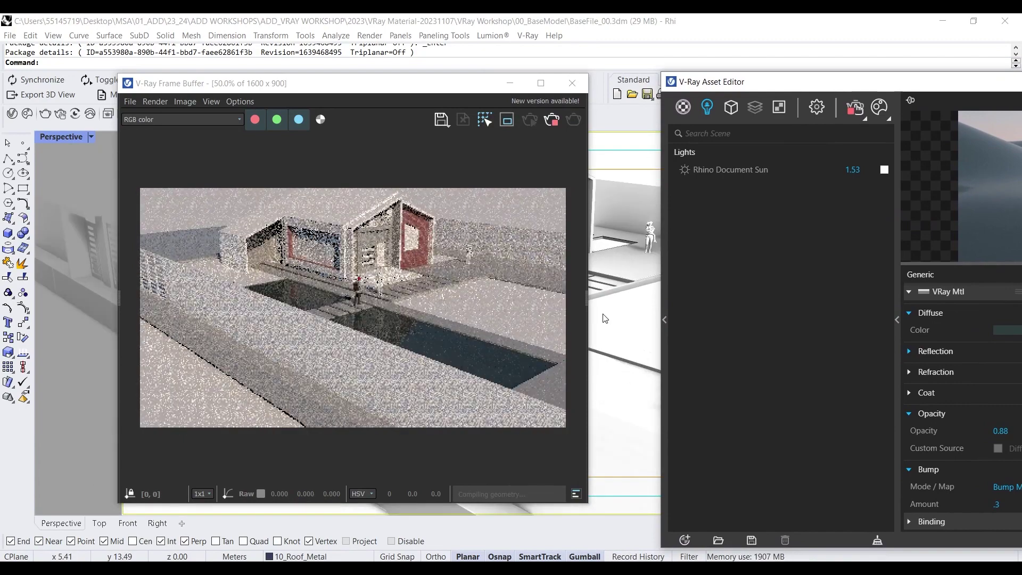
pyautogui.scroll(3, 606, 317)
pyautogui.scroll(2, 604, 316)
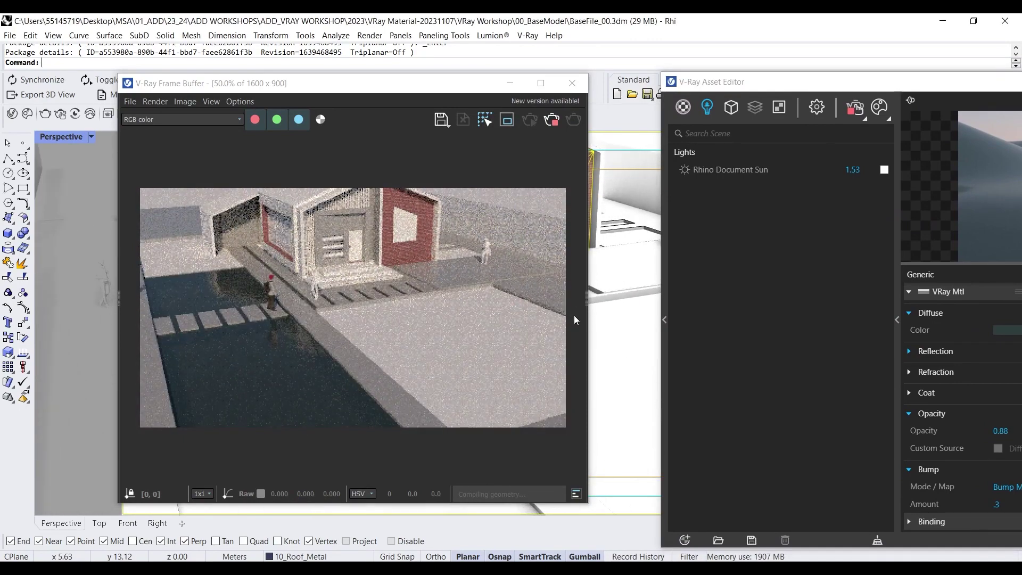
# Step: Add the Grass B 200cm material from the Ground category of the material library to the scene materials
pyautogui.moveTo(734, 81); pyautogui.dragTo(460, 80)
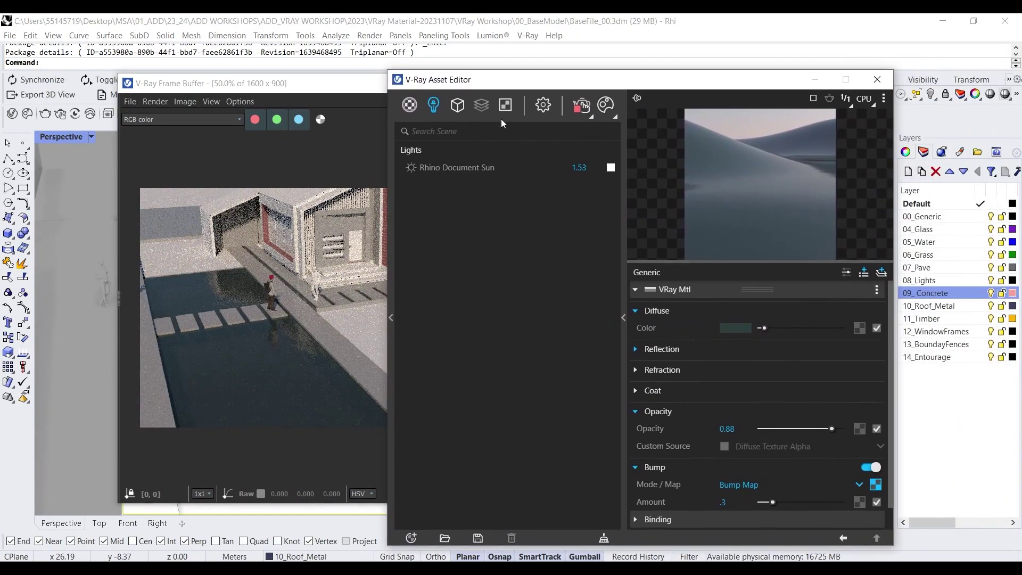
pyautogui.click(409, 105)
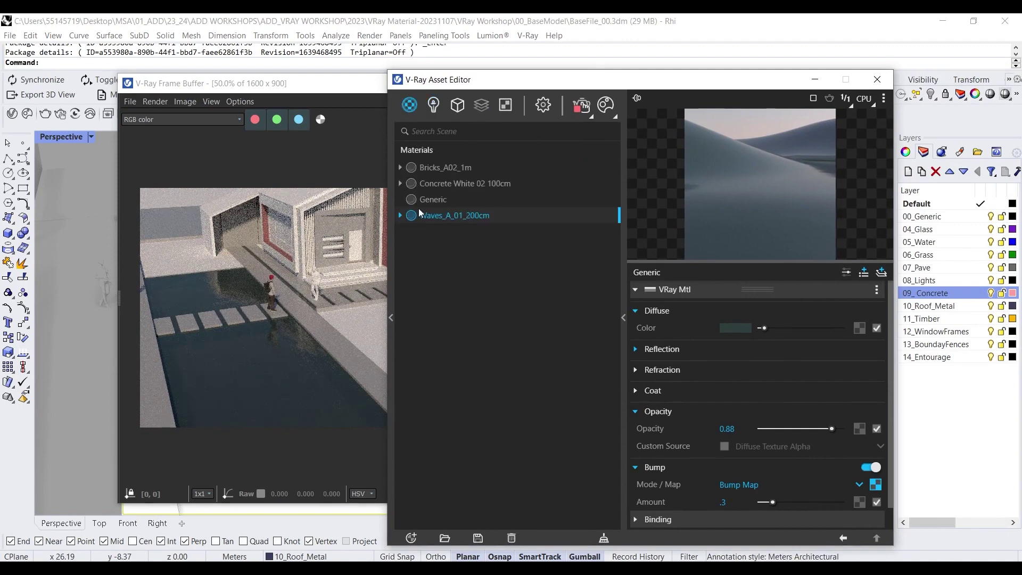
pyautogui.click(391, 280)
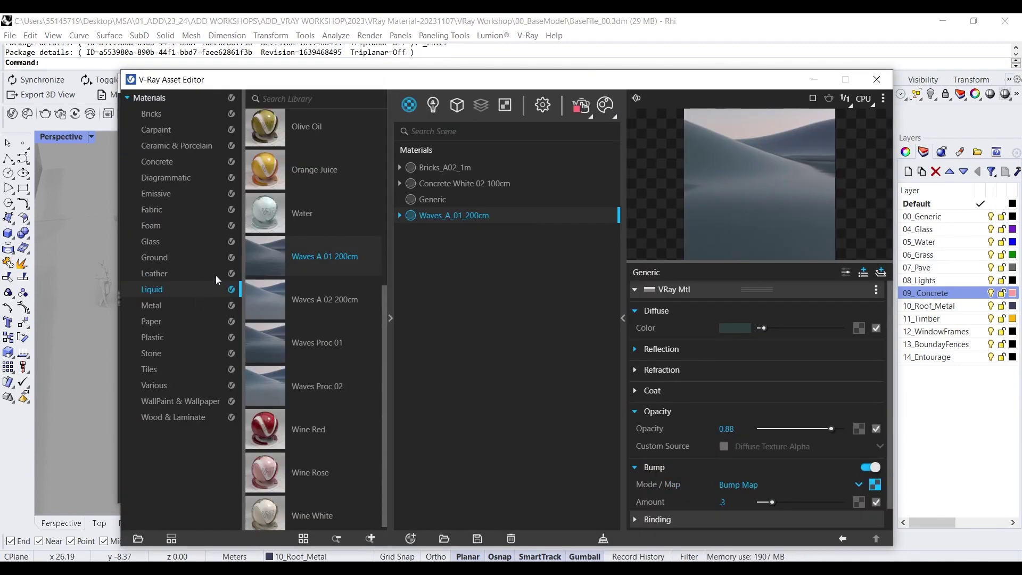
pyautogui.click(154, 258)
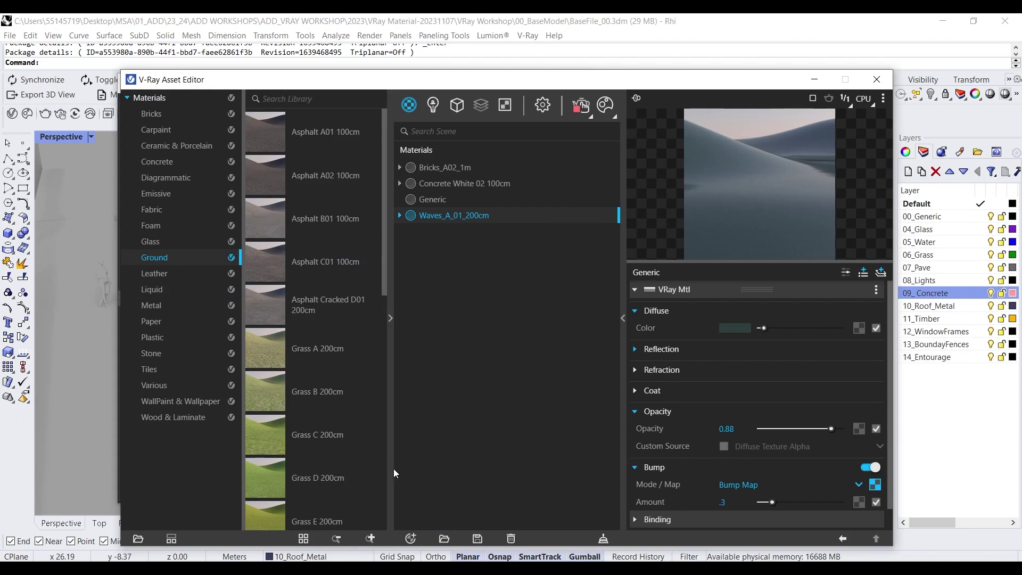
pyautogui.click(315, 390)
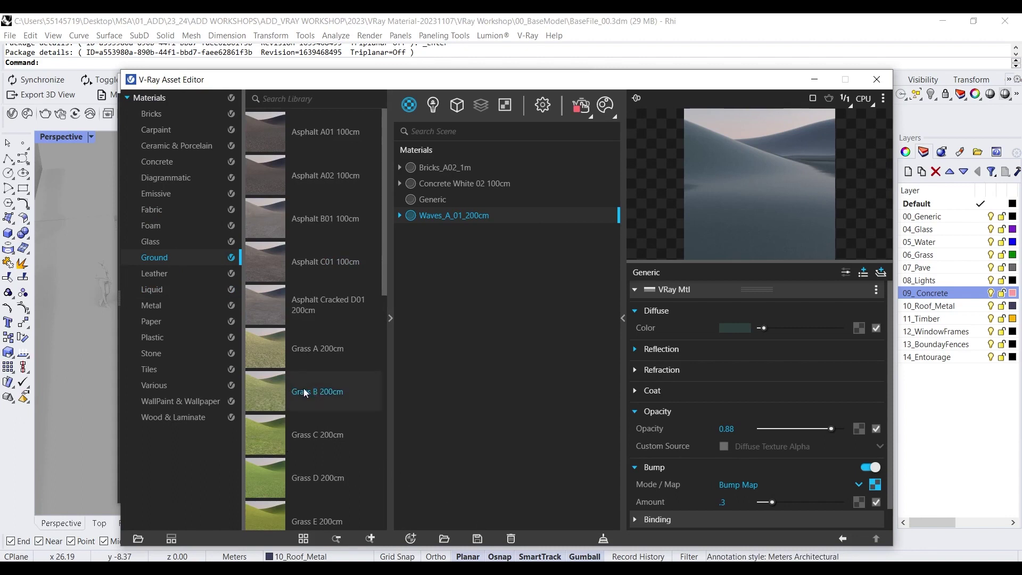
pyautogui.moveTo(299, 392); pyautogui.dragTo(461, 358)
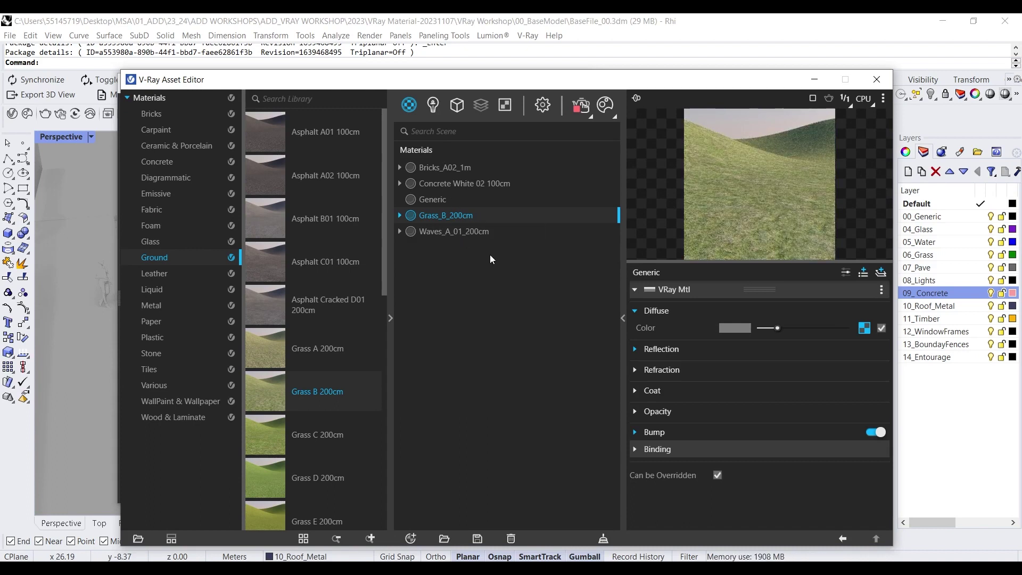
# Step: Apply the Grass_B_200cm material to the 06_Grass layer and minimize the material editor to reveal the render
pyautogui.rightClick(466, 218)
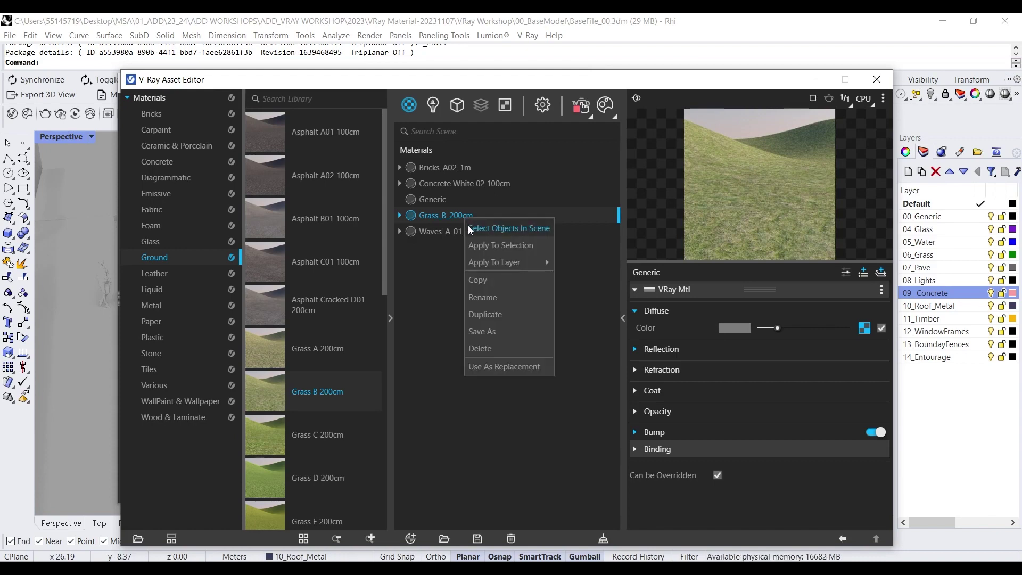
pyautogui.moveTo(515, 259)
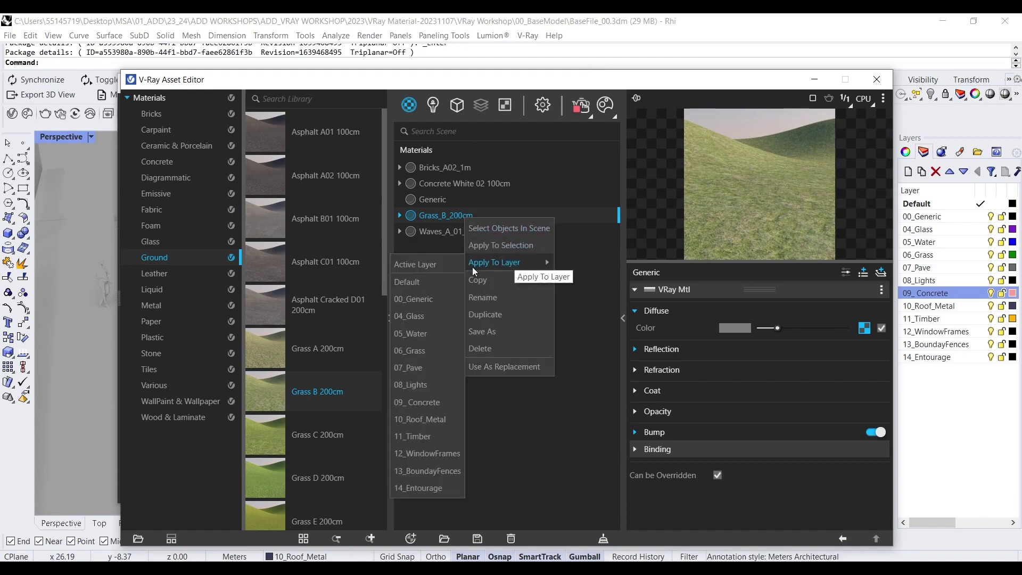
pyautogui.click(432, 351)
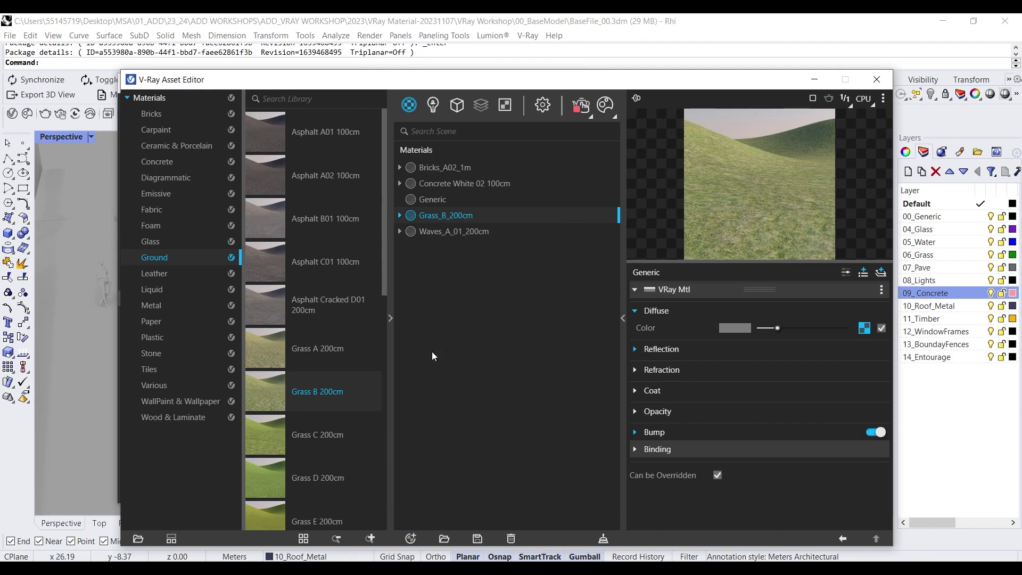
pyautogui.click(817, 81)
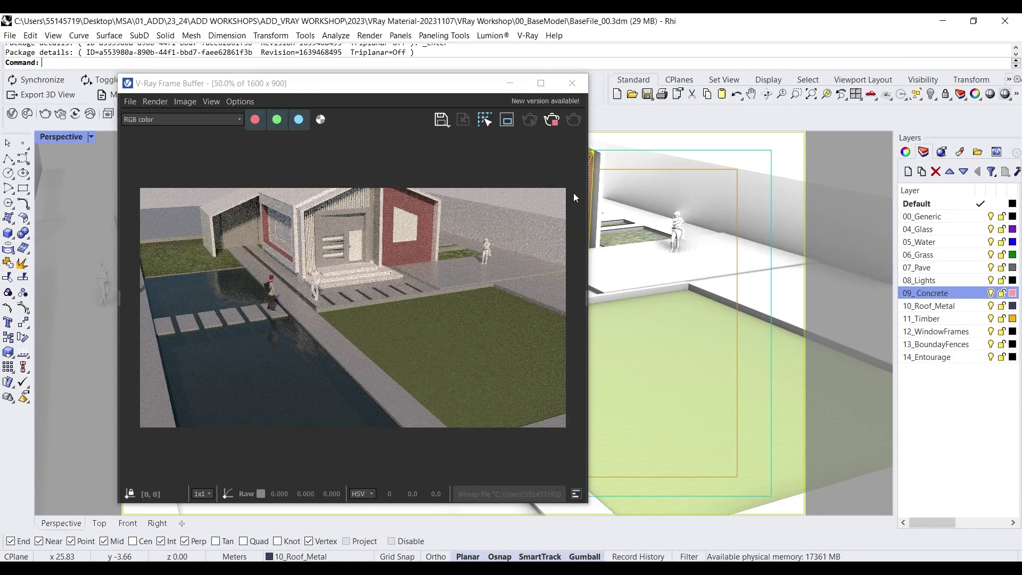
pyautogui.moveTo(670, 211); pyautogui.dragTo(599, 283, button='right')
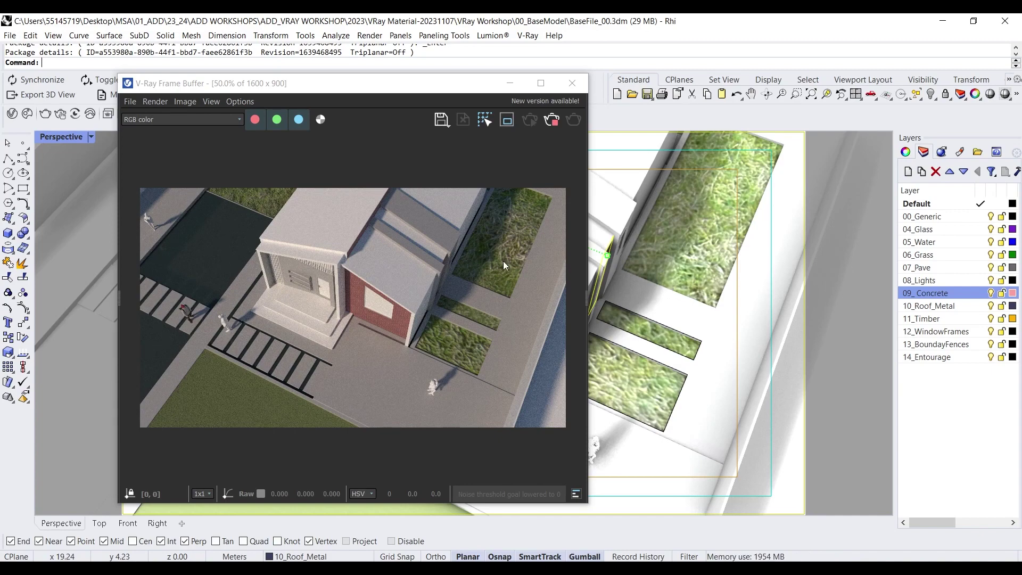
pyautogui.moveTo(479, 76); pyautogui.dragTo(311, 67)
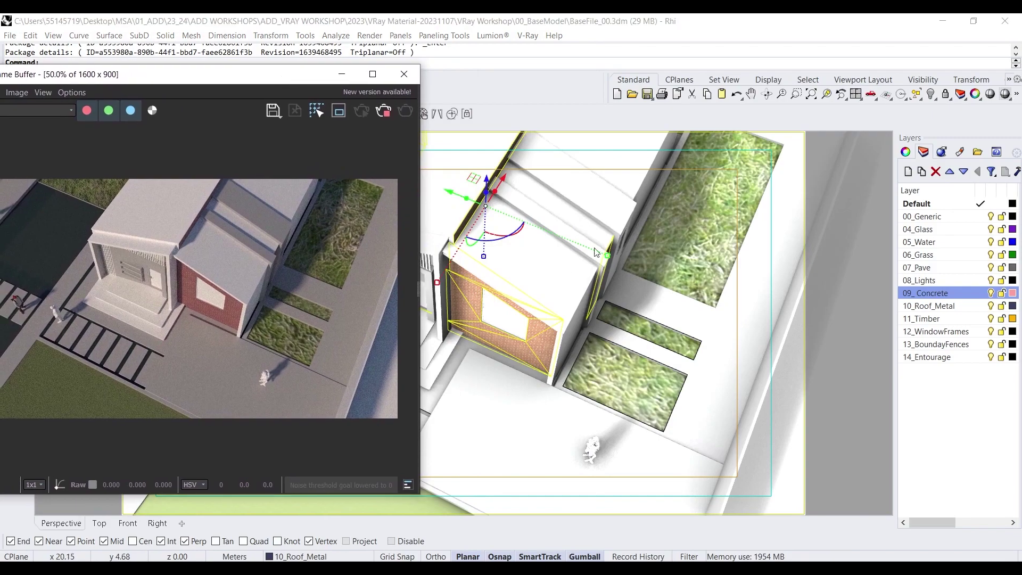
pyautogui.scroll(-4, 678, 269)
pyautogui.scroll(5, 676, 264)
pyautogui.click(670, 273)
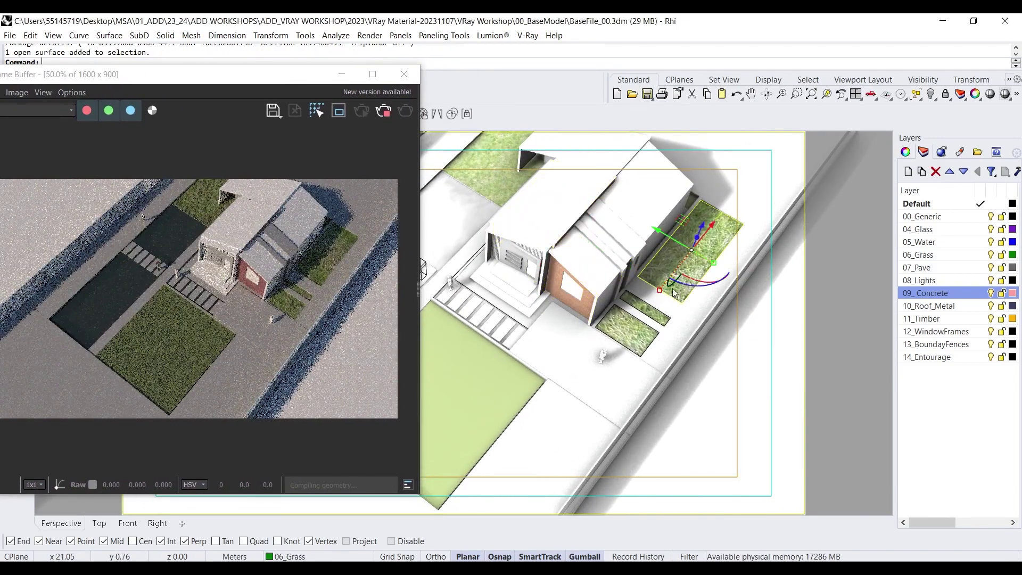
pyautogui.keyDown('shift'); pyautogui.click(647, 305); pyautogui.keyUp('shift')
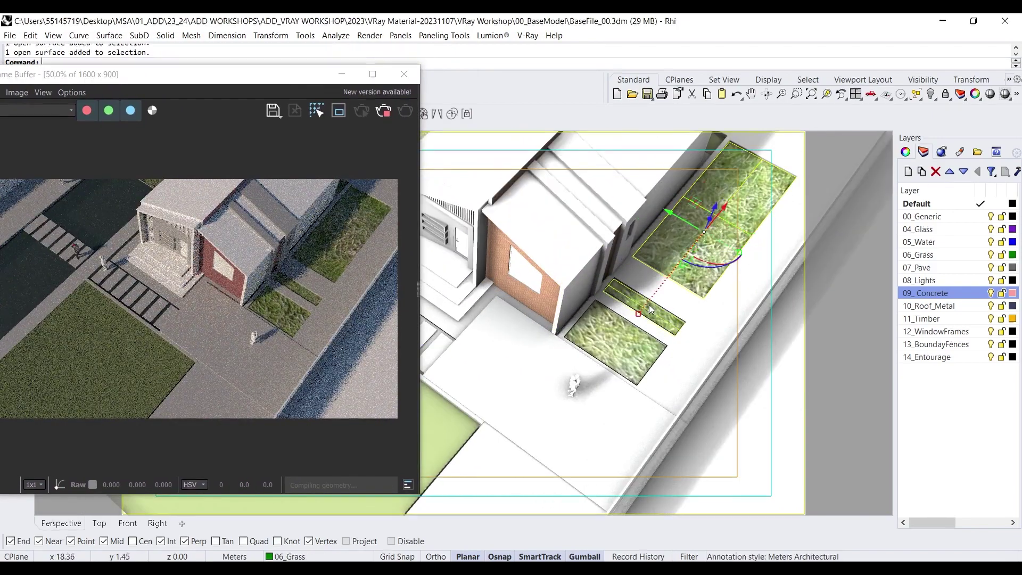
pyautogui.scroll(-4, 623, 357)
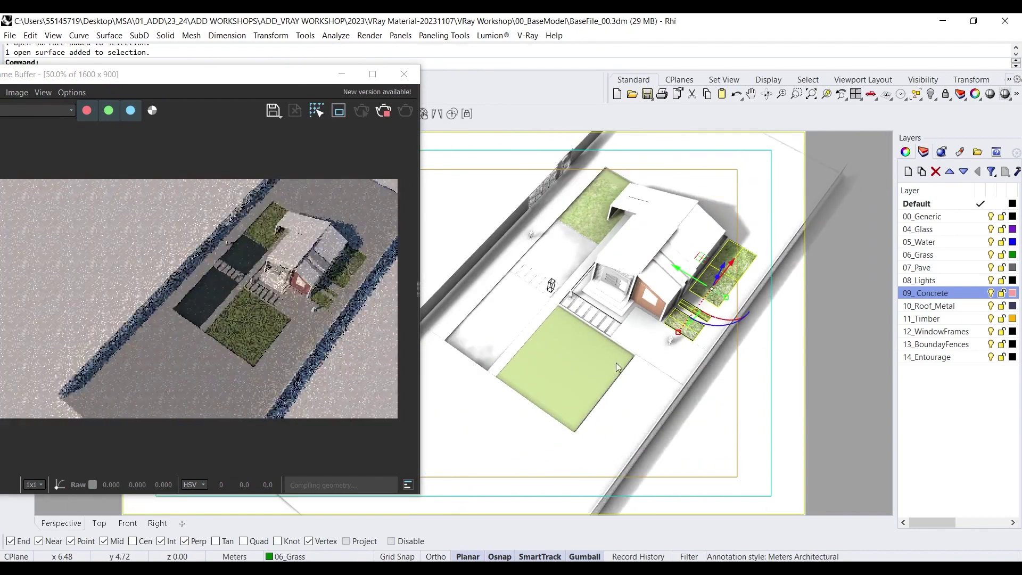
pyautogui.keyDown('shift'); pyautogui.click(579, 369); pyautogui.keyUp('shift')
pyautogui.click(841, 405)
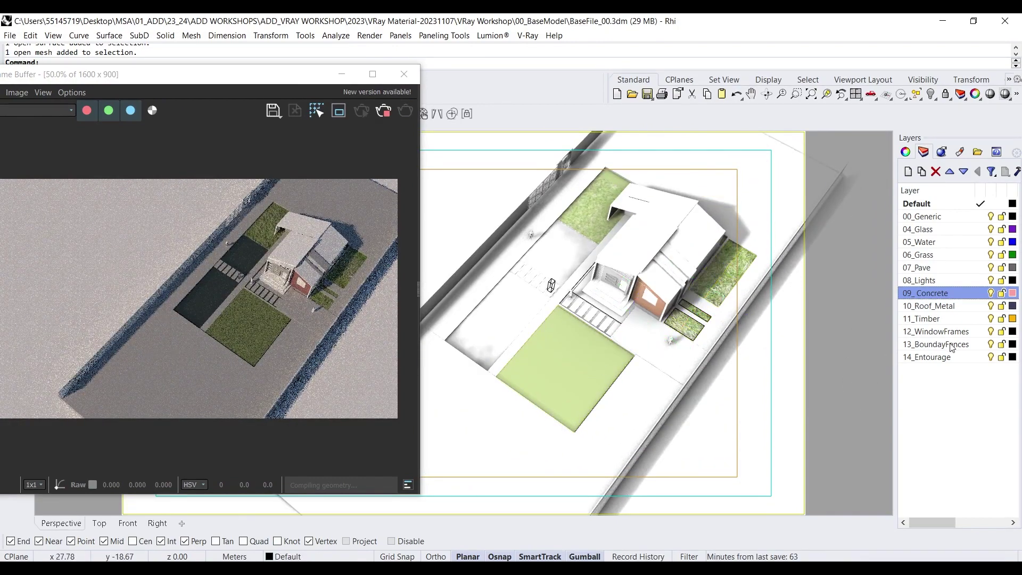
# Step: Select all objects on the 06_Grass layer, set their texture mapping type to Planar (UVW) and check the grass in the render
pyautogui.click(921, 255)
pyautogui.rightClick(922, 255)
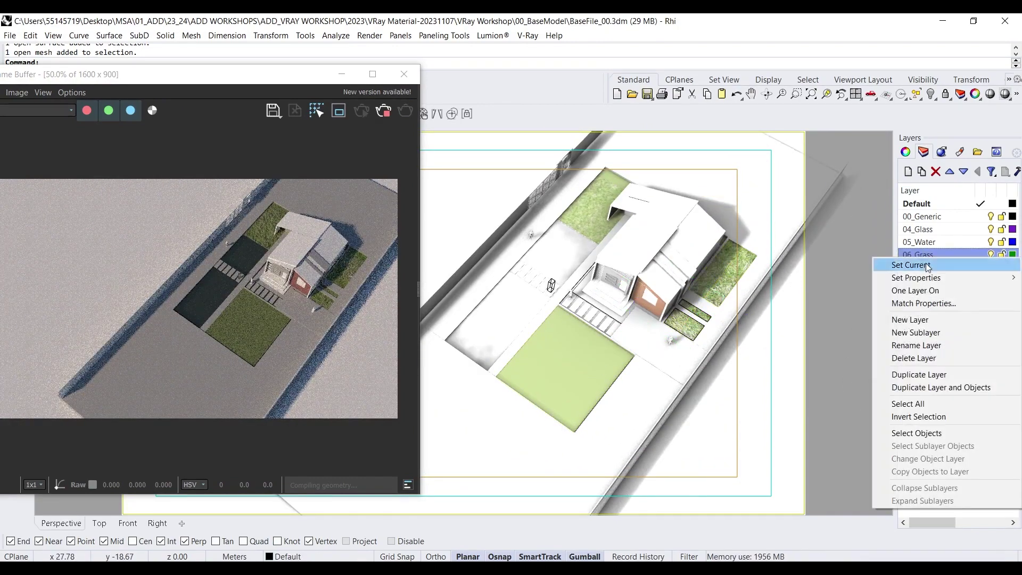
pyautogui.click(944, 432)
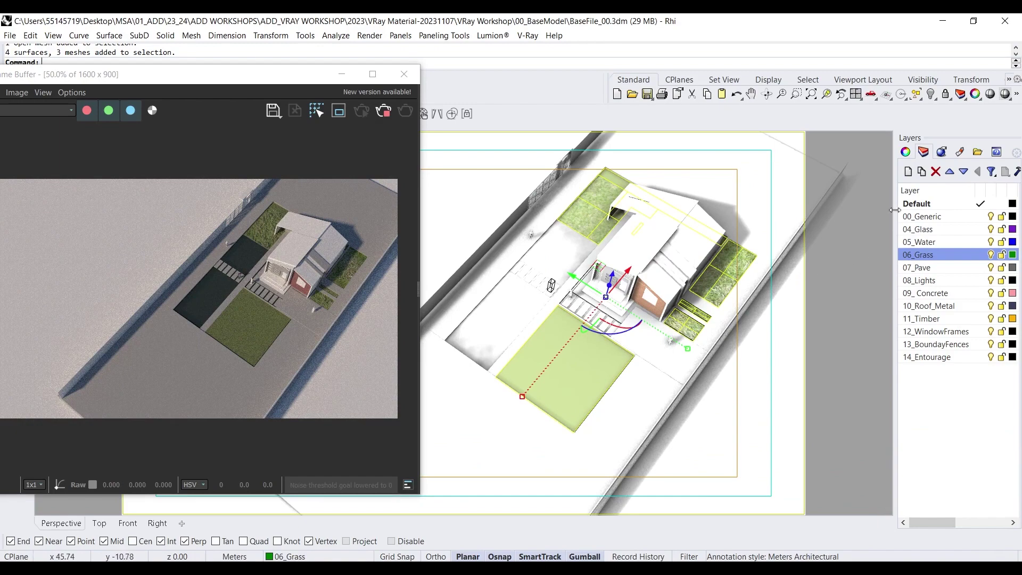
pyautogui.click(905, 151)
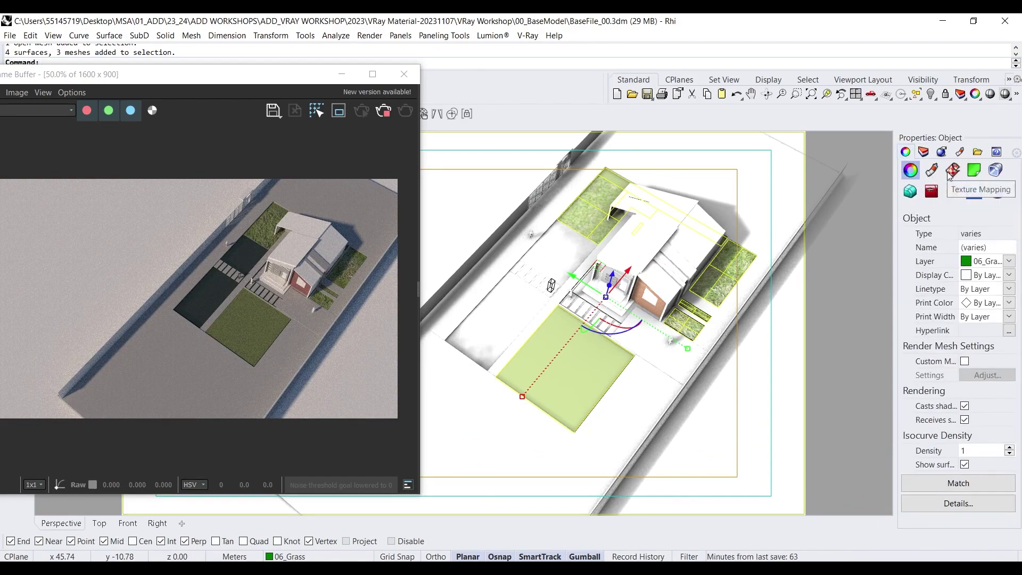
pyautogui.click(952, 170)
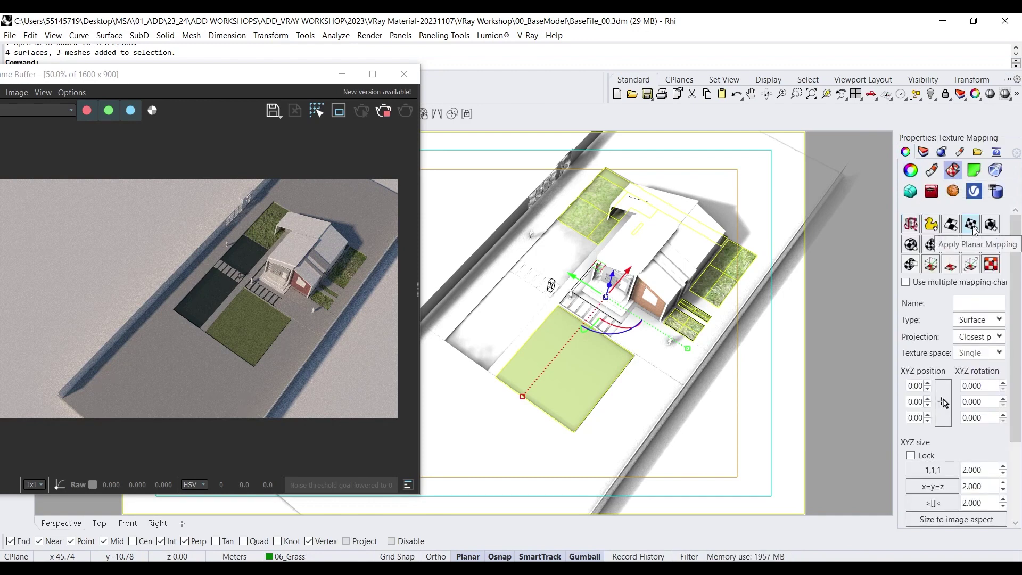
pyautogui.click(993, 322)
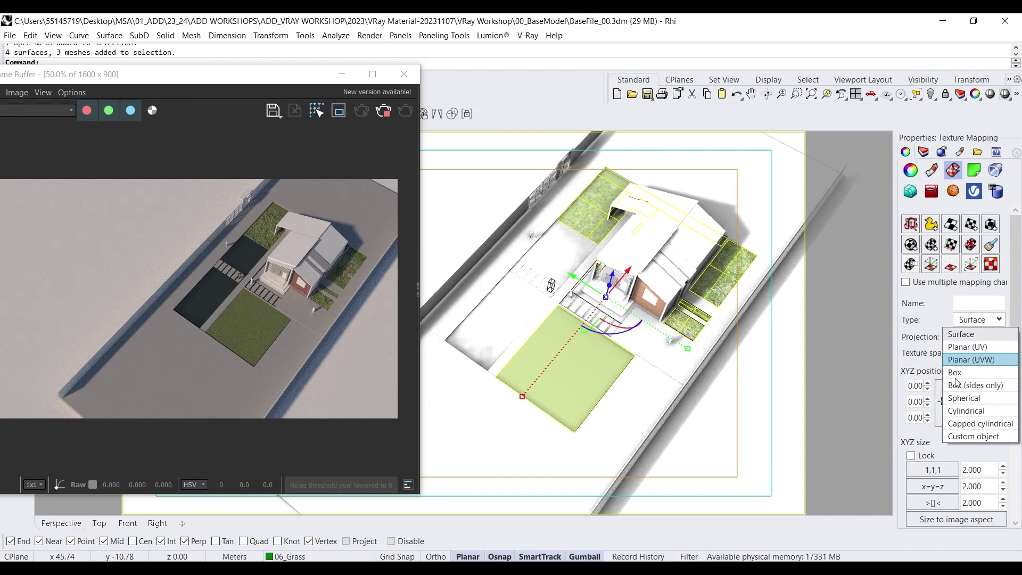
pyautogui.click(965, 363)
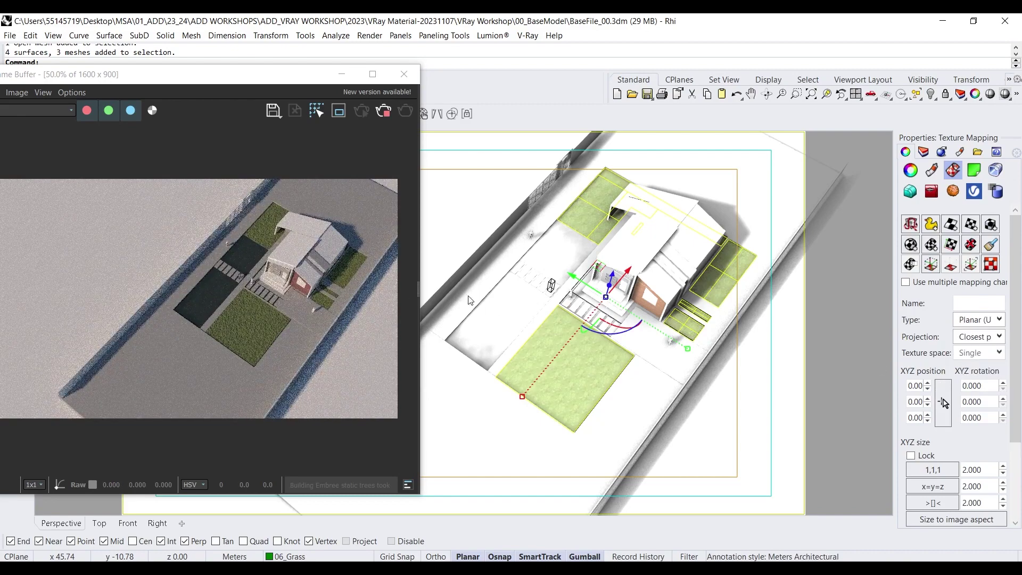
pyautogui.scroll(3, 251, 322)
pyautogui.scroll(-5, 266, 320)
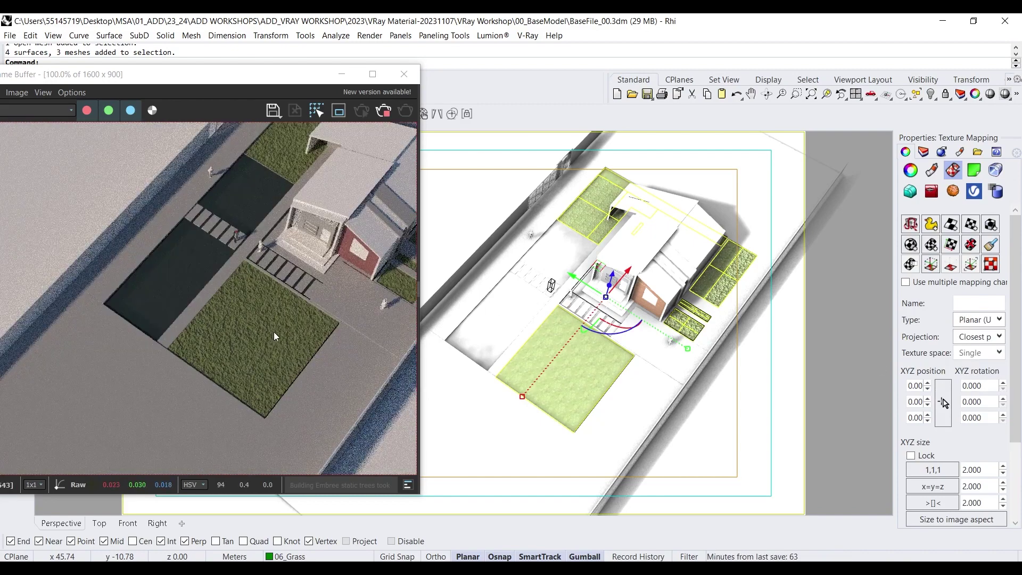
pyautogui.scroll(2, 290, 284)
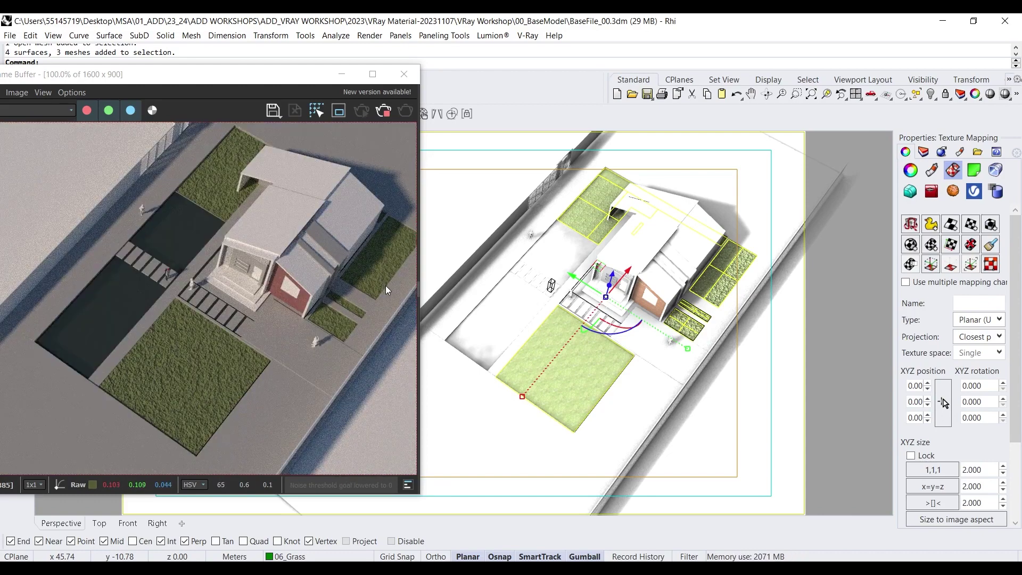
pyautogui.scroll(2, 216, 359)
pyautogui.scroll(-2, 223, 363)
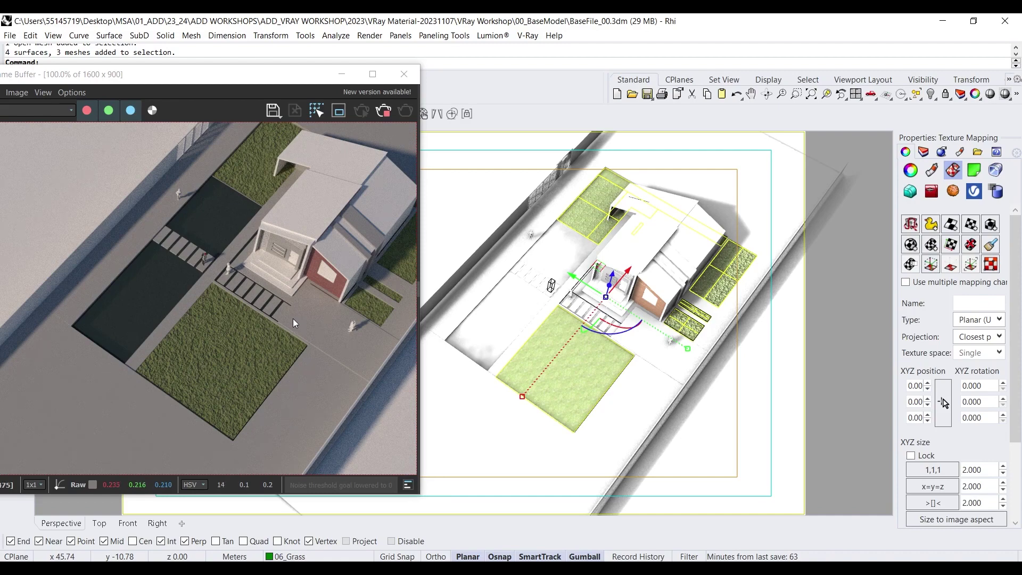
# Step: Try a bump amount of 0.1 on the Grass_B_200cm material and settle on 0.01
pyautogui.moveTo(274, 82); pyautogui.dragTo(756, 88)
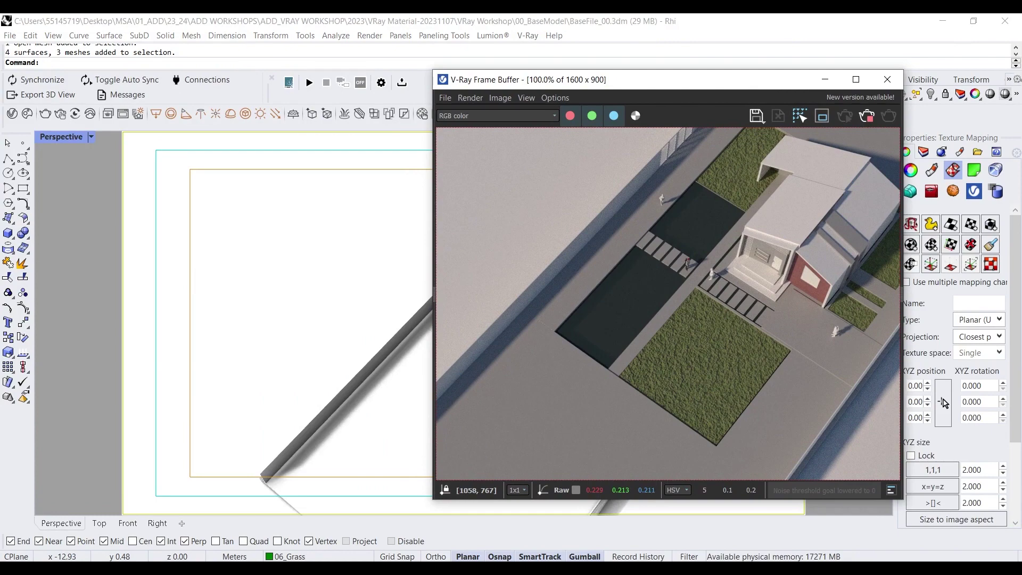
pyautogui.moveTo(536, 539)
pyautogui.click(591, 525)
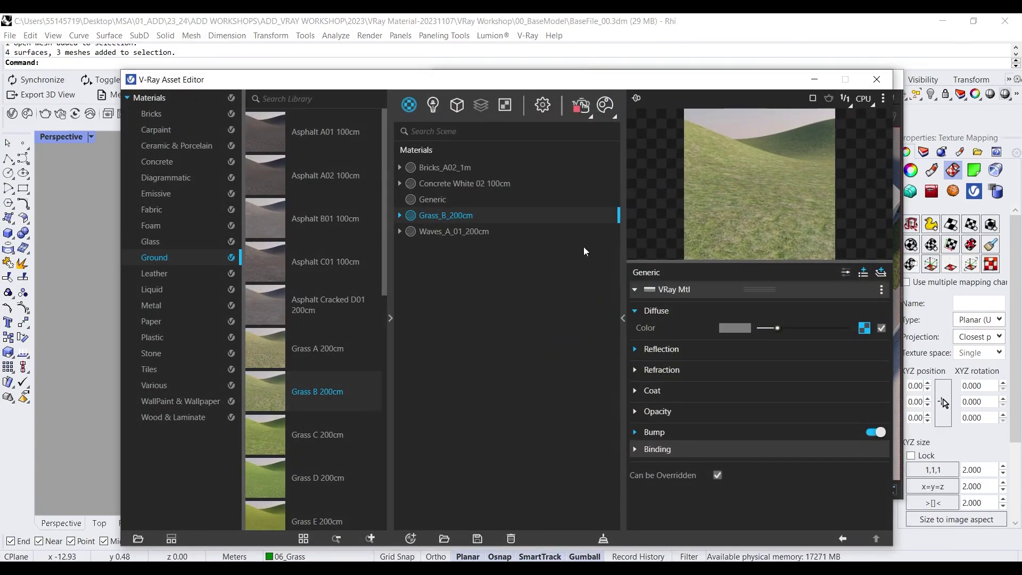
pyautogui.moveTo(579, 78); pyautogui.dragTo(132, 39)
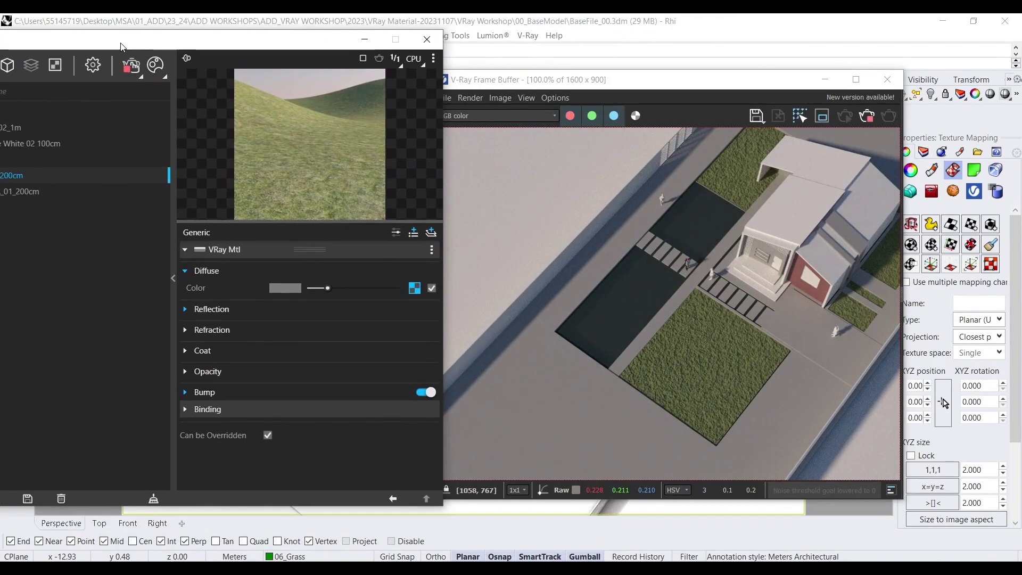
pyautogui.click(203, 394)
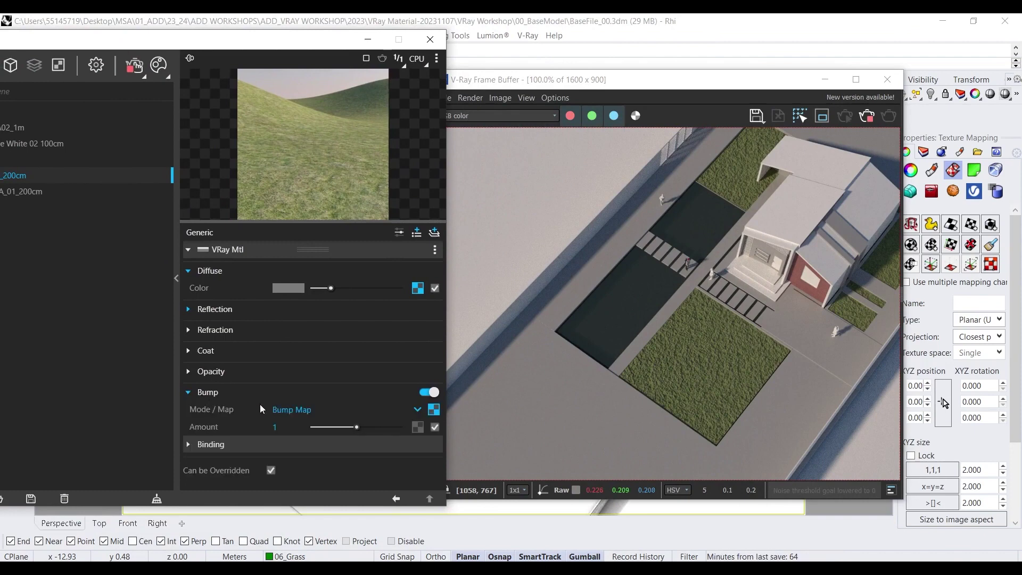
pyautogui.doubleClick(282, 426)
pyautogui.write('.1')
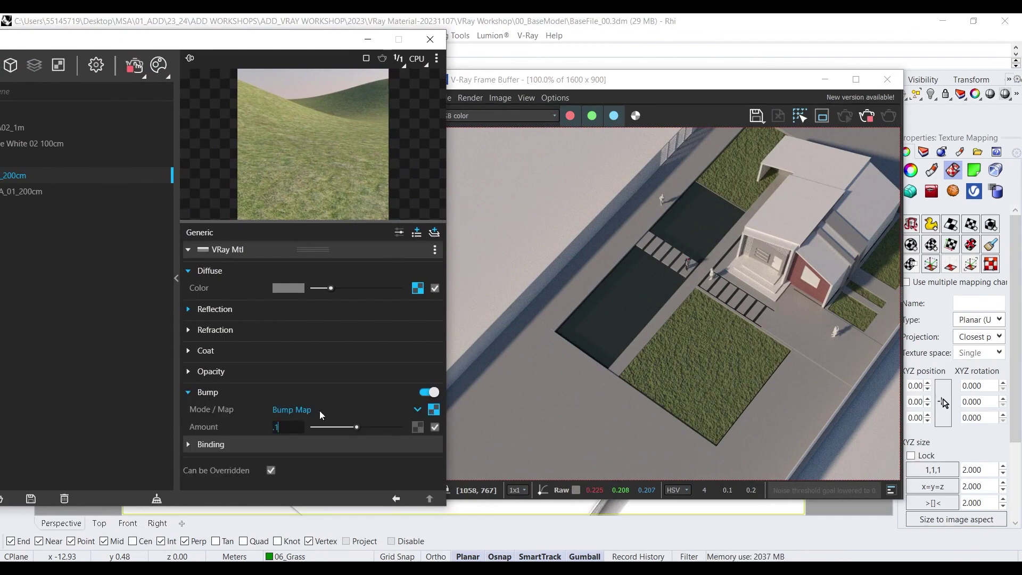
pyautogui.press('Return')
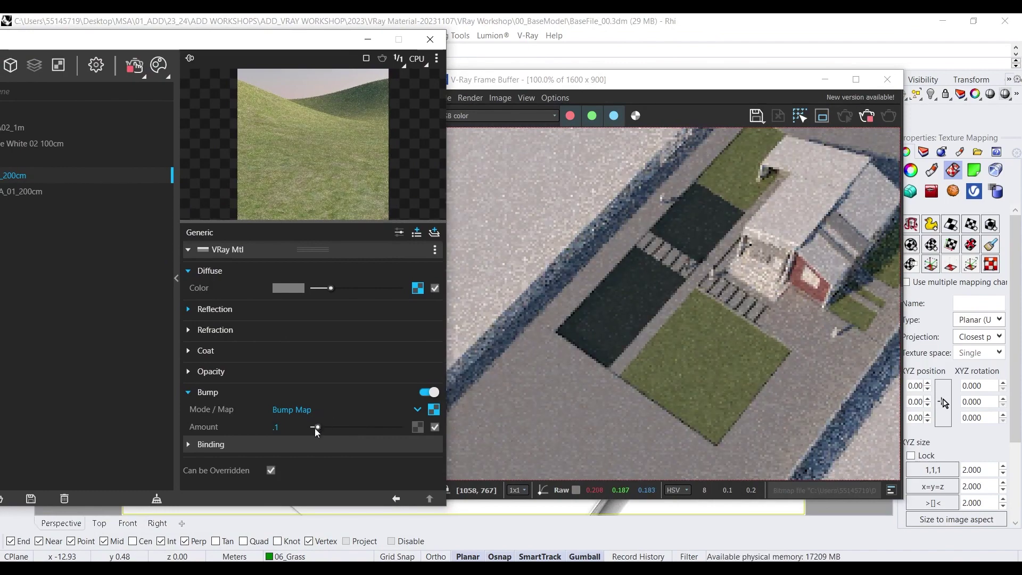
pyautogui.doubleClick(283, 427)
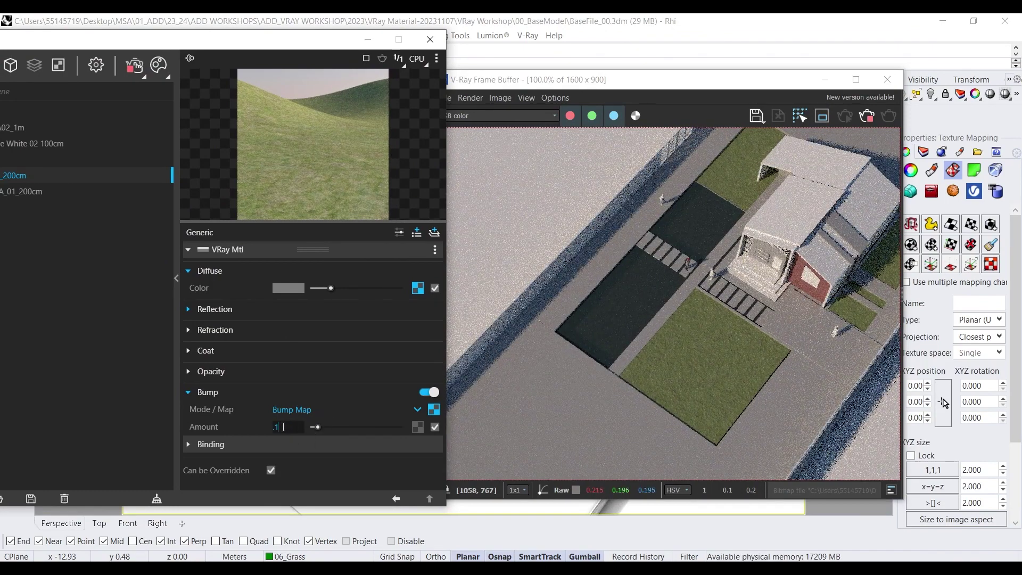
pyautogui.write('.0')
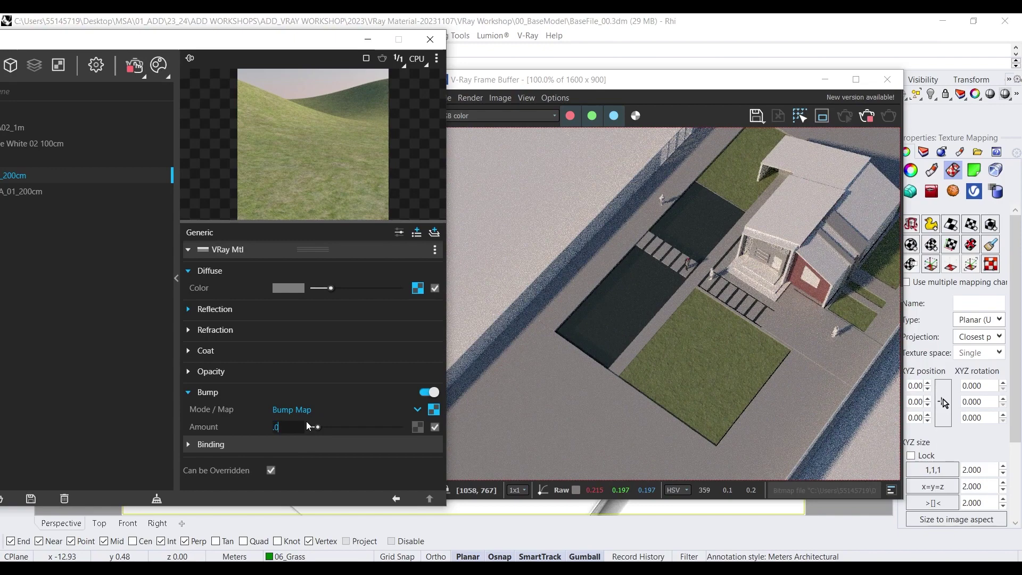
pyautogui.write('1')
pyautogui.press('Return')
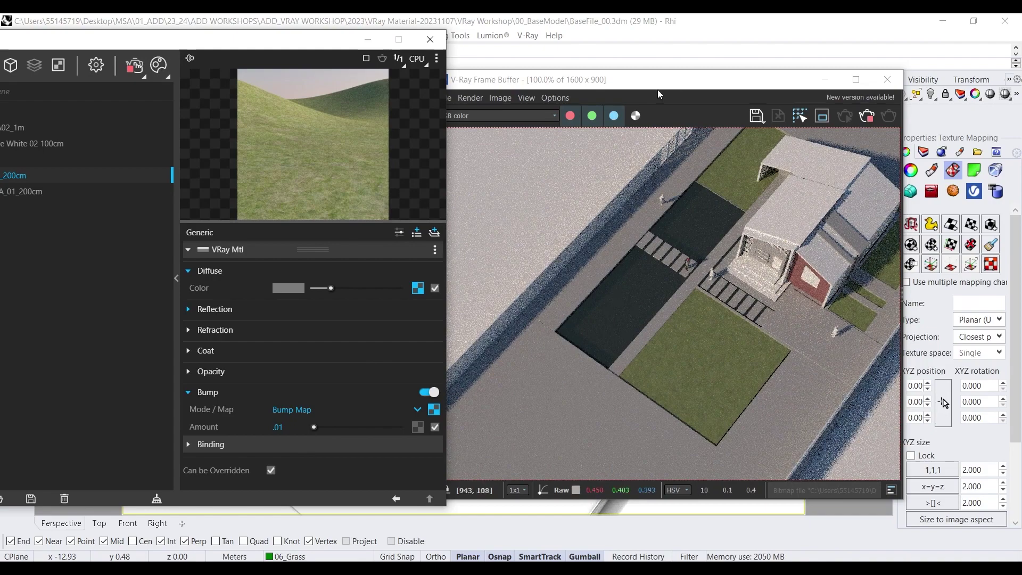
# Step: Deselect the grass objects and examine the lawn, pool and house from a lower viewpoint in the interactive render
pyautogui.moveTo(657, 94); pyautogui.dragTo(289, 116)
pyautogui.moveTo(596, 362); pyautogui.dragTo(666, 234, button='right')
pyautogui.scroll(5, 595, 227)
pyautogui.moveTo(595, 227); pyautogui.dragTo(666, 238, button='right')
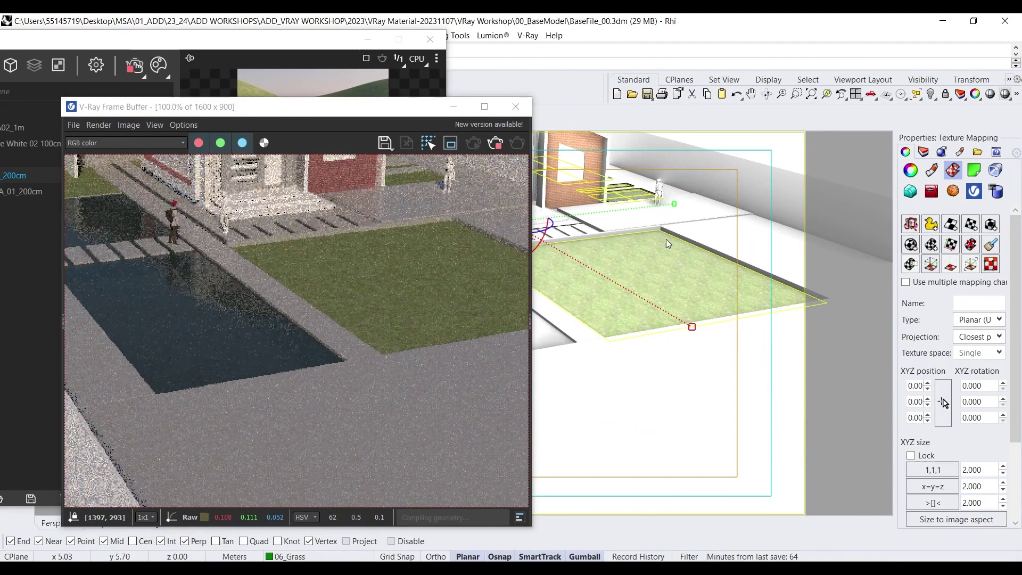
pyautogui.click(766, 149)
pyautogui.scroll(-2, 354, 290)
pyautogui.scroll(1, 347, 296)
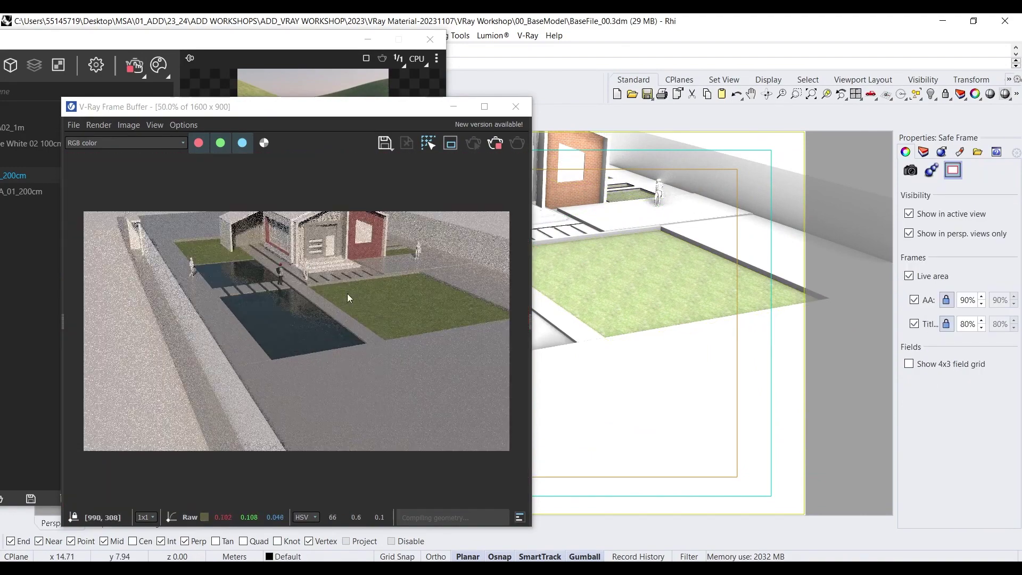
pyautogui.scroll(1, 324, 260)
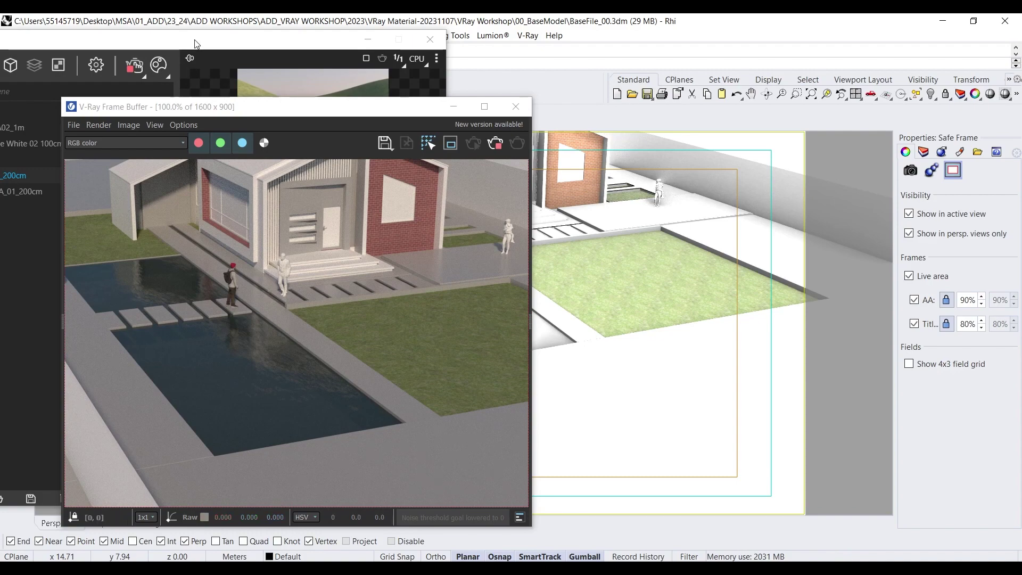
# Step: Add a Fur geometry to the scene's geometry assets and check which actions are available for it
pyautogui.moveTo(201, 40); pyautogui.dragTo(591, 41)
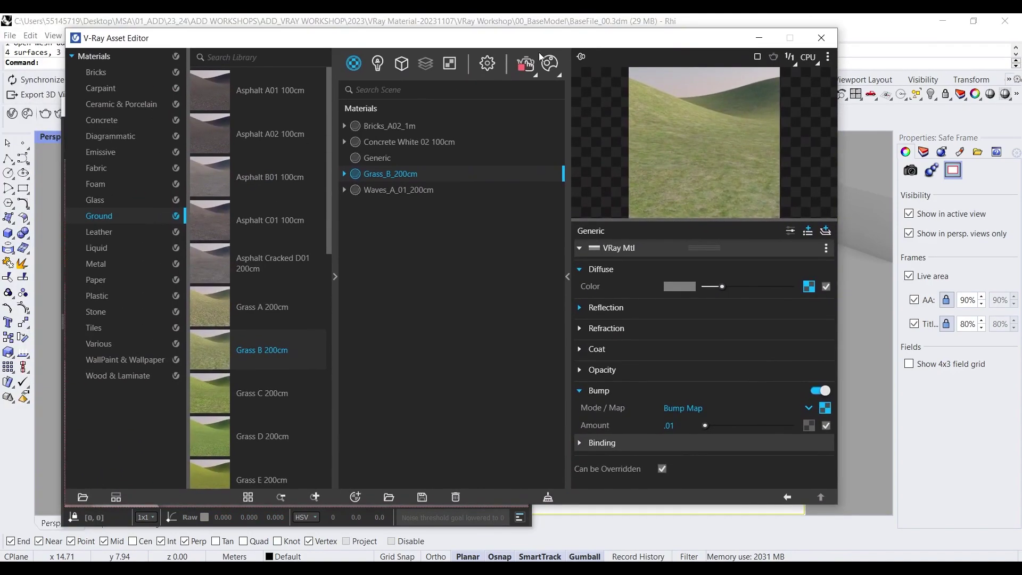
pyautogui.click(403, 64)
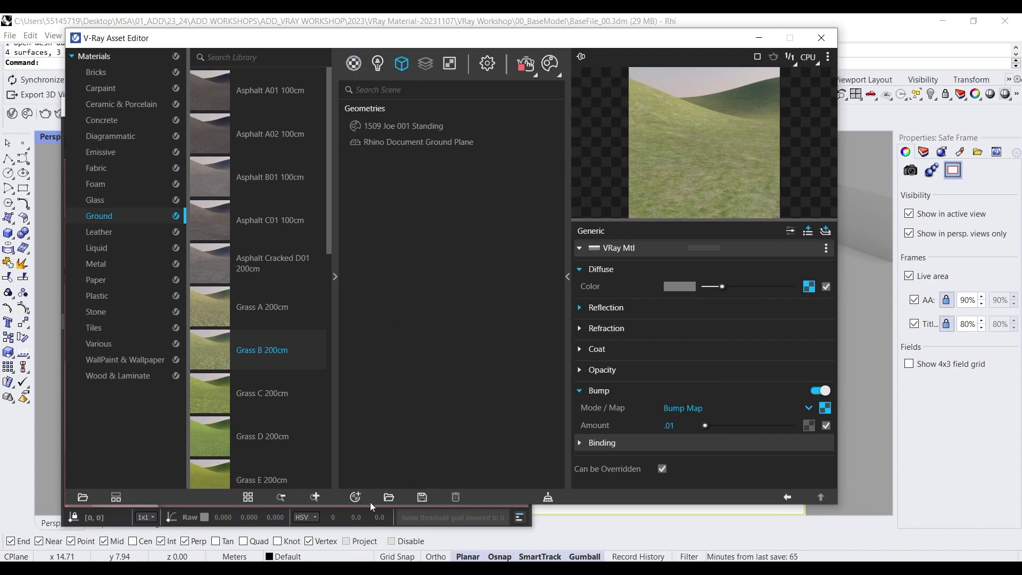
pyautogui.click(356, 498)
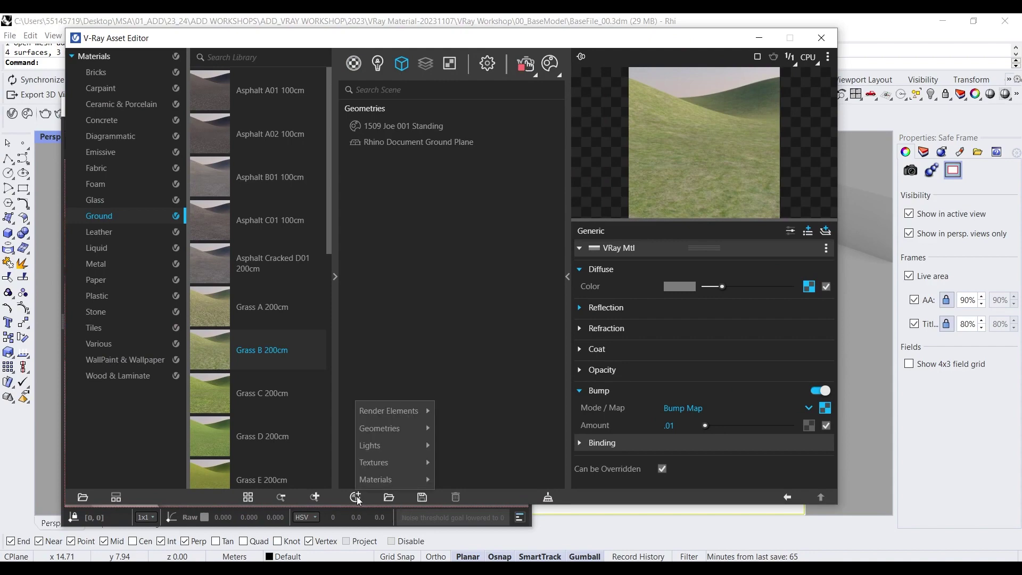
pyautogui.moveTo(400, 435)
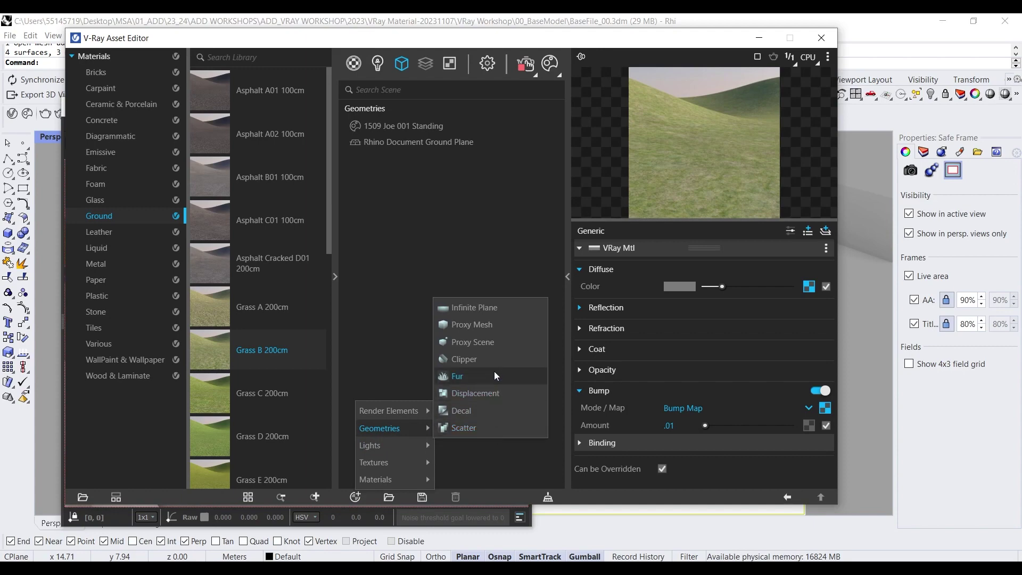
pyautogui.click(464, 379)
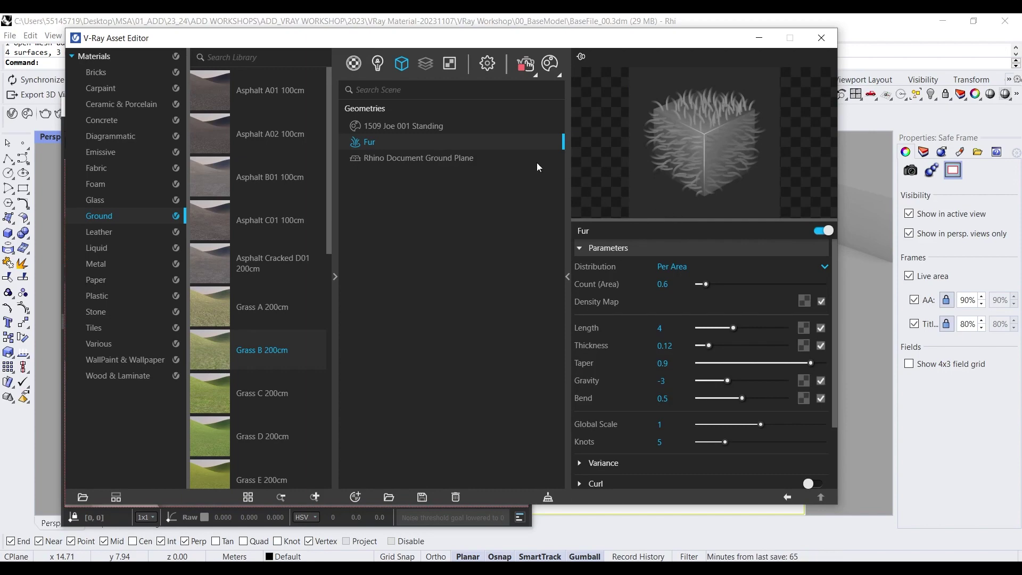
pyautogui.moveTo(552, 47); pyautogui.dragTo(338, 85)
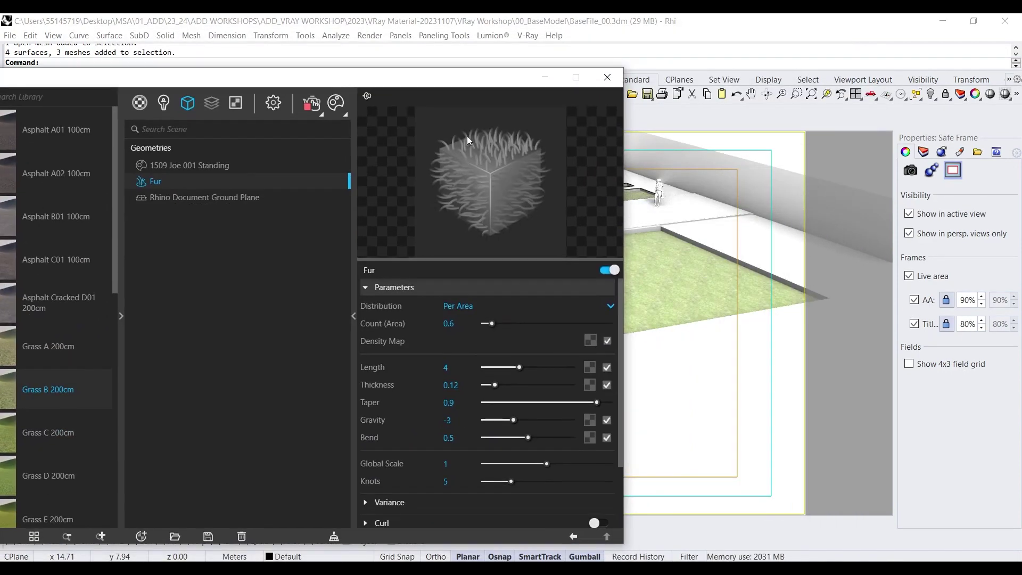
pyautogui.rightClick(160, 184)
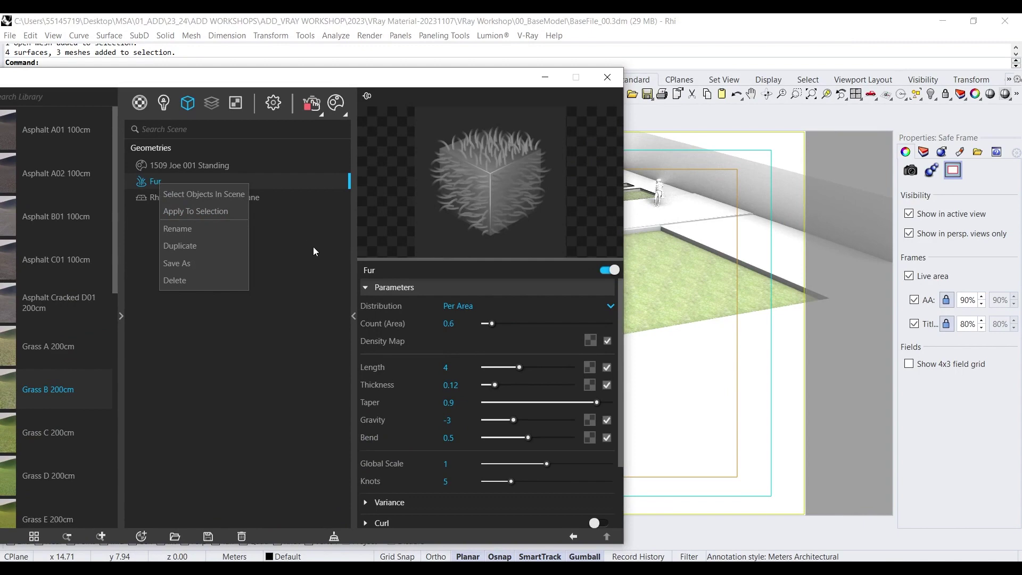
pyautogui.click(304, 269)
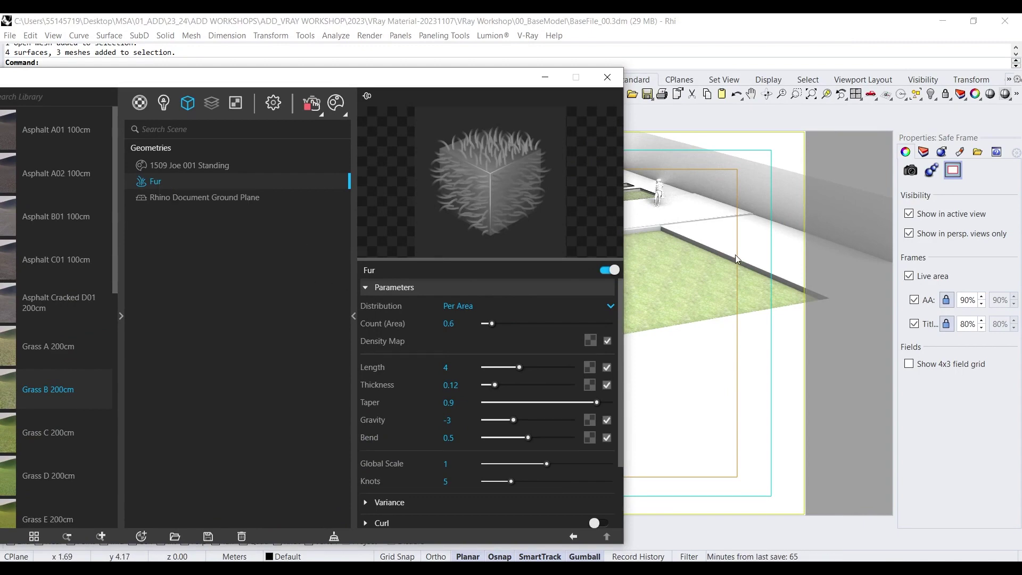
# Step: Select all objects on the 06_Grass layer, apply the Fur geometry to them and inspect the blades in the render from different viewpoints
pyautogui.click(925, 154)
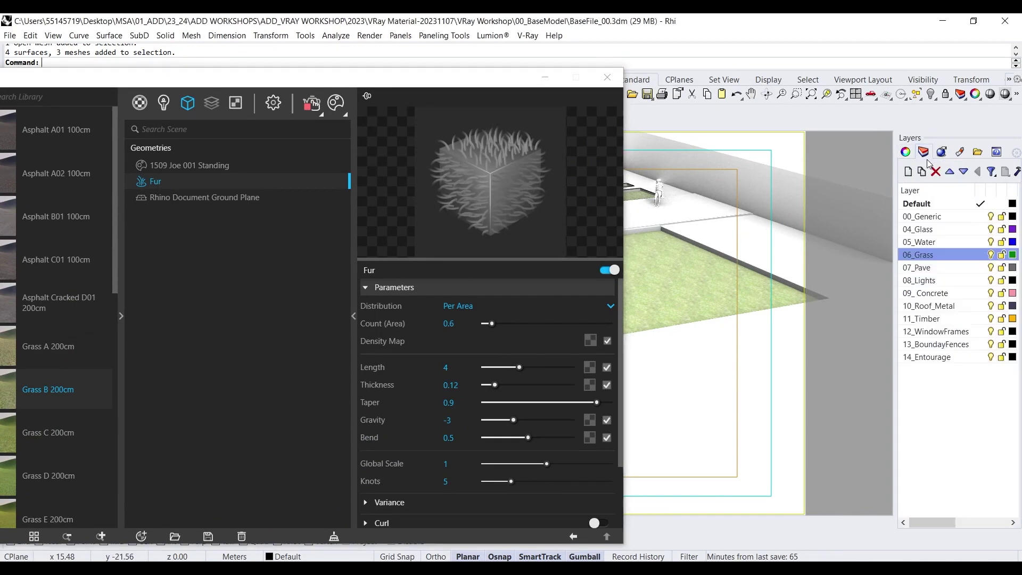
pyautogui.rightClick(933, 257)
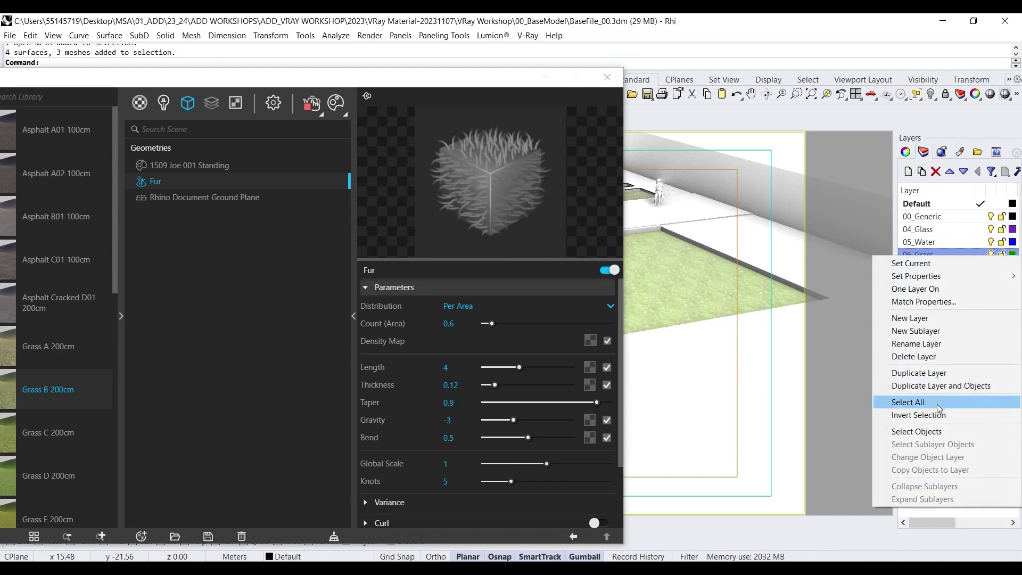
pyautogui.click(936, 430)
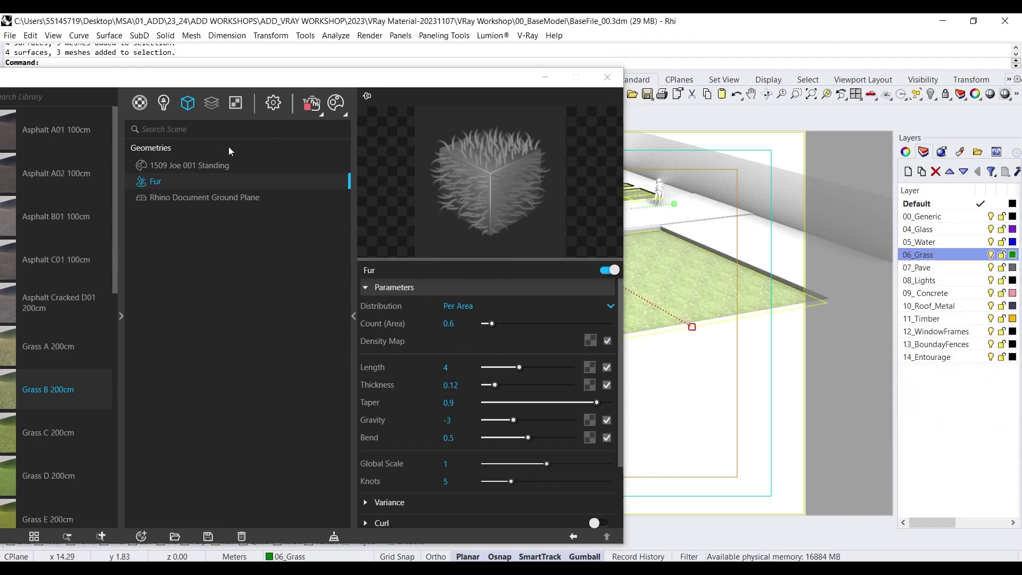
pyautogui.rightClick(159, 186)
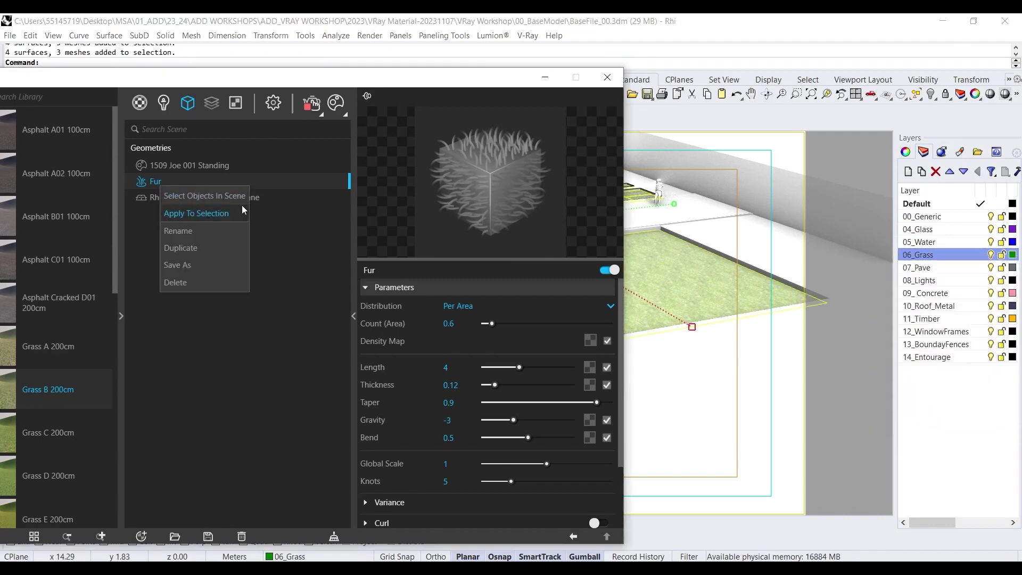
pyautogui.click(229, 213)
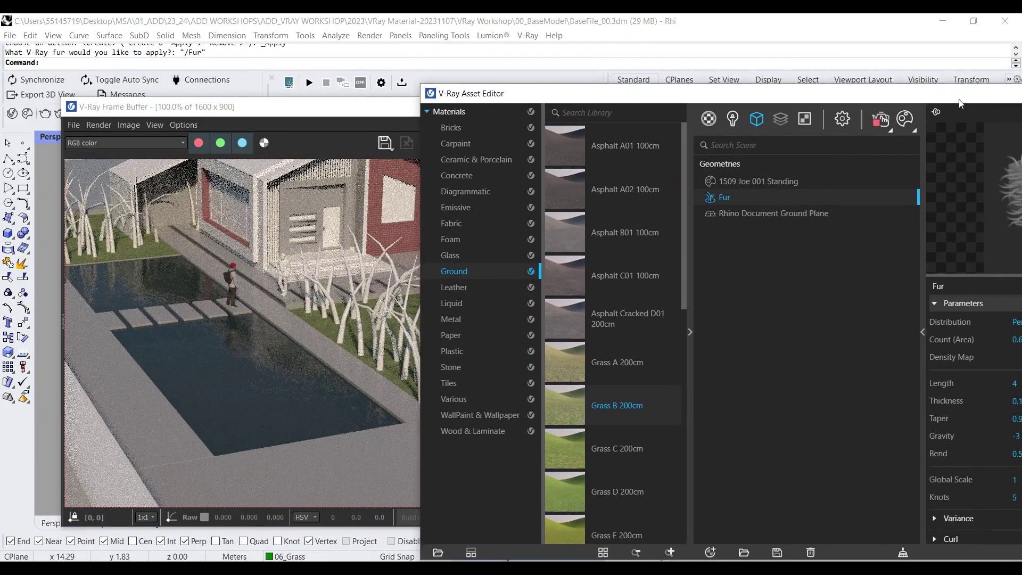
pyautogui.moveTo(654, 105); pyautogui.dragTo(822, 88)
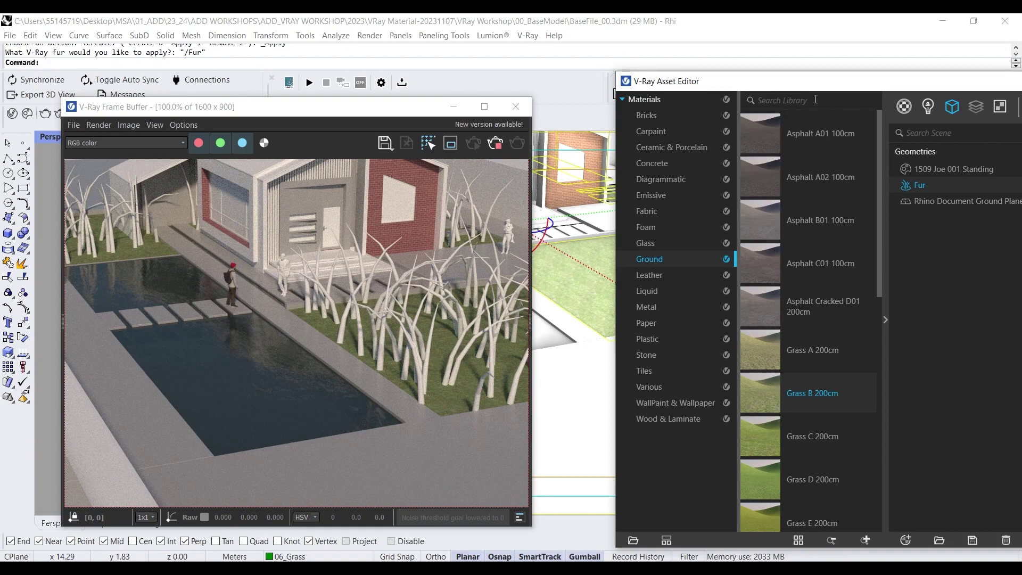
pyautogui.moveTo(808, 87); pyautogui.dragTo(374, 97)
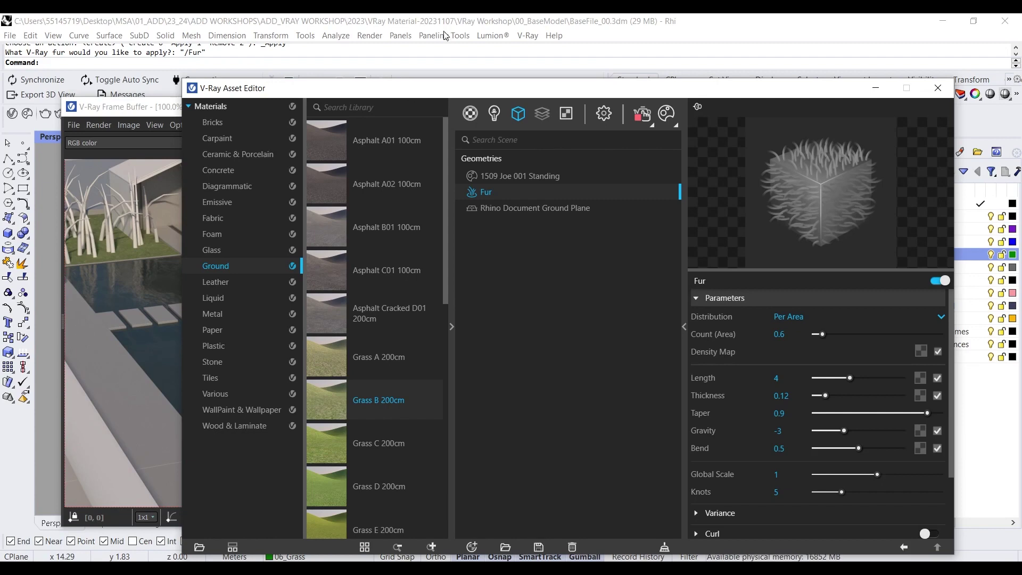
pyautogui.moveTo(469, 98); pyautogui.dragTo(916, 85)
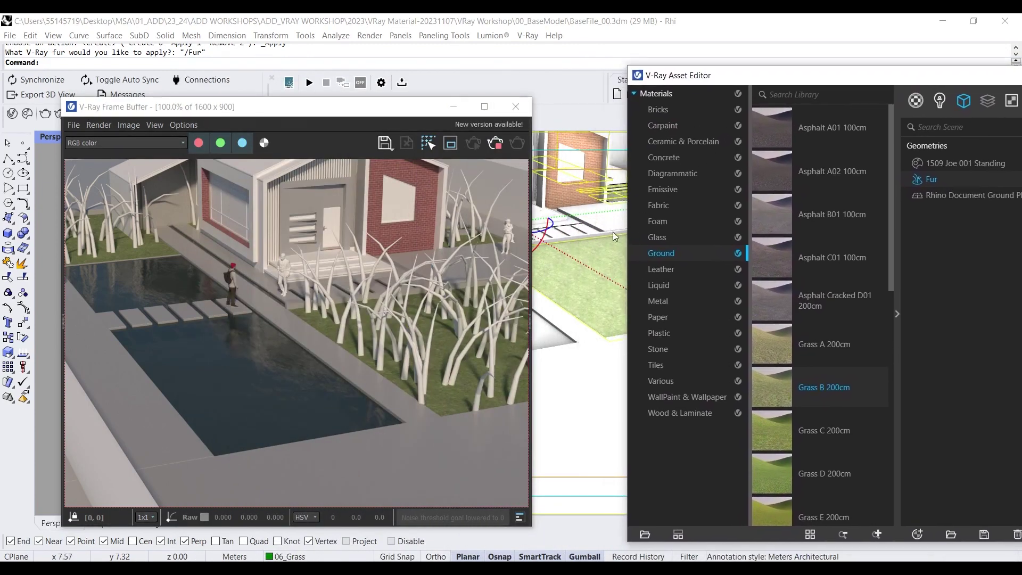
pyautogui.scroll(3, 586, 212)
pyautogui.scroll(3, 585, 212)
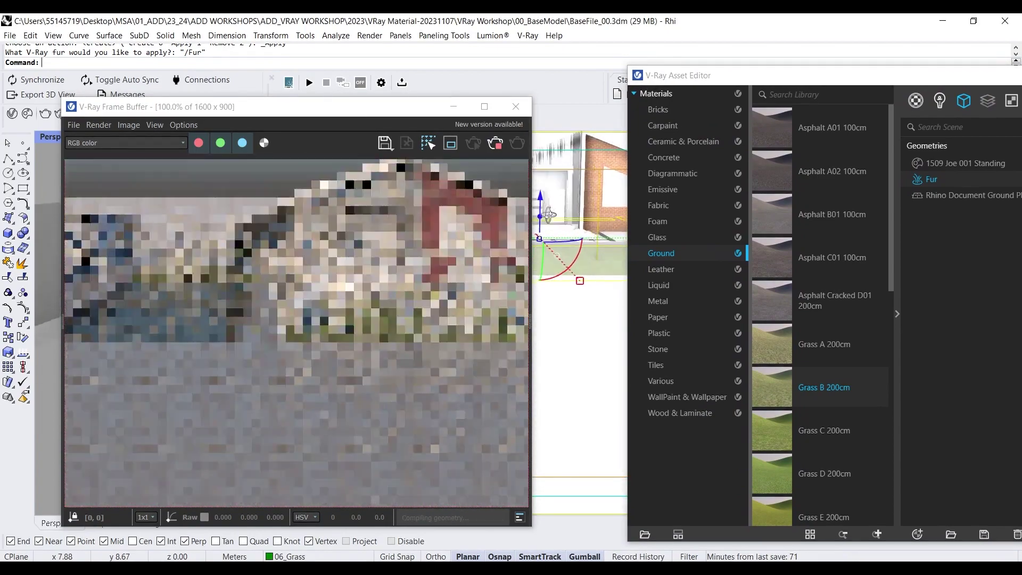
pyautogui.scroll(-3, 582, 232)
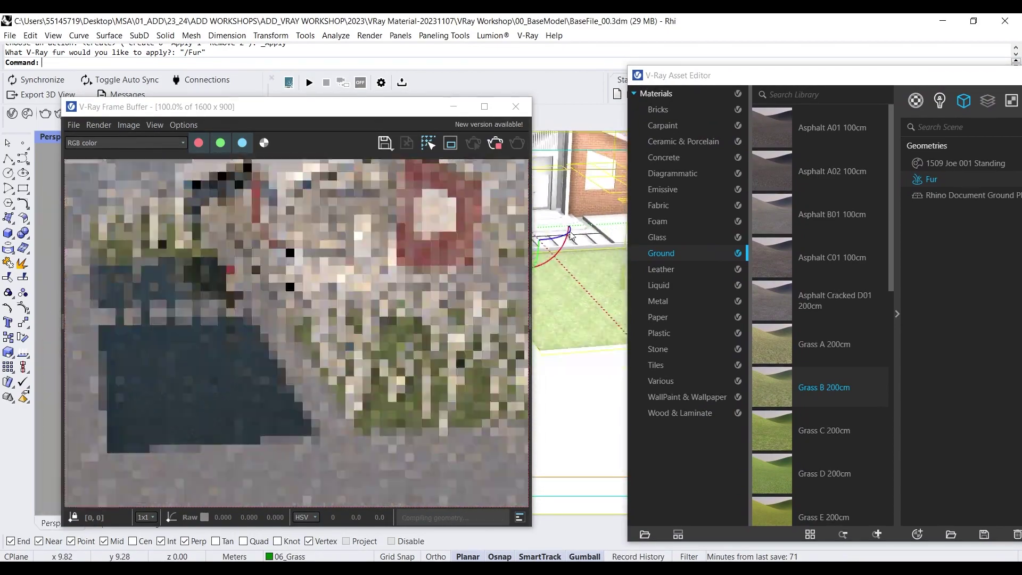
# Step: Set the Fur's global scale to 0.1 and check the blade size on the lawn in the render
pyautogui.moveTo(731, 85); pyautogui.dragTo(270, 60)
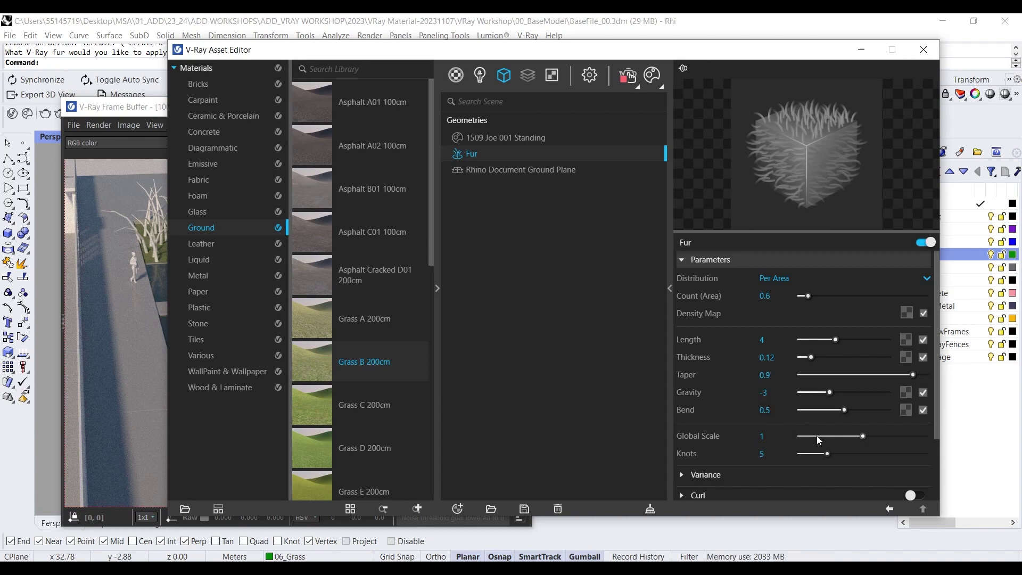
pyautogui.click(774, 437)
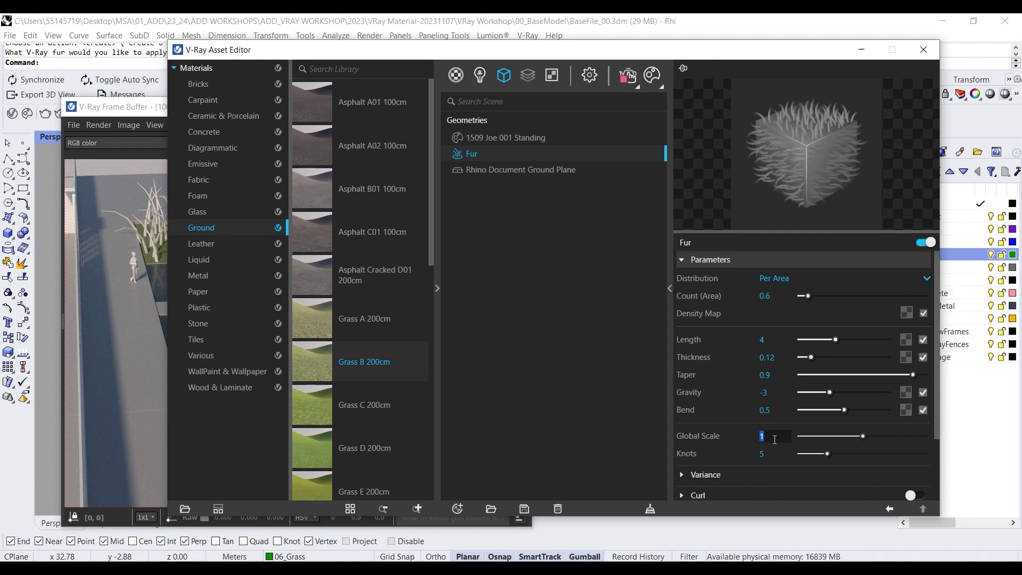
pyautogui.write('.1')
pyautogui.press('Return')
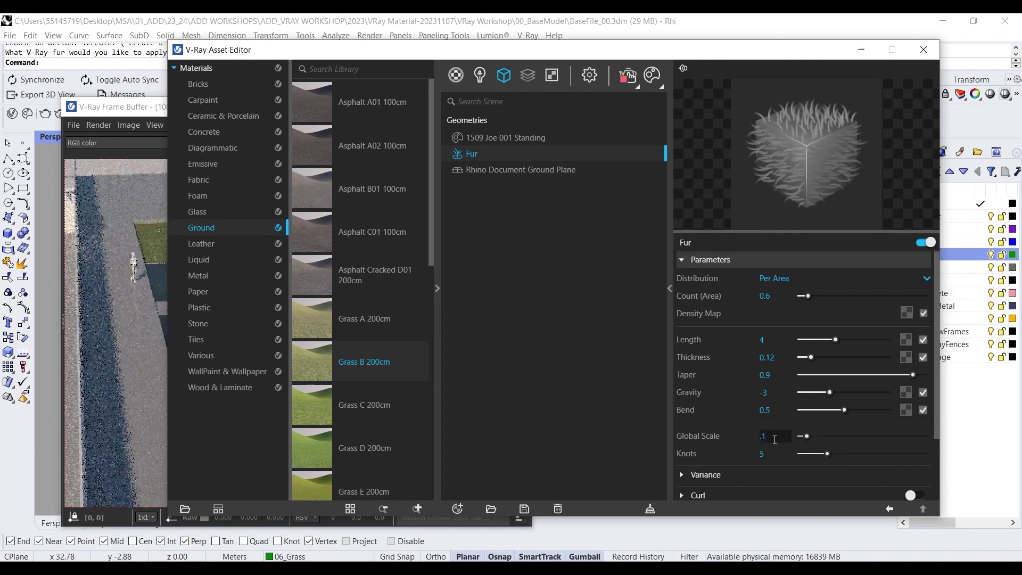
pyautogui.moveTo(345, 53); pyautogui.dragTo(683, 83)
pyautogui.scroll(4, 434, 365)
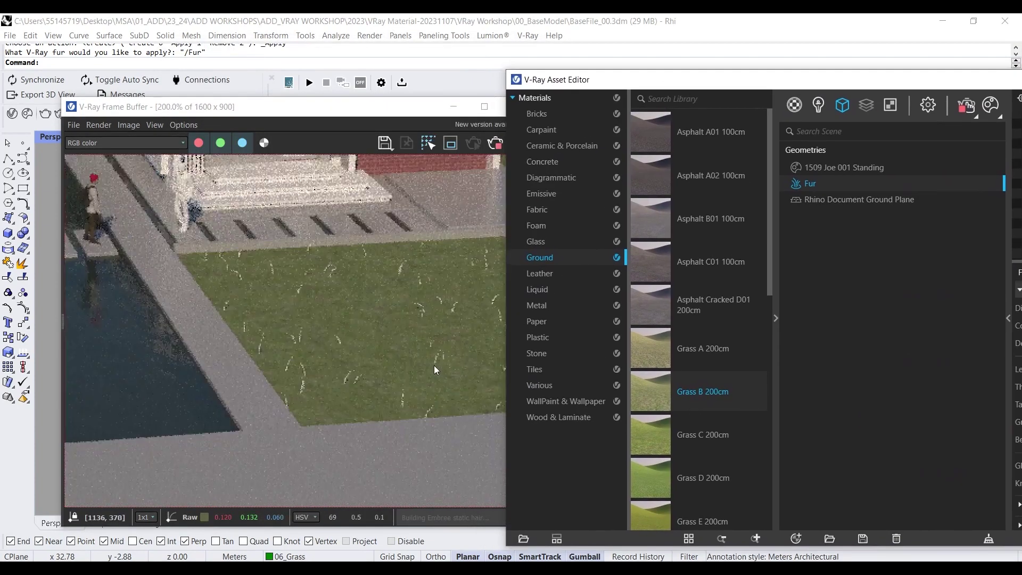
pyautogui.scroll(-4, 380, 375)
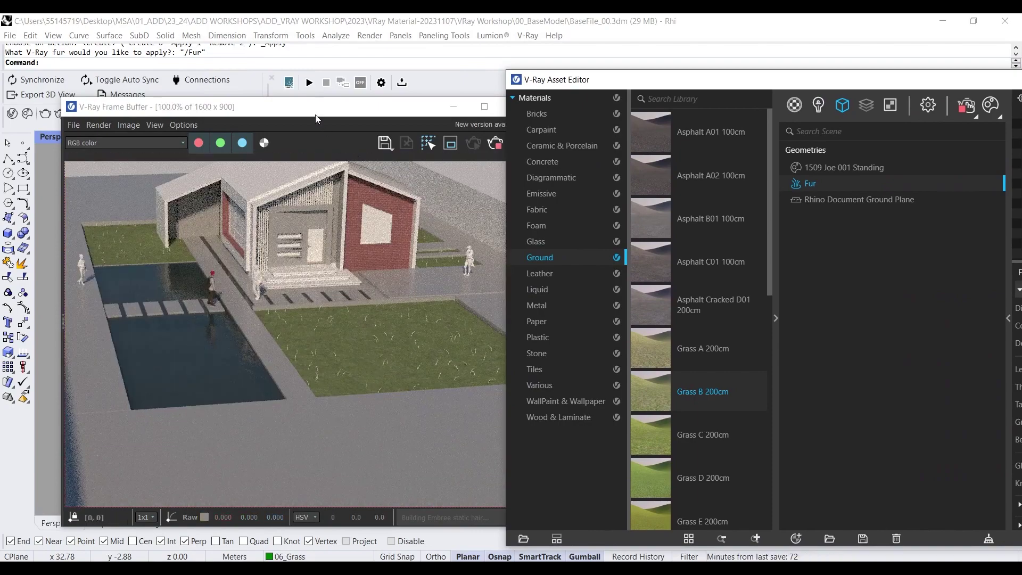
# Step: View the lawn from close up, set the Fur's knots to 7 and check the blade curvature in the render
pyautogui.moveTo(321, 109); pyautogui.dragTo(606, 118)
pyautogui.moveTo(292, 291)
pyautogui.mouseDown(button='right')
pyautogui.moveTo(226, 260)
pyautogui.moveTo(187, 278)
pyautogui.moveTo(292, 276)
pyautogui.moveTo(301, 295)
pyautogui.mouseUp(button='right')
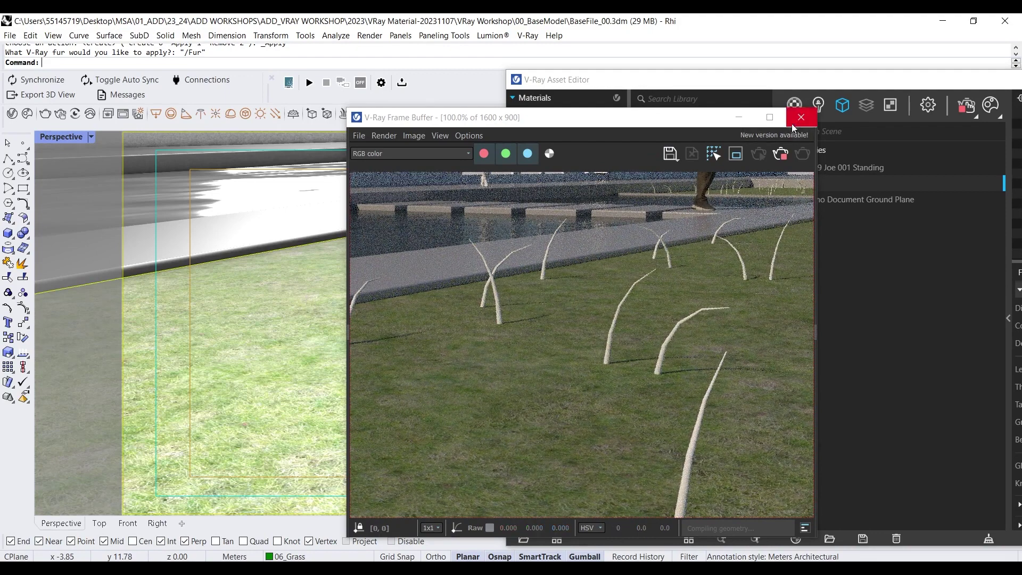
pyautogui.moveTo(658, 126); pyautogui.dragTo(375, 103)
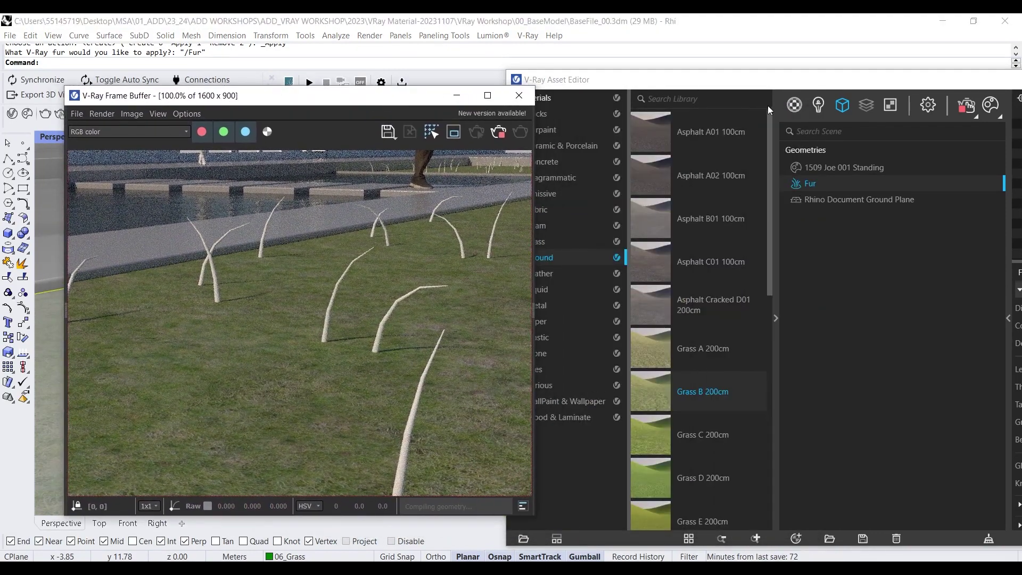
pyautogui.click(764, 86)
pyautogui.moveTo(764, 87); pyautogui.dragTo(410, 90)
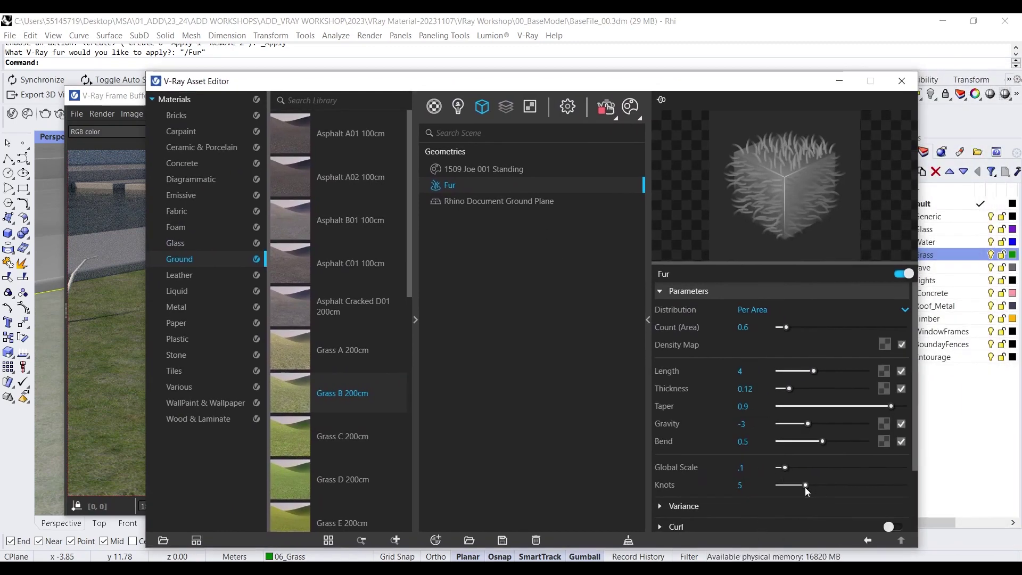
pyautogui.moveTo(810, 484); pyautogui.dragTo(823, 484)
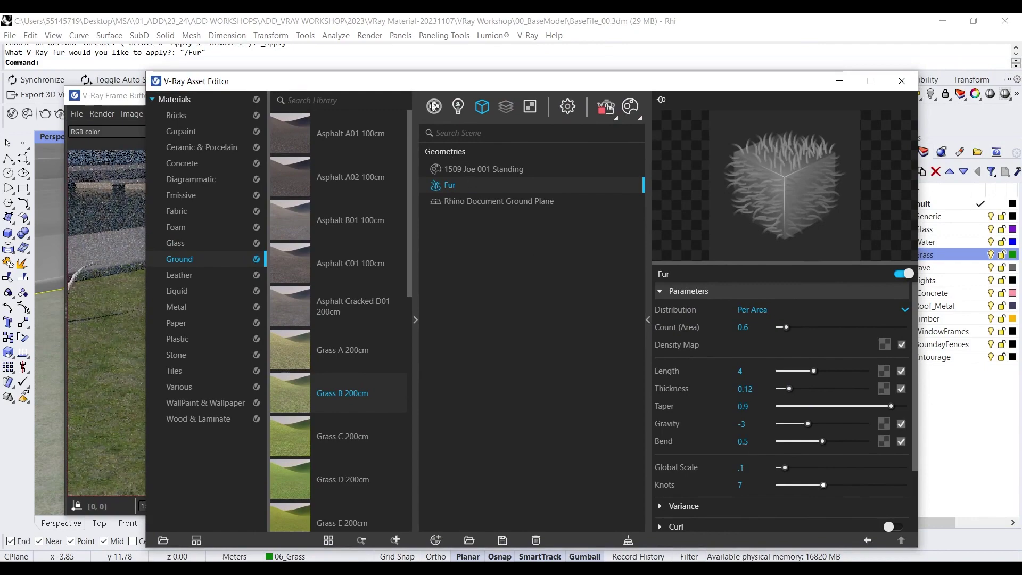
pyautogui.moveTo(439, 84); pyautogui.dragTo(795, 87)
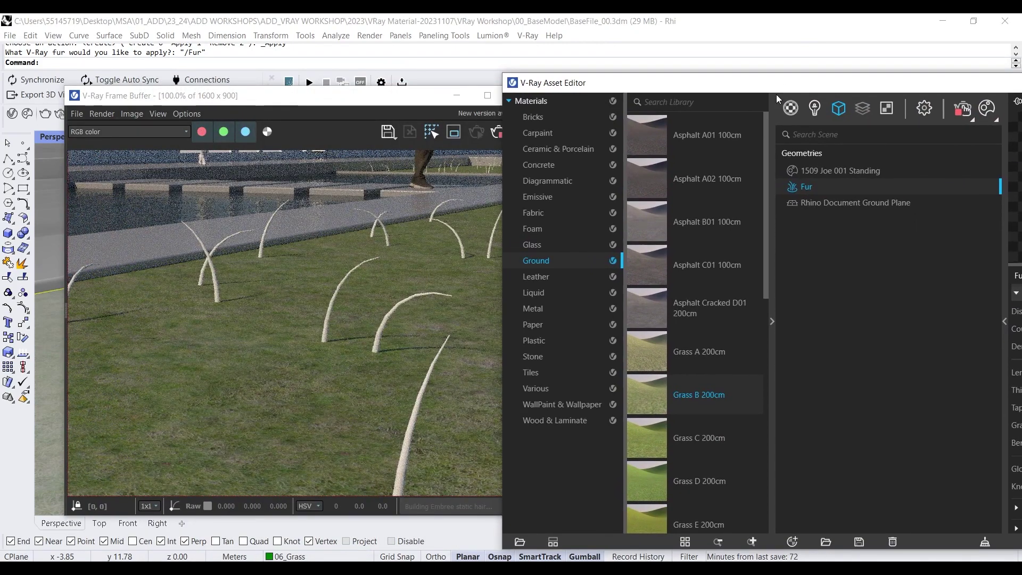
# Step: Set the Fur's blade thickness to 0.05
pyautogui.moveTo(769, 90); pyautogui.dragTo(468, 72)
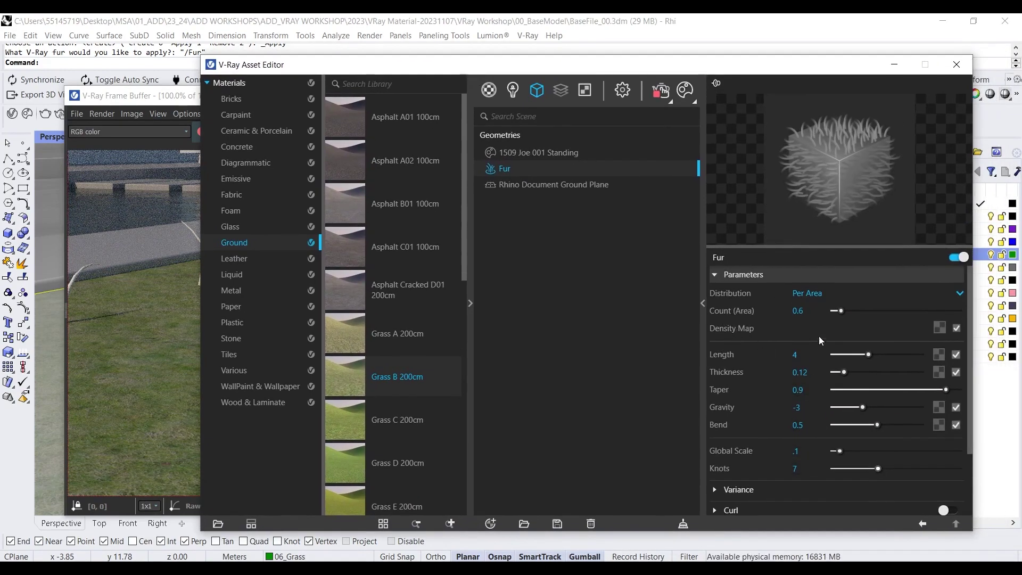
pyautogui.click(816, 372)
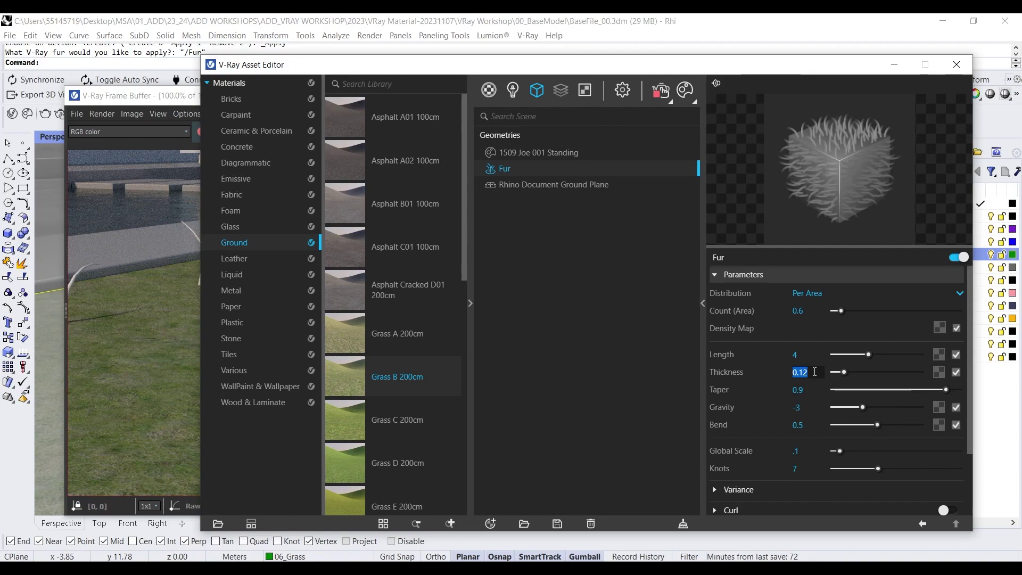
pyautogui.press('BackSpace')
pyautogui.write('.05')
pyautogui.press('Return')
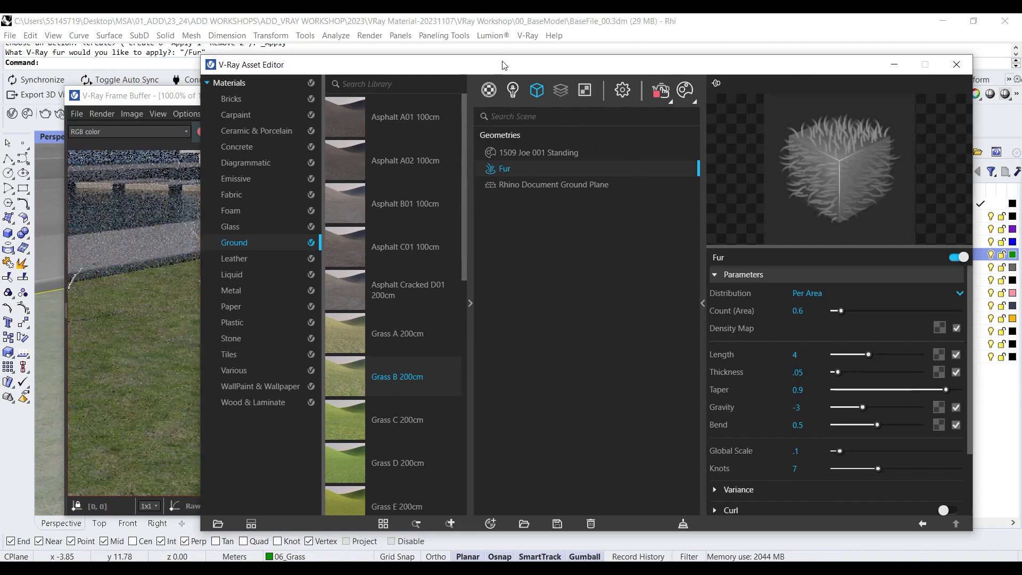
# Step: Set the Fur's global scale to 0.05 and check the blades in the render
pyautogui.moveTo(505, 69); pyautogui.dragTo(405, 96)
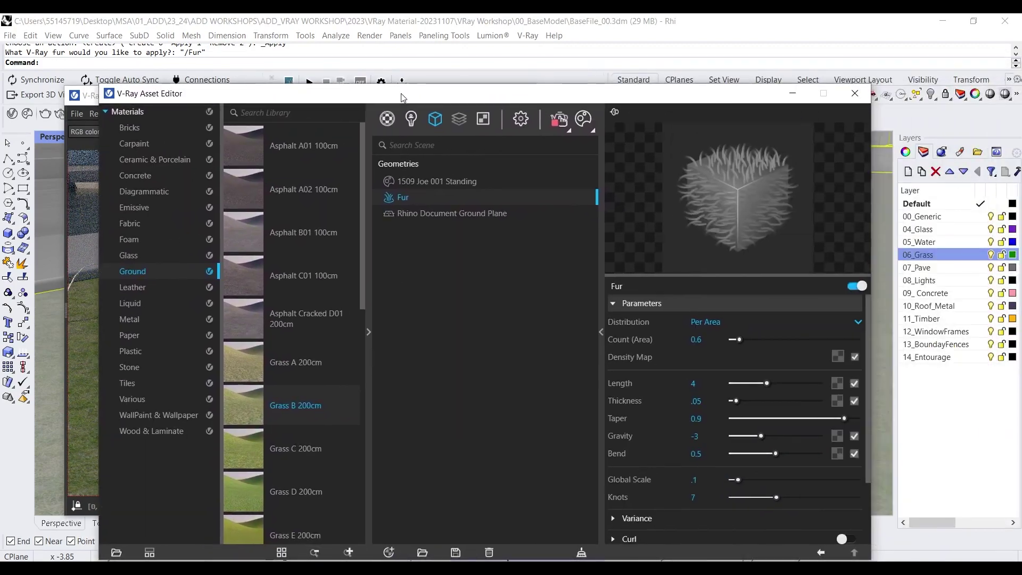
pyautogui.click(715, 478)
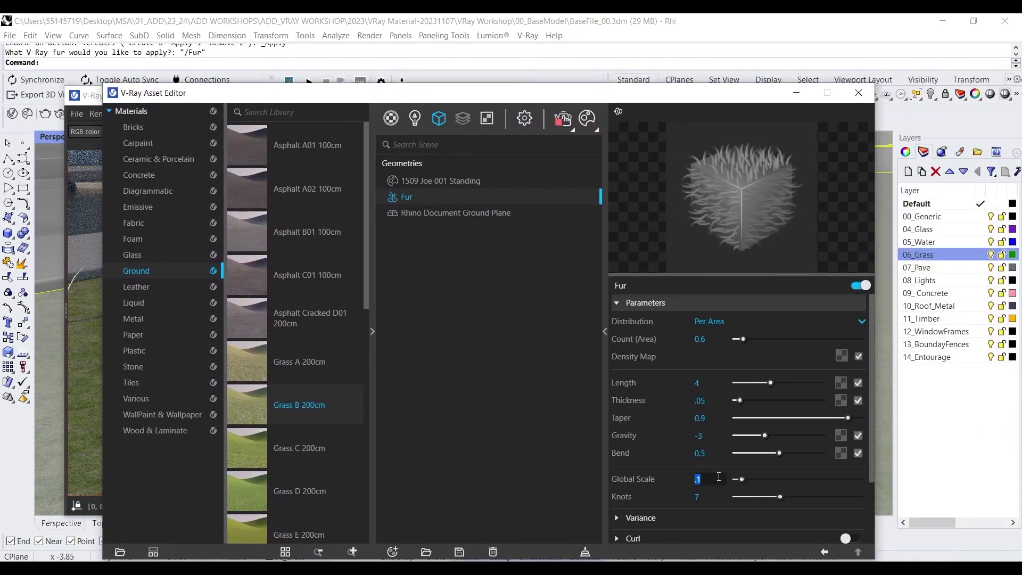
pyautogui.write('.05')
pyautogui.press('Return')
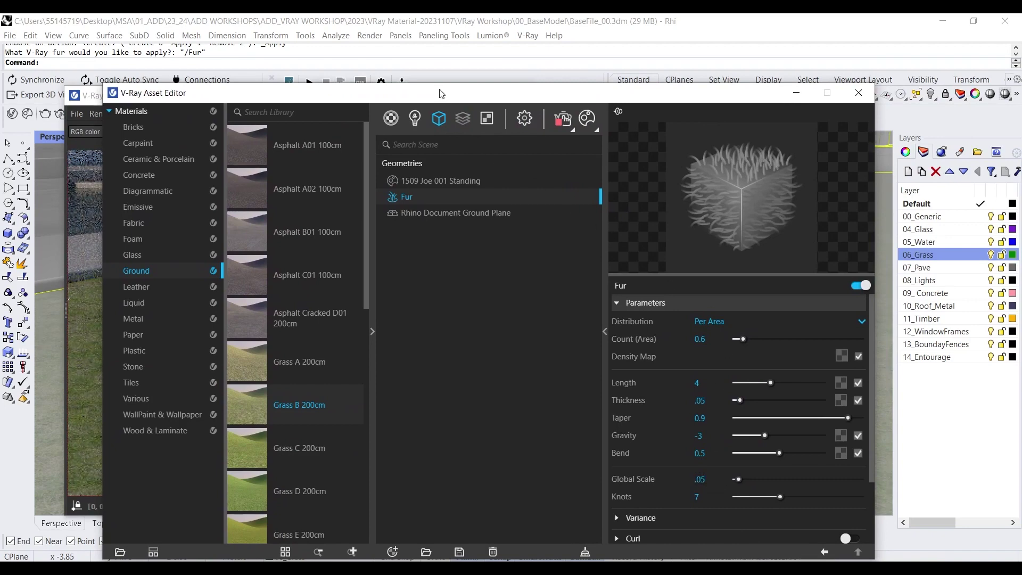
pyautogui.moveTo(443, 94); pyautogui.dragTo(839, 106)
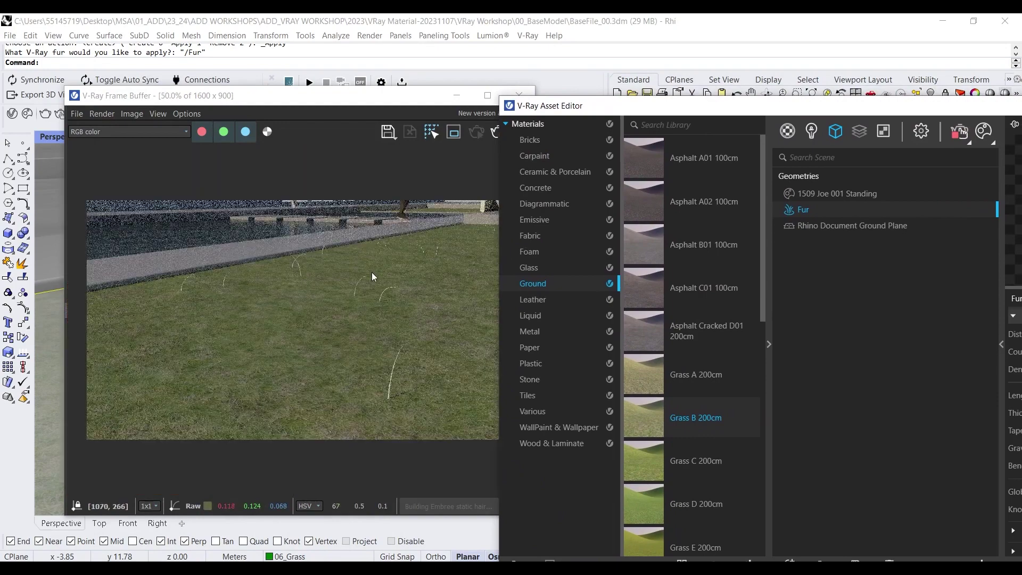
# Step: Check the Fur's distribution options and set the count per area to 100
pyautogui.moveTo(661, 110); pyautogui.dragTo(246, 327)
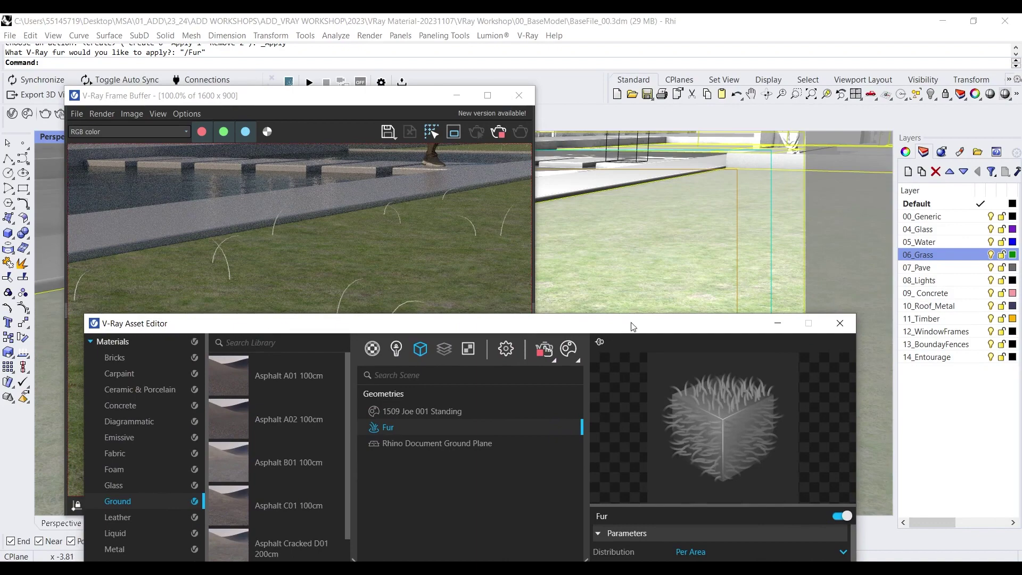
pyautogui.moveTo(629, 323); pyautogui.dragTo(621, 70)
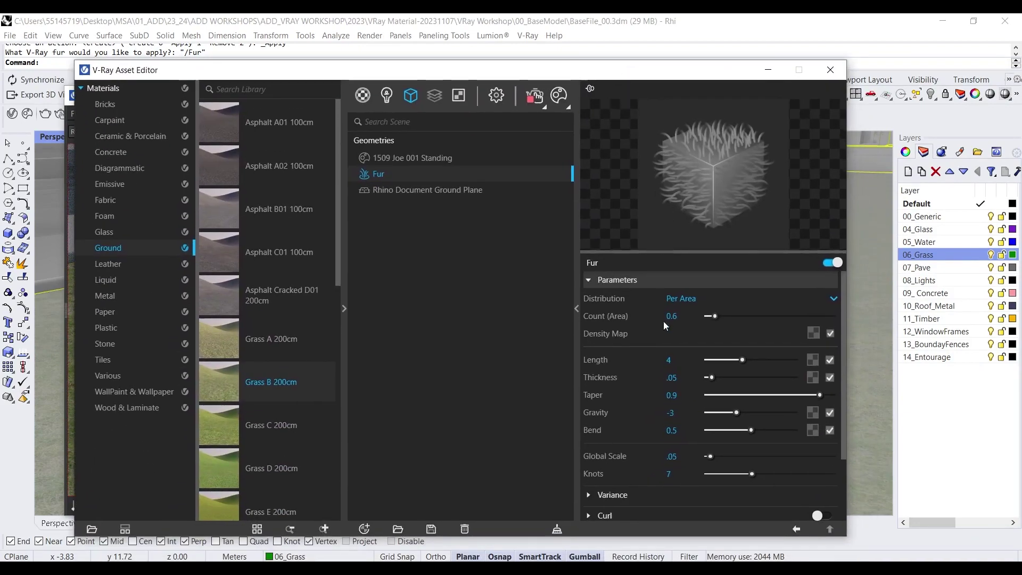
pyautogui.click(698, 301)
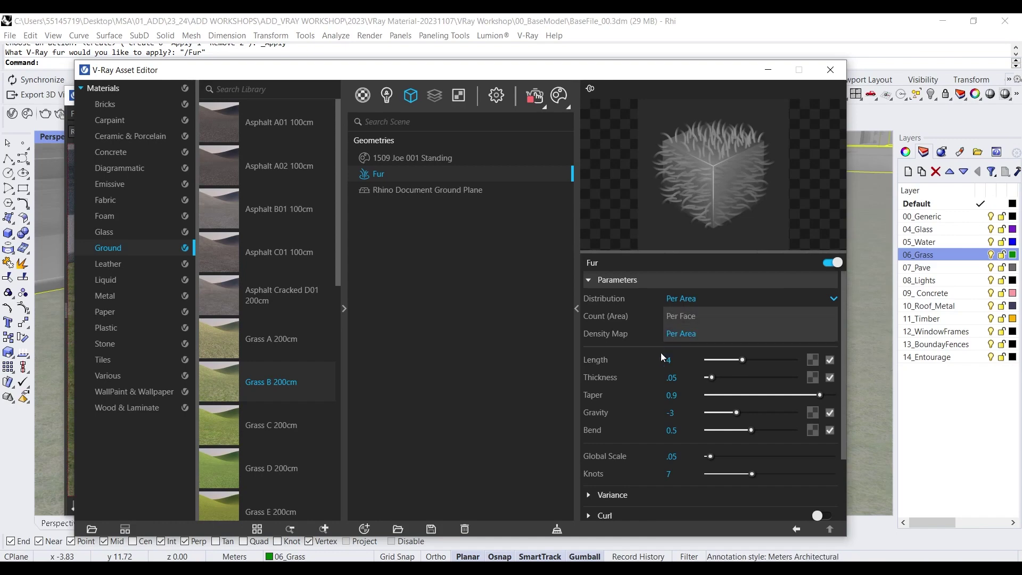
pyautogui.click(636, 325)
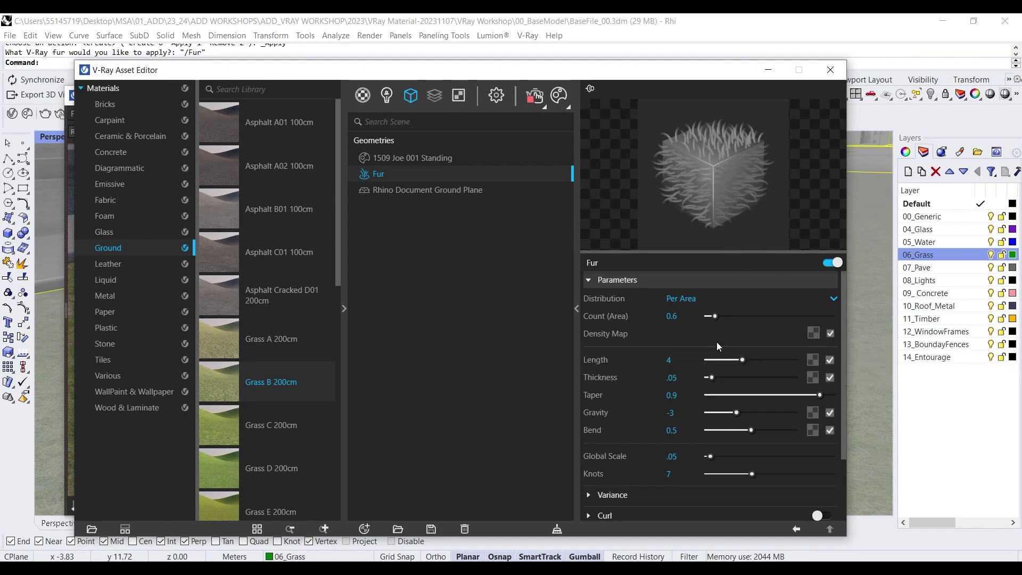
pyautogui.click(689, 316)
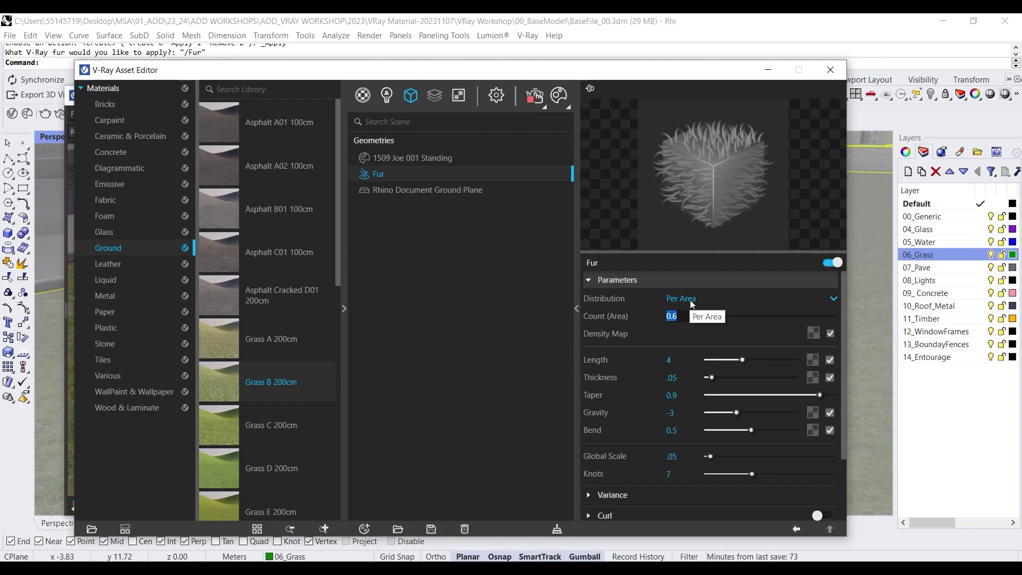
pyautogui.write('100')
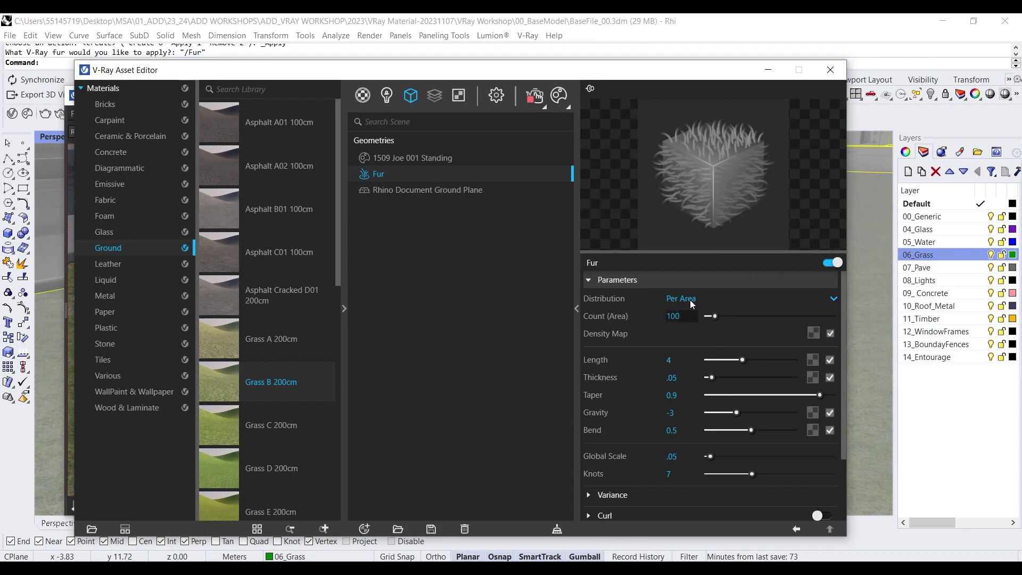
pyautogui.press('Return')
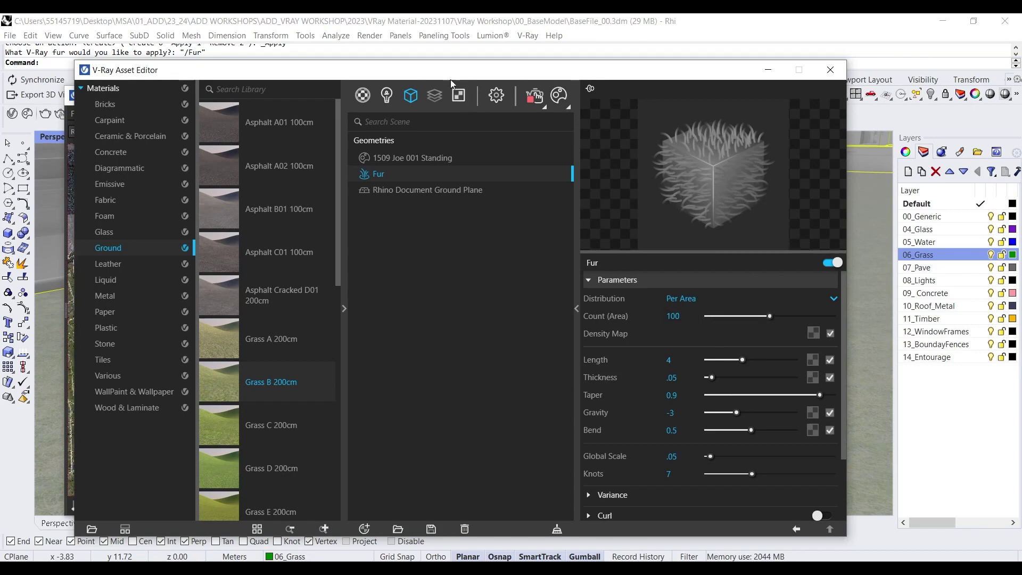
pyautogui.moveTo(445, 72); pyautogui.dragTo(390, 127)
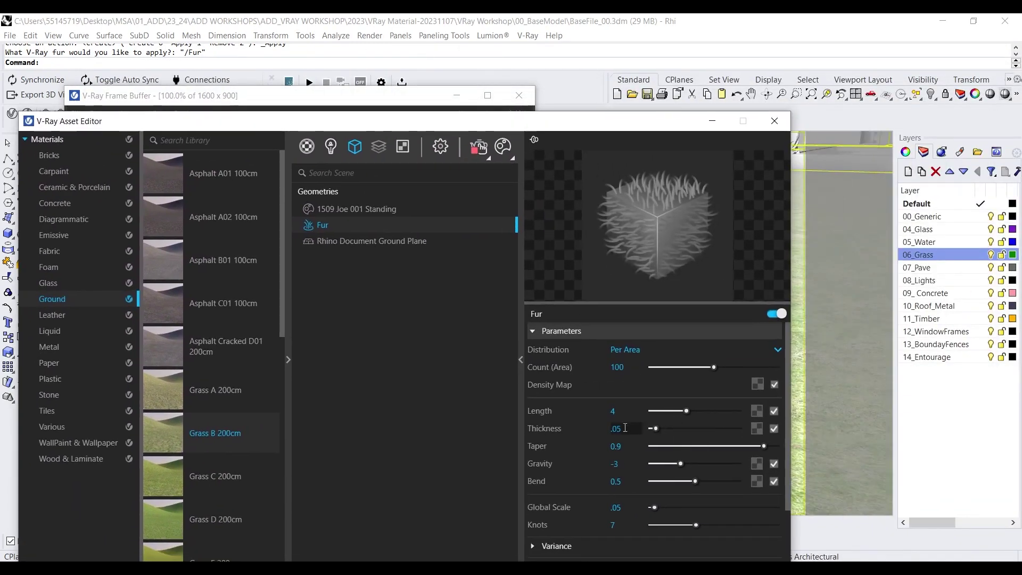
# Step: Set the Fur's count per area to 1000 and check the blade density in the render
pyautogui.doubleClick(629, 369)
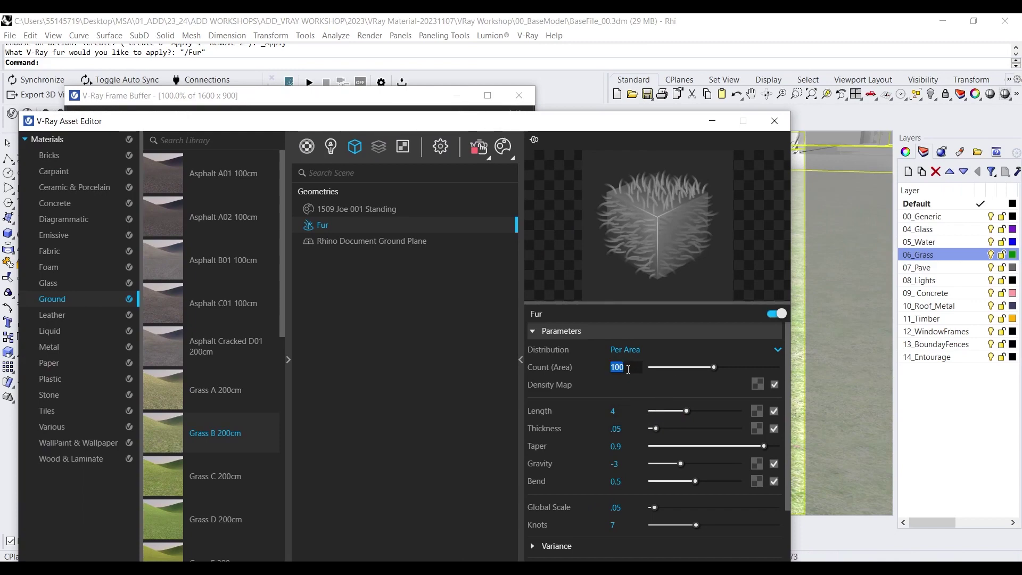
pyautogui.write('1000')
pyautogui.moveTo(409, 124); pyautogui.dragTo(875, 129)
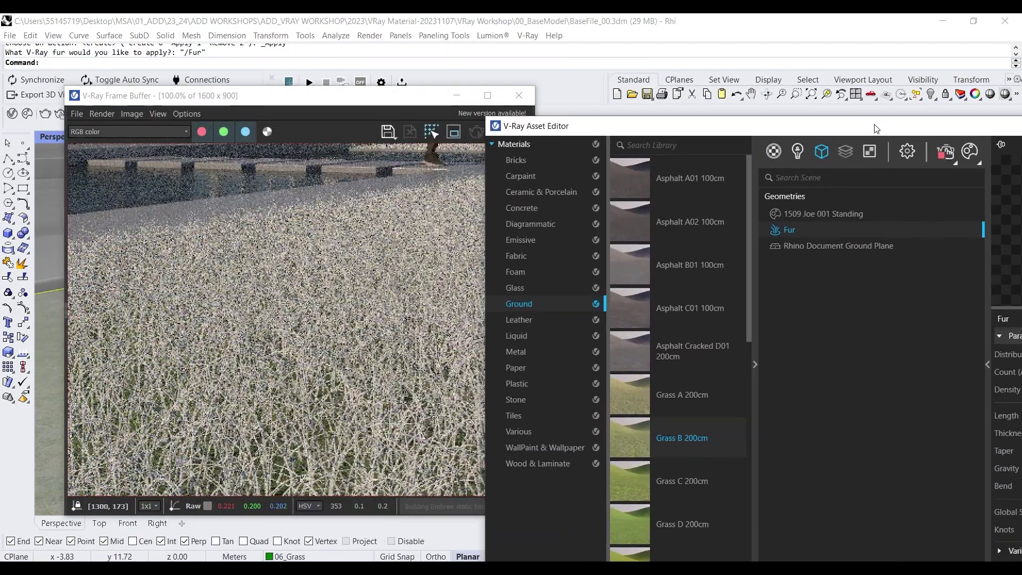
pyautogui.scroll(-2, 350, 296)
pyautogui.moveTo(562, 131); pyautogui.dragTo(522, 384)
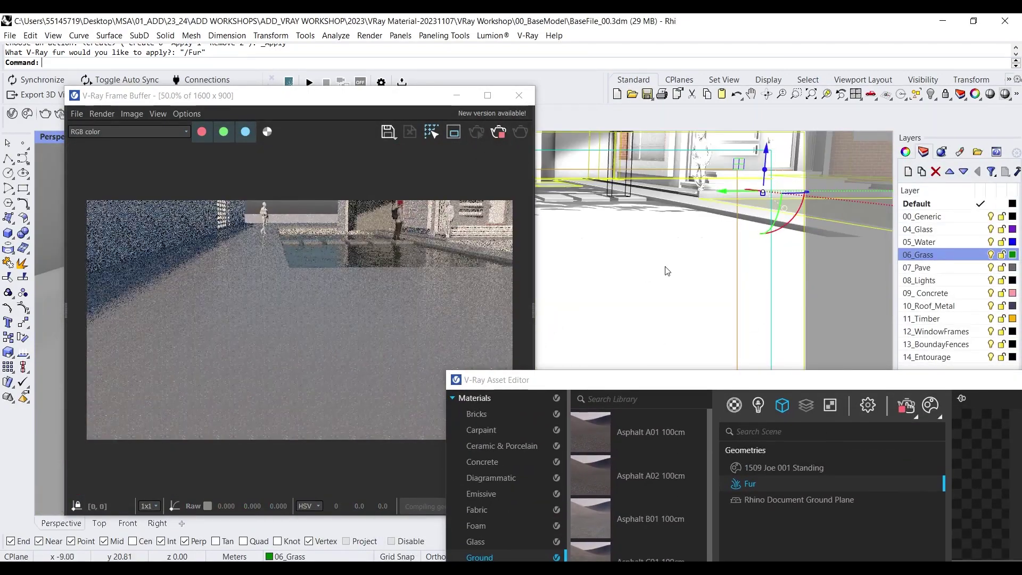
pyautogui.keyDown('shift'); pyautogui.moveTo(685, 263); pyautogui.dragTo(721, 257, button='right'); pyautogui.keyUp('shift')
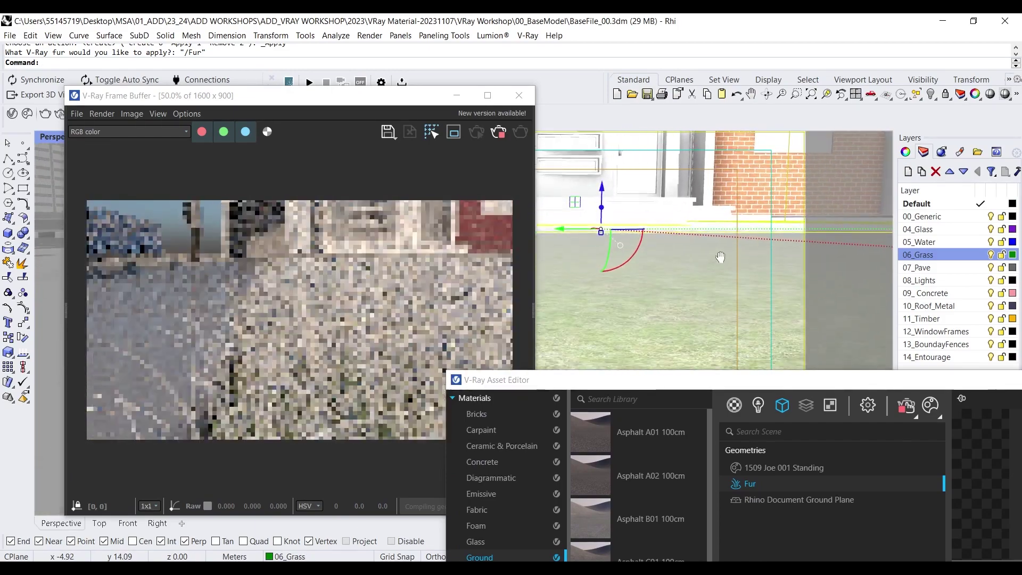
# Step: Set the Fur's count per area to 6000 and check the lawn's density in the render
pyautogui.moveTo(749, 380); pyautogui.dragTo(378, 116)
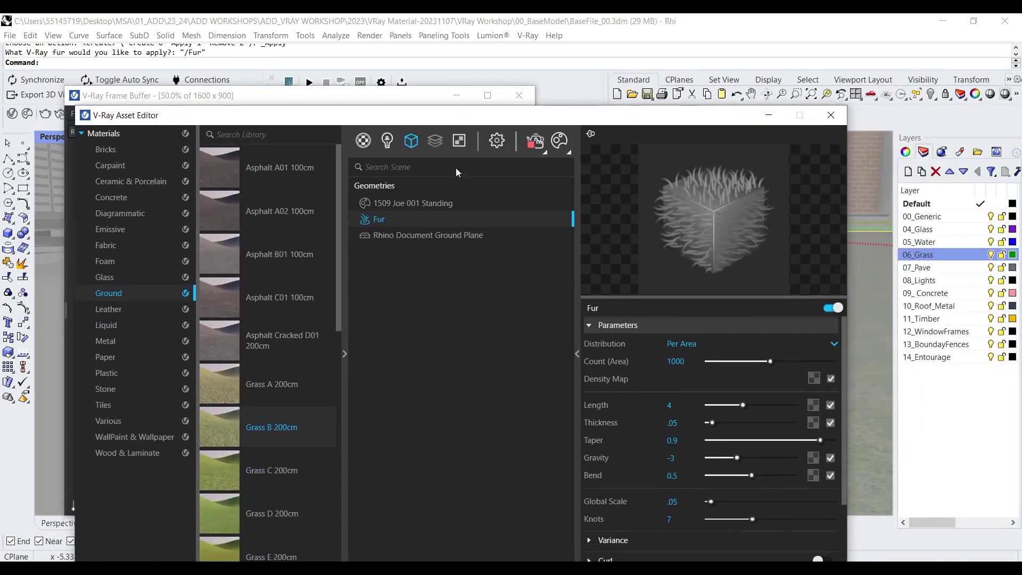
pyautogui.doubleClick(691, 366)
pyautogui.write('6000')
pyautogui.press('Return')
pyautogui.moveTo(513, 118); pyautogui.dragTo(921, 90)
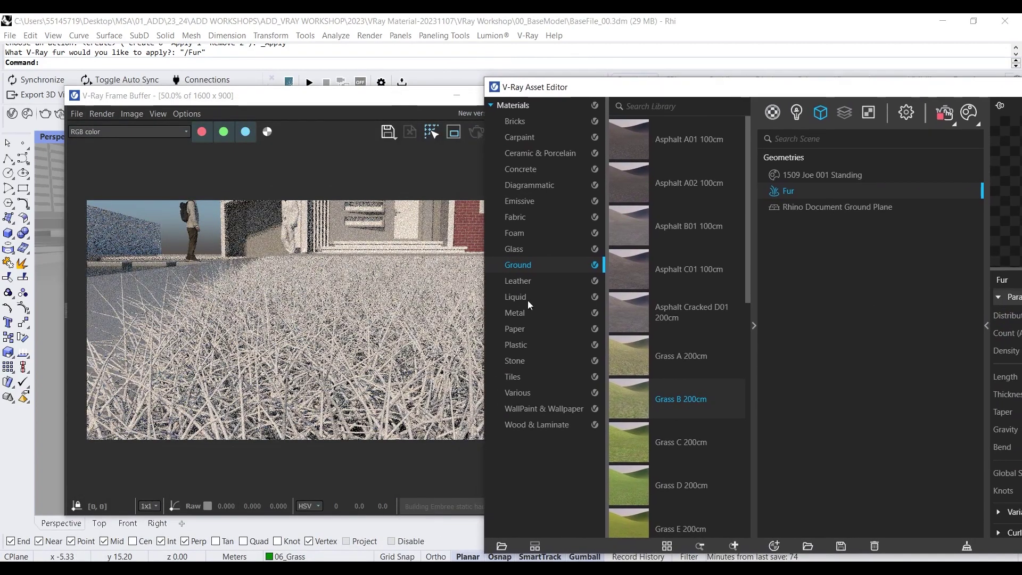
pyautogui.scroll(-2, 326, 321)
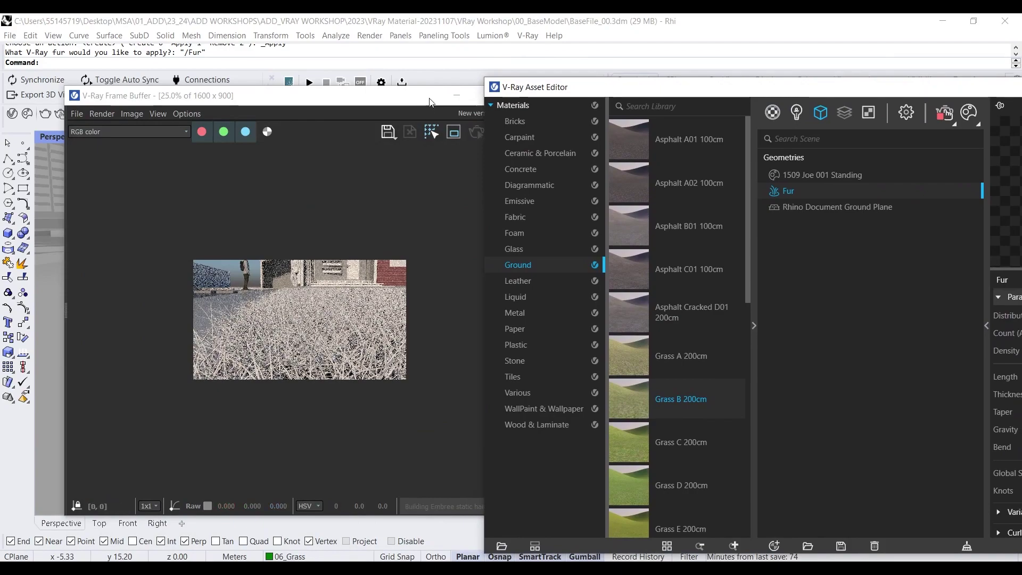
pyautogui.doubleClick(336, 291)
pyautogui.scroll(-1, 331, 290)
pyautogui.moveTo(357, 122); pyautogui.dragTo(157, 163)
pyautogui.moveTo(398, 333); pyautogui.dragTo(441, 302, button='right')
# Step: Set the Fur's gravity to -2 and bend to 0.4, and check the lawn in the render
pyautogui.moveTo(628, 87); pyautogui.dragTo(242, 65)
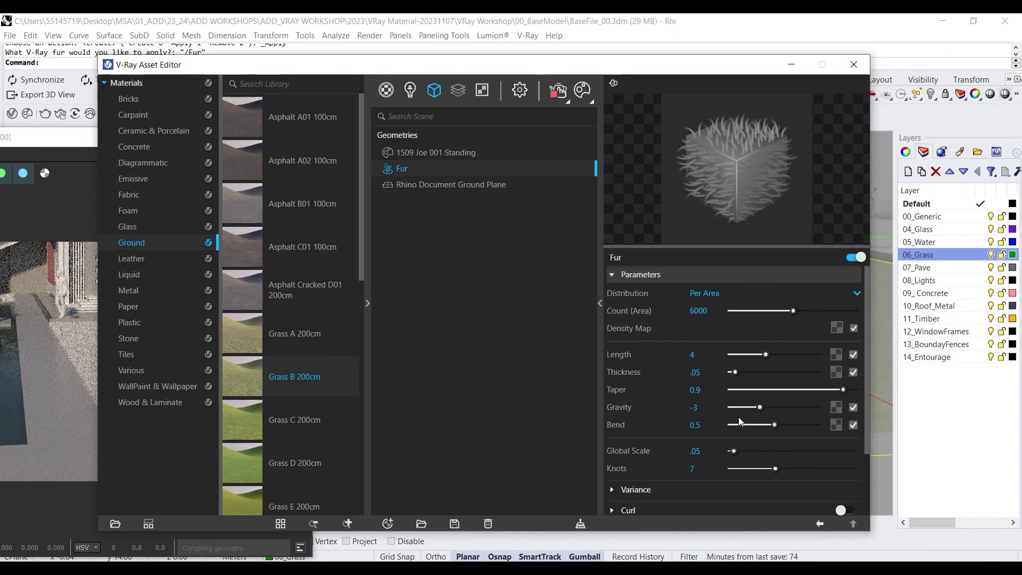
pyautogui.doubleClick(711, 409)
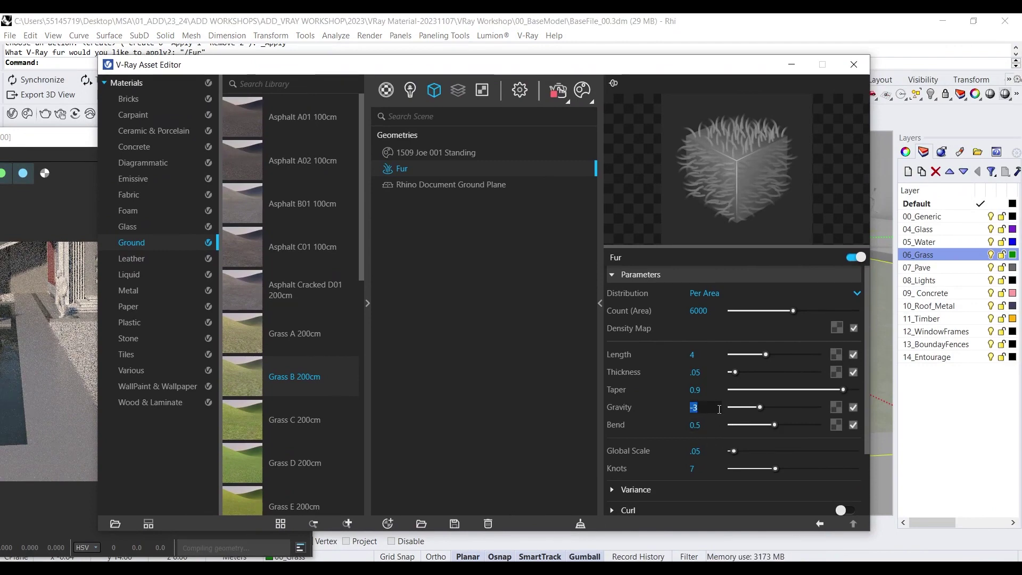
pyautogui.write('-2')
pyautogui.press('Return')
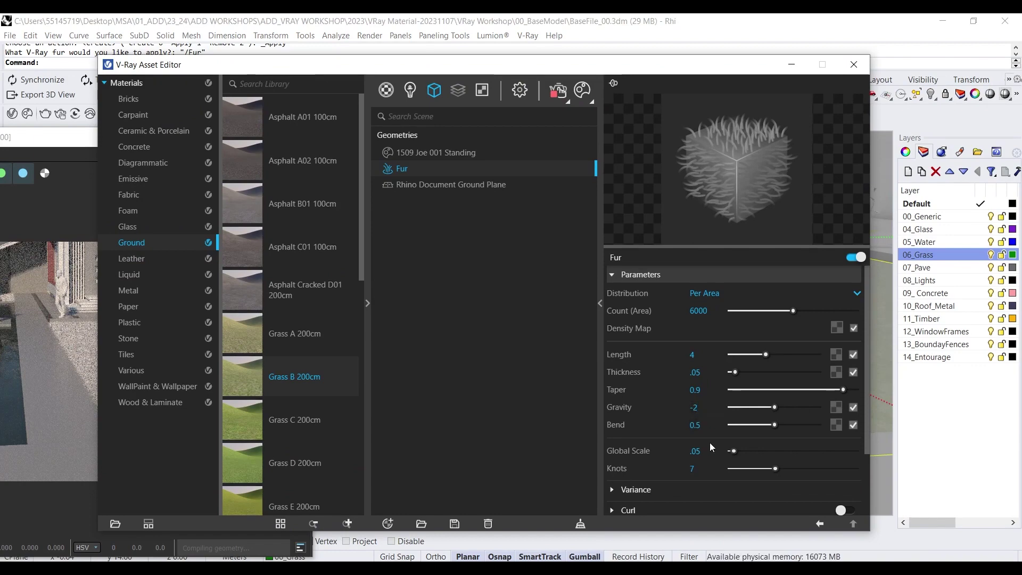
pyautogui.doubleClick(714, 430)
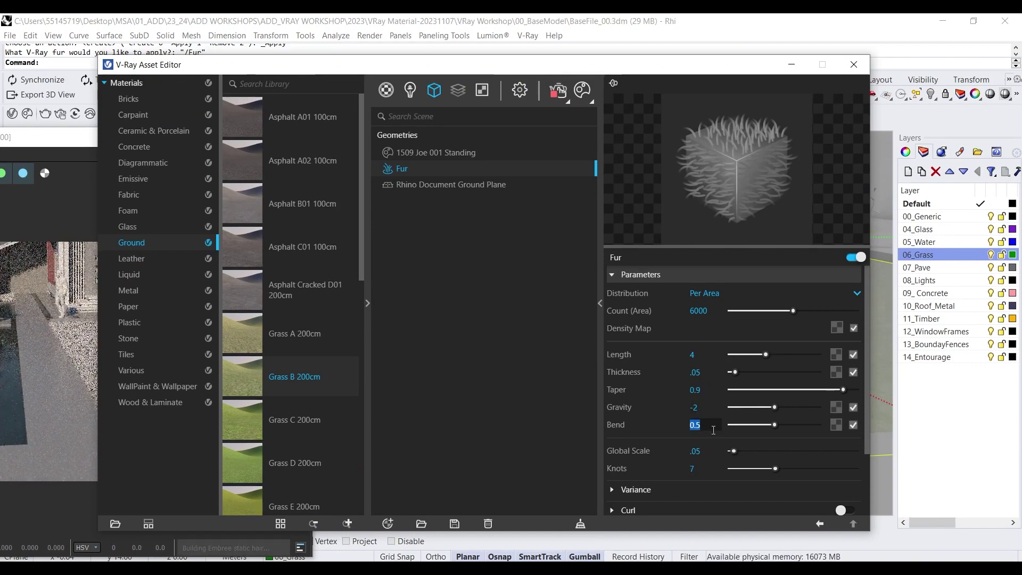
pyautogui.write('.4')
pyautogui.press('Return')
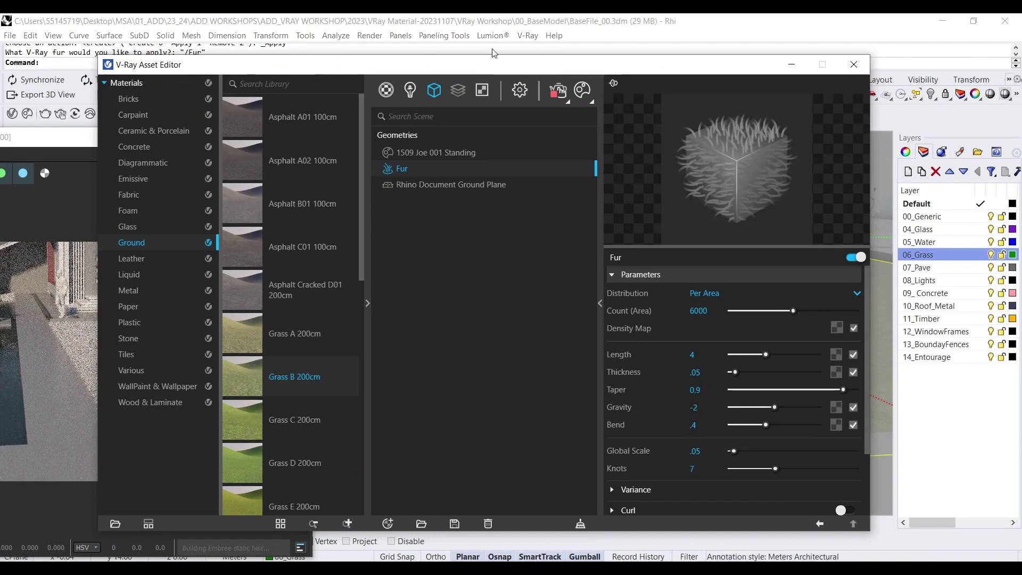
pyautogui.moveTo(494, 64); pyautogui.dragTo(727, 74)
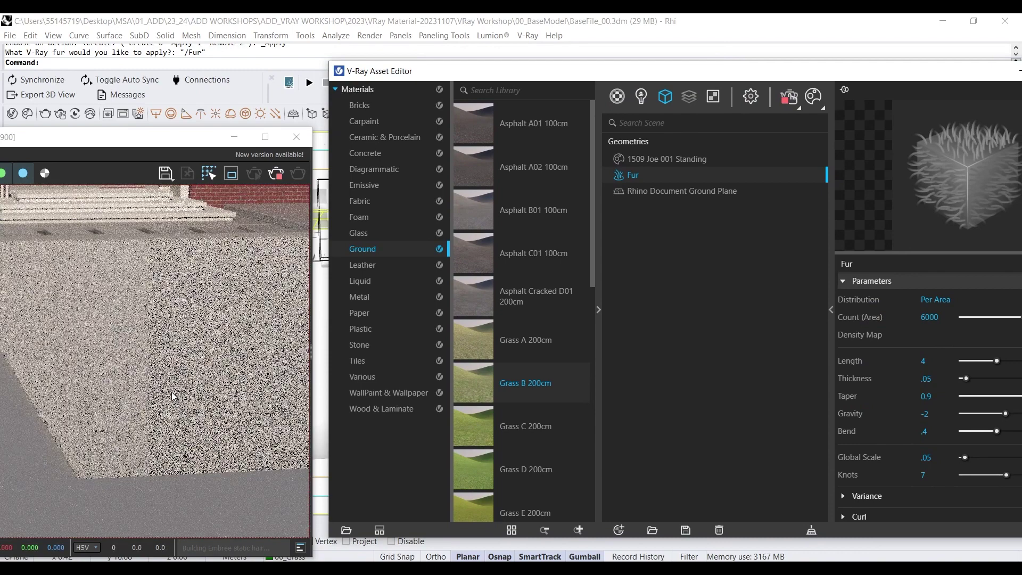
# Step: Review the Fur's main parameters, its Variance settings and the remaining option groups
pyautogui.moveTo(684, 75); pyautogui.dragTo(400, 63)
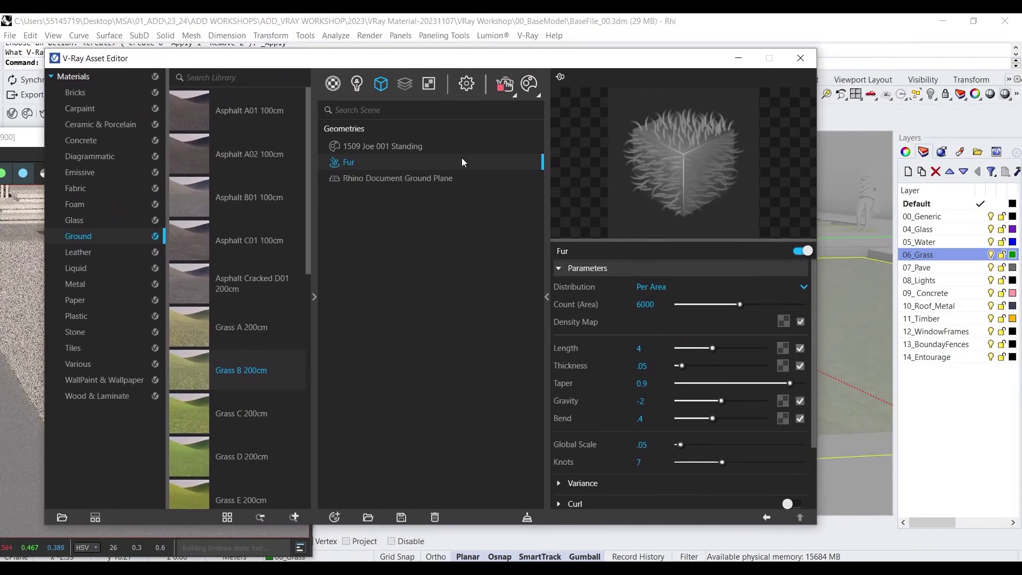
pyautogui.scroll(-2, 603, 448)
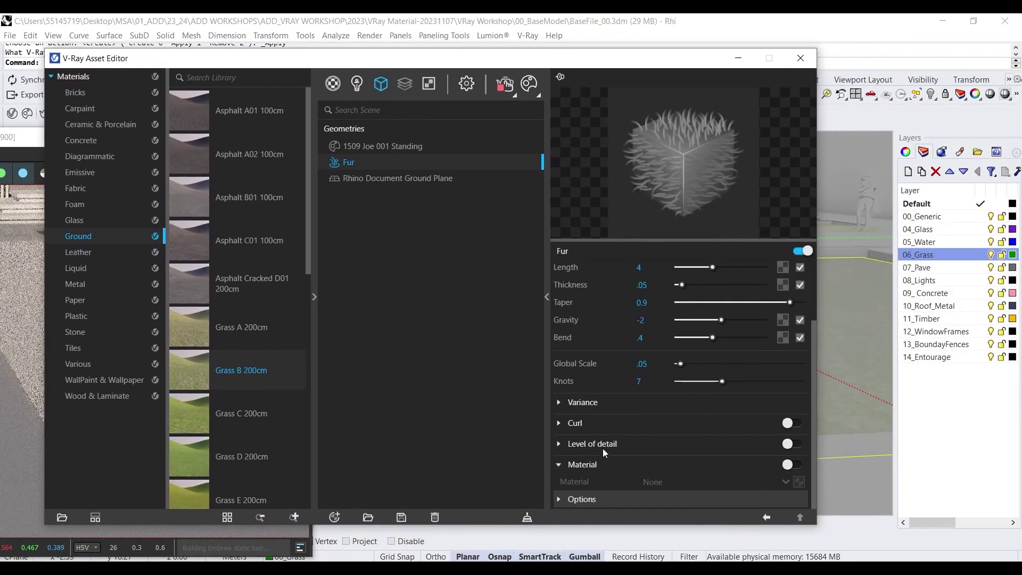
pyautogui.click(580, 403)
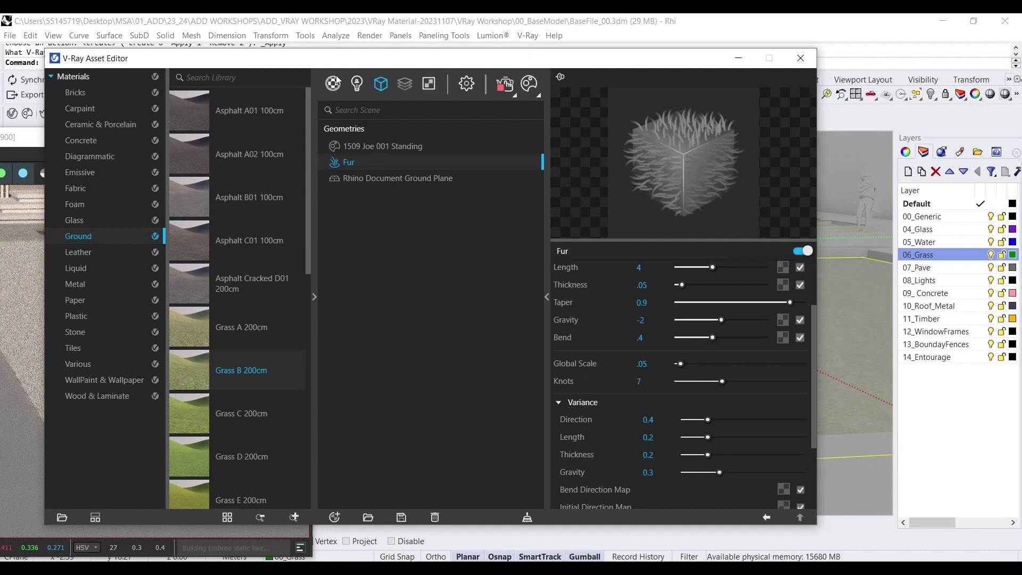
pyautogui.moveTo(371, 61); pyautogui.dragTo(474, 83)
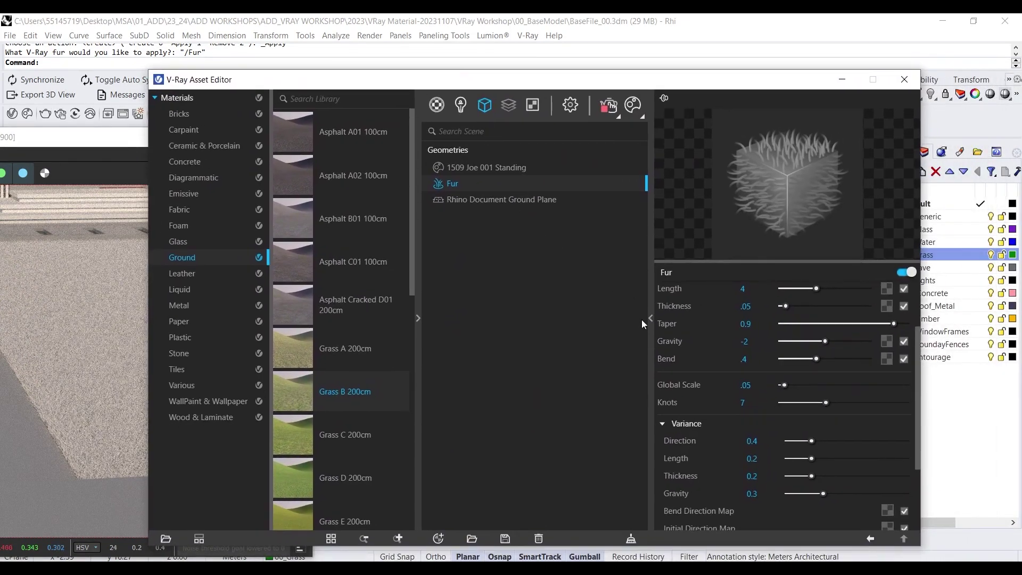
pyautogui.scroll(2, 742, 337)
pyautogui.scroll(1, 712, 318)
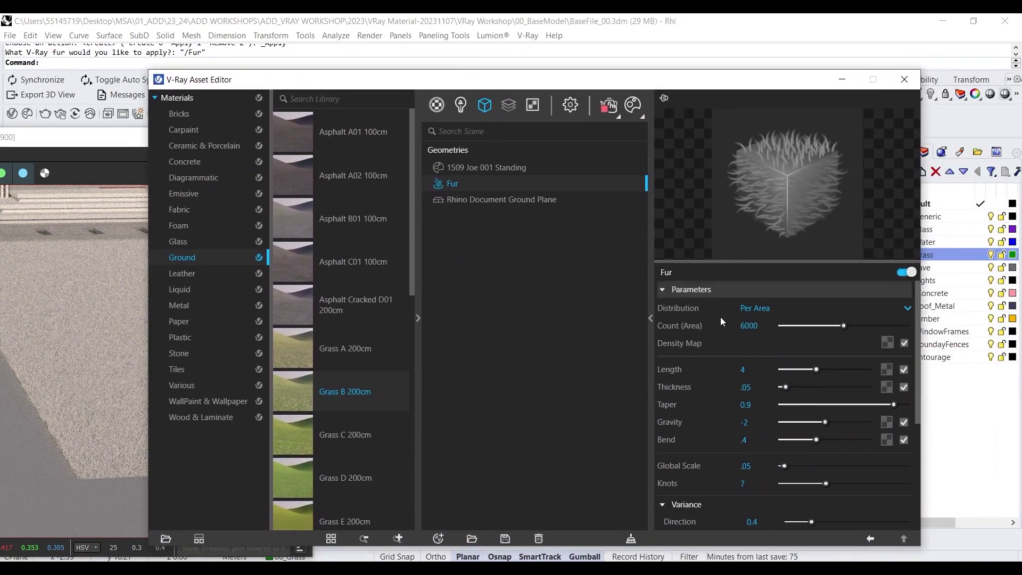
pyautogui.click(690, 294)
pyautogui.click(687, 291)
pyautogui.scroll(-5, 698, 340)
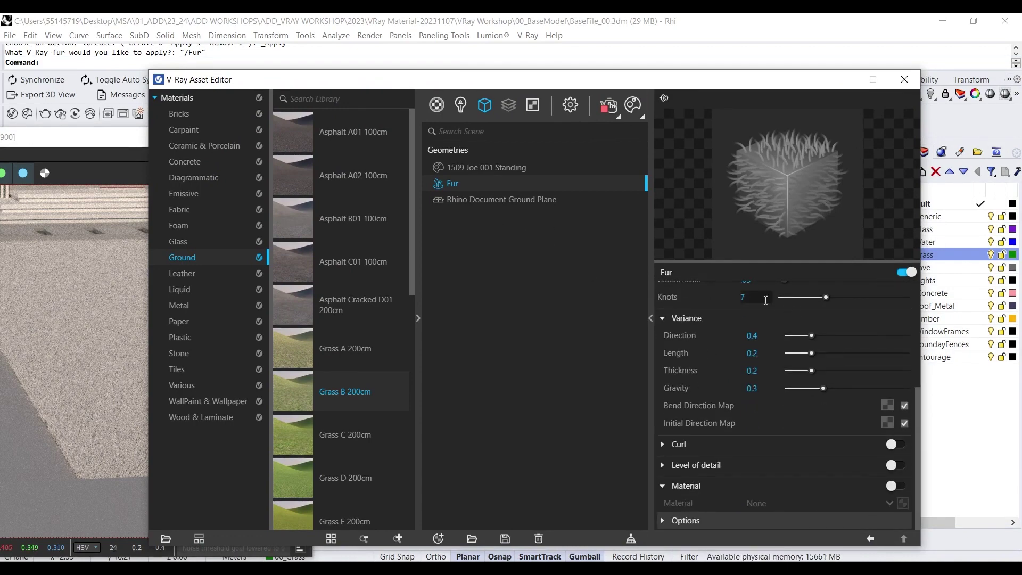
pyautogui.scroll(5, 741, 333)
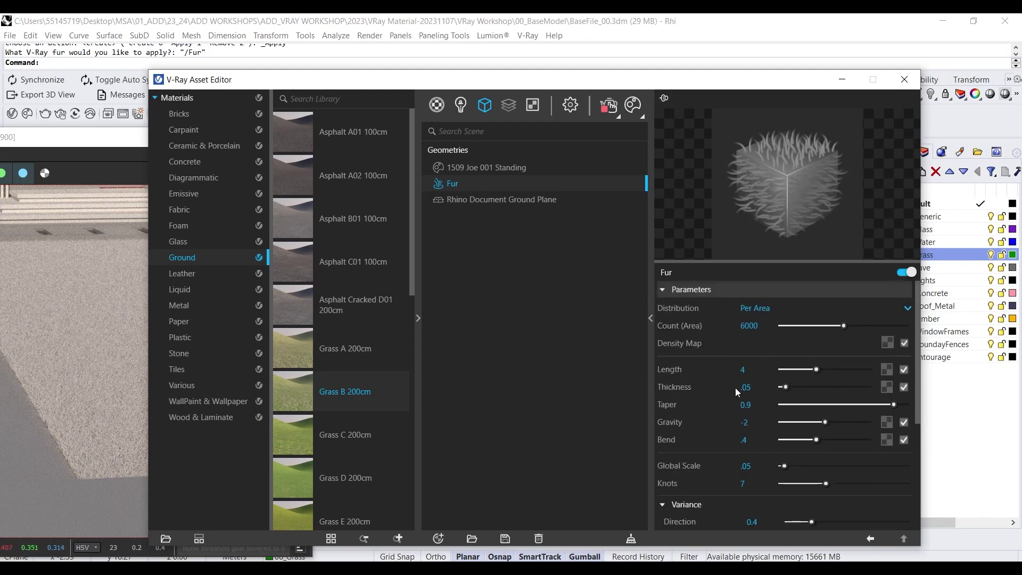
pyautogui.scroll(-1, 720, 372)
pyautogui.scroll(-2, 721, 372)
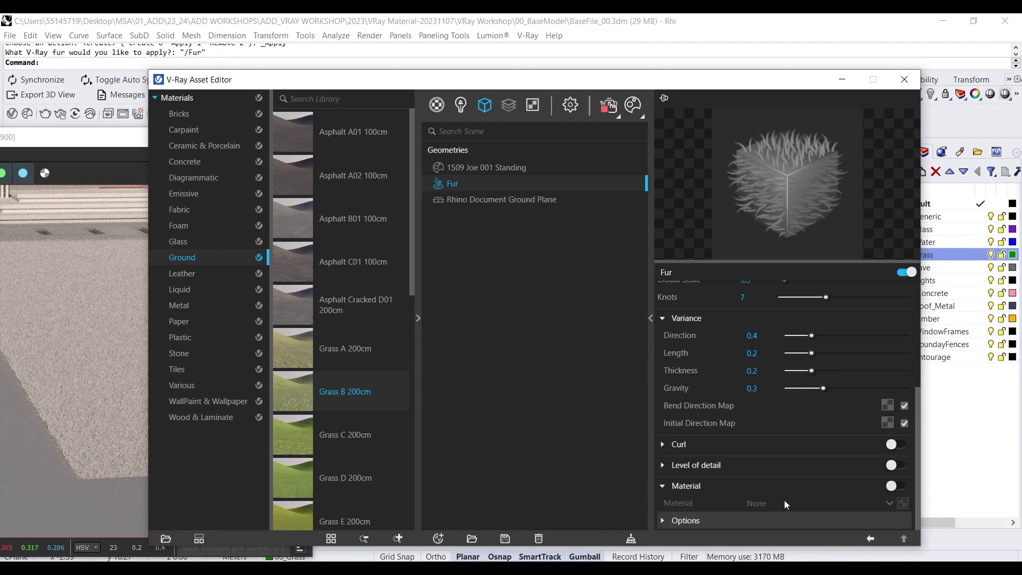
# Step: Enable the Fur's material override, assign Grass_B_200cm and check the grass colour in the render
pyautogui.click(892, 486)
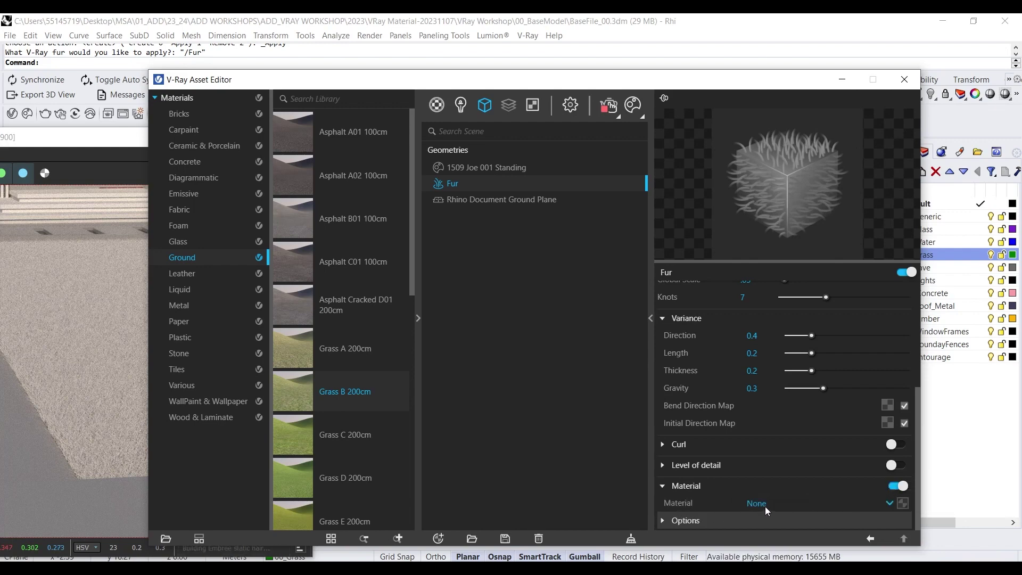
pyautogui.click(889, 504)
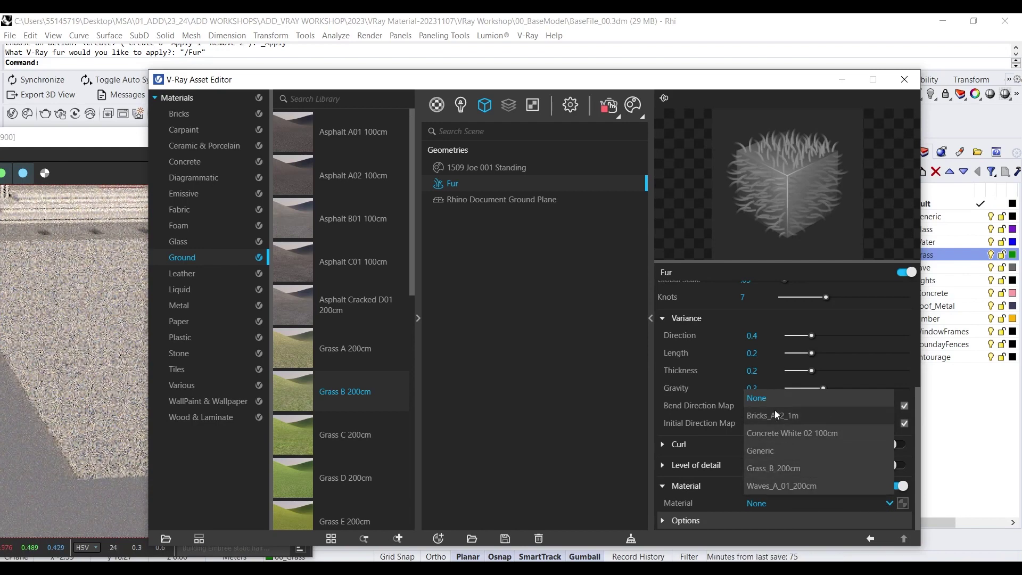
pyautogui.click(794, 469)
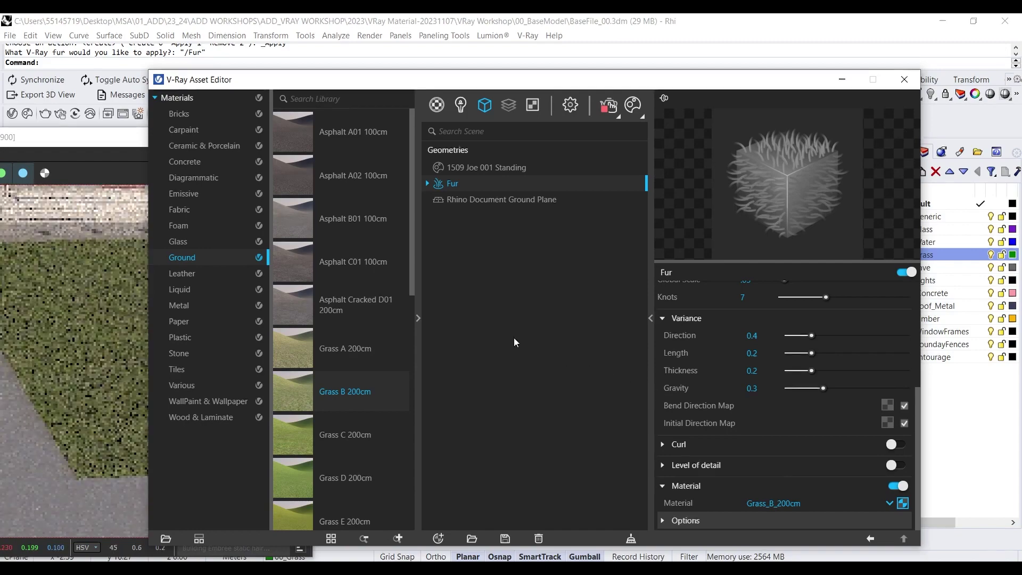
pyautogui.moveTo(430, 79); pyautogui.dragTo(726, 103)
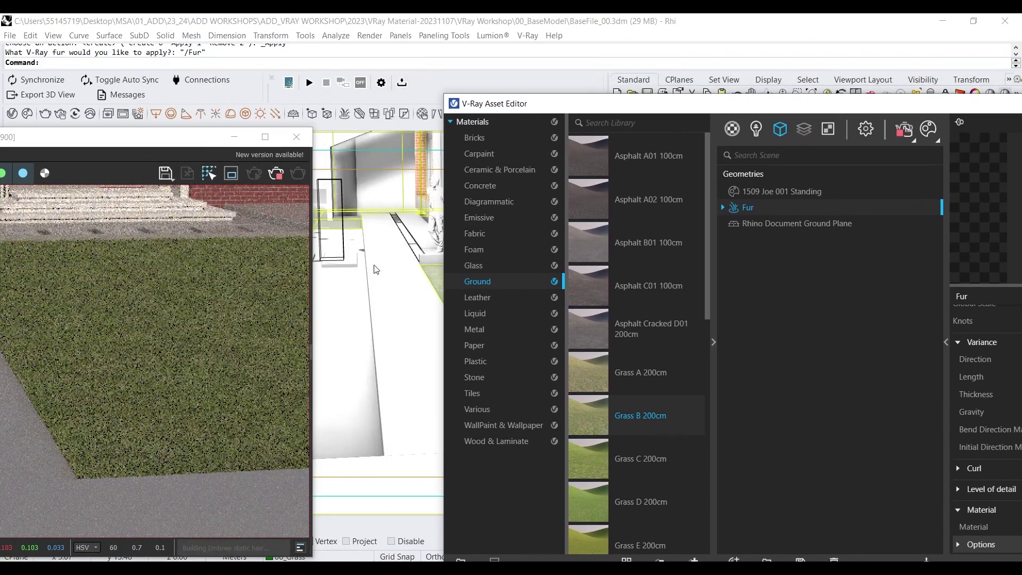
pyautogui.scroll(5, 164, 359)
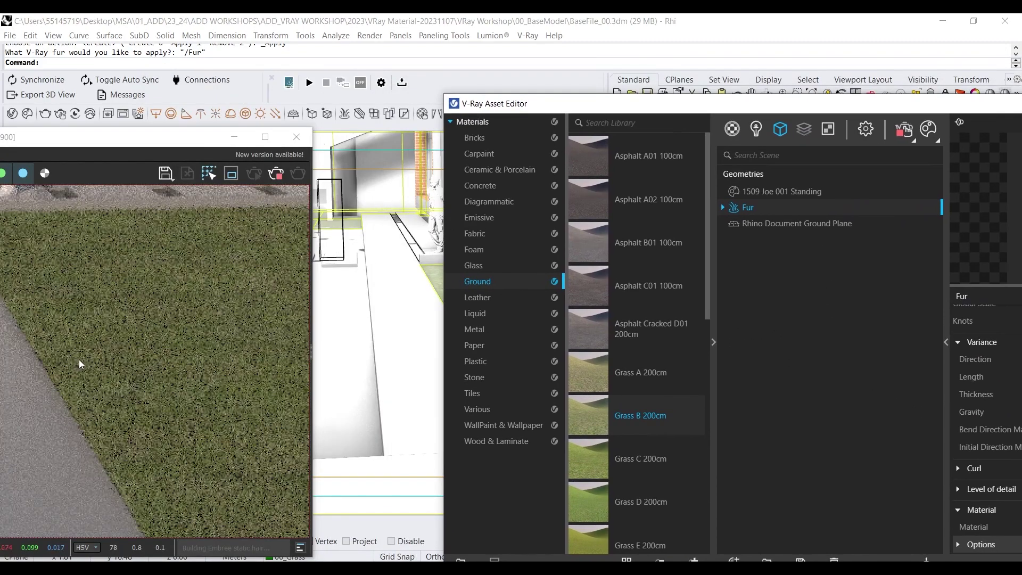
# Step: Examine the rendered grass from a low viewpoint along the lawn's edge beside the paving
pyautogui.moveTo(507, 111); pyautogui.dragTo(799, 142)
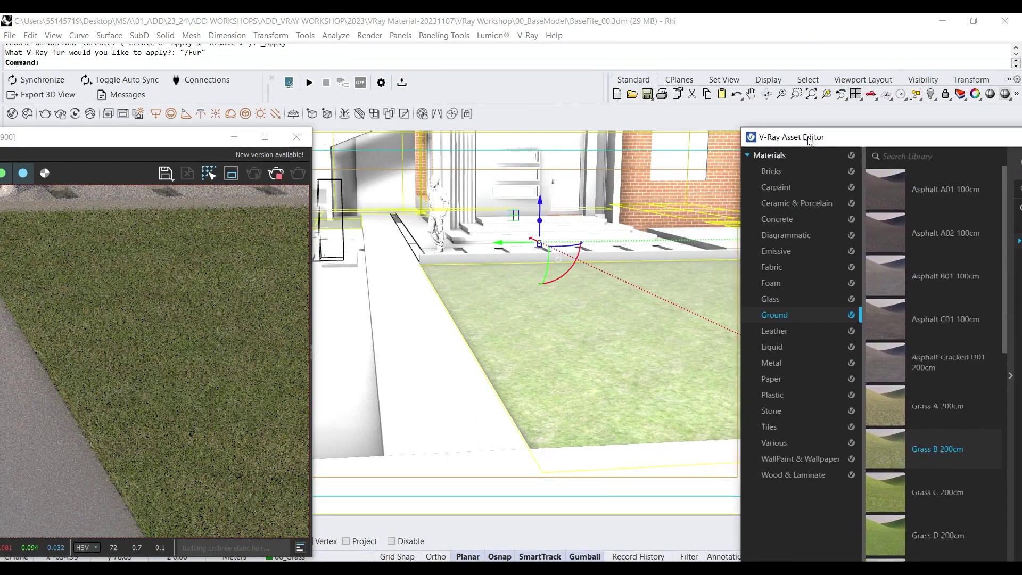
pyautogui.moveTo(579, 358); pyautogui.dragTo(485, 324, button='right')
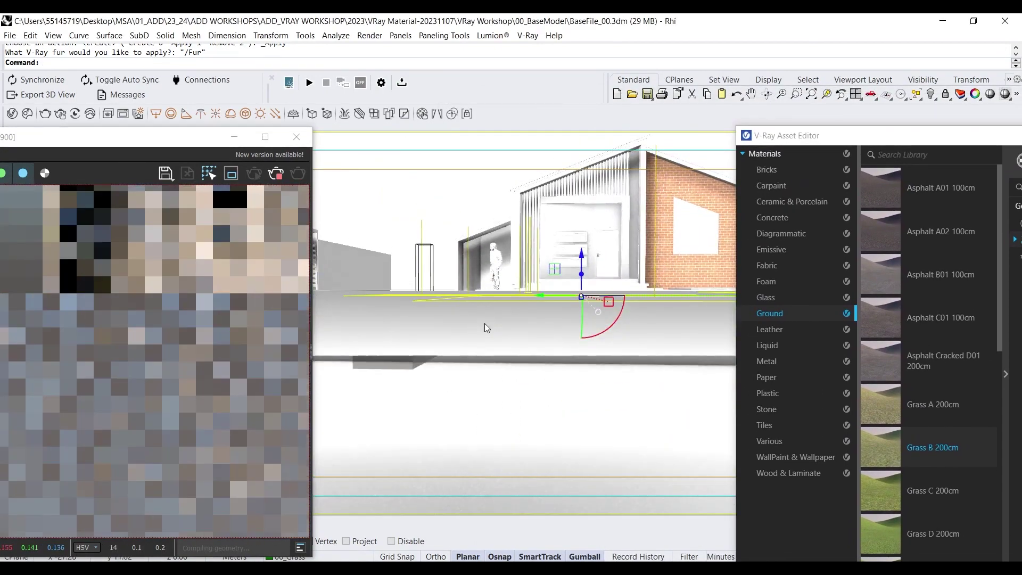
pyautogui.scroll(6, 475, 330)
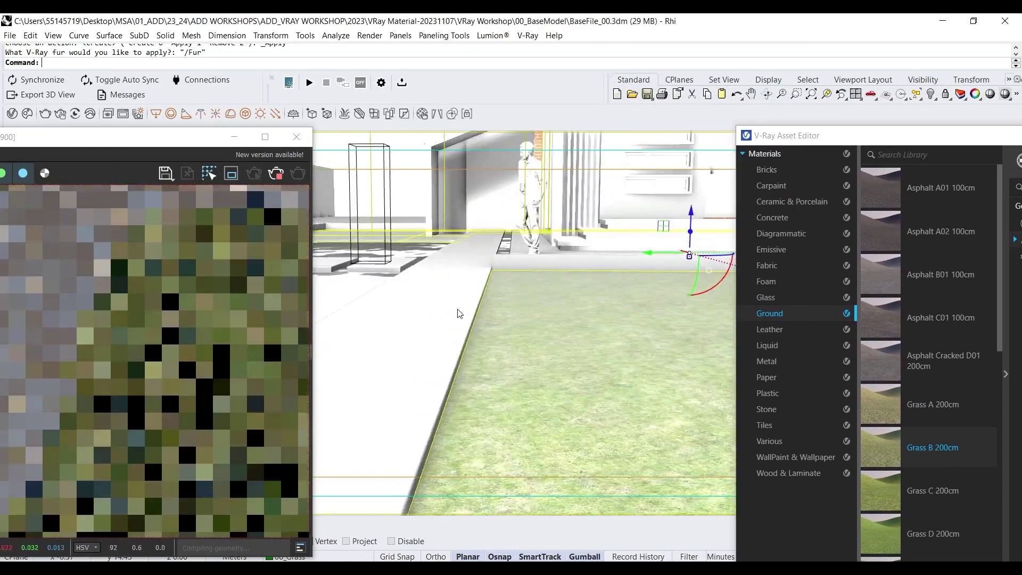
pyautogui.moveTo(463, 300); pyautogui.dragTo(500, 304, button='right')
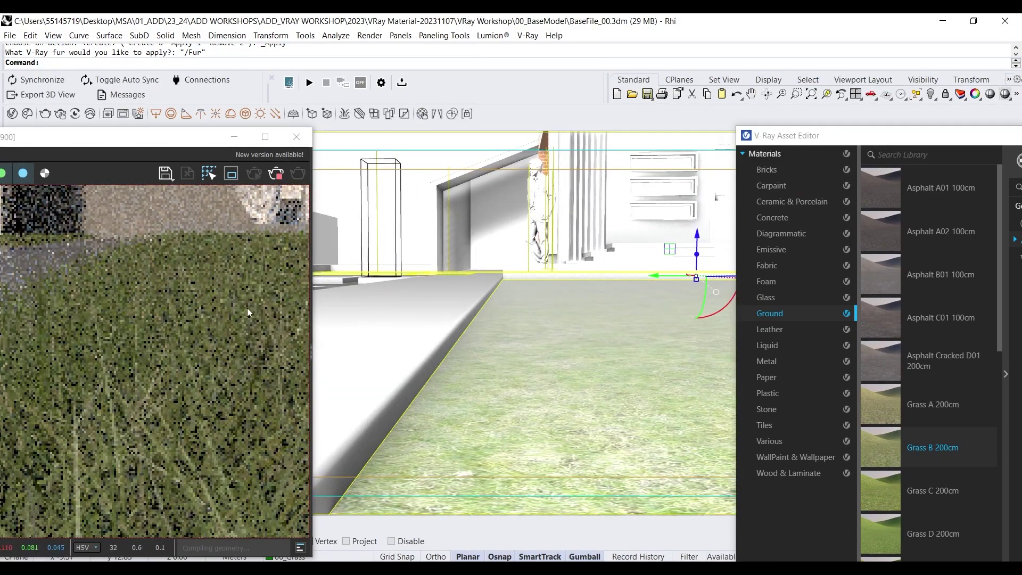
pyautogui.keyDown('shift'); pyautogui.moveTo(459, 349); pyautogui.dragTo(475, 346, button='right'); pyautogui.keyUp('shift')
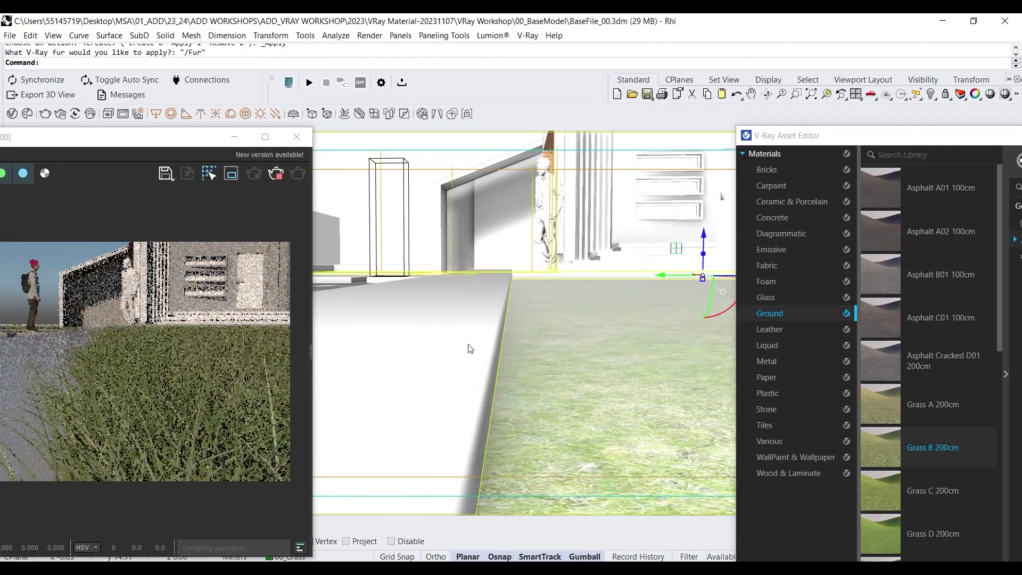
pyautogui.scroll(-2, 516, 354)
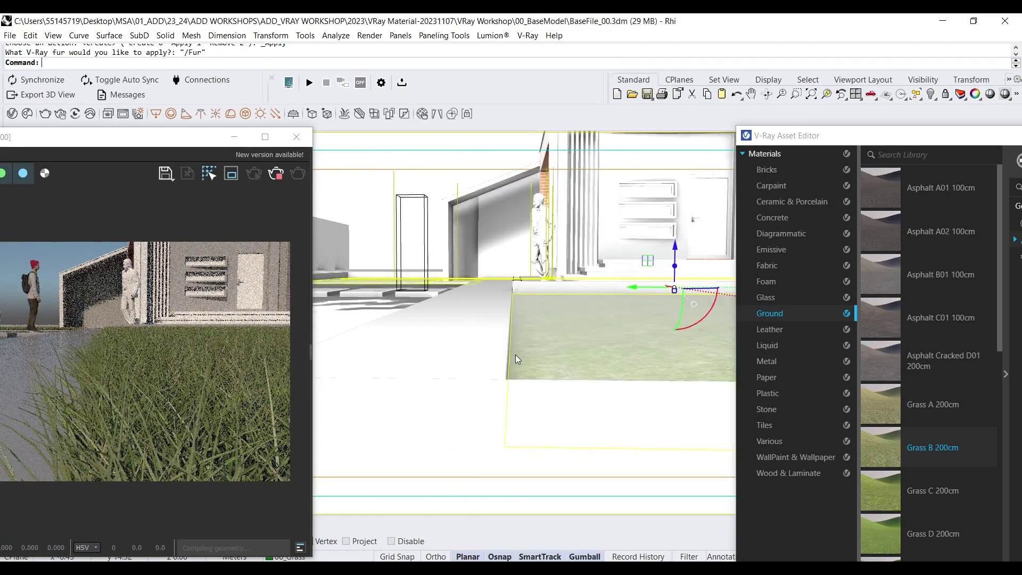
pyautogui.scroll(2, 515, 352)
pyautogui.keyDown('shift'); pyautogui.moveTo(517, 350); pyautogui.dragTo(525, 369, button='right'); pyautogui.keyUp('shift')
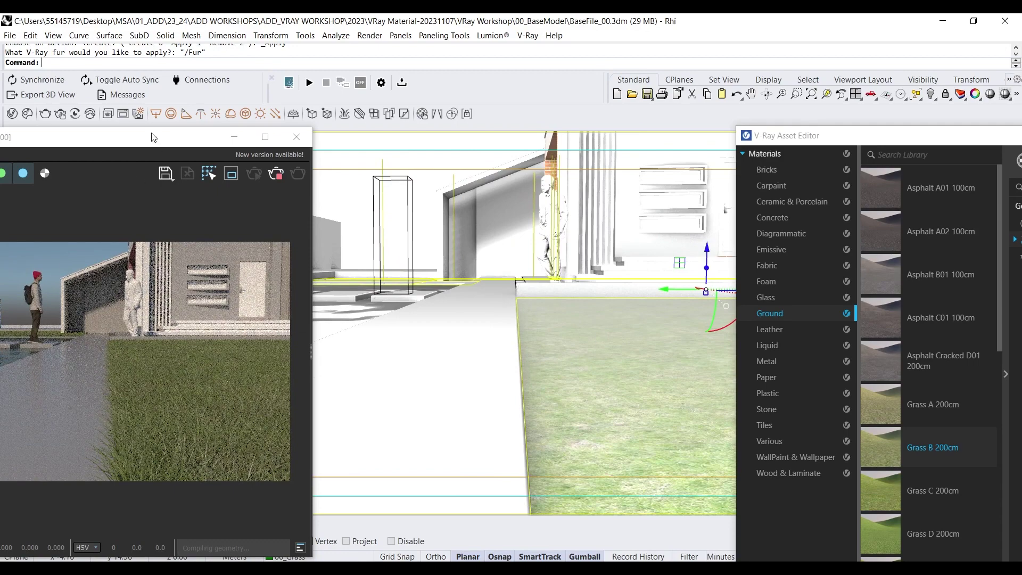
pyautogui.moveTo(152, 135); pyautogui.dragTo(365, 99)
pyautogui.scroll(1, 423, 376)
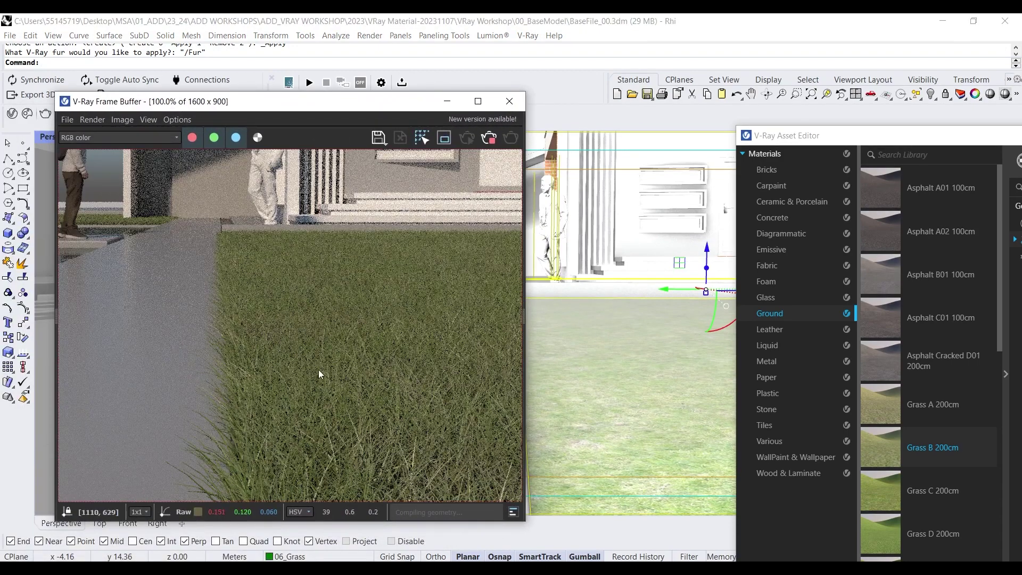
pyautogui.scroll(-1, 244, 348)
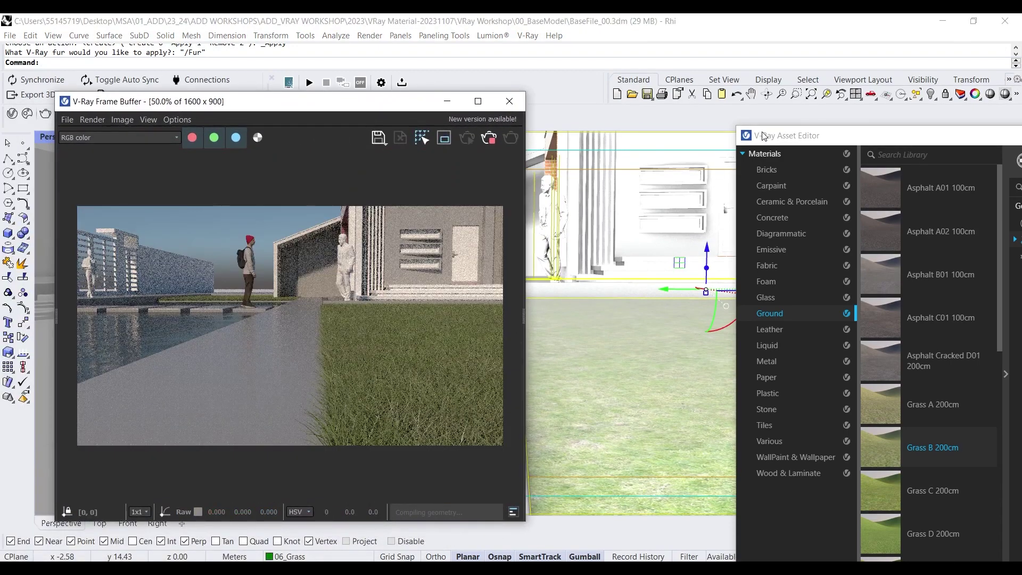
# Step: Set the Fur's gravity variance to 0.48 and check the lawn in the render
pyautogui.moveTo(764, 136); pyautogui.dragTo(262, 87)
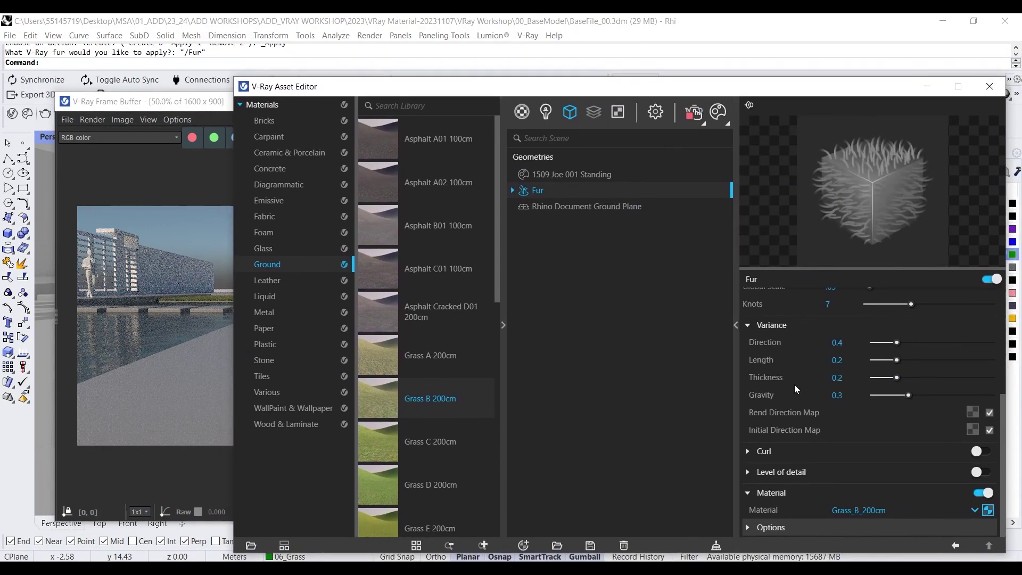
pyautogui.scroll(3, 794, 389)
pyautogui.scroll(-2, 787, 389)
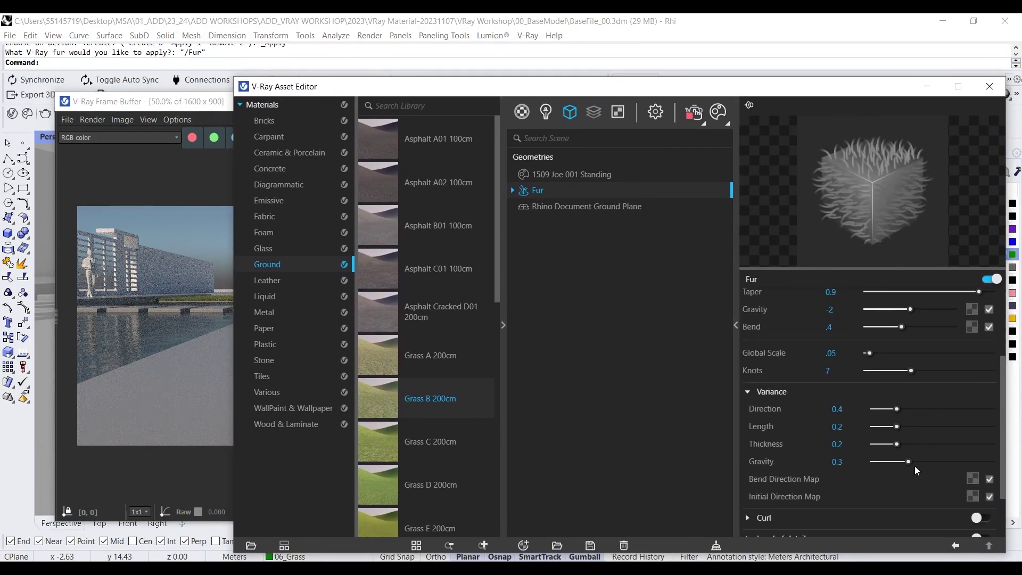
pyautogui.moveTo(915, 463); pyautogui.dragTo(929, 462)
pyautogui.moveTo(325, 96); pyautogui.dragTo(624, 92)
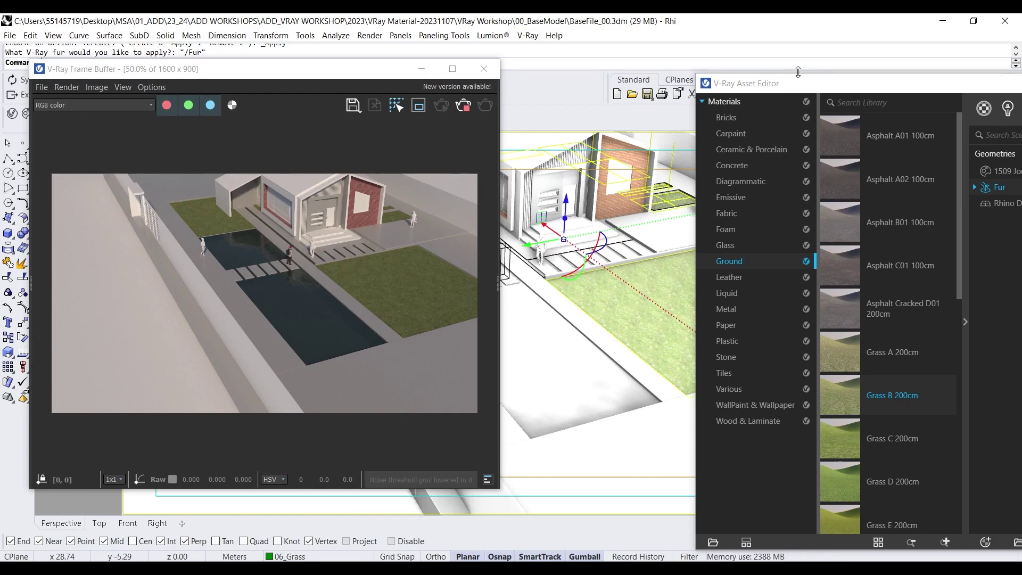
# Step: Open V-Ray Light Gen and move the Asset Editor clear of it
pyautogui.moveTo(788, 85); pyautogui.dragTo(235, 50)
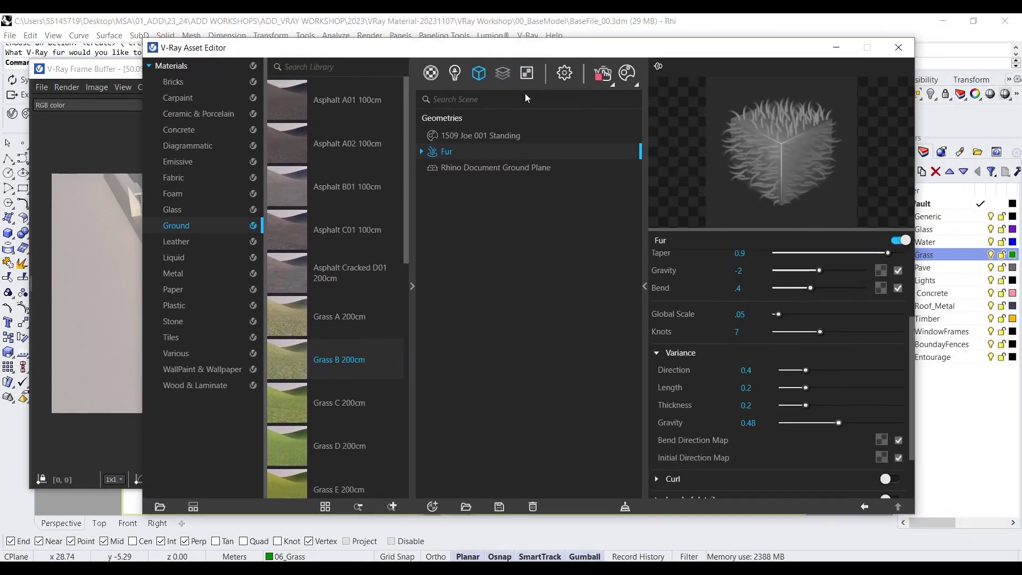
pyautogui.click(636, 86)
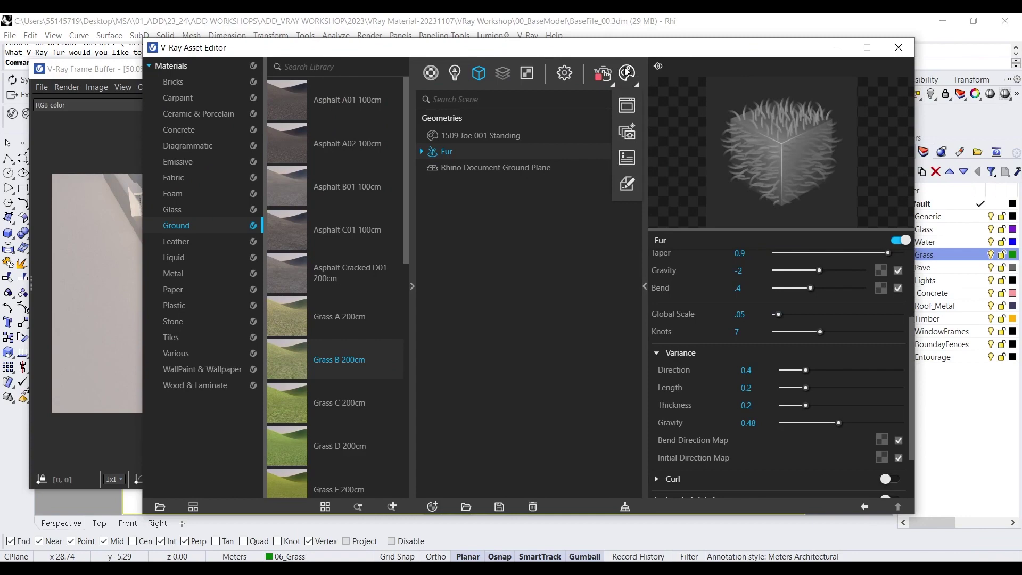
pyautogui.click(632, 136)
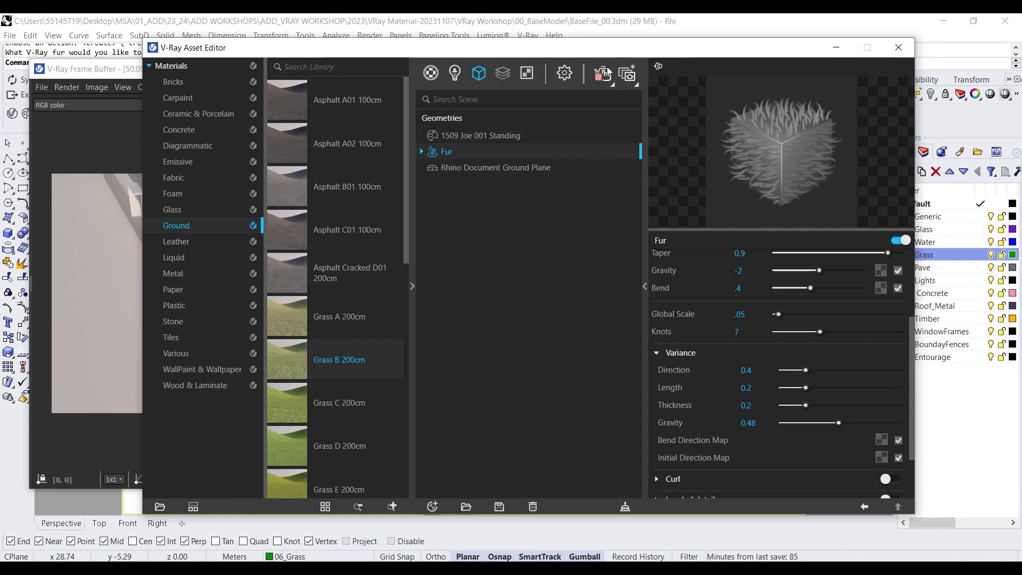
pyautogui.moveTo(618, 54); pyautogui.dragTo(622, 198)
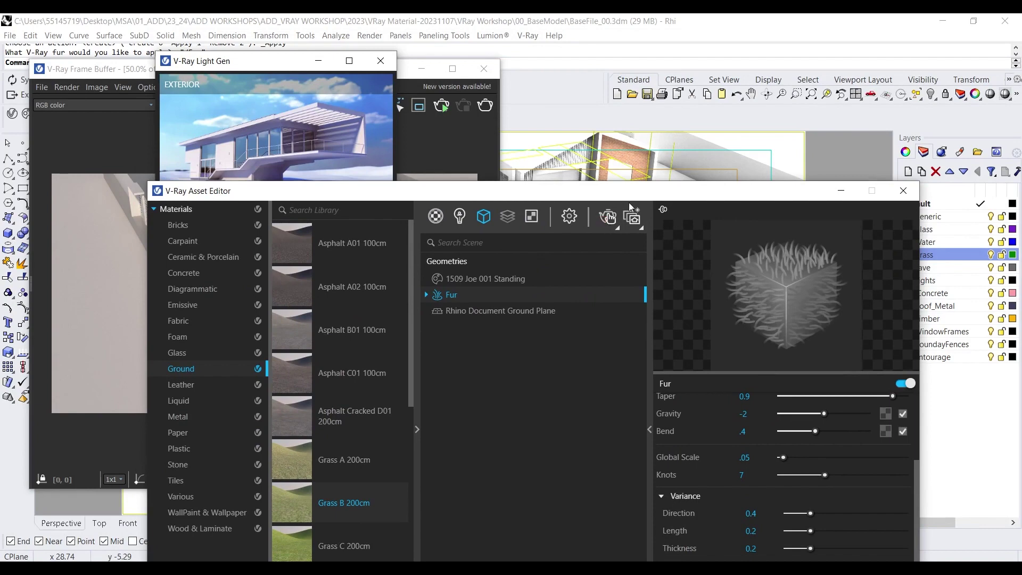
pyautogui.moveTo(628, 195); pyautogui.dragTo(953, 73)
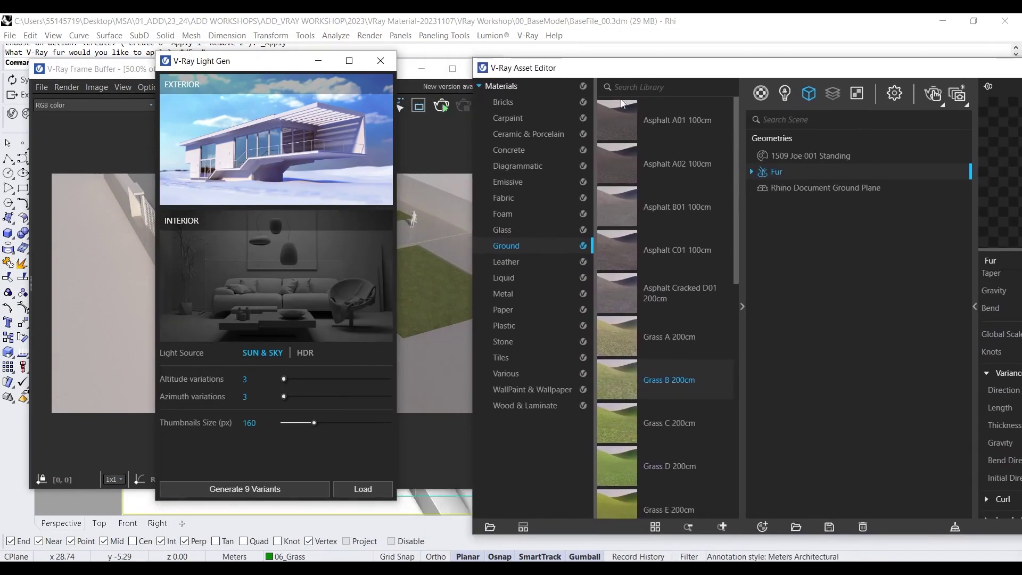
# Step: Clear the workspace around Light Gen and generate 9 exterior Sun & Sky variants with 3 altitude and 3 azimuth variations
pyautogui.moveTo(260, 59); pyautogui.dragTo(224, 98)
pyautogui.moveTo(347, 76); pyautogui.dragTo(340, 101)
pyautogui.click(415, 97)
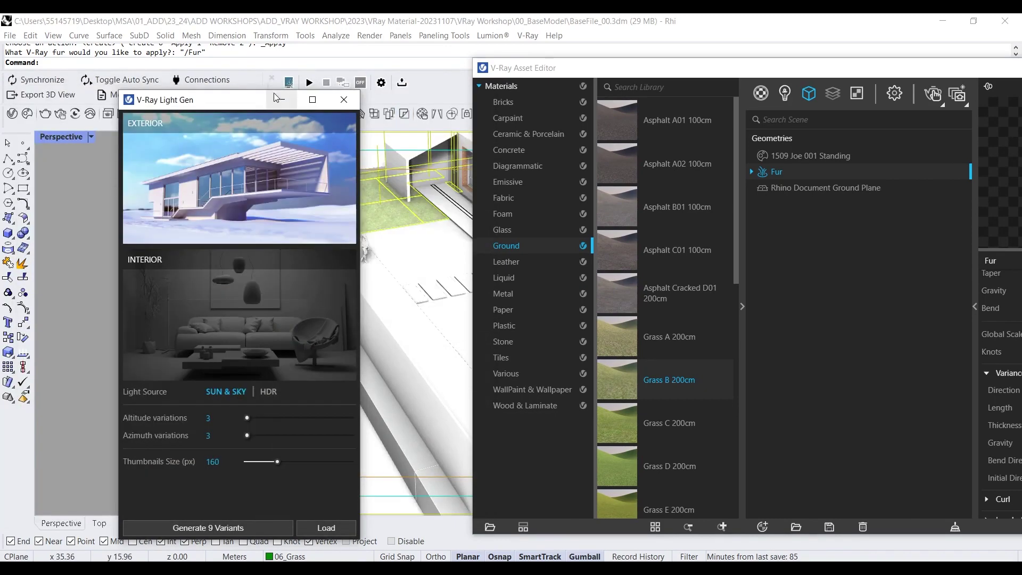
pyautogui.moveTo(275, 98); pyautogui.dragTo(208, 61)
pyautogui.moveTo(735, 67); pyautogui.dragTo(775, 67)
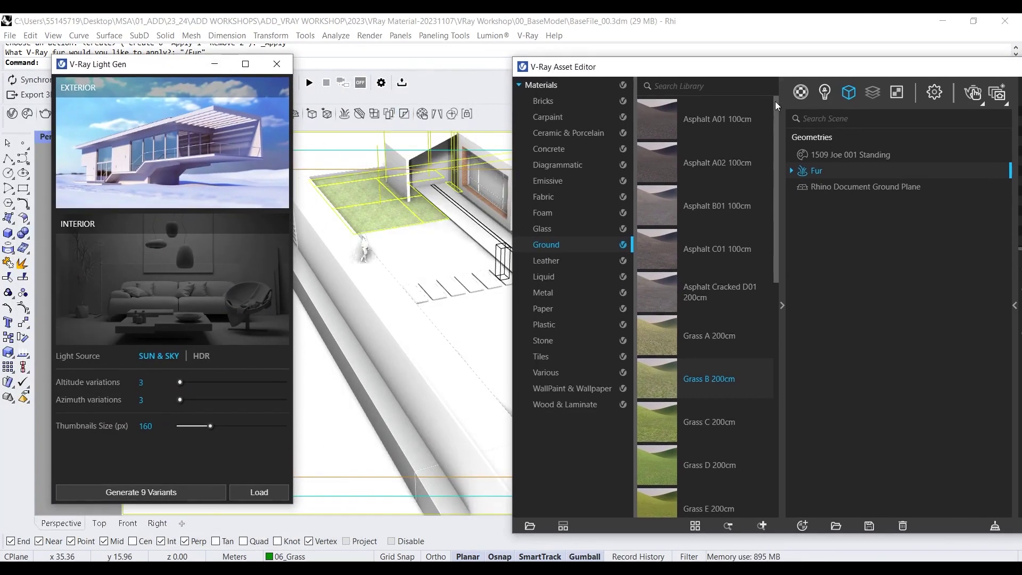
pyautogui.click(783, 305)
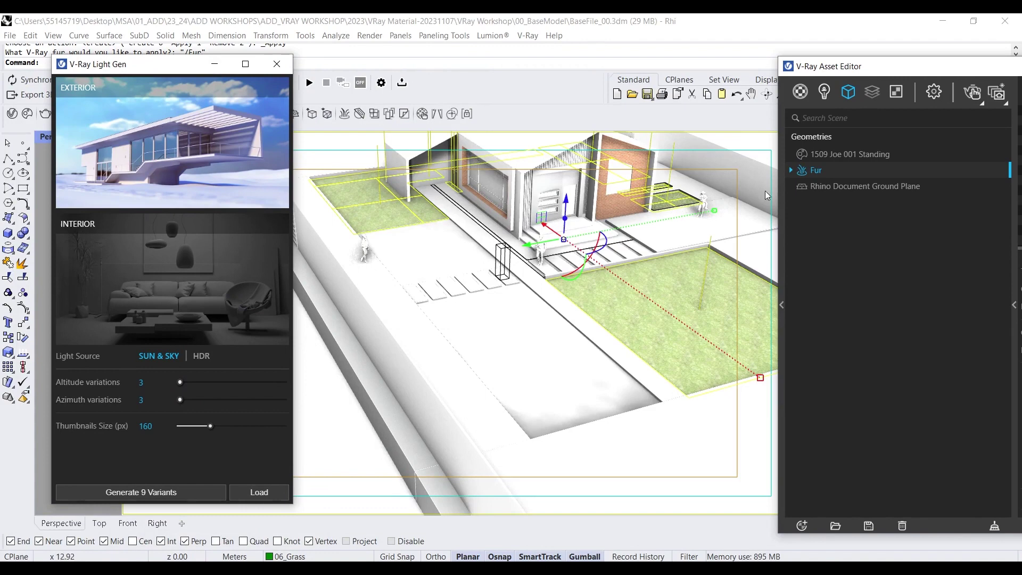
pyautogui.click(847, 93)
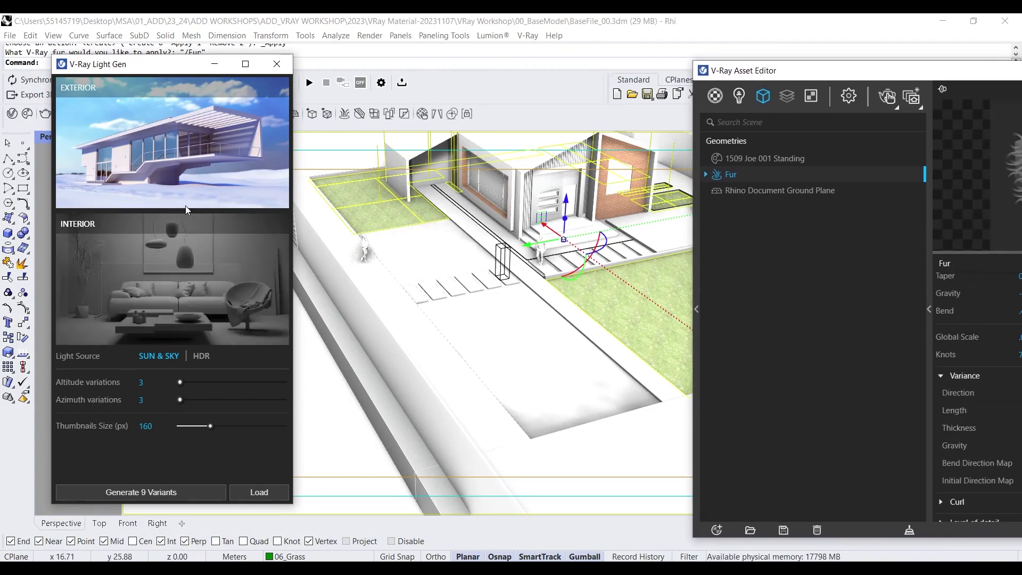
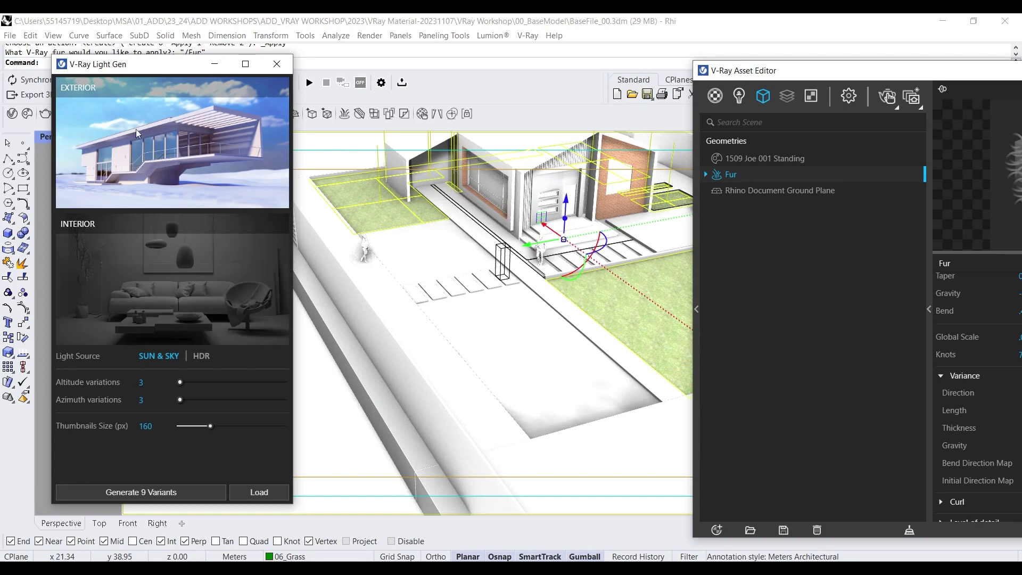
pyautogui.click(158, 493)
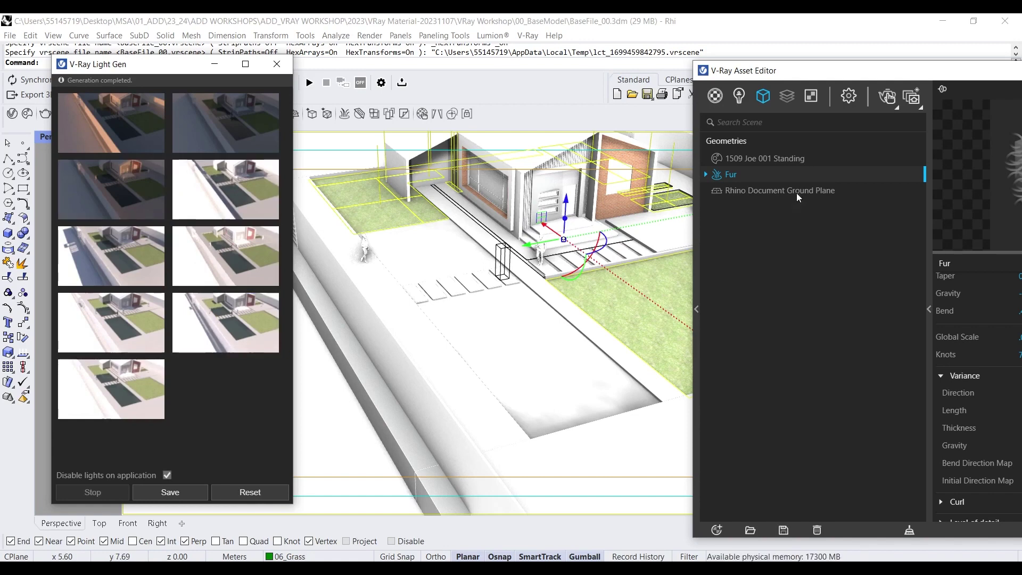
# Step: Start an interactive render beside the variants and frame the house from a low viewpoint across the pool
pyautogui.click(885, 97)
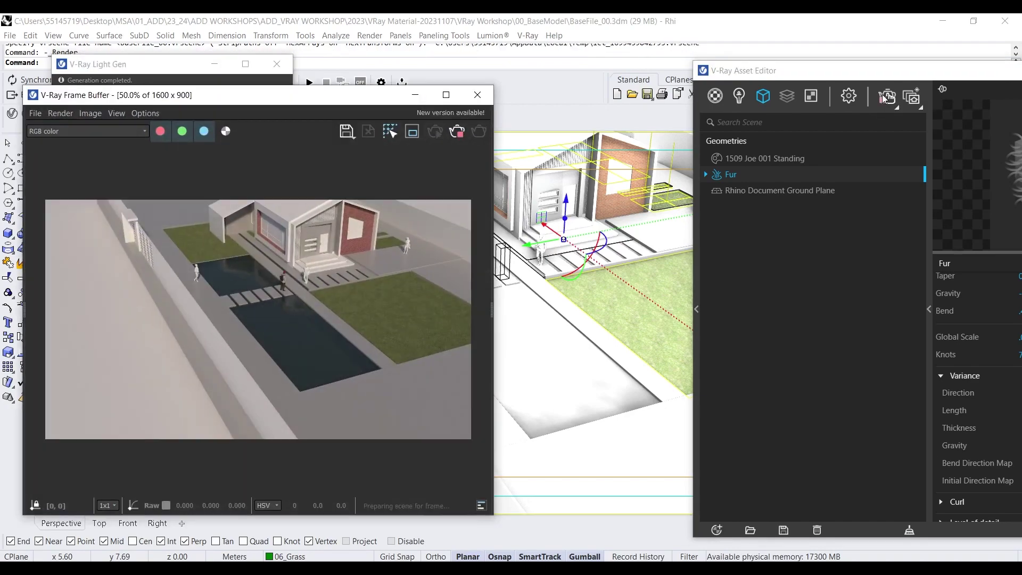
pyautogui.moveTo(254, 96); pyautogui.dragTo(689, 89)
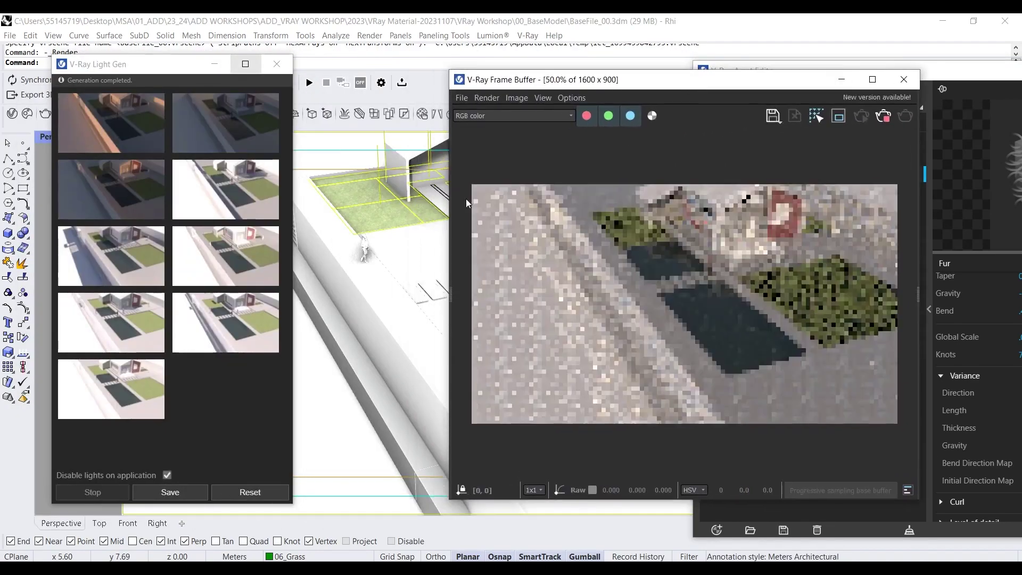
pyautogui.moveTo(465, 199); pyautogui.dragTo(410, 234, button='right')
pyautogui.scroll(5, 411, 232)
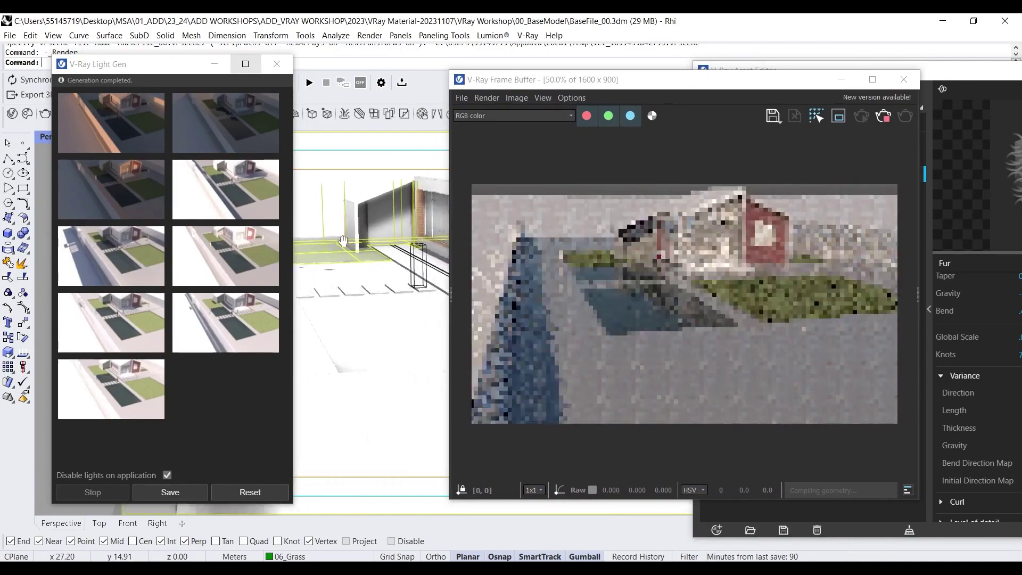
pyautogui.keyDown('shift'); pyautogui.moveTo(387, 220); pyautogui.dragTo(331, 270, button='right'); pyautogui.keyUp('shift')
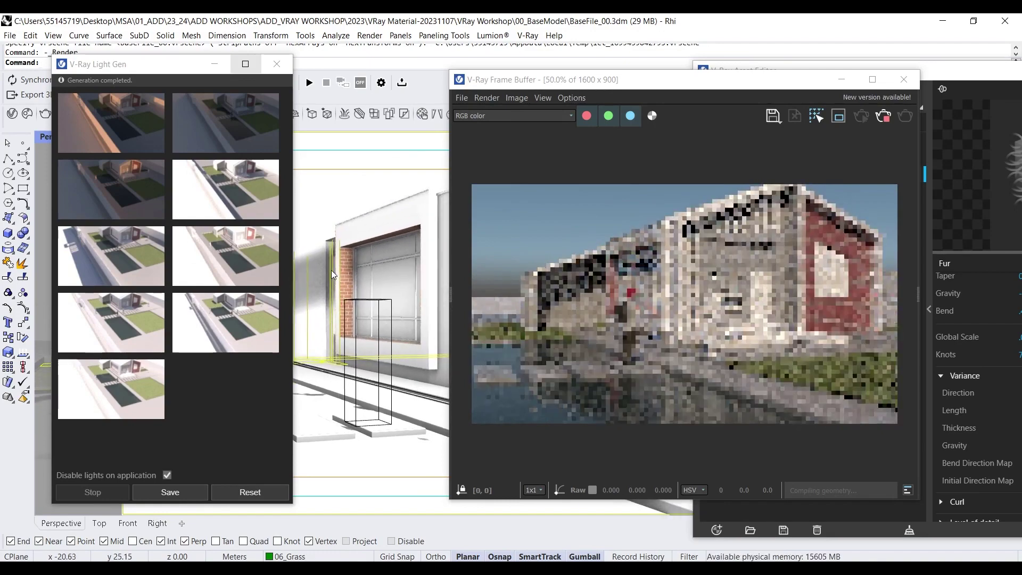
# Step: Apply the first three low-sun variants in turn, keeping the third with the sunlit entrance, and reset Light Gen
pyautogui.click(145, 132)
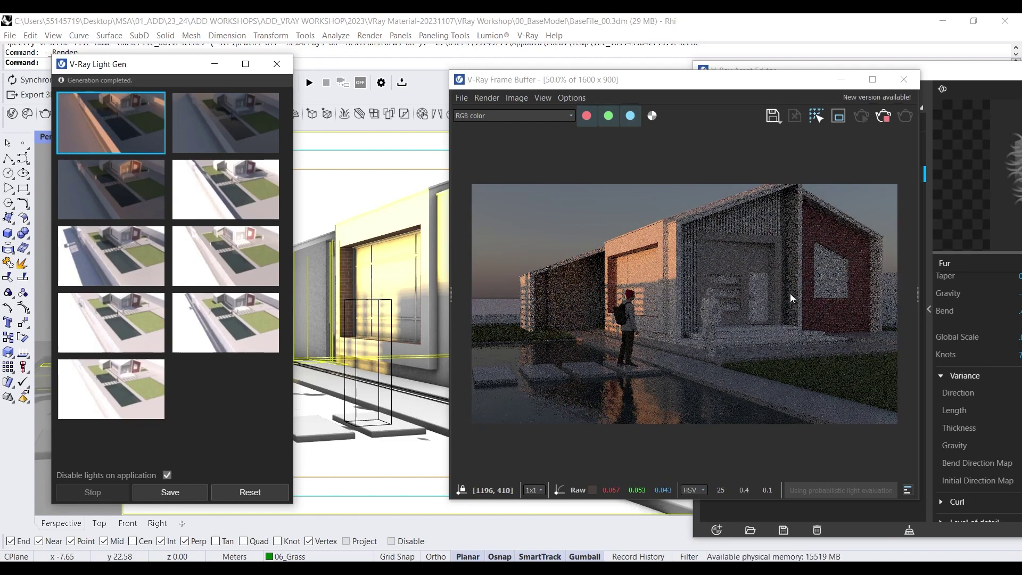
pyautogui.click(245, 127)
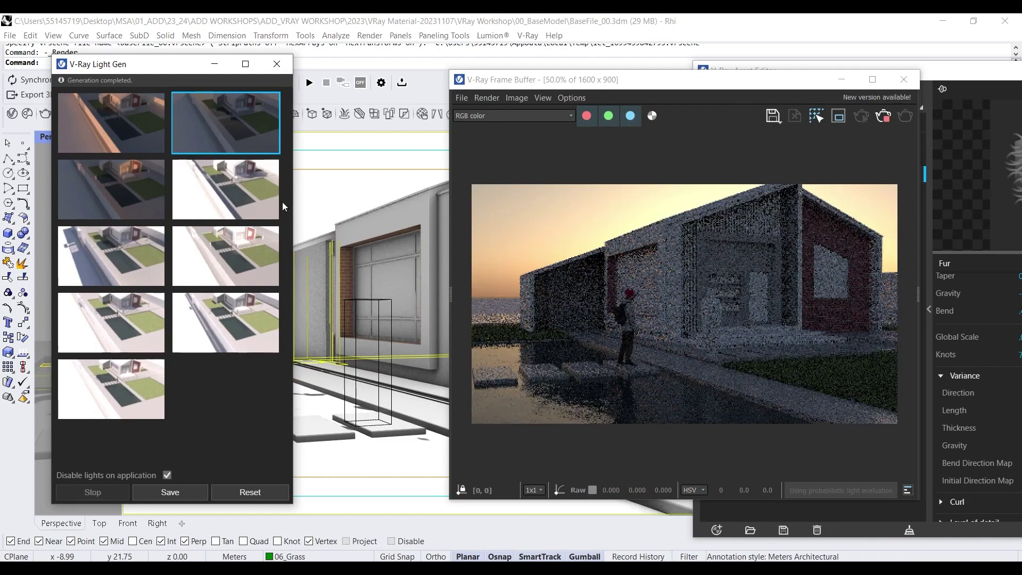
pyautogui.click(120, 200)
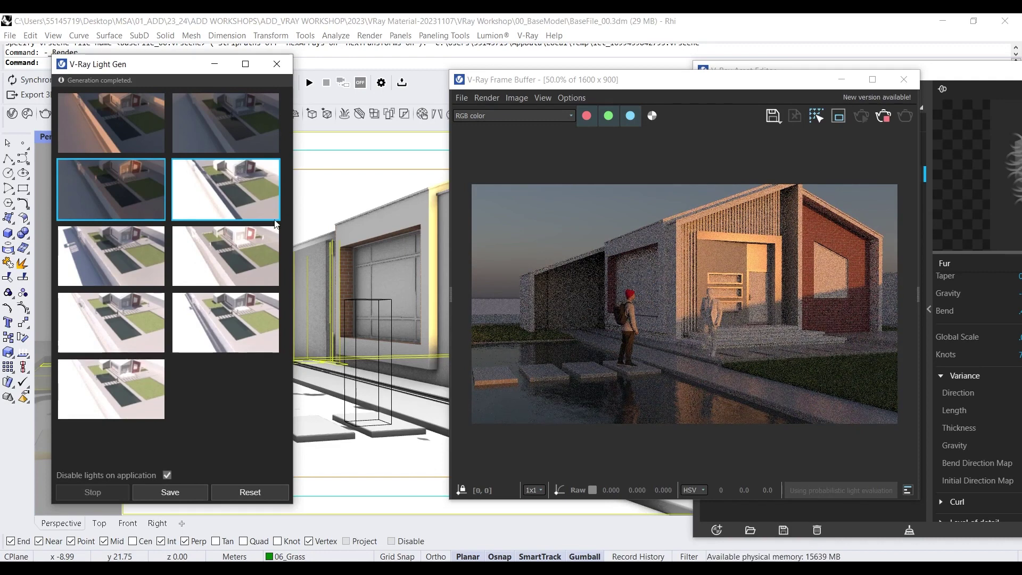
pyautogui.click(273, 491)
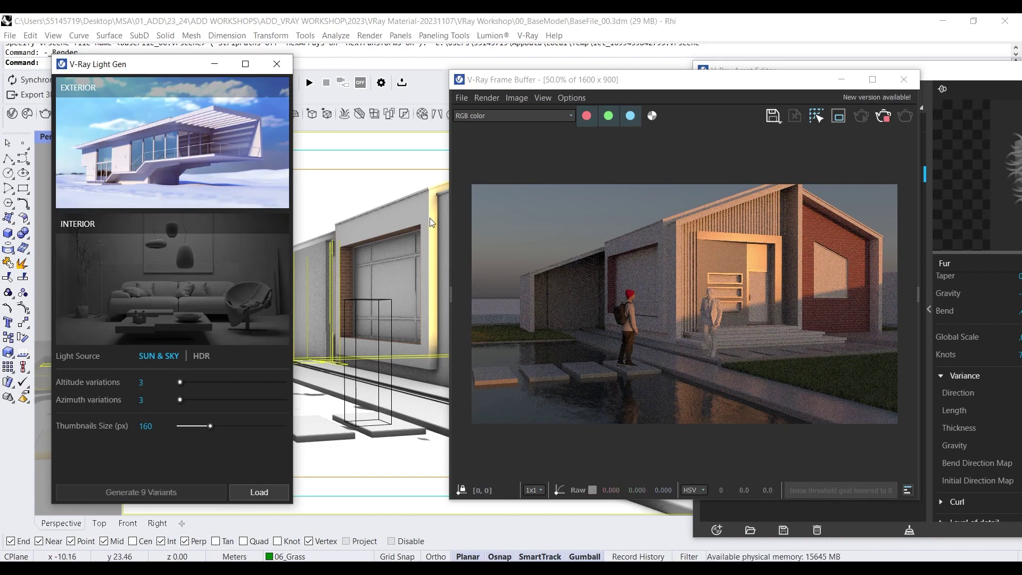
# Step: Stop the interactive render and review the scene's lights, including LIGHT_GEN_DOME, with a brief render check
pyautogui.click(884, 117)
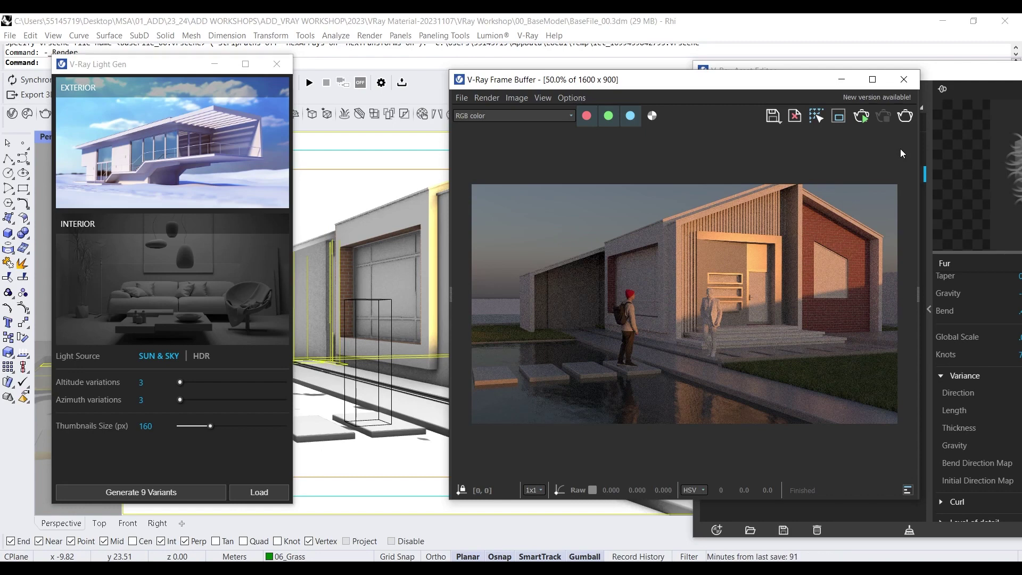
pyautogui.moveTo(699, 88); pyautogui.dragTo(538, 65)
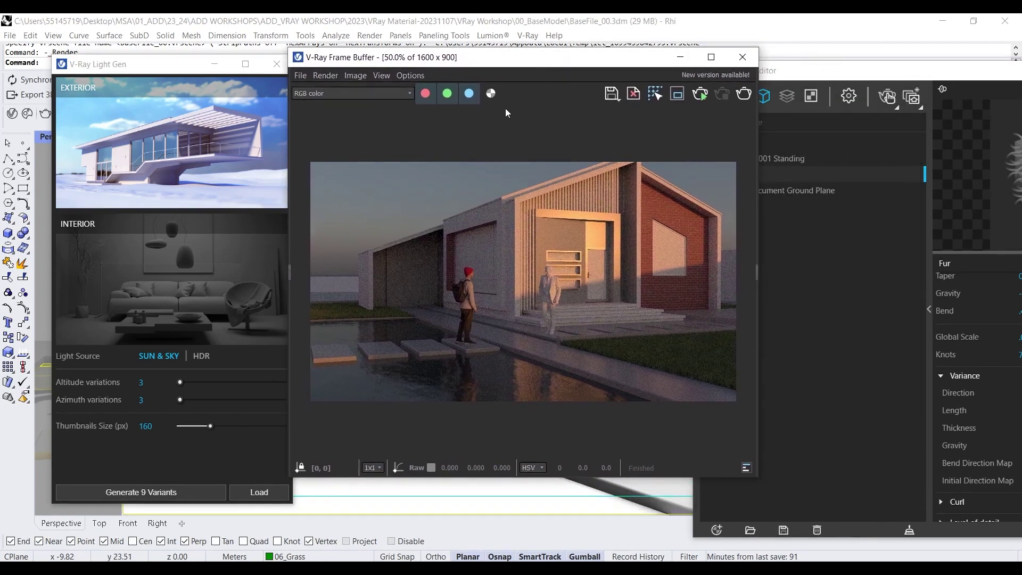
pyautogui.moveTo(801, 74); pyautogui.dragTo(662, 62)
pyautogui.click(599, 84)
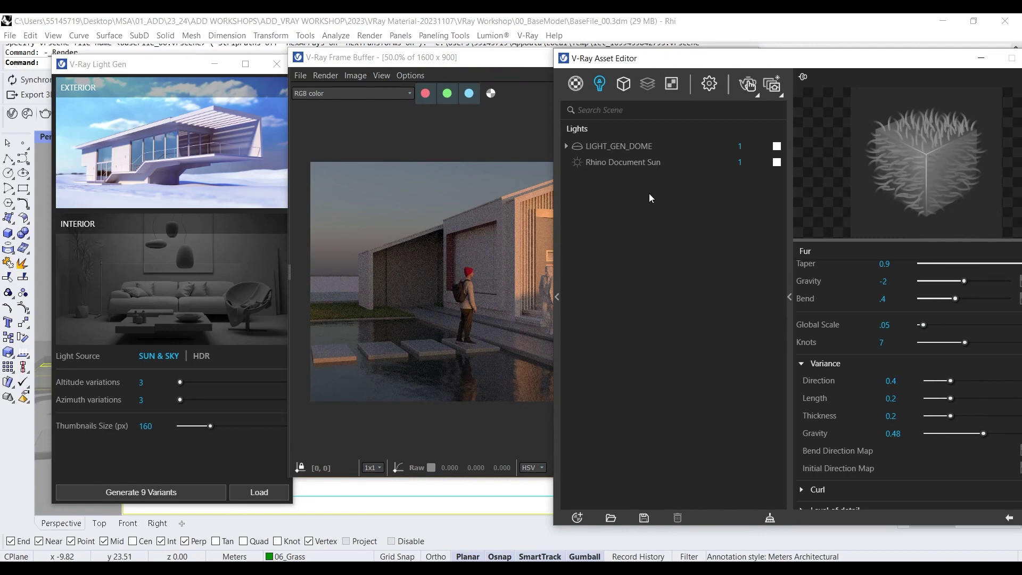
pyautogui.click(567, 147)
pyautogui.click(567, 147)
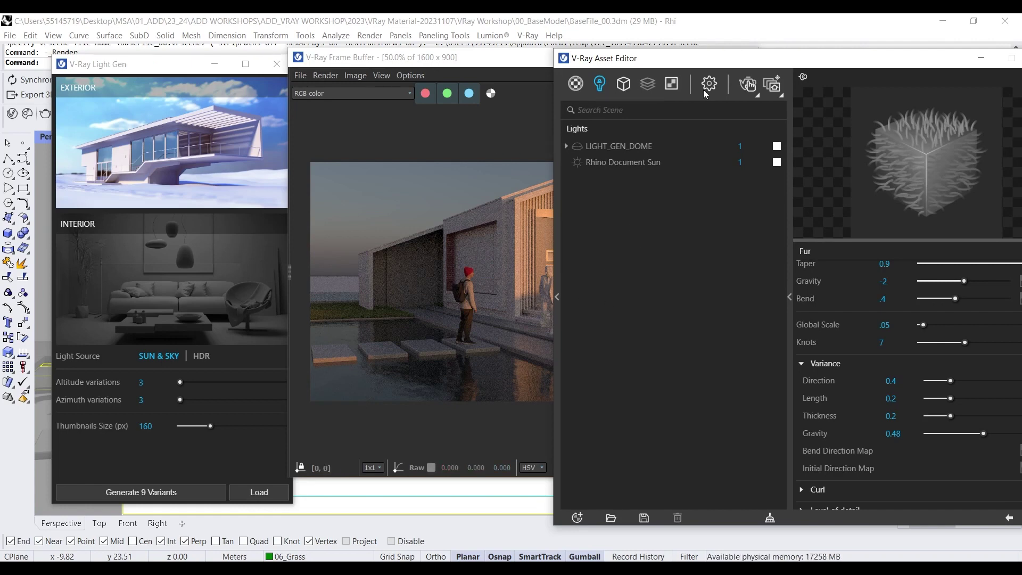
pyautogui.click(748, 88)
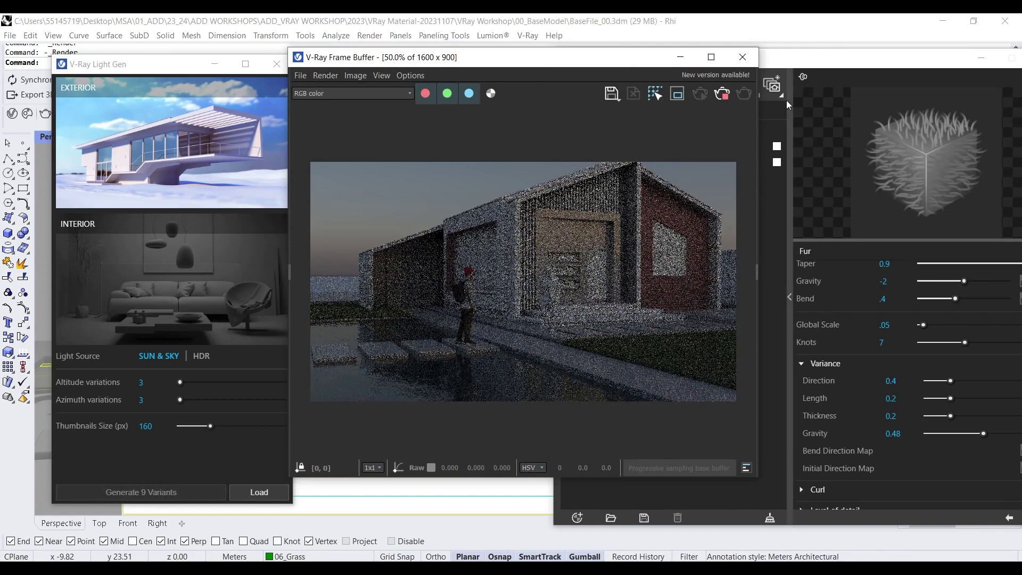
pyautogui.click(723, 96)
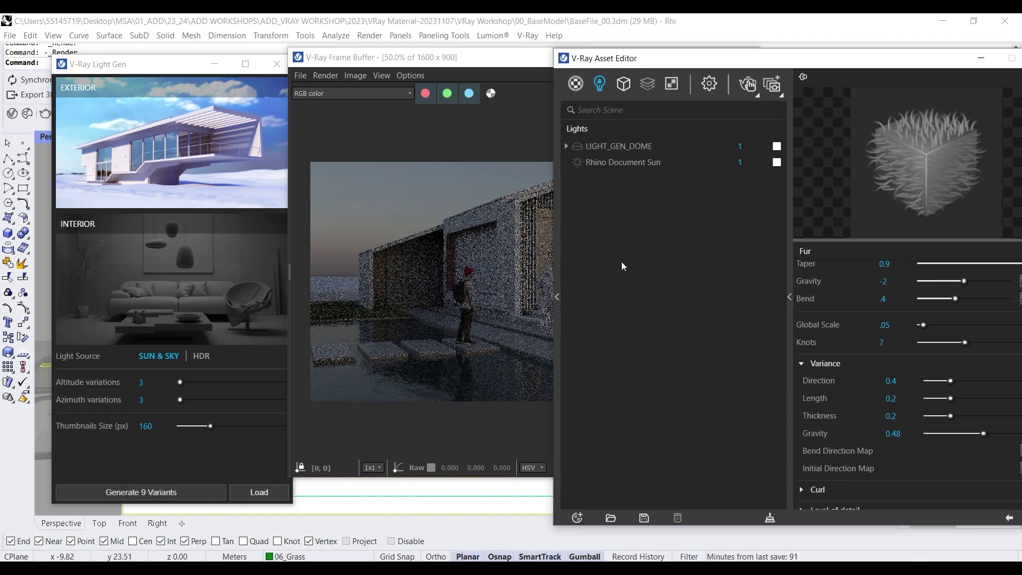
# Step: Add a new Dome Light to the scene's lights
pyautogui.click(579, 516)
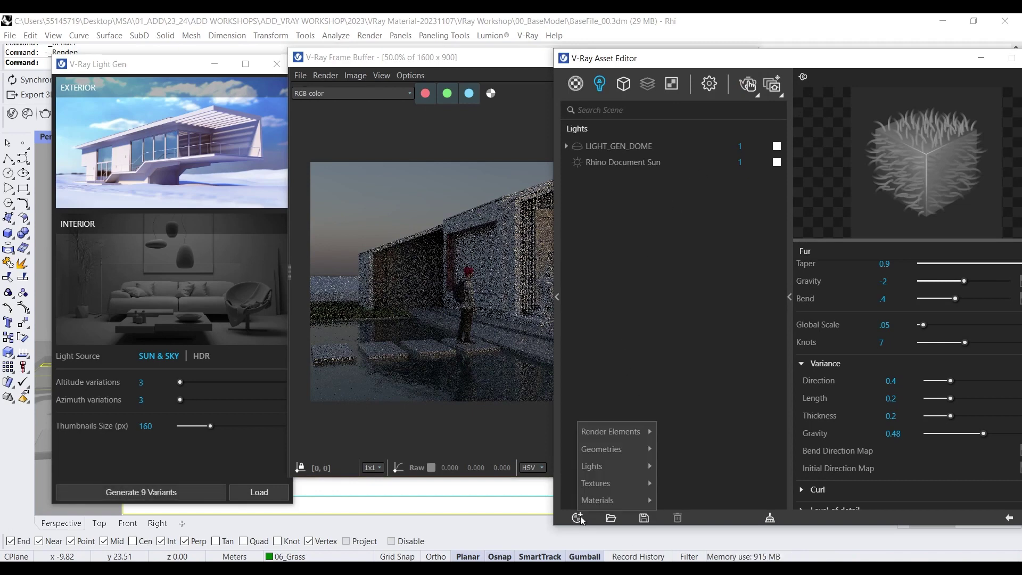
pyautogui.moveTo(593, 500)
pyautogui.moveTo(609, 468)
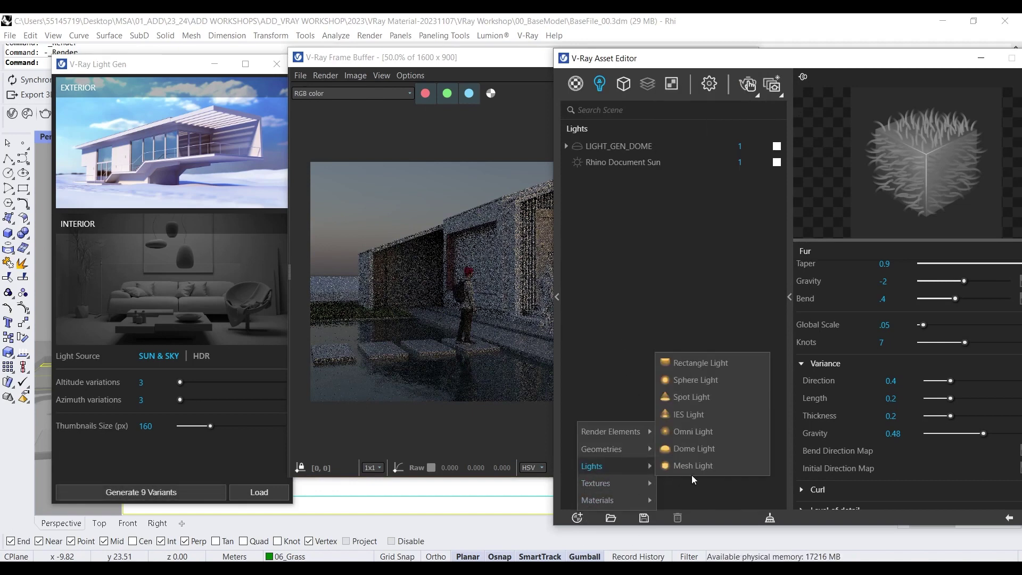
pyautogui.click(714, 449)
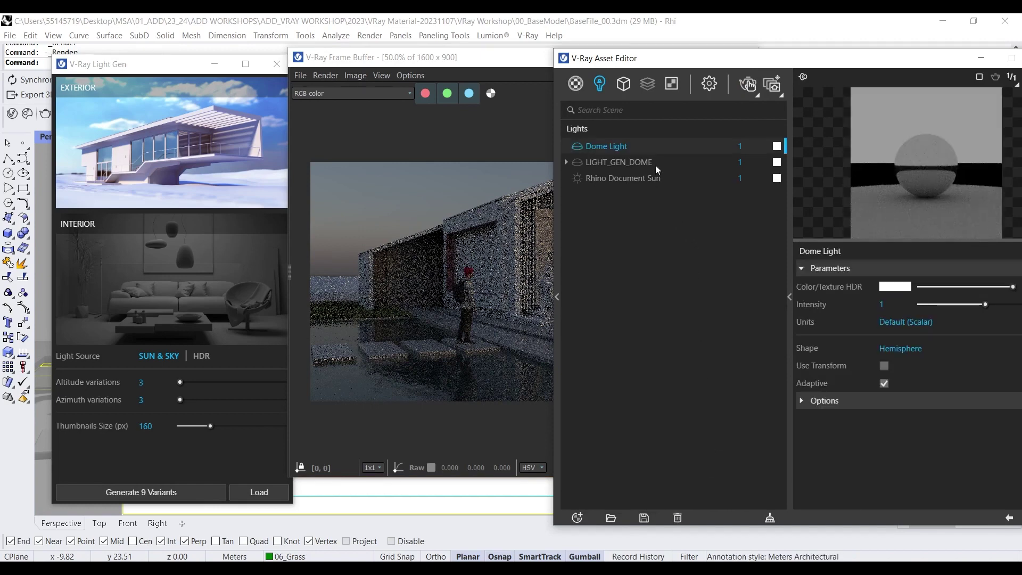
# Step: Delete the LIGHT_GEN_DOME light and bring the new Dome Light's parameters fully into view
pyautogui.click(621, 164)
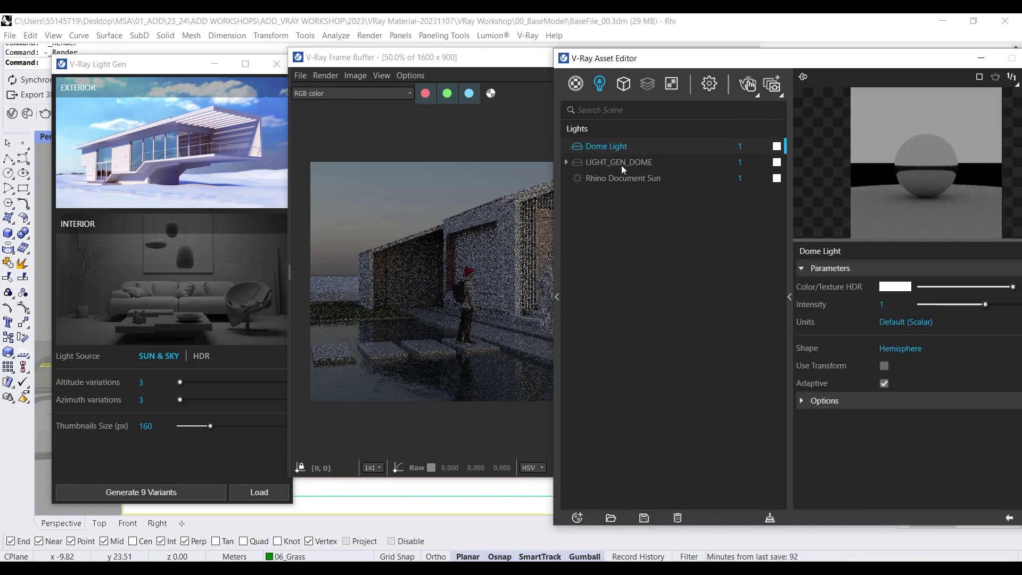
pyautogui.rightClick(621, 165)
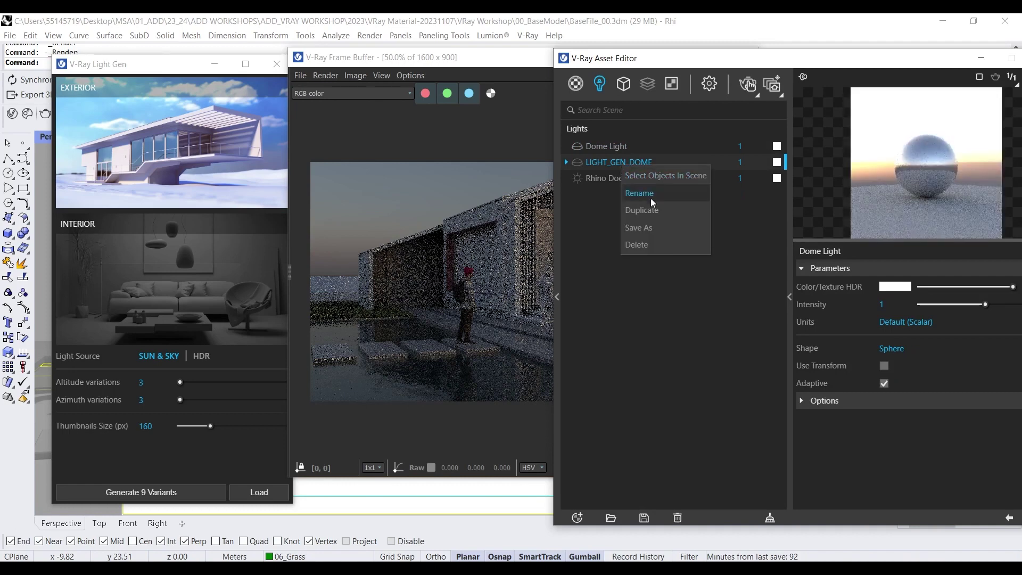
pyautogui.click(647, 245)
pyautogui.click(551, 296)
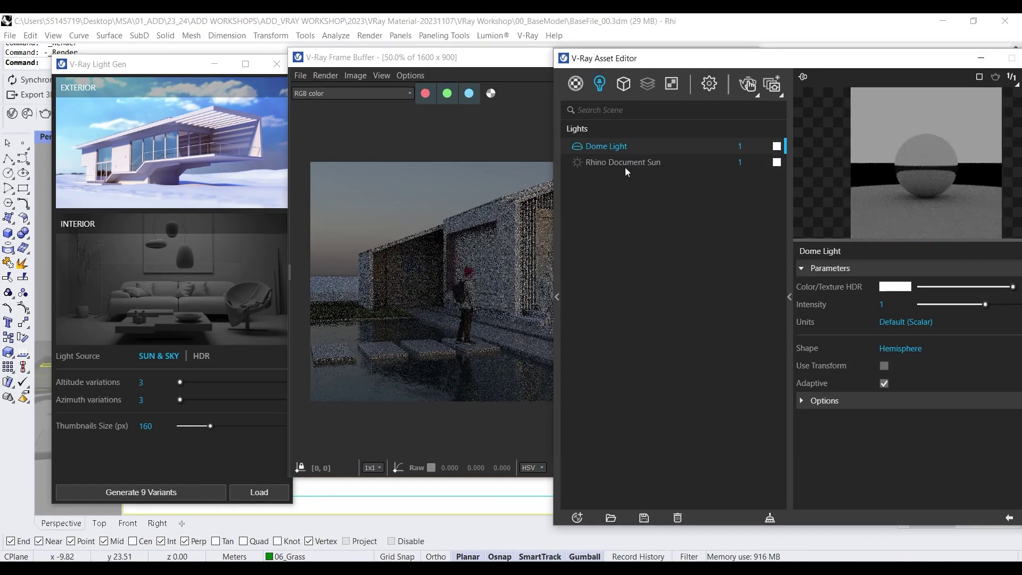
pyautogui.moveTo(788, 63); pyautogui.dragTo(682, 68)
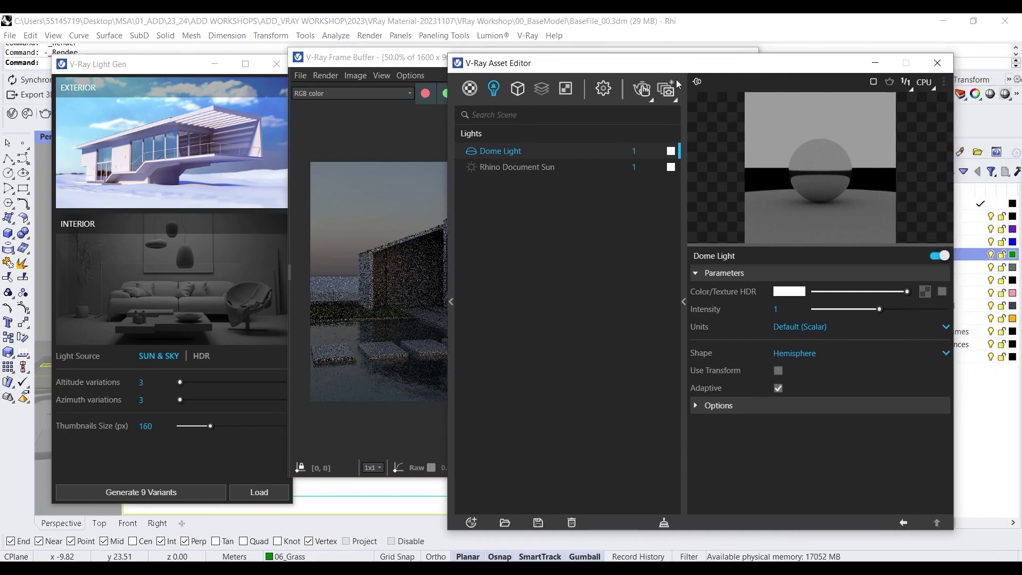
# Step: Start the interactive render to preview the plain Dome Light, and bring its parameters back into view
pyautogui.moveTo(576, 69); pyautogui.dragTo(826, 69)
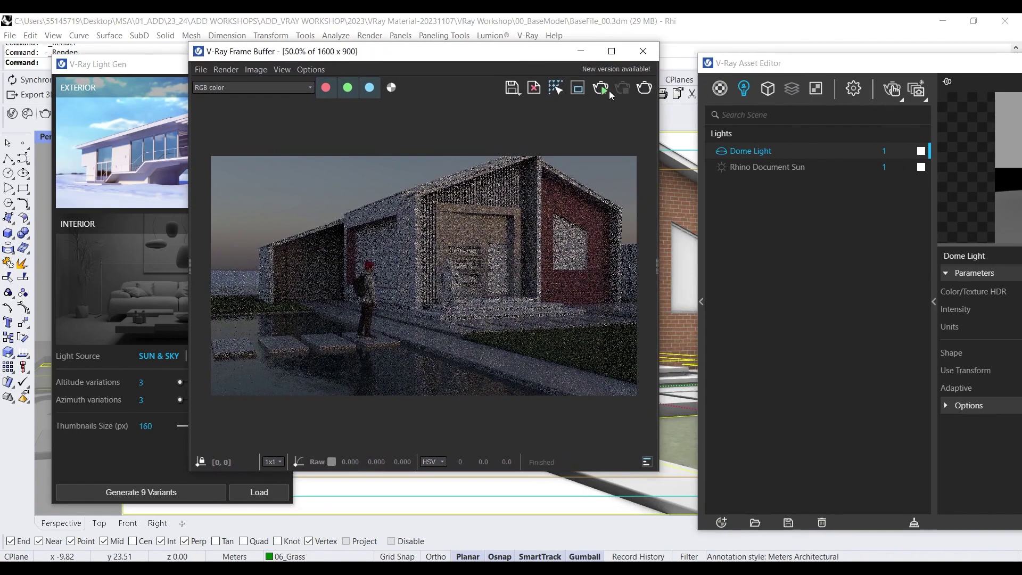
pyautogui.click(602, 89)
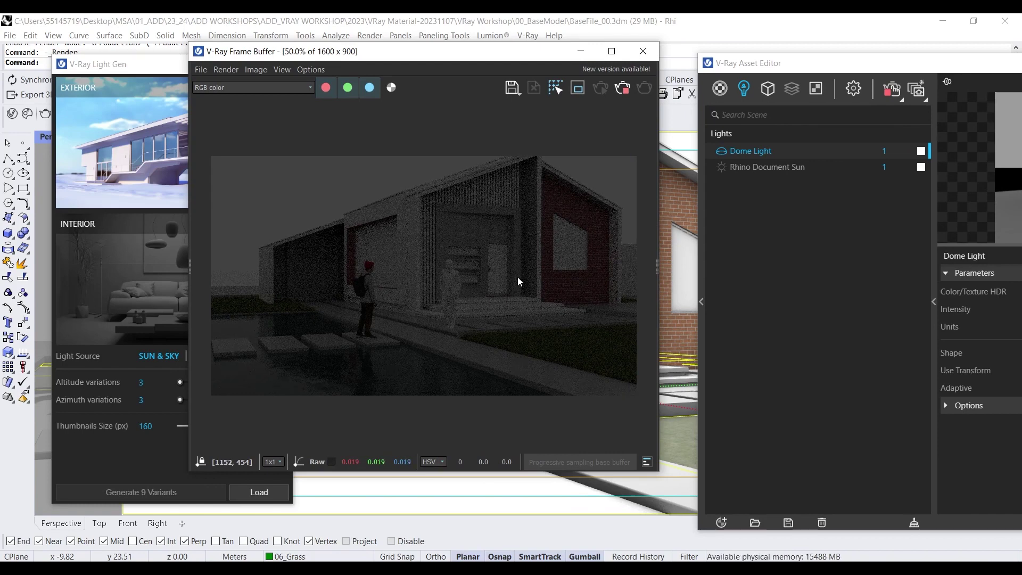
pyautogui.moveTo(781, 66); pyautogui.dragTo(364, 56)
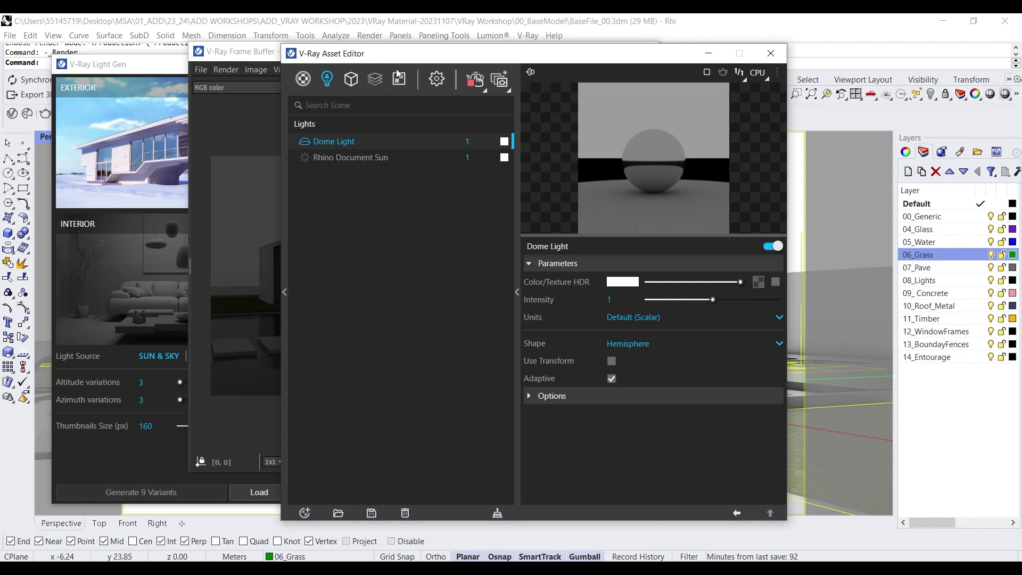
# Step: Assign the lilienstein_4k EXR from the 2023 VRay Workshop 01_HDRI folder as a Bitmap in the Dome Light's Color/Texture HDR slot
pyautogui.click(760, 285)
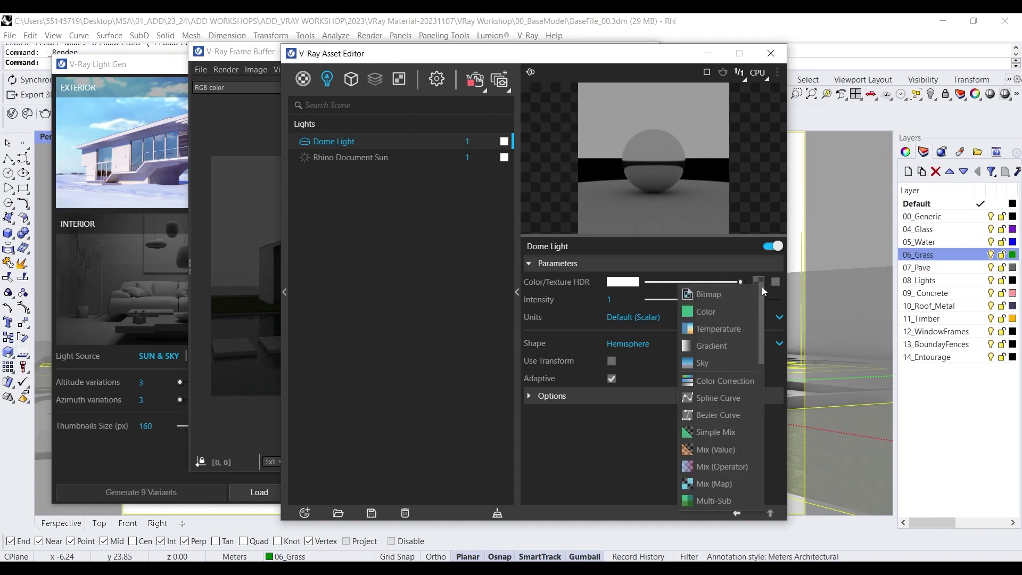
pyautogui.click(712, 297)
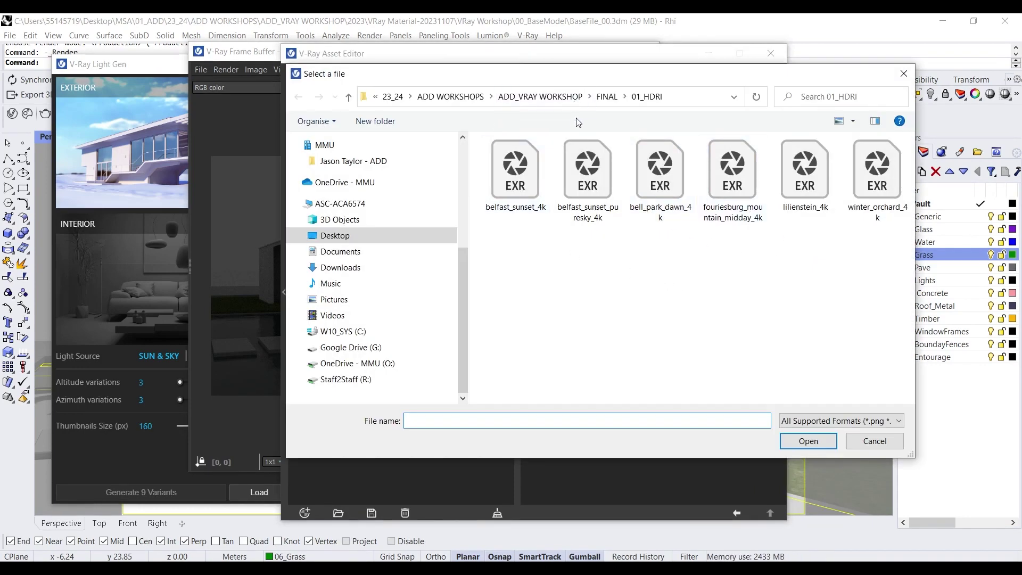
pyautogui.click(532, 102)
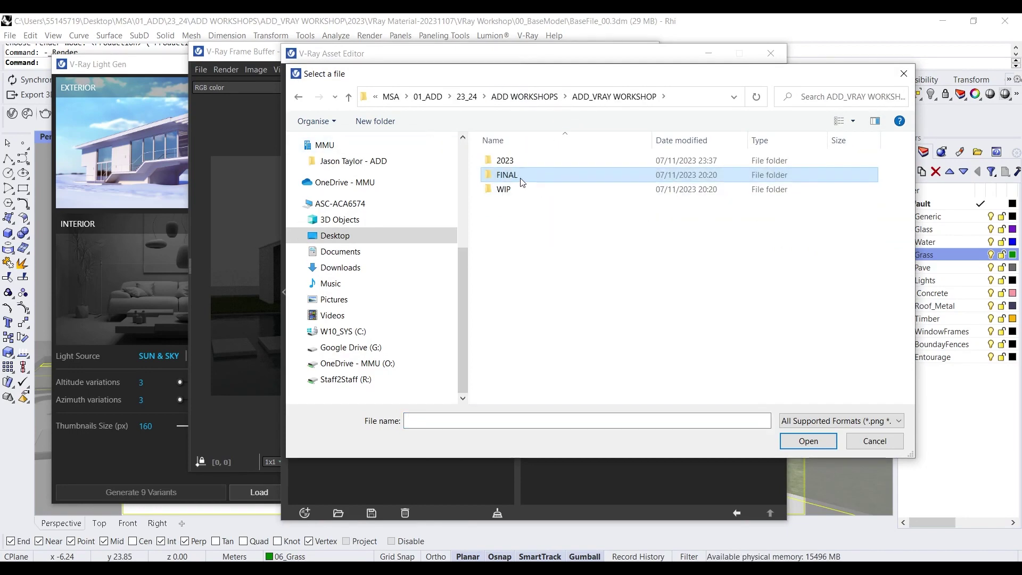
pyautogui.doubleClick(519, 162)
pyautogui.doubleClick(520, 163)
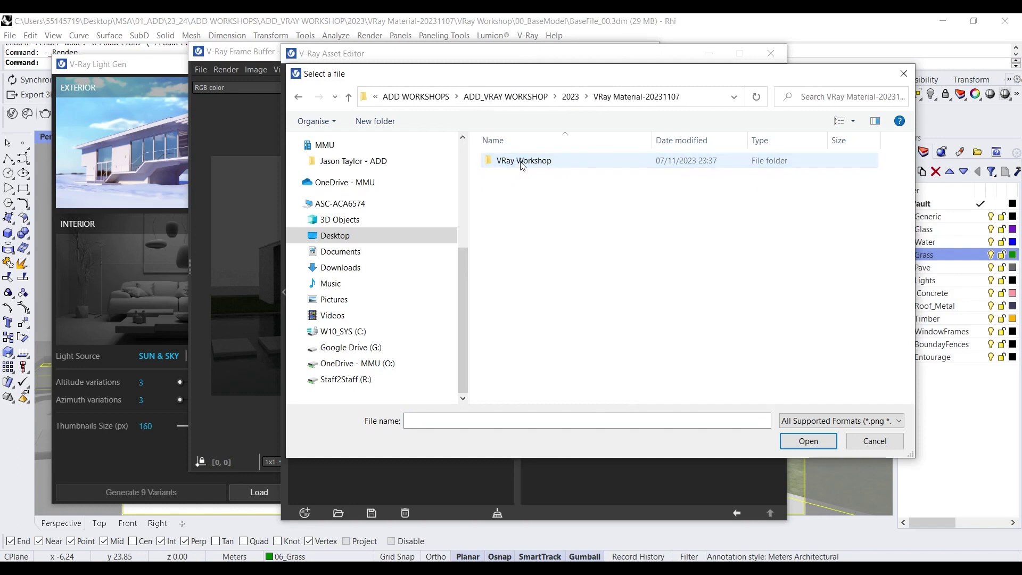
pyautogui.doubleClick(522, 162)
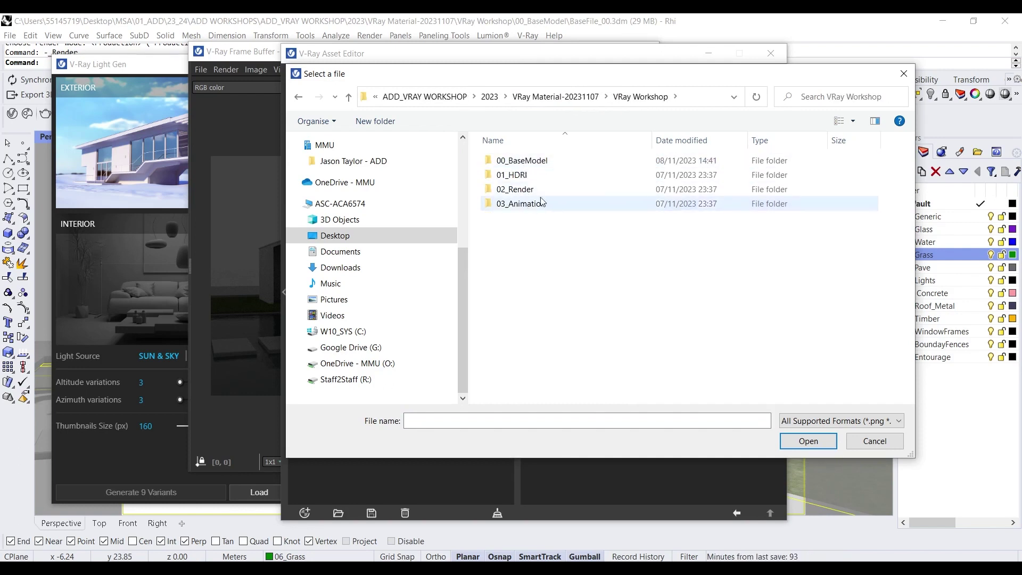
pyautogui.doubleClick(521, 176)
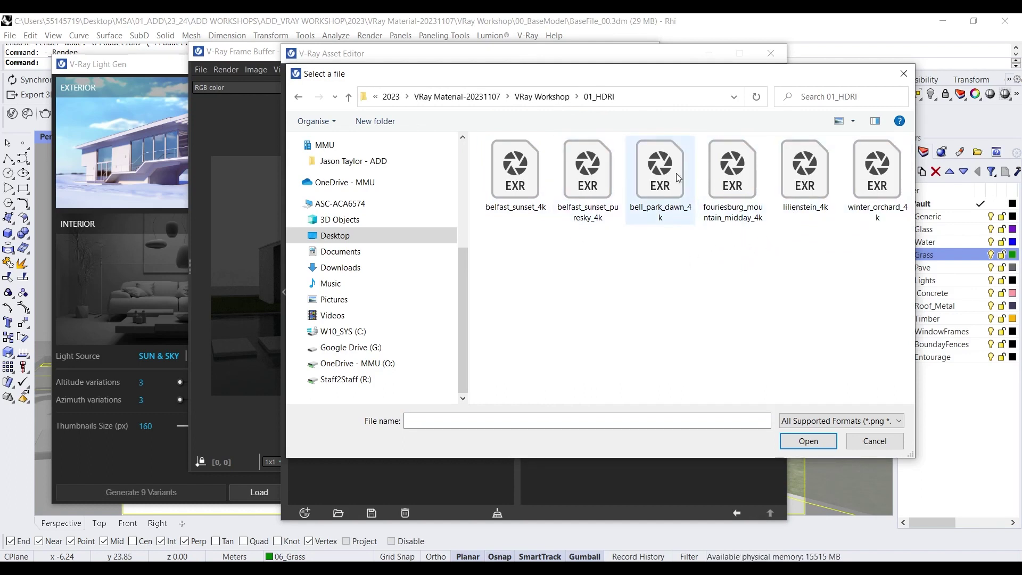
pyautogui.click(810, 174)
pyautogui.doubleClick(806, 173)
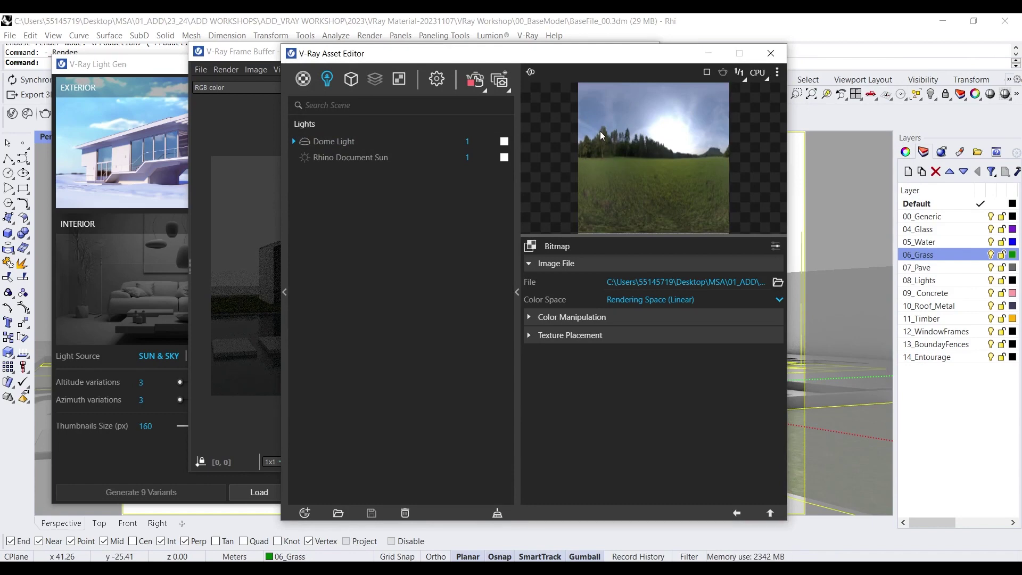
# Step: Stop and restart the interactive render with the HDR bitmap loaded, keeping the whole frame buffer image uncovered
pyautogui.moveTo(572, 62); pyautogui.dragTo(705, 76)
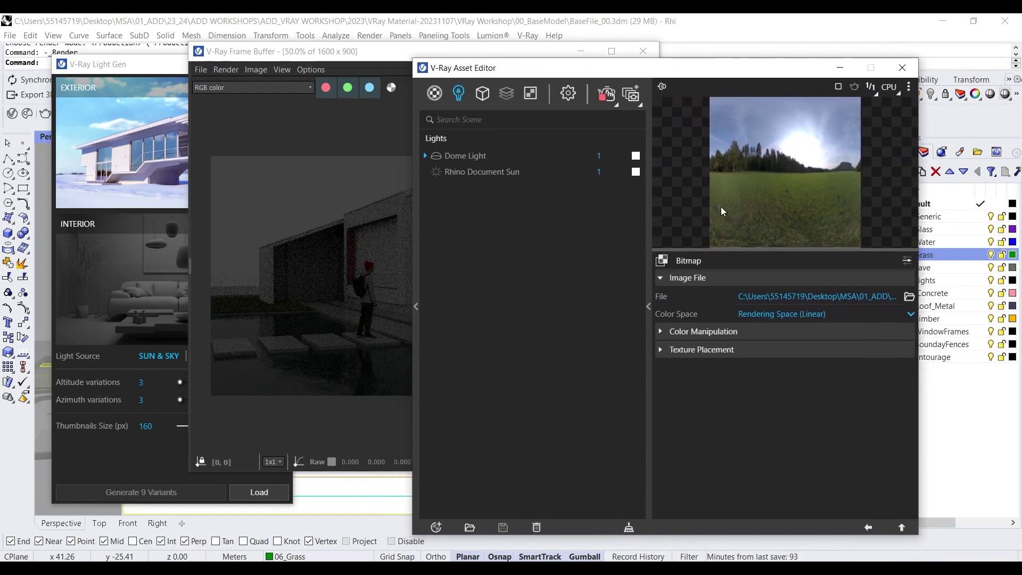
pyautogui.moveTo(601, 76); pyautogui.dragTo(793, 73)
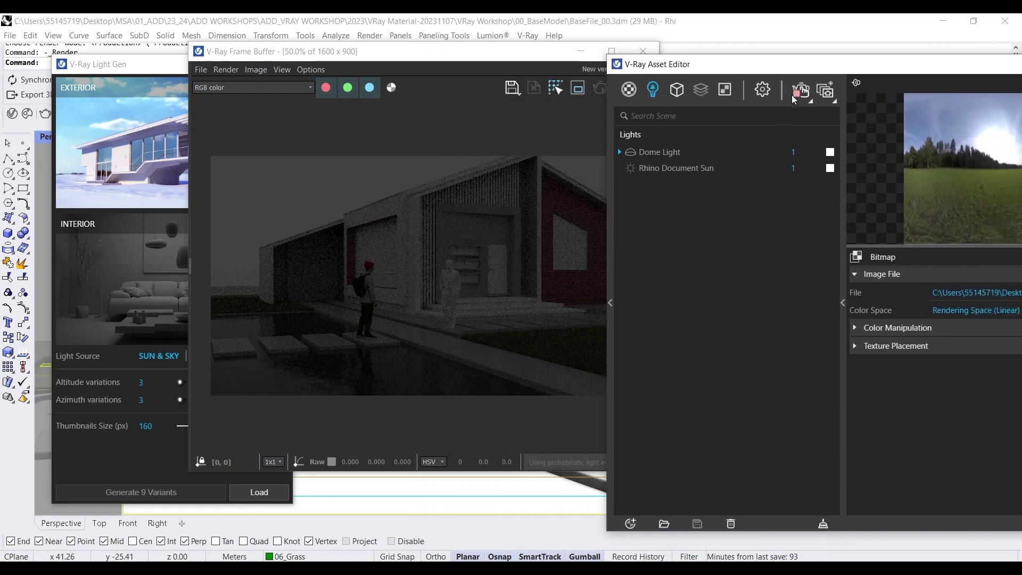
pyautogui.click(801, 91)
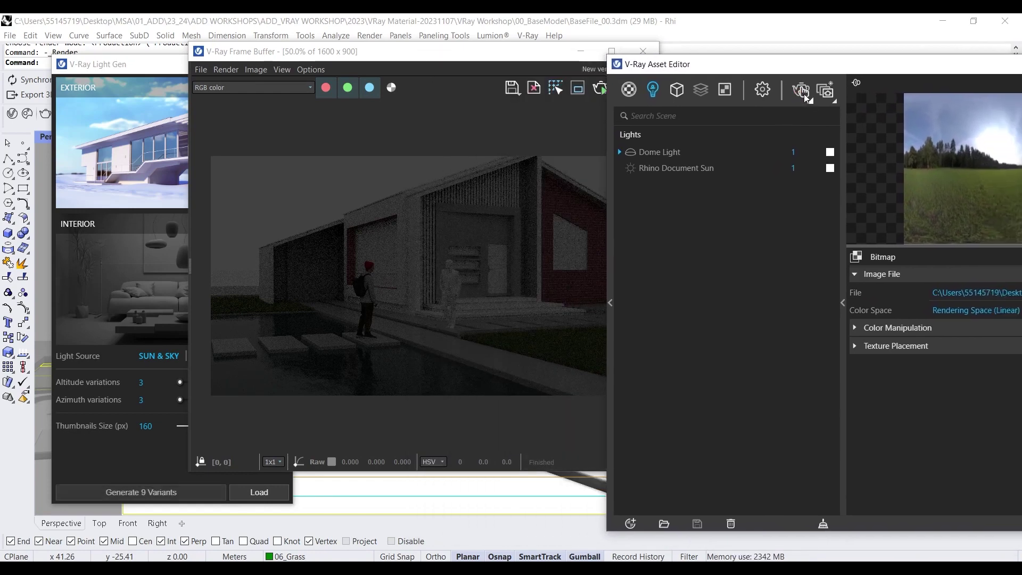
pyautogui.click(803, 93)
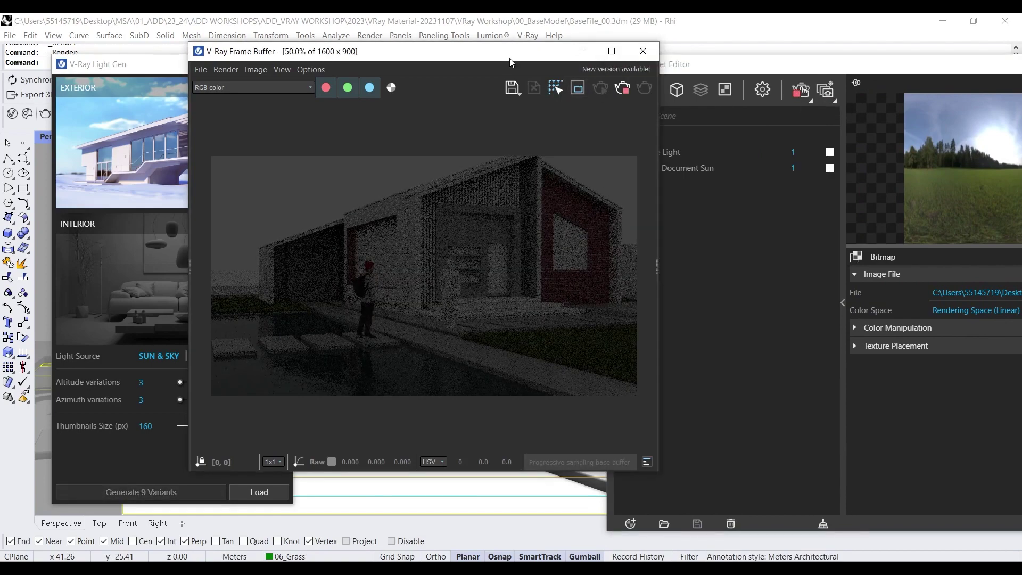
pyautogui.moveTo(509, 59); pyautogui.dragTo(388, 69)
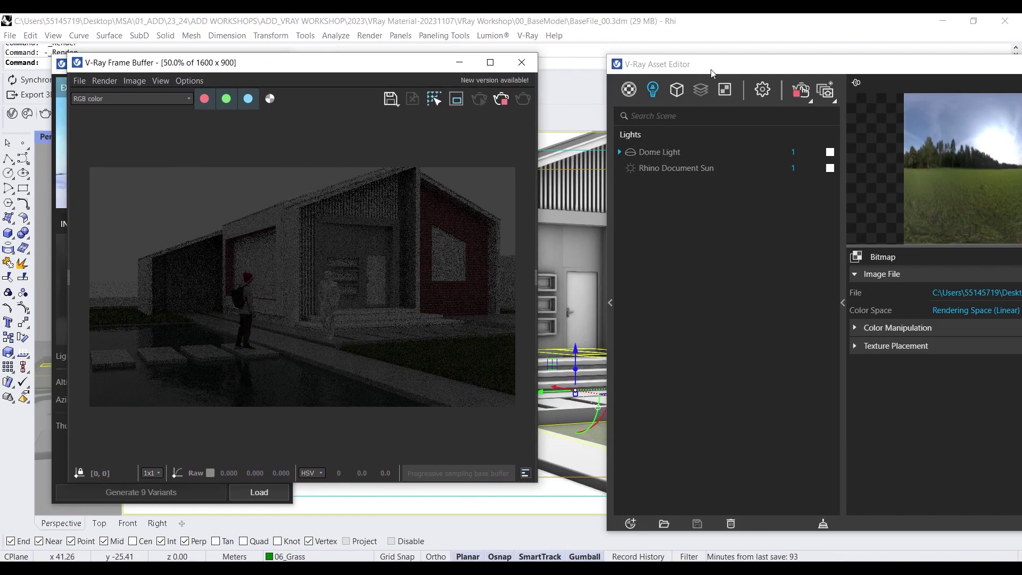
# Step: Enable the Color/Texture HDR map in the Dome Light's parameters
pyautogui.moveTo(711, 69); pyautogui.dragTo(470, 60)
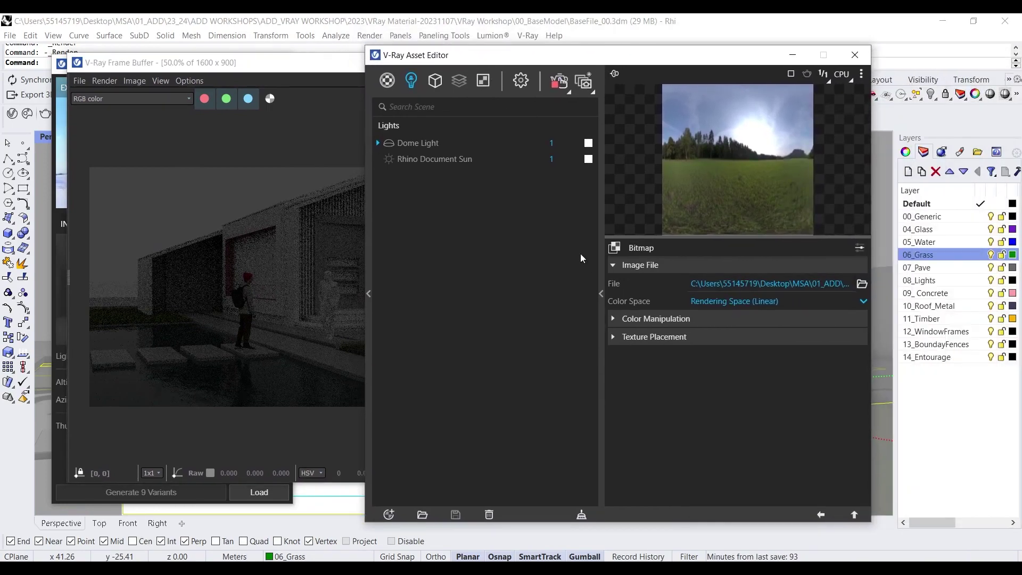
pyautogui.click(427, 144)
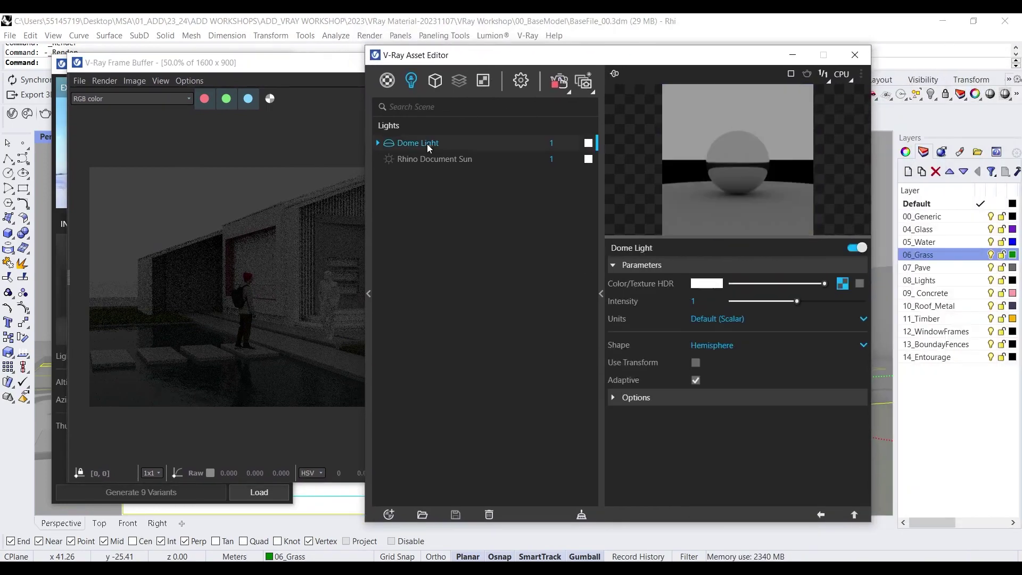
pyautogui.click(859, 284)
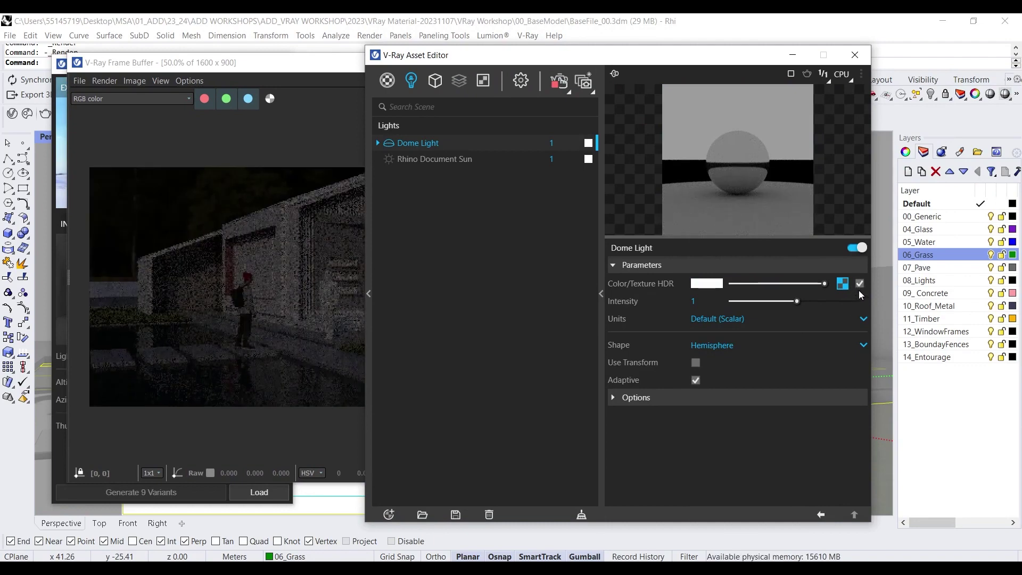
# Step: Set the Dome Light's intensity to 8
pyautogui.moveTo(539, 60); pyautogui.dragTo(650, 73)
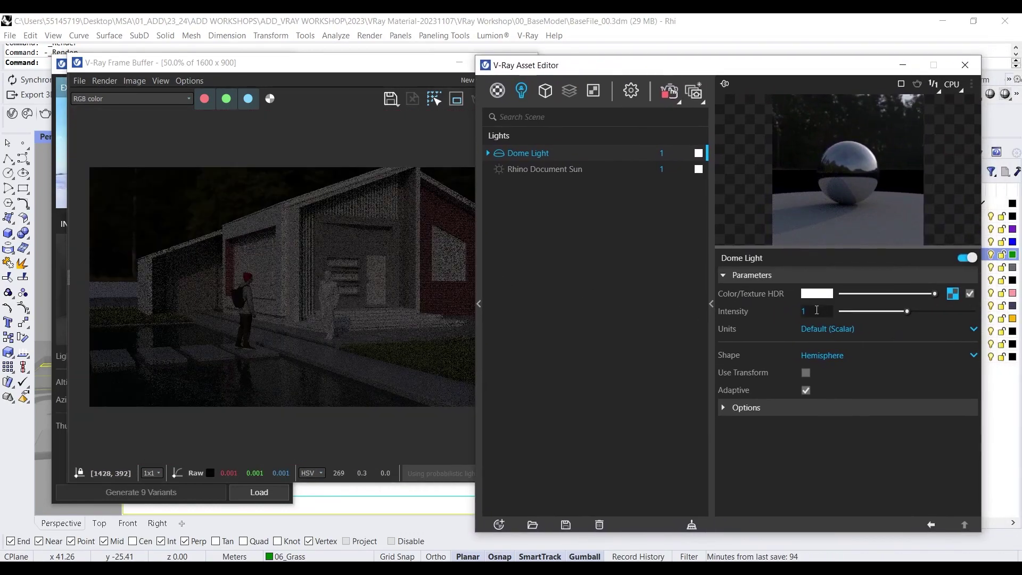
pyautogui.click(819, 313)
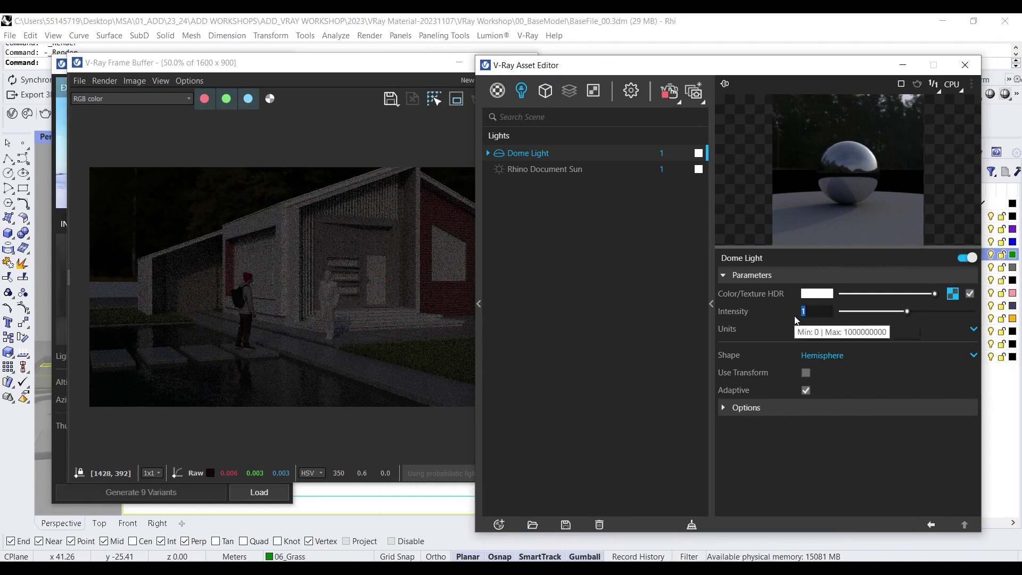
pyautogui.write('8')
pyautogui.press('Return')
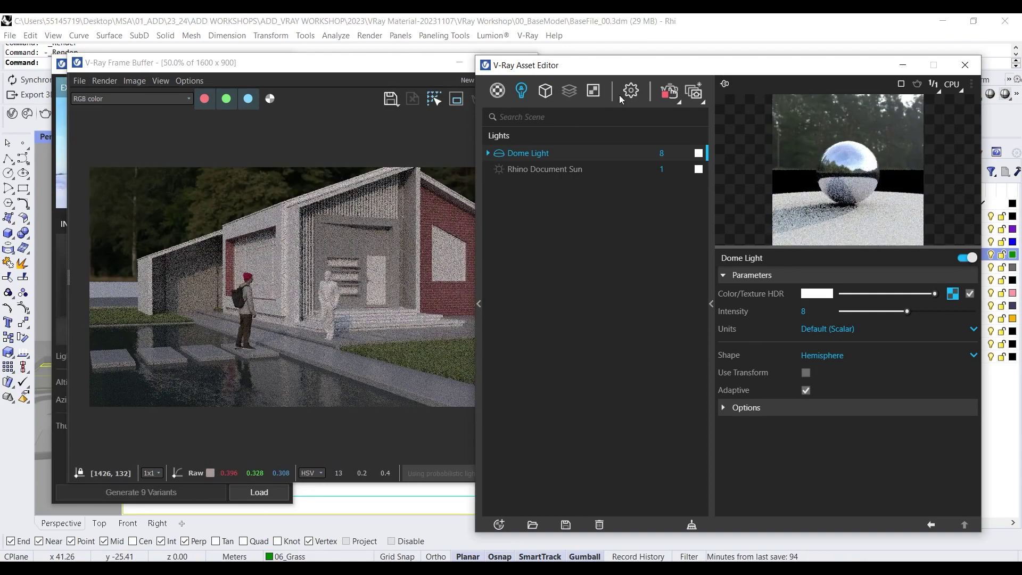
# Step: Orbit the perspective view around the house and examine the HDR backdrop in the live render
pyautogui.moveTo(693, 73); pyautogui.dragTo(850, 67)
pyautogui.click(570, 291)
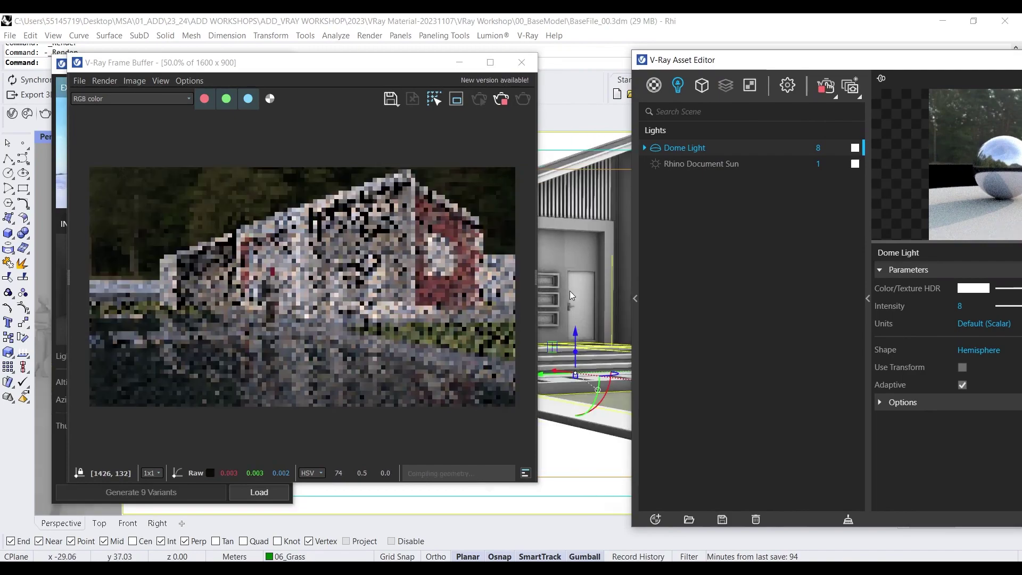
pyautogui.scroll(-5, 575, 290)
pyautogui.moveTo(583, 277); pyautogui.dragTo(486, 276, button='right')
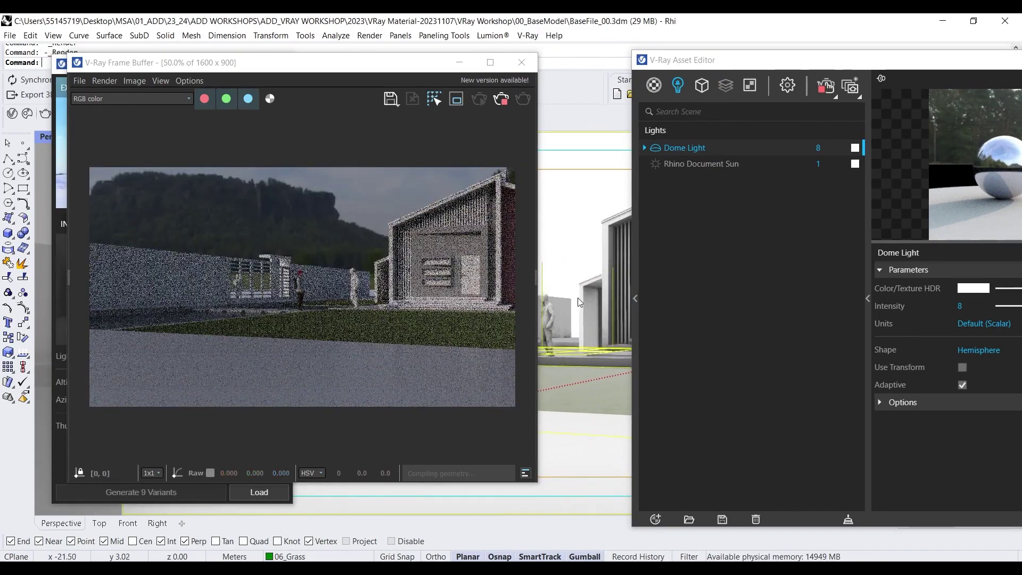
pyautogui.moveTo(581, 290); pyautogui.dragTo(448, 315, button='right')
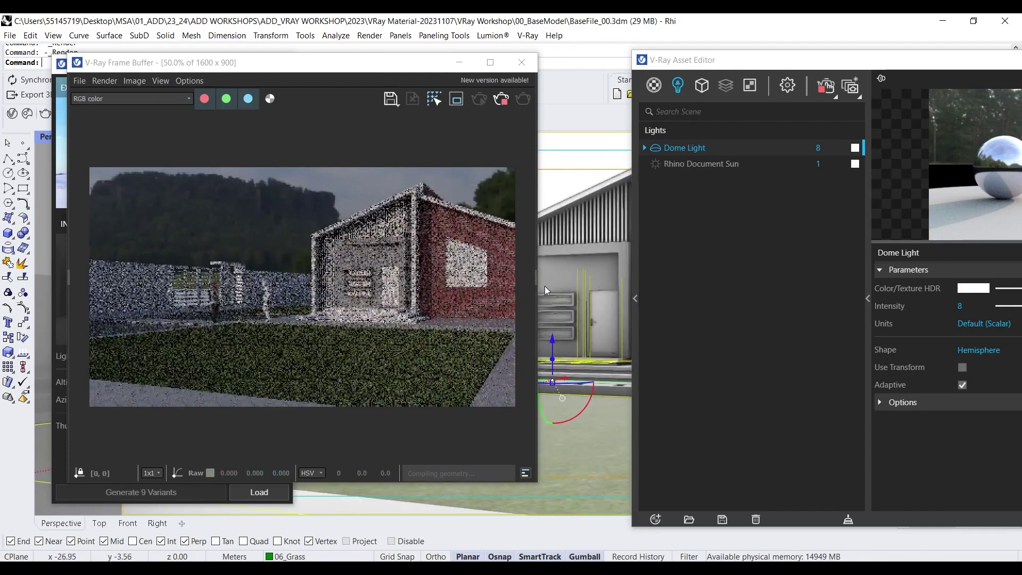
pyautogui.moveTo(545, 286); pyautogui.dragTo(601, 296, button='right')
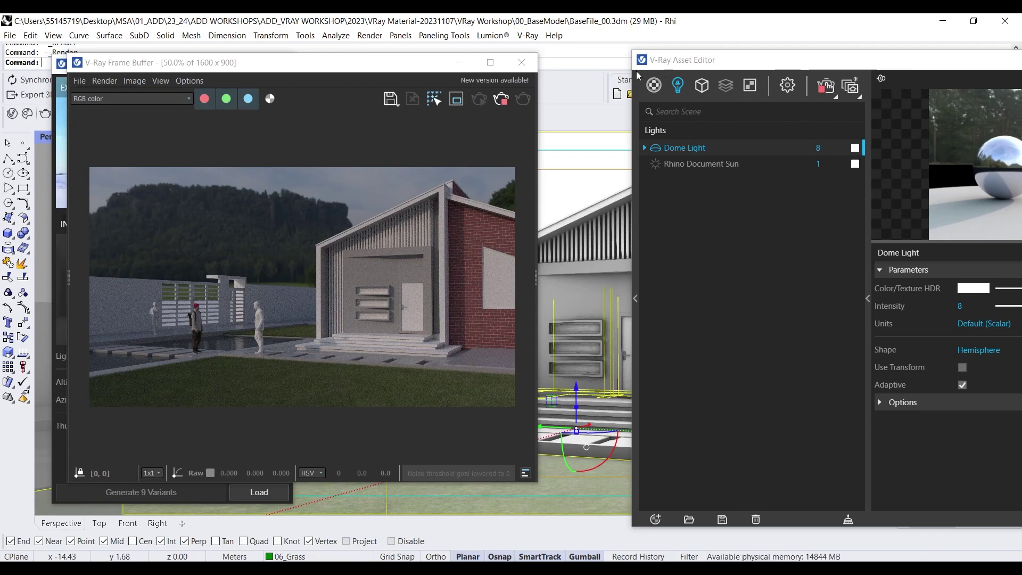
# Step: Expand the Dome Light's Options and review its visibility, shadow and affect settings
pyautogui.moveTo(651, 62); pyautogui.dragTo(651, 38)
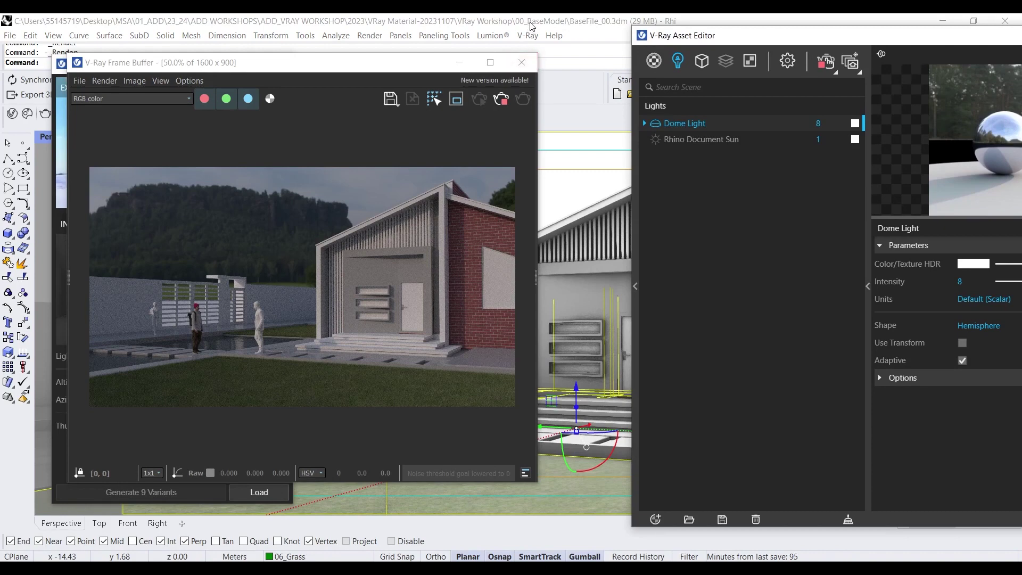
pyautogui.moveTo(783, 39); pyautogui.dragTo(595, 39)
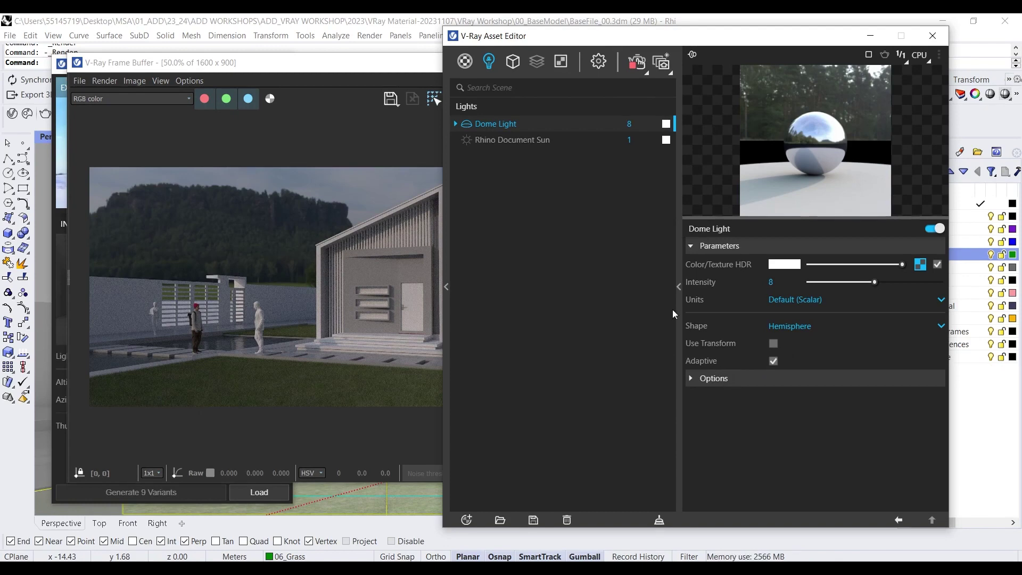
pyautogui.moveTo(600, 42); pyautogui.dragTo(624, 43)
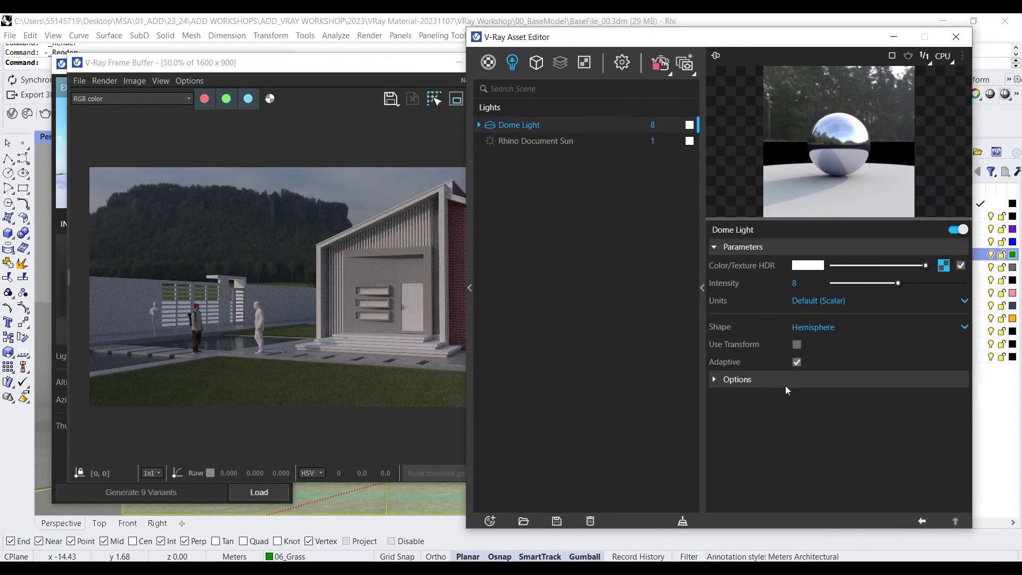
pyautogui.click(746, 379)
pyautogui.scroll(-1, 746, 378)
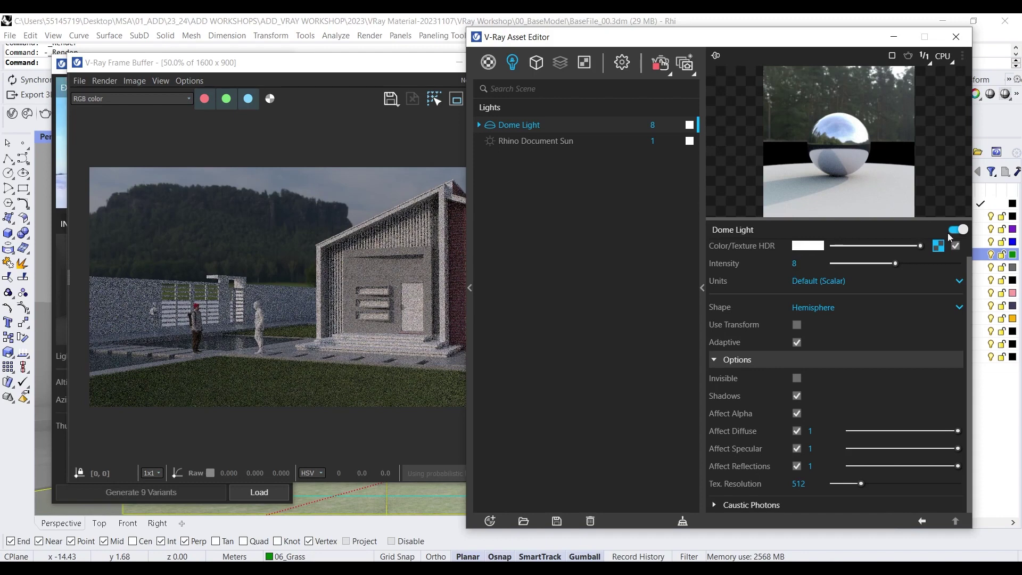
# Step: Open the Dome Light's HDR bitmap and expand Texture Placement to reach its rotation settings
pyautogui.click(940, 247)
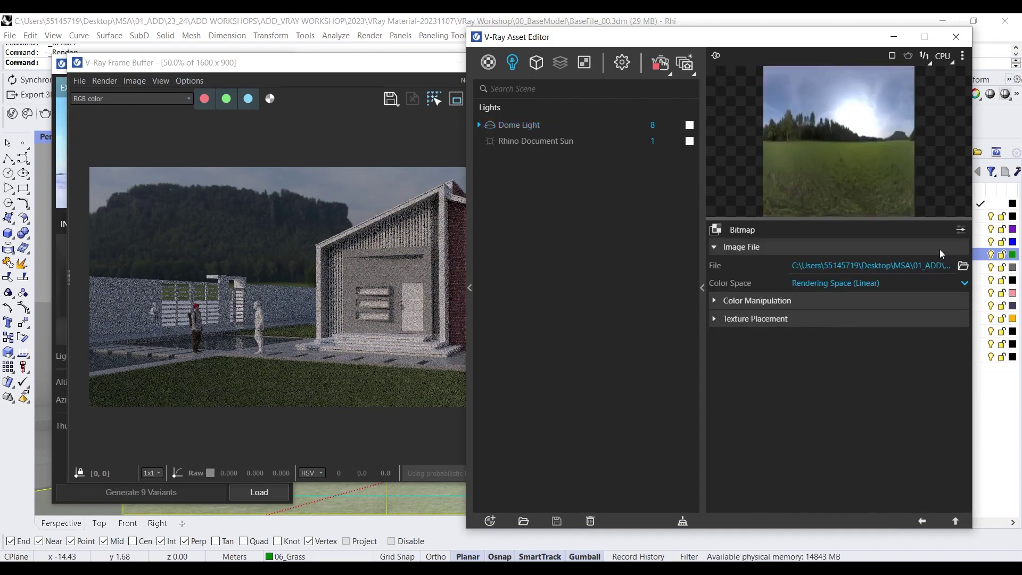
pyautogui.click(750, 319)
pyautogui.scroll(-2, 743, 389)
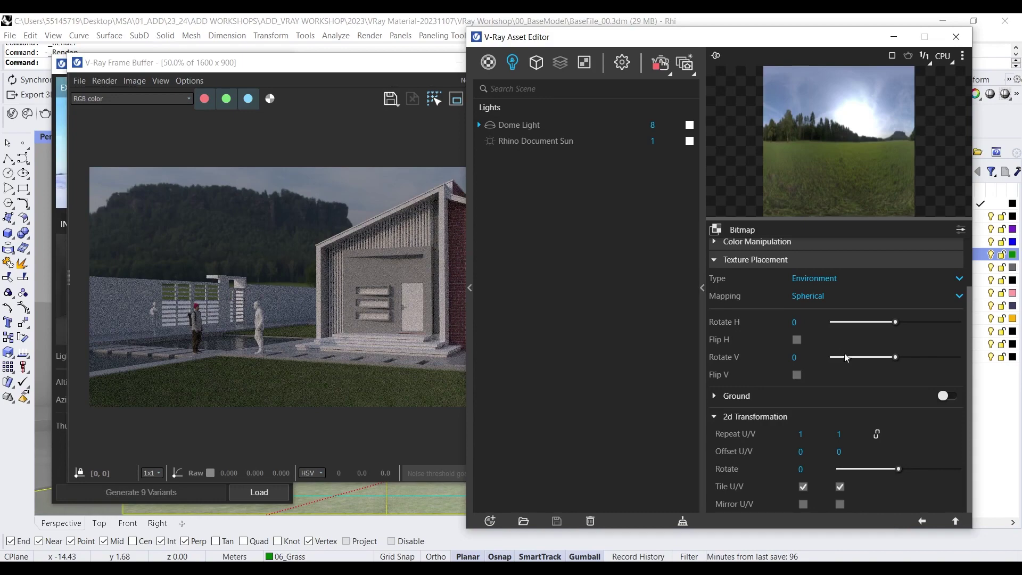
# Step: Set the environment bitmap's horizontal rotation to about 254.8 and stop the interactive render
pyautogui.moveTo(897, 323); pyautogui.dragTo(916, 325)
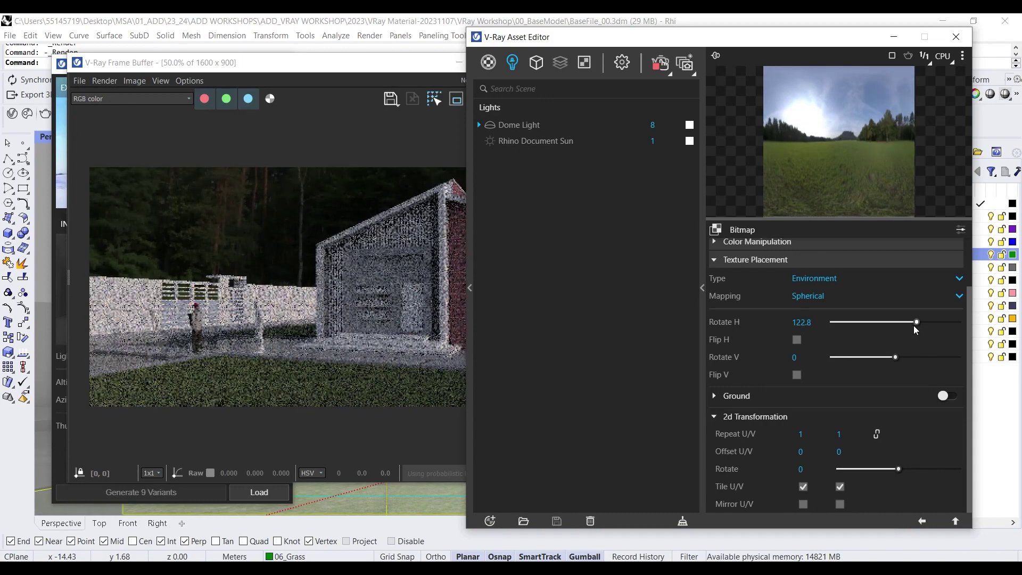
pyautogui.moveTo(912, 326); pyautogui.dragTo(940, 323)
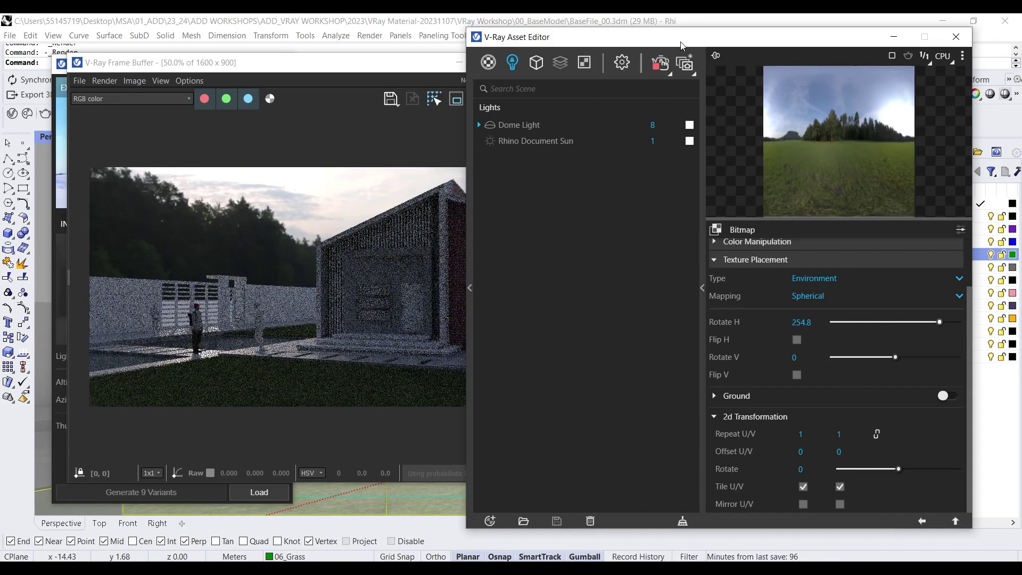
pyautogui.moveTo(661, 45); pyautogui.dragTo(817, 46)
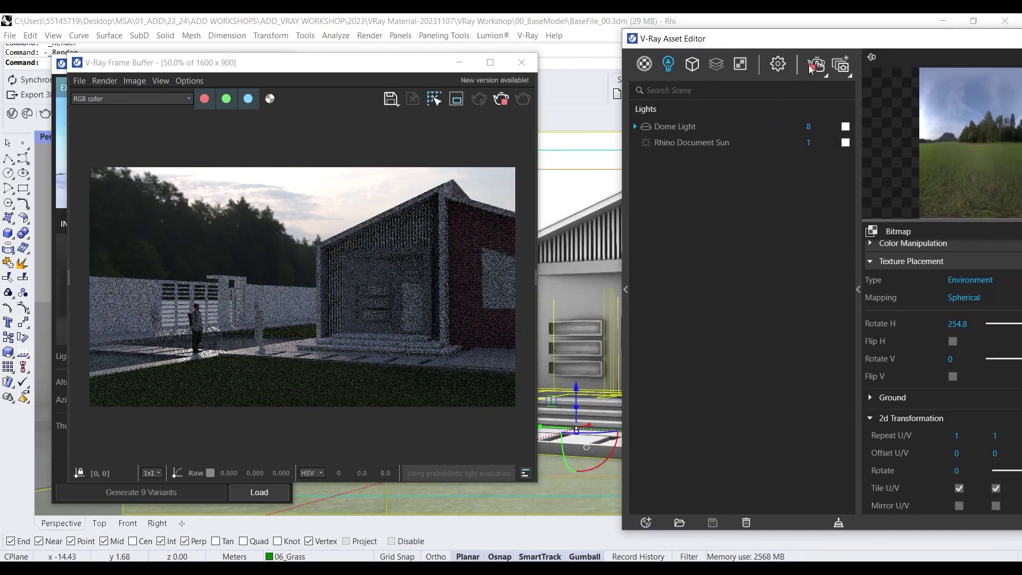
pyautogui.moveTo(803, 47); pyautogui.dragTo(632, 38)
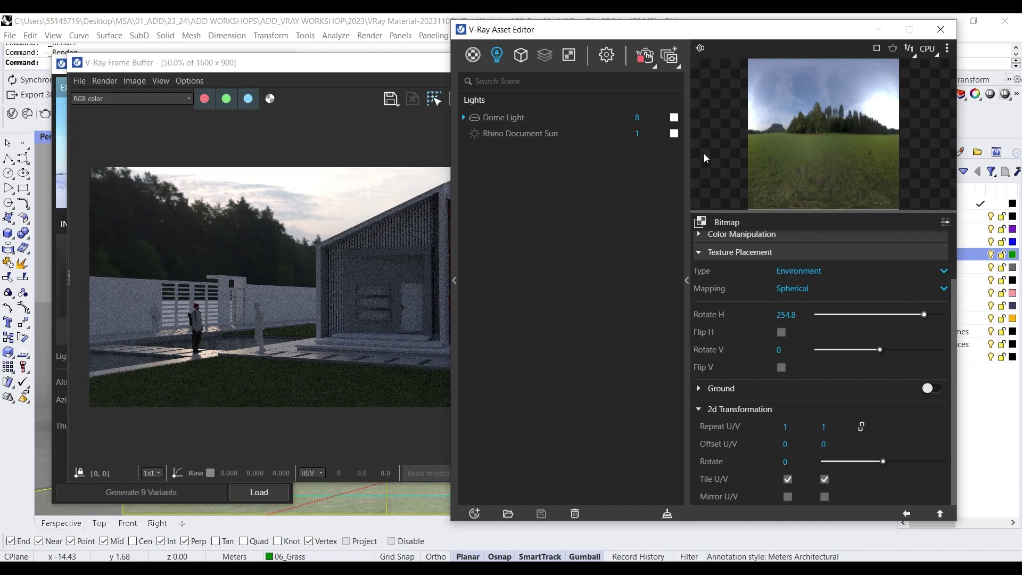
pyautogui.moveTo(704, 34); pyautogui.dragTo(868, 45)
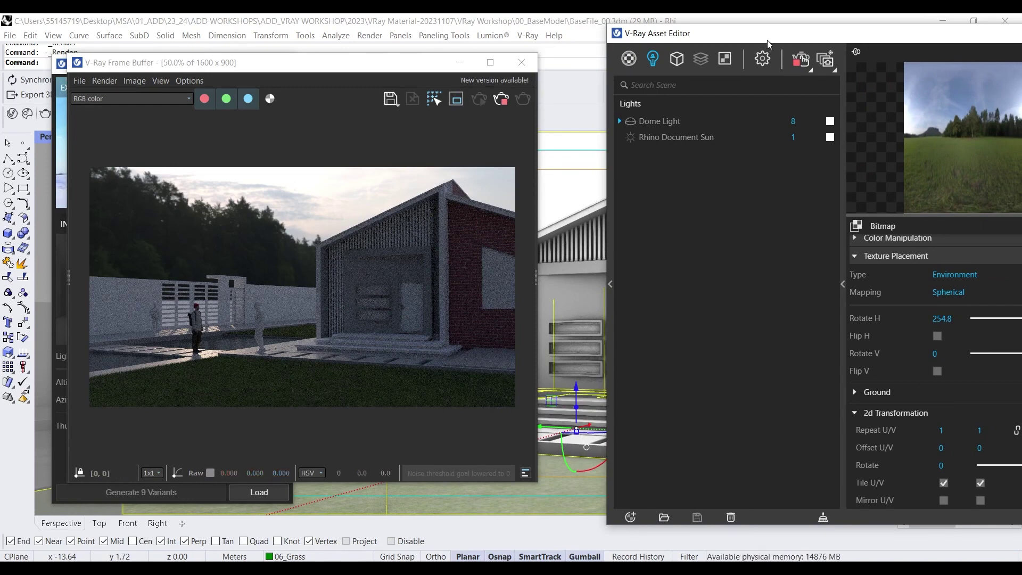
pyautogui.click(799, 60)
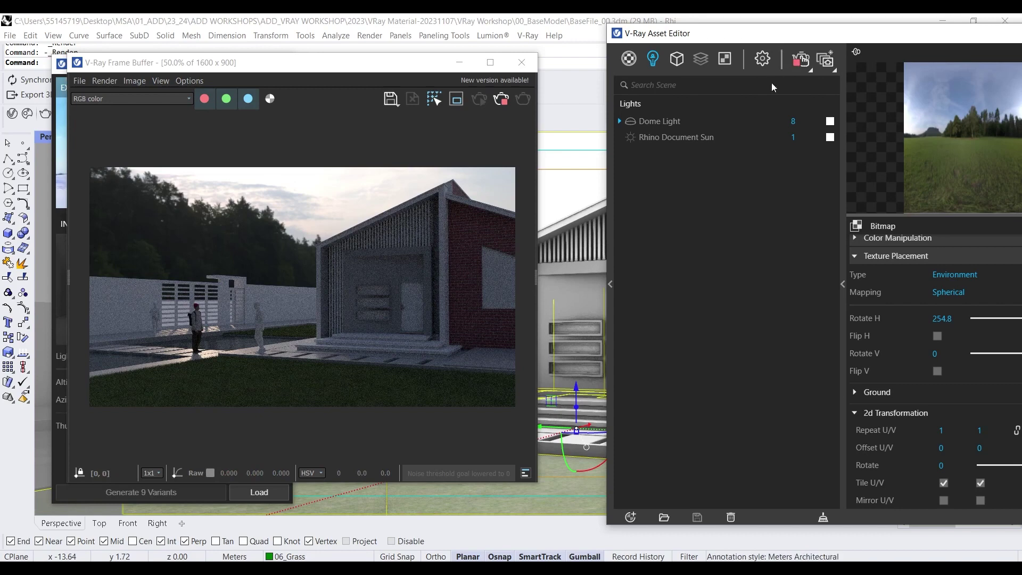
# Step: Open V-Ray Light Gen and set its light source to HDR
pyautogui.click(836, 71)
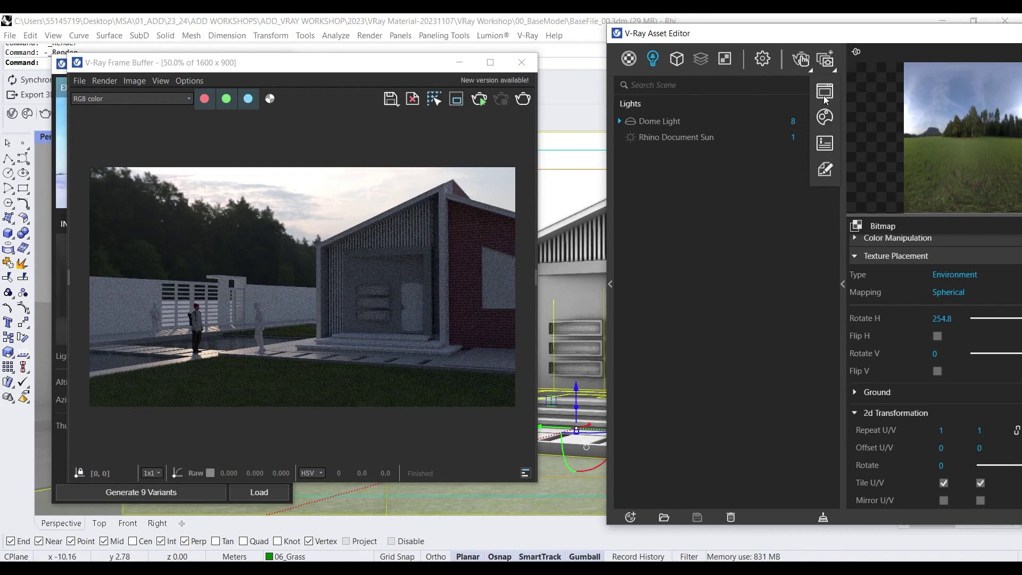
pyautogui.click(825, 57)
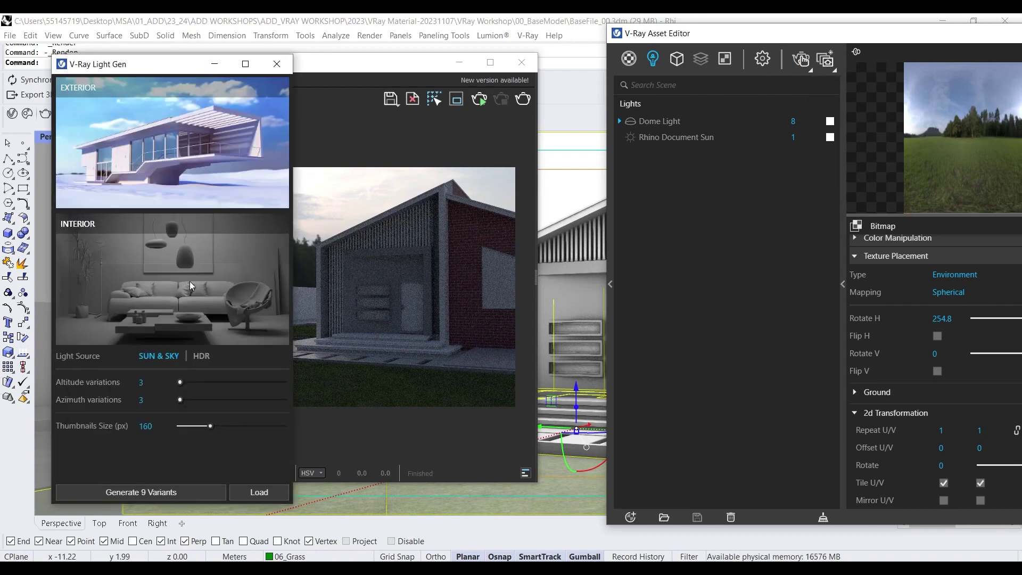
pyautogui.click(206, 357)
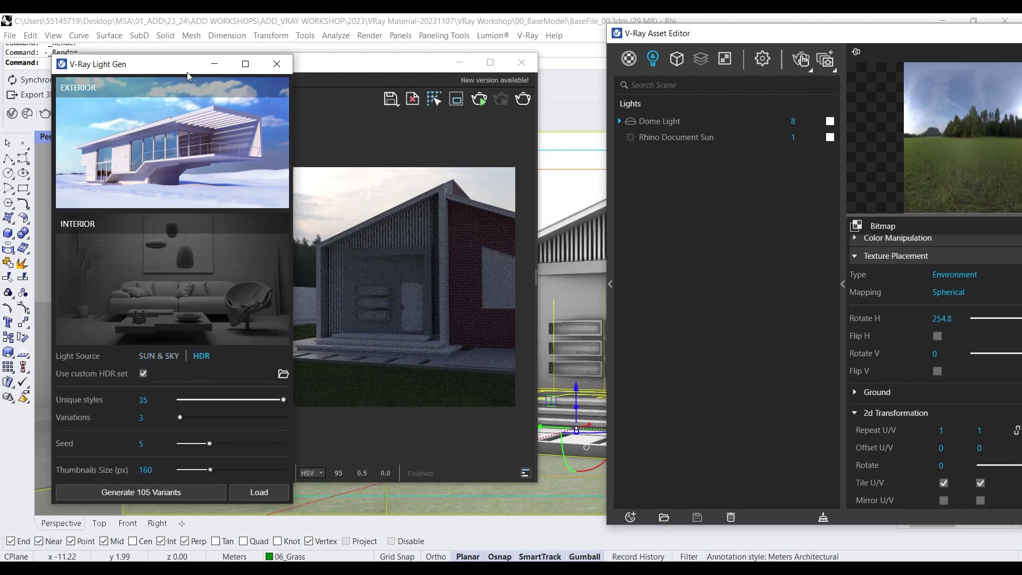
pyautogui.moveTo(183, 77); pyautogui.dragTo(348, 79)
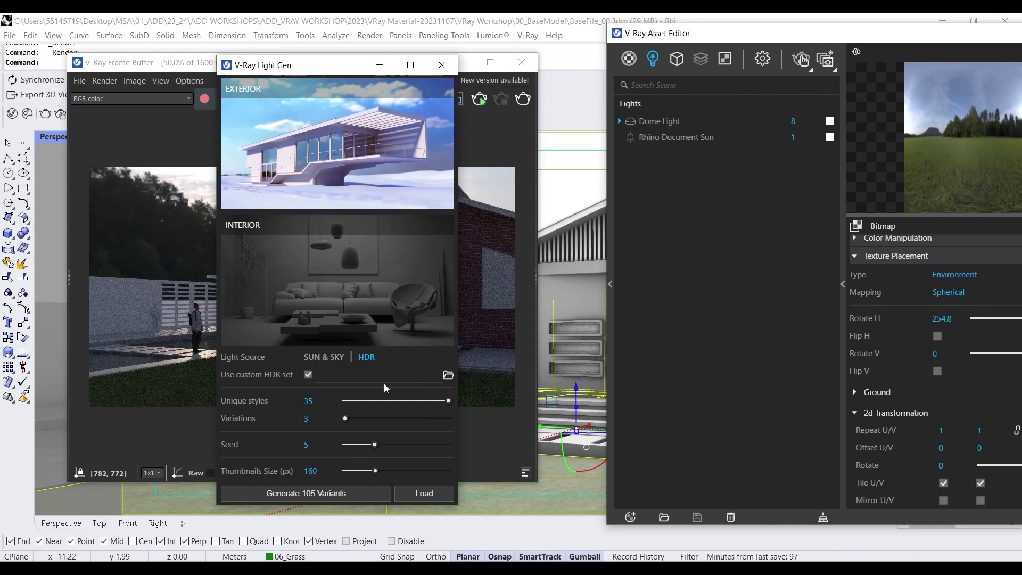
# Step: Choose the 01_HDRI folder in VRay Workshop as the custom HDR set
pyautogui.click(448, 375)
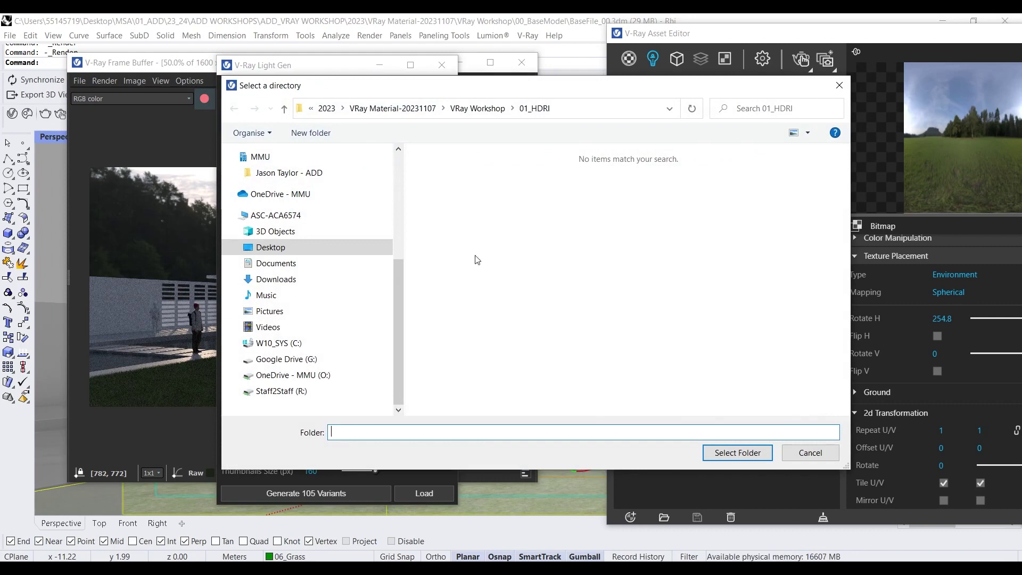
pyautogui.click(502, 114)
pyautogui.click(457, 200)
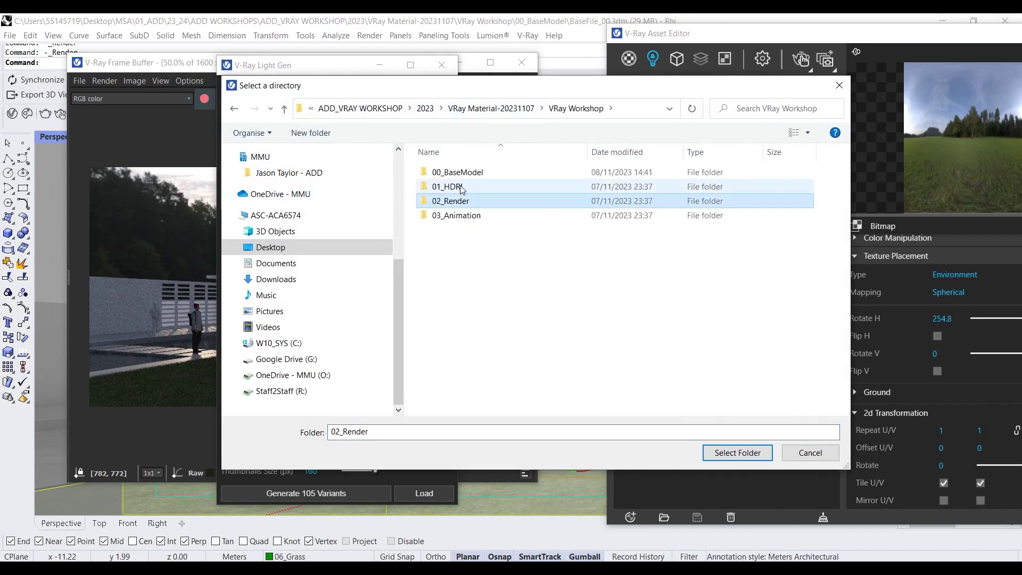
pyautogui.doubleClick(463, 187)
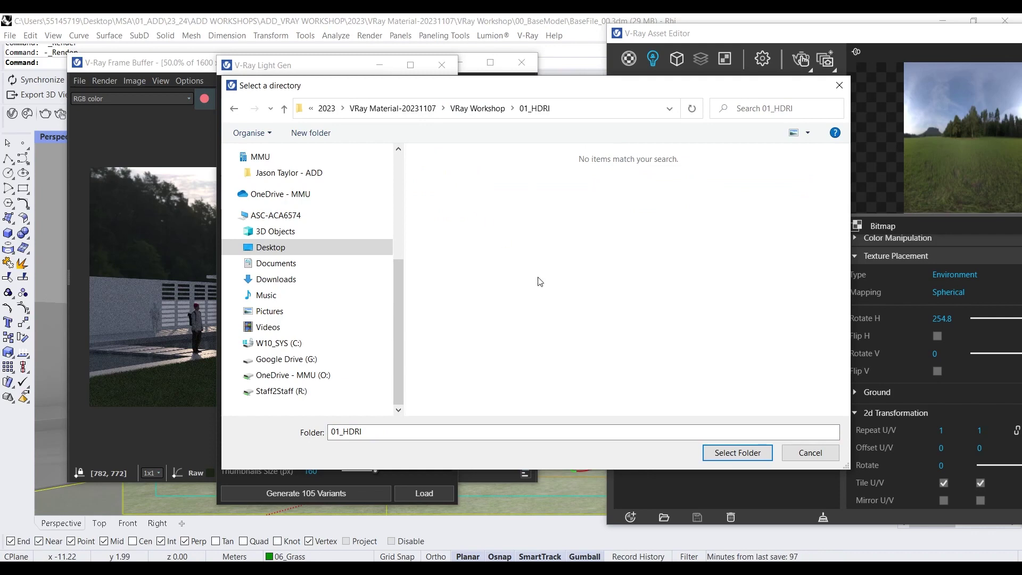
pyautogui.click(747, 452)
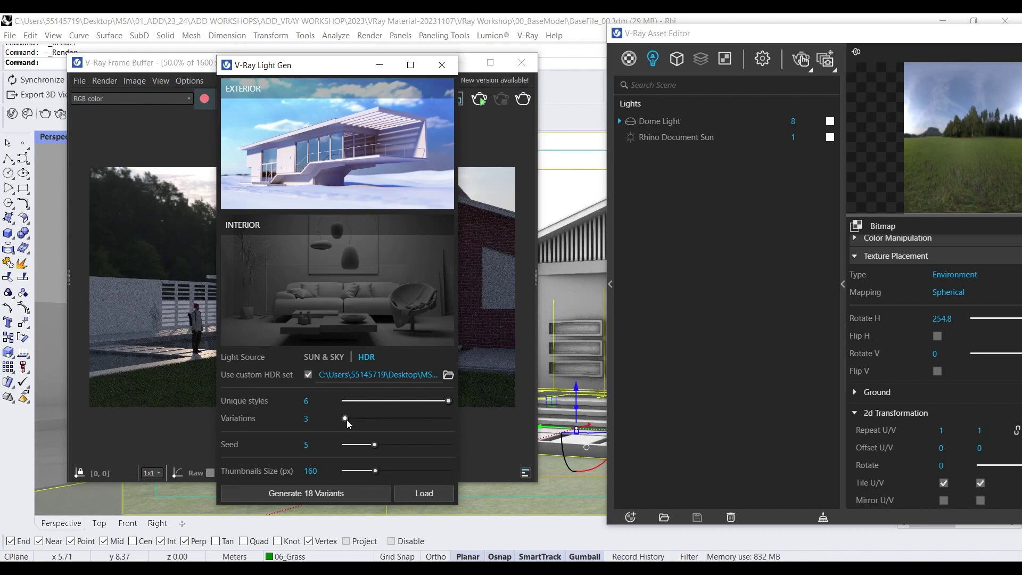
# Step: Set Light Gen to 3 unique styles with 4 variations each and generate the 12 variants
pyautogui.moveTo(345, 419); pyautogui.dragTo(351, 419)
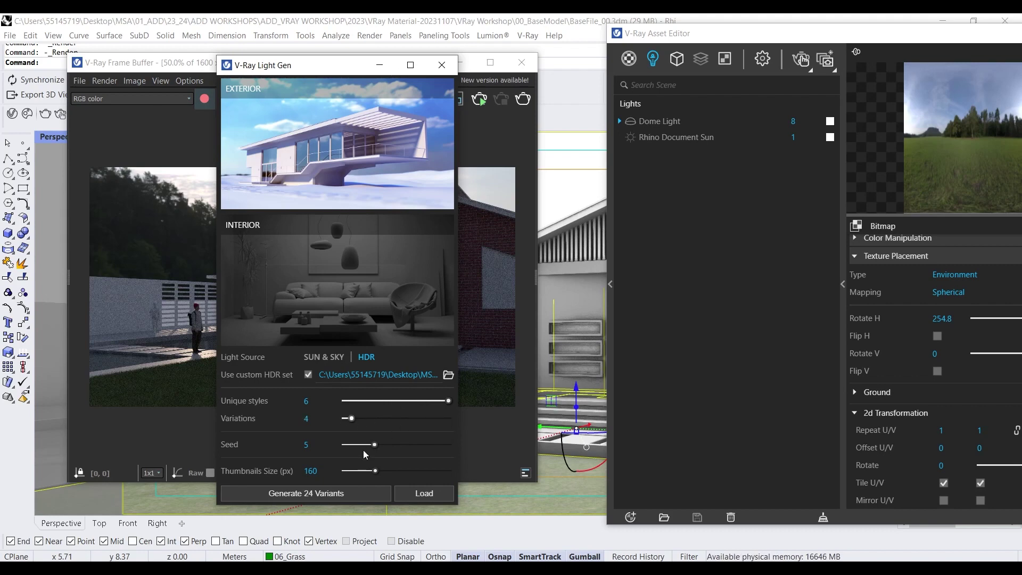
pyautogui.click(403, 401)
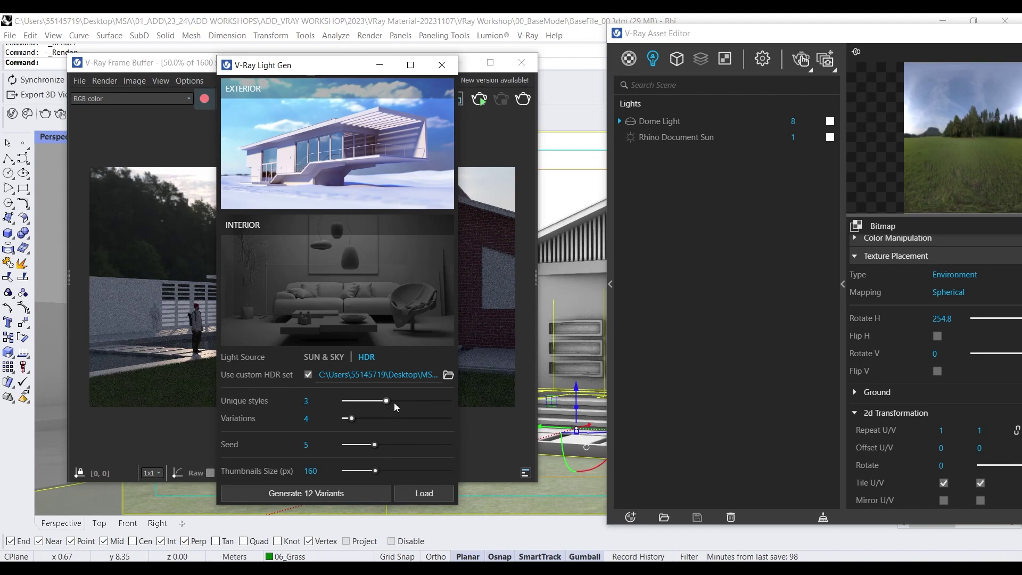
pyautogui.click(351, 494)
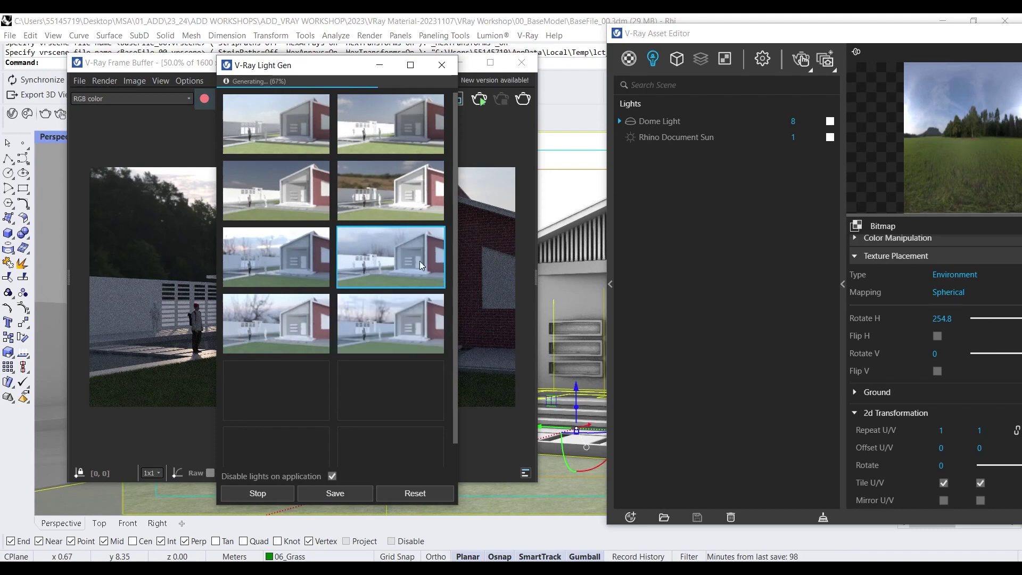
# Step: Review the generated lighting variant thumbnails and close Light Gen
pyautogui.scroll(-1, 373, 298)
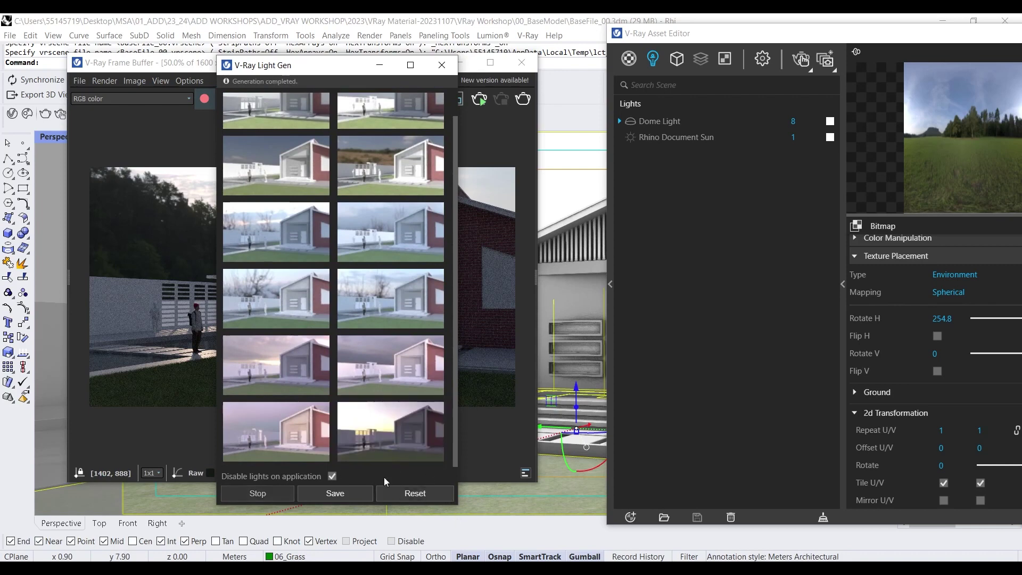
pyautogui.scroll(2, 395, 316)
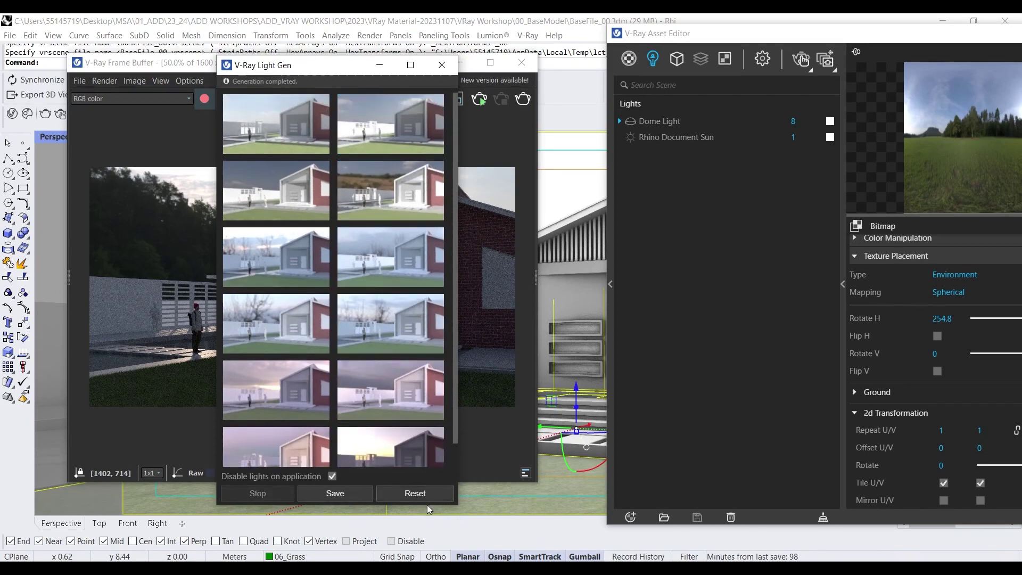
pyautogui.click(445, 61)
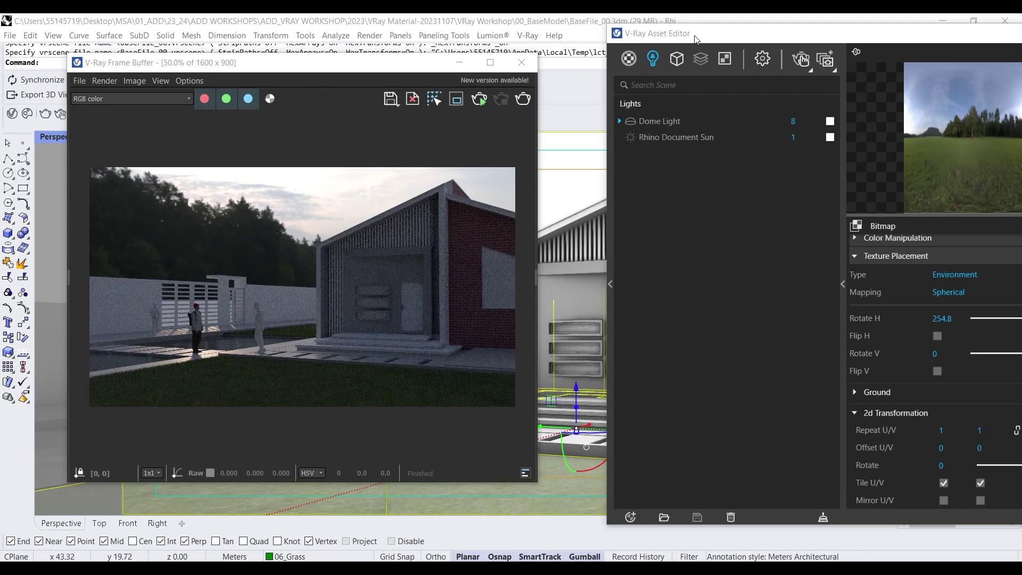
# Step: Open the Chaos Cosmos Browser and remove the Concrete search filter
pyautogui.moveTo(697, 38); pyautogui.dragTo(550, 33)
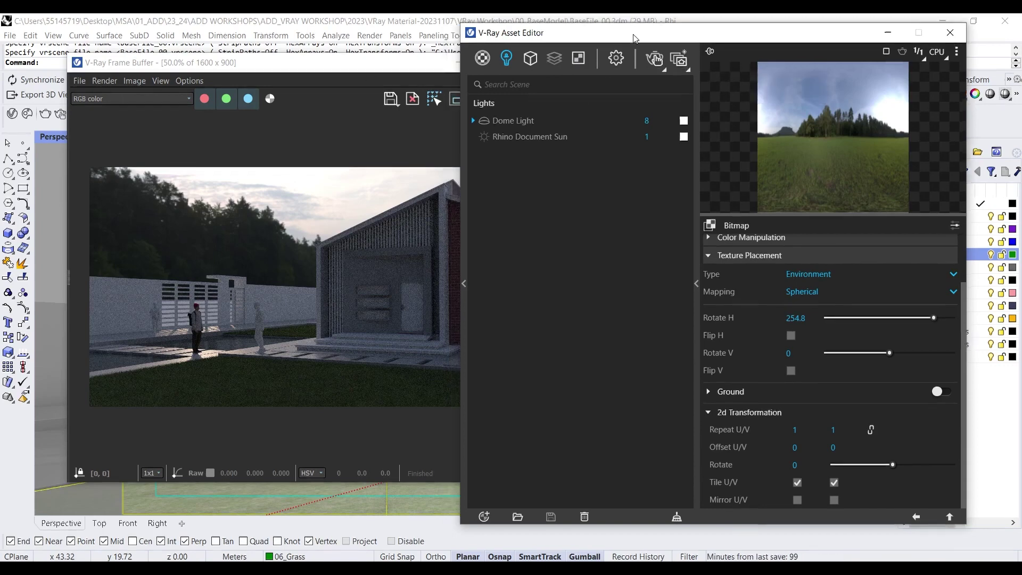
pyautogui.moveTo(626, 36); pyautogui.dragTo(791, 51)
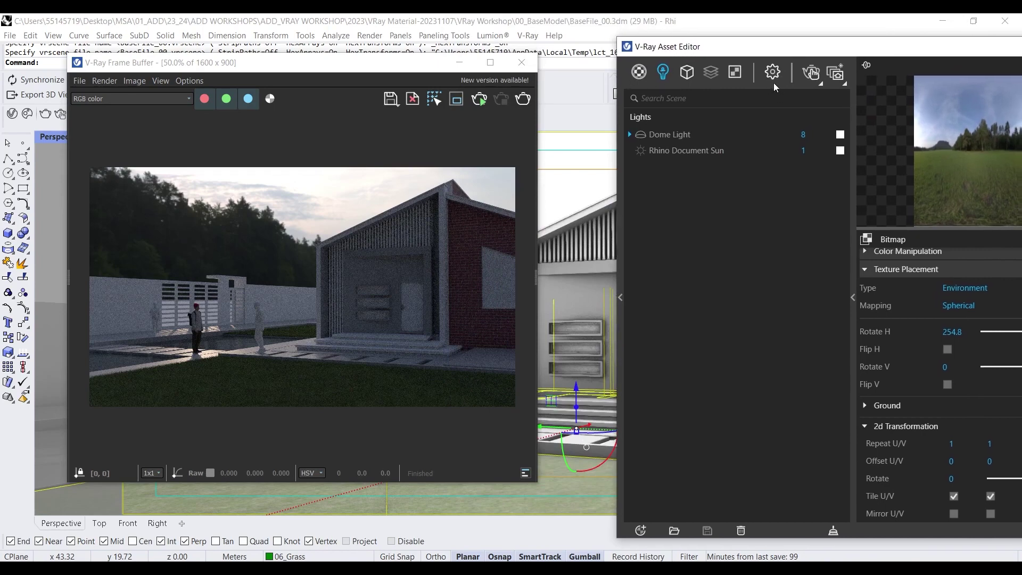
pyautogui.click(845, 83)
pyautogui.click(835, 136)
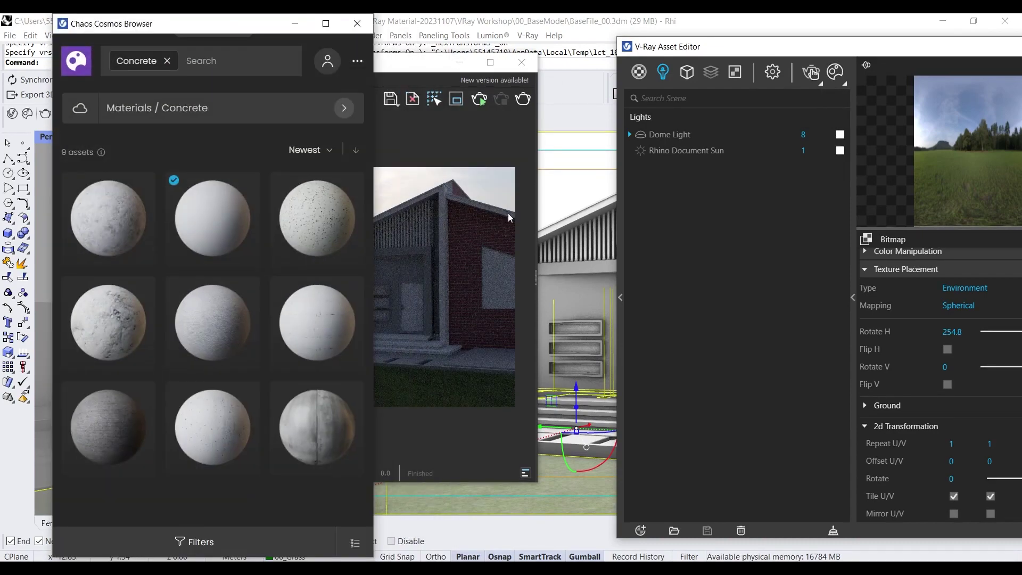
pyautogui.click(167, 61)
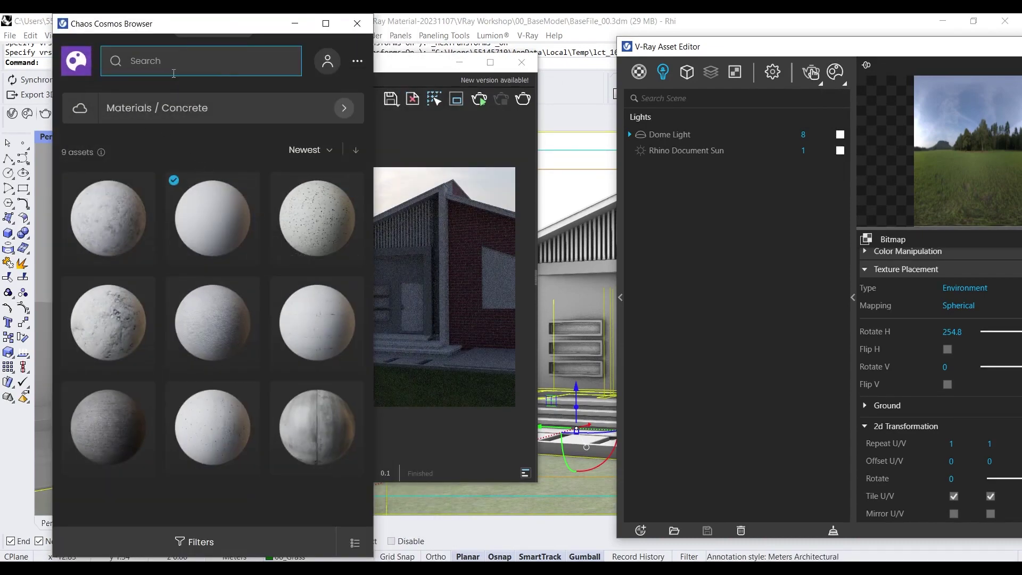
# Step: Browse the Cosmos 3D models to the Trees category under Vegetation
pyautogui.click(91, 115)
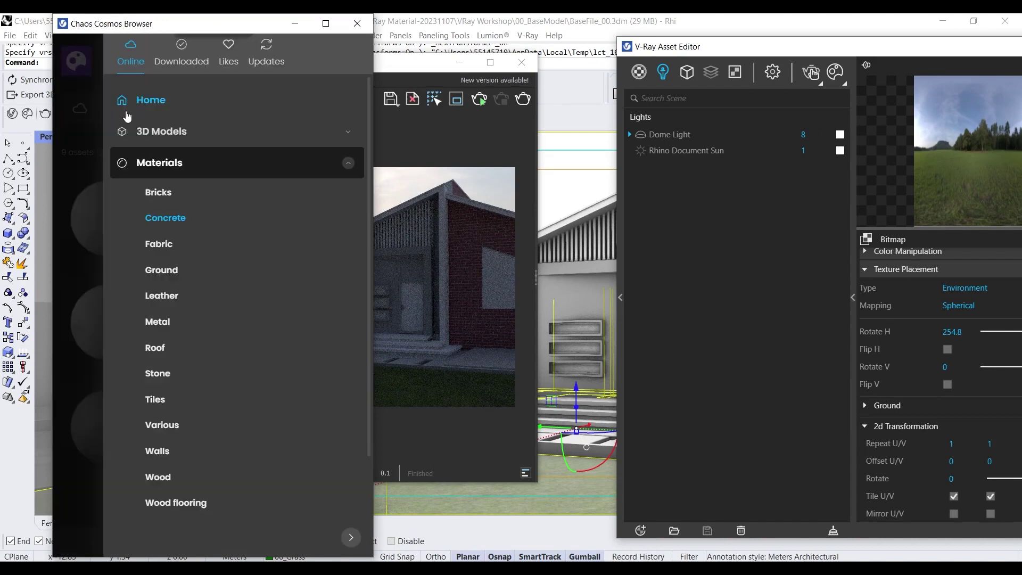
pyautogui.click(170, 132)
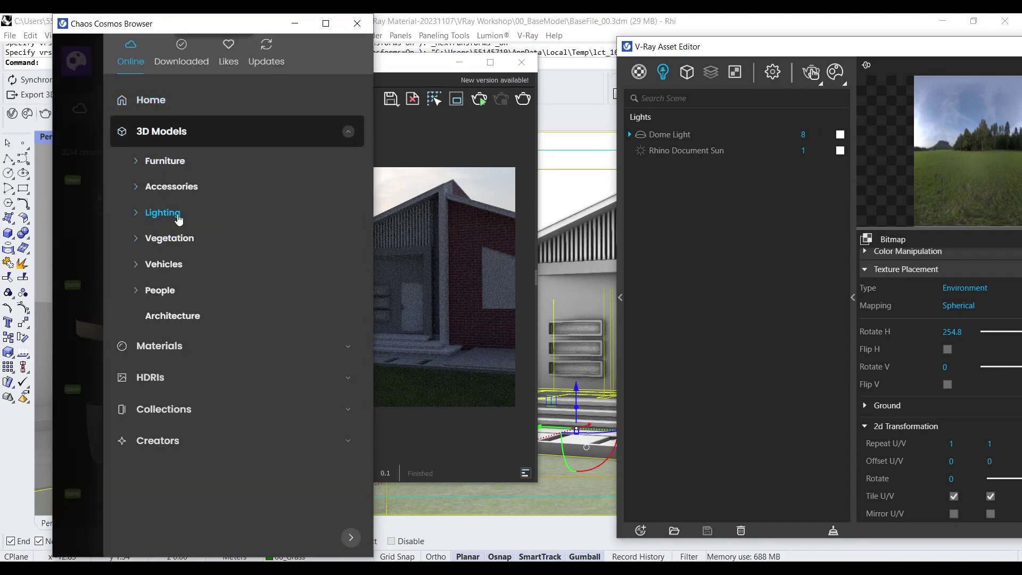
pyautogui.click(136, 216)
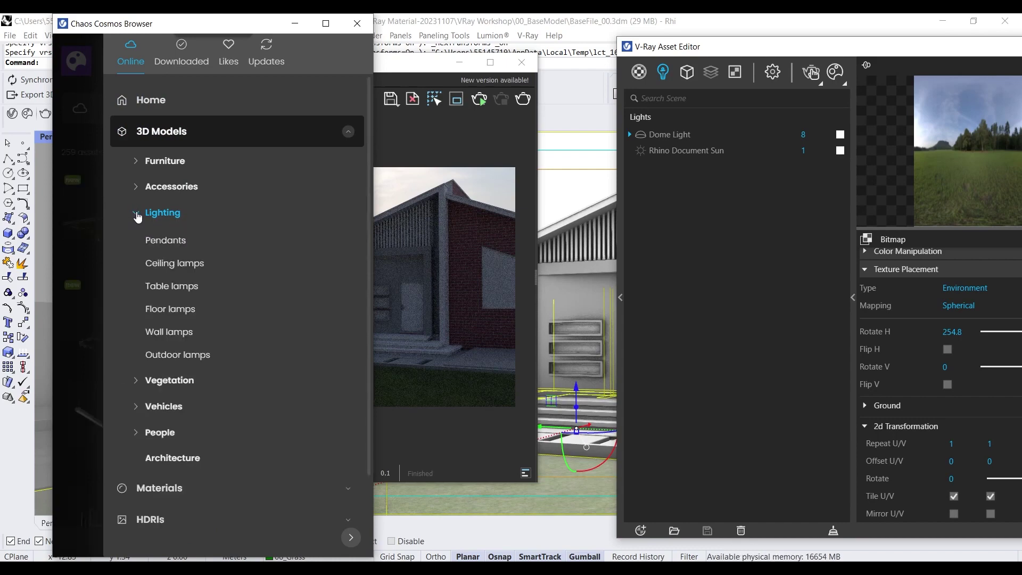
pyautogui.click(137, 214)
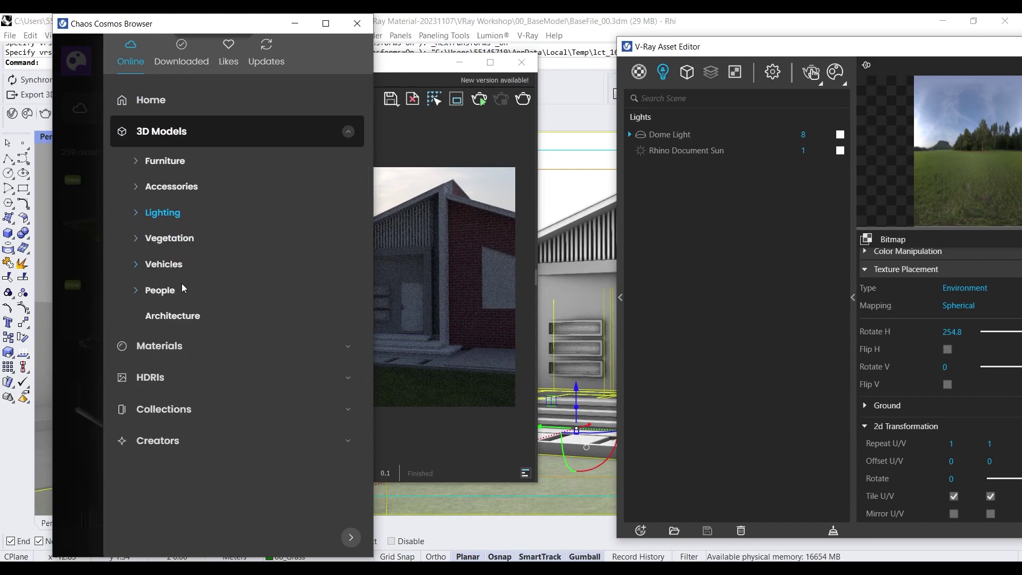
pyautogui.click(180, 240)
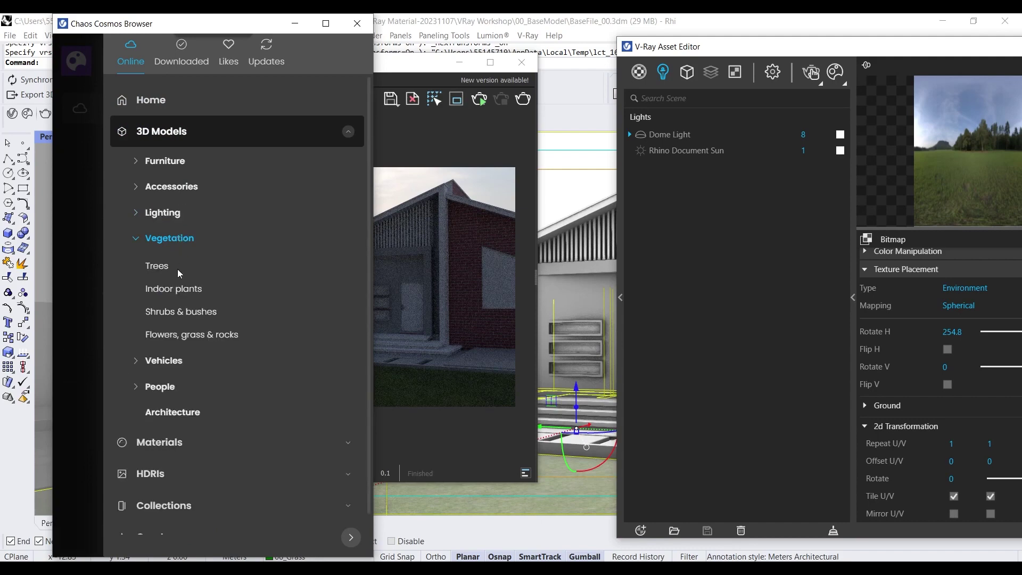
pyautogui.click(173, 269)
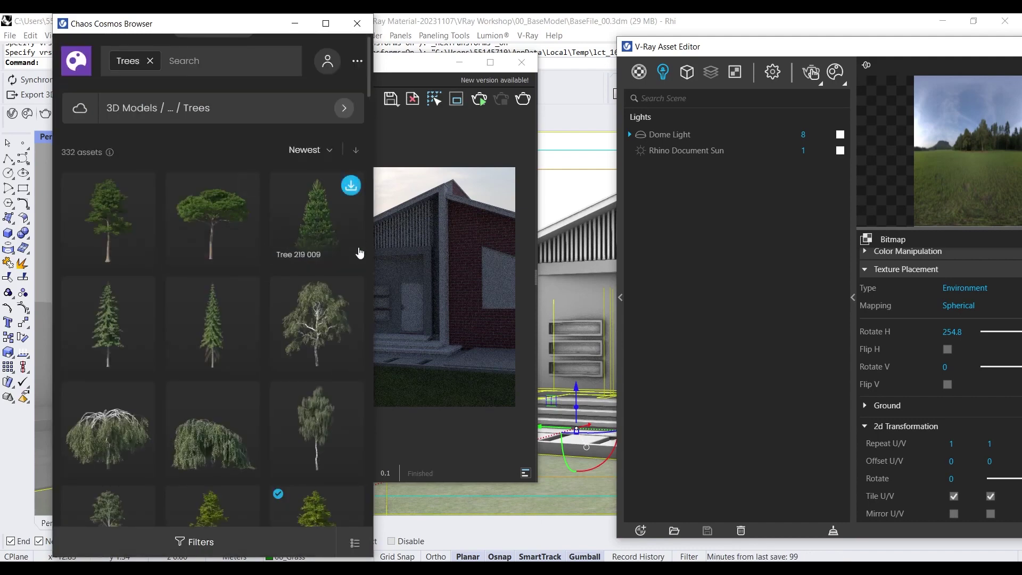
# Step: Find an already downloaded green tree in the Trees assets and import it into the scene
pyautogui.scroll(-3, 317, 281)
pyautogui.scroll(-1, 319, 282)
pyautogui.scroll(-1, 313, 327)
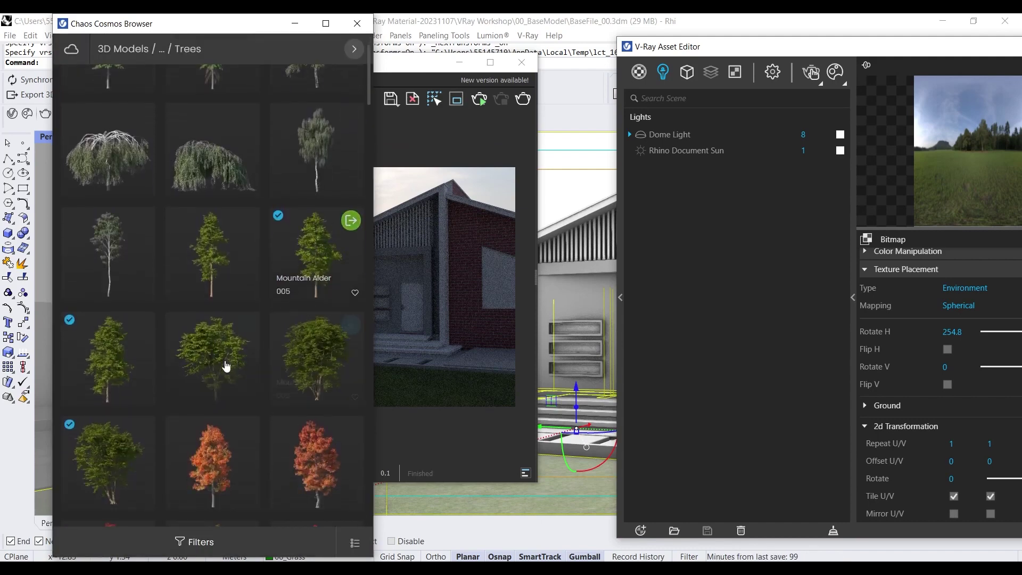
pyautogui.click(142, 326)
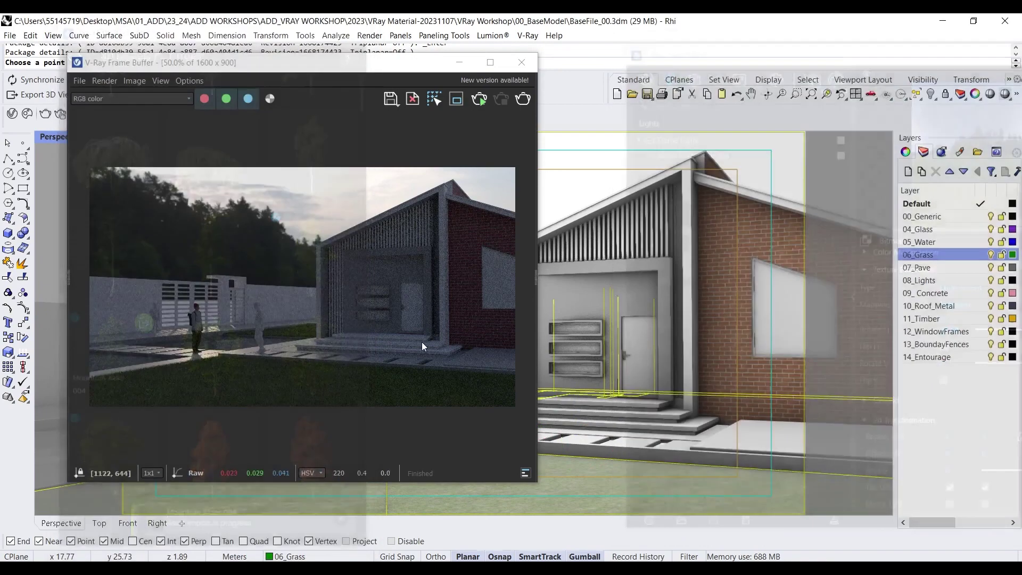
# Step: Place copies of the imported tree around the house and grass area, and end the placement
pyautogui.scroll(-7, 634, 449)
pyautogui.moveTo(650, 415); pyautogui.dragTo(634, 287, button='right')
pyautogui.click(665, 446)
pyautogui.scroll(-5, 691, 409)
pyautogui.scroll(5, 666, 389)
pyautogui.click(634, 288)
pyautogui.scroll(-8, 633, 319)
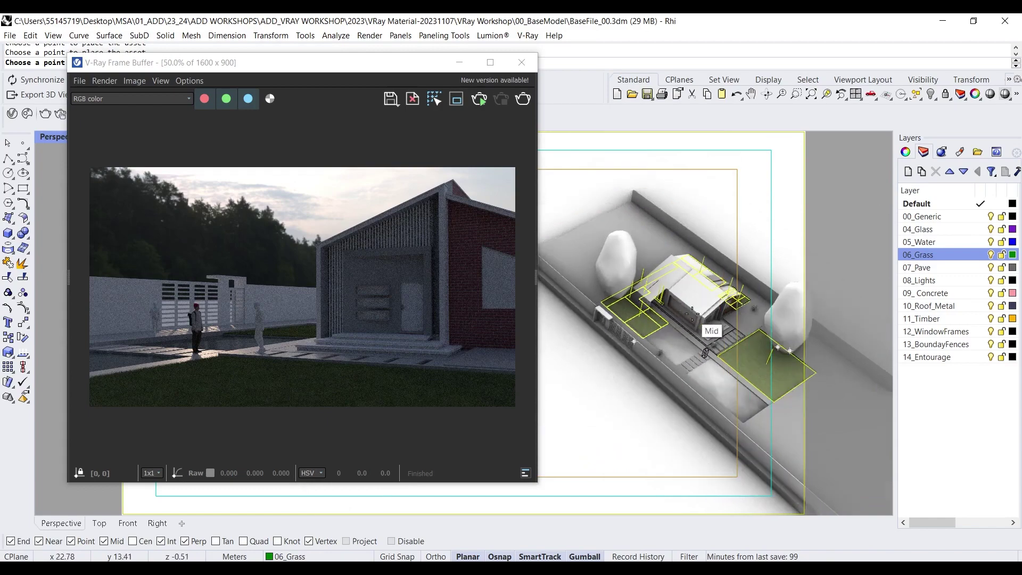
pyautogui.scroll(8, 756, 306)
pyautogui.click(756, 278)
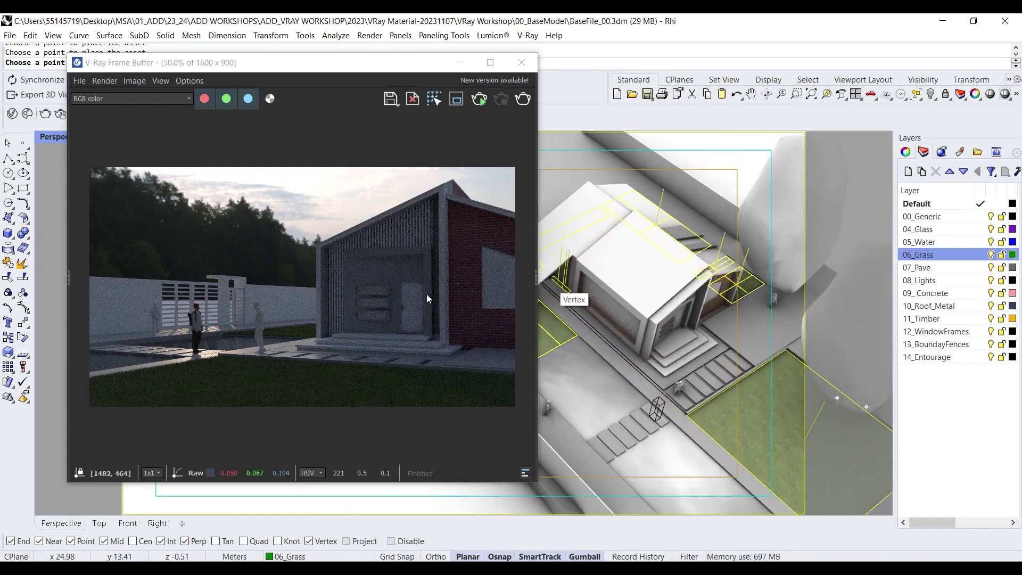
pyautogui.moveTo(420, 62); pyautogui.dragTo(509, 128)
pyautogui.press('Escape')
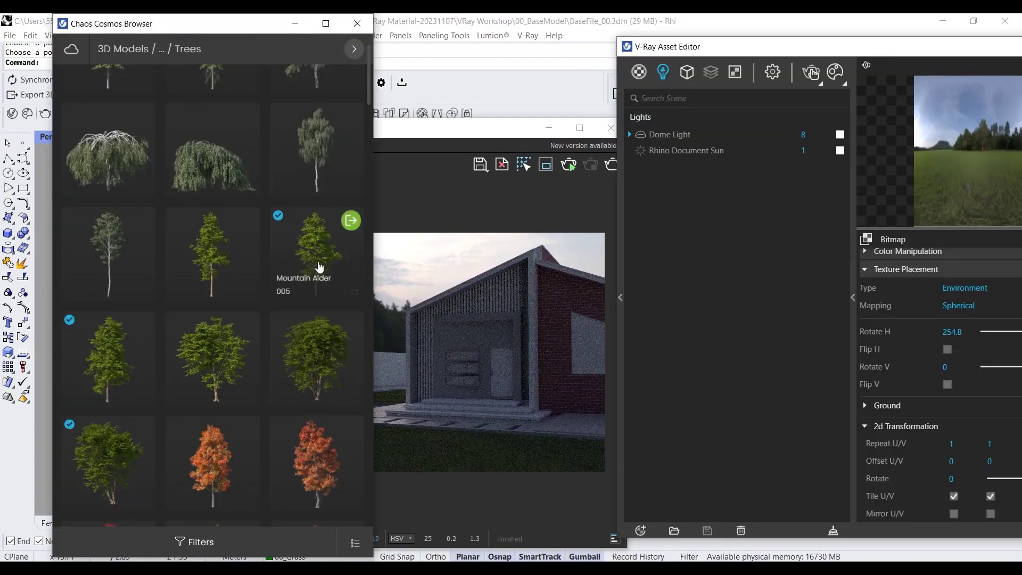
# Step: Import the downloaded Mountain Alder 001 tree from the Trees assets and place copies around the house and grass areas
pyautogui.click(143, 431)
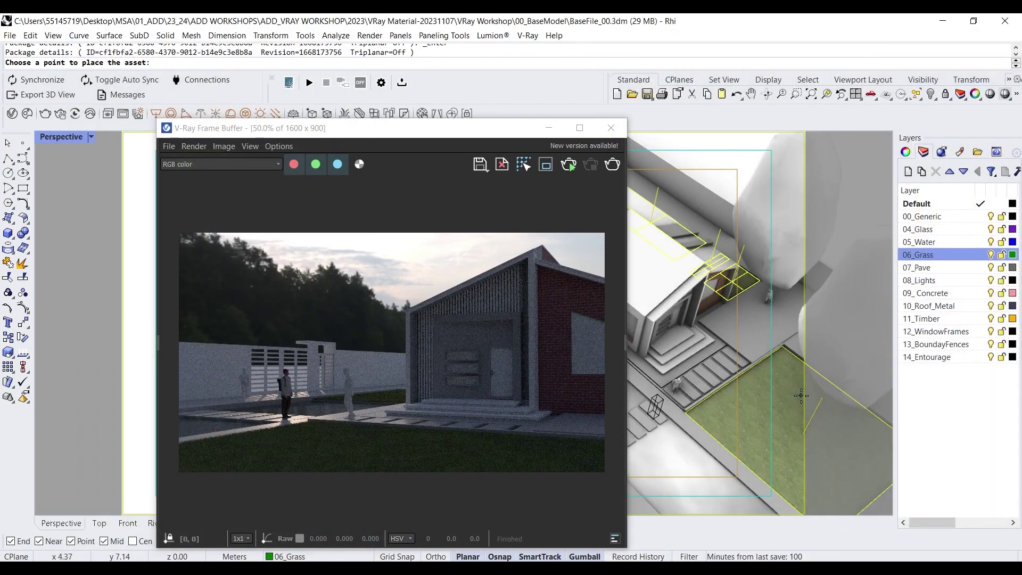
pyautogui.moveTo(761, 382); pyautogui.dragTo(701, 365, button='right')
pyautogui.scroll(-5, 734, 403)
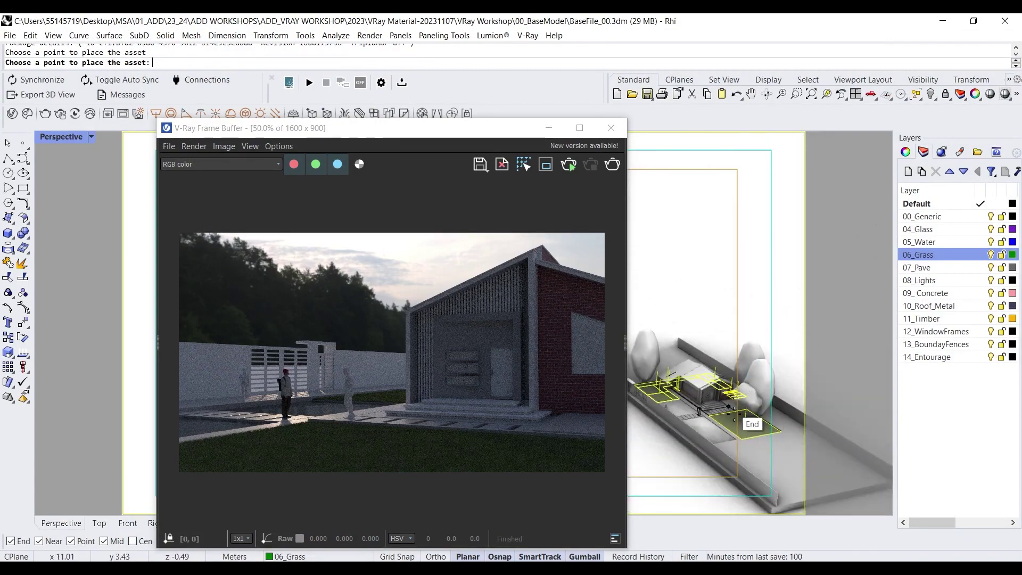
pyautogui.scroll(5, 760, 425)
pyautogui.click(762, 426)
pyautogui.scroll(-5, 727, 393)
pyautogui.scroll(3, 726, 390)
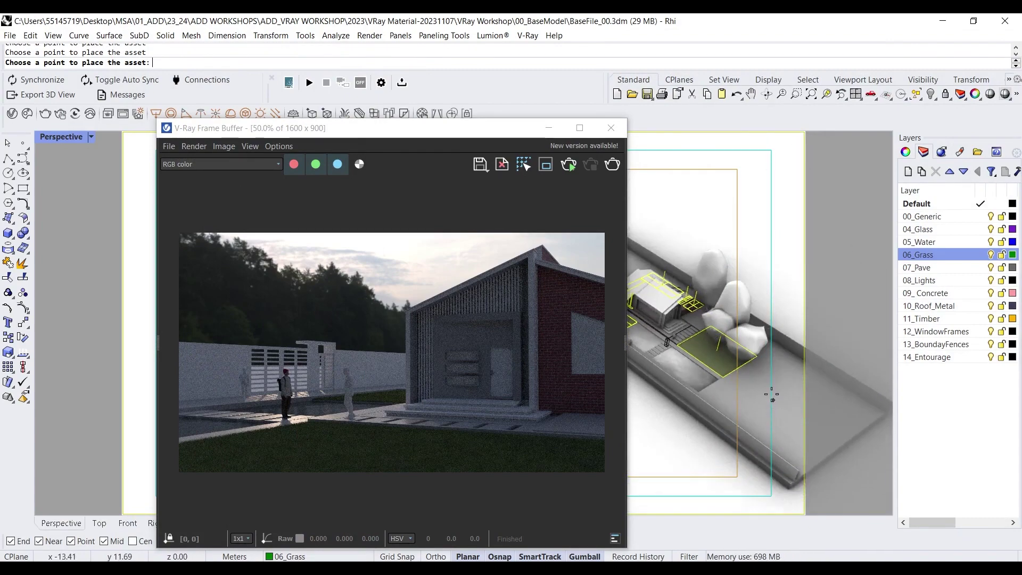
pyautogui.scroll(-5, 733, 377)
pyautogui.scroll(6, 719, 384)
pyautogui.click(719, 393)
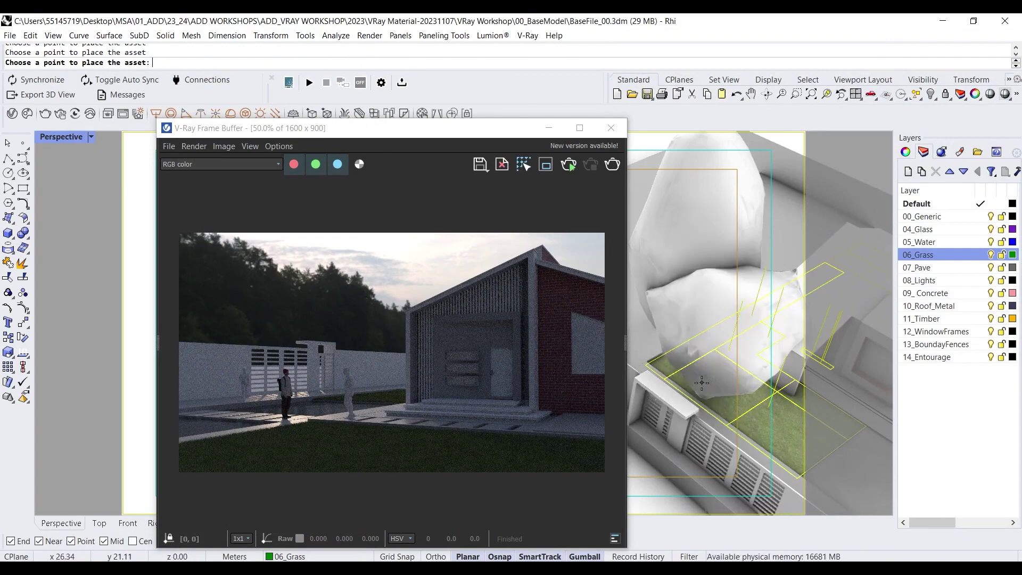
pyautogui.scroll(-6, 644, 357)
pyautogui.scroll(-4, 620, 331)
pyautogui.scroll(-3, 664, 335)
pyautogui.scroll(-3, 692, 346)
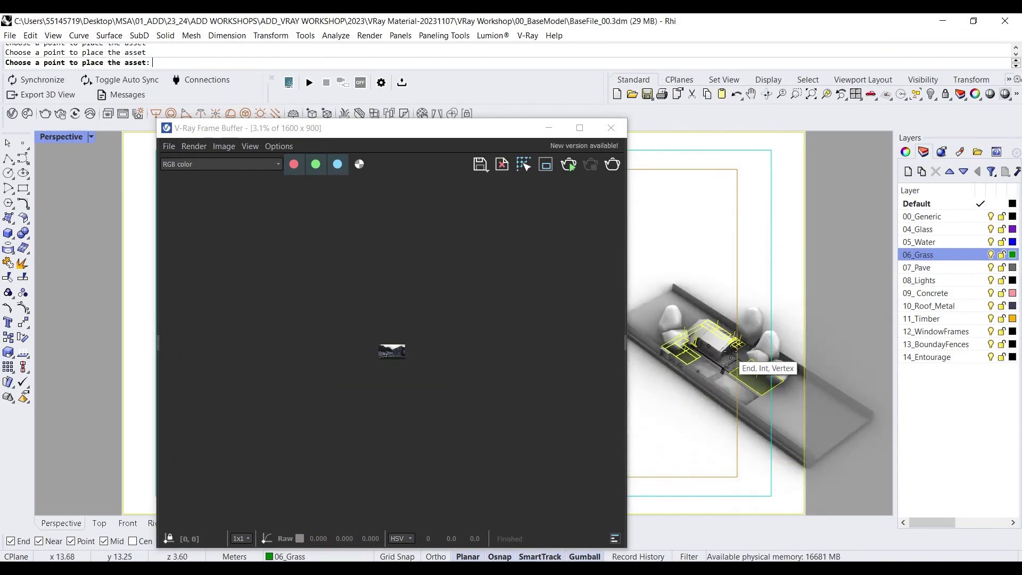
pyautogui.scroll(8, 766, 346)
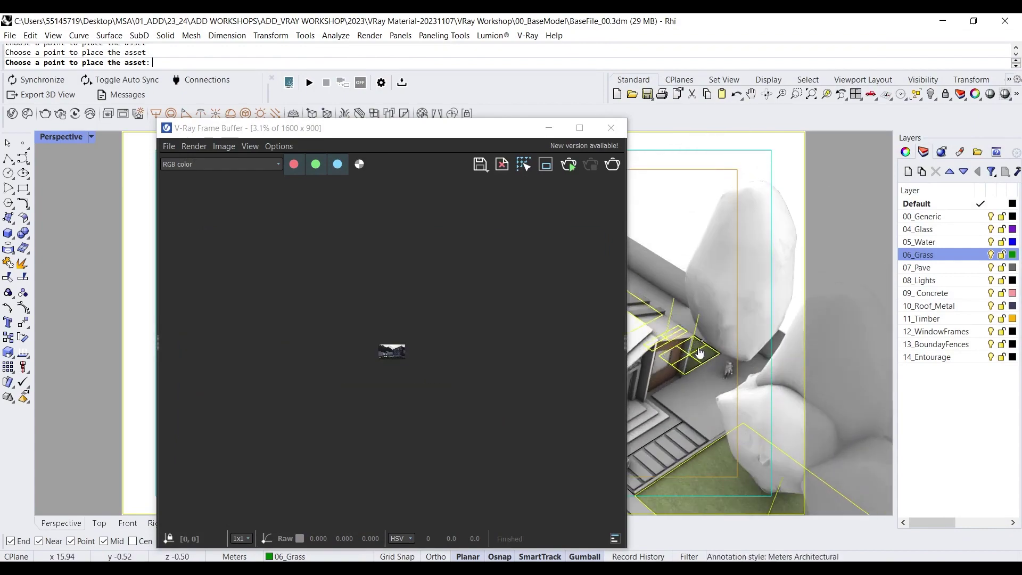
pyautogui.scroll(6, 687, 353)
pyautogui.scroll(-3, 607, 312)
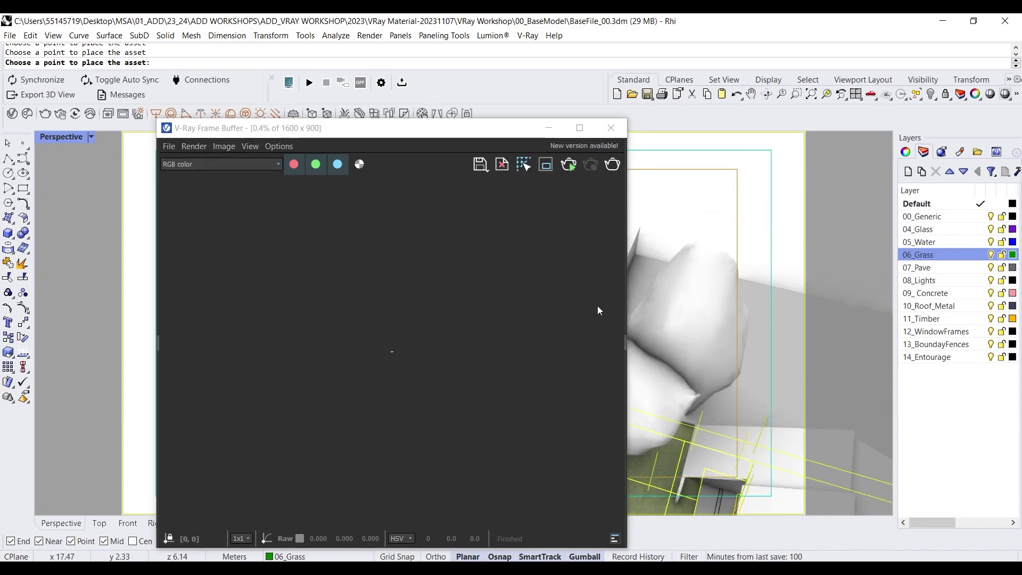
pyautogui.scroll(-6, 669, 336)
pyautogui.scroll(3, 755, 393)
pyautogui.scroll(-2, 754, 392)
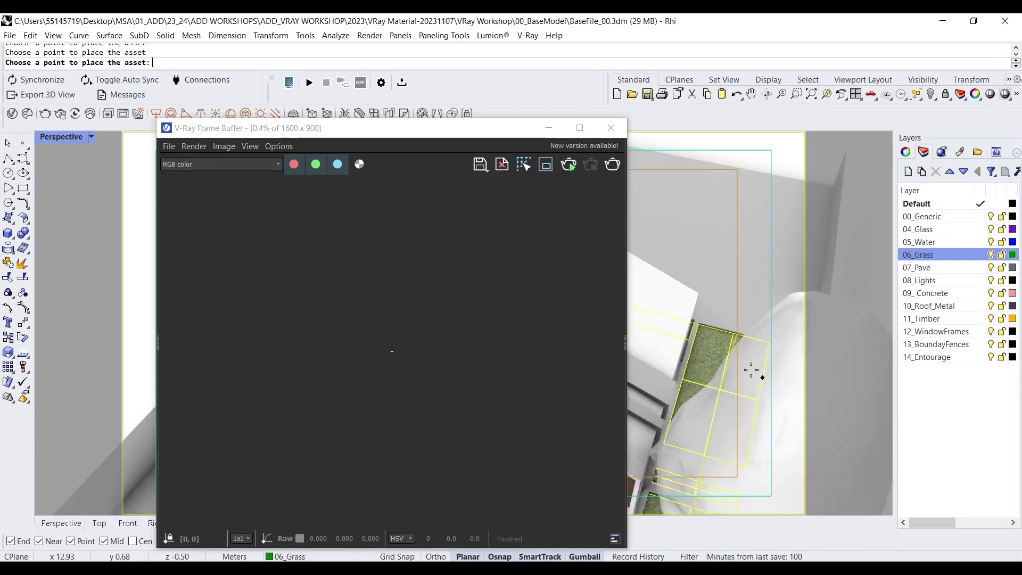
pyautogui.scroll(-3, 737, 353)
pyautogui.scroll(-5, 729, 341)
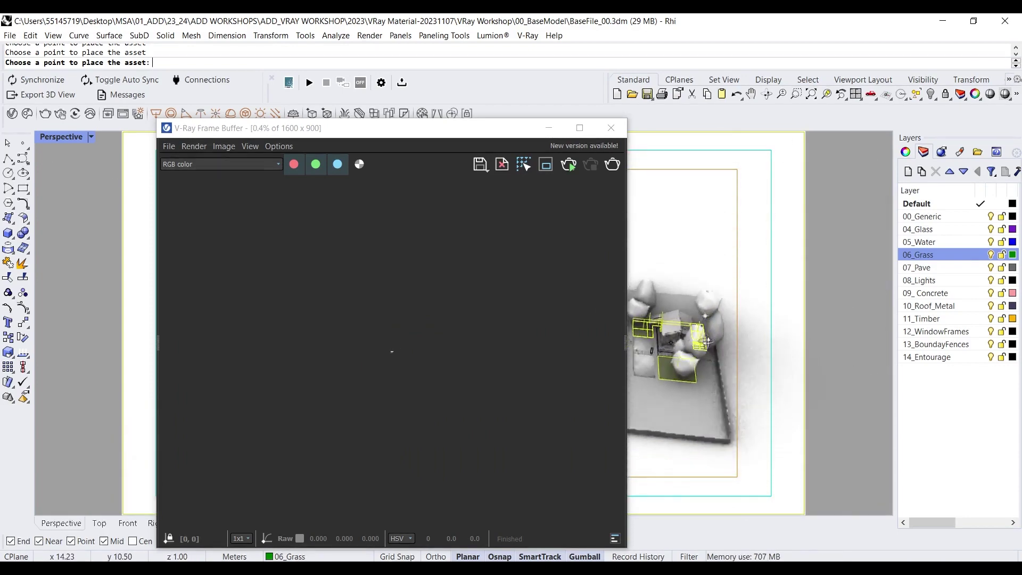
# Step: End the tree placement and delete the misplaced Mountain Alder 001 copy behind the house
pyautogui.hotkey('ctrl', 'z')
pyautogui.scroll(4, 712, 344)
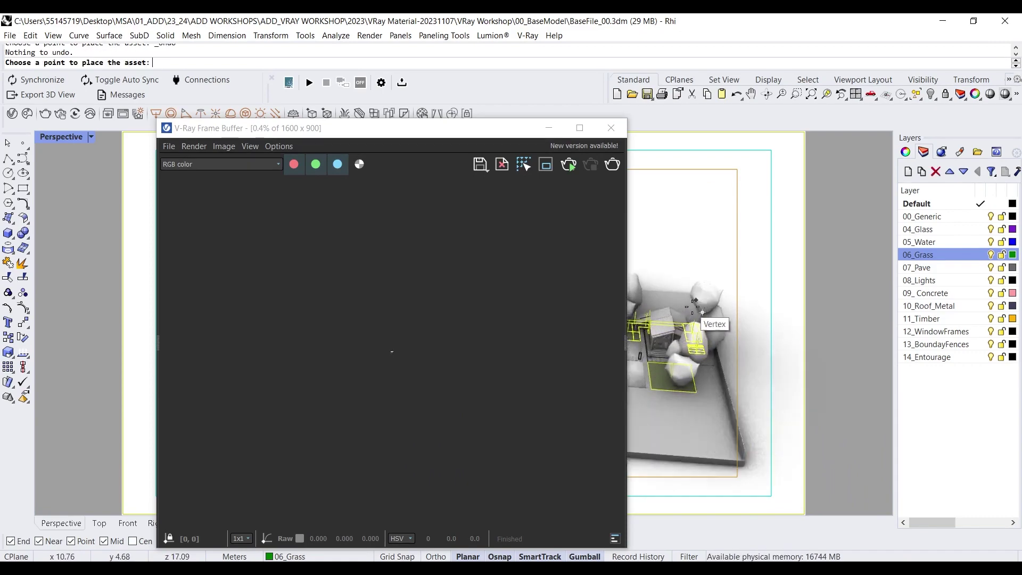
pyautogui.press('Escape')
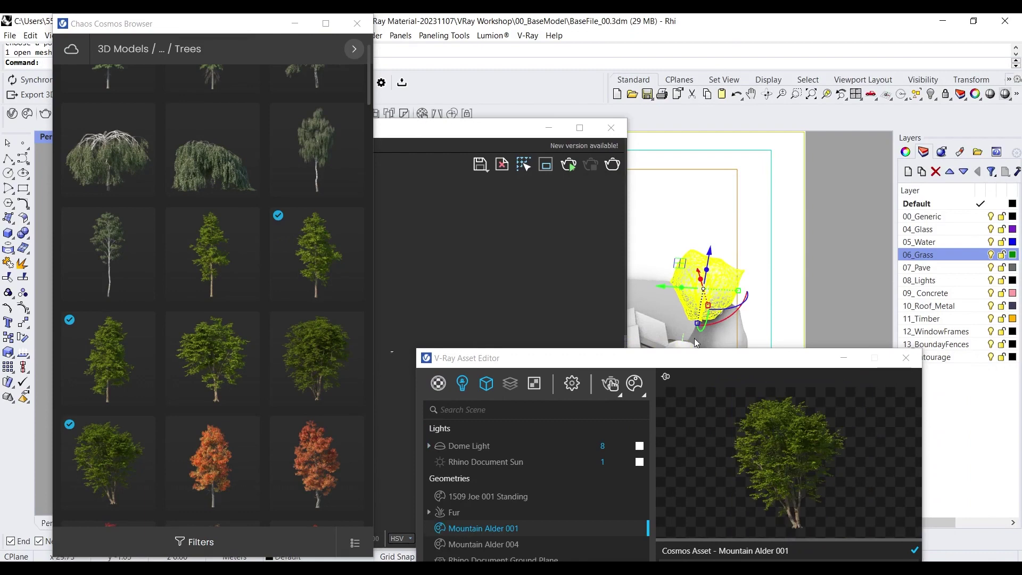
pyautogui.press('Delete')
# Step: Start interactive rendering of the scene with the added trees and enlarge the rendered image
pyautogui.moveTo(623, 360); pyautogui.dragTo(824, 71)
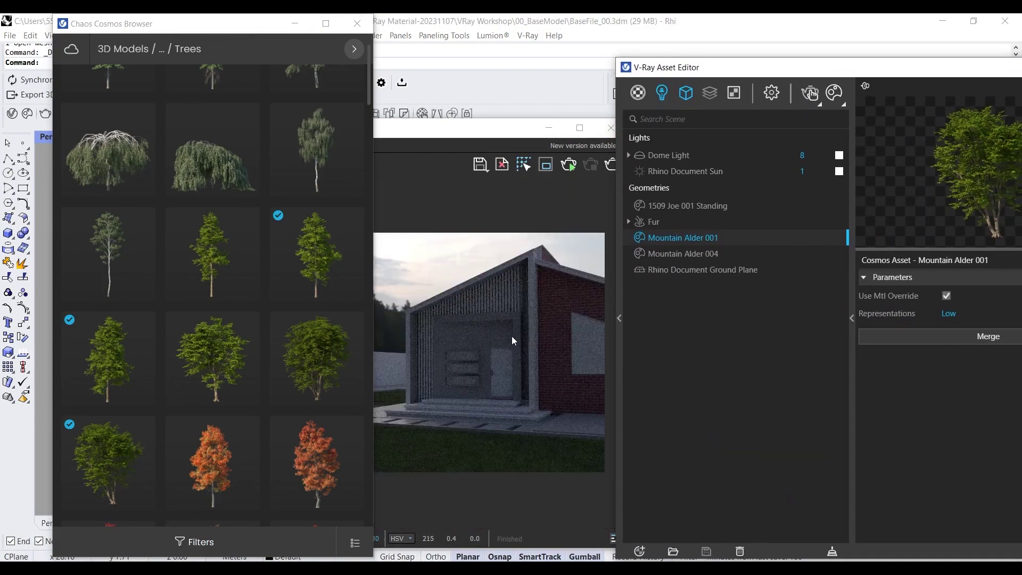
pyautogui.scroll(-2, 512, 341)
pyautogui.click(569, 165)
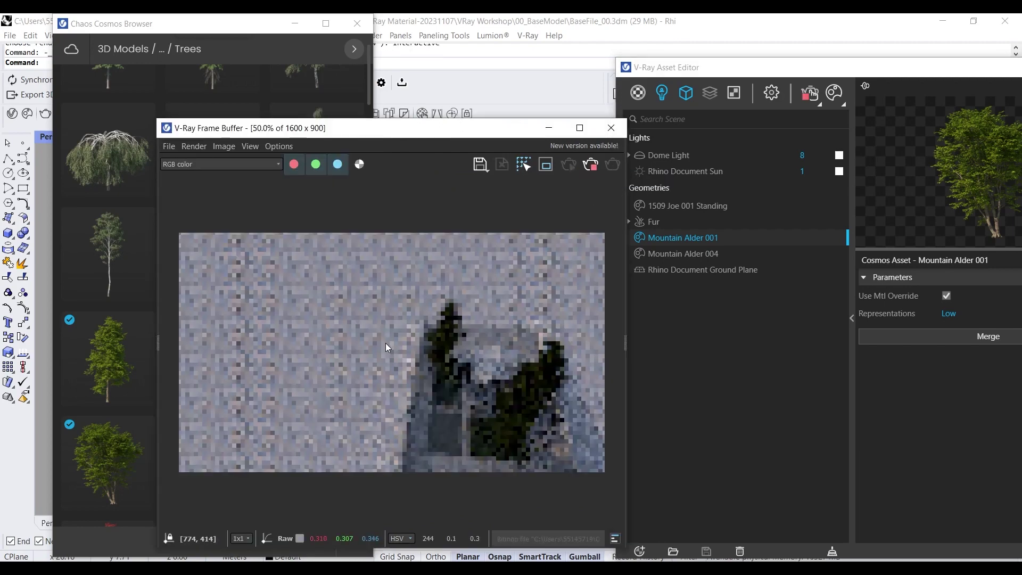
pyautogui.scroll(2, 477, 387)
pyautogui.scroll(1, 476, 387)
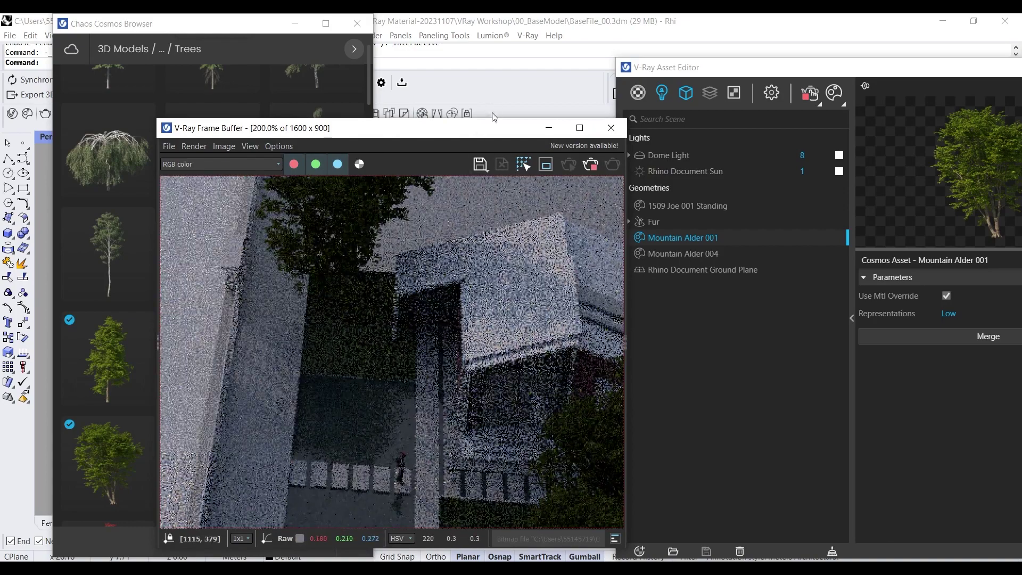
# Step: Arrange the render and asset windows beside the model and frame a low, eye-level perspective of the house and trees
pyautogui.moveTo(491, 129); pyautogui.dragTo(375, 111)
pyautogui.moveTo(660, 59); pyautogui.dragTo(804, 73)
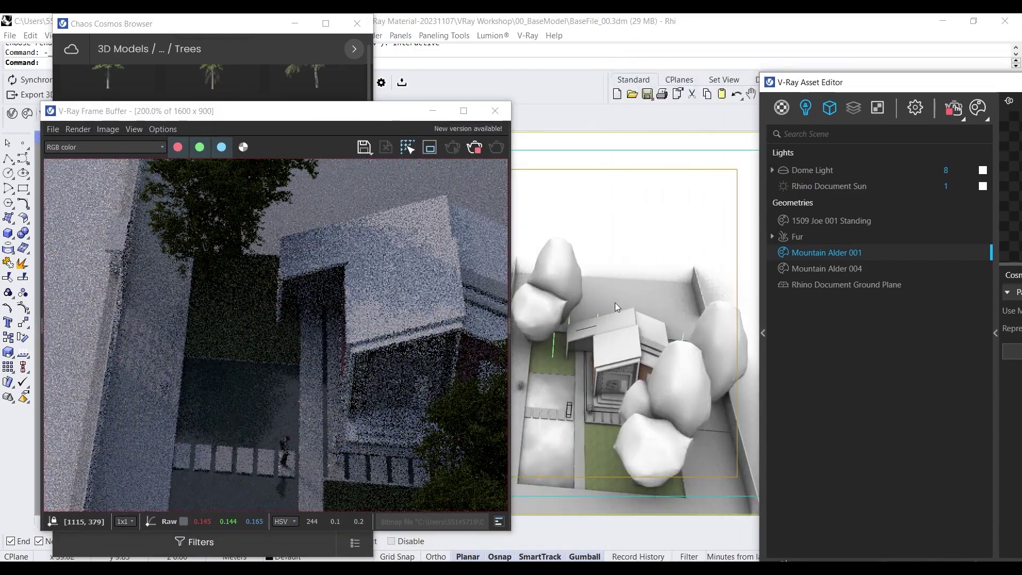
pyautogui.moveTo(615, 302); pyautogui.dragTo(679, 294, button='right')
pyautogui.scroll(-3, 411, 305)
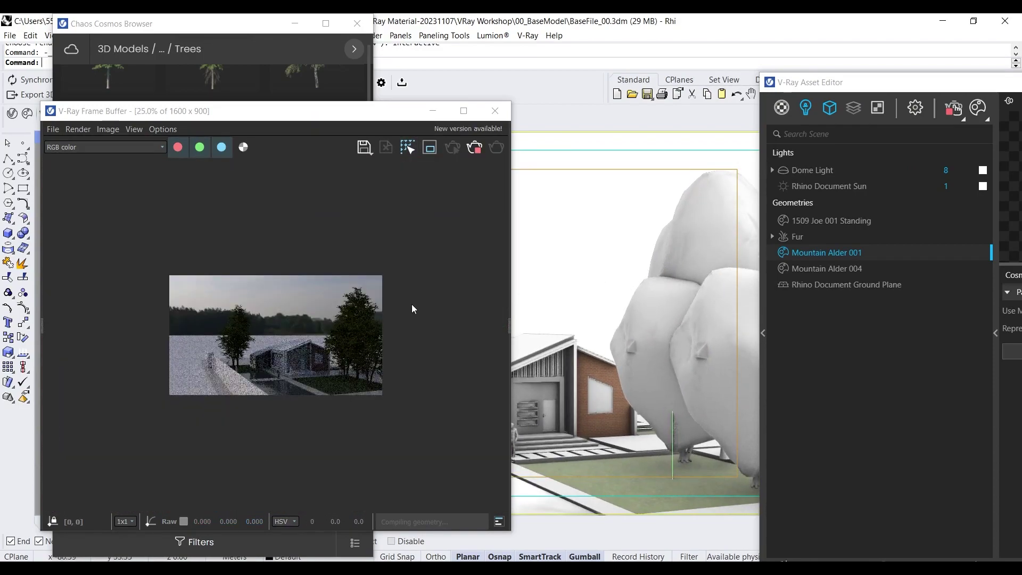
pyautogui.scroll(1, 269, 359)
pyautogui.keyDown('shift'); pyautogui.moveTo(530, 391); pyautogui.dragTo(548, 374, button='right'); pyautogui.keyUp('shift')
pyautogui.scroll(3, 551, 360)
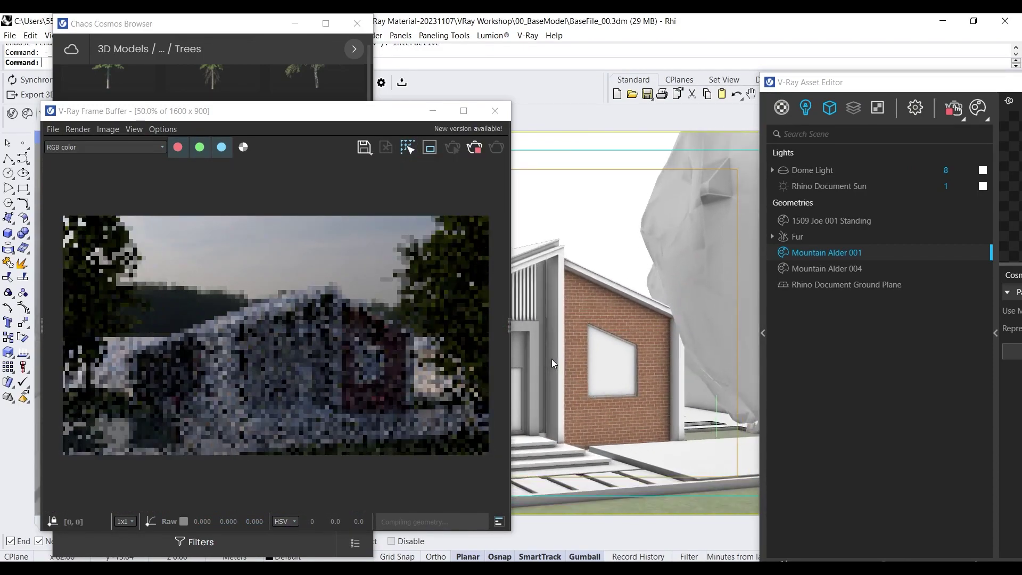
pyautogui.moveTo(531, 302); pyautogui.dragTo(566, 297, button='right')
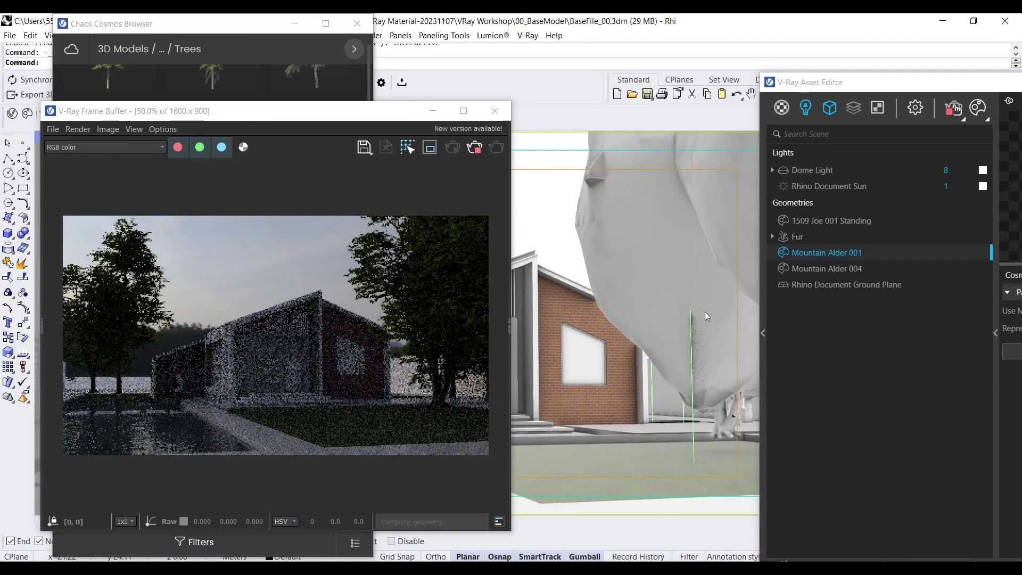
# Step: Set the Perspective viewport's camera lens length to 35 in the view properties
pyautogui.moveTo(809, 90); pyautogui.dragTo(577, 220)
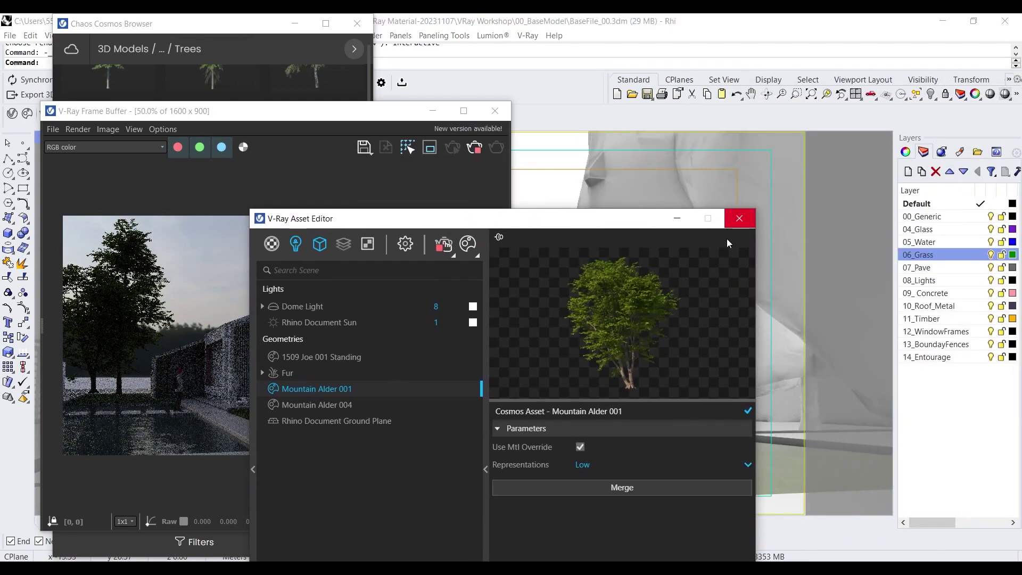
pyautogui.click(905, 153)
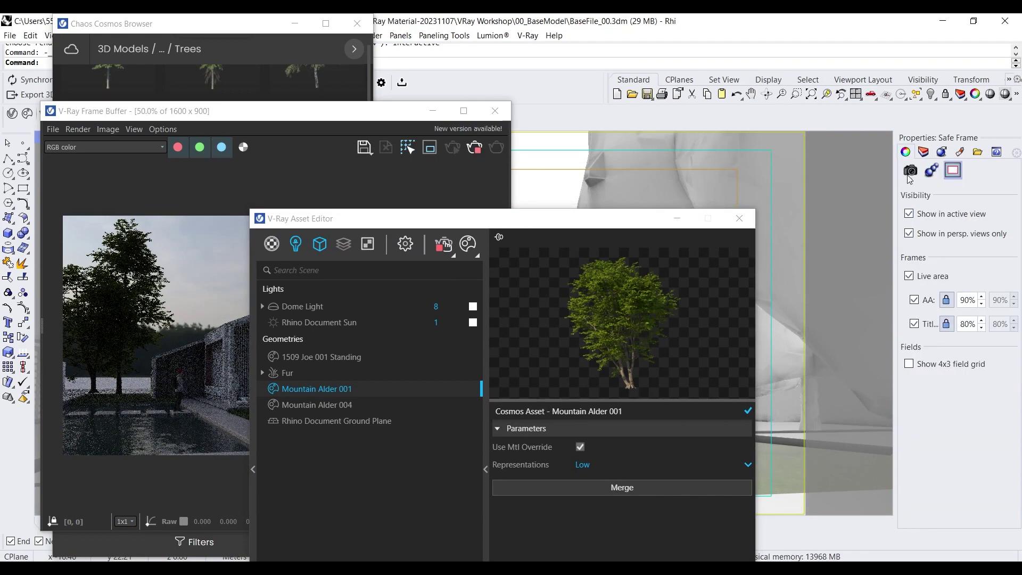
pyautogui.click(910, 171)
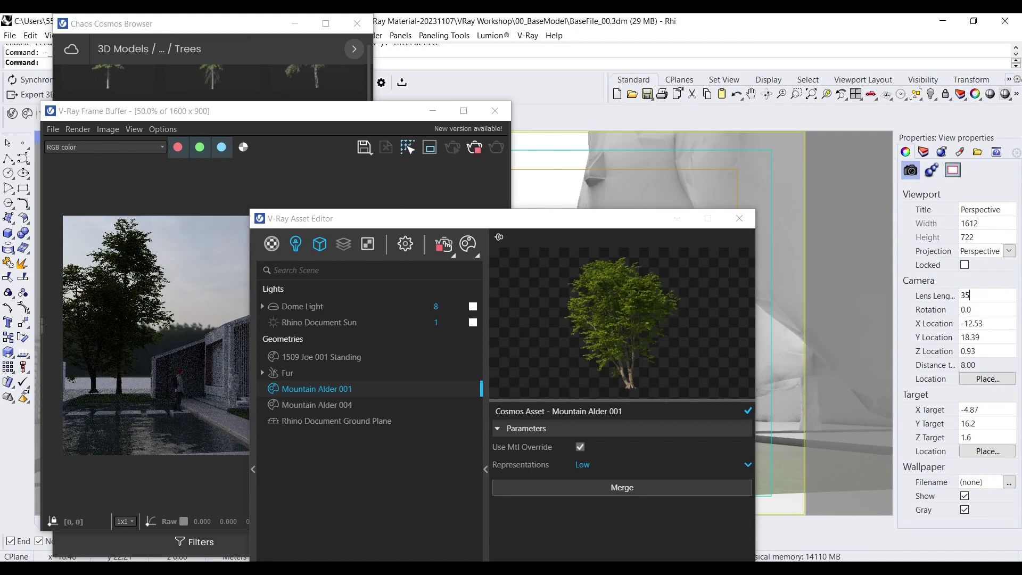
# Step: Reframe the perspective with the 35 mm lens so the house sits between the trees, with water and lawn in front
pyautogui.moveTo(647, 223); pyautogui.dragTo(823, 442)
pyautogui.scroll(11, 535, 378)
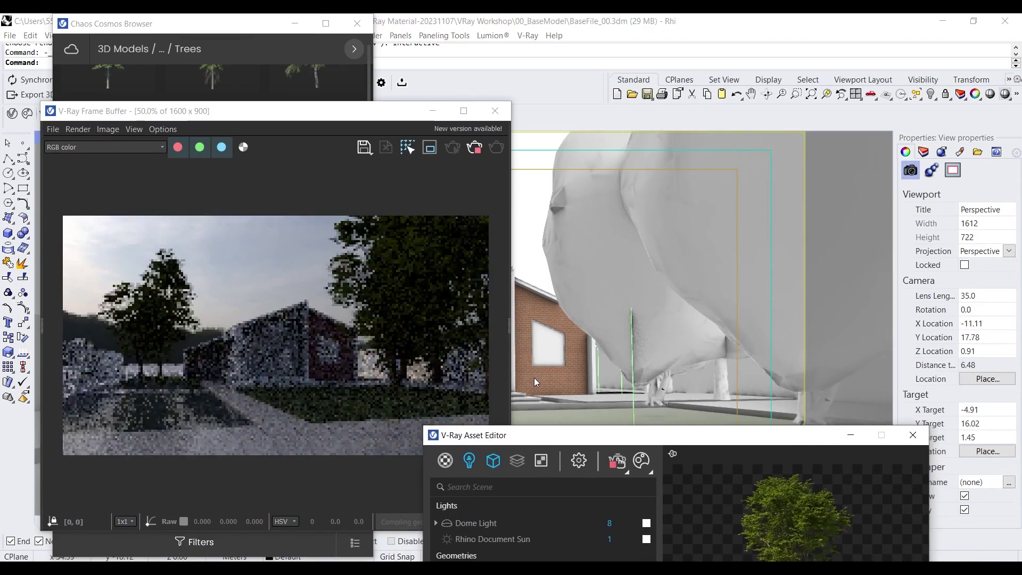
pyautogui.moveTo(557, 378); pyautogui.dragTo(583, 368, button='right')
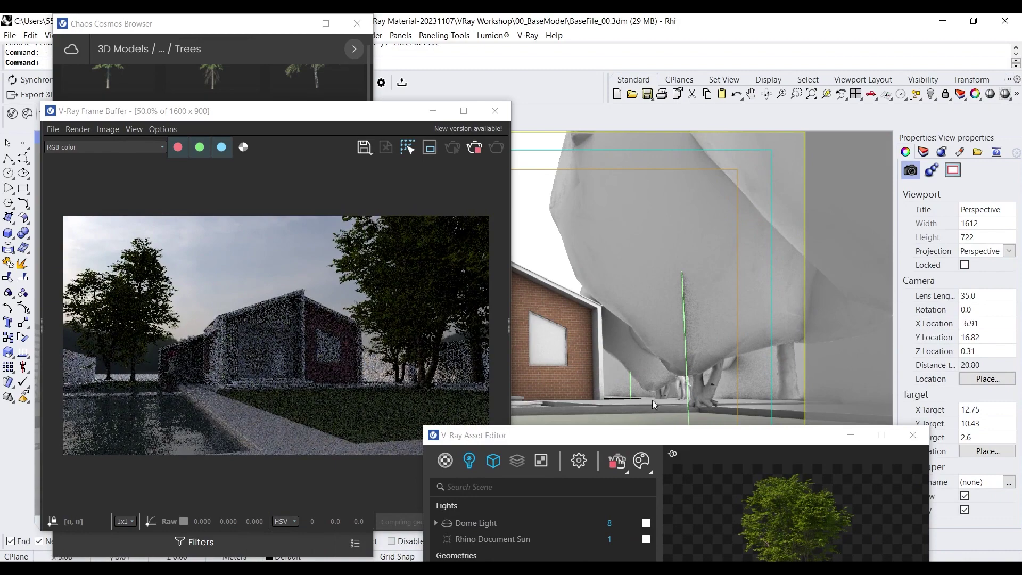
# Step: Add Named Views to the displayed Rhino side panels
pyautogui.moveTo(660, 436); pyautogui.dragTo(432, 361)
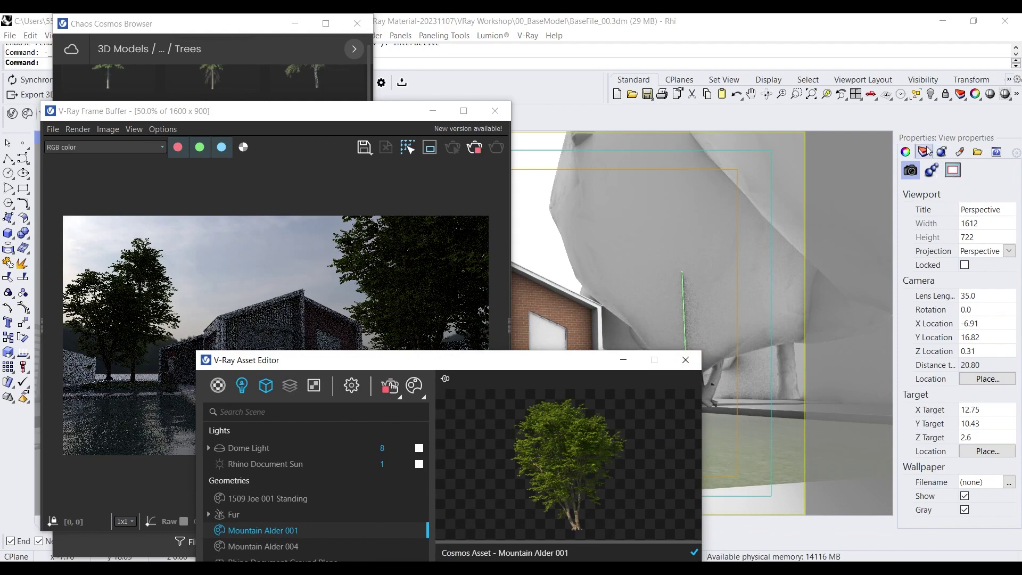
pyautogui.click(1015, 155)
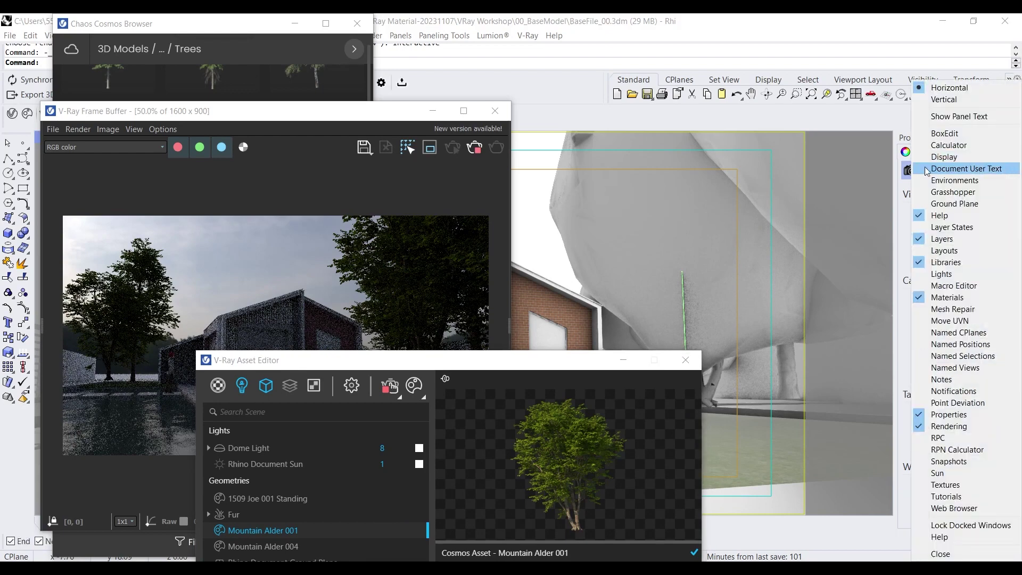
pyautogui.click(900, 132)
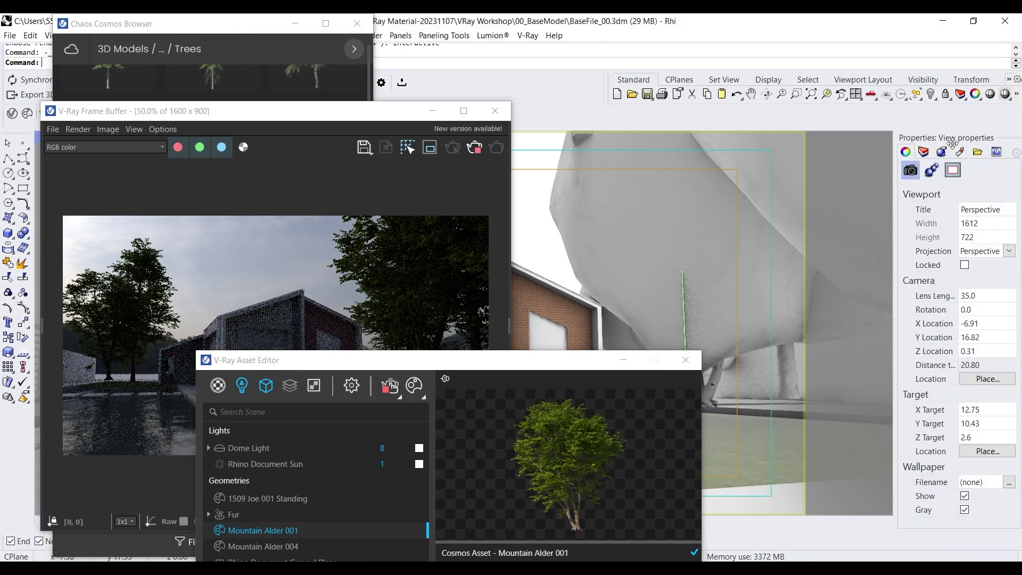
pyautogui.click(1016, 154)
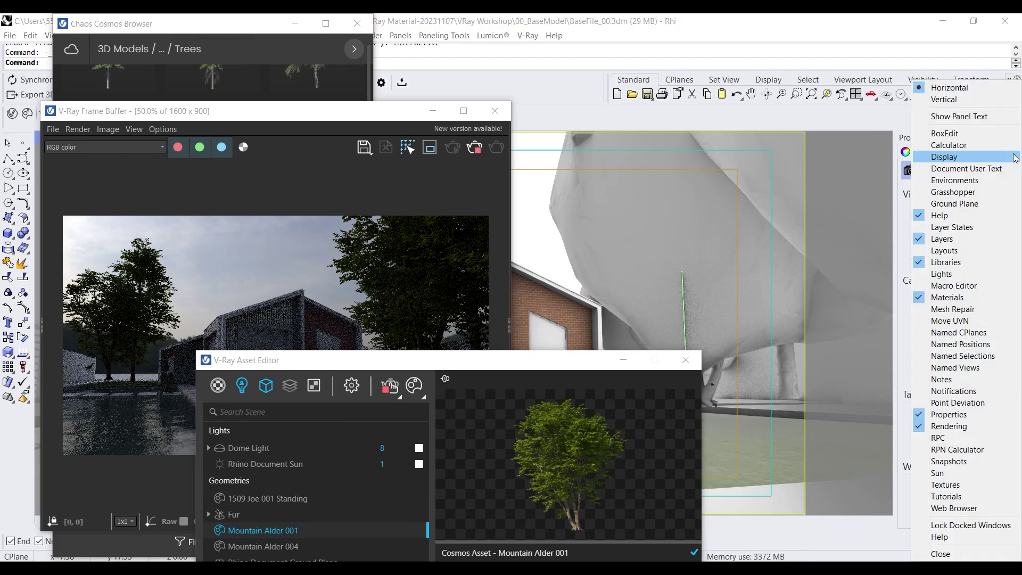
pyautogui.click(945, 368)
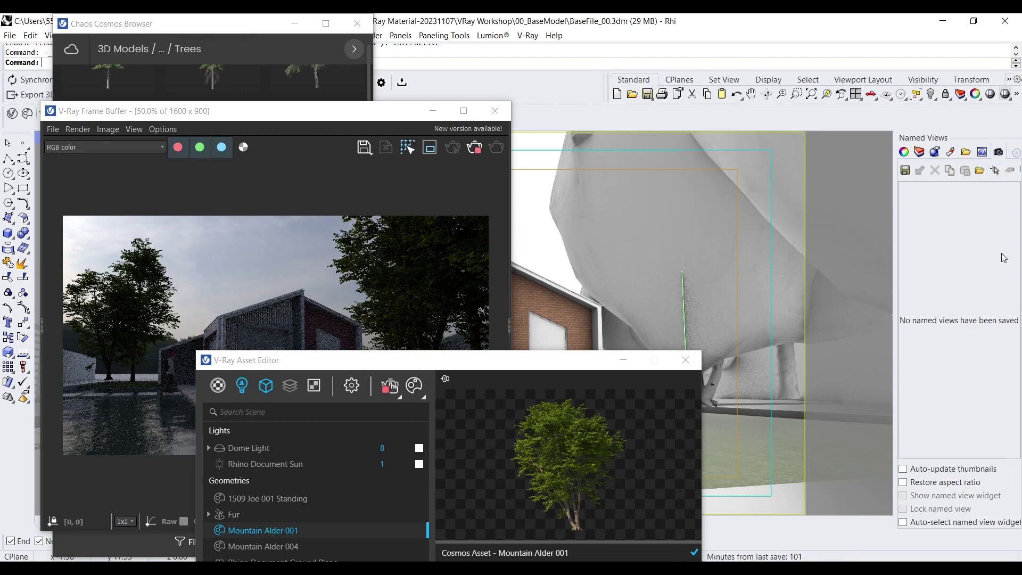
# Step: Save the current viewport as a named view called View_Render_01
pyautogui.click(905, 170)
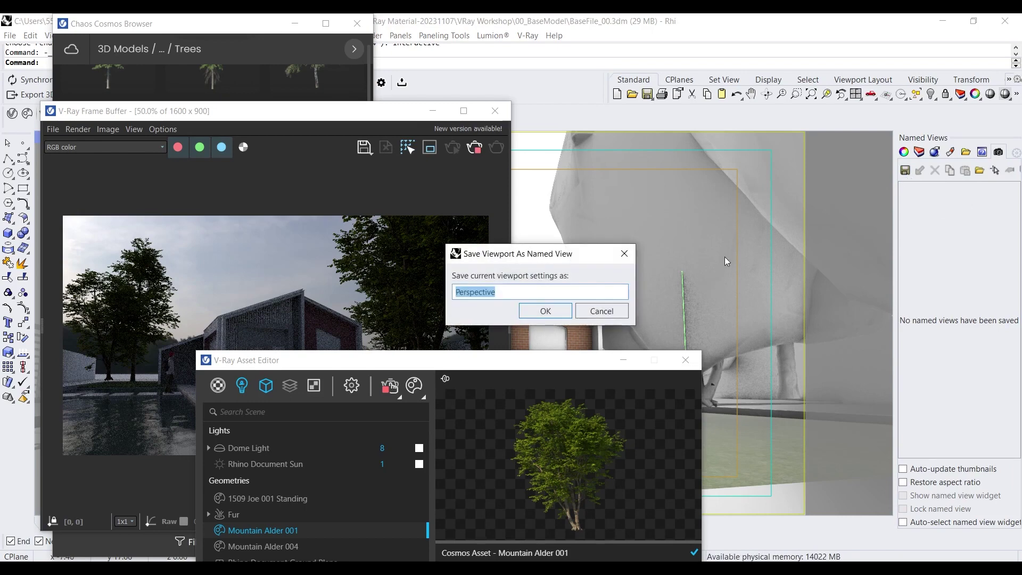
pyautogui.write('View_Render_01')
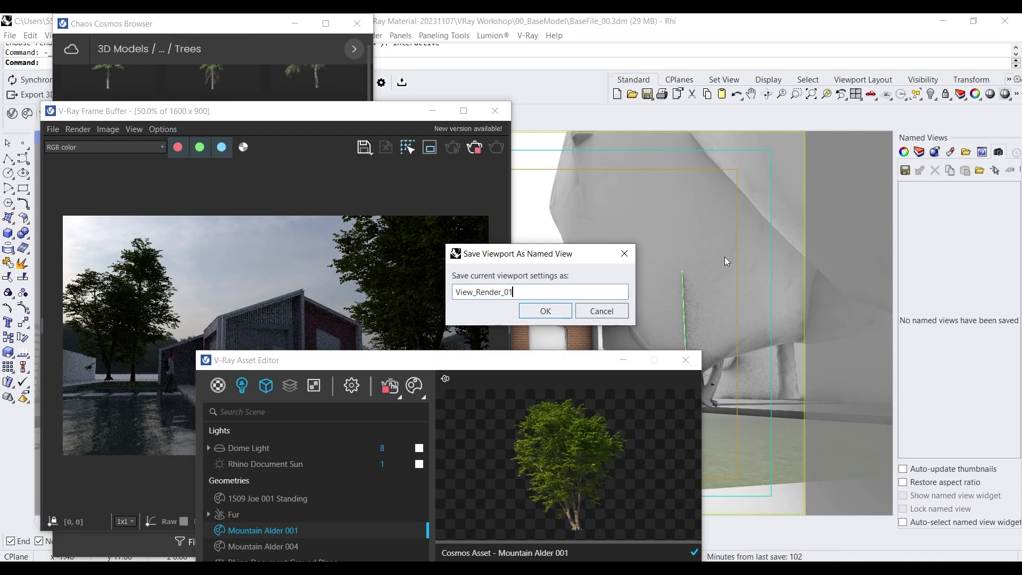
pyautogui.press('Return')
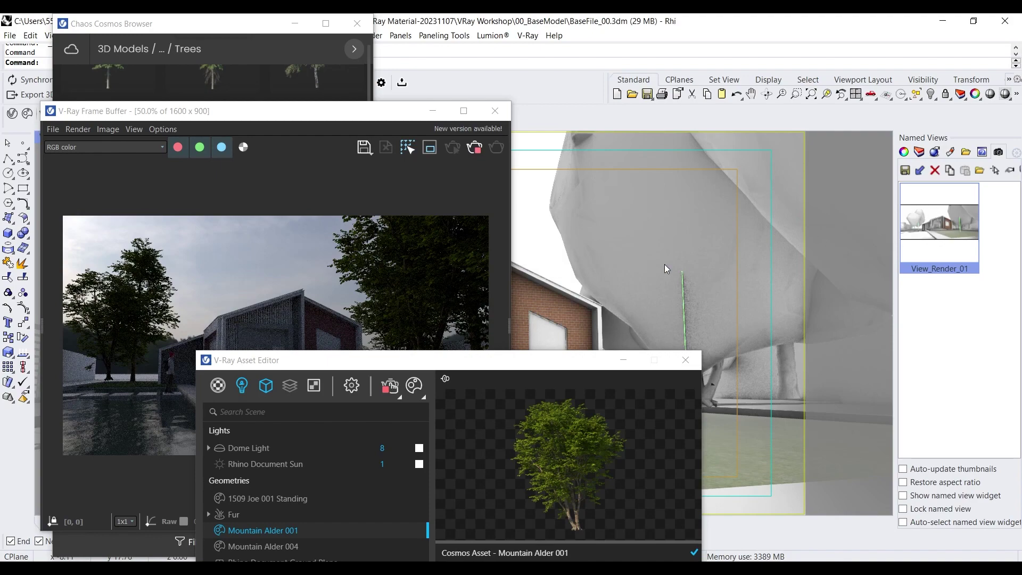
# Step: Orbit away from the saved camera, restore the View_Render_01 view, and uncover its interactive render
pyautogui.moveTo(664, 264); pyautogui.dragTo(726, 318, button='right')
pyautogui.scroll(-3, 721, 243)
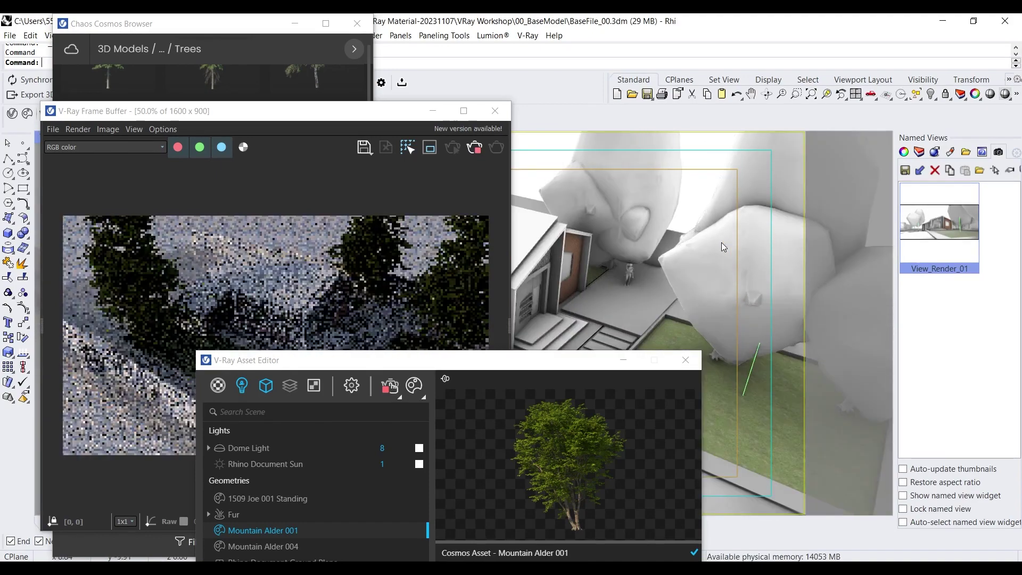
pyautogui.moveTo(722, 246); pyautogui.dragTo(585, 254, button='right')
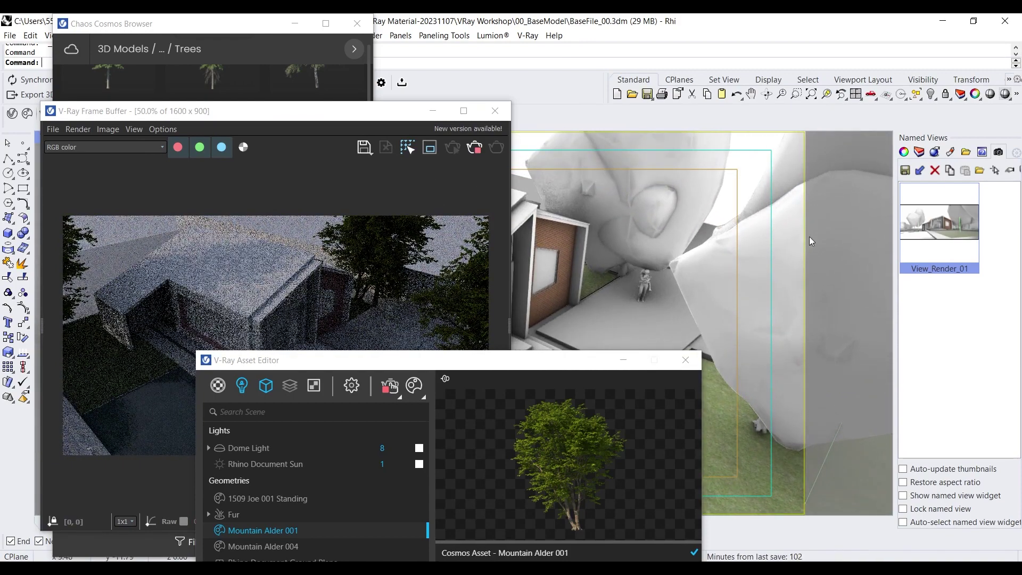
pyautogui.doubleClick(943, 221)
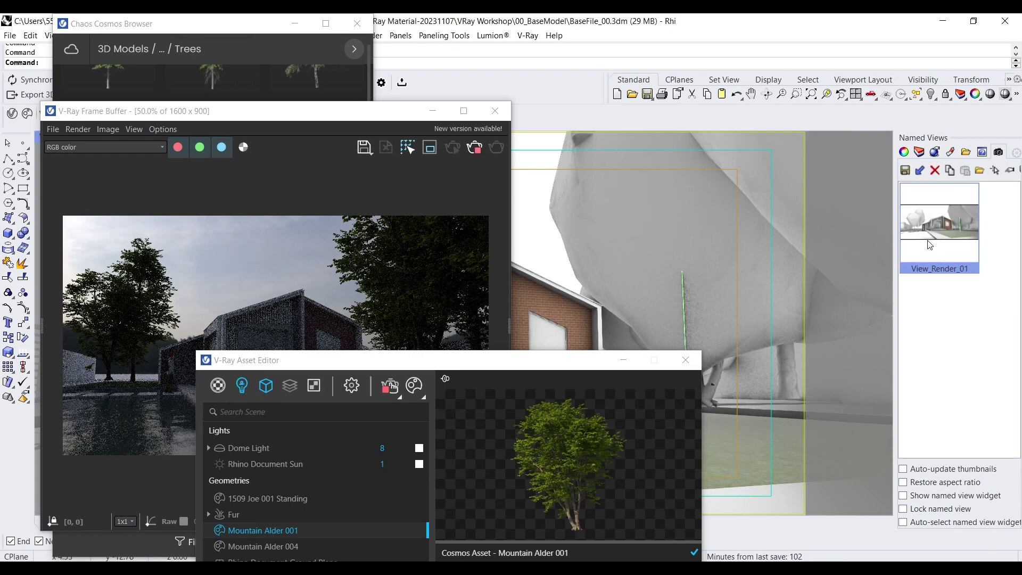
pyautogui.moveTo(519, 354); pyautogui.dragTo(841, 73)
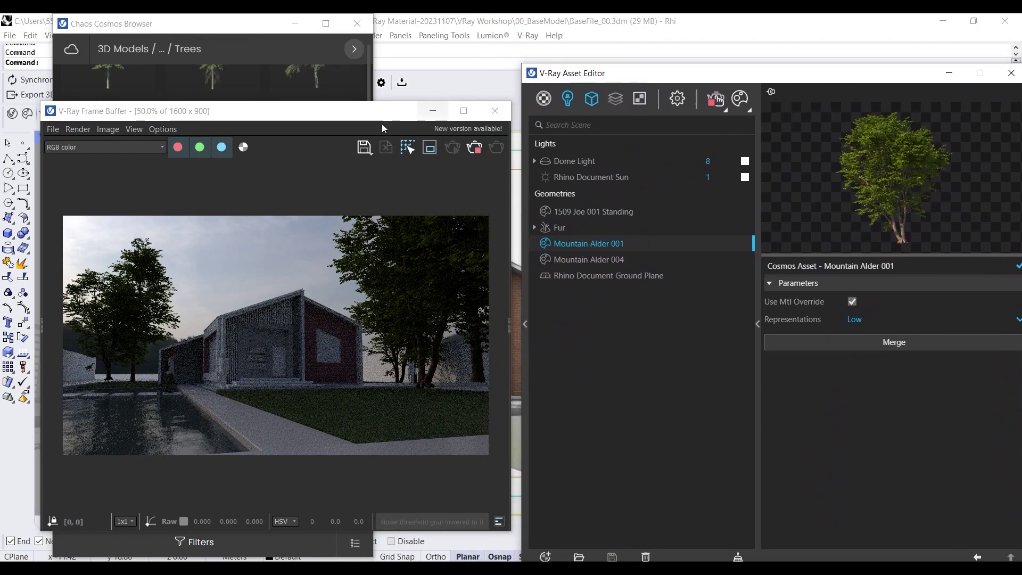
# Step: Clear the Trees filter in the Chaos Cosmos library and show the Lighting category of 3D models
pyautogui.moveTo(338, 110); pyautogui.dragTo(780, 73)
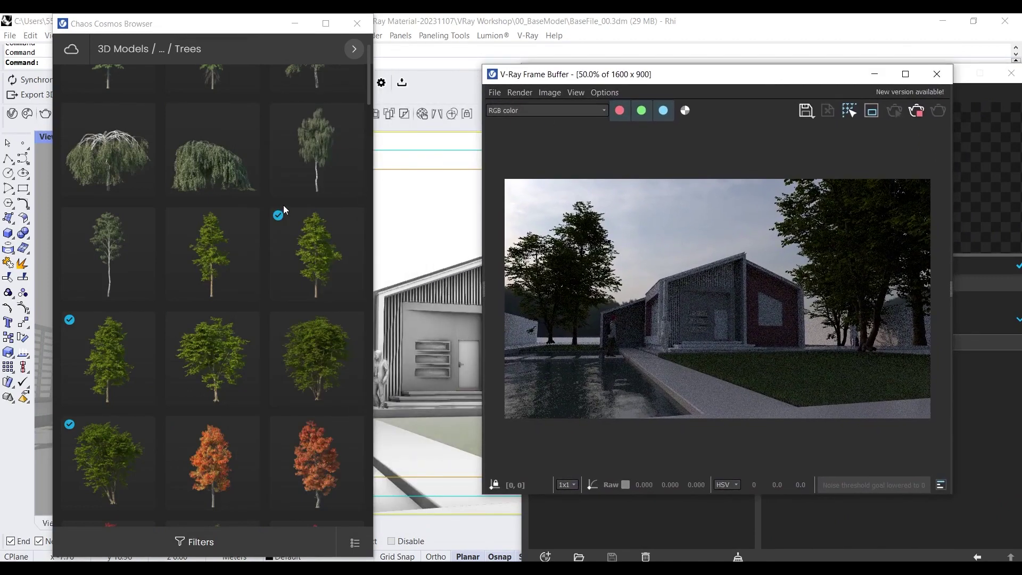
pyautogui.scroll(3, 284, 208)
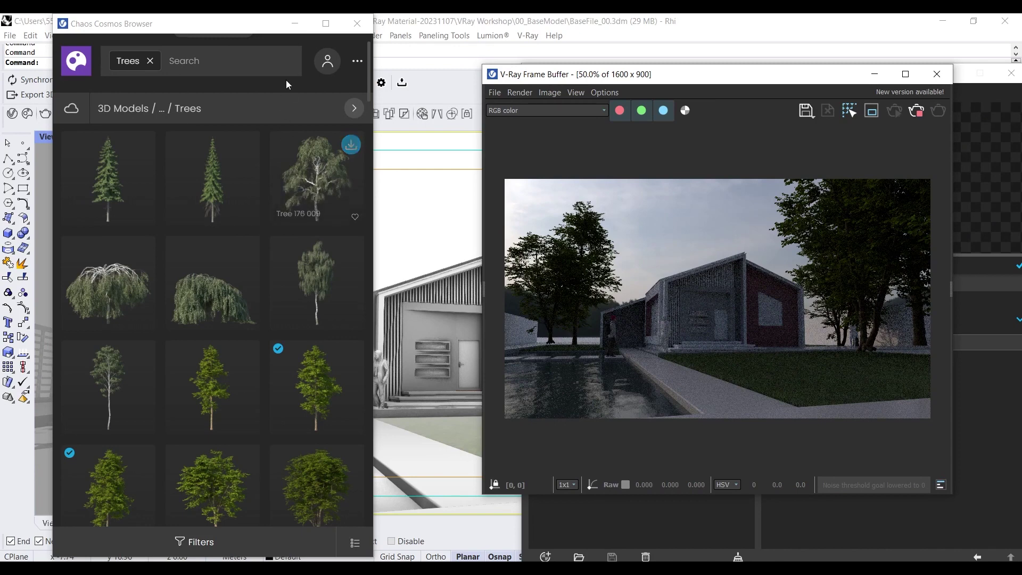
pyautogui.click(150, 61)
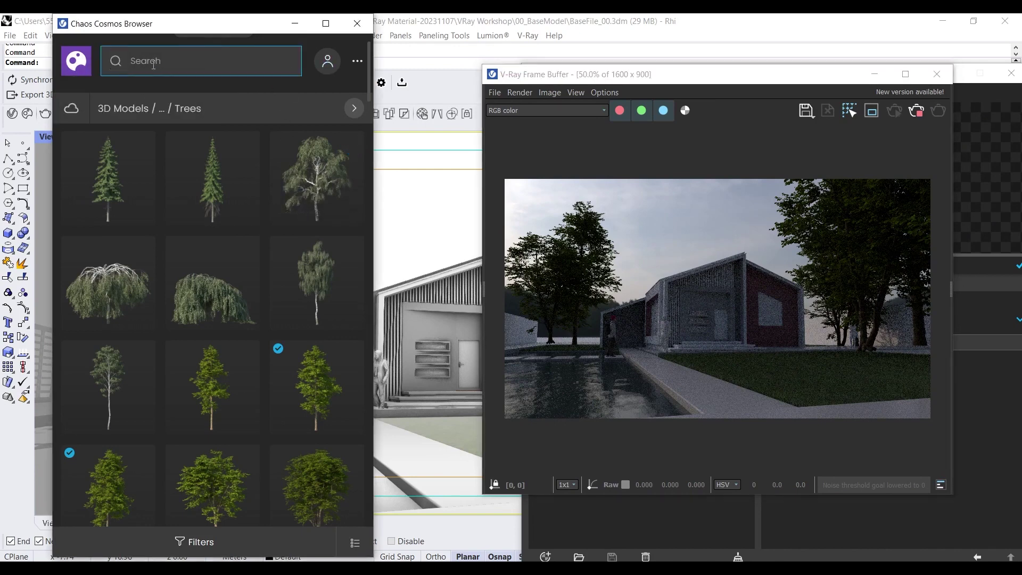
pyautogui.click(129, 118)
pyautogui.click(169, 215)
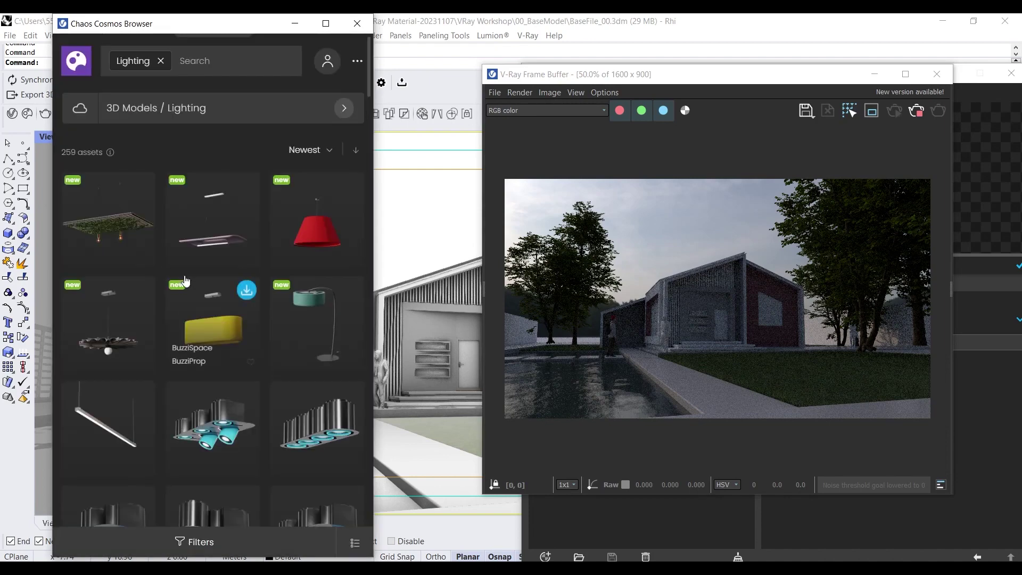
# Step: Look through the Chaos Cosmos lighting models for a lamp suited to the exterior scene
pyautogui.scroll(-15, 299, 362)
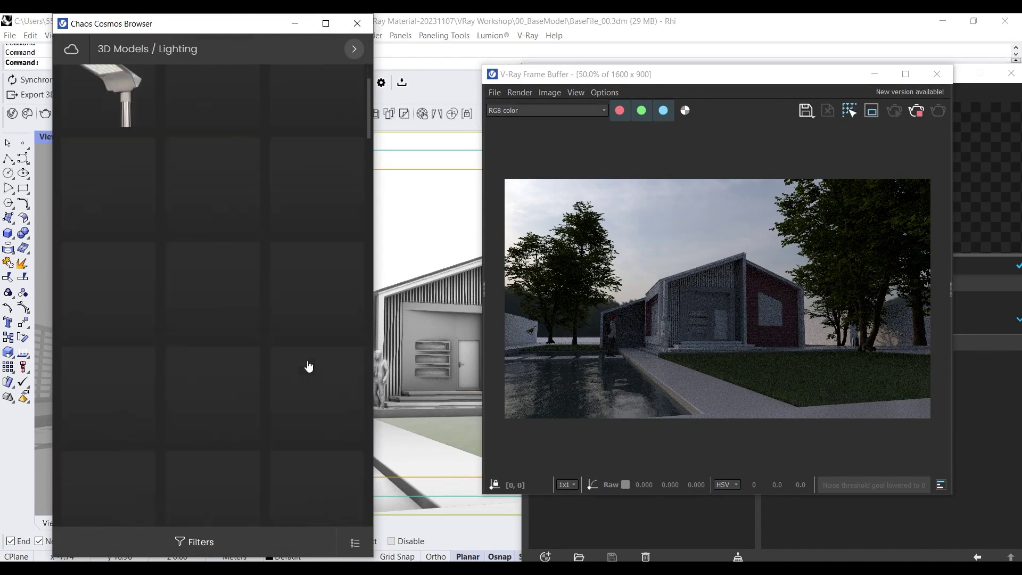
pyautogui.scroll(-5, 306, 357)
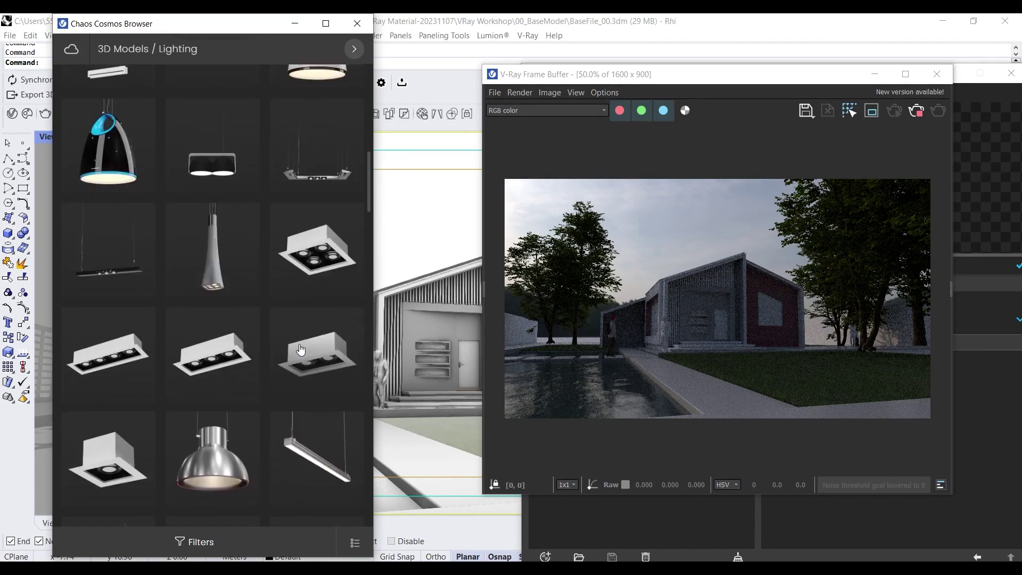
pyautogui.scroll(-8, 301, 348)
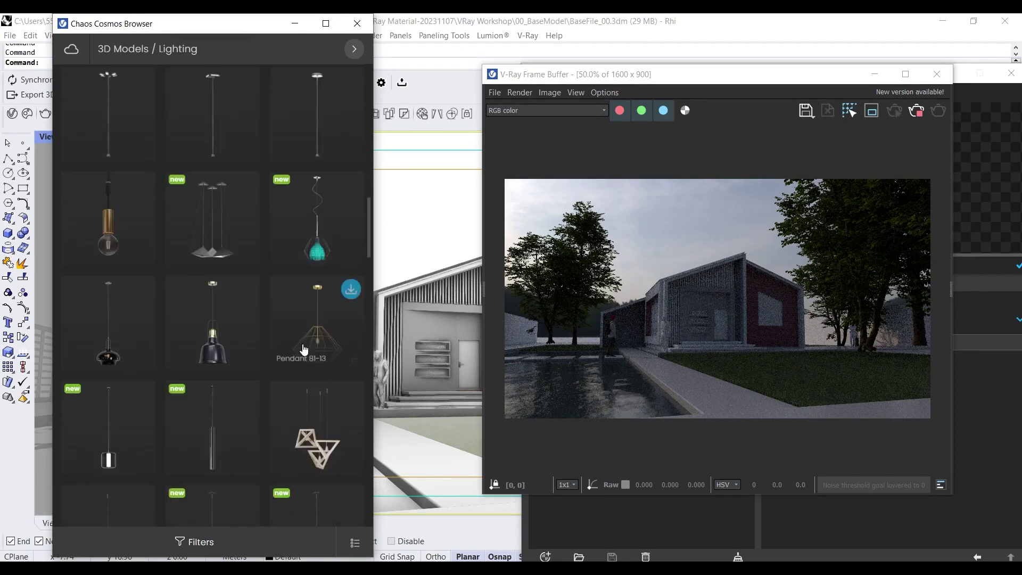
pyautogui.scroll(-10, 301, 351)
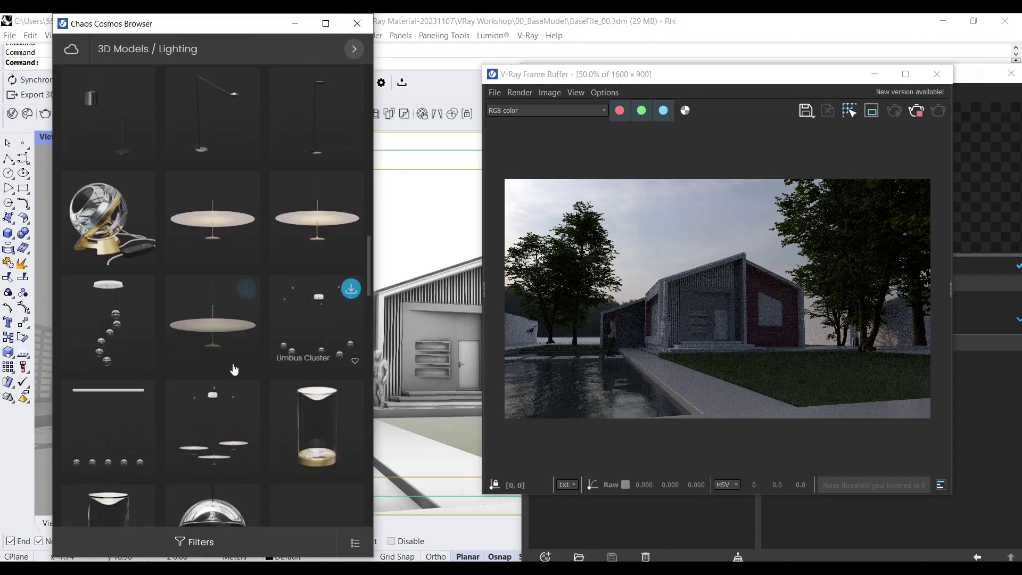
pyautogui.scroll(-10, 234, 369)
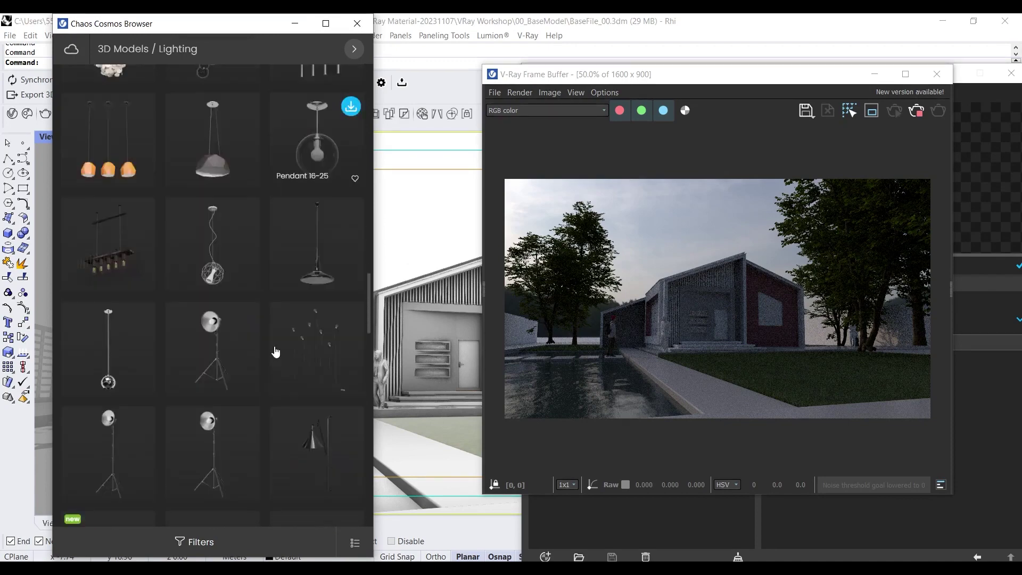
pyautogui.scroll(-10, 276, 352)
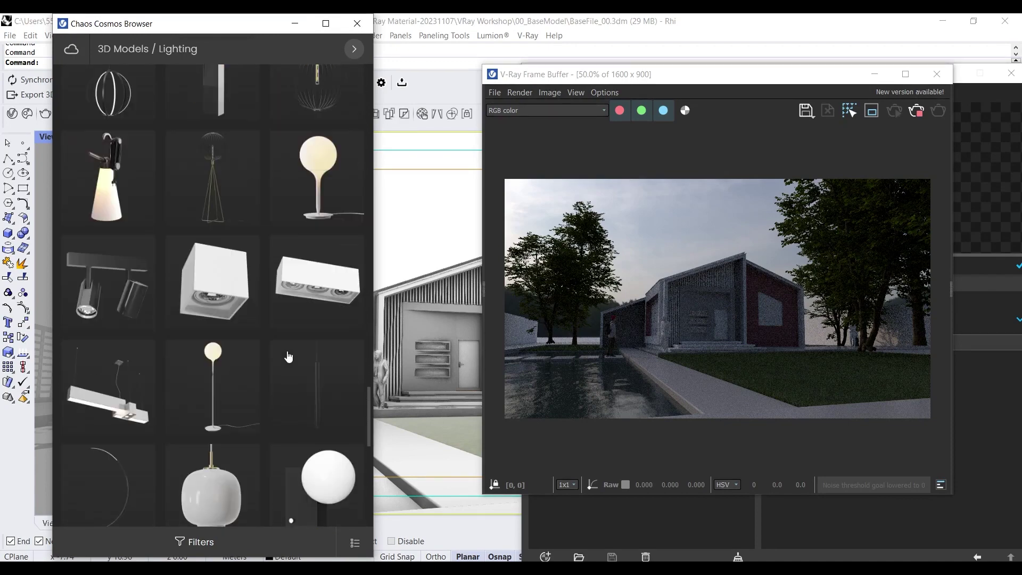
pyautogui.moveTo(289, 353)
pyautogui.scroll(-3, 290, 353)
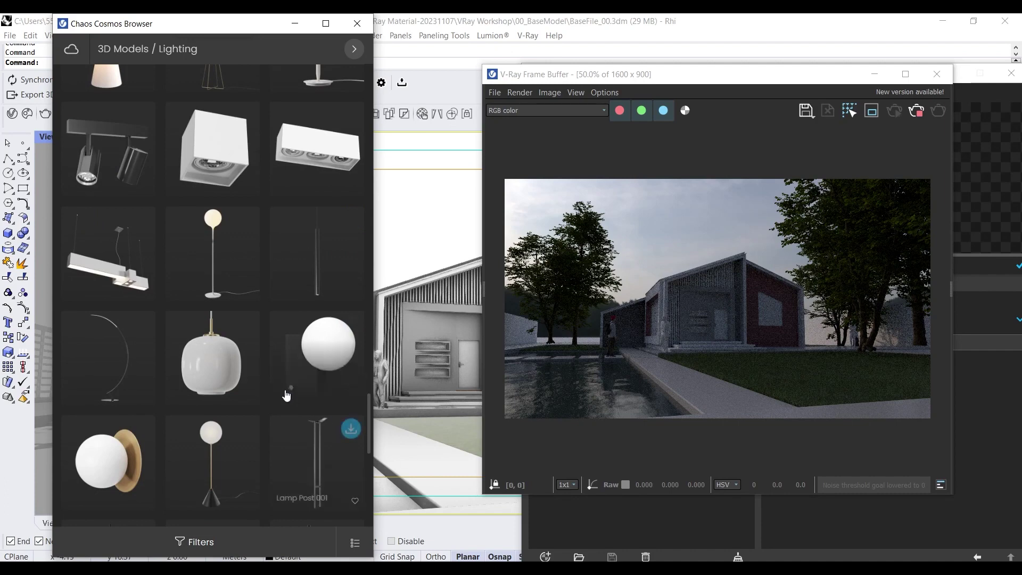
pyautogui.scroll(-9, 285, 392)
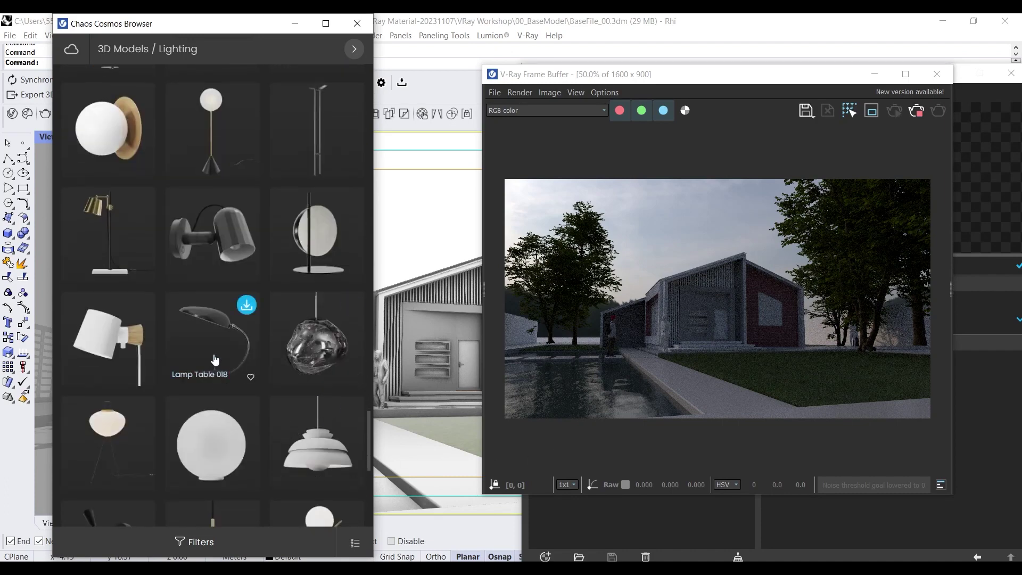
pyautogui.scroll(-12, 229, 347)
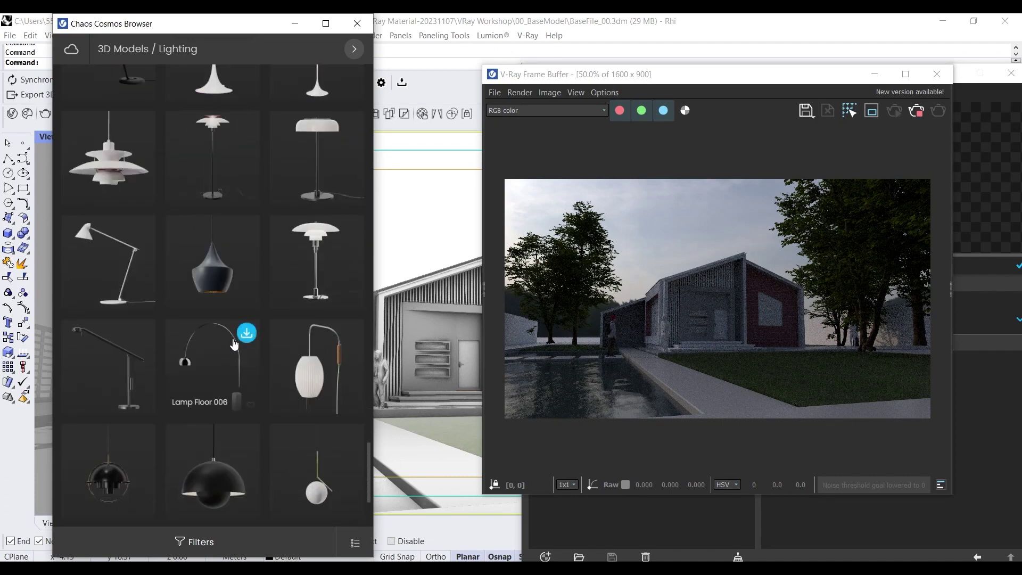
pyautogui.scroll(-15, 243, 347)
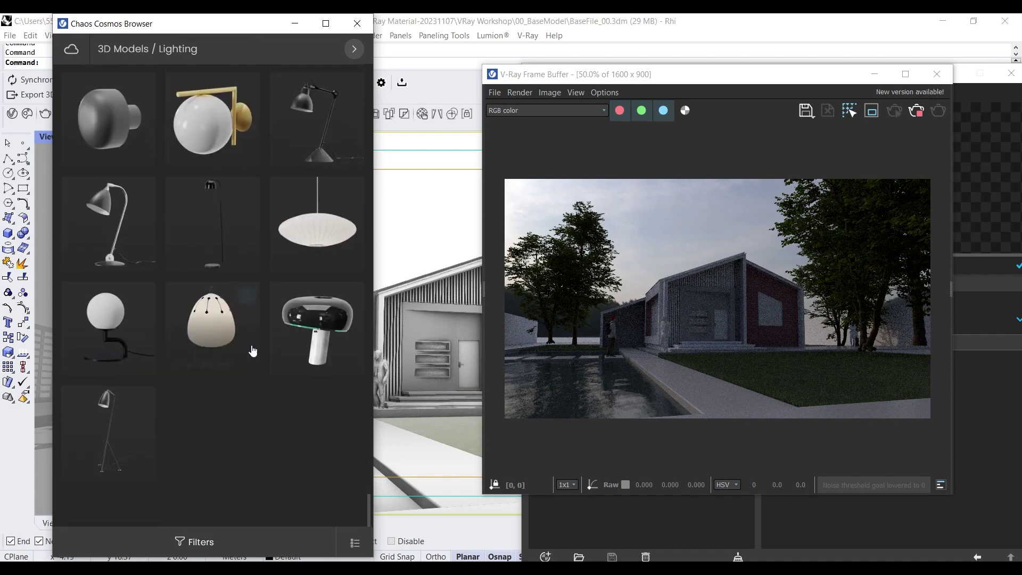
pyautogui.scroll(6, 358, 472)
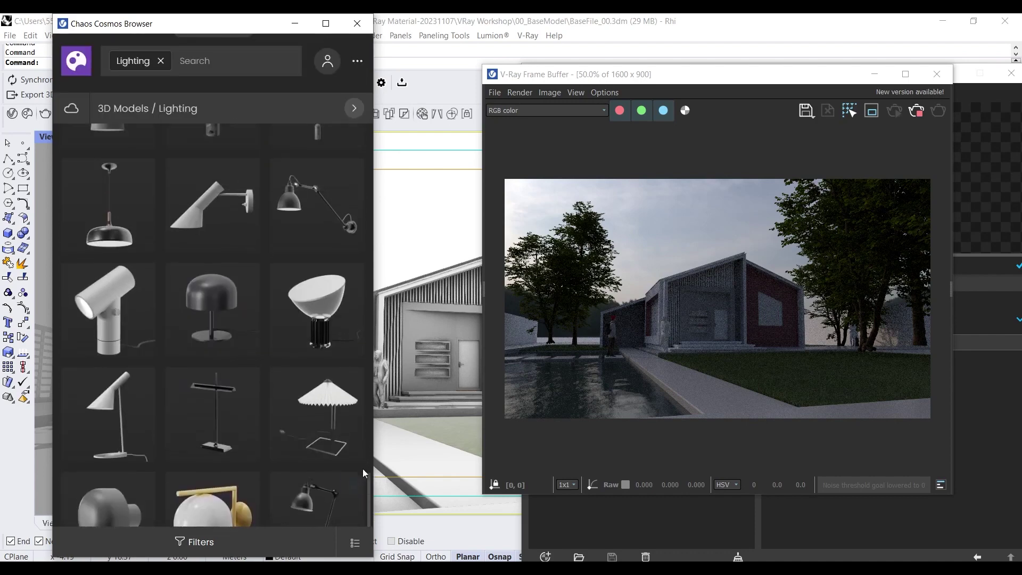
pyautogui.moveTo(369, 484); pyautogui.dragTo(369, 139)
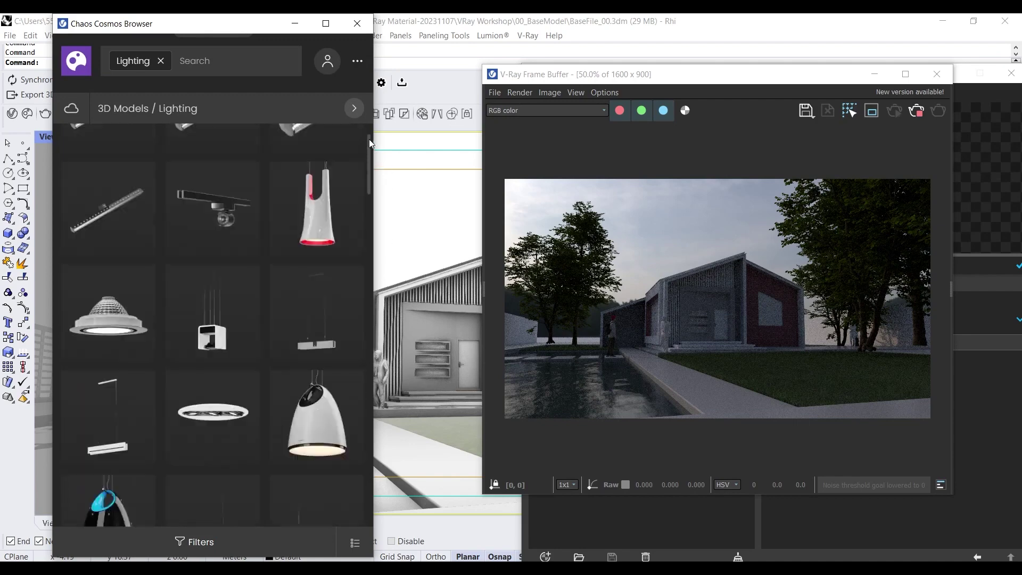
# Step: Import the spherical Lamp Outdoor 003 from the Outdoor lamps category and place two of them by the lawn beside the path
pyautogui.click(142, 108)
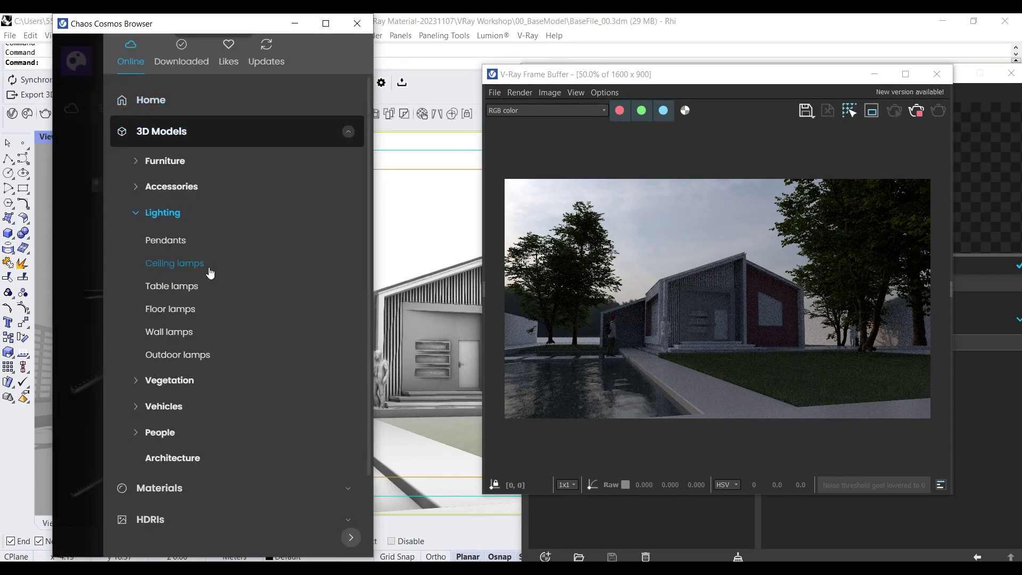
pyautogui.click(195, 365)
pyautogui.scroll(-10, 168, 319)
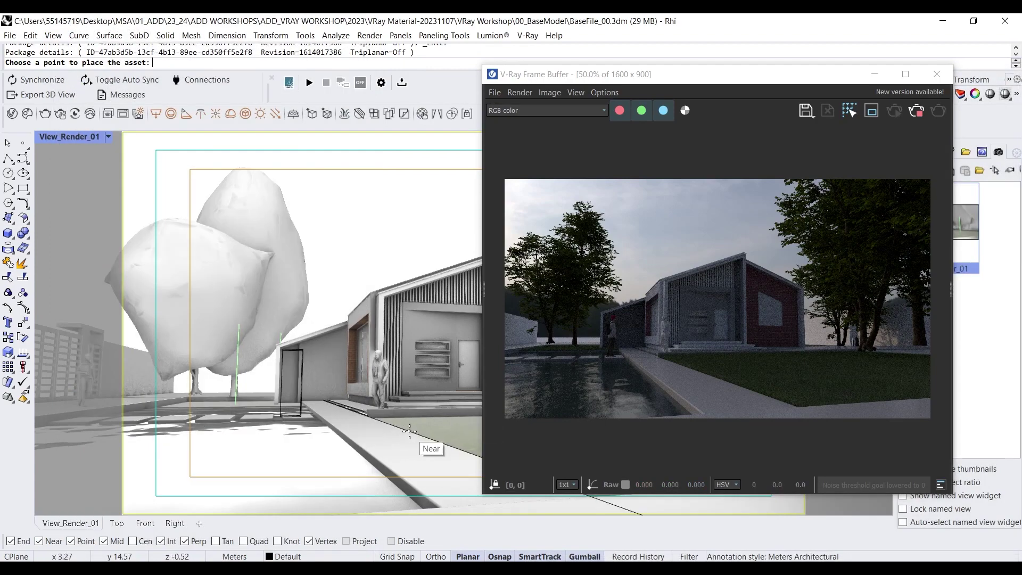
pyautogui.click(427, 427)
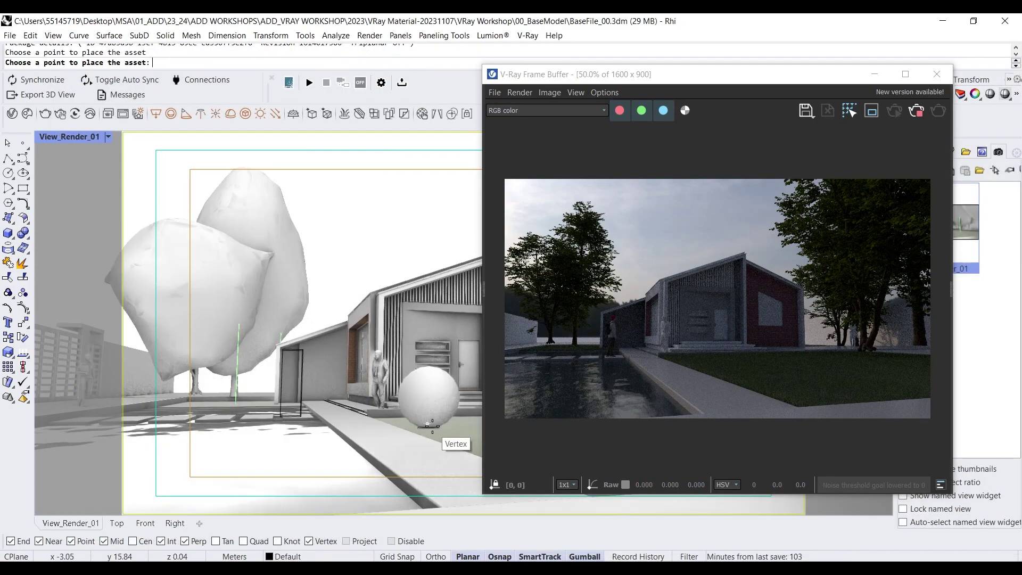
pyautogui.scroll(-5, 446, 433)
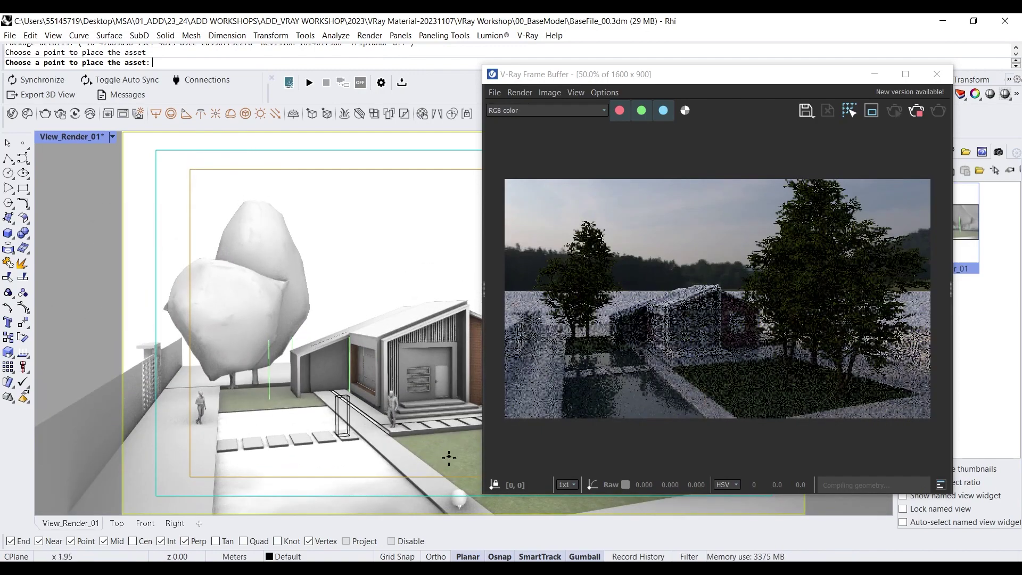
pyautogui.click(436, 463)
pyautogui.press('Return')
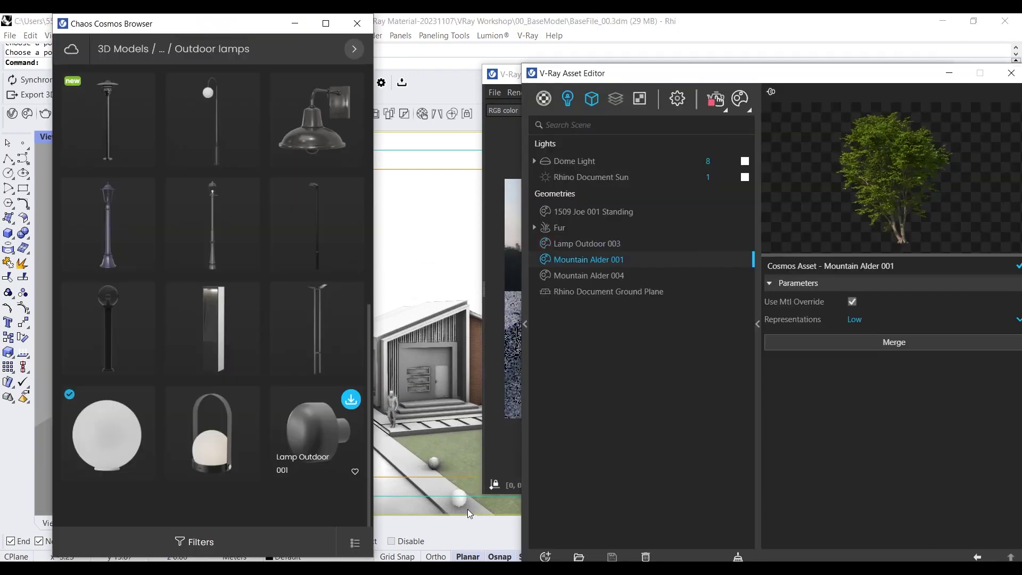
# Step: Delete the placed globe lamp nearest the camera, keeping the one by the lawn's edge
pyautogui.click(462, 501)
pyautogui.press('Delete')
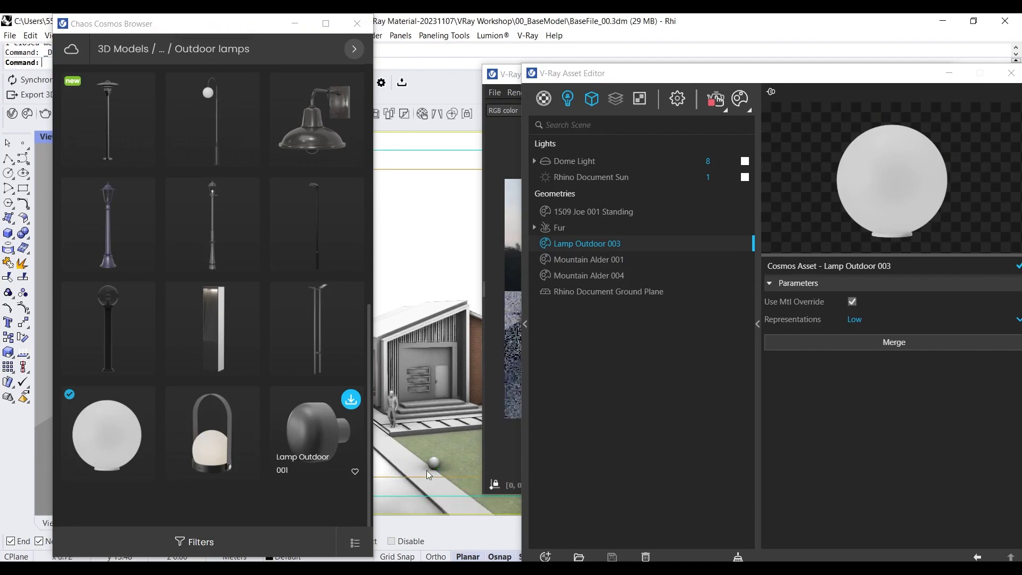
pyautogui.moveTo(488, 504); pyautogui.dragTo(448, 443, button='right')
pyautogui.scroll(5, 442, 440)
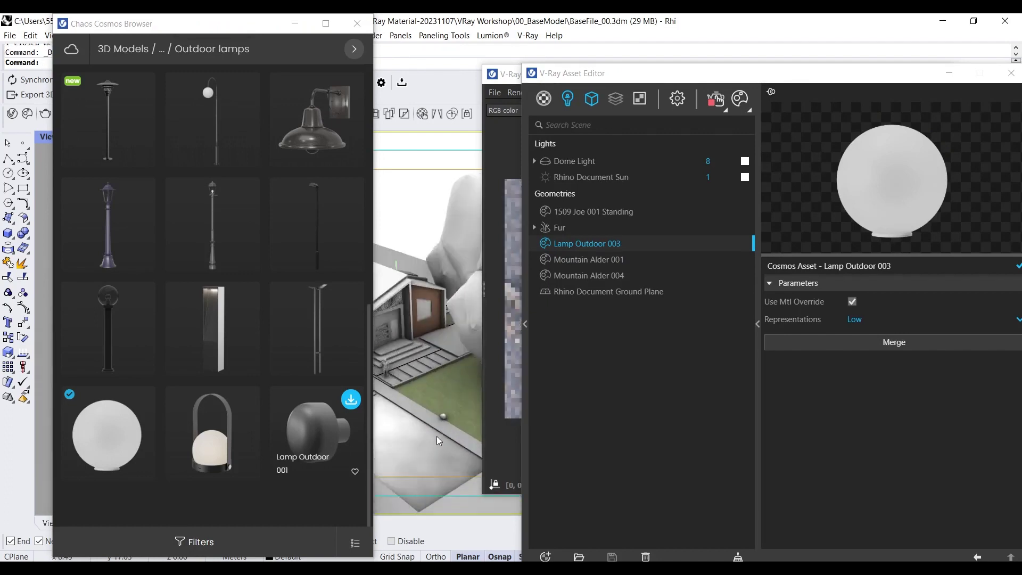
# Step: Move the V-Ray Asset Editor and Frame Buffer windows aside to uncover the lawn area of the viewport
pyautogui.click(447, 403)
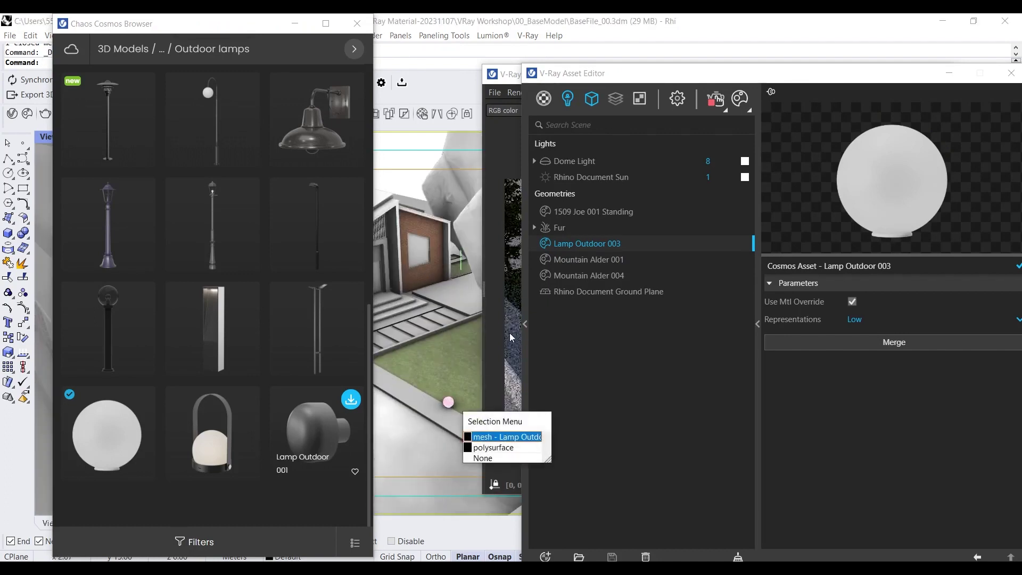
pyautogui.click(583, 80)
pyautogui.moveTo(583, 80); pyautogui.dragTo(724, 73)
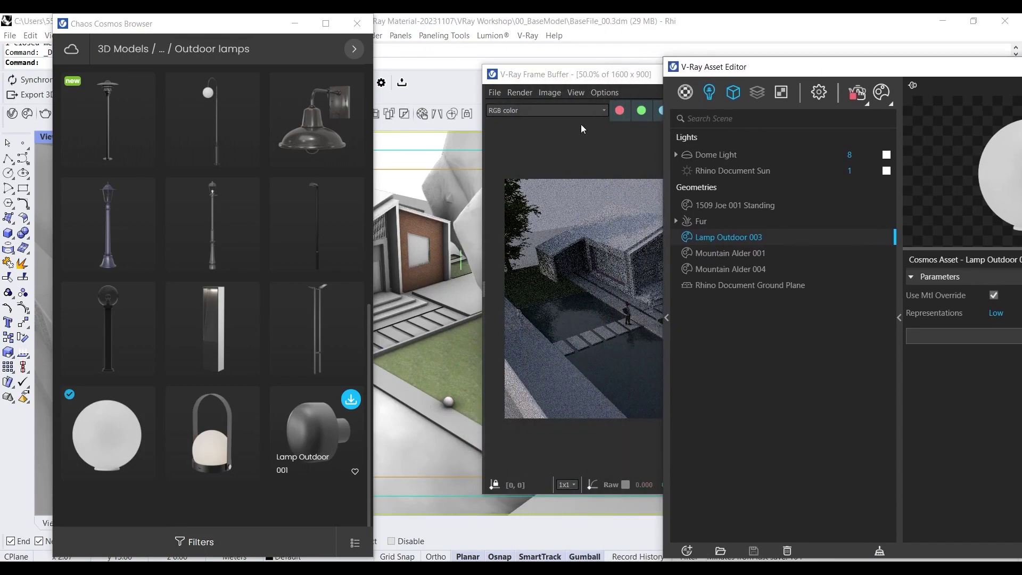
pyautogui.moveTo(574, 74); pyautogui.dragTo(710, 75)
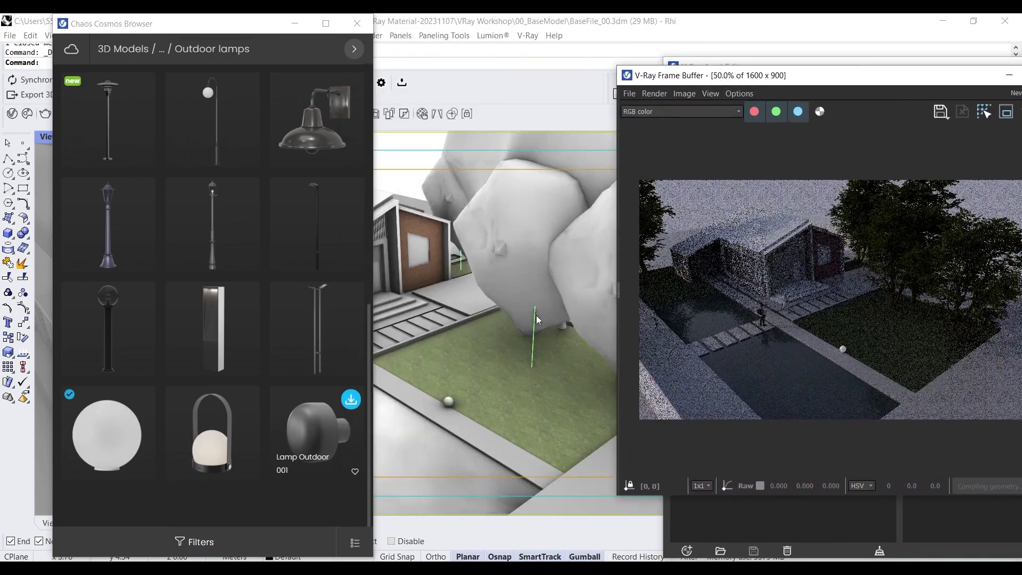
# Step: Copy the globe lamp along the lawn's path-side edge to make a row of four lamps
pyautogui.scroll(3, 450, 410)
pyautogui.click(453, 379)
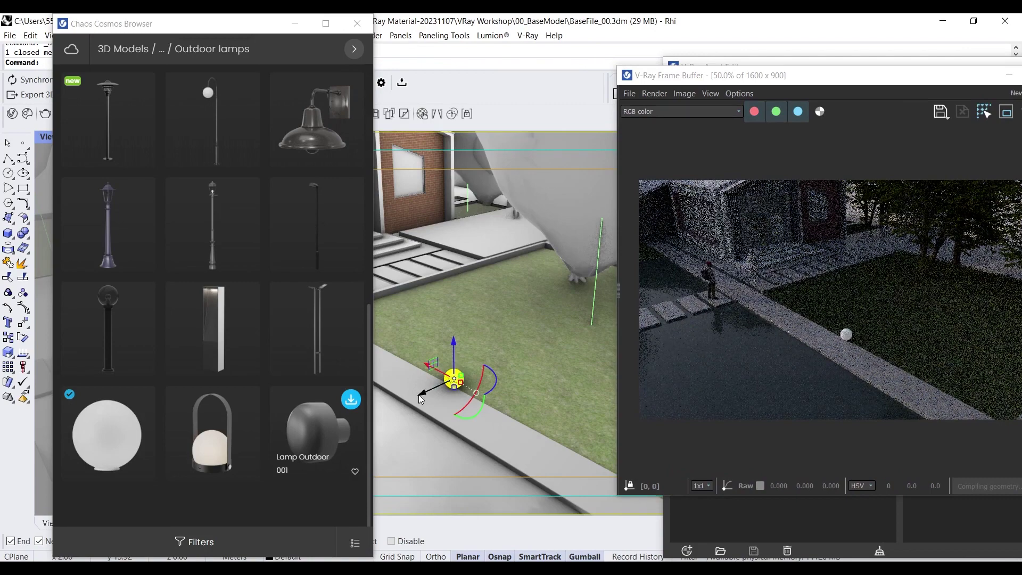
pyautogui.moveTo(421, 398); pyautogui.dragTo(550, 404)
pyautogui.press('alt')
pyautogui.moveTo(550, 404); pyautogui.dragTo(461, 371, button='right')
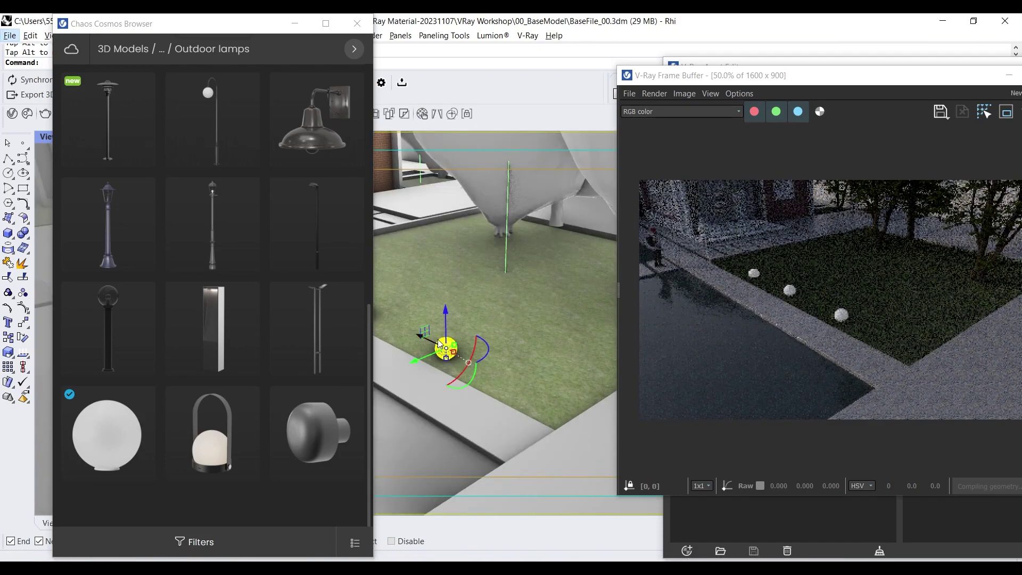
pyautogui.scroll(5, 487, 337)
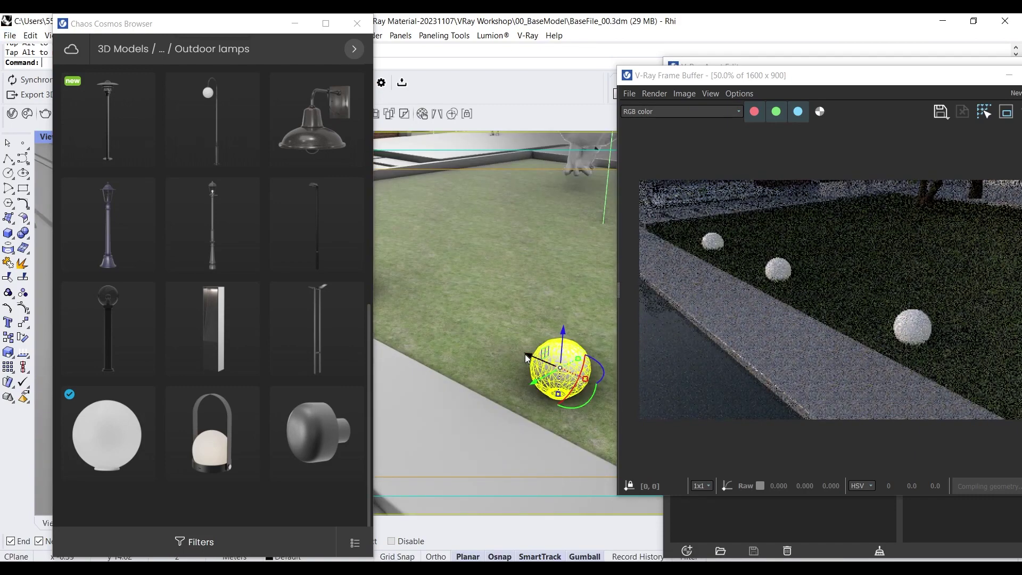
pyautogui.keyDown('alt'); pyautogui.moveTo(525, 354); pyautogui.dragTo(381, 296); pyautogui.keyUp('alt')
pyautogui.scroll(-8, 513, 318)
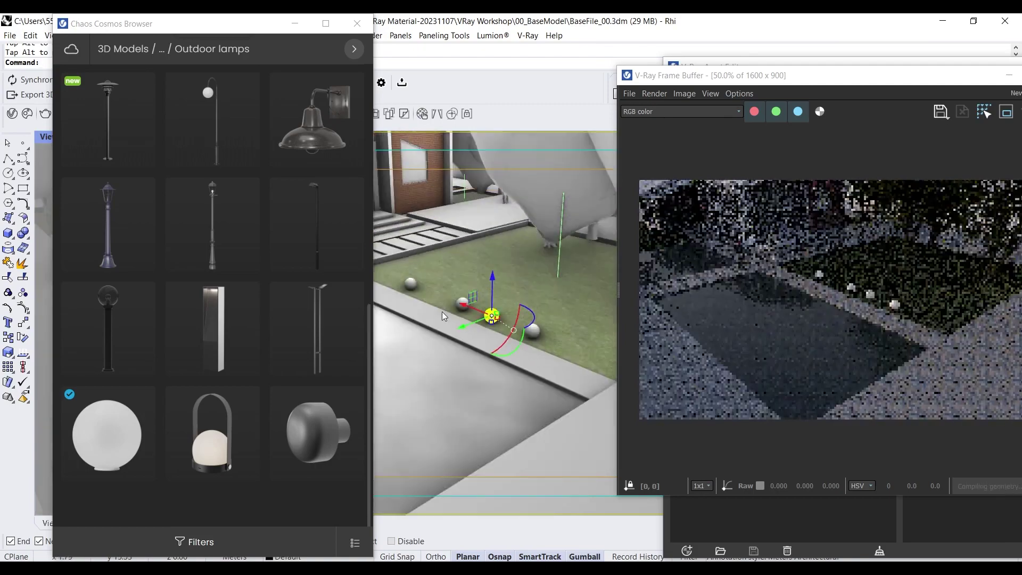
# Step: Move one globe lamp in the middle of the row close to its neighbour and scale it down
pyautogui.scroll(4, 507, 314)
pyautogui.click(496, 301)
pyautogui.write('Z')
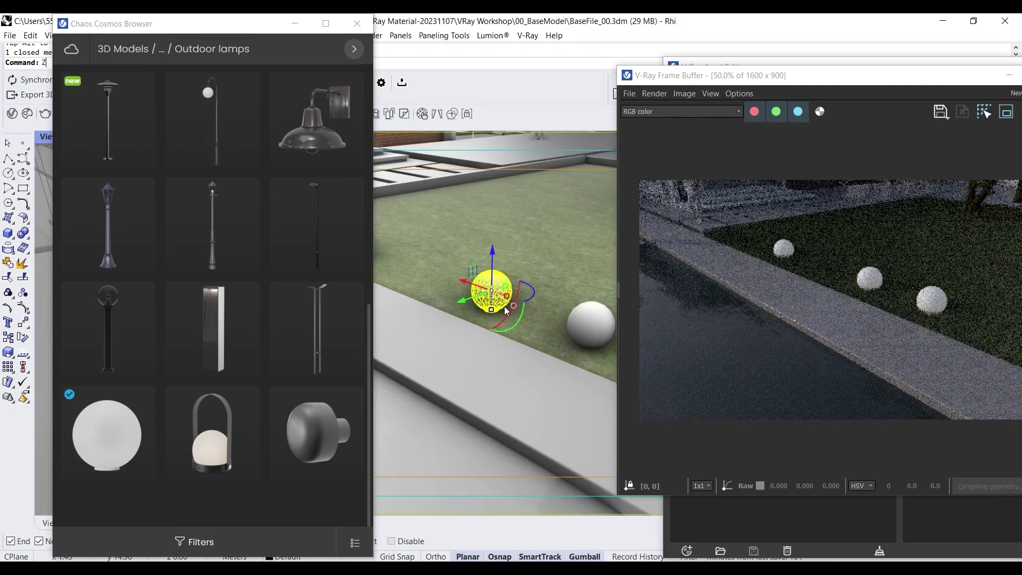
pyautogui.write('S')
pyautogui.press('Return')
pyautogui.scroll(-10, 500, 318)
pyautogui.moveTo(499, 322); pyautogui.dragTo(540, 346, button='right')
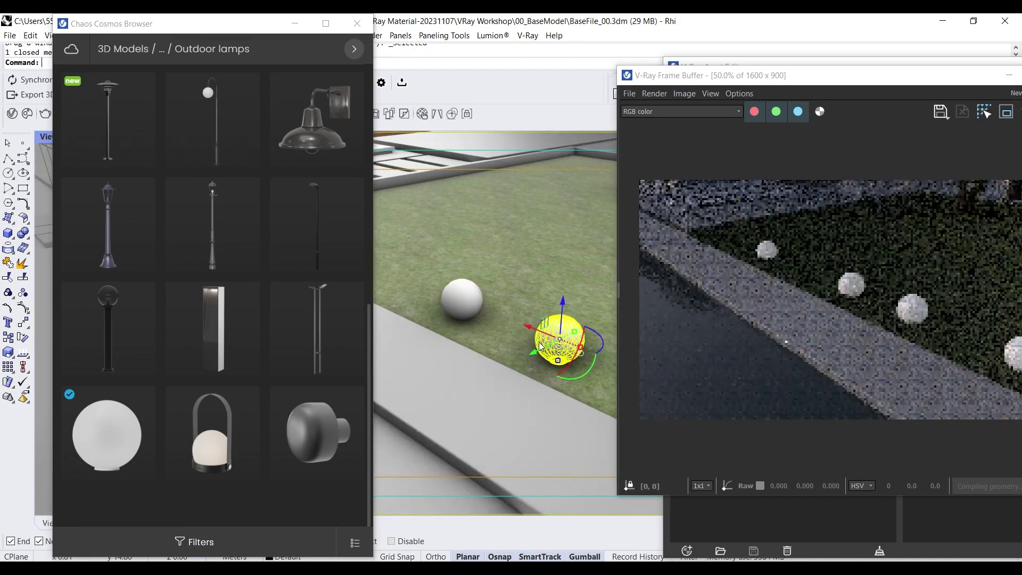
pyautogui.moveTo(530, 330); pyautogui.dragTo(473, 307)
pyautogui.moveTo(503, 287); pyautogui.dragTo(512, 324, button='right')
pyautogui.scroll(-3, 513, 325)
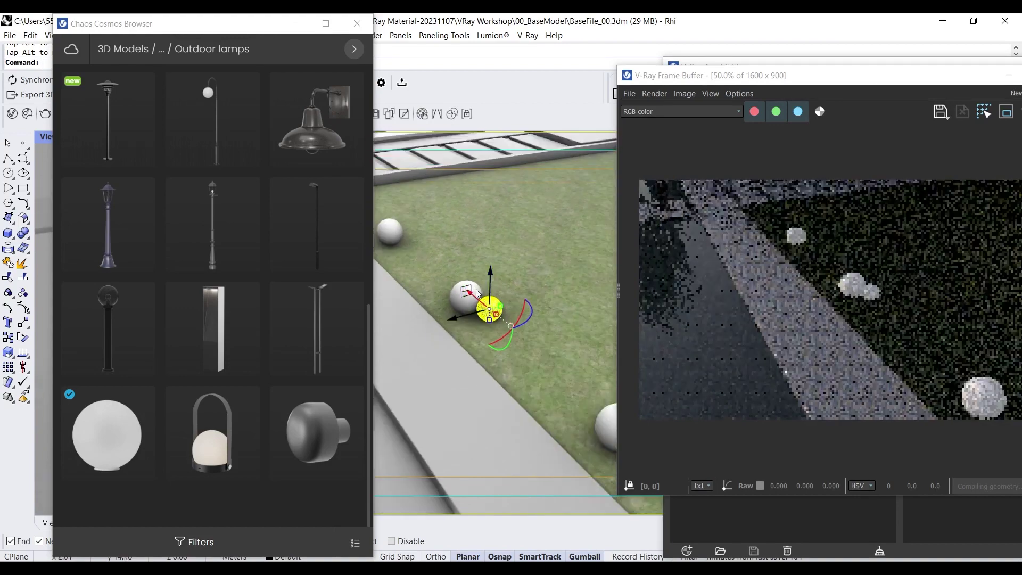
# Step: Add an enlarged copy of the globe lamp behind the close pair and raise it onto the lawn surface, forming a cluster of three
pyautogui.moveTo(519, 362); pyautogui.dragTo(537, 394, button='right')
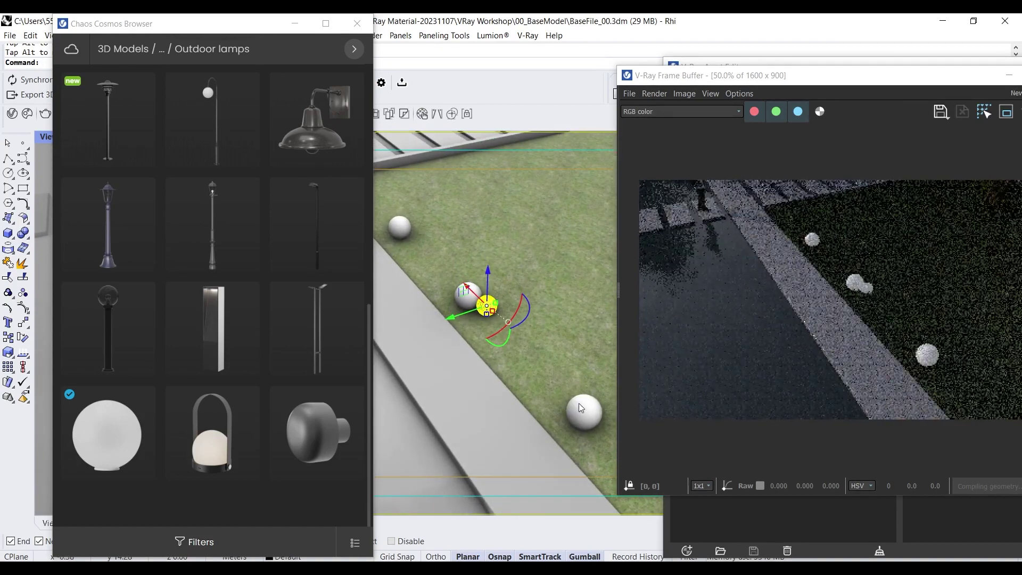
pyautogui.moveTo(503, 319); pyautogui.dragTo(456, 316, button='right')
pyautogui.keyDown('alt'); pyautogui.moveTo(453, 301); pyautogui.dragTo(487, 295); pyautogui.keyUp('alt')
pyautogui.moveTo(495, 299); pyautogui.dragTo(493, 278, button='right')
pyautogui.scroll(5, 492, 287)
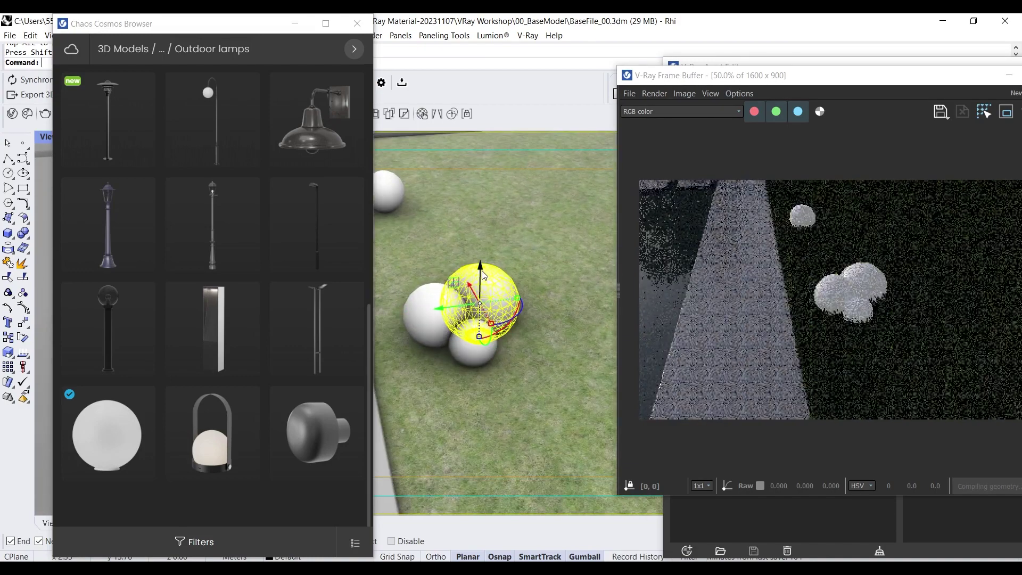
pyautogui.moveTo(482, 271); pyautogui.dragTo(481, 252)
pyautogui.press('Escape')
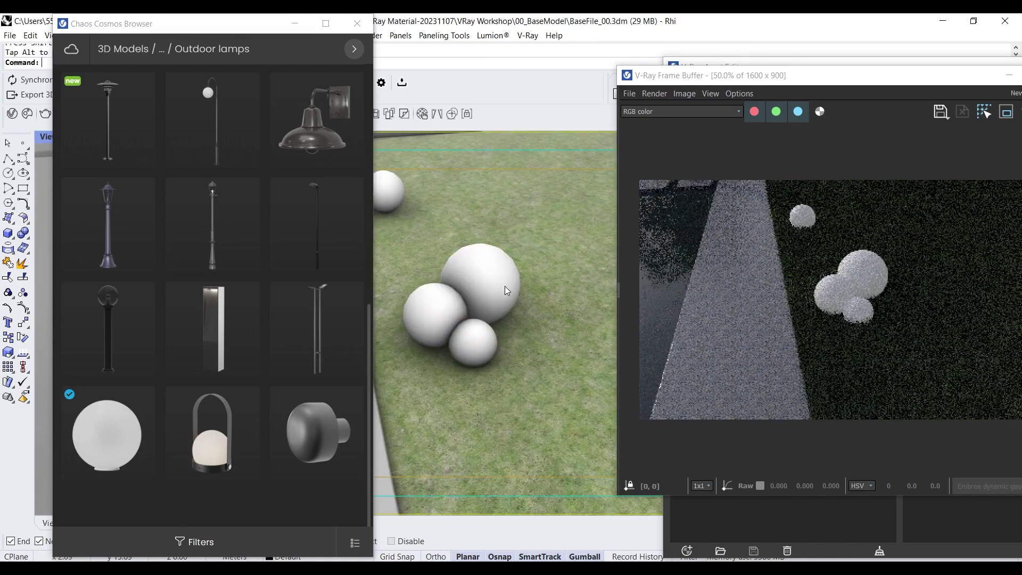
# Step: Delete the single globe lamp nearest the camera on the lawn
pyautogui.scroll(-5, 503, 296)
pyautogui.scroll(-4, 504, 296)
pyautogui.moveTo(503, 296); pyautogui.dragTo(567, 315, button='right')
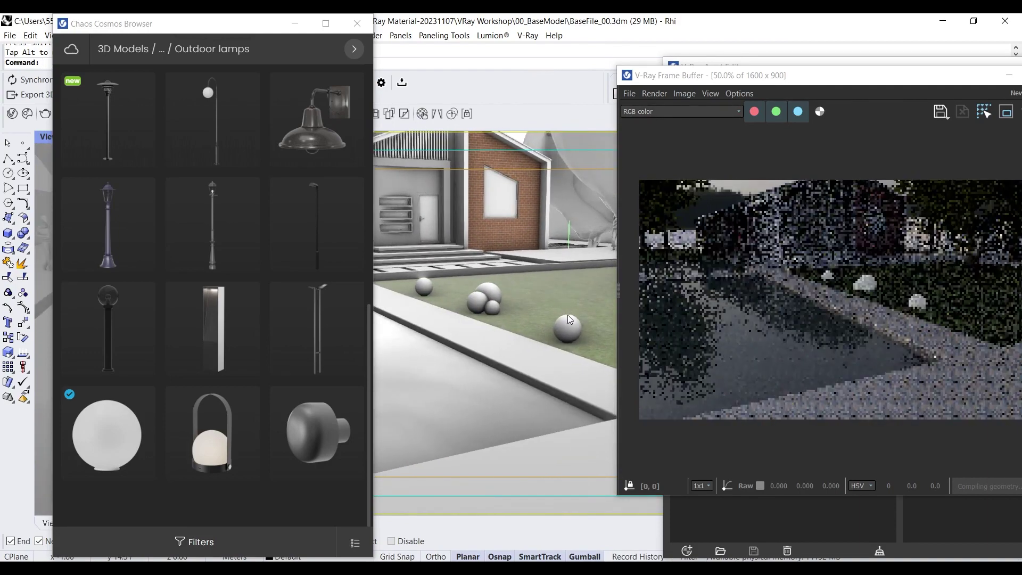
pyautogui.click(573, 330)
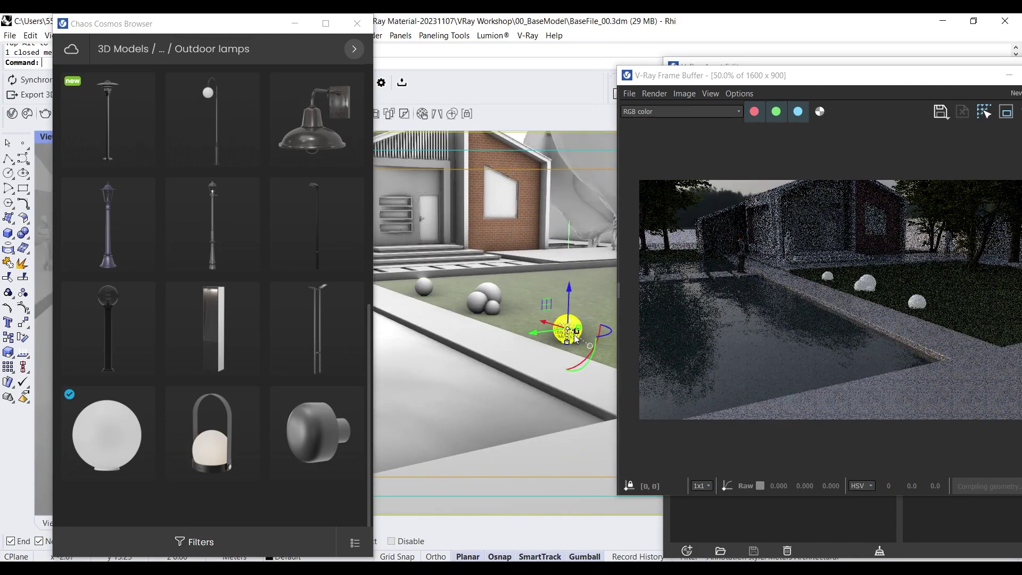
pyautogui.press('Delete')
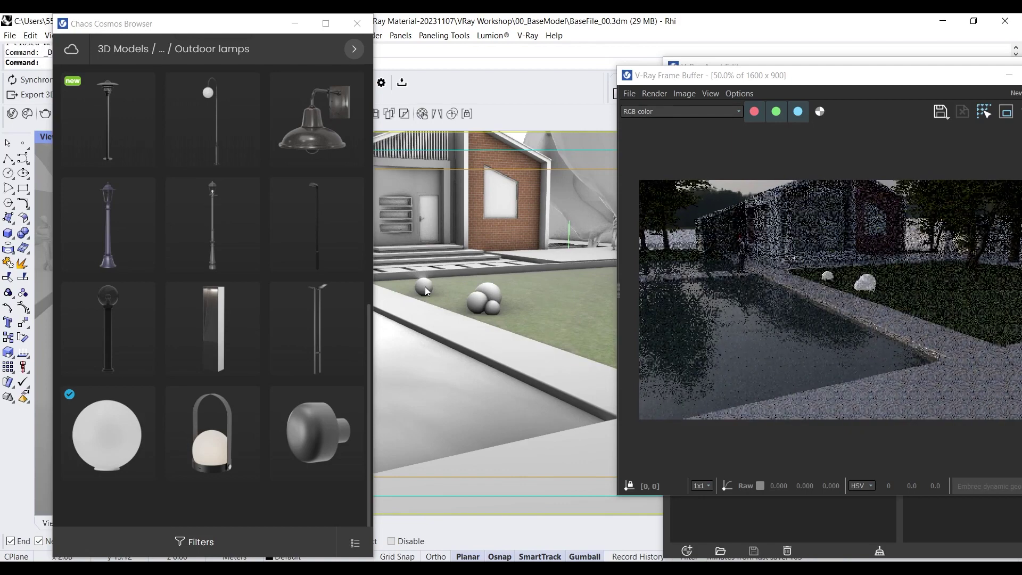
# Step: Copy the cluster of three globe lamps to the lawn's house-side end beneath the tree and rotate the copy
pyautogui.moveTo(542, 315); pyautogui.dragTo(501, 338, button='right')
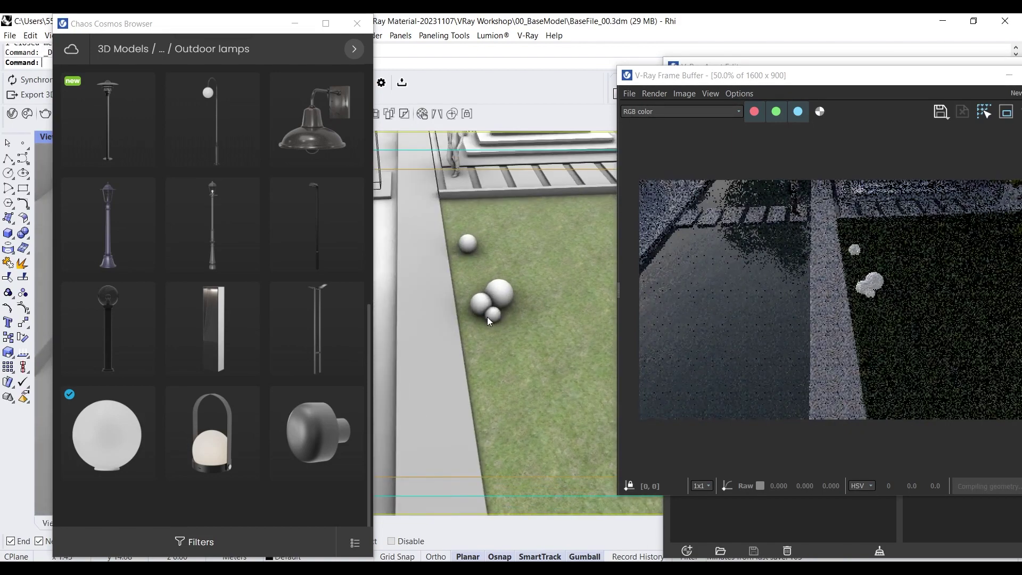
pyautogui.click(491, 312)
pyautogui.click(491, 312)
pyautogui.keyDown('shift'); pyautogui.click(496, 314); pyautogui.keyUp('shift')
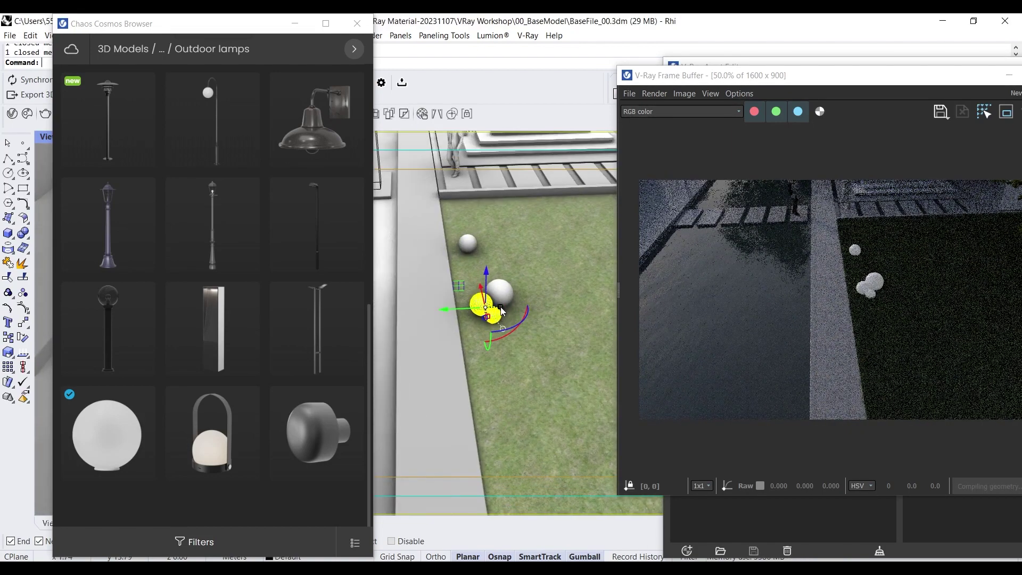
pyautogui.keyDown('shift'); pyautogui.click(503, 293); pyautogui.keyUp('shift')
pyautogui.moveTo(505, 305); pyautogui.dragTo(471, 349, button='right')
pyautogui.scroll(-8, 457, 333)
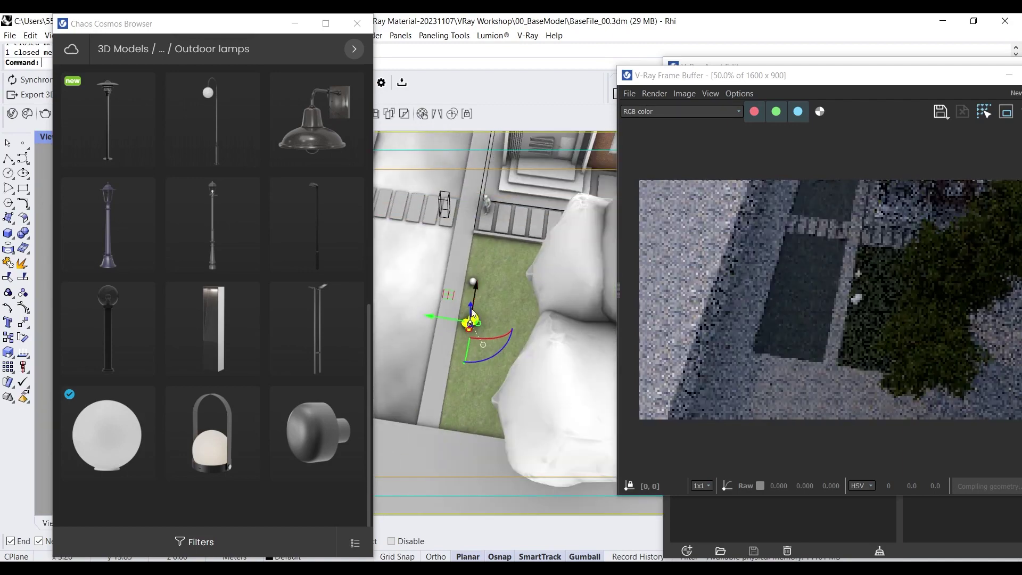
pyautogui.moveTo(445, 295); pyautogui.dragTo(486, 248)
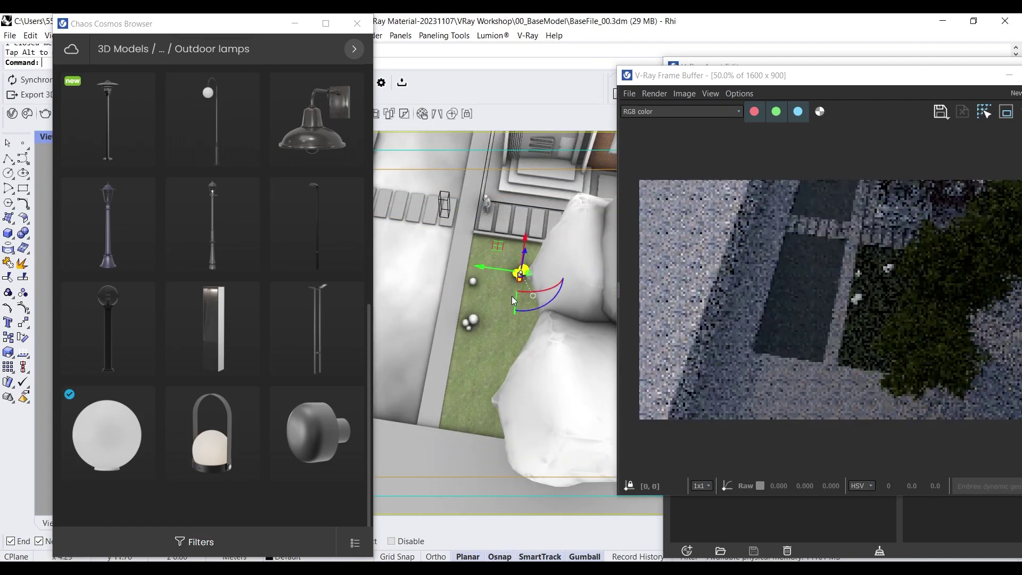
pyautogui.moveTo(543, 312); pyautogui.dragTo(554, 244)
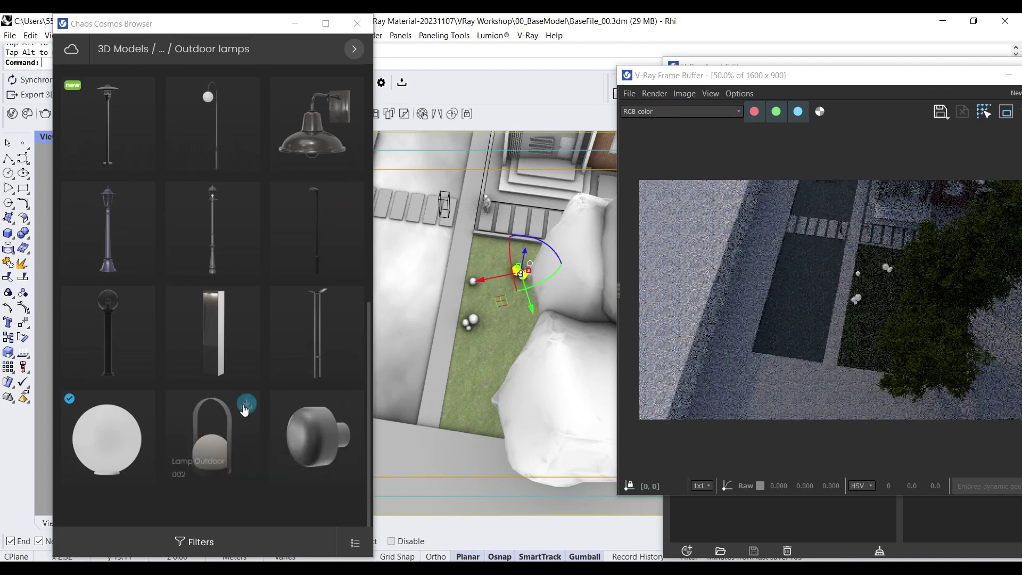
# Step: Download the Chair Lounge 193 003 model from the Outdoor furniture category of Chaos Cosmos
pyautogui.scroll(10, 234, 415)
pyautogui.click(142, 105)
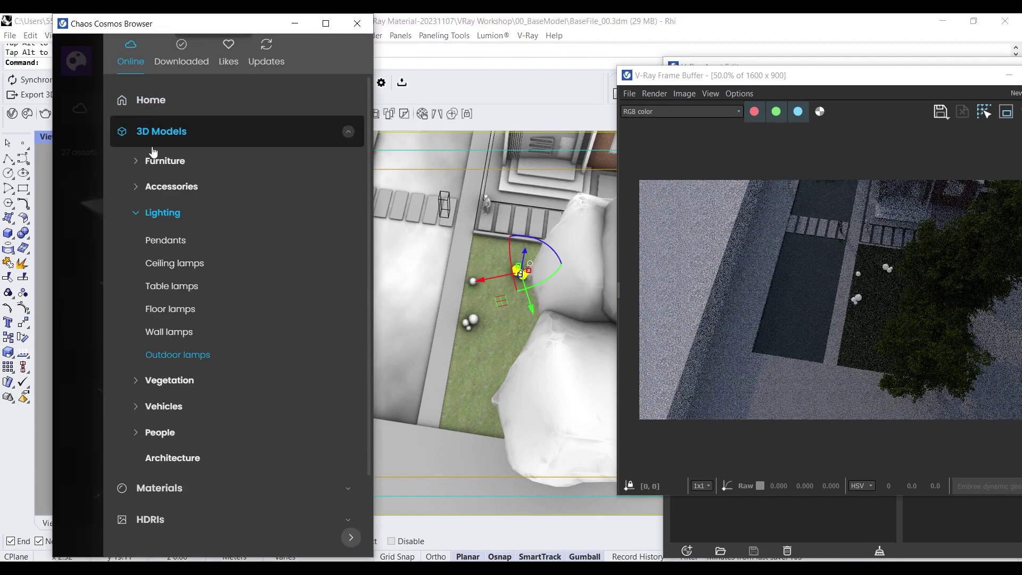
pyautogui.click(165, 161)
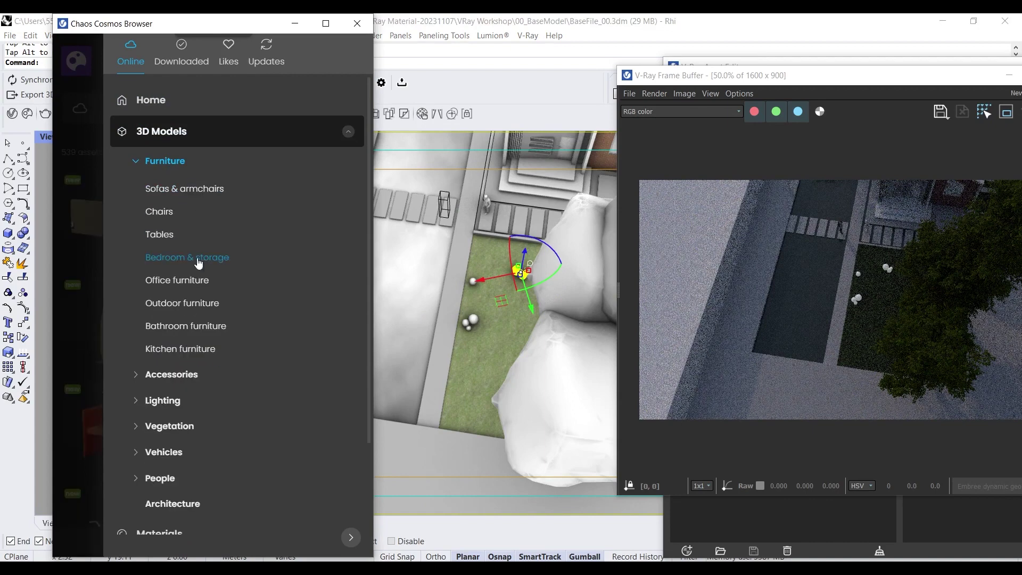
pyautogui.click(196, 303)
pyautogui.scroll(-8, 267, 321)
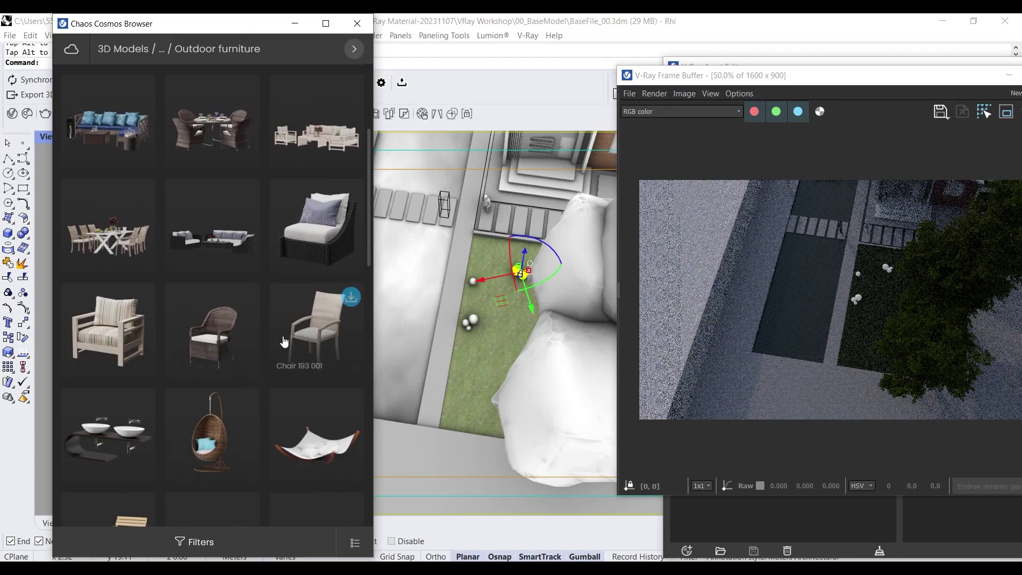
pyautogui.scroll(2, 283, 342)
pyautogui.click(350, 260)
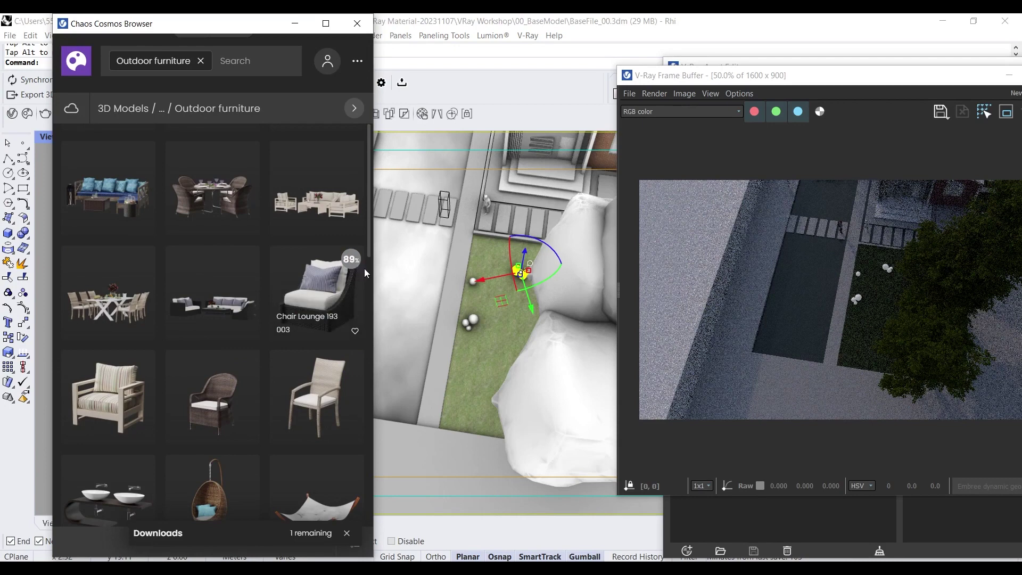
# Step: Import Chair Lounge 193 003 and place it on the paving beside the house's entrance steps
pyautogui.click(350, 259)
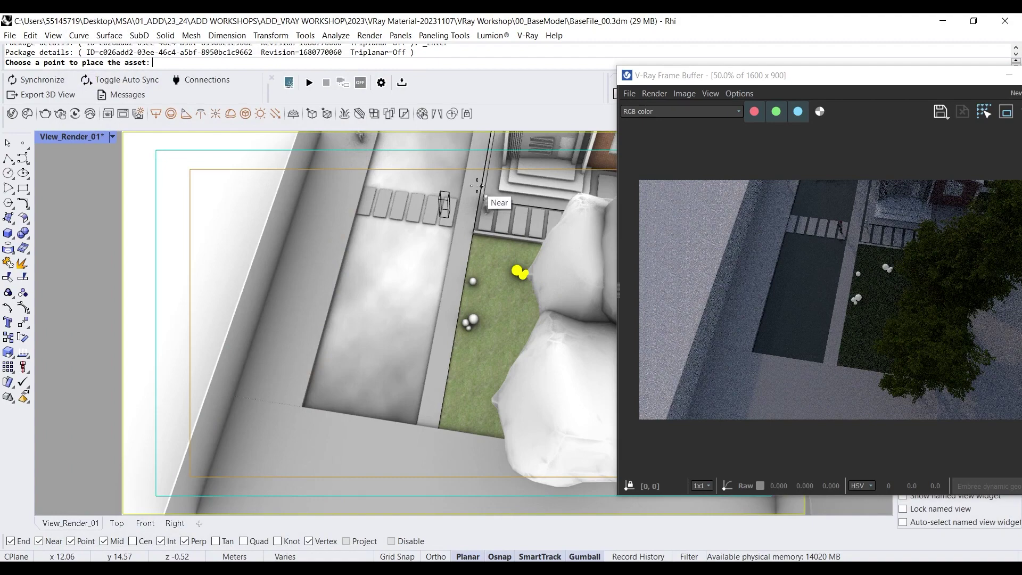
pyautogui.scroll(1, 482, 184)
pyautogui.scroll(3, 478, 181)
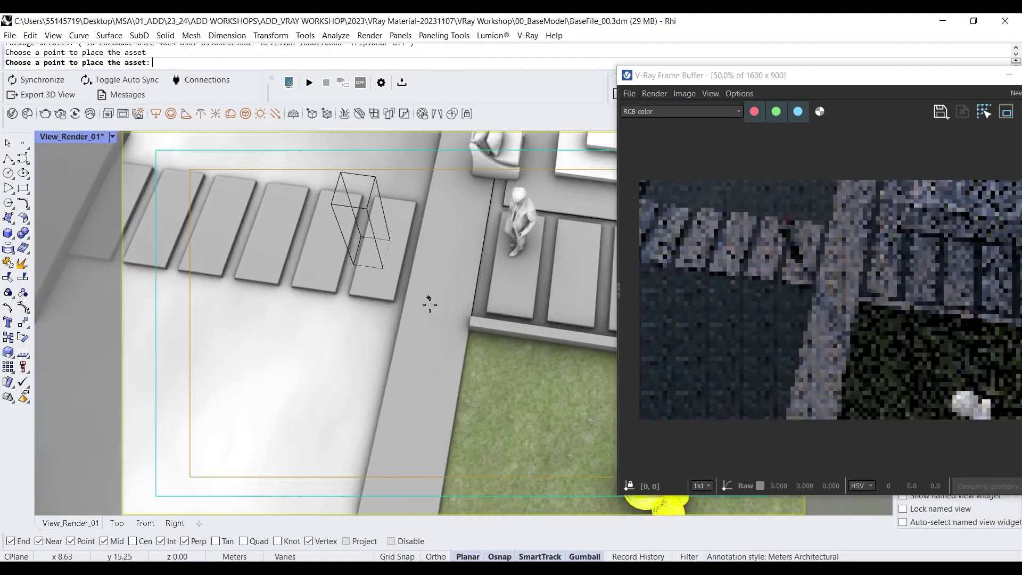
pyautogui.scroll(-1, 468, 220)
pyautogui.scroll(2, 471, 220)
pyautogui.click(471, 221)
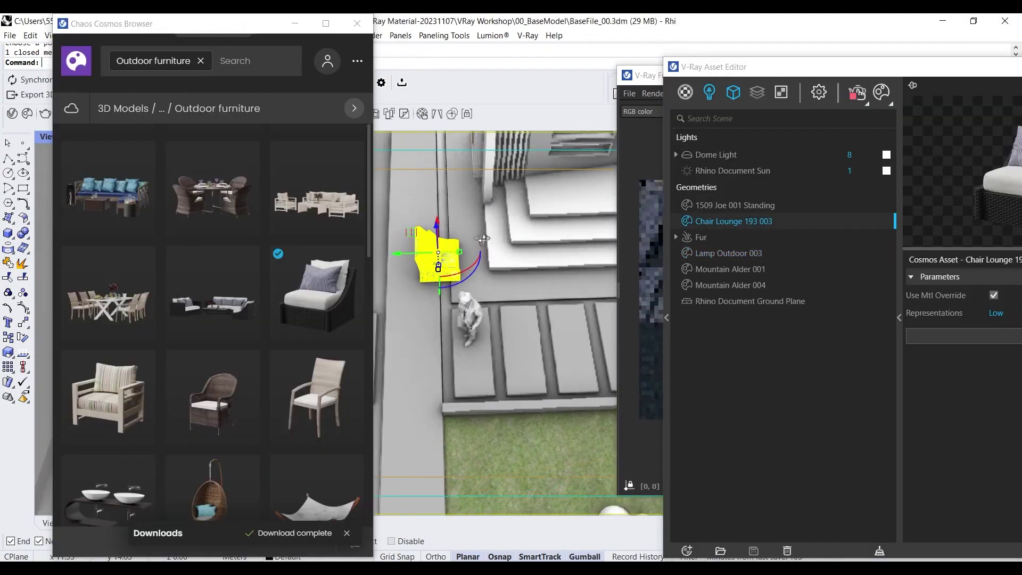
# Step: Rotate the placed lounge chair on the paving so it faces the pool
pyautogui.moveTo(471, 274); pyautogui.dragTo(528, 346, button='right')
pyautogui.scroll(-8, 525, 344)
pyautogui.write('zs')
pyautogui.press('Return')
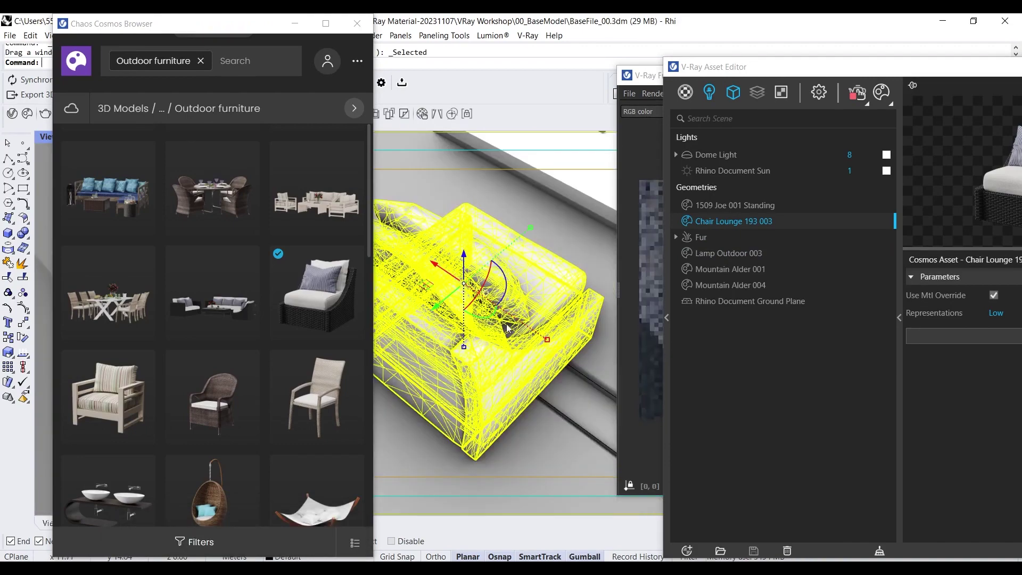
pyautogui.scroll(-8, 505, 323)
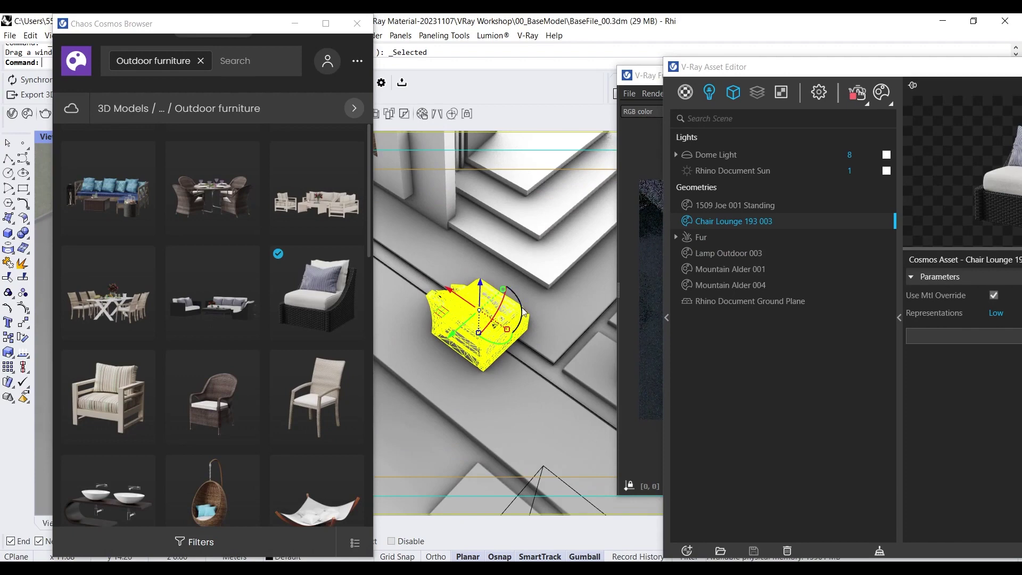
pyautogui.moveTo(508, 327); pyautogui.dragTo(467, 323)
pyautogui.scroll(-8, 495, 336)
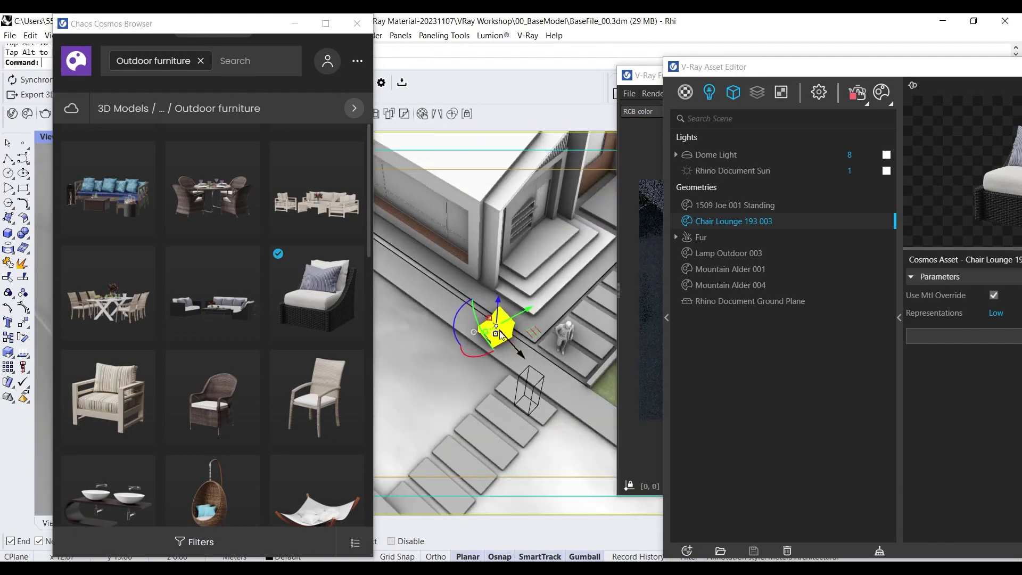
# Step: Copy the lounge chair twice along the paving in front of the house's long window, turning the copies slightly to make a row of three
pyautogui.keyDown('shift'); pyautogui.moveTo(492, 343); pyautogui.dragTo(542, 362, button='right'); pyautogui.keyUp('shift')
pyautogui.moveTo(593, 363); pyautogui.dragTo(507, 315)
pyautogui.moveTo(429, 300)
pyautogui.mouseDown()
pyautogui.moveTo(434, 319)
pyautogui.moveTo(443, 313)
pyautogui.mouseUp()
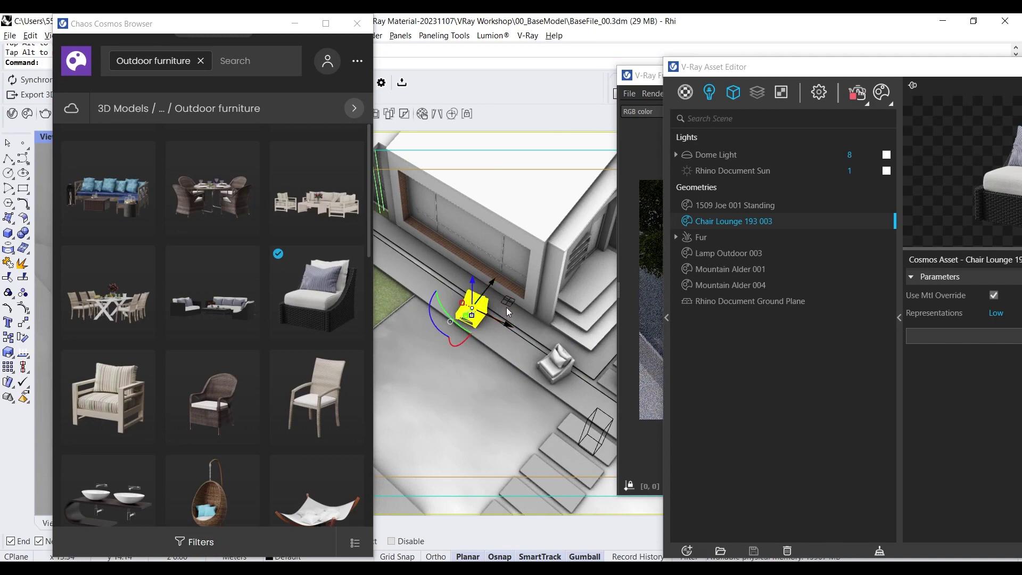
pyautogui.moveTo(506, 305); pyautogui.dragTo(443, 259)
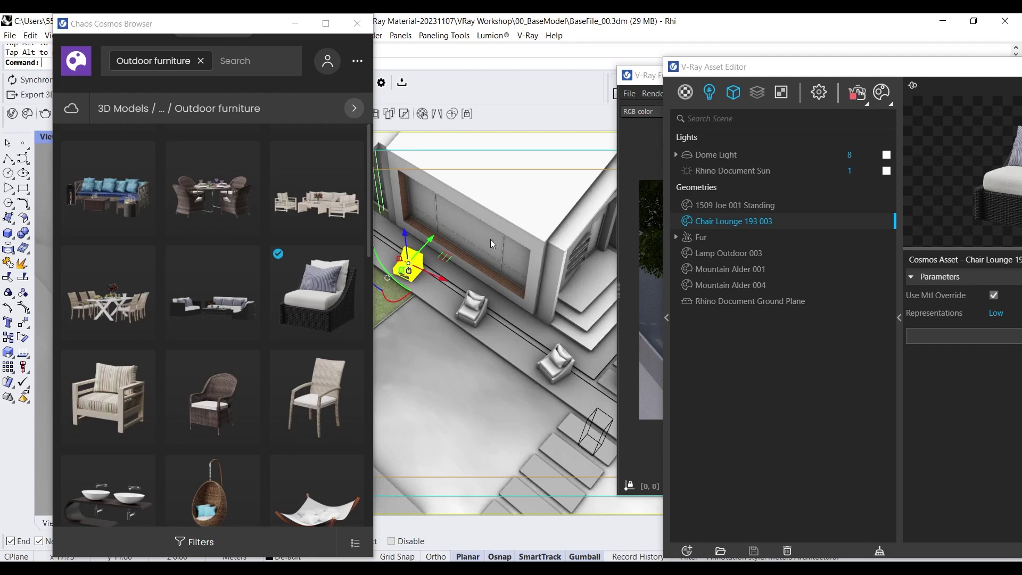
pyautogui.scroll(-6, 329, 278)
pyautogui.scroll(-10, 330, 275)
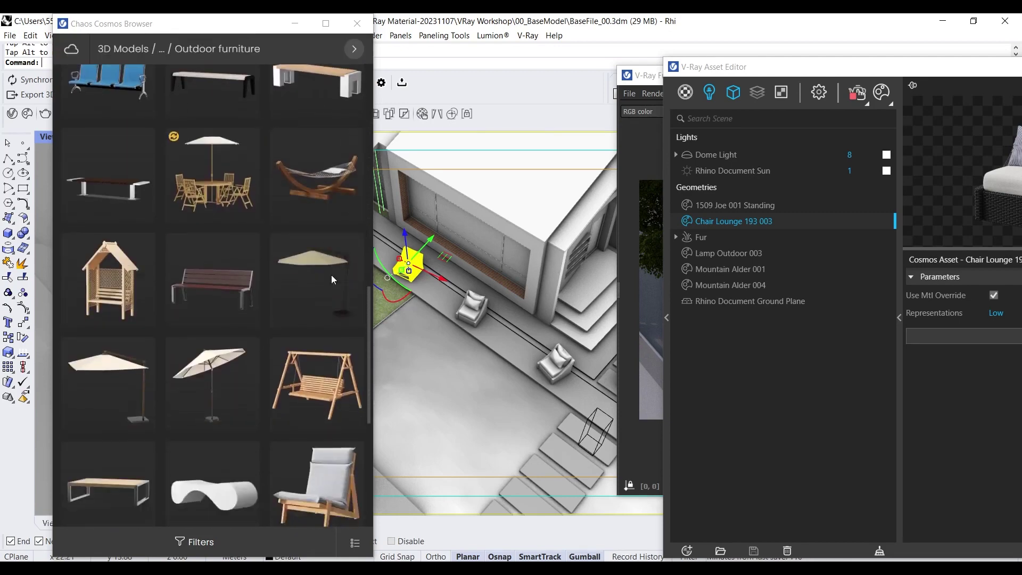
pyautogui.scroll(-4, 340, 283)
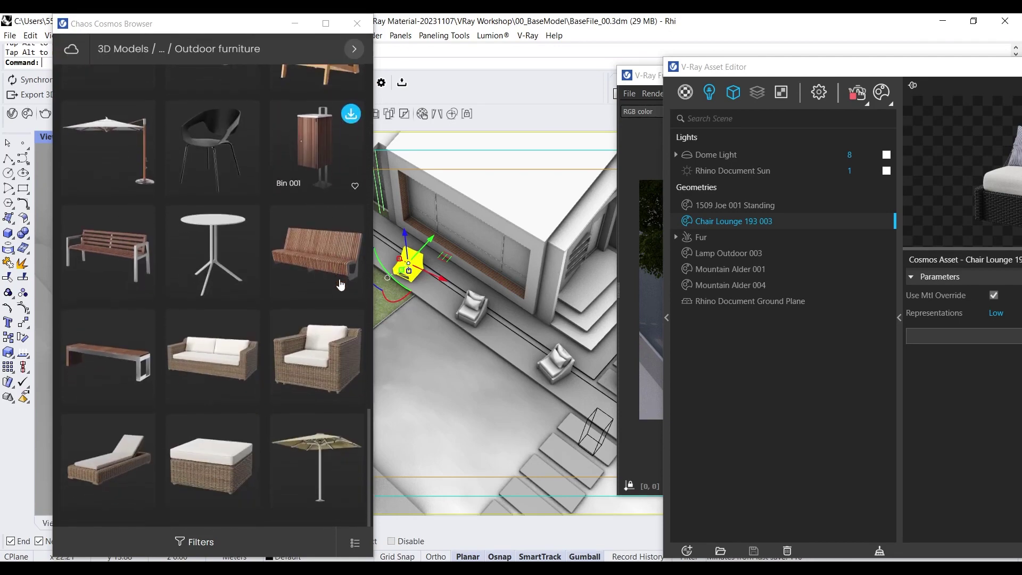
pyautogui.scroll(-5, 467, 320)
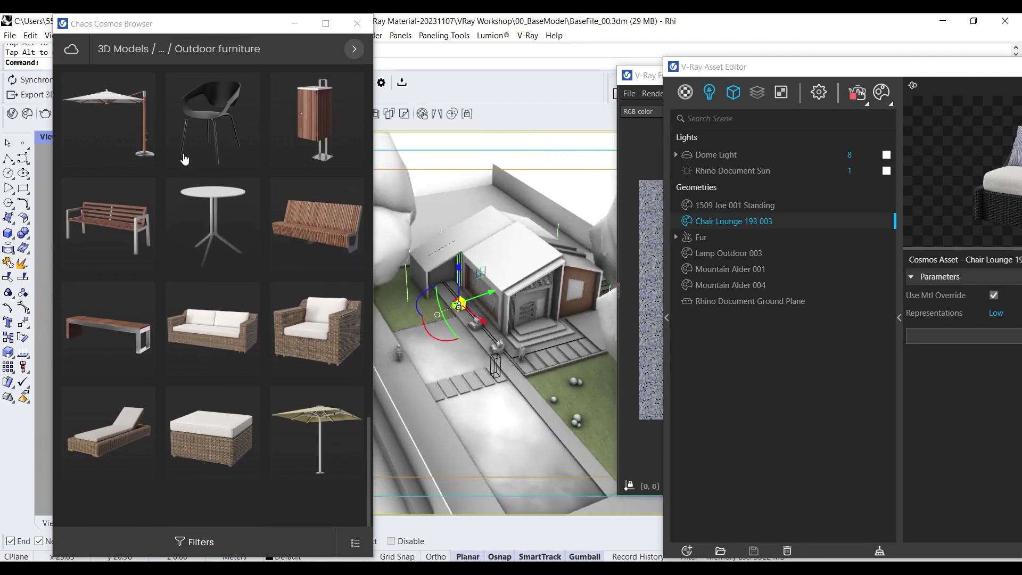
# Step: Download 1458 Lilian 001 Walking from the People category and place the figure at the pool's outer edge near the stepping slabs
pyautogui.scroll(8, 131, 109)
pyautogui.click(118, 114)
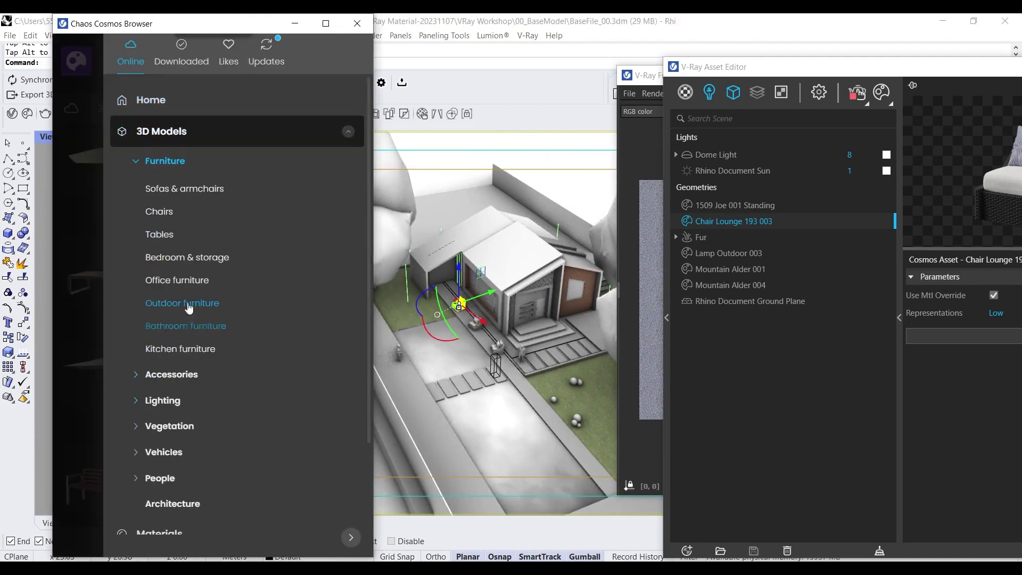
pyautogui.click(175, 477)
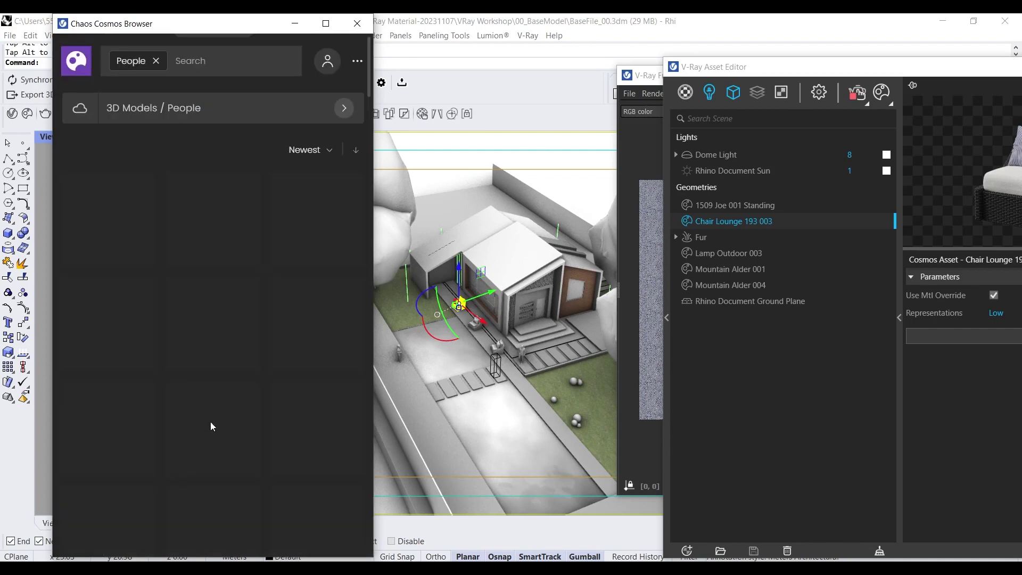
pyautogui.scroll(-5, 231, 248)
pyautogui.scroll(-1, 231, 247)
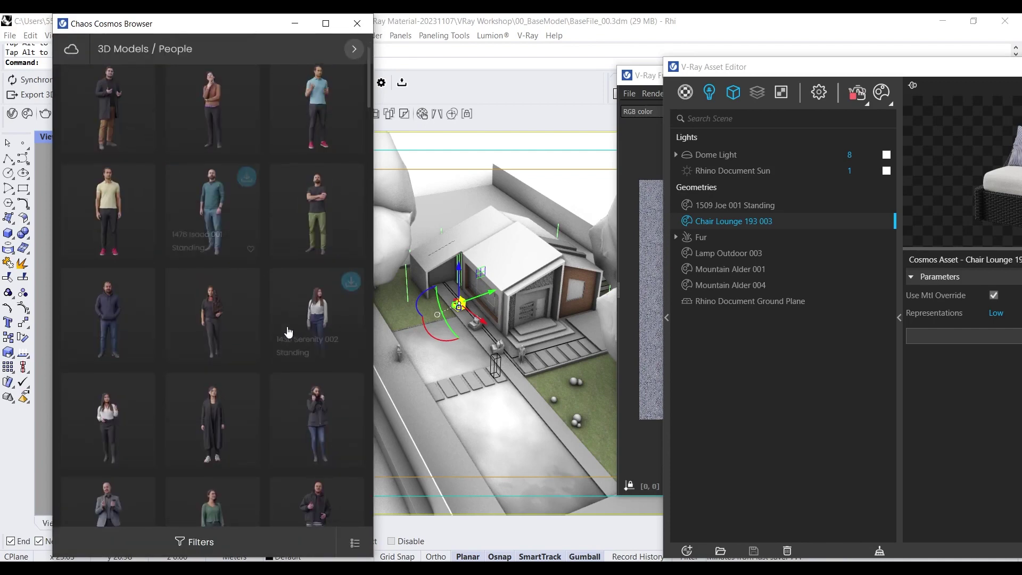
pyautogui.click(247, 282)
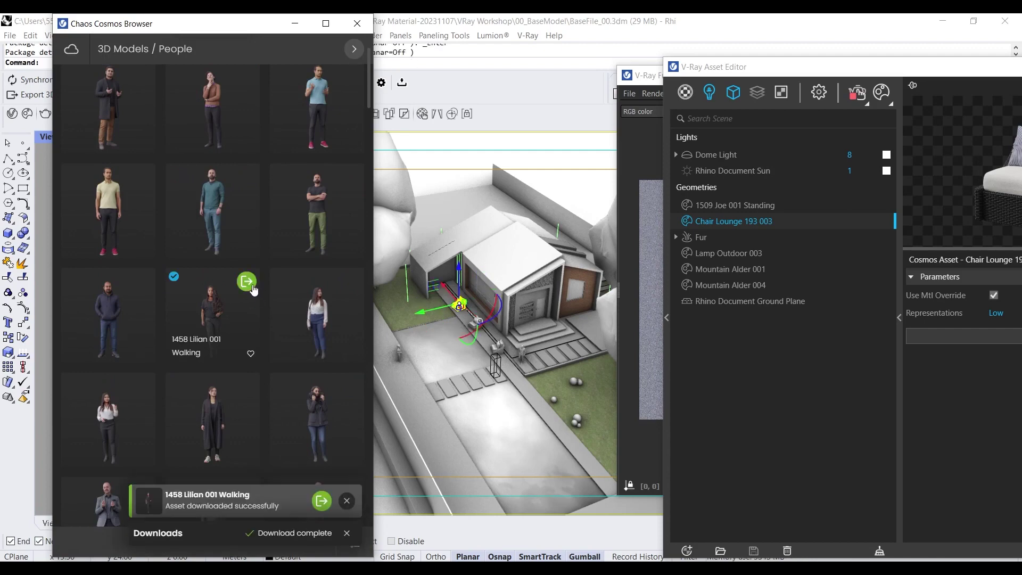
pyautogui.click(246, 283)
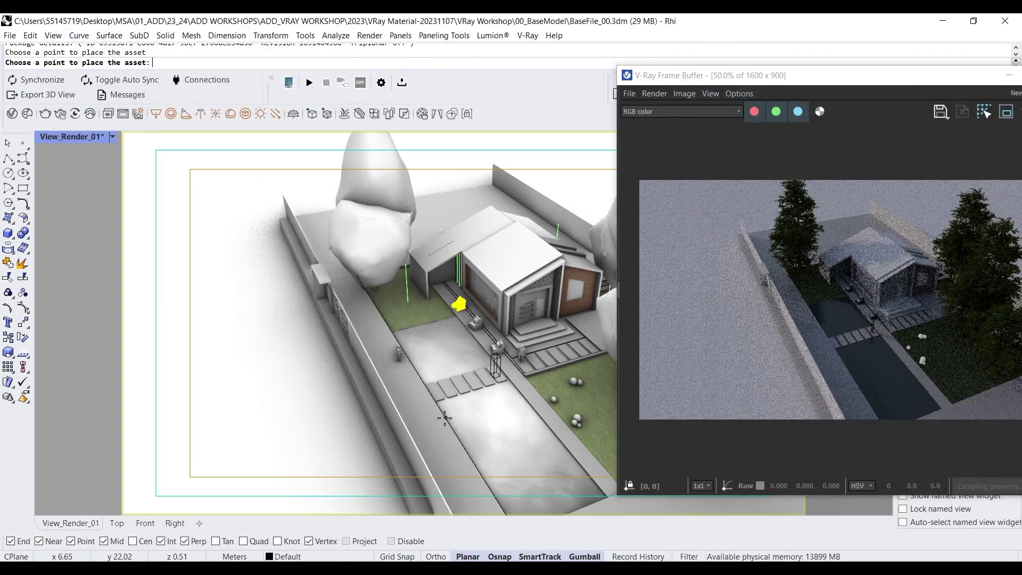
pyautogui.click(429, 410)
# Step: Download 1417 Daria 002 Walking from the People category and place the figure on the paving between the pool and the lawn
pyautogui.scroll(-3, 226, 315)
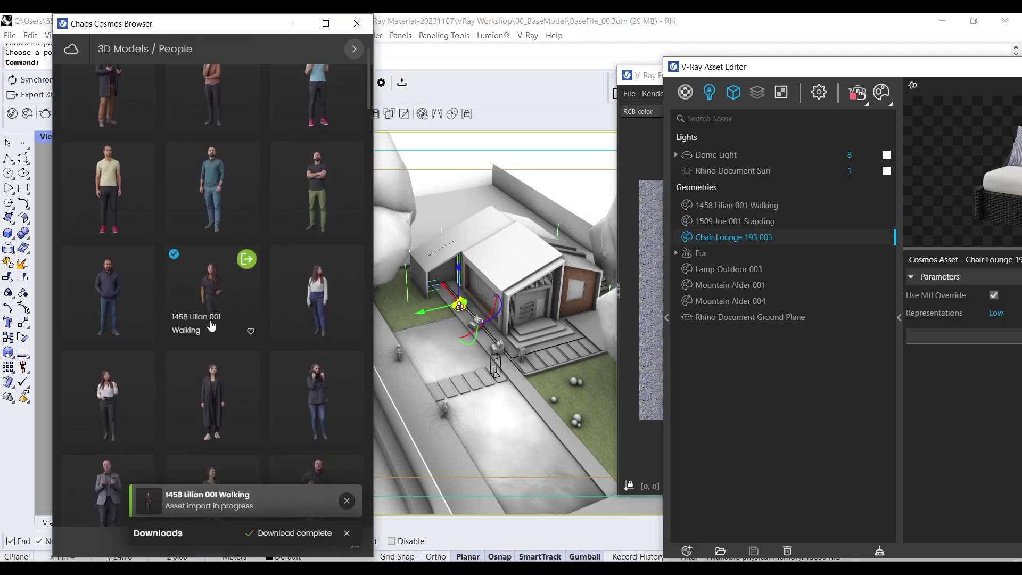
pyautogui.scroll(-1, 254, 394)
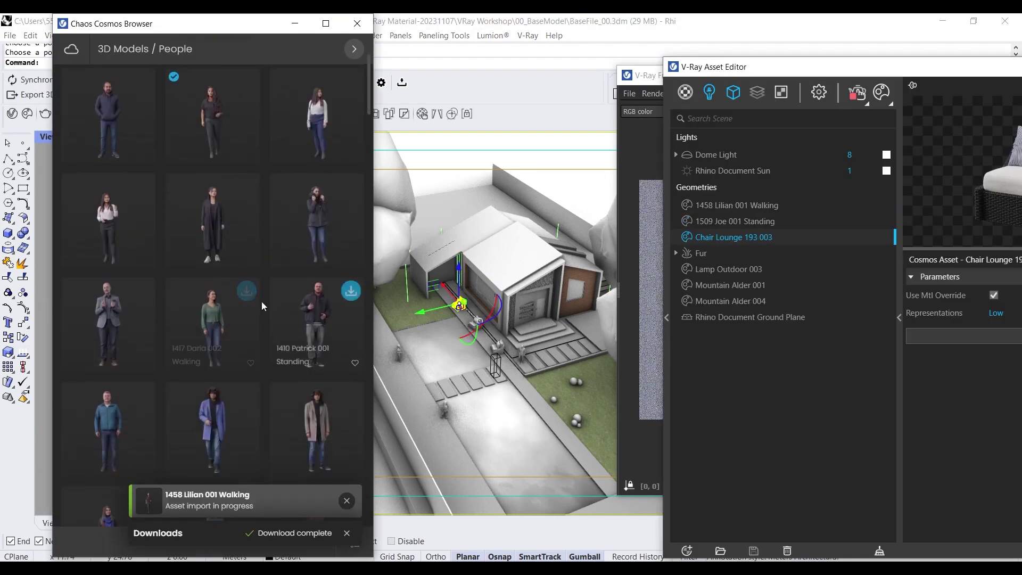
pyautogui.click(246, 292)
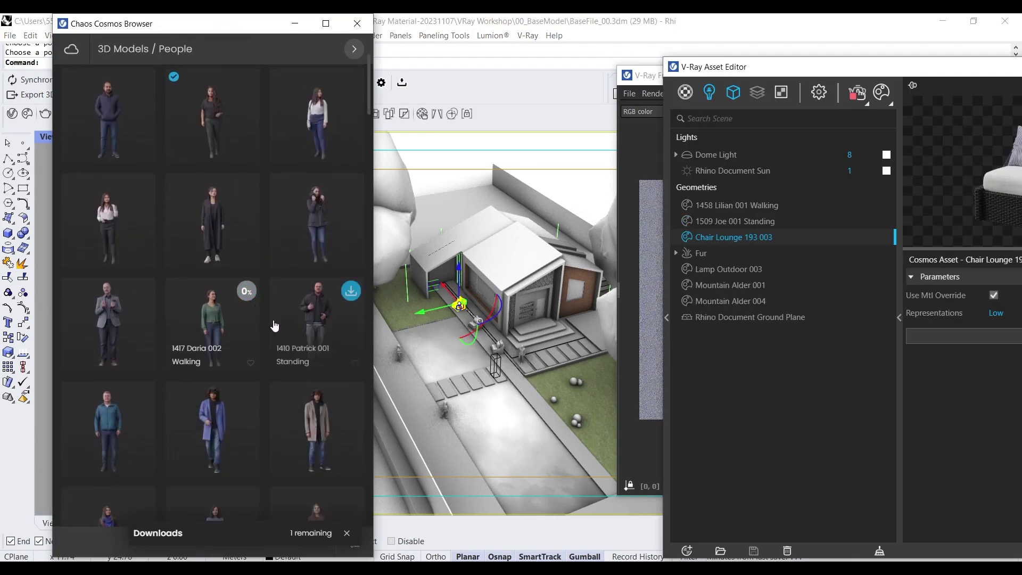
pyautogui.click(245, 290)
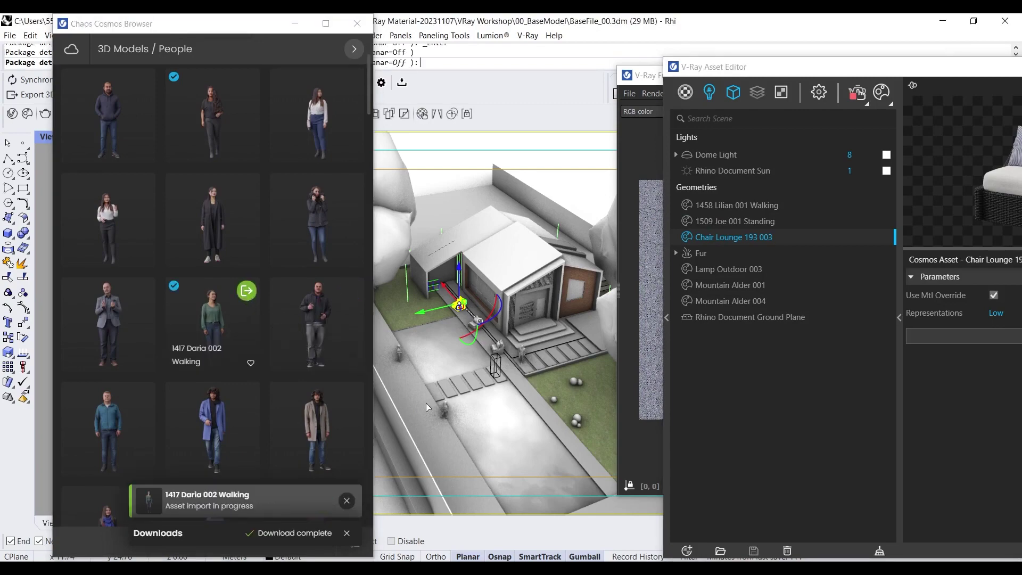
pyautogui.click(537, 412)
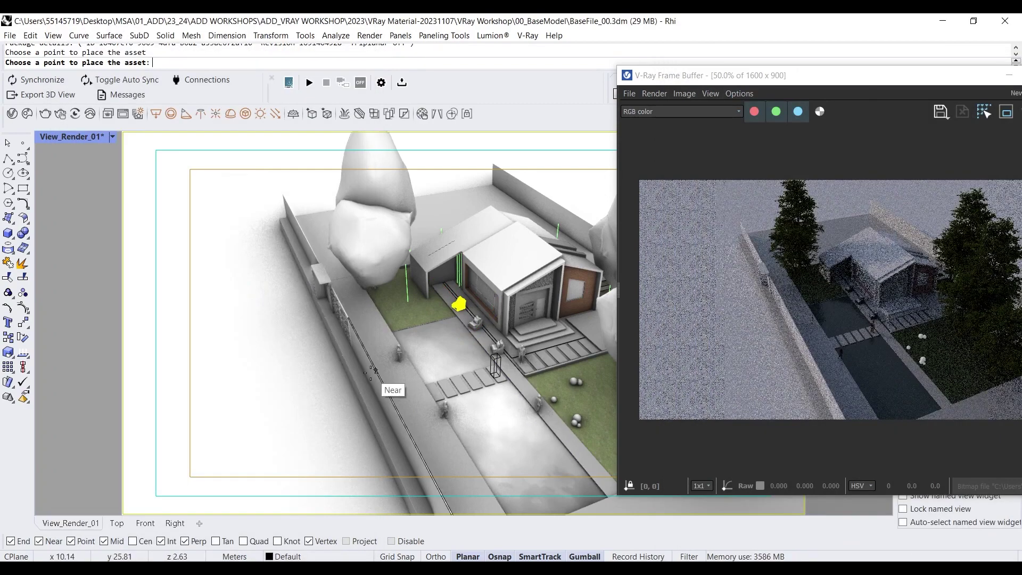
# Step: Download 1410 Patrick 001 Standing and place the figure on the paving strip beside the lawn
pyautogui.scroll(-6, 281, 371)
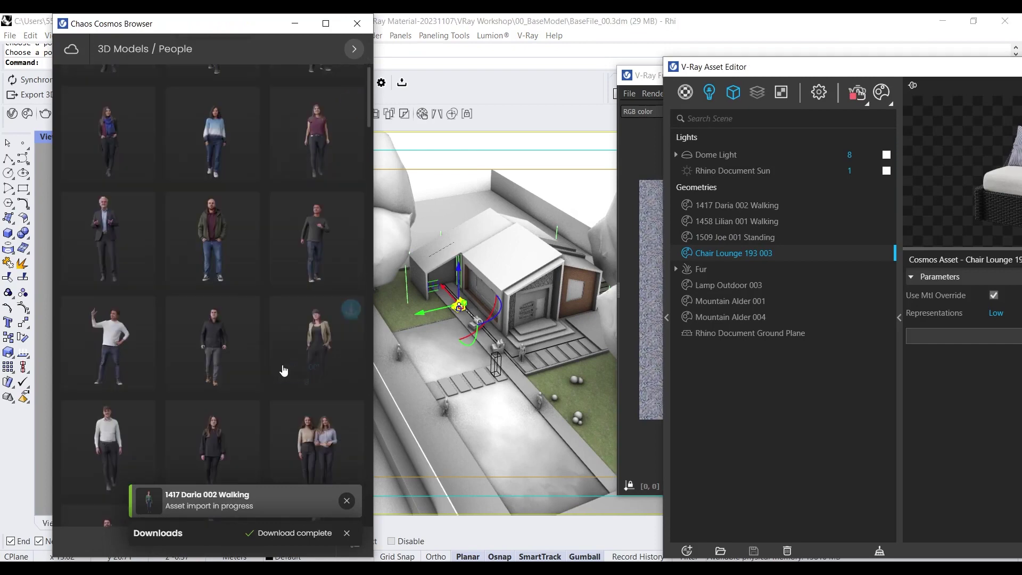
pyautogui.scroll(4, 166, 305)
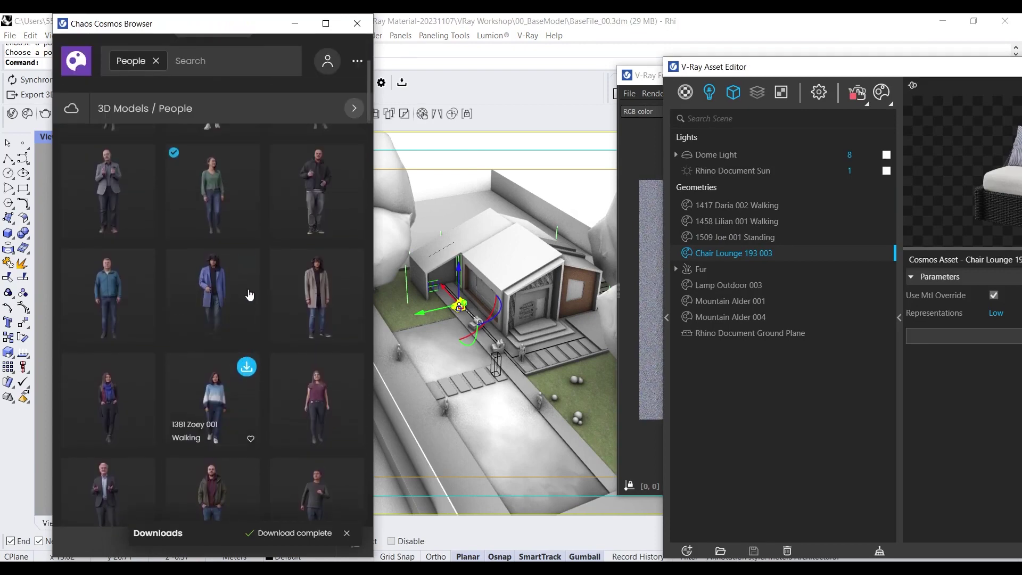
pyautogui.scroll(4, 264, 295)
pyautogui.click(349, 296)
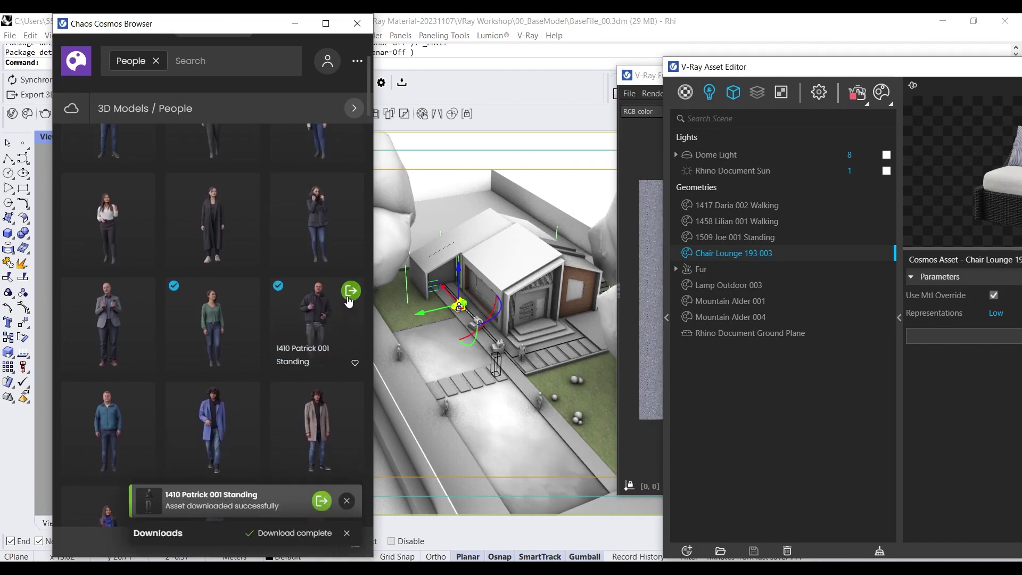
pyautogui.click(351, 291)
pyautogui.click(550, 389)
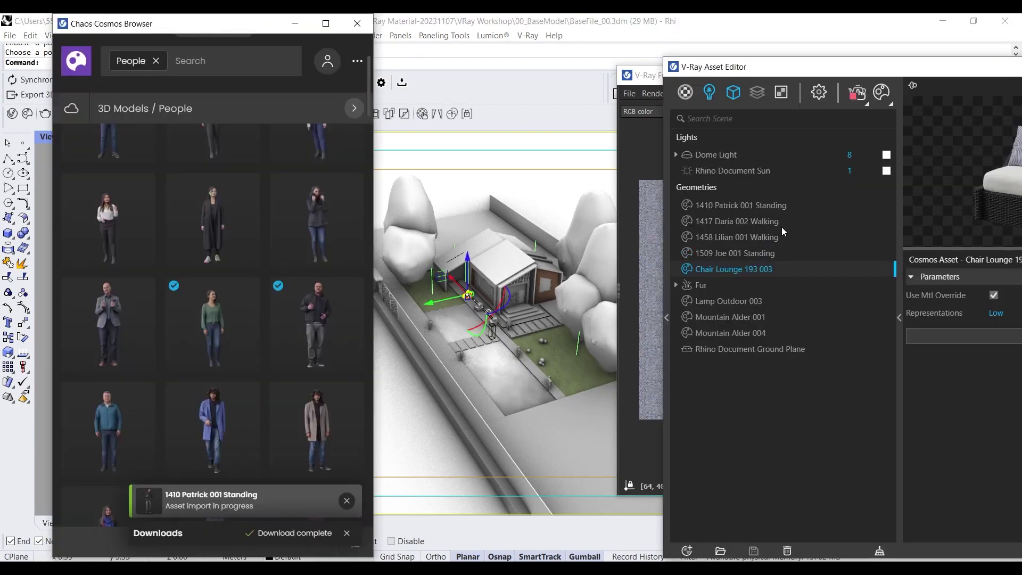
# Step: Restore the View_Render_01 camera and clear the asset editor away to compare the view with the live render
pyautogui.moveTo(868, 68); pyautogui.dragTo(210, 203)
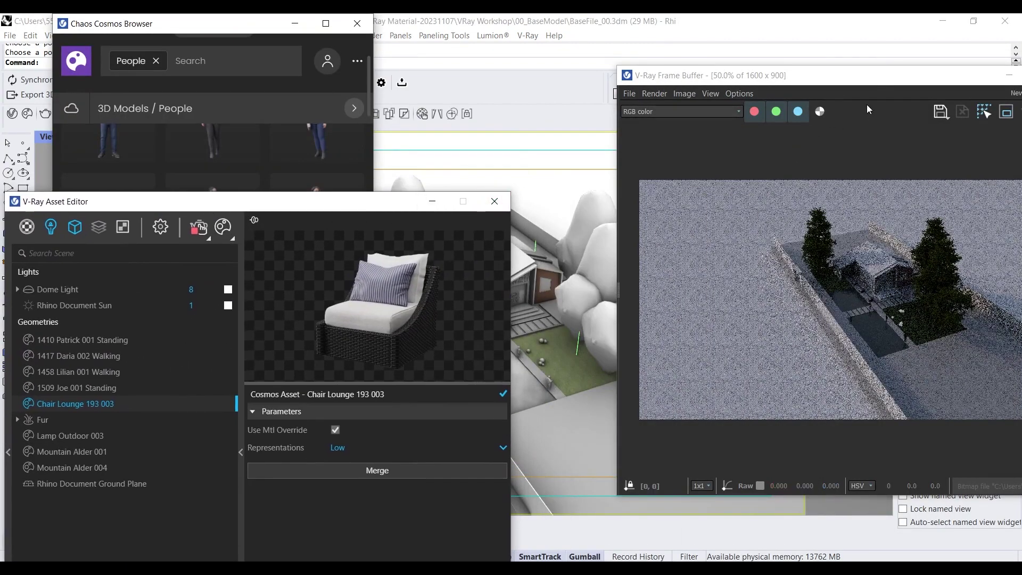
pyautogui.moveTo(876, 80); pyautogui.dragTo(248, 111)
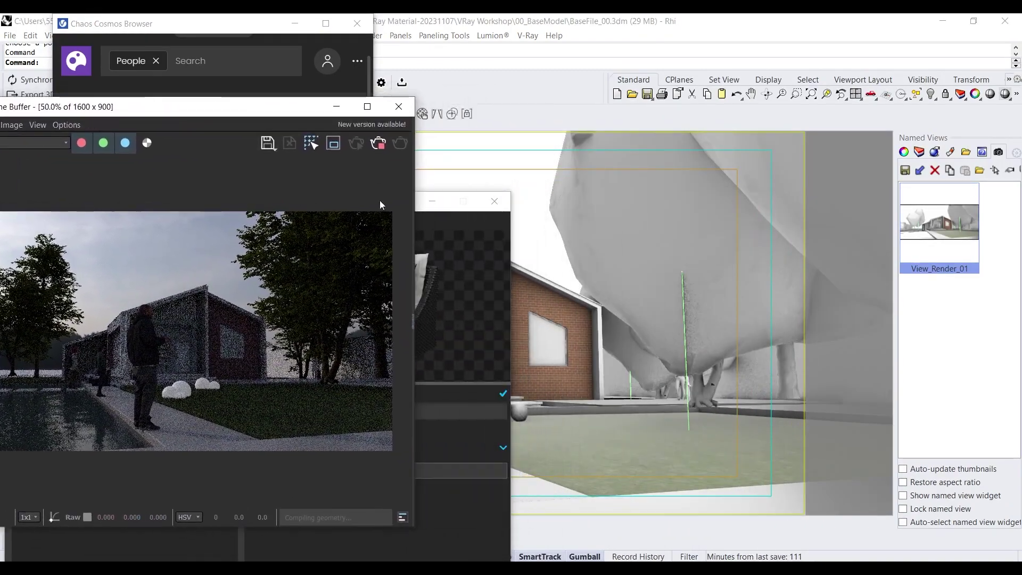
pyautogui.click(450, 210)
pyautogui.click(520, 398)
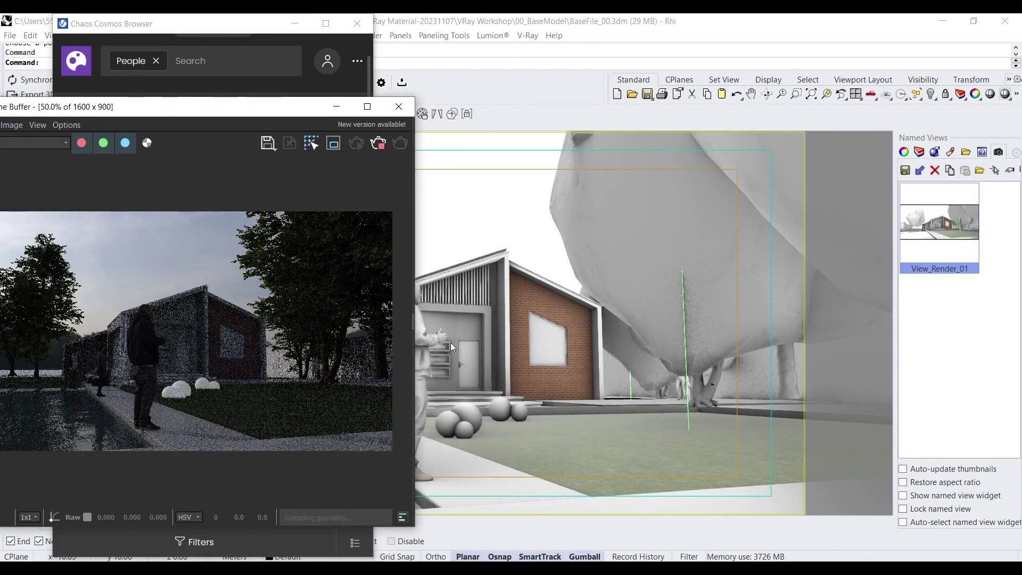
# Step: Move the foreground people closer together on the paving beside the lawn and rotate the nearest figure toward the other
pyautogui.click(431, 356)
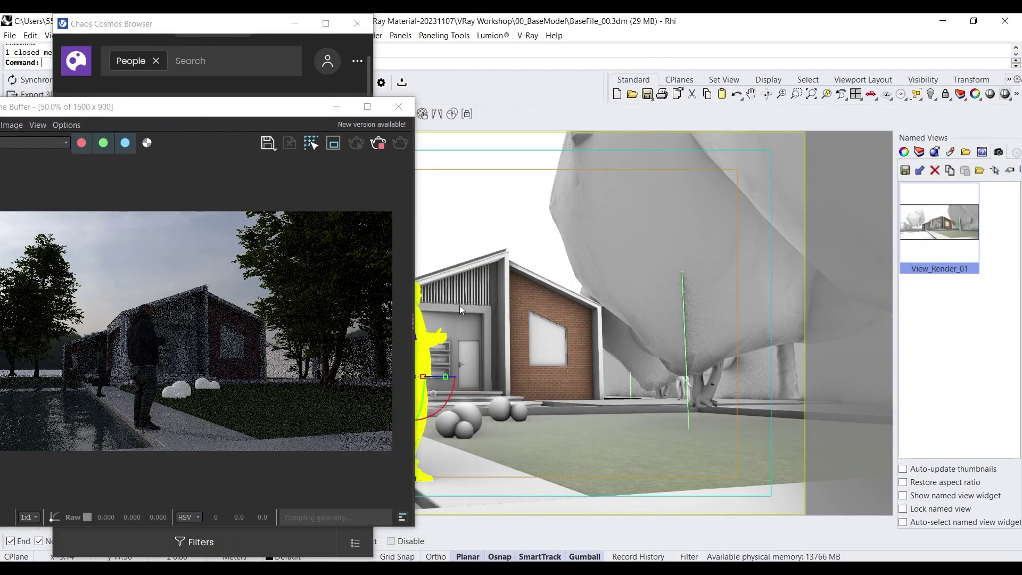
pyautogui.moveTo(176, 106); pyautogui.dragTo(782, 101)
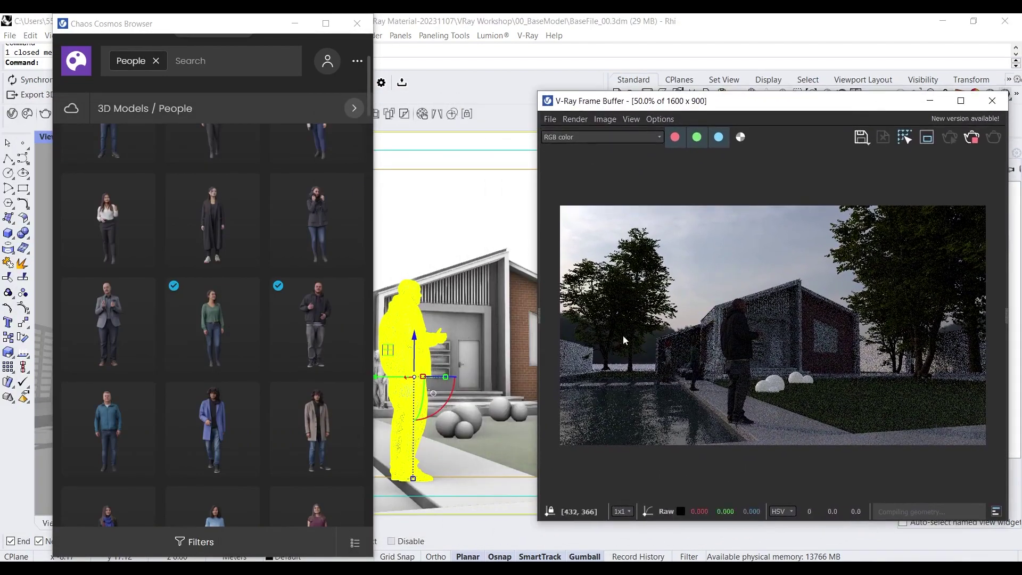
pyautogui.moveTo(421, 375); pyautogui.dragTo(462, 399, button='right')
pyautogui.scroll(-4, 453, 394)
pyautogui.moveTo(524, 458); pyautogui.dragTo(456, 449)
pyautogui.moveTo(480, 411); pyautogui.dragTo(482, 411)
pyautogui.scroll(5, 482, 415)
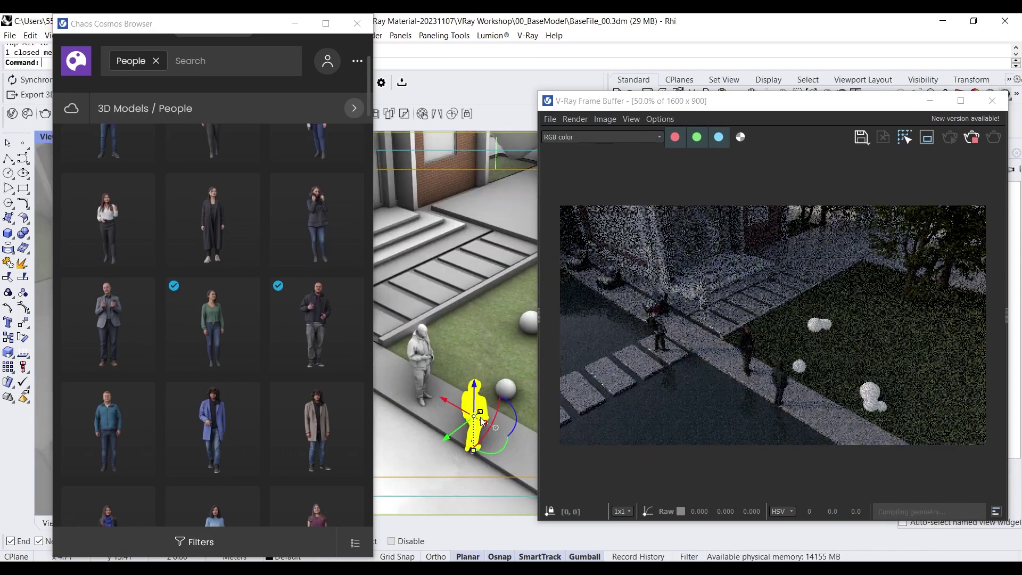
pyautogui.moveTo(472, 447); pyautogui.dragTo(486, 438)
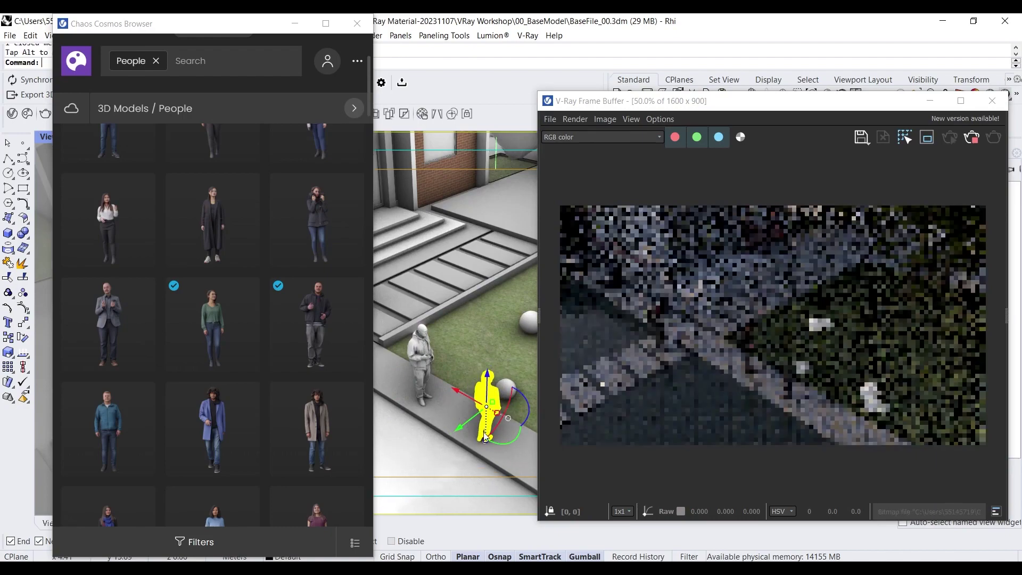
pyautogui.moveTo(529, 411); pyautogui.dragTo(518, 360)
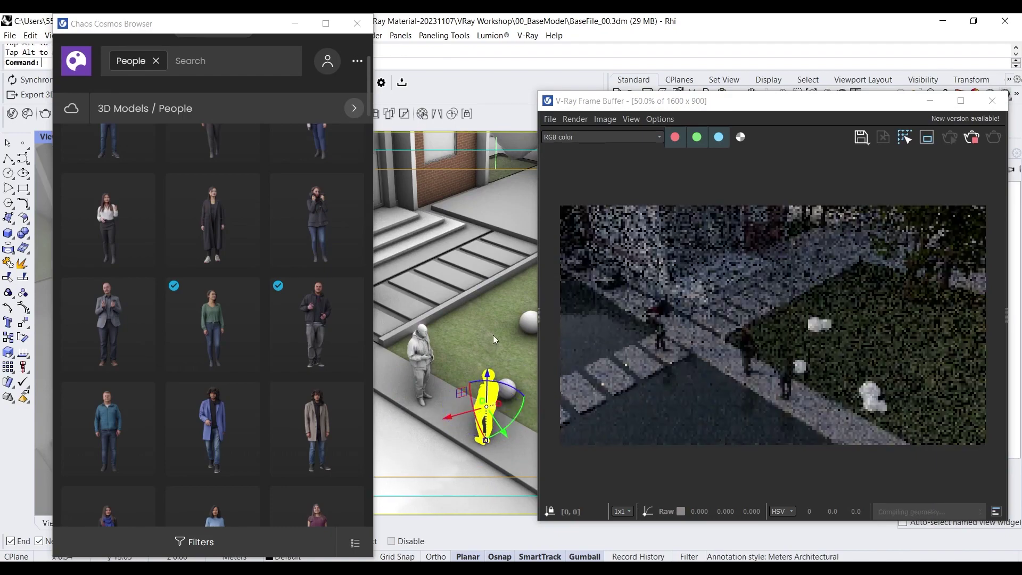
# Step: Move the walking woman from the pool's outer edge onto the stepping slabs and restore View_Render_01
pyautogui.scroll(-8, 496, 339)
pyautogui.moveTo(494, 341); pyautogui.dragTo(393, 370, button='right')
pyautogui.scroll(-4, 445, 362)
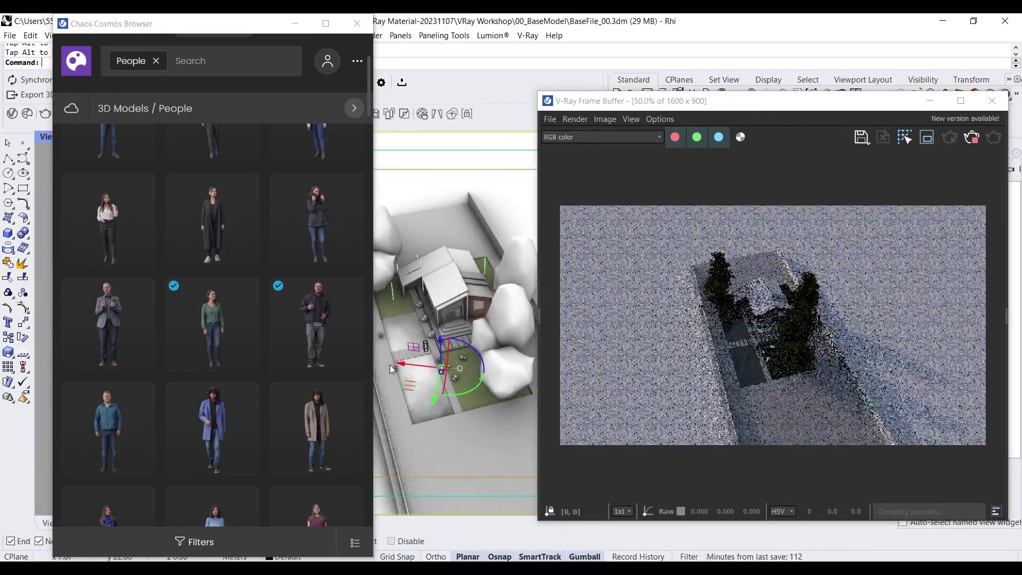
pyautogui.scroll(10, 392, 369)
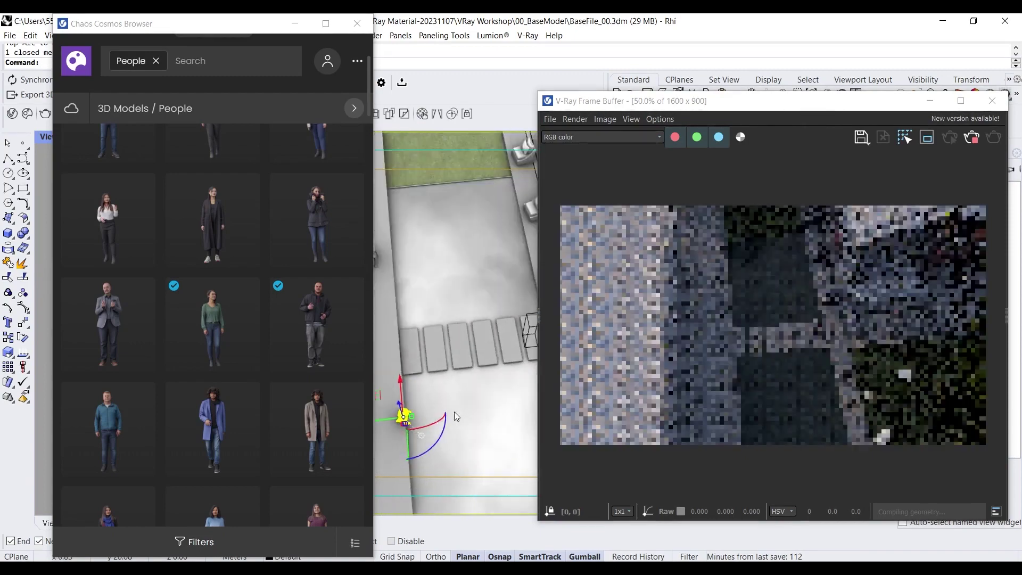
pyautogui.scroll(-2, 454, 413)
pyautogui.moveTo(388, 395); pyautogui.dragTo(432, 339)
pyautogui.moveTo(437, 340); pyautogui.dragTo(461, 295, button='right')
pyautogui.moveTo(819, 106); pyautogui.dragTo(763, 106)
pyautogui.doubleClick(921, 216)
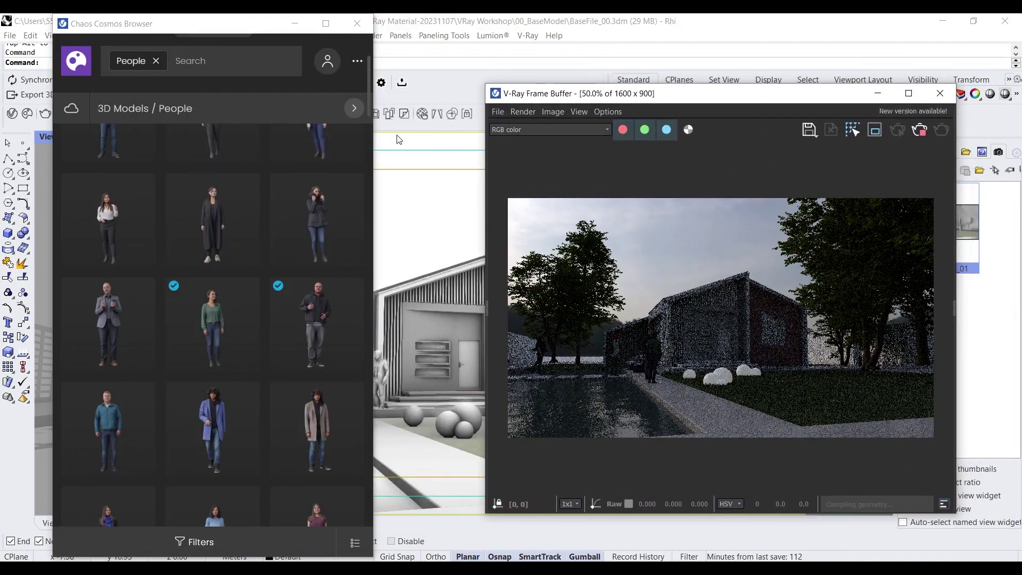
# Step: Inspect the walking woman close up in the render and lower her onto the stepping slabs
pyautogui.click(237, 64)
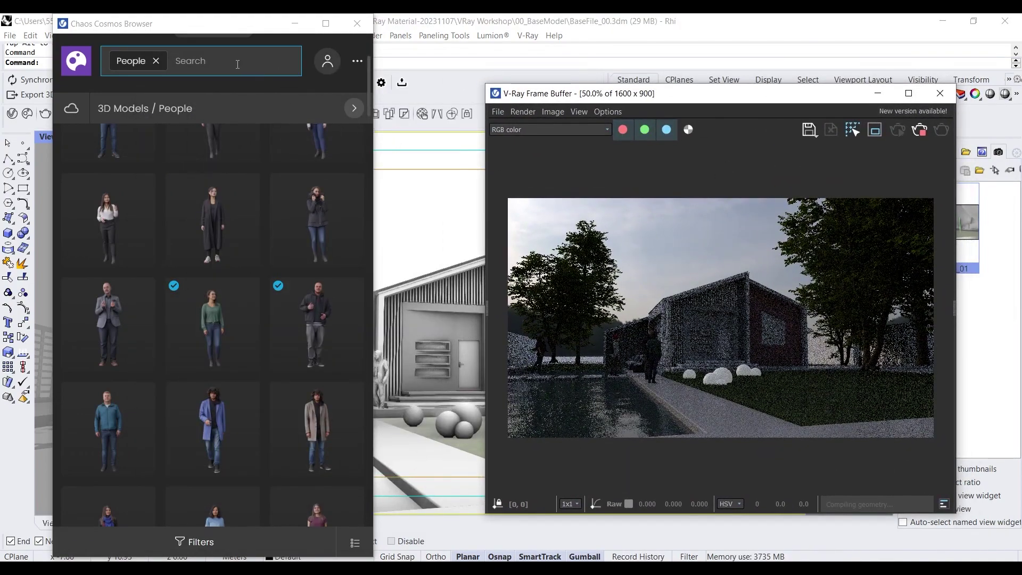
pyautogui.scroll(5, 530, 370)
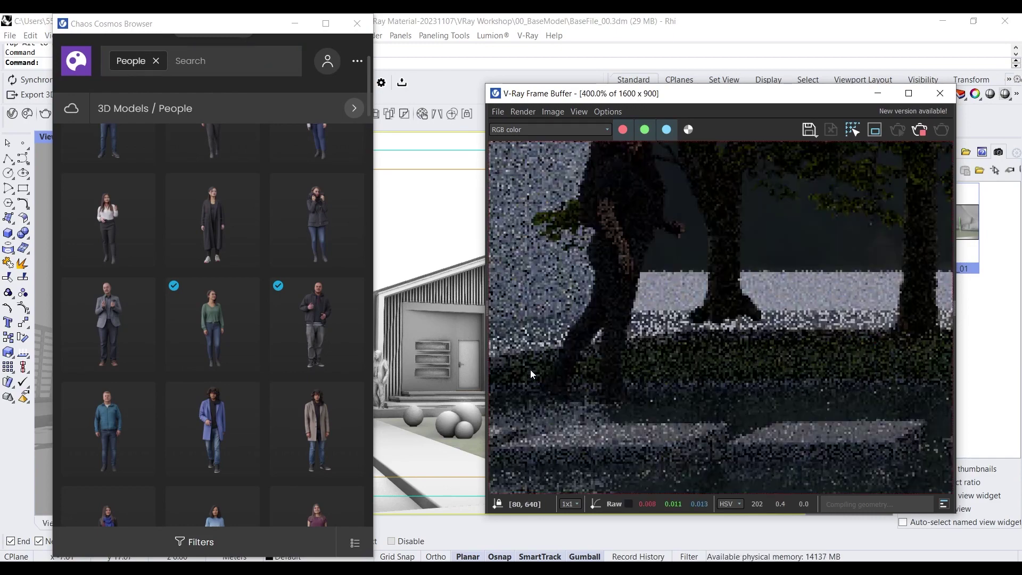
pyautogui.scroll(-1, 572, 353)
pyautogui.scroll(-1, 575, 351)
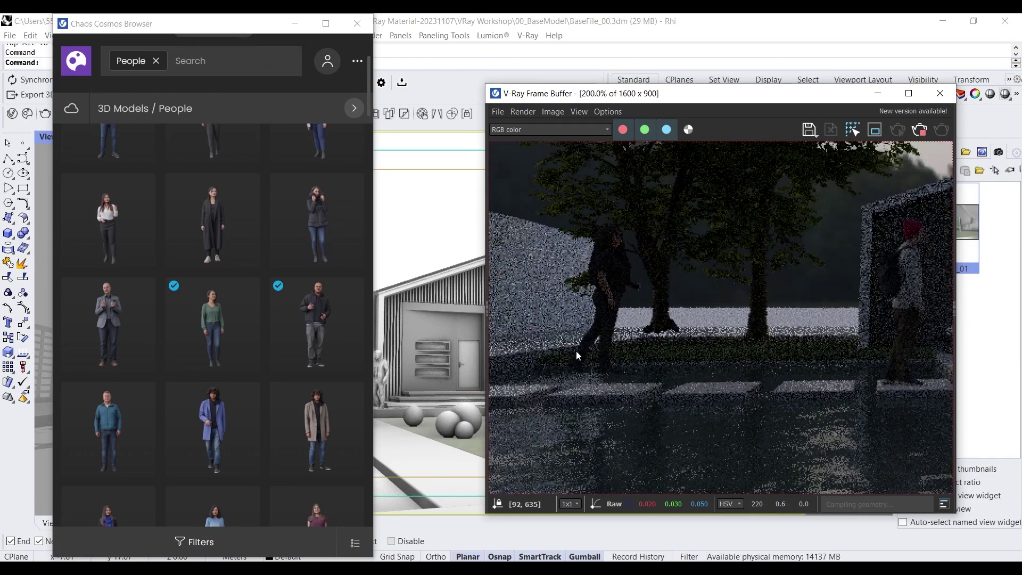
pyautogui.moveTo(626, 95); pyautogui.dragTo(770, 111)
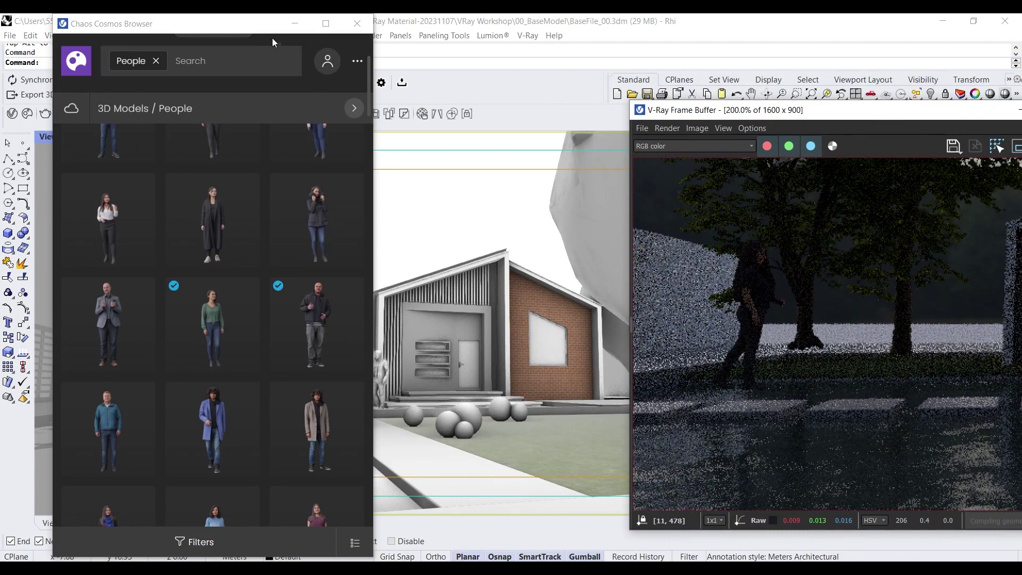
pyautogui.moveTo(273, 42); pyautogui.dragTo(812, 116)
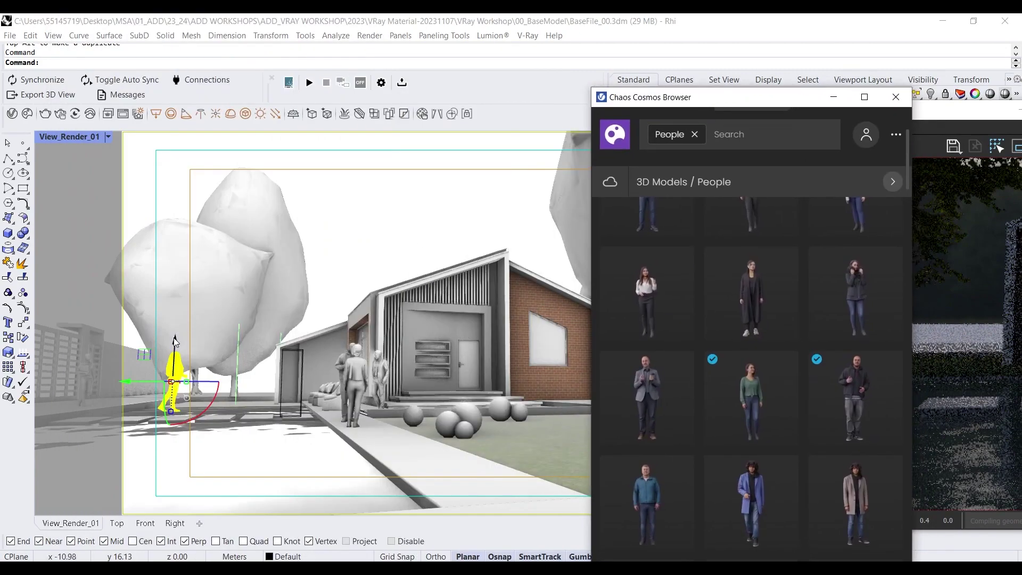
pyautogui.moveTo(175, 342); pyautogui.dragTo(179, 344)
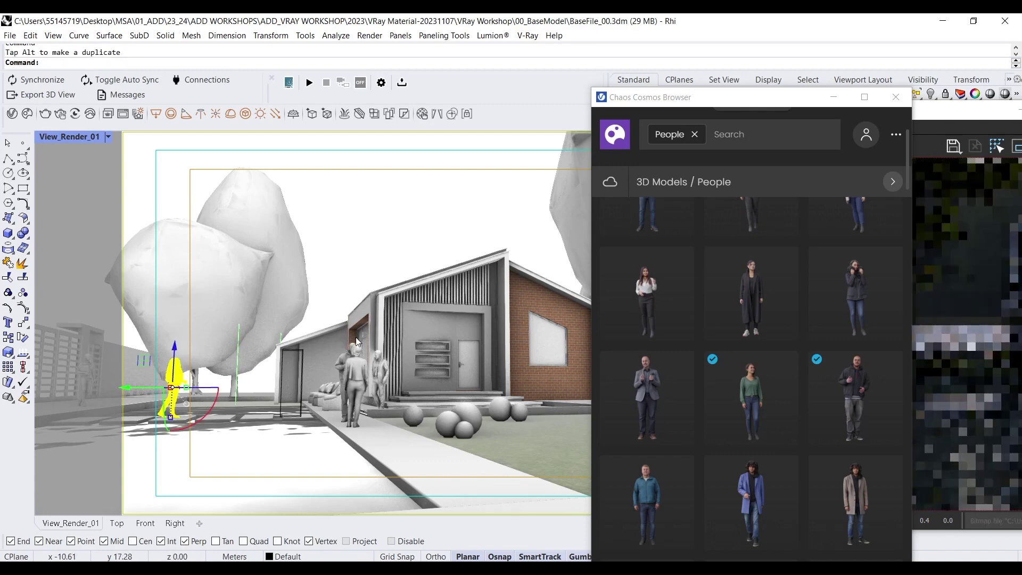
# Step: Close the Chaos Cosmos browser and place the render window next to the people in the view
pyautogui.moveTo(668, 134); pyautogui.dragTo(340, 115)
pyautogui.scroll(4, 404, 272)
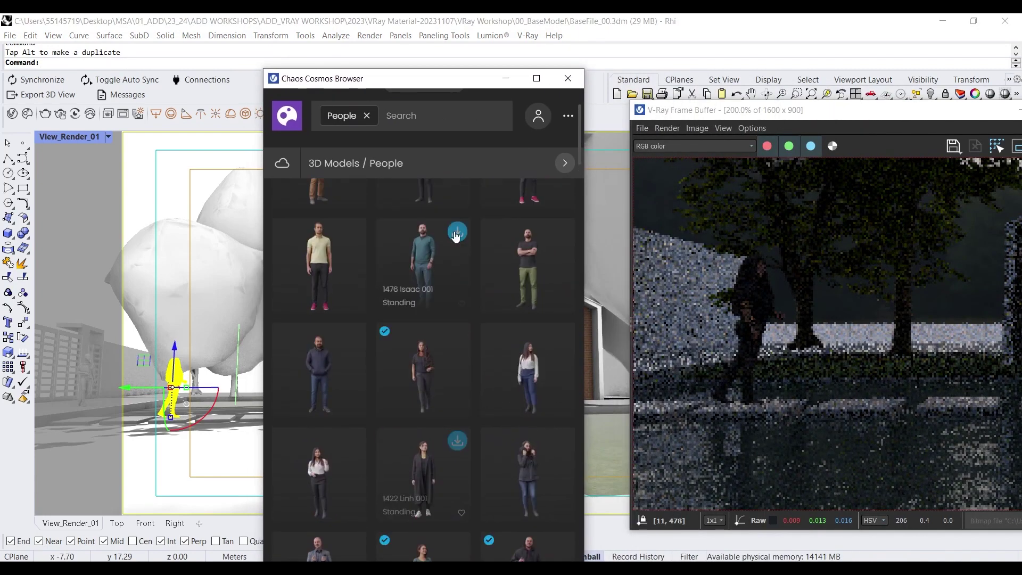
pyautogui.click(565, 84)
pyautogui.moveTo(759, 111); pyautogui.dragTo(530, 80)
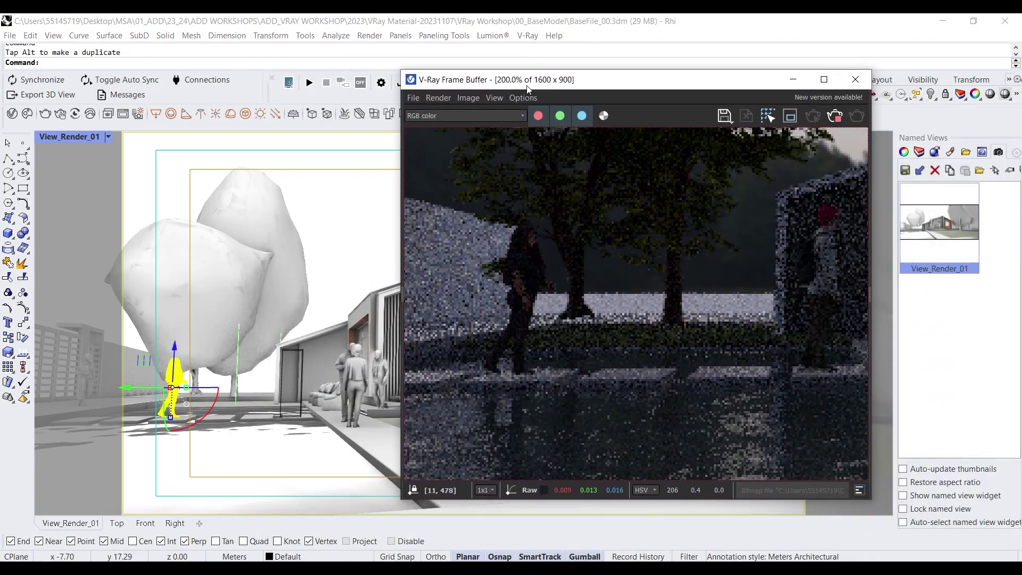
# Step: Open the Dome Light's HDR bitmap in the asset editor and set its horizontal rotation to 297.8
pyautogui.moveTo(547, 544)
pyautogui.click(592, 535)
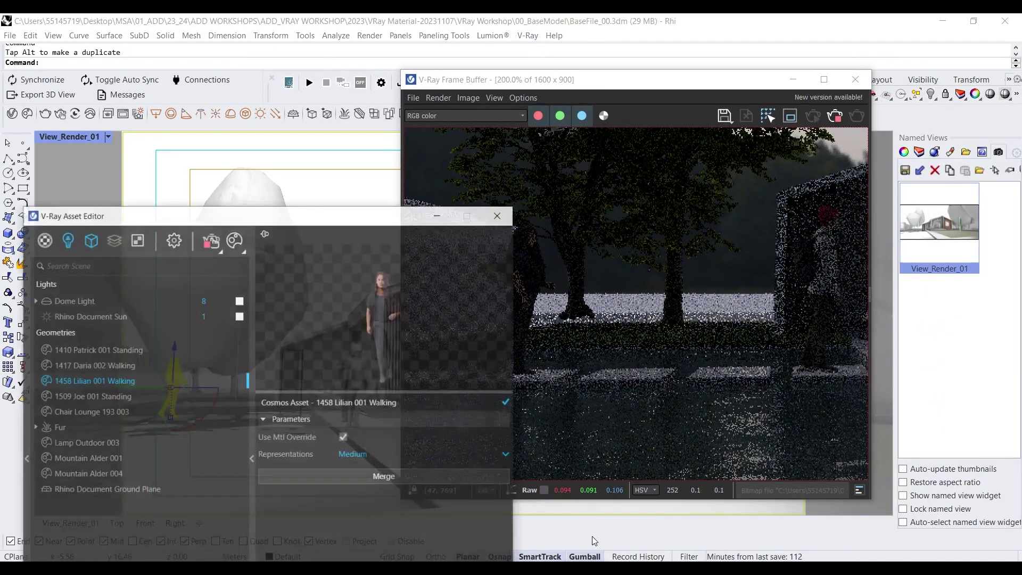
pyautogui.moveTo(307, 219); pyautogui.dragTo(313, 82)
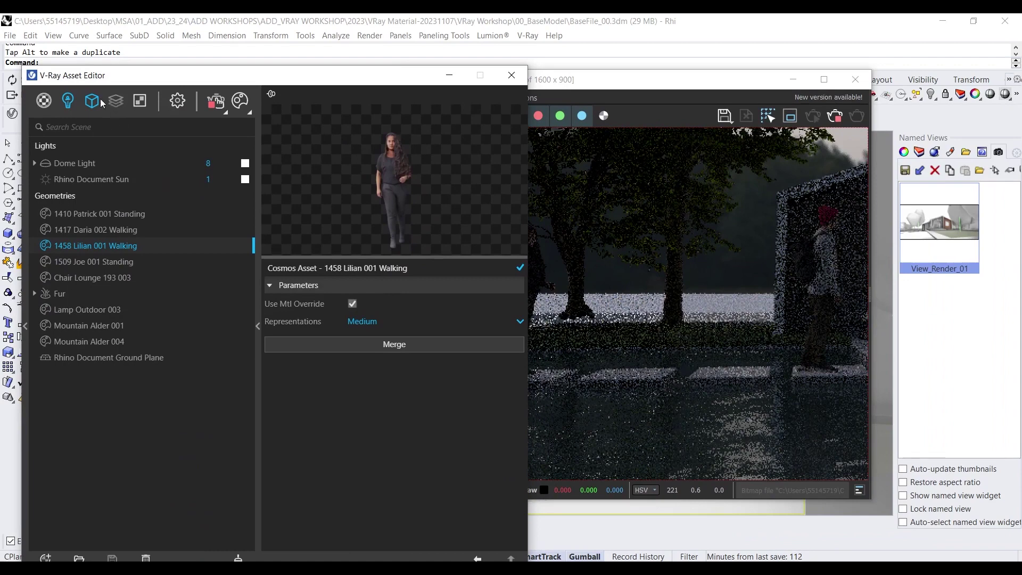
pyautogui.click(68, 101)
pyautogui.click(91, 163)
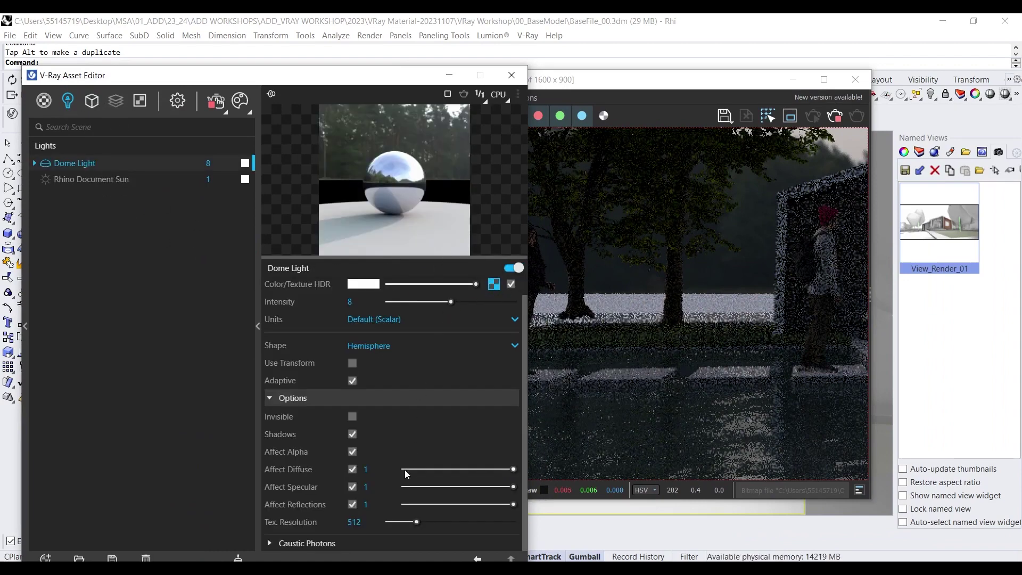
pyautogui.scroll(1, 297, 457)
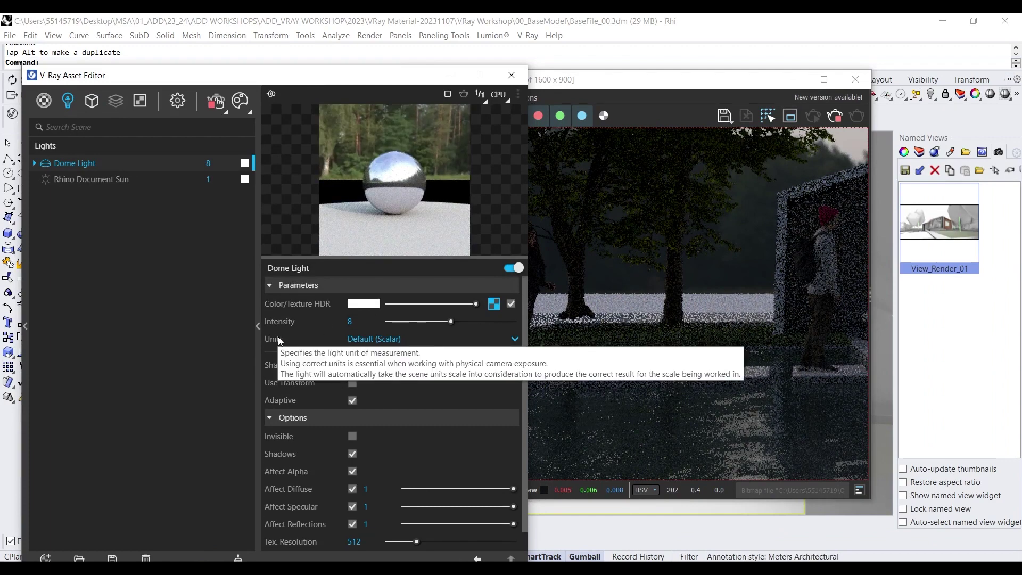
pyautogui.click(494, 305)
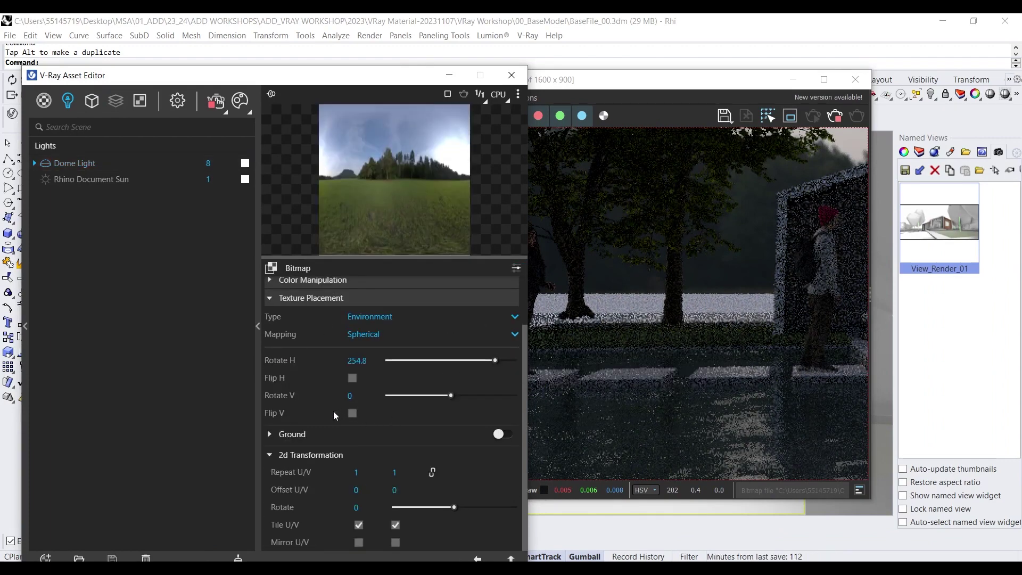
pyautogui.moveTo(492, 362); pyautogui.dragTo(502, 361)
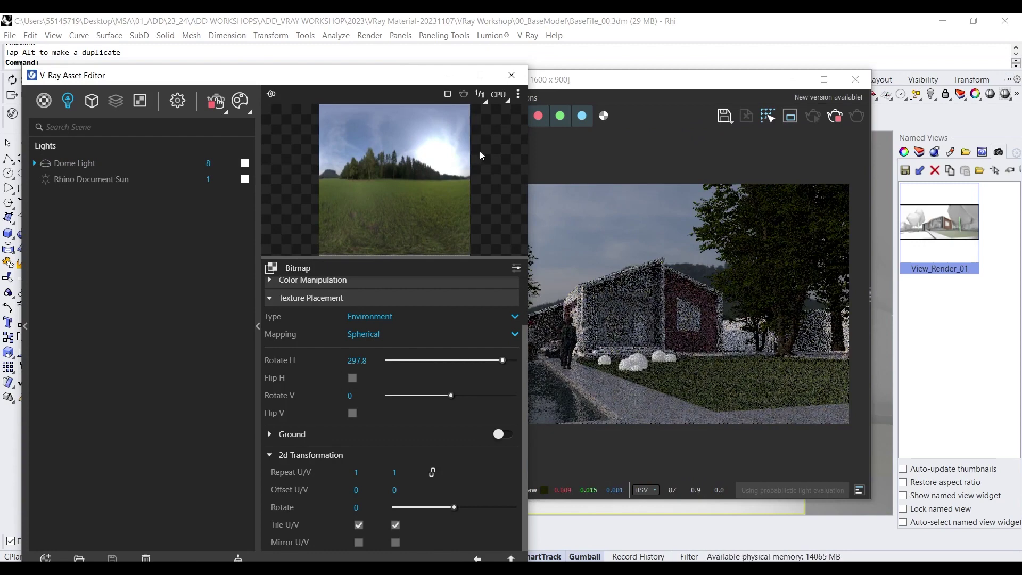
pyautogui.moveTo(387, 81); pyautogui.dragTo(301, 75)
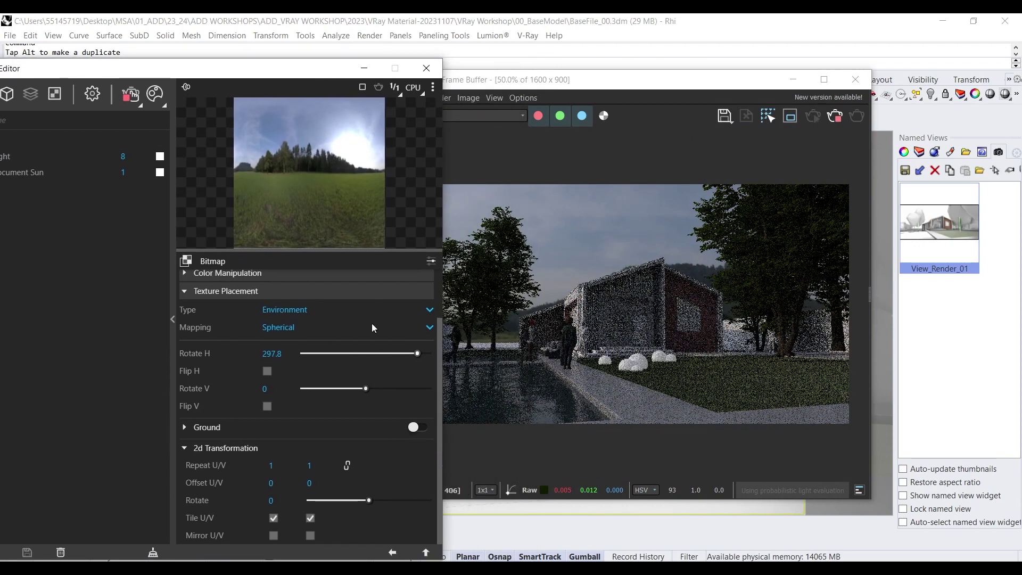
# Step: Try several horizontal rotations of the Dome Light's HDR bitmap and settle on -33.8
pyautogui.click(423, 354)
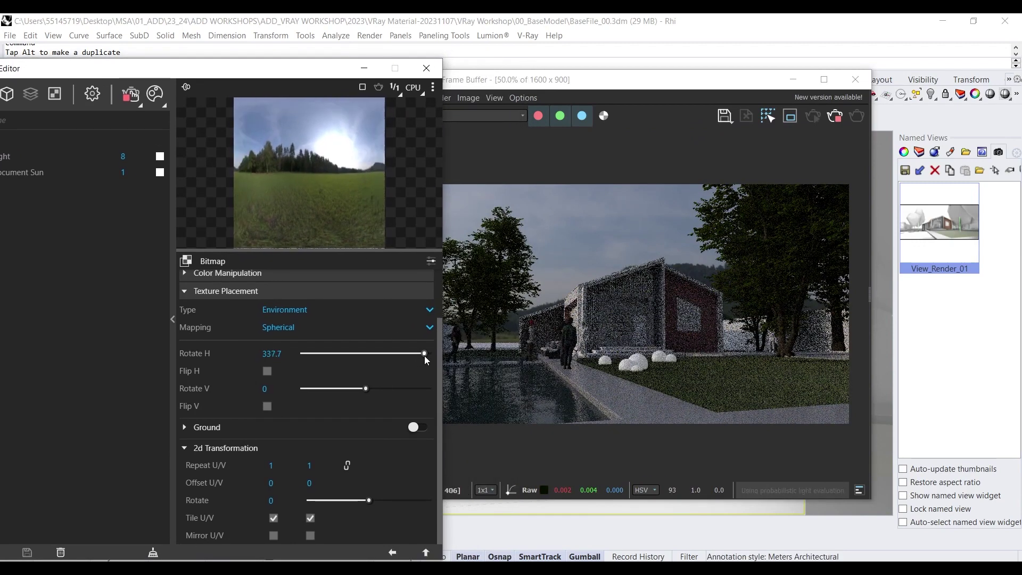
pyautogui.moveTo(424, 355); pyautogui.dragTo(427, 356)
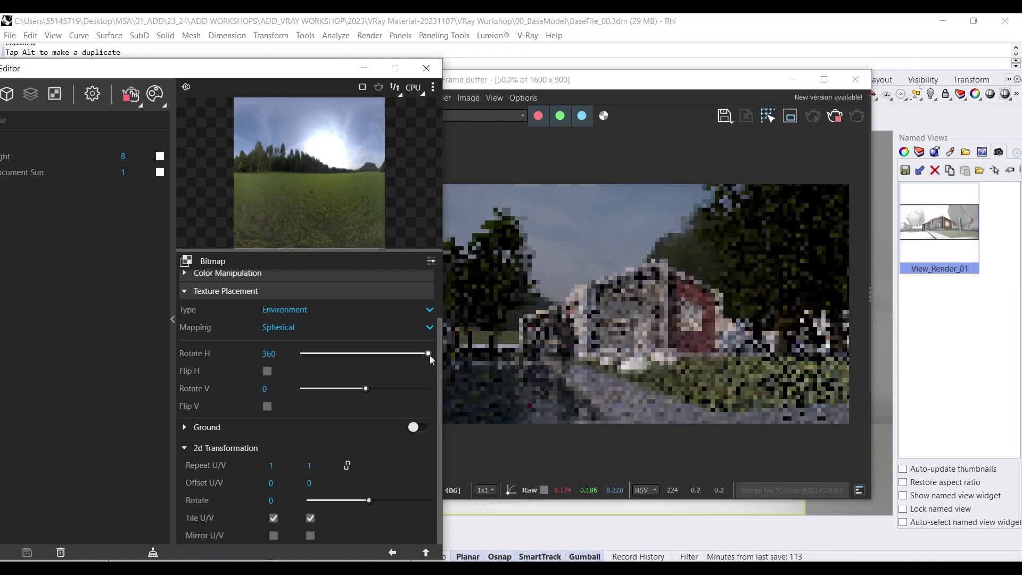
pyautogui.moveTo(429, 356); pyautogui.dragTo(376, 359)
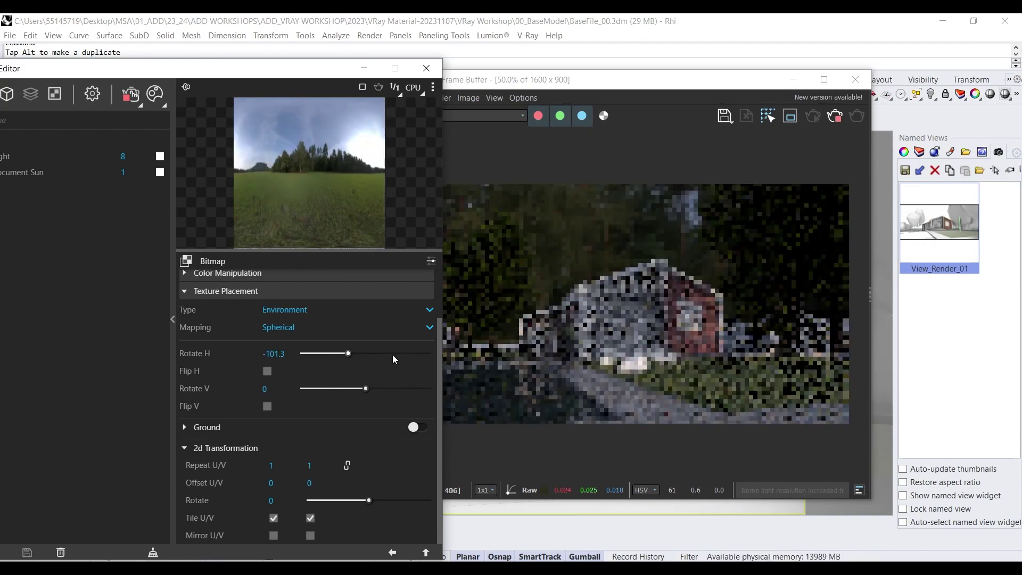
pyautogui.moveTo(344, 354); pyautogui.dragTo(362, 354)
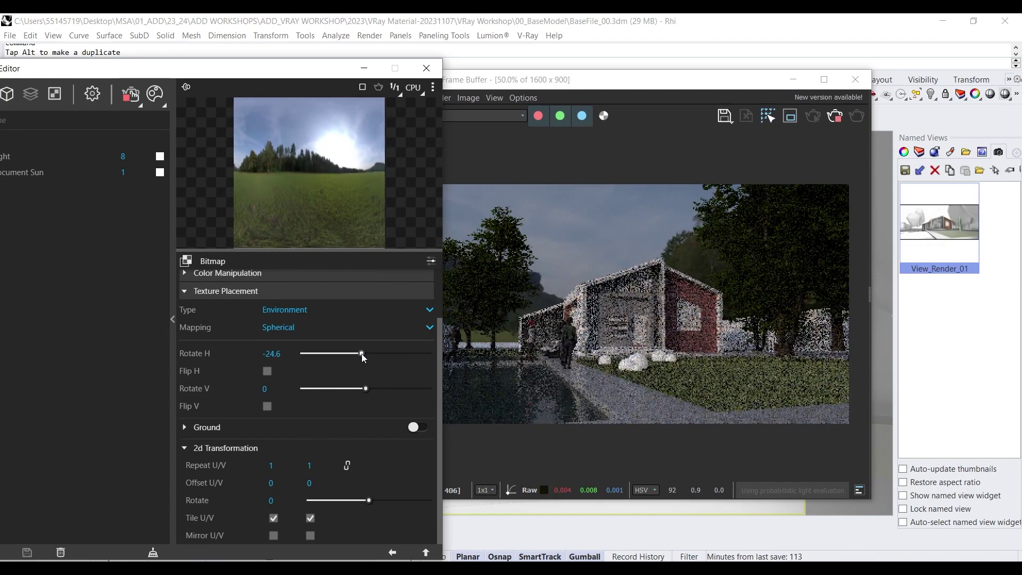
pyautogui.moveTo(362, 353); pyautogui.dragTo(360, 353)
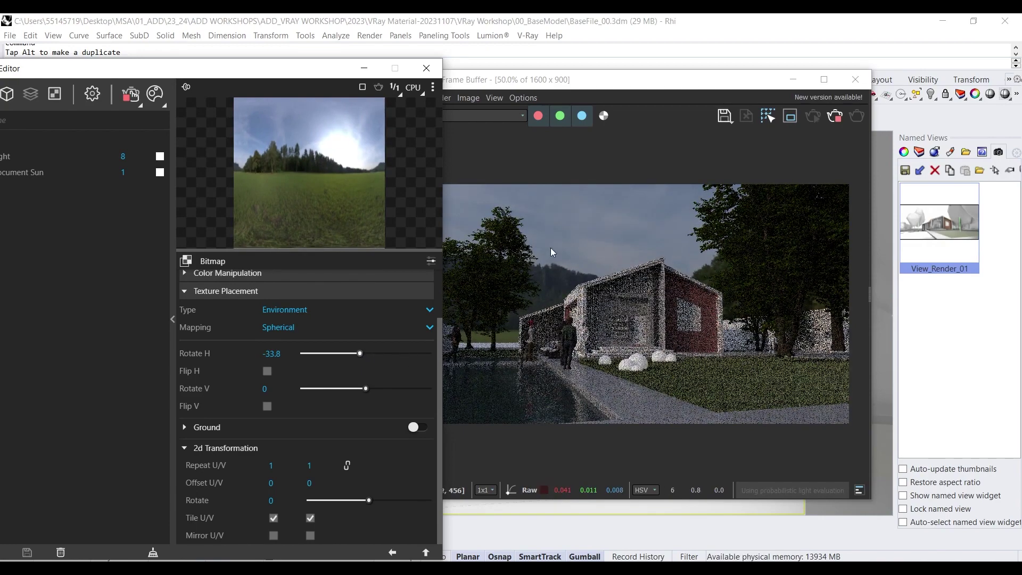
pyautogui.moveTo(321, 74); pyautogui.dragTo(410, 85)
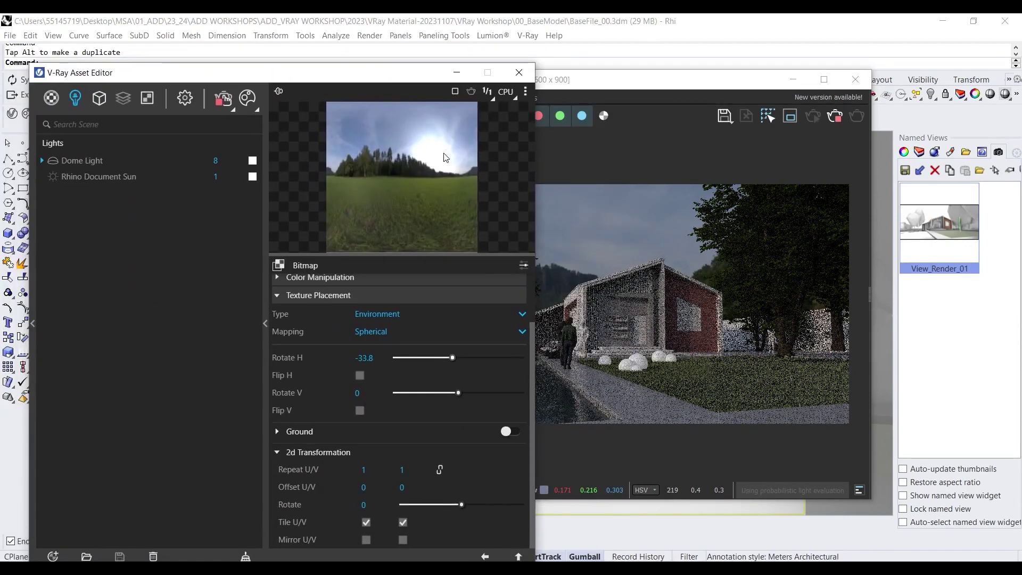
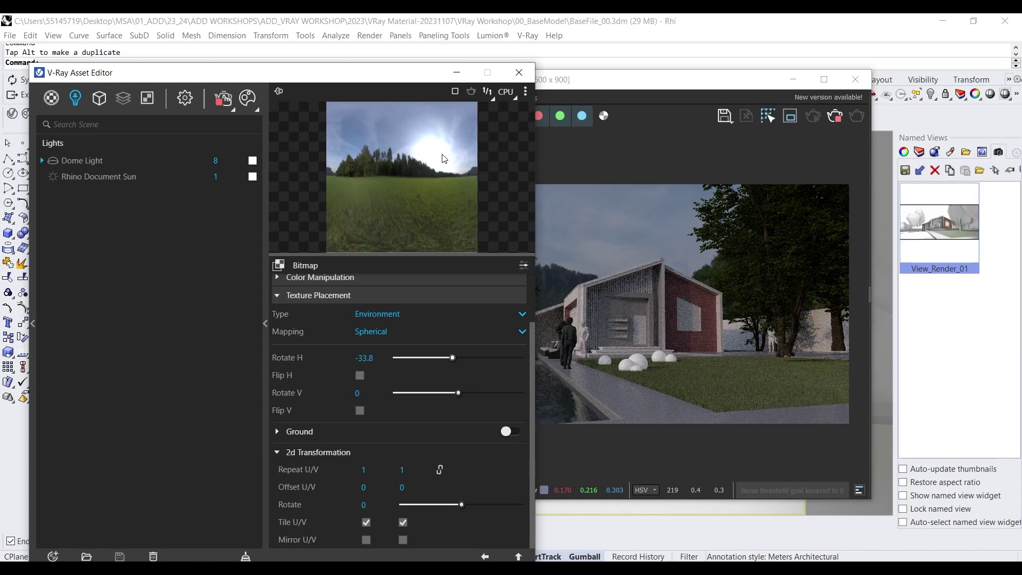
# Step: Place the render window beside the asset editor and inspect the house, people and lawn up close
pyautogui.moveTo(566, 89); pyautogui.dragTo(696, 38)
pyautogui.scroll(1, 762, 223)
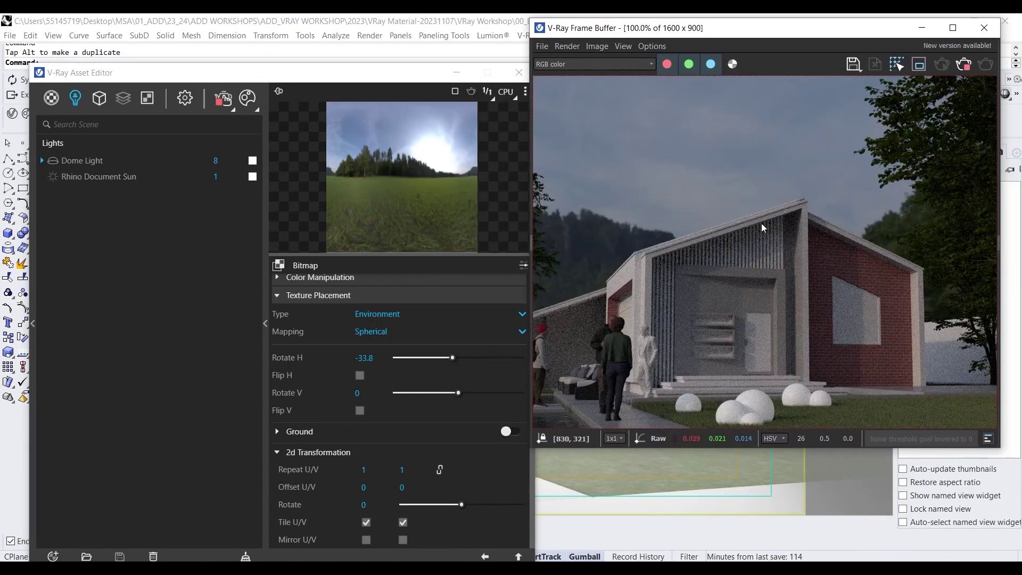
pyautogui.scroll(-1, 764, 218)
pyautogui.scroll(1, 752, 327)
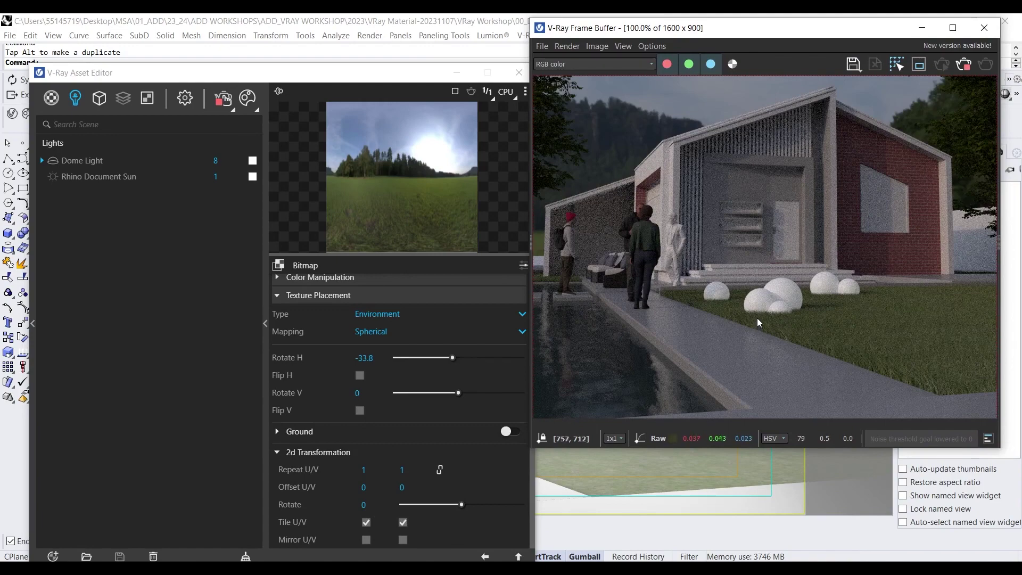
pyautogui.scroll(-1, 758, 320)
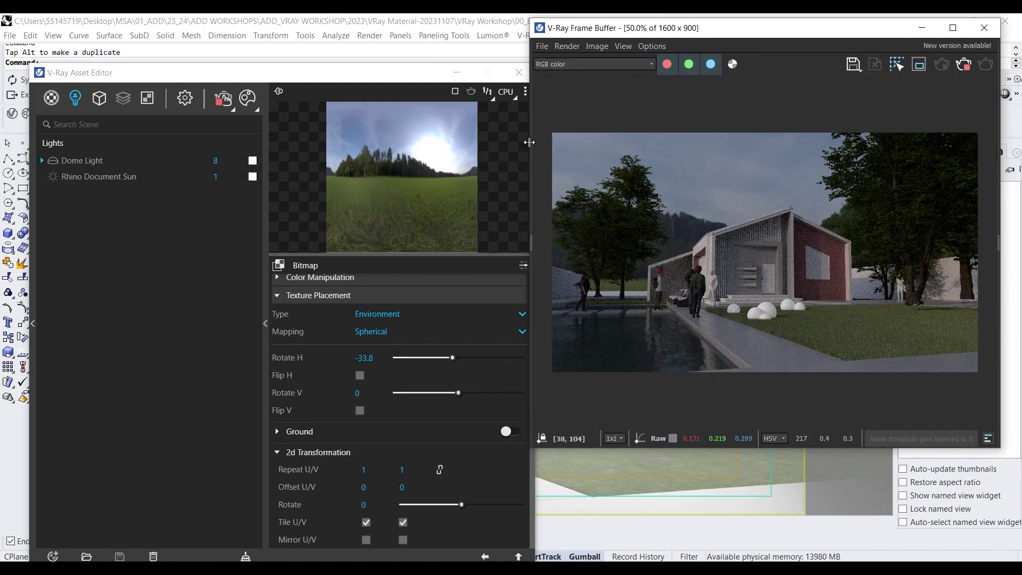
pyautogui.moveTo(355, 77); pyautogui.dragTo(345, 71)
# Step: Enable the Volumetric Environment in the render settings with the Aerial Perspective type
pyautogui.click(176, 93)
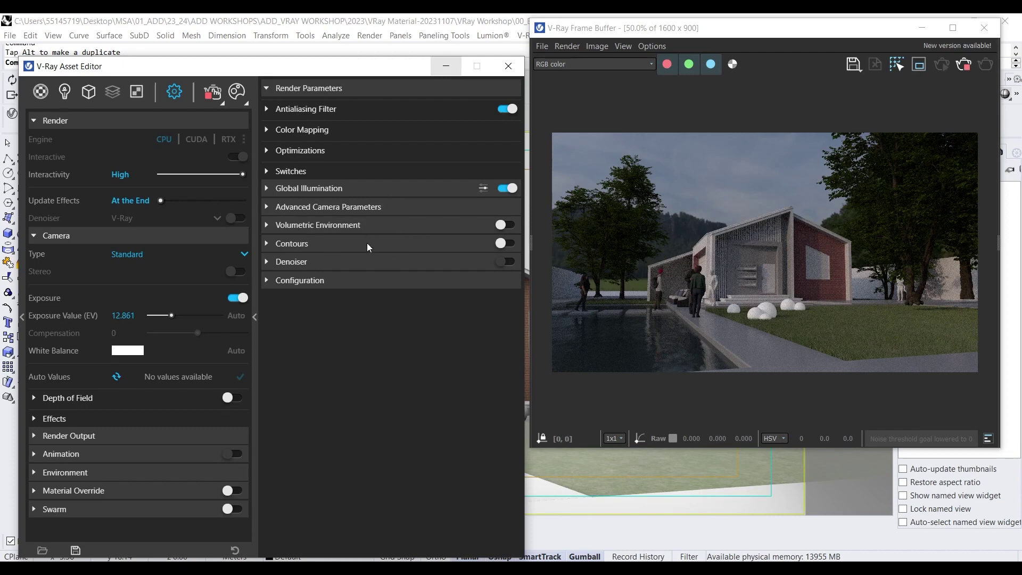
pyautogui.click(267, 226)
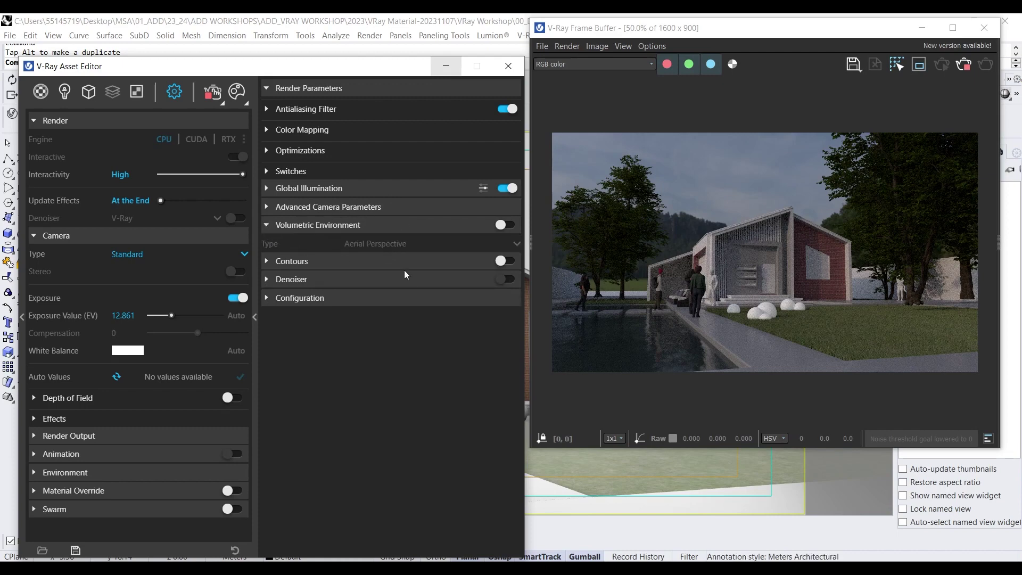
pyautogui.click(505, 226)
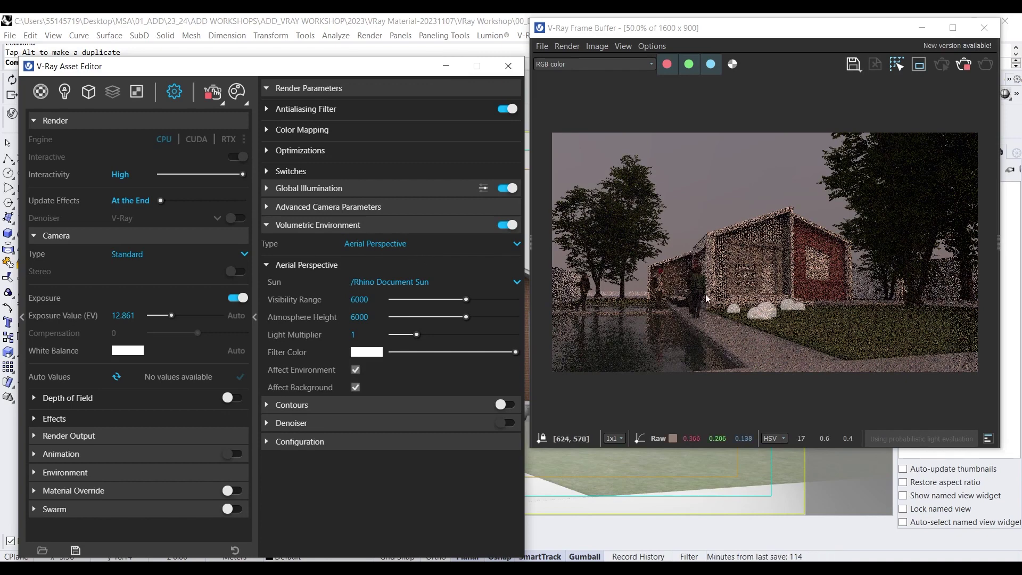
# Step: Look at the whole site from above and examine the aerial perspective haze in the render
pyautogui.moveTo(679, 31); pyautogui.dragTo(857, 100)
pyautogui.moveTo(628, 277); pyautogui.dragTo(598, 317, button='right')
pyautogui.scroll(-5, 598, 317)
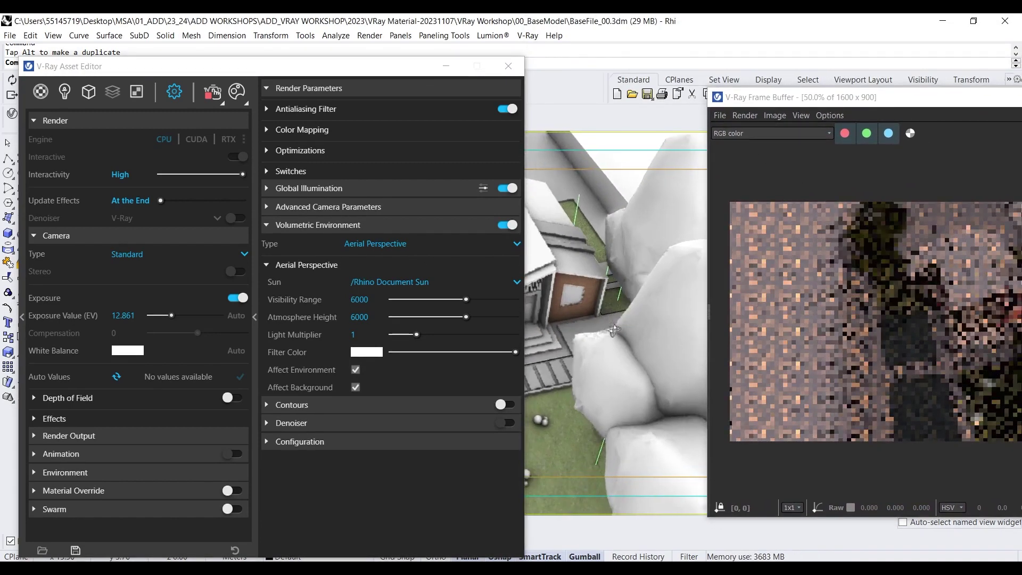
pyautogui.scroll(3, 618, 324)
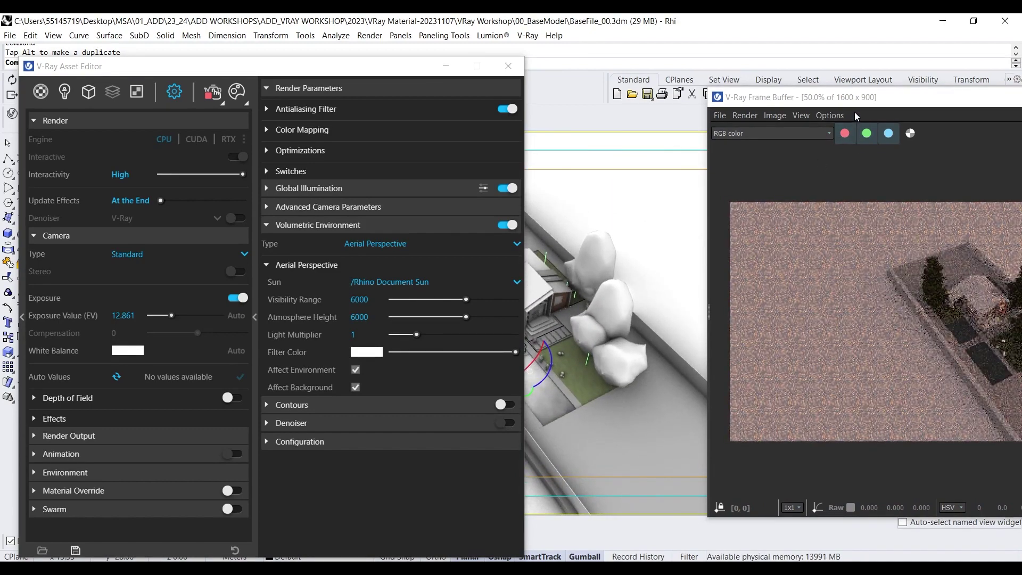
pyautogui.click(745, 115)
pyautogui.moveTo(801, 115)
pyautogui.click(913, 98)
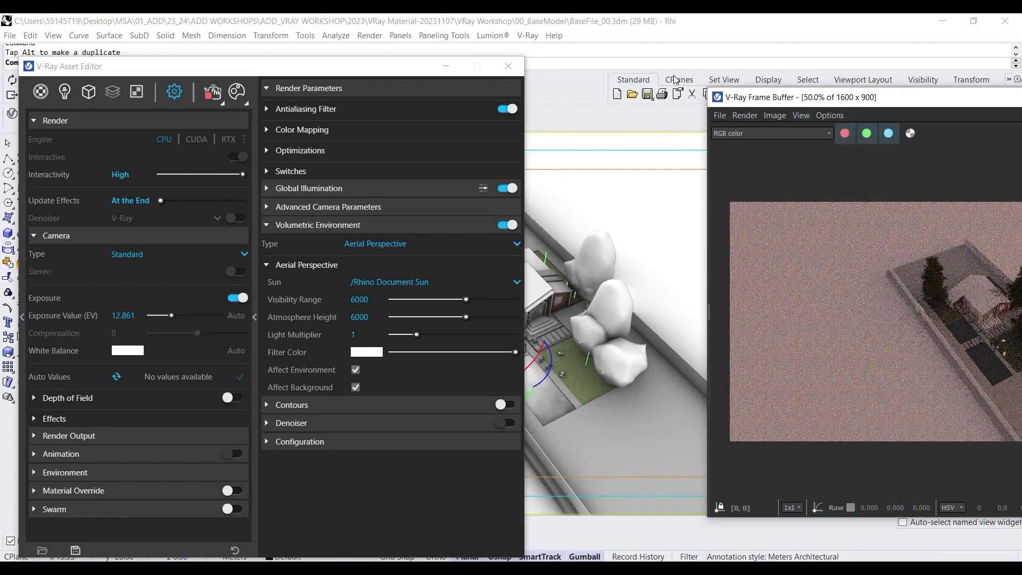
pyautogui.moveTo(913, 99); pyautogui.dragTo(667, 61)
pyautogui.scroll(1, 805, 249)
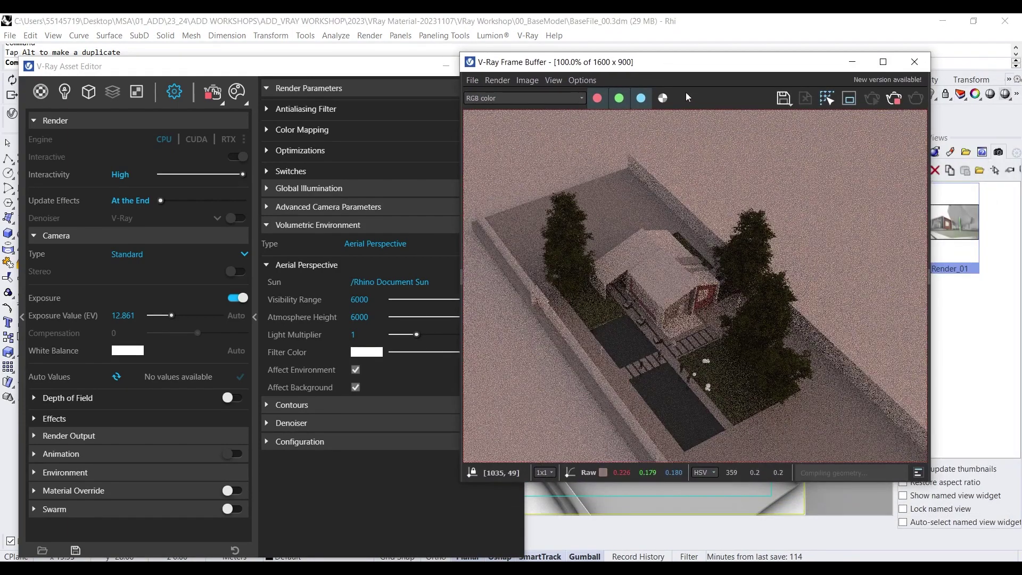
pyautogui.moveTo(639, 62); pyautogui.dragTo(737, 65)
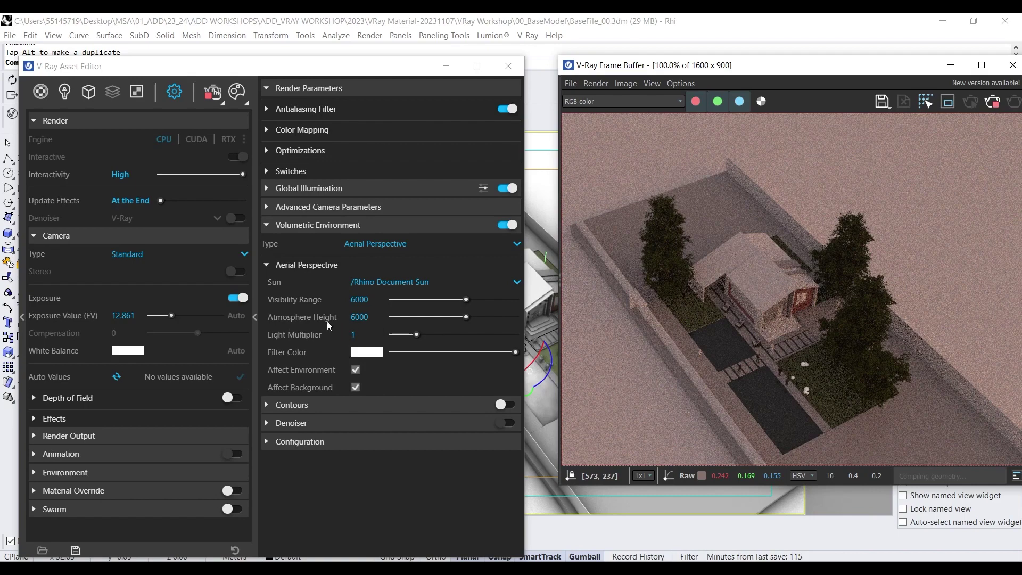
# Step: Set the aerial perspective's visibility range to 400 and its atmosphere height to 7410
pyautogui.click(427, 299)
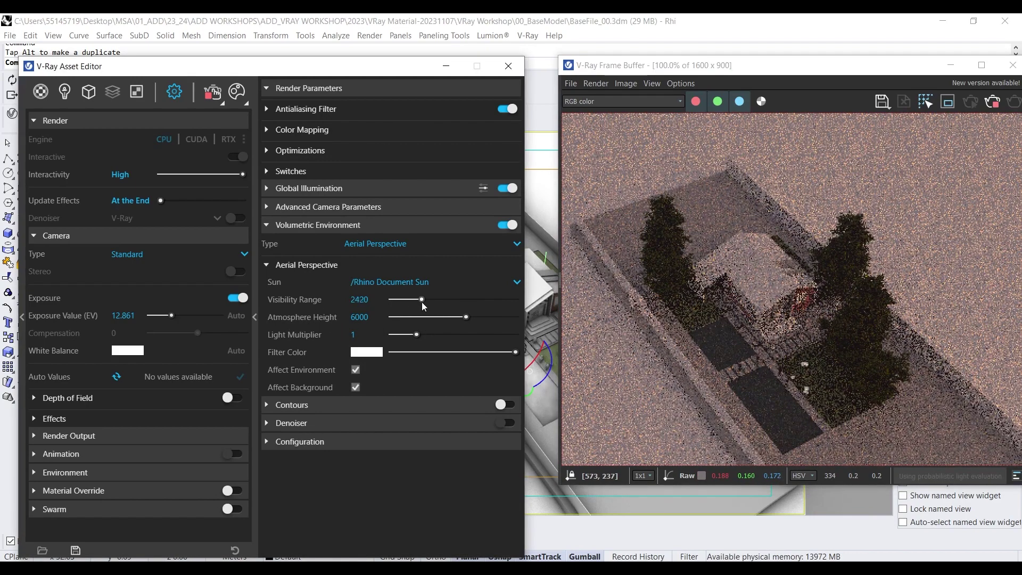
pyautogui.moveTo(422, 302); pyautogui.dragTo(397, 302)
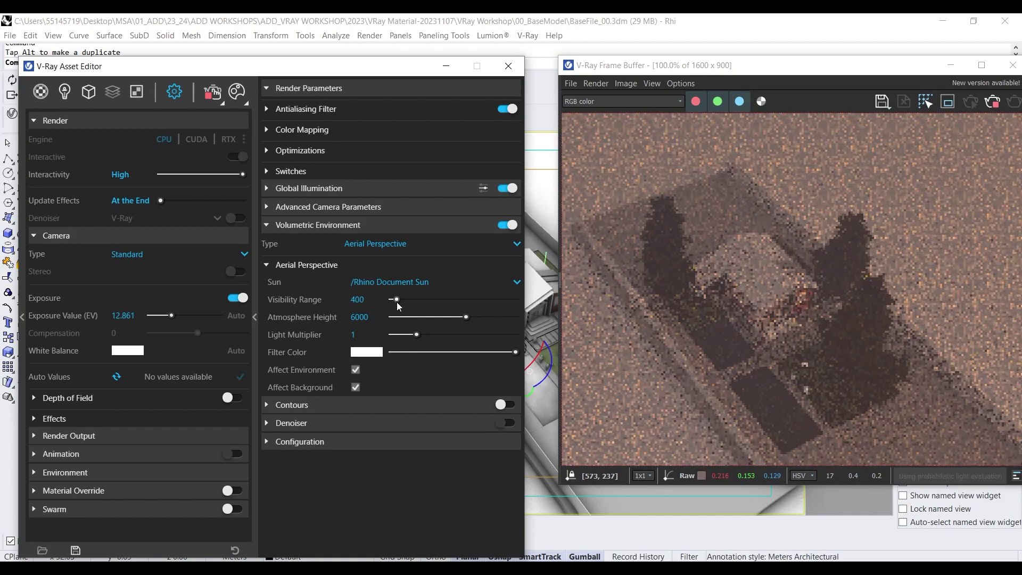
pyautogui.scroll(-1, 933, 315)
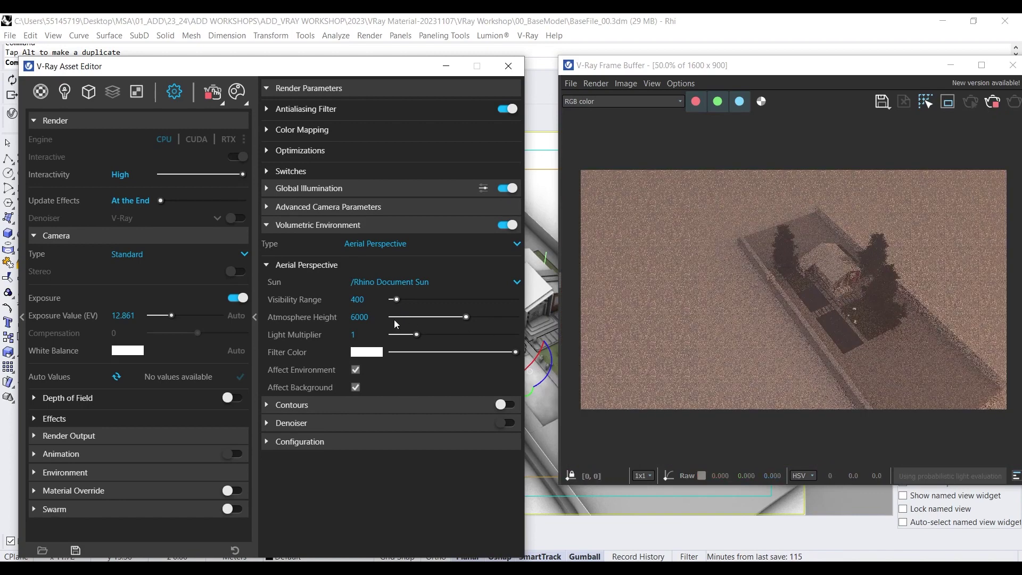
pyautogui.moveTo(465, 317)
pyautogui.mouseDown()
pyautogui.moveTo(426, 317)
pyautogui.moveTo(535, 318)
pyautogui.moveTo(483, 318)
pyautogui.mouseUp()
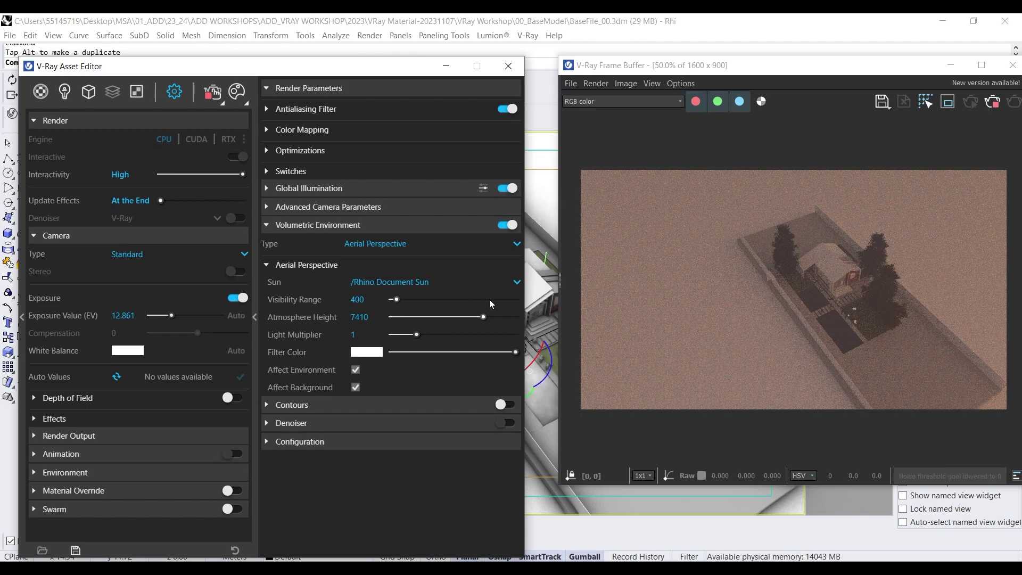
# Step: Set the aerial perspective's sun to None, visibility range to 1390, atmosphere height to 1950 and light multiplier to 0.306
pyautogui.click(453, 285)
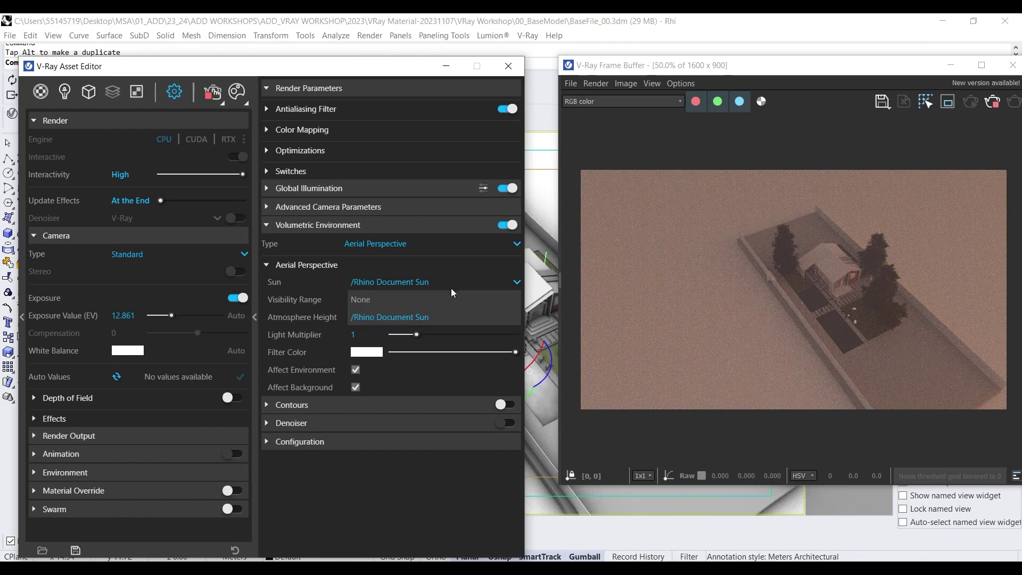
pyautogui.click(423, 299)
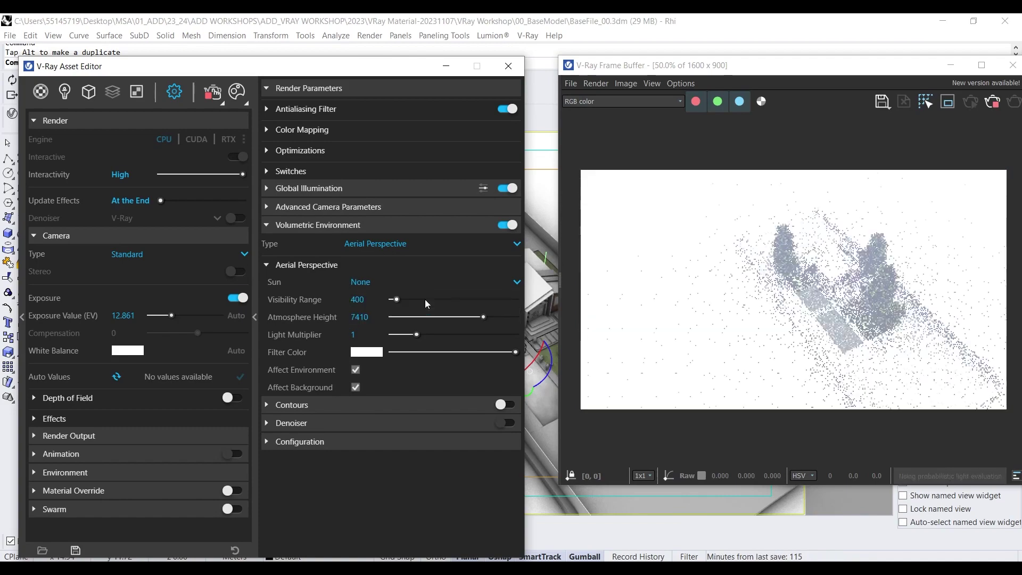
pyautogui.click(394, 299)
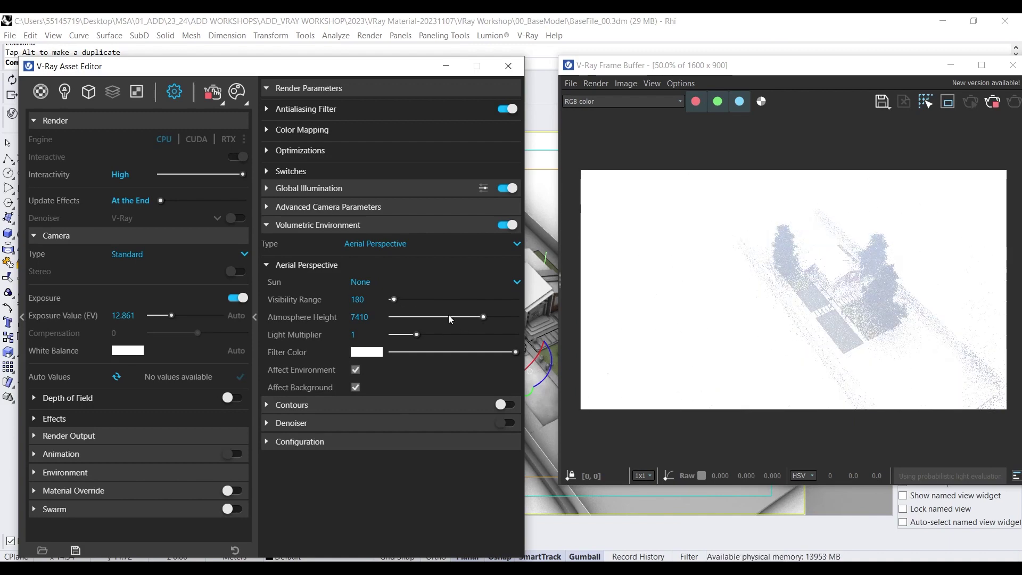
pyautogui.moveTo(448, 315)
pyautogui.mouseDown()
pyautogui.moveTo(404, 309)
pyautogui.moveTo(451, 304)
pyautogui.mouseUp()
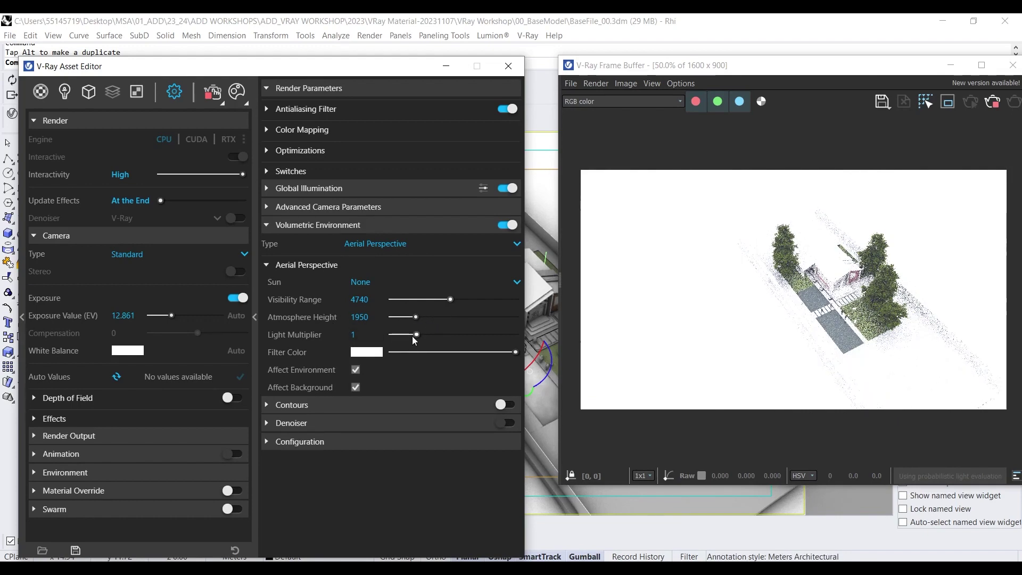
pyautogui.moveTo(413, 337); pyautogui.dragTo(399, 337)
pyautogui.moveTo(432, 299); pyautogui.dragTo(409, 304)
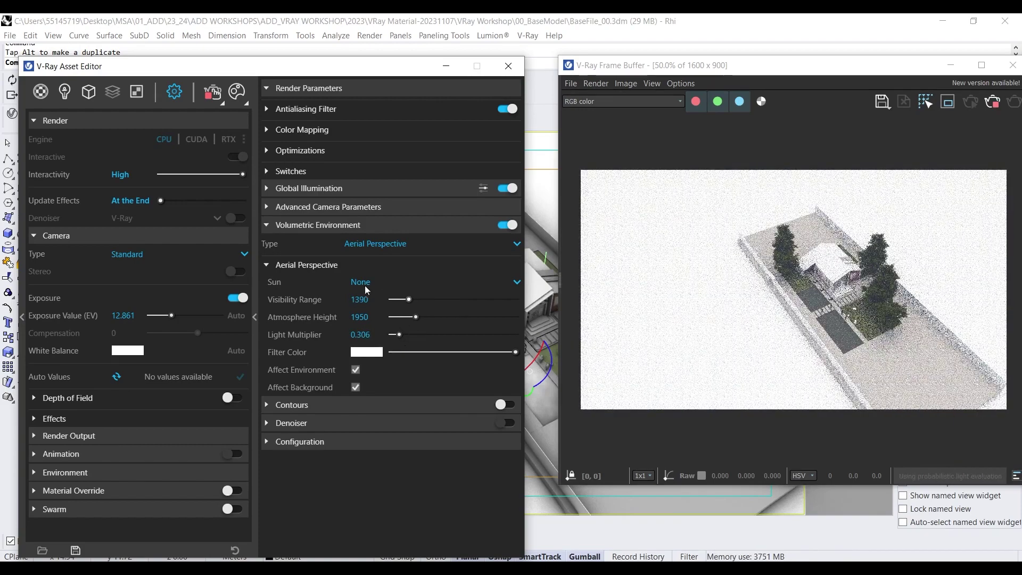
# Step: Switch the volumetric environment to Environment Fog with a distance of 114 and a height of 72.7
pyautogui.click(396, 245)
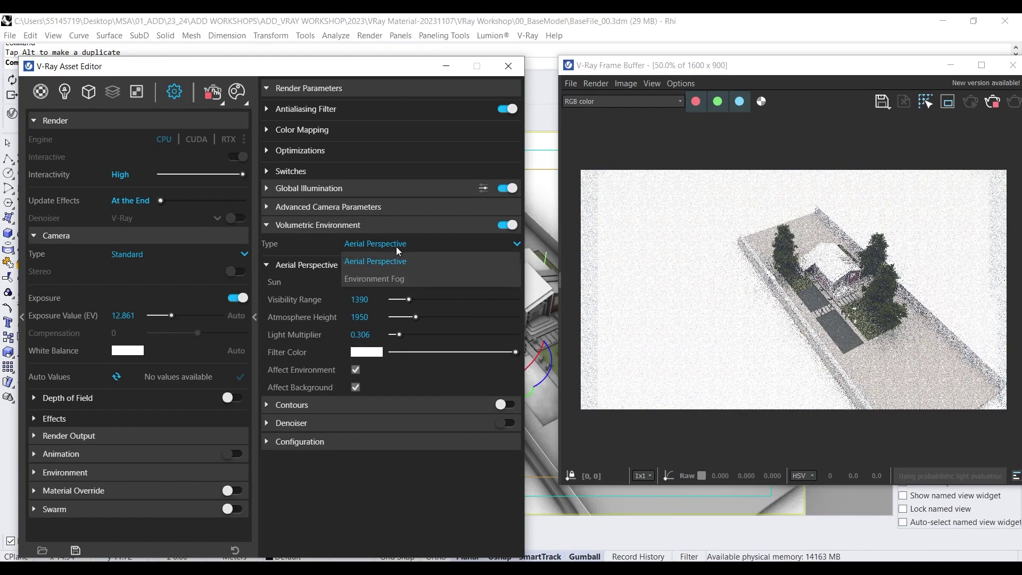
pyautogui.click(404, 281)
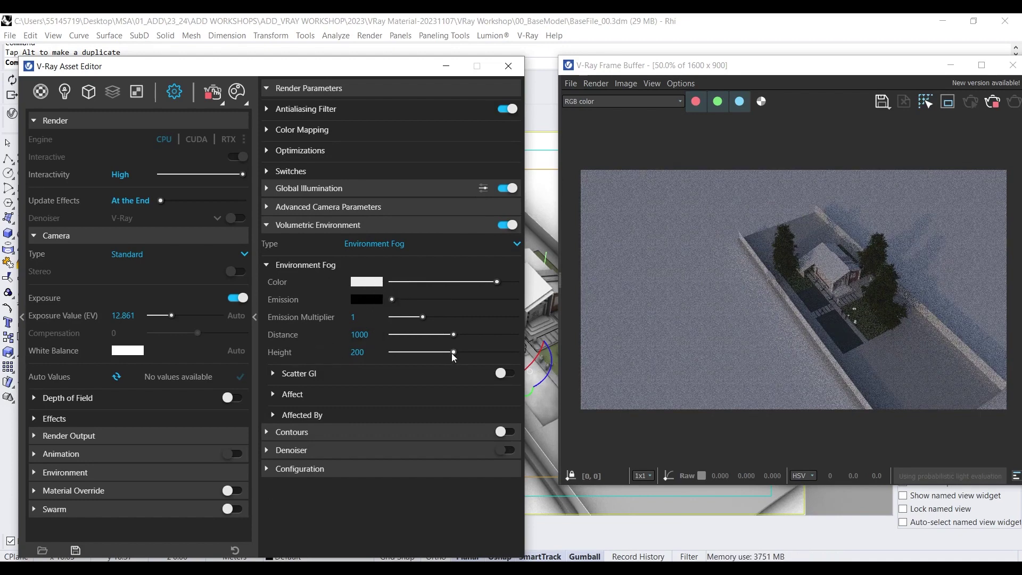
pyautogui.moveTo(452, 352); pyautogui.dragTo(399, 334)
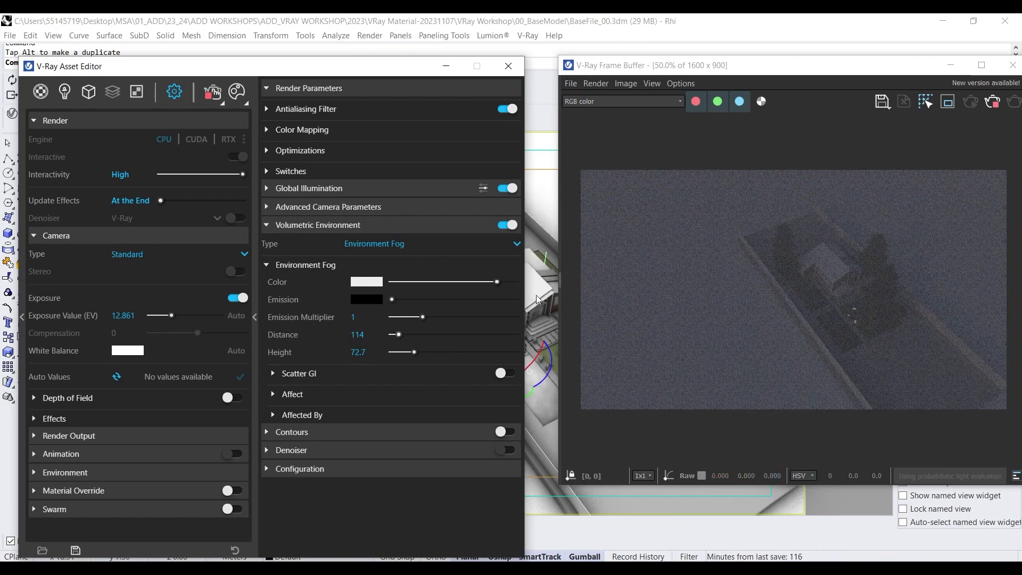
# Step: Restore View_Render_01 and inspect the fog around the house and garden spheres in the render
pyautogui.scroll(2, 543, 320)
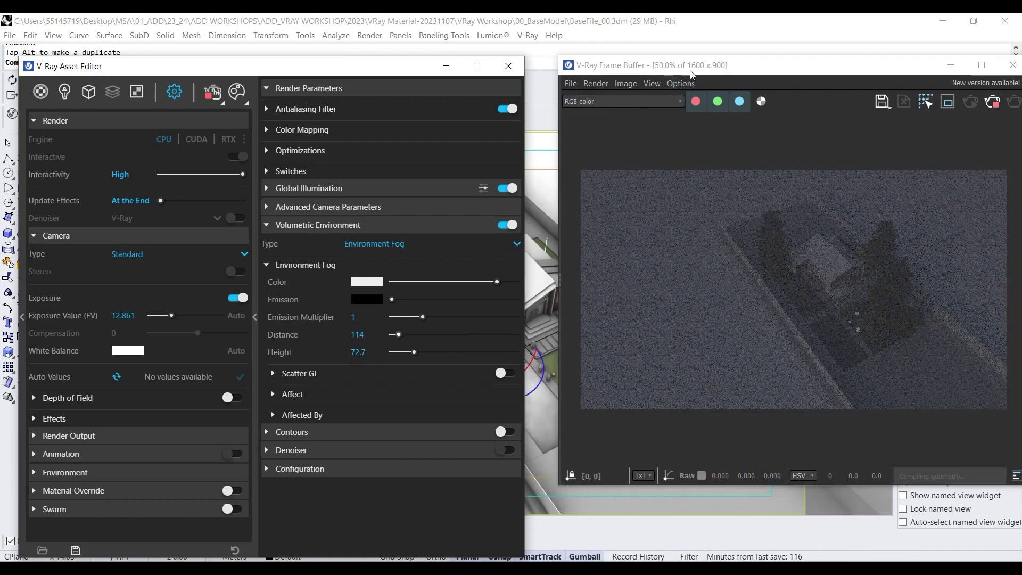
pyautogui.moveTo(690, 74); pyautogui.dragTo(486, 348)
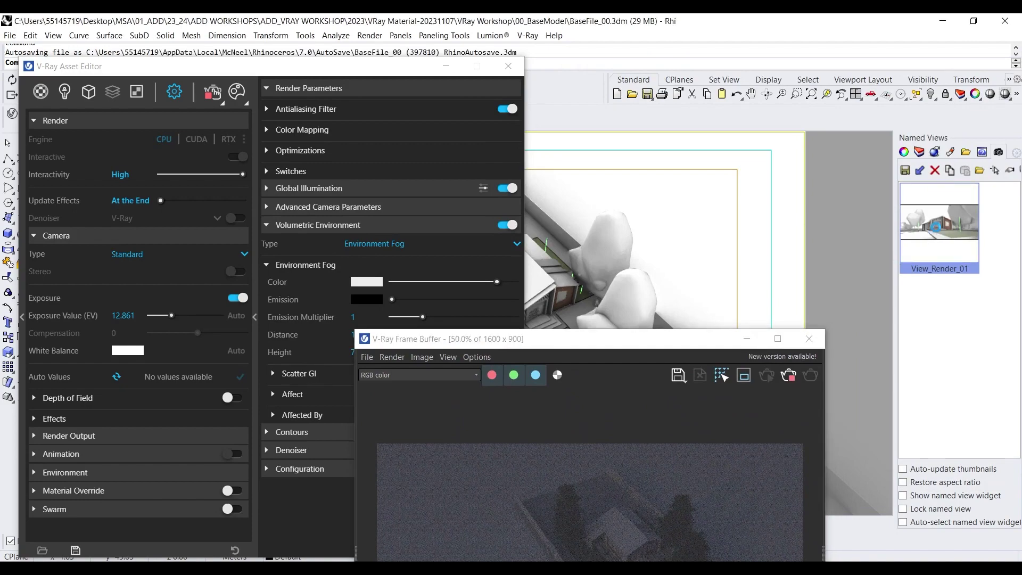
pyautogui.moveTo(621, 346); pyautogui.dragTo(764, 80)
pyautogui.scroll(2, 828, 352)
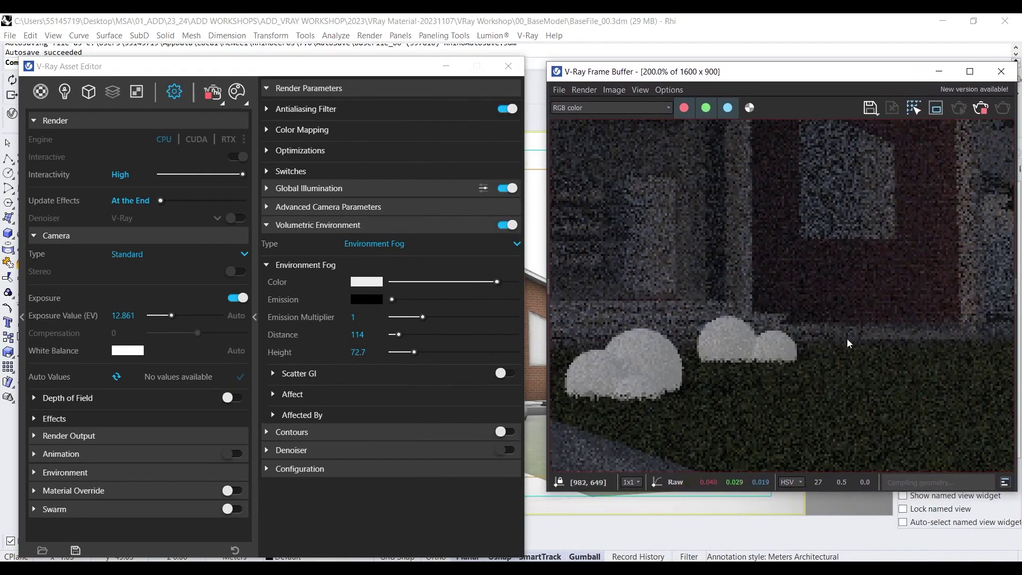
pyautogui.scroll(-2, 847, 338)
pyautogui.scroll(1, 829, 344)
pyautogui.scroll(-1, 811, 351)
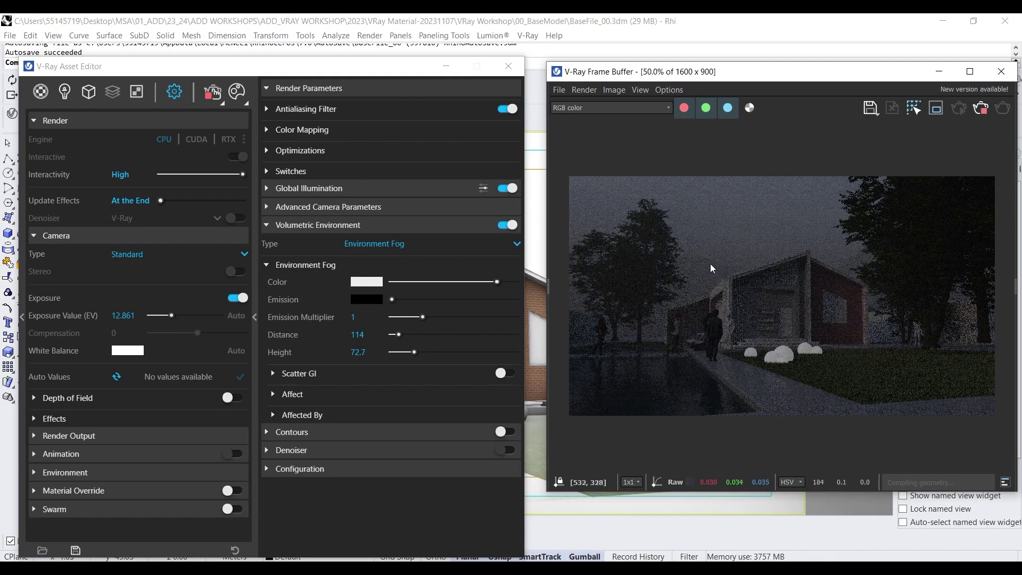
# Step: Turn off the Volumetric Environment, leaving its type at Environment Fog
pyautogui.click(517, 244)
pyautogui.click(515, 245)
pyautogui.click(510, 225)
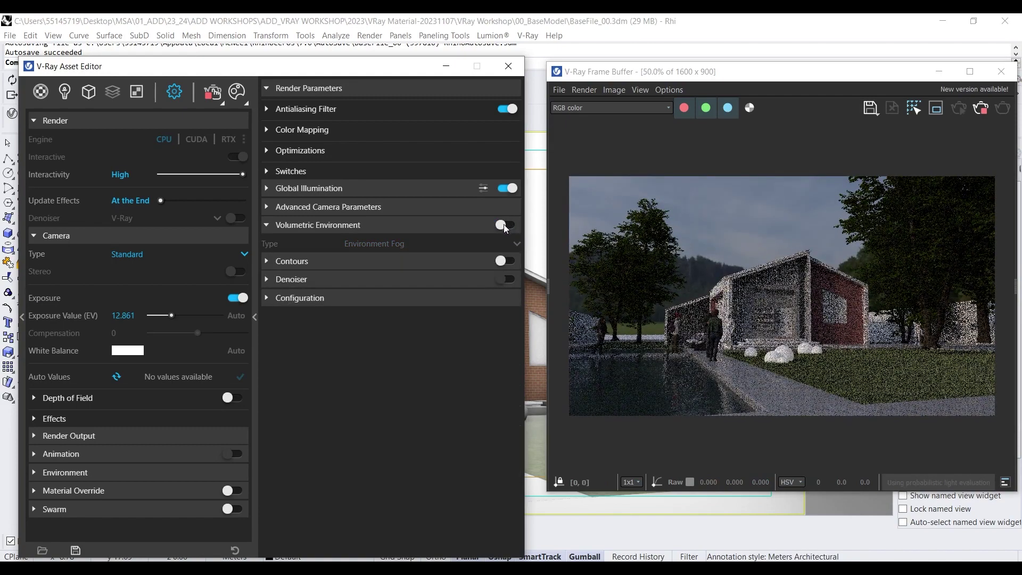
# Step: Try Environment Fog with white emission, a 1.5 emission multiplier, distance 53.8 and height 86.4, and turn the Volumetric Environment off
pyautogui.click(504, 224)
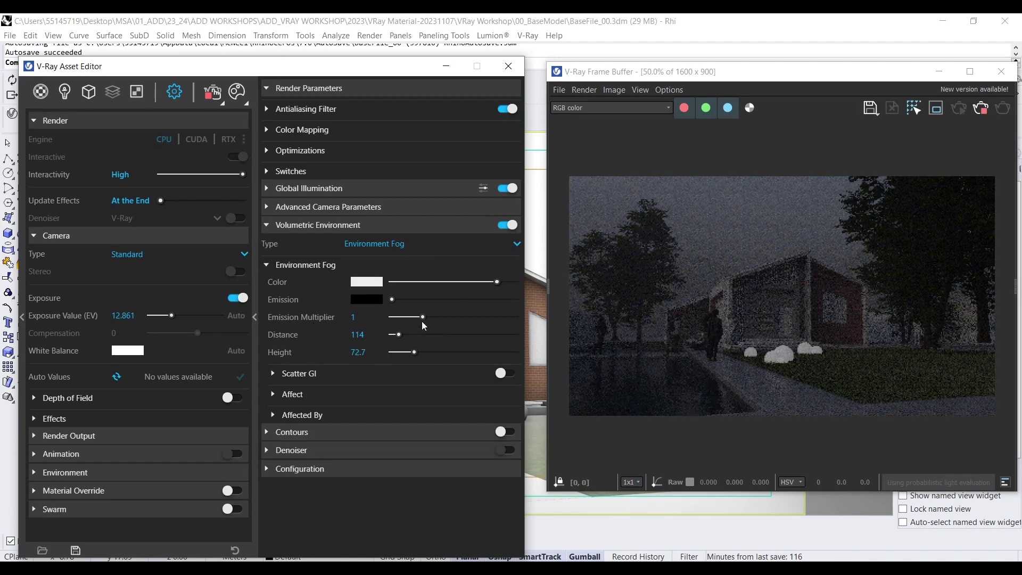
pyautogui.moveTo(423, 318); pyautogui.dragTo(438, 318)
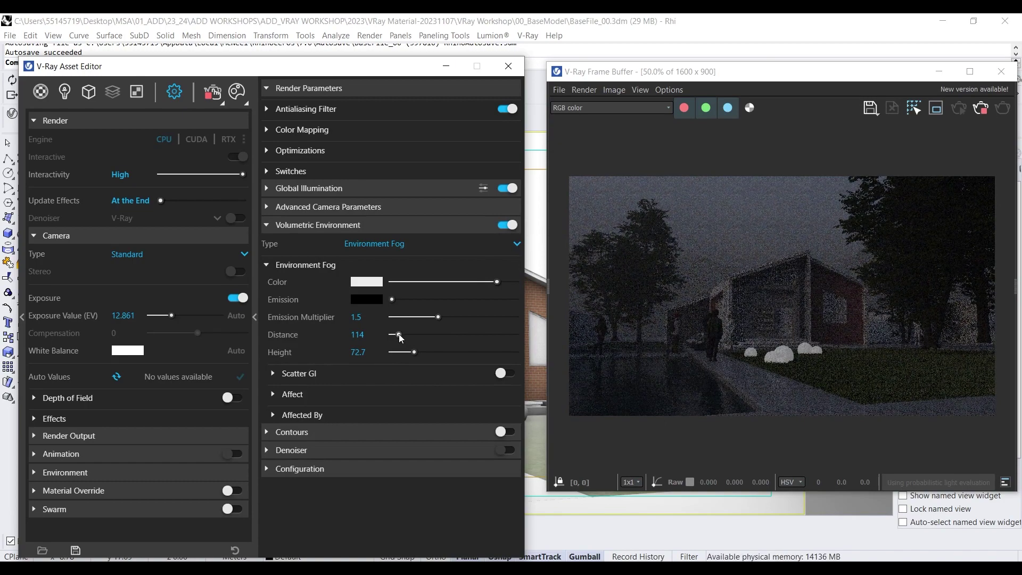
pyautogui.moveTo(398, 333); pyautogui.dragTo(418, 353)
pyautogui.moveTo(392, 299); pyautogui.dragTo(519, 298)
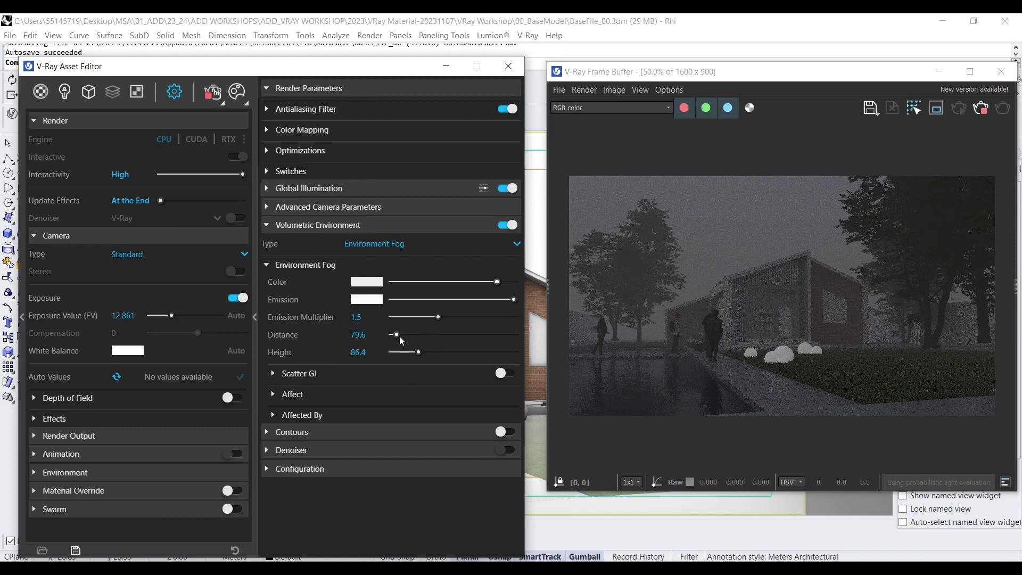
pyautogui.moveTo(397, 337); pyautogui.dragTo(397, 337)
pyautogui.click(506, 224)
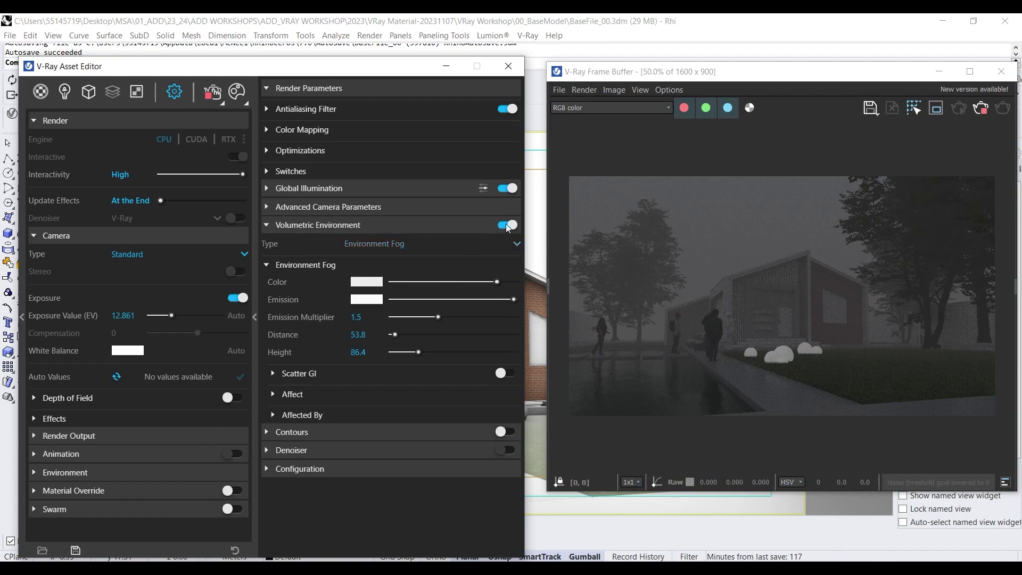
# Step: Look through the Advanced Camera Parameters, Switches and Optimizations render settings
pyautogui.click(346, 207)
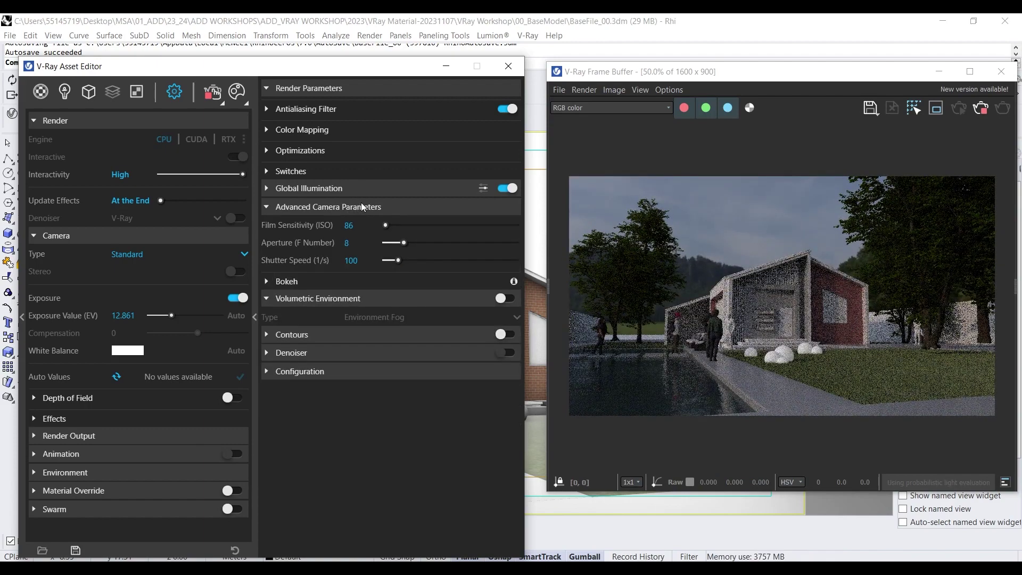
pyautogui.click(361, 206)
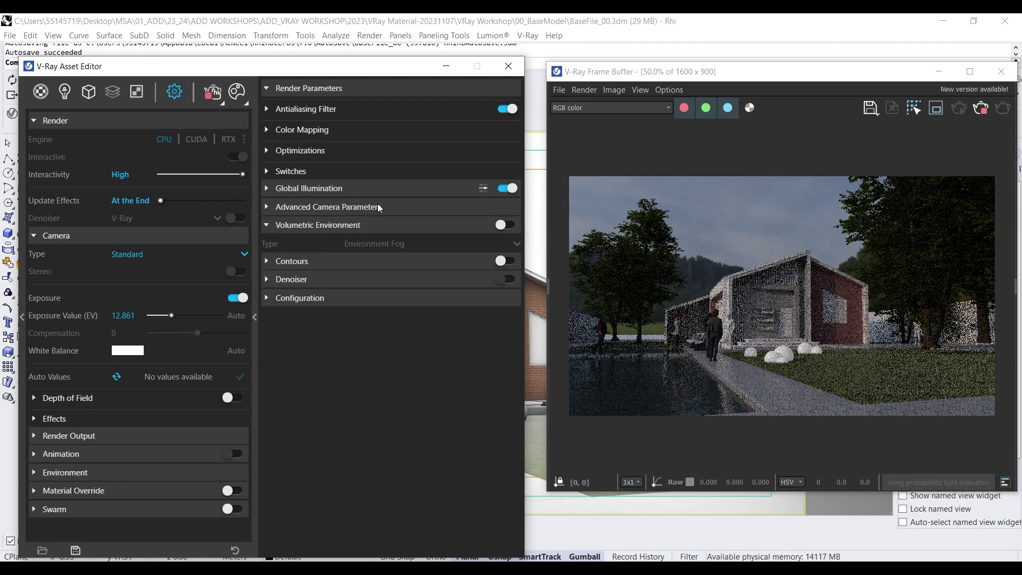
pyautogui.click(325, 172)
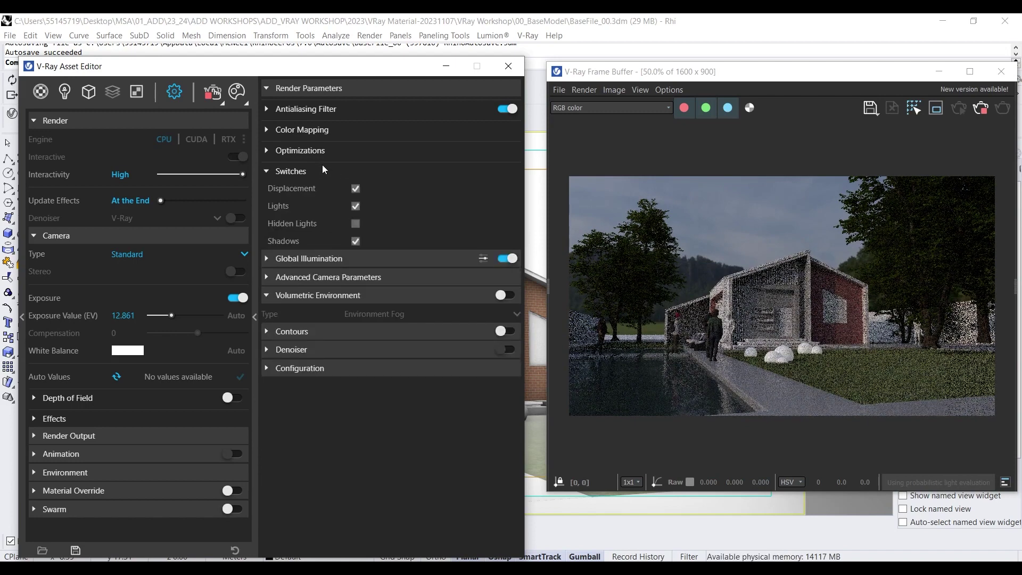
pyautogui.click(301, 153)
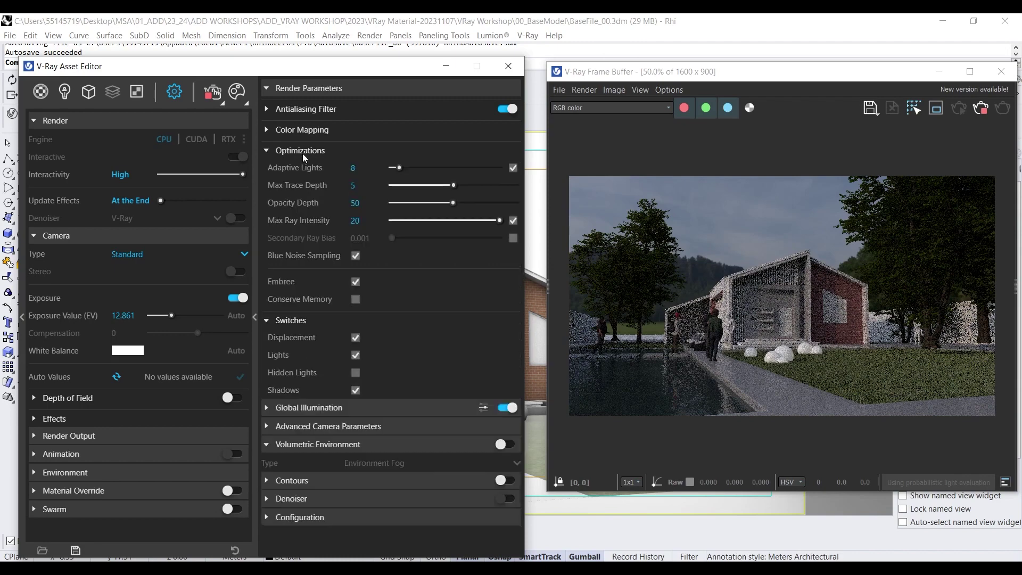
pyautogui.click(286, 150)
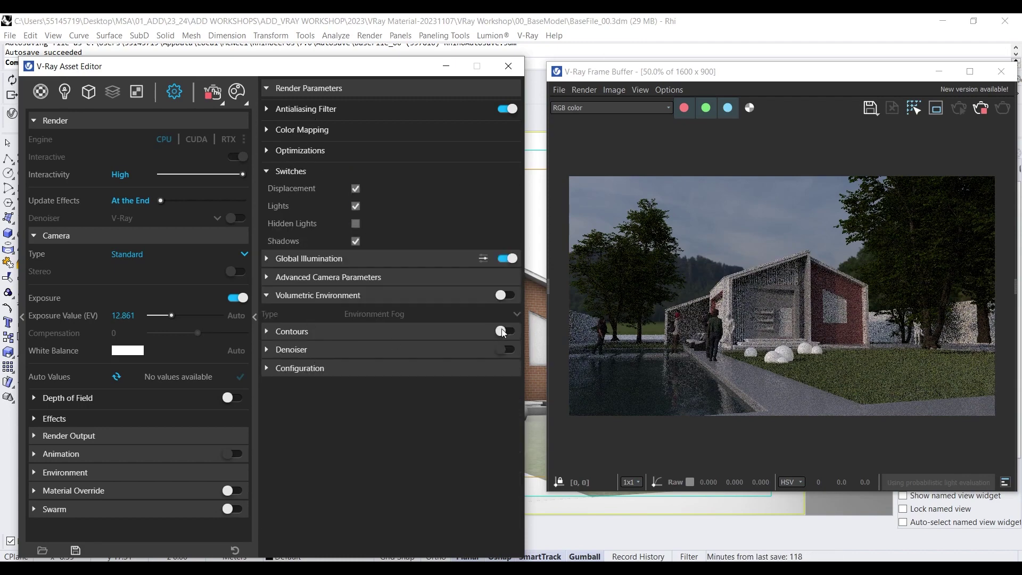
# Step: Try the Contours effect on the render and turn it off again
pyautogui.click(363, 332)
pyautogui.click(363, 331)
pyautogui.click(506, 331)
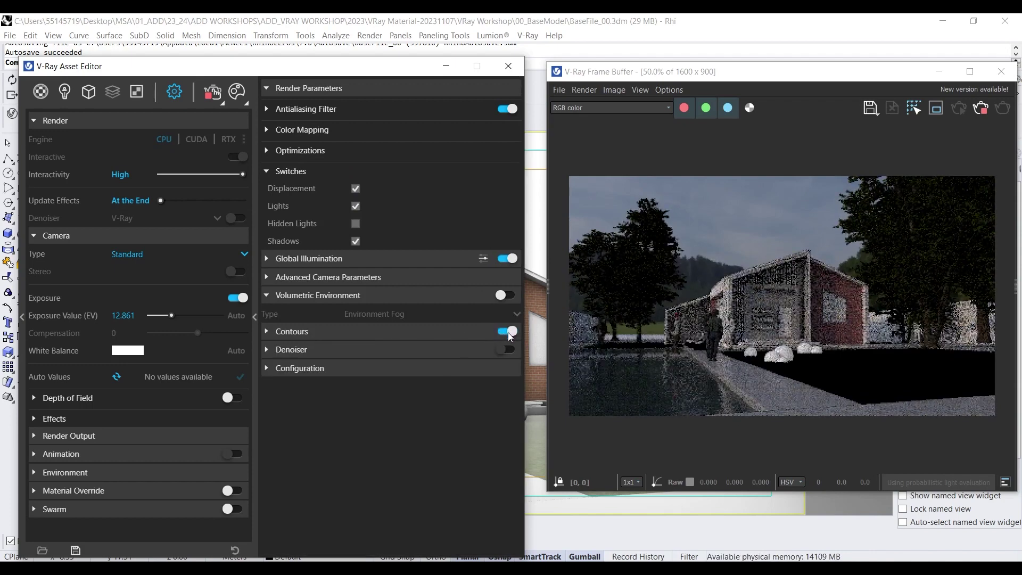
pyautogui.click(509, 333)
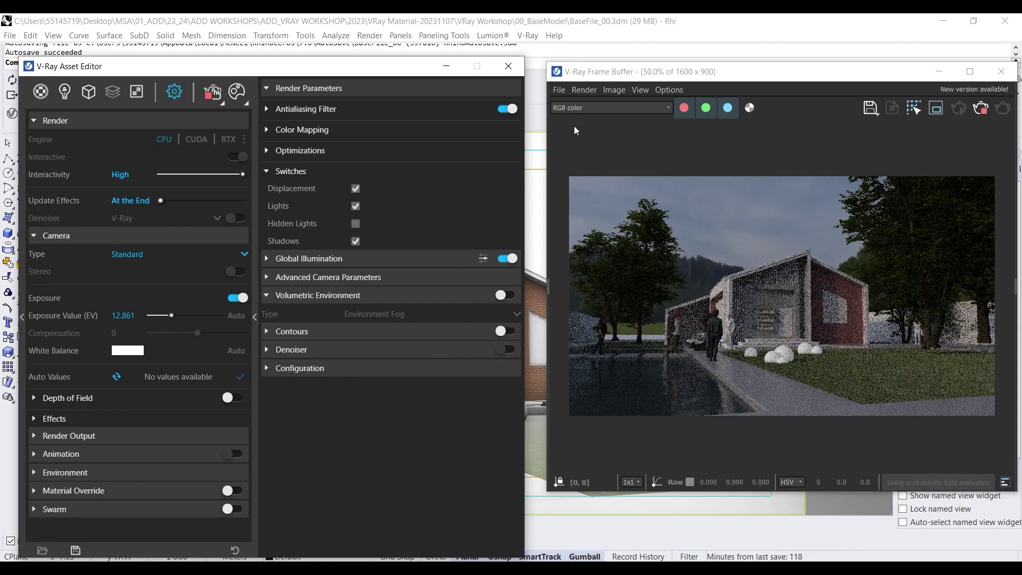
# Step: Rearrange the Asset Editor and Frame Buffer so both can be seen, and expand the camera's Effects settings
pyautogui.click(787, 87)
pyautogui.moveTo(656, 81); pyautogui.dragTo(506, 230)
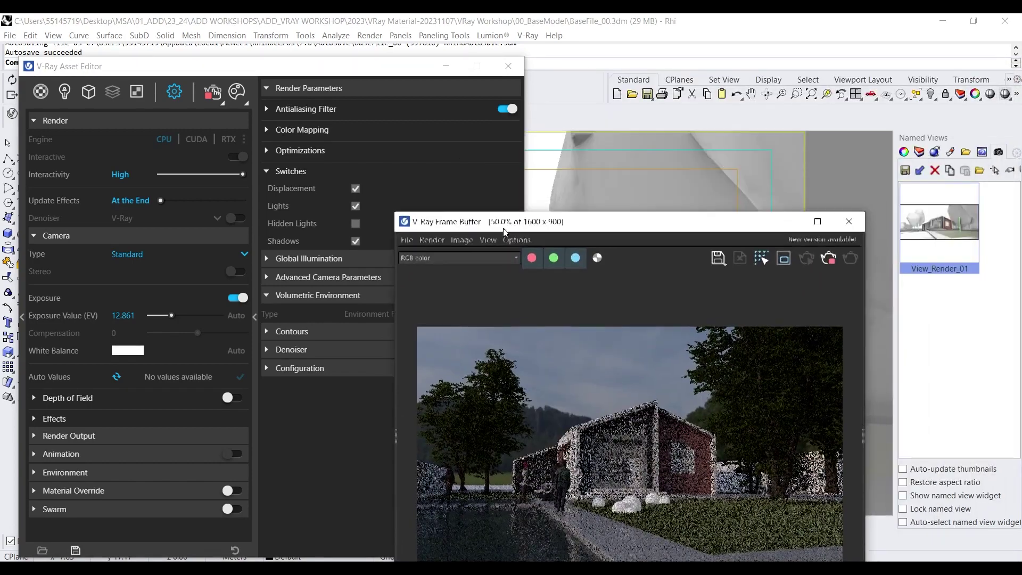
pyautogui.moveTo(384, 71); pyautogui.dragTo(701, 204)
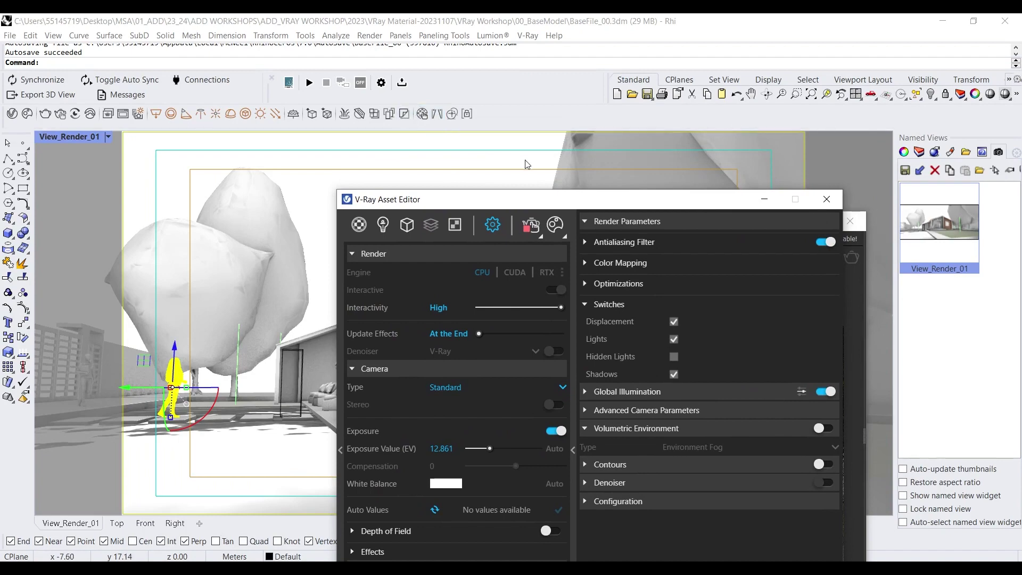
pyautogui.moveTo(522, 200); pyautogui.dragTo(303, 30)
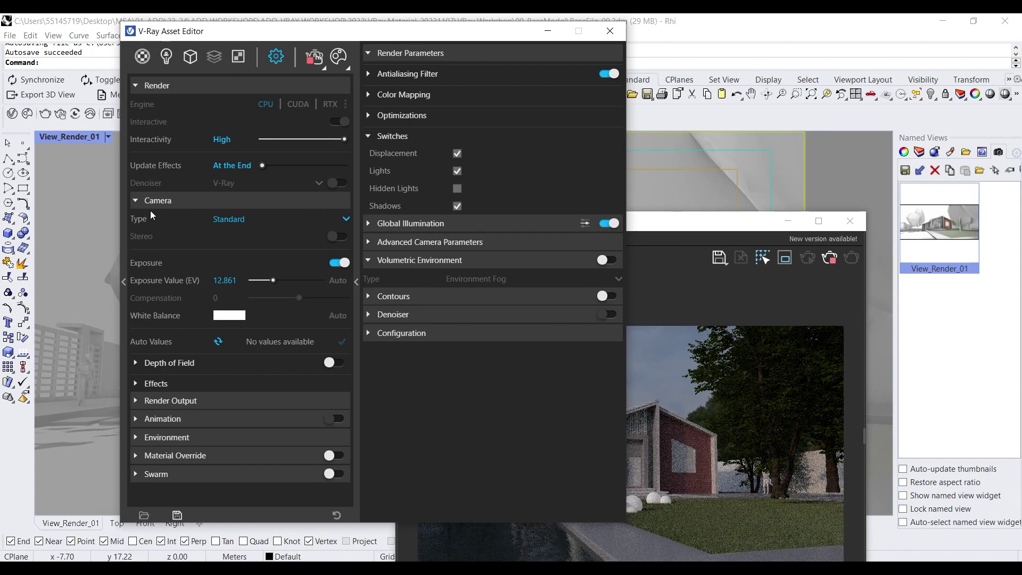
pyautogui.click(136, 202)
pyautogui.click(137, 204)
pyautogui.click(144, 384)
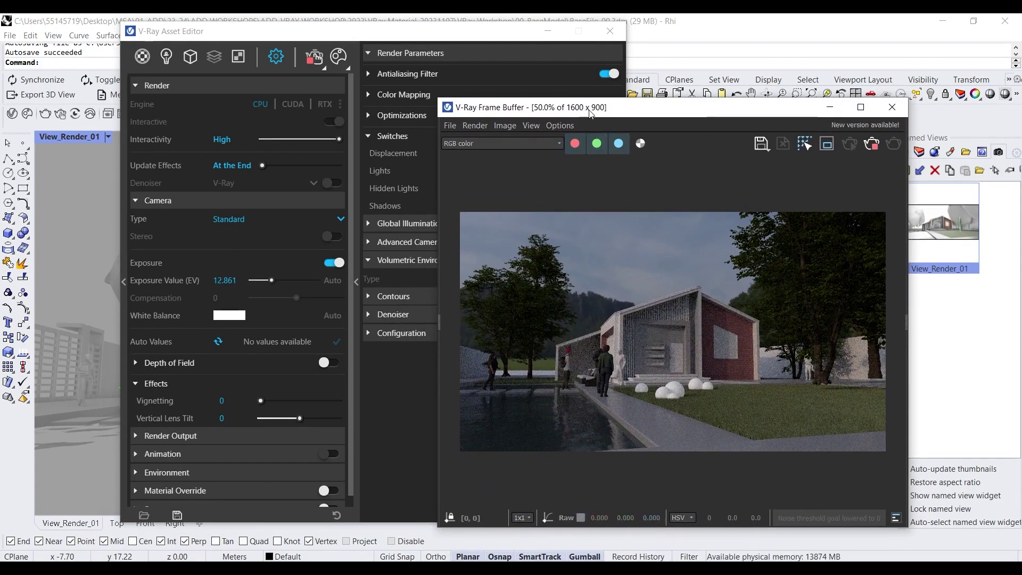
pyautogui.moveTo(589, 113); pyautogui.dragTo(669, 103)
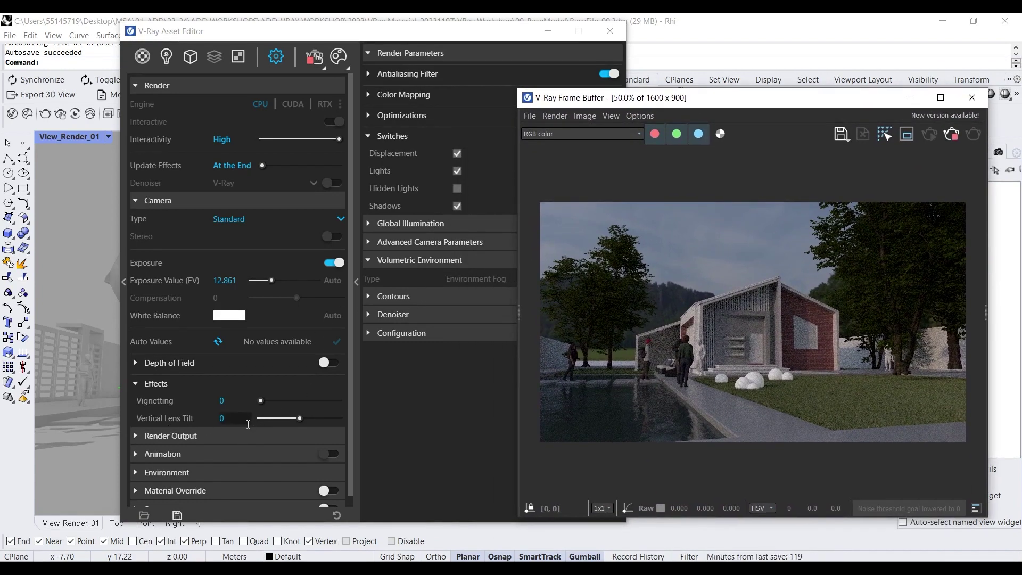
# Step: Set the camera's Vertical Lens Tilt to 0.09 and place the Asset Editor beside the Frame Buffer
pyautogui.moveTo(299, 418)
pyautogui.mouseDown()
pyautogui.moveTo(324, 418)
pyautogui.moveTo(314, 424)
pyautogui.mouseUp()
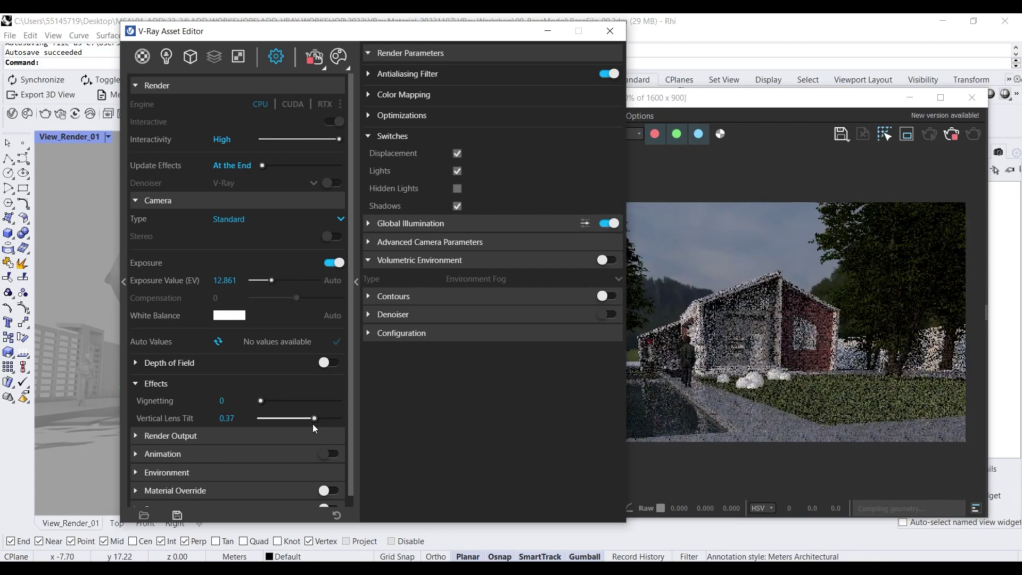
pyautogui.moveTo(315, 423); pyautogui.dragTo(302, 419)
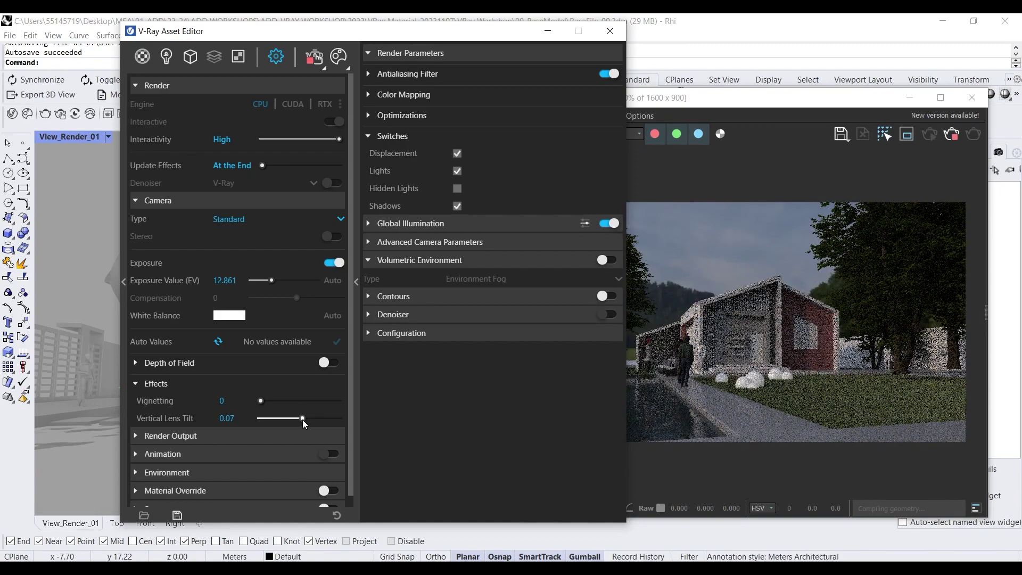
pyautogui.moveTo(302, 419); pyautogui.dragTo(304, 419)
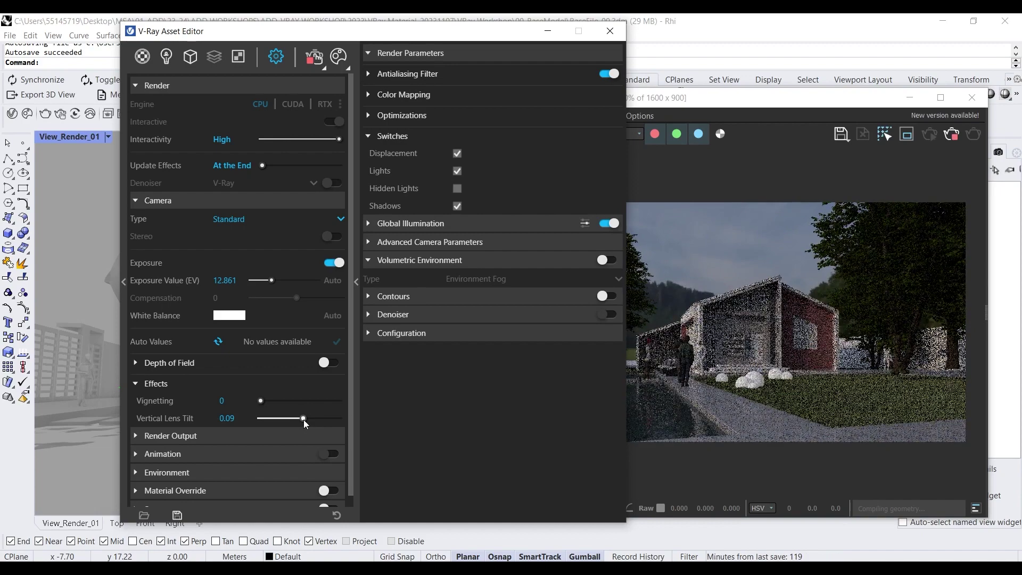
pyautogui.moveTo(433, 33); pyautogui.dragTo(321, 87)
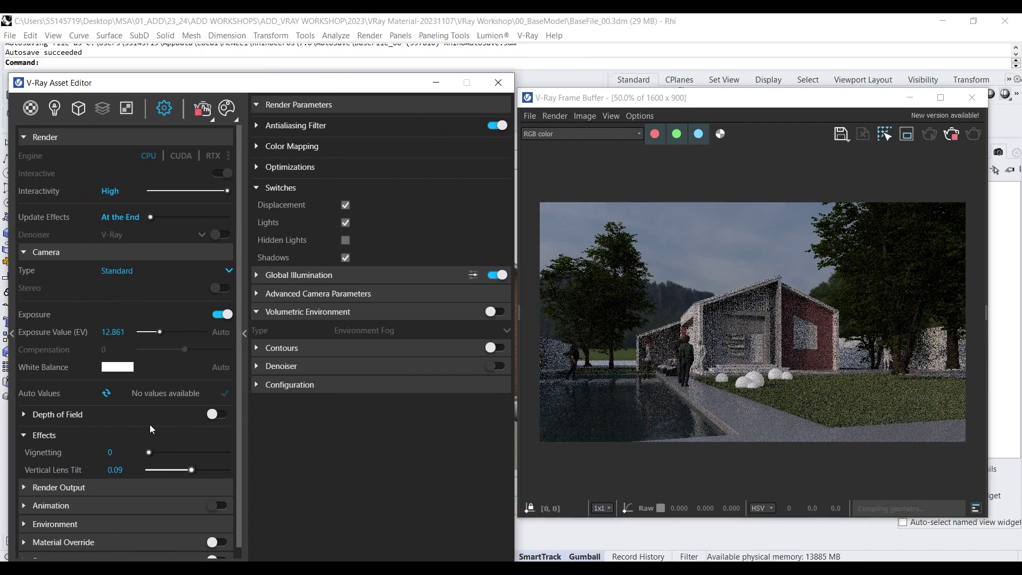
pyautogui.moveTo(181, 391)
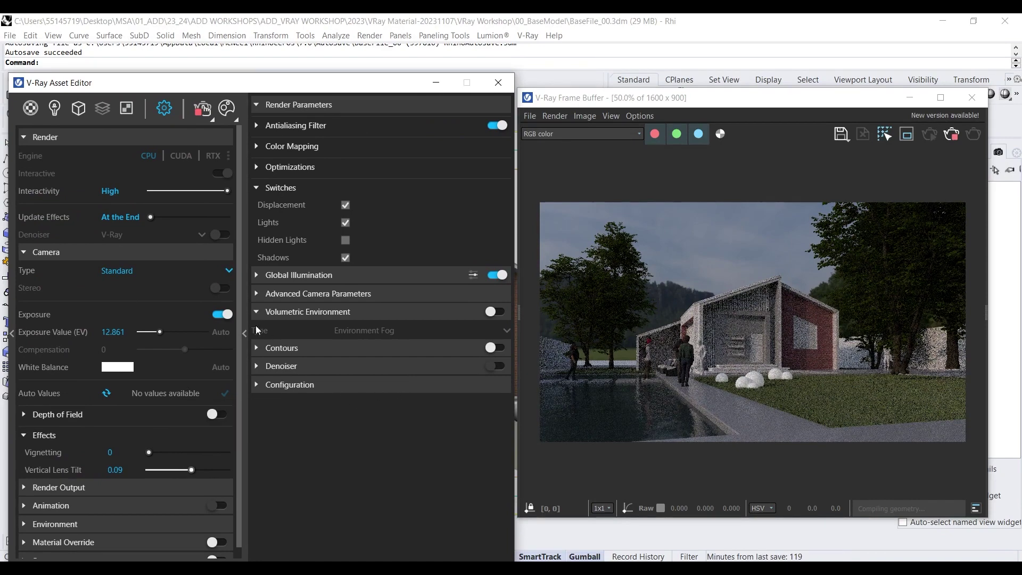
pyautogui.moveTo(150, 452); pyautogui.dragTo(126, 459)
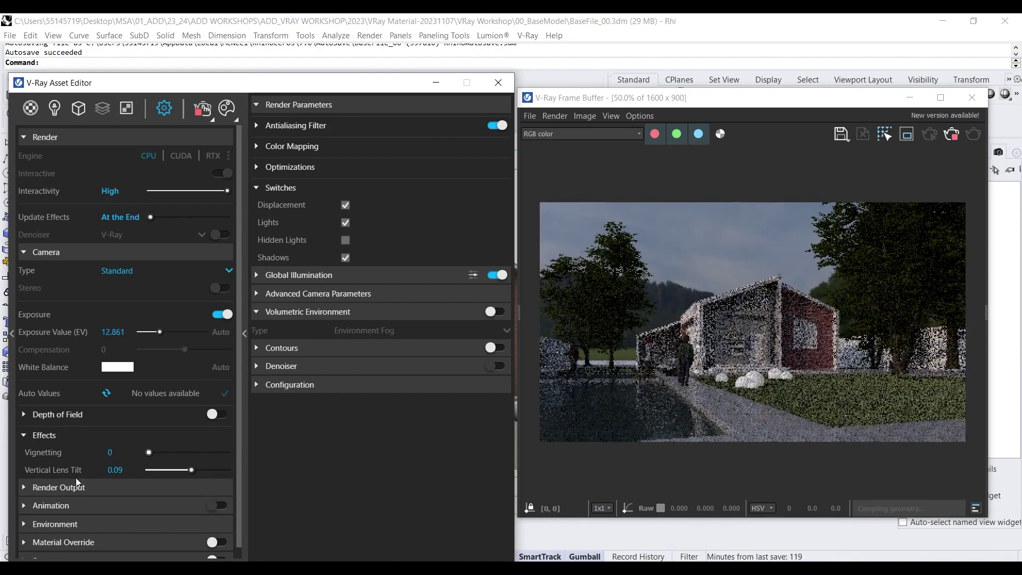
# Step: Stop the interactive render and configure a final render with Interactive and Progressive off and quality at Medium
pyautogui.click(62, 488)
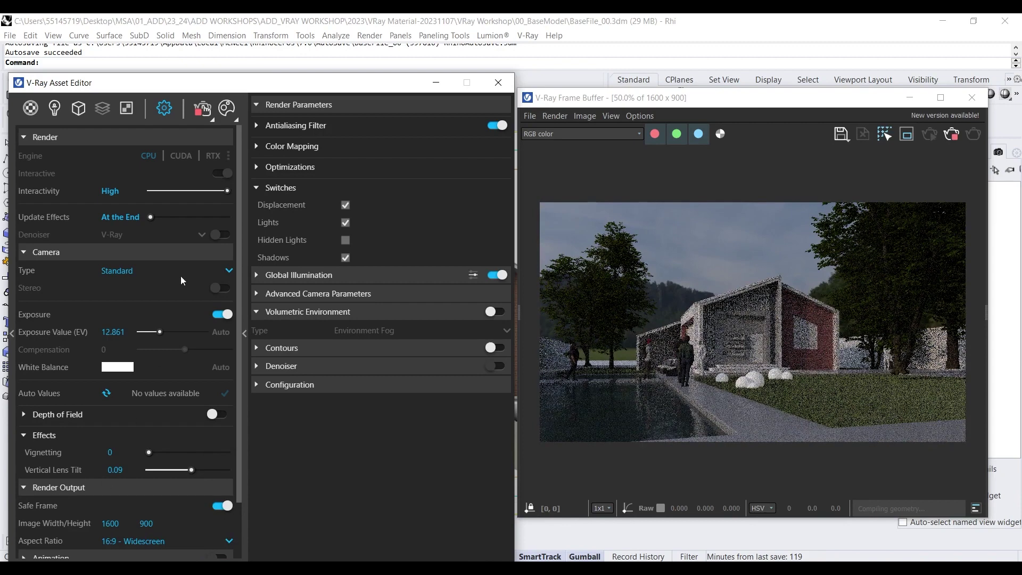
pyautogui.moveTo(207, 83); pyautogui.dragTo(309, 26)
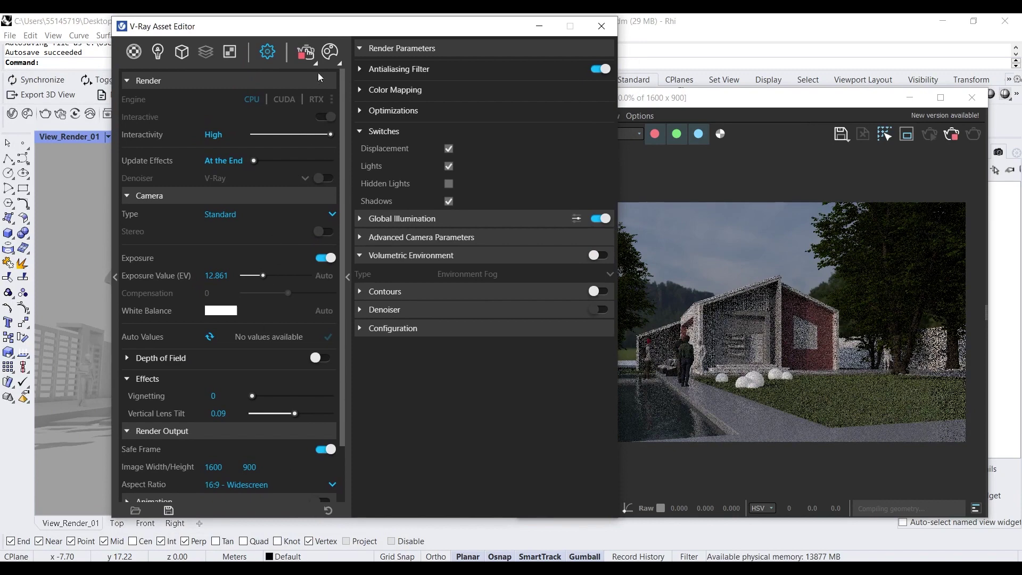
pyautogui.click(307, 53)
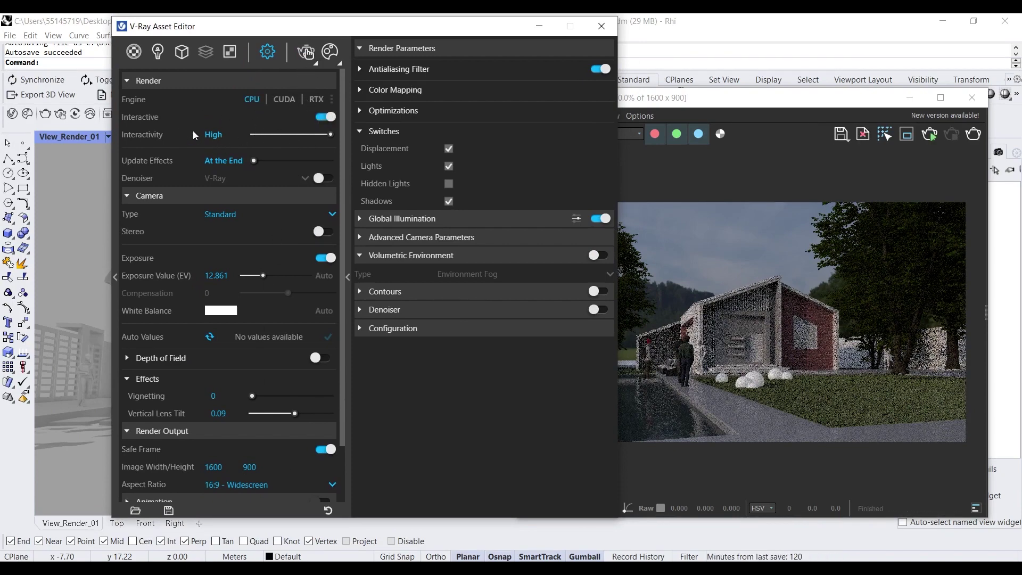
pyautogui.click(326, 118)
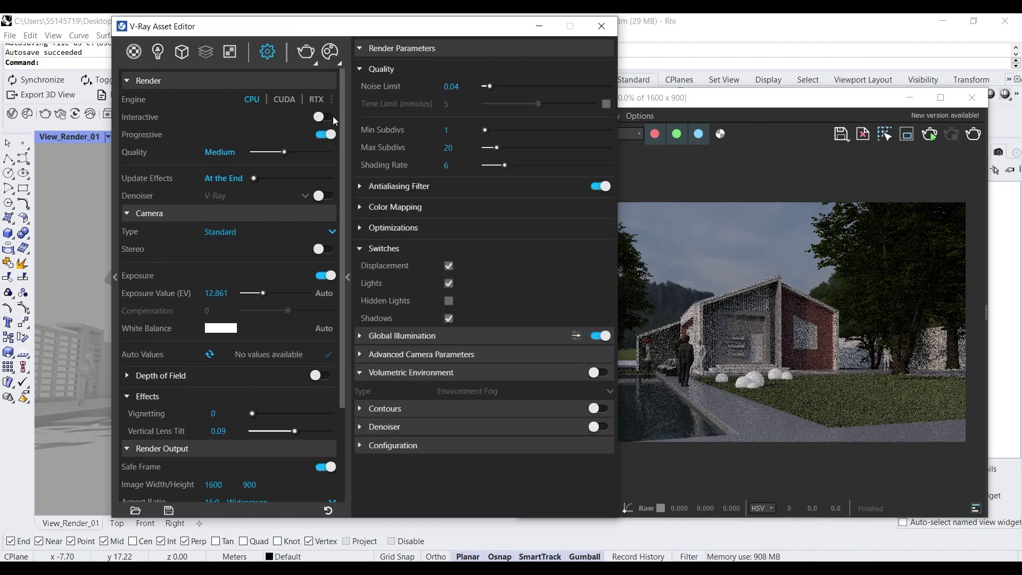
pyautogui.click(326, 134)
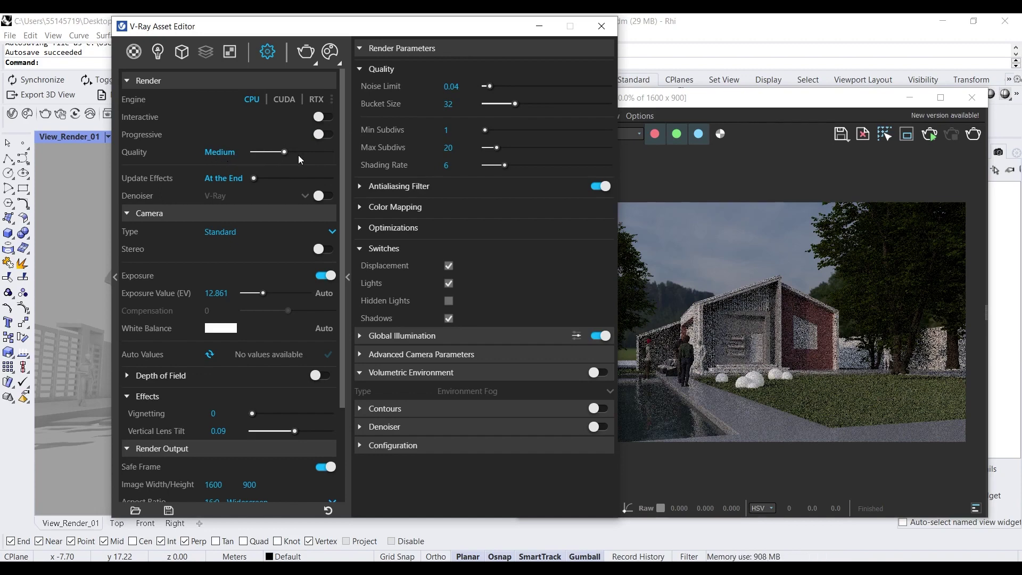
pyautogui.moveTo(285, 153); pyautogui.dragTo(295, 153)
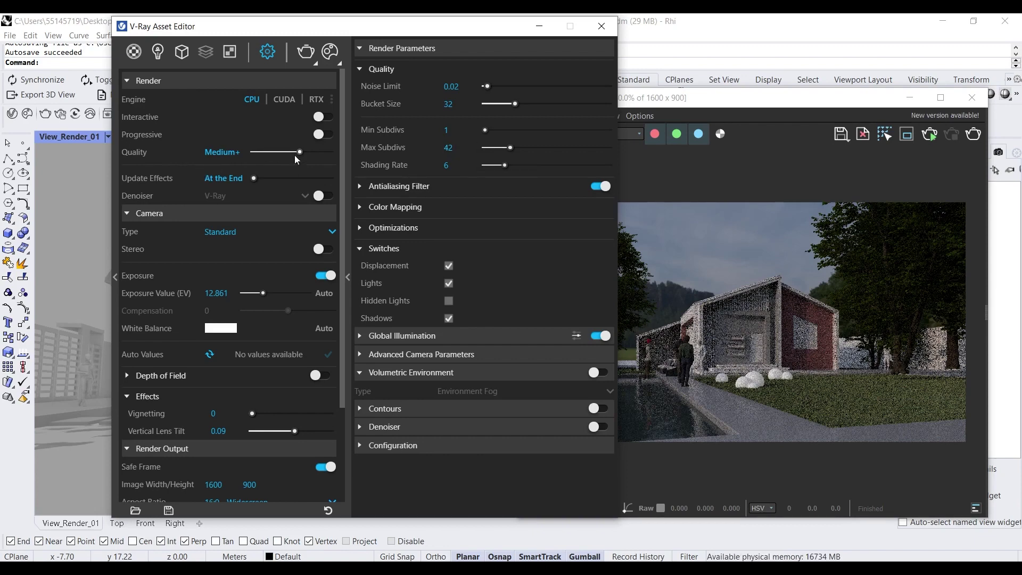
pyautogui.moveTo(299, 152); pyautogui.dragTo(284, 152)
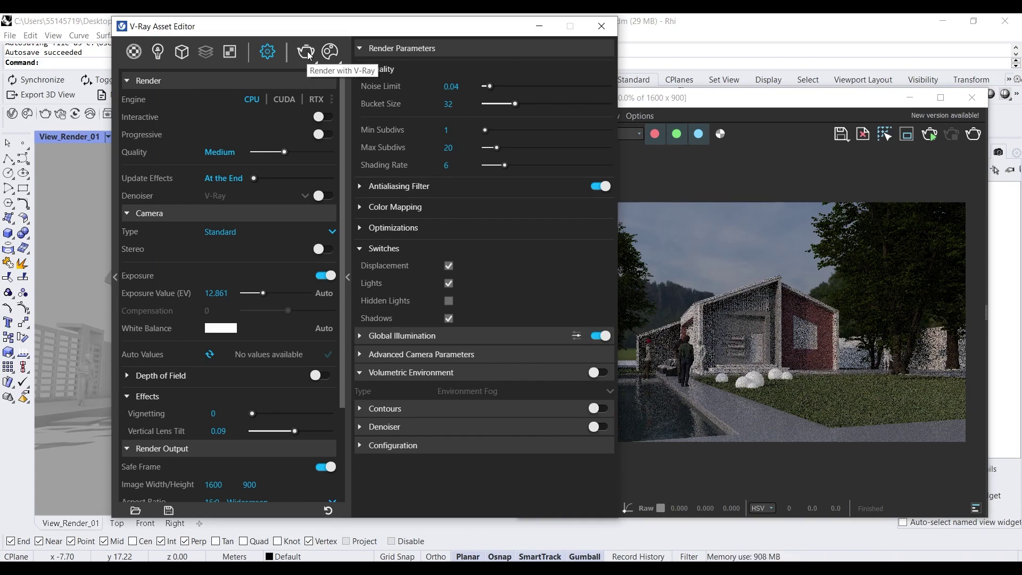
# Step: Turn on automatic saving of the render output, with the file path set to a JPEG named Render_ADD on the Desktop
pyautogui.scroll(-3, 167, 431)
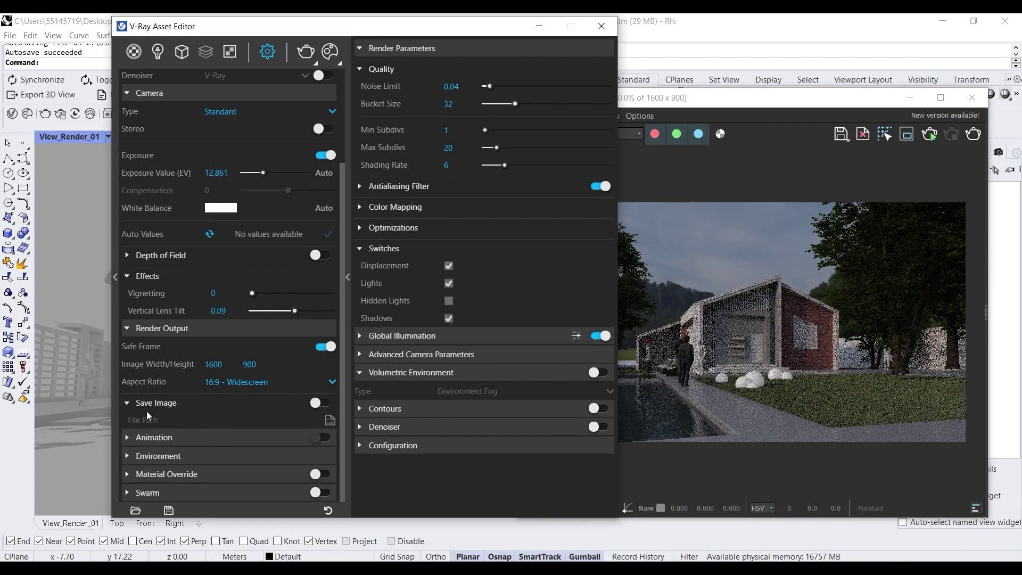
pyautogui.click(319, 403)
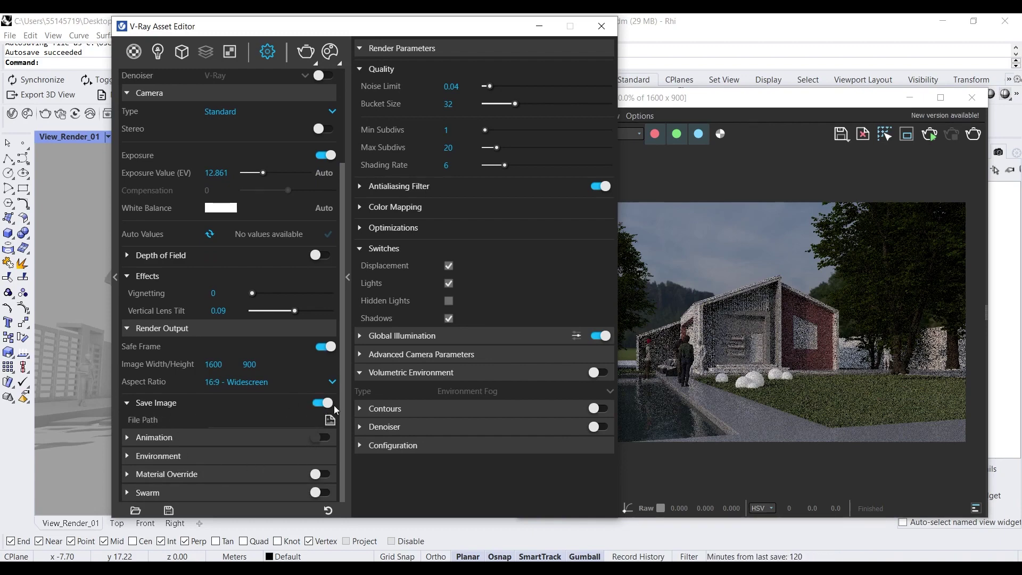
pyautogui.click(330, 420)
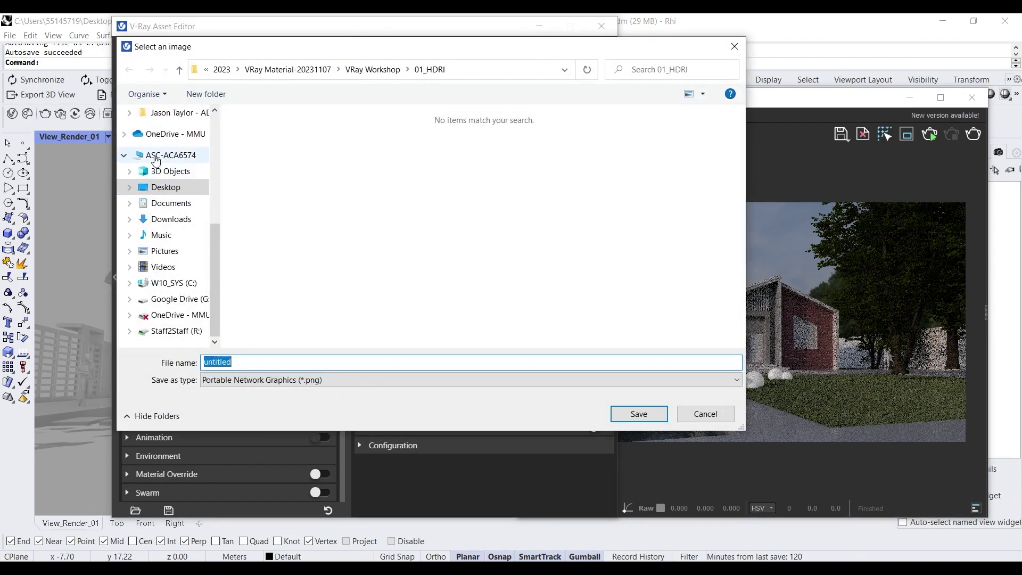
pyautogui.scroll(5, 175, 160)
pyautogui.click(171, 139)
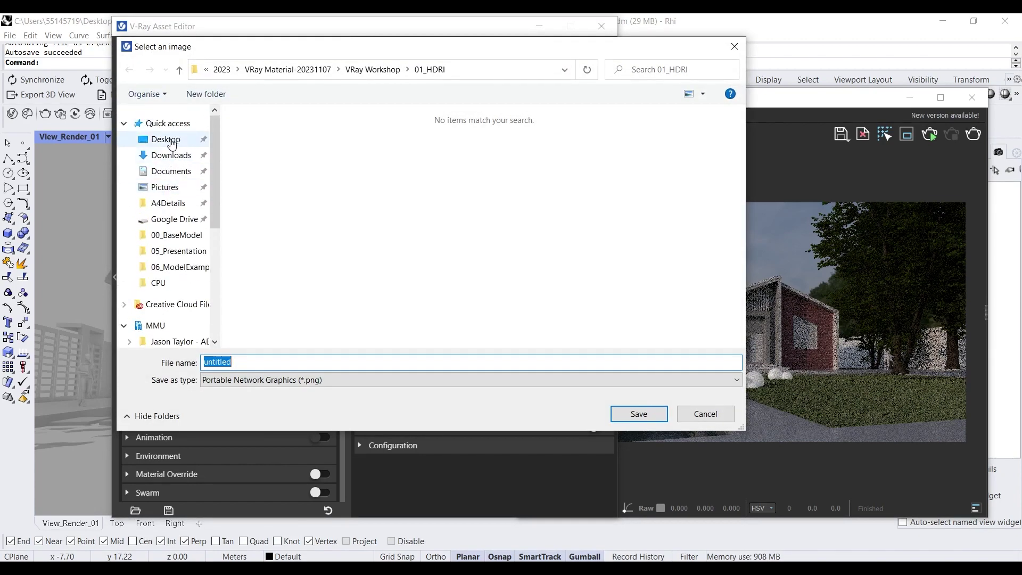
pyautogui.click(305, 380)
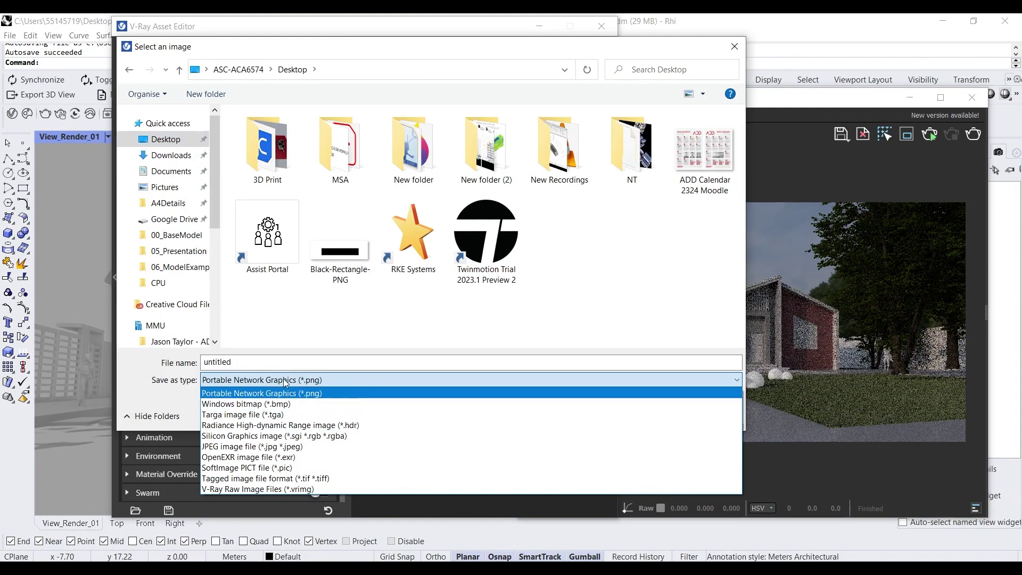
pyautogui.click(298, 447)
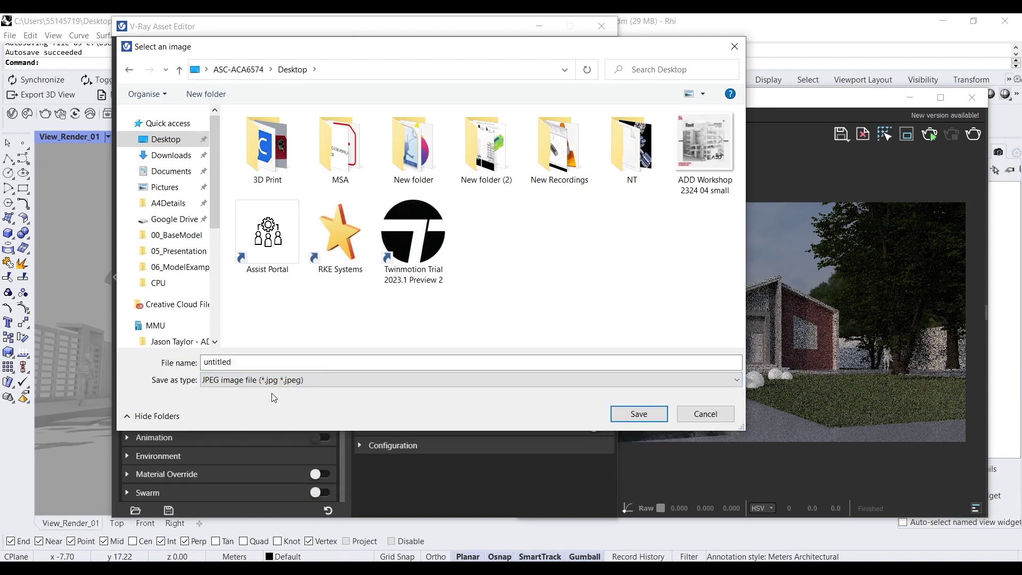
pyautogui.doubleClick(254, 362)
pyautogui.write('Render')
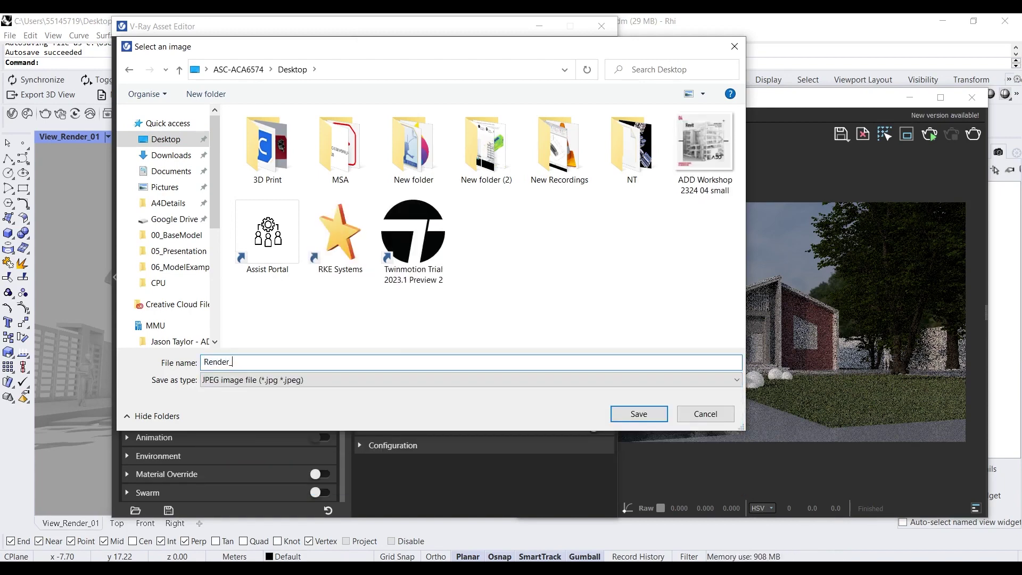
pyautogui.write('_ADD')
pyautogui.press('Return')
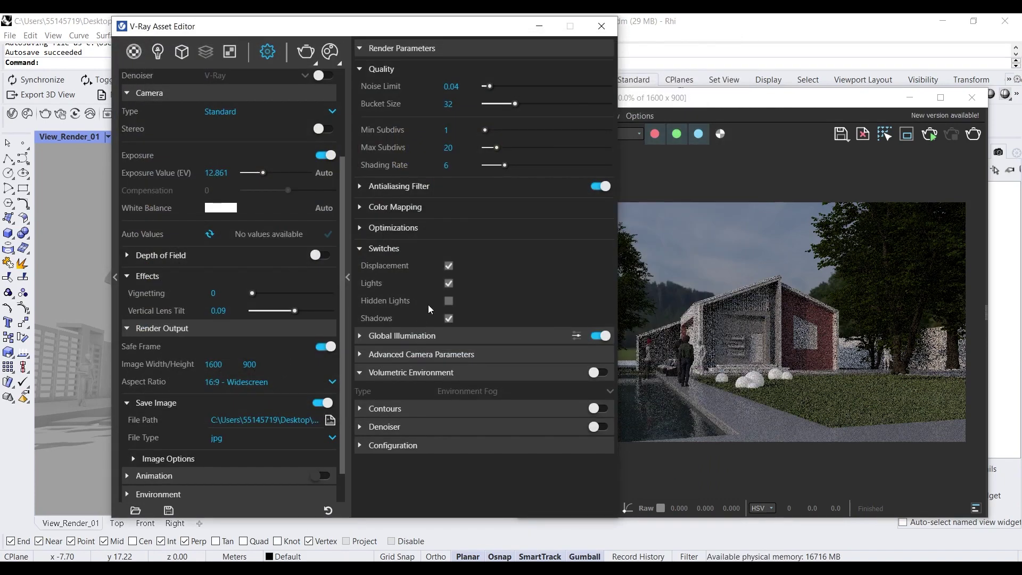
# Step: Start the final V-Ray render and review the loading messages in the V-Ray Log Window while it runs
pyautogui.click(307, 54)
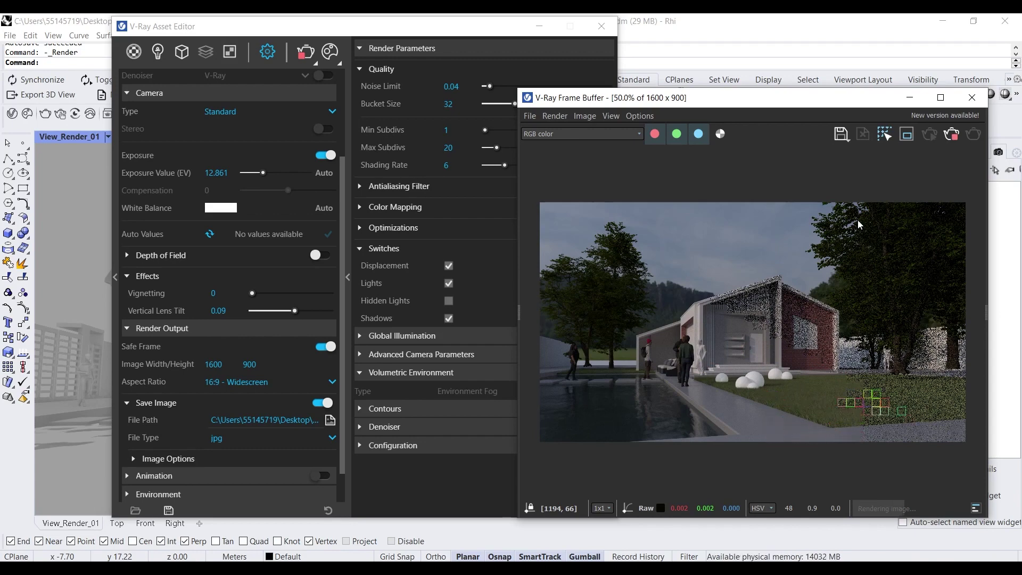
pyautogui.click(978, 510)
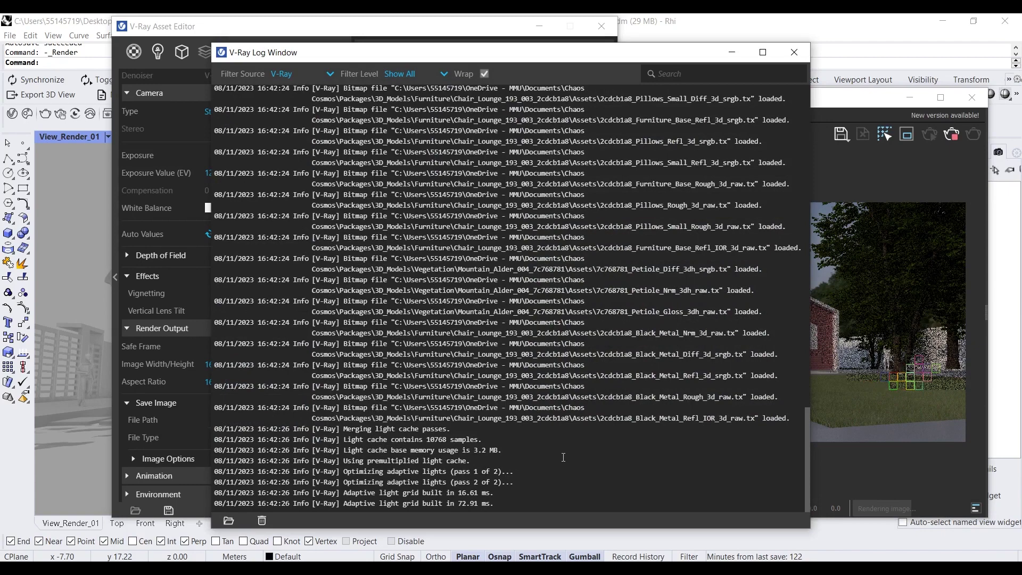
pyautogui.scroll(4, 563, 457)
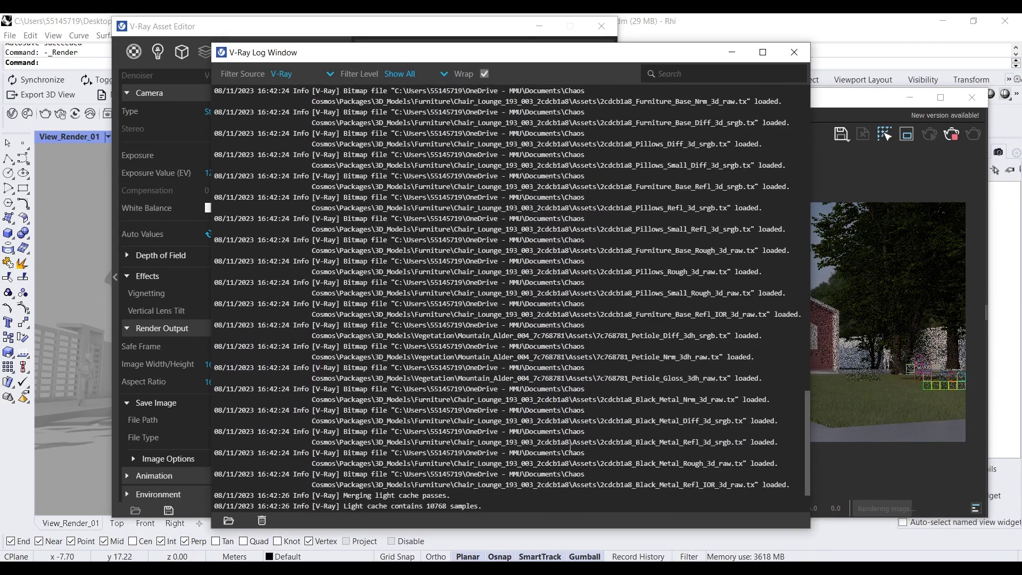
pyautogui.scroll(-3, 570, 446)
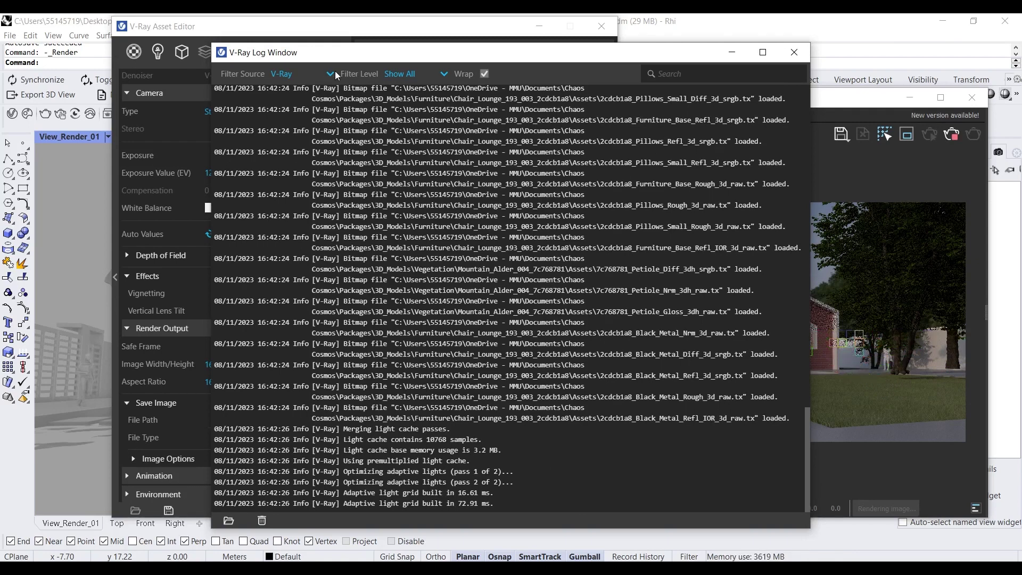
pyautogui.click(795, 51)
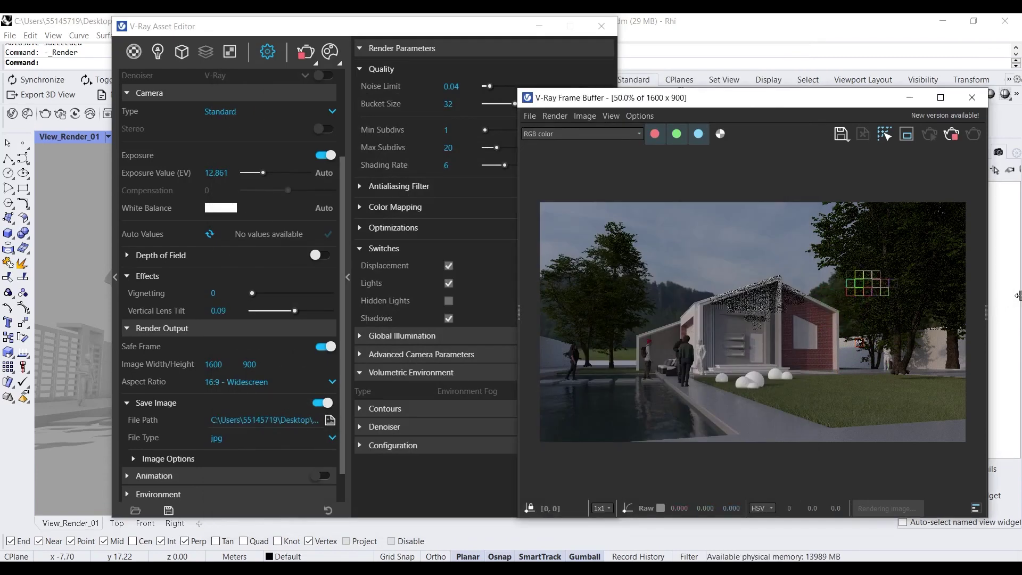
# Step: Expand the Frame Buffer's side panel, show the render statistics, and reposition and widen the window to fit the whole image
pyautogui.moveTo(828, 102); pyautogui.dragTo(533, 98)
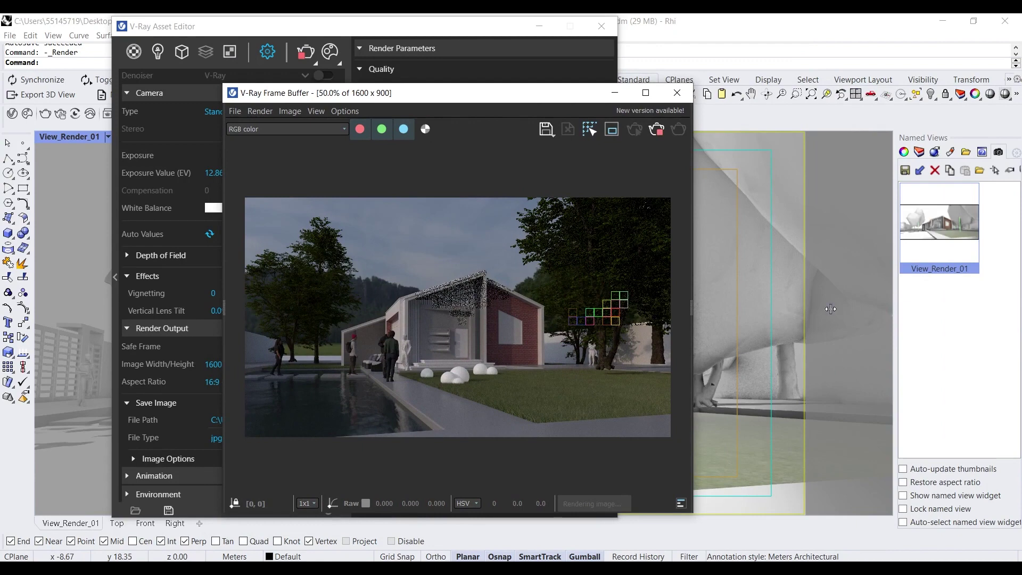
pyautogui.click(691, 308)
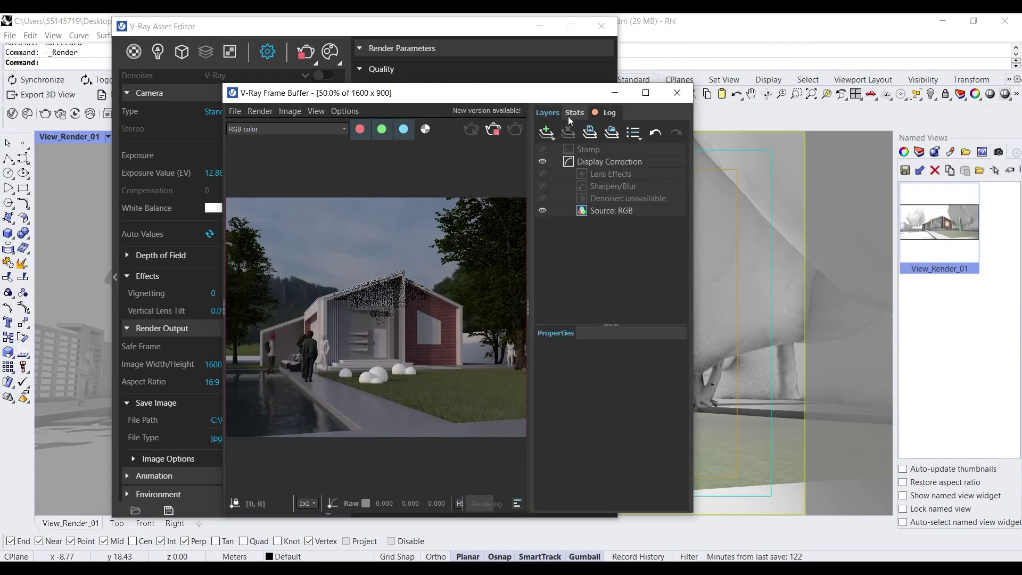
pyautogui.moveTo(534, 97); pyautogui.dragTo(650, 79)
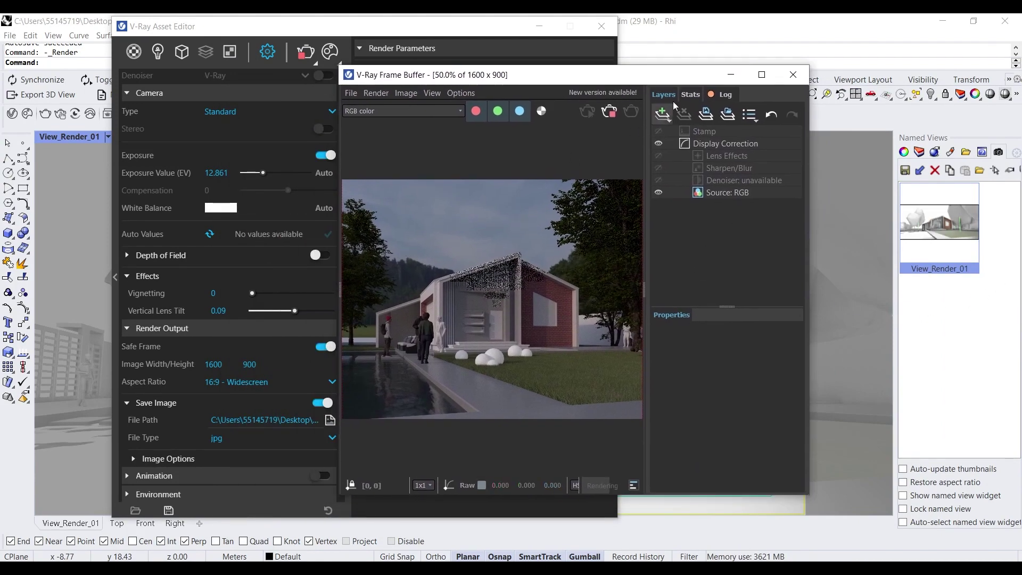
pyautogui.click(690, 95)
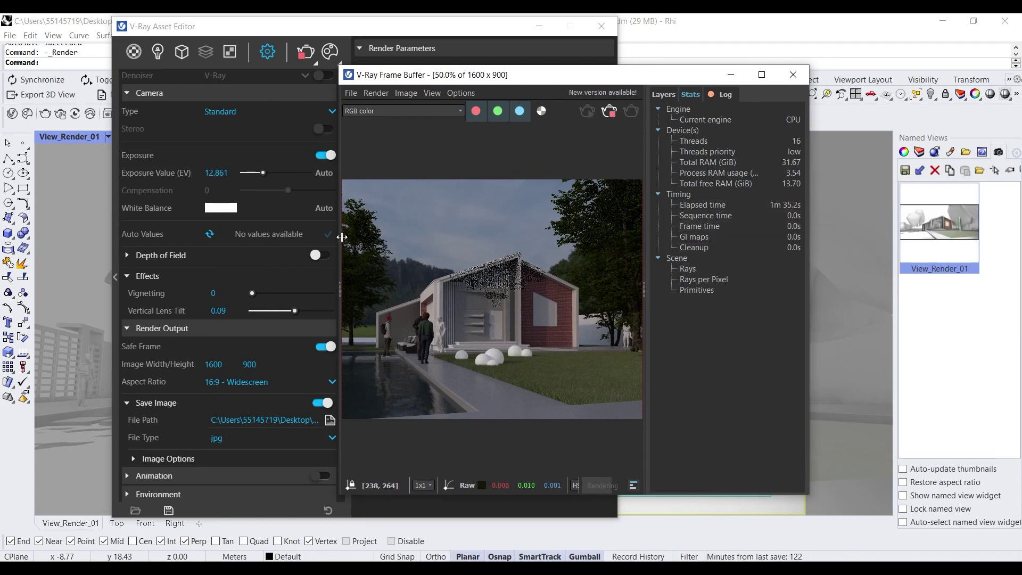
pyautogui.moveTo(337, 235); pyautogui.dragTo(153, 236)
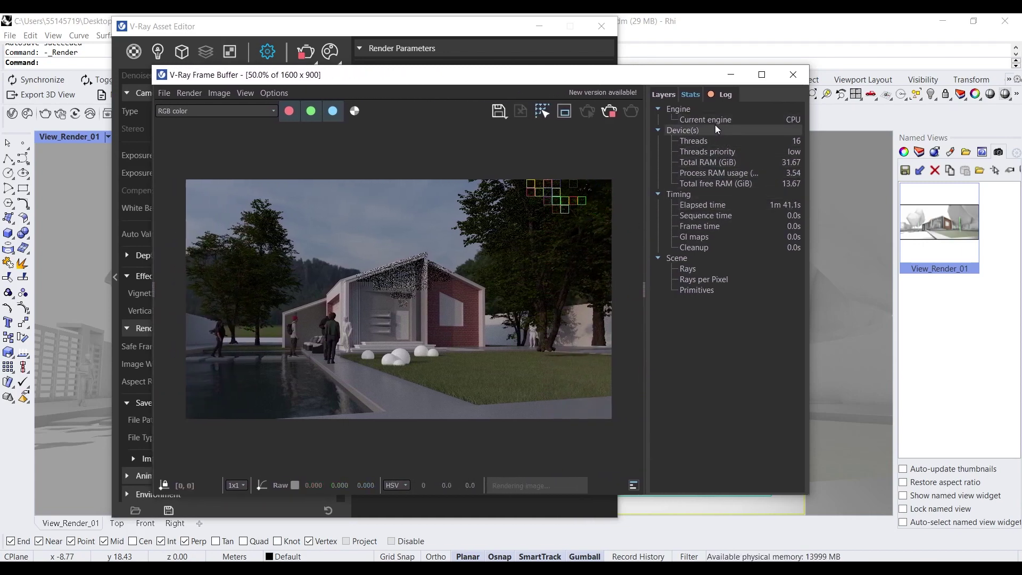
# Step: Look at the Frame Buffer's layers and log, and turn off Wrap in the log display
pyautogui.click(666, 97)
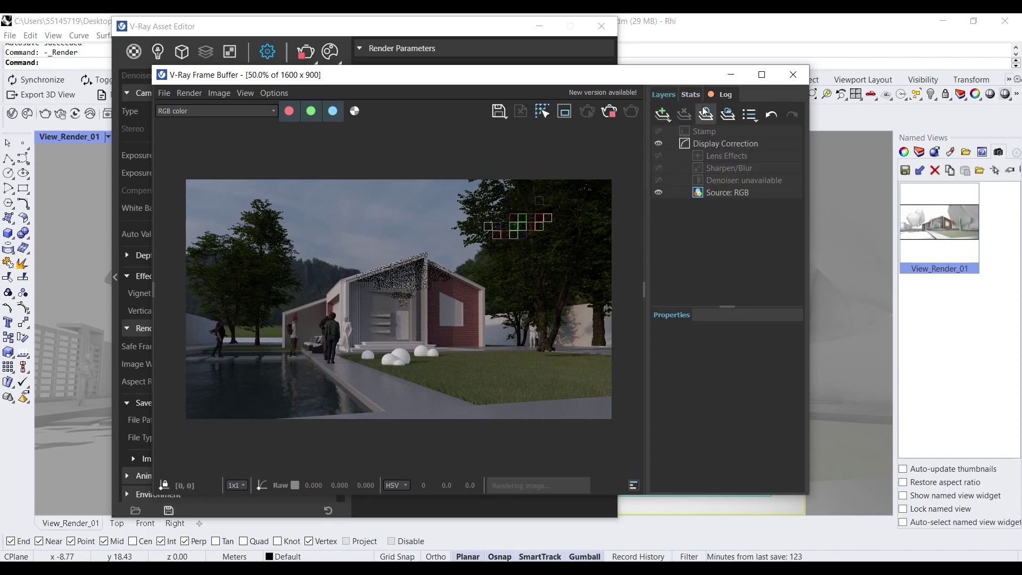
pyautogui.click(723, 97)
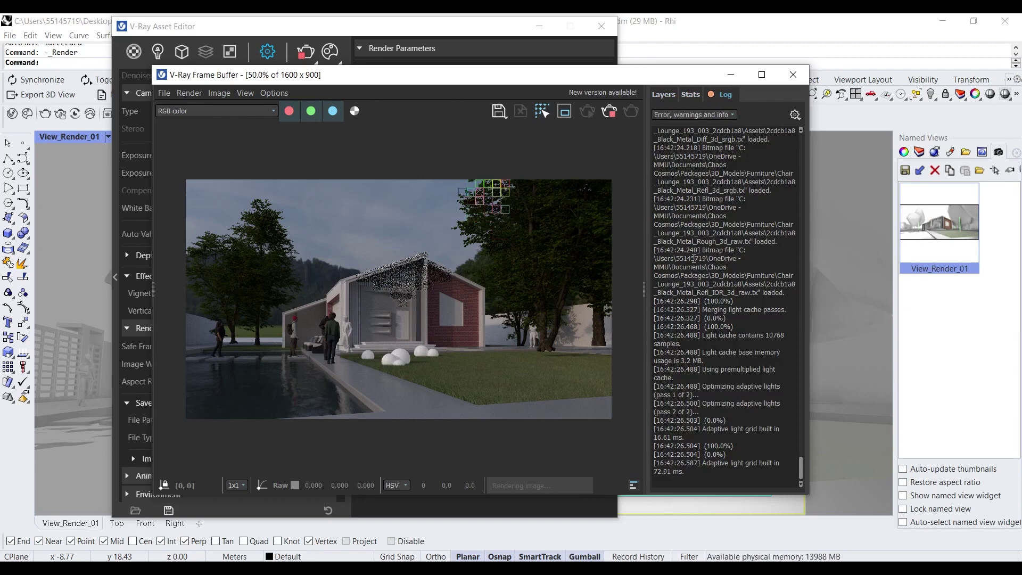
pyautogui.click(795, 115)
pyautogui.click(801, 129)
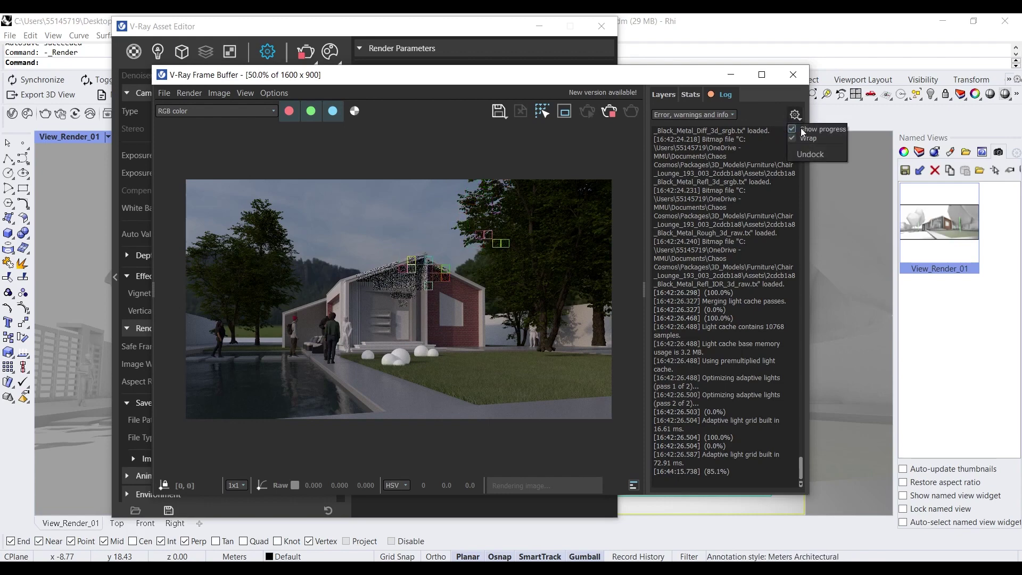
pyautogui.click(793, 138)
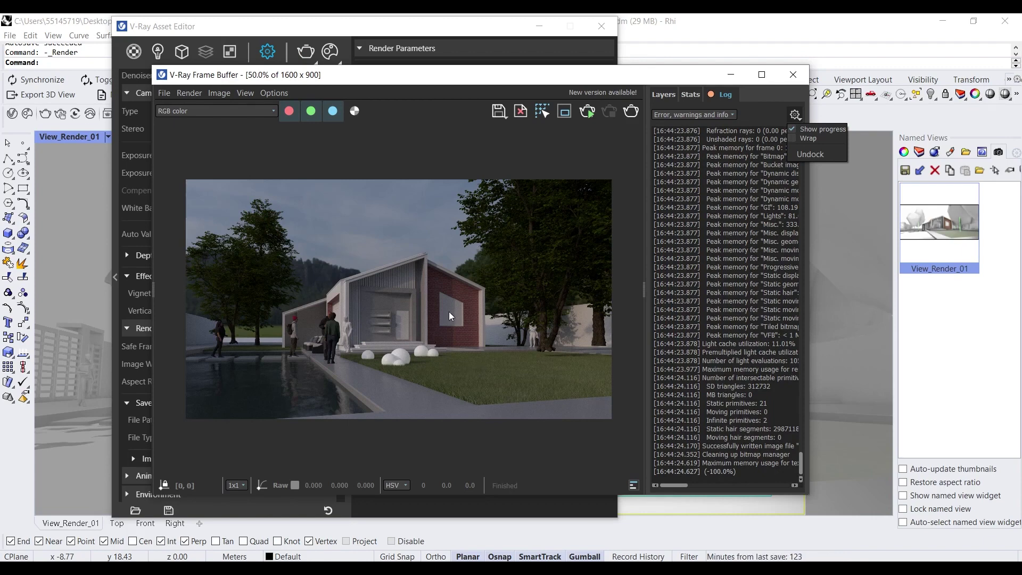
# Step: Examine the finished render up close around the house's entrance and brick wall, and return to the whole image
pyautogui.click(427, 318)
pyautogui.scroll(4, 420, 310)
pyautogui.scroll(-3, 349, 320)
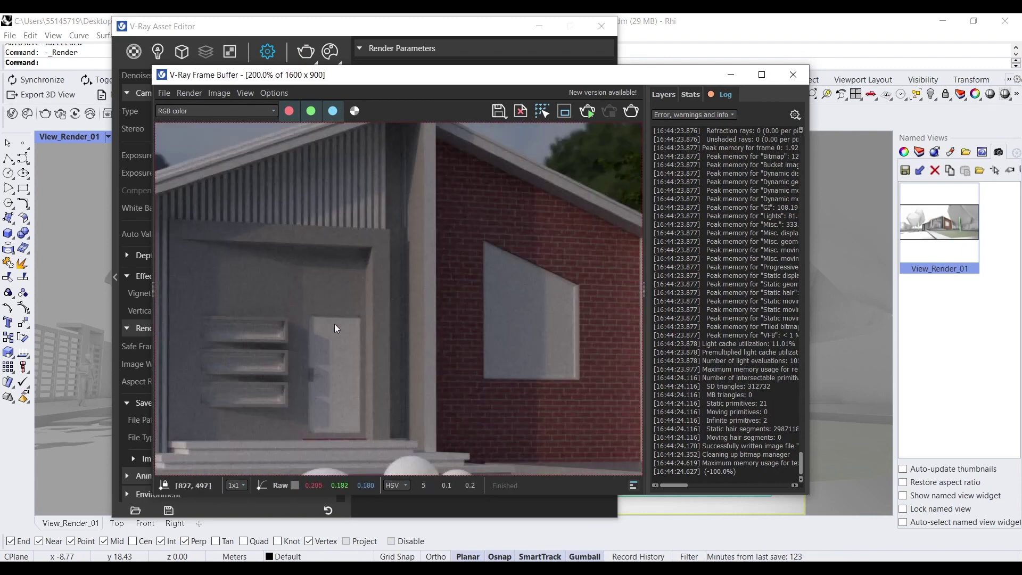
pyautogui.scroll(1, 306, 348)
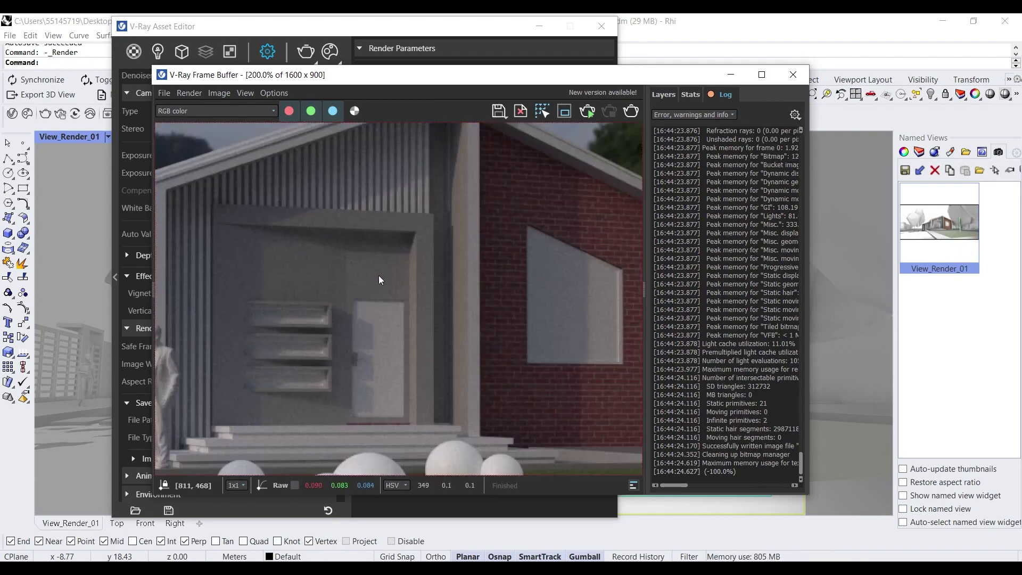
pyautogui.scroll(-2, 378, 275)
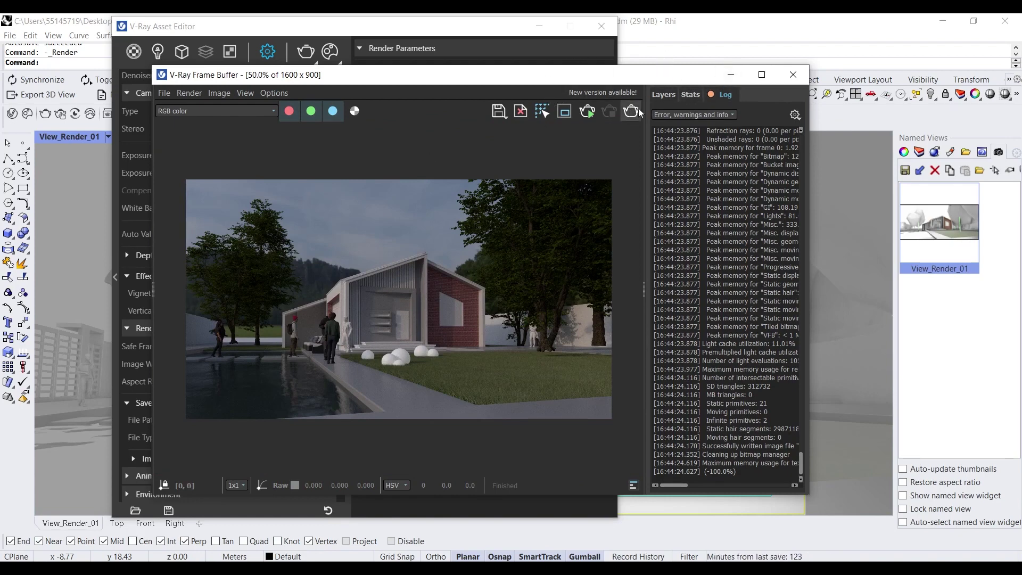
# Step: Add a Hue / Saturation correction layer to the render and set its Saturation to -0.333
pyautogui.click(672, 96)
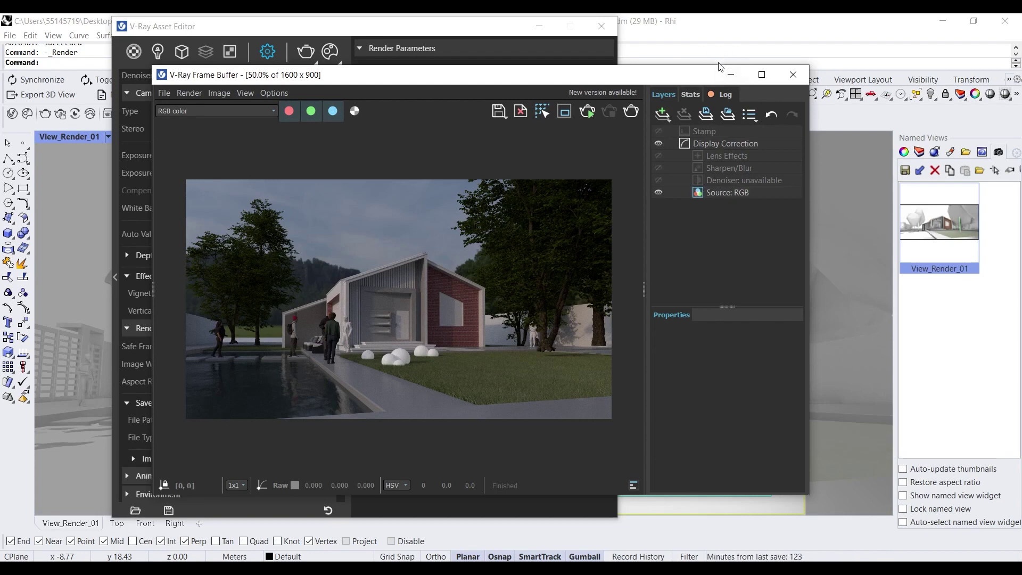
pyautogui.click(666, 122)
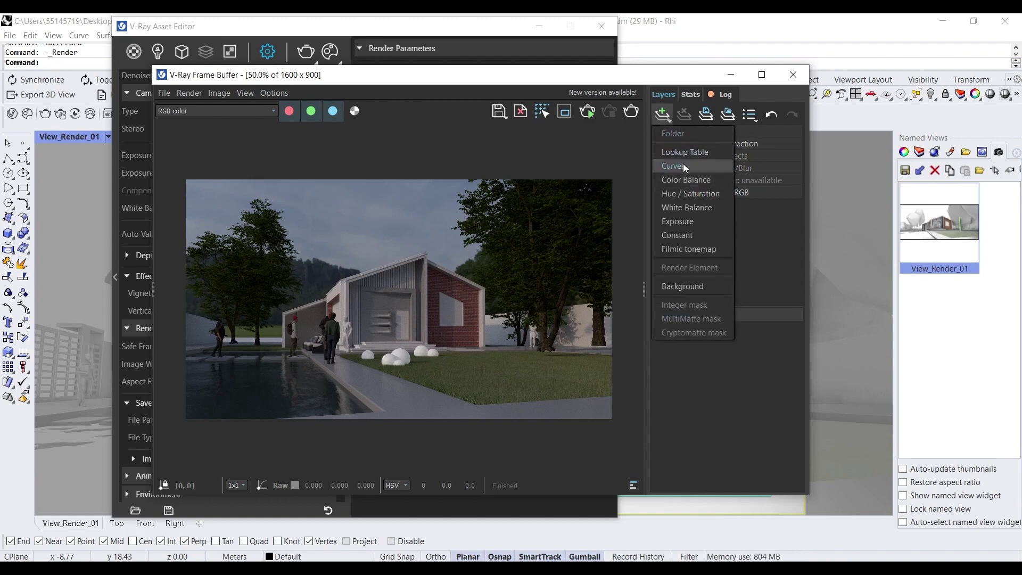
pyautogui.click(692, 192)
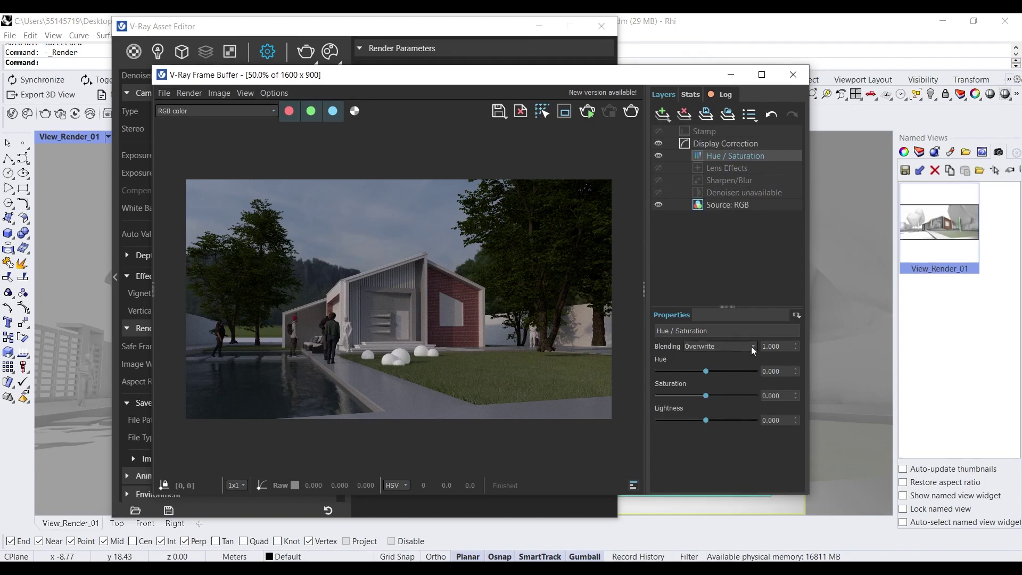
pyautogui.moveTo(706, 395); pyautogui.dragTo(690, 401)
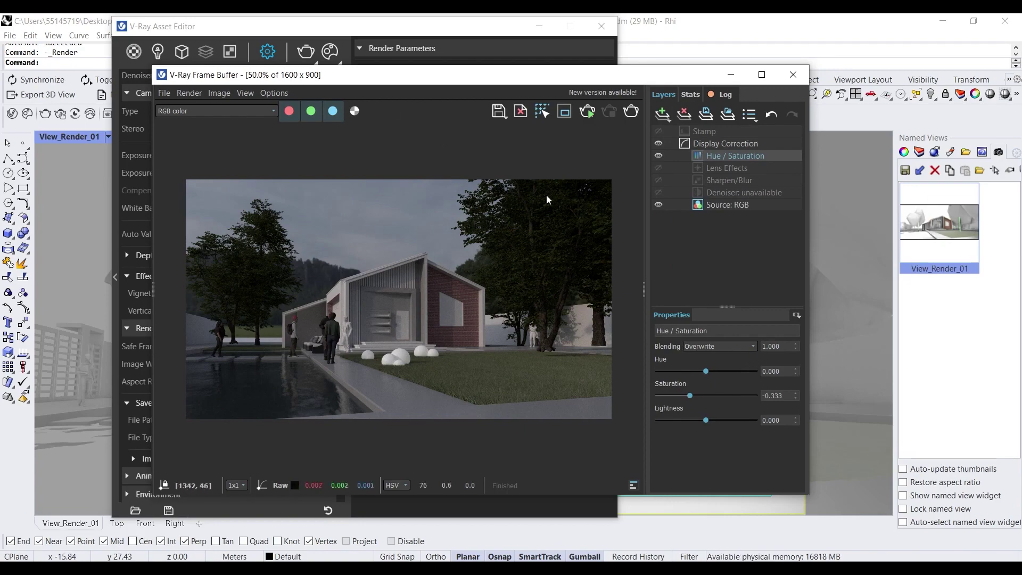
# Step: Minimise the Frame Buffer and look through the render elements available in the Asset Editor
pyautogui.click(733, 79)
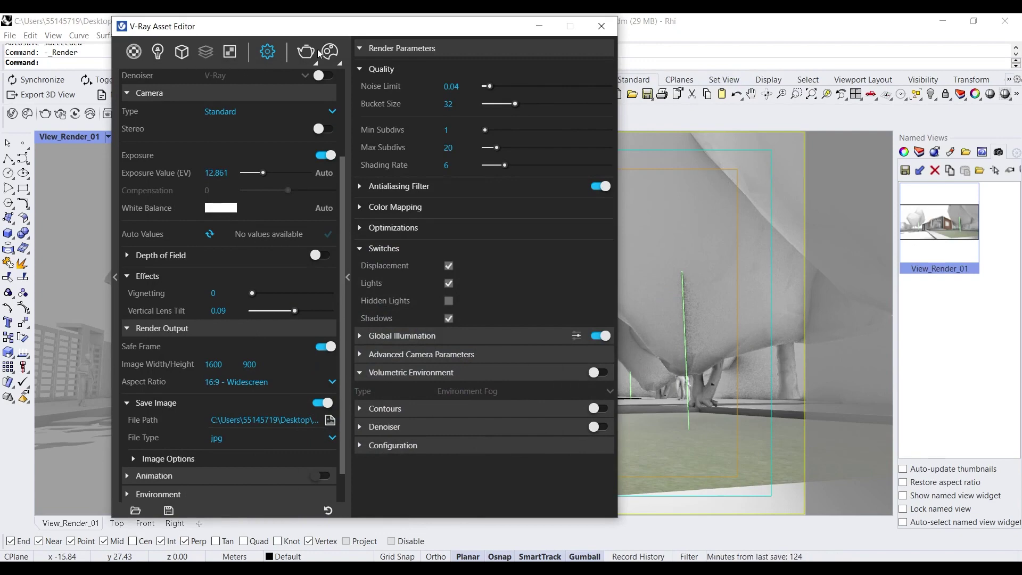
pyautogui.click(210, 57)
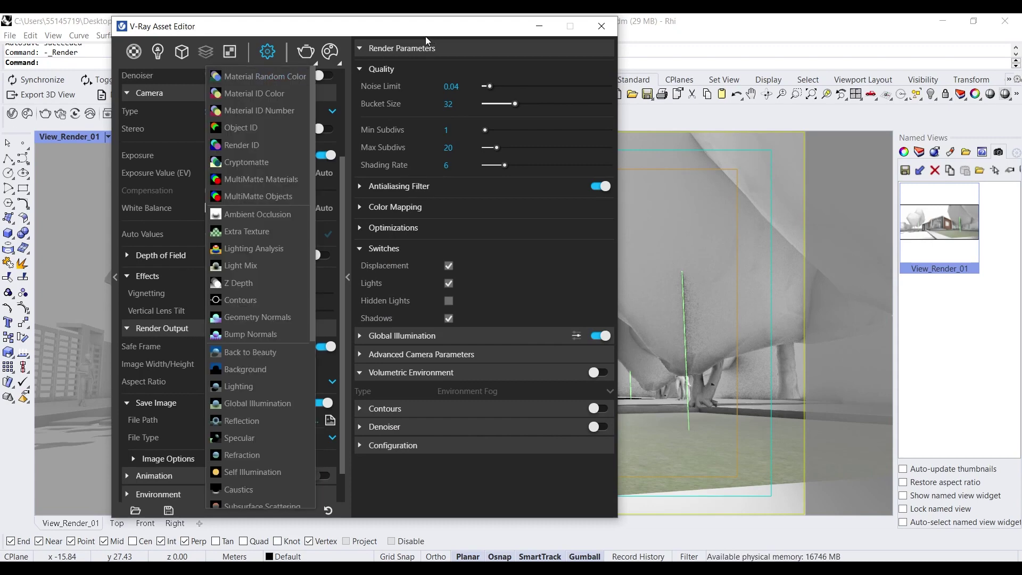
# Step: Switch to the Windows desktop, dismiss the reminders and update notice, and open the saved Render_ADD image
pyautogui.click(943, 21)
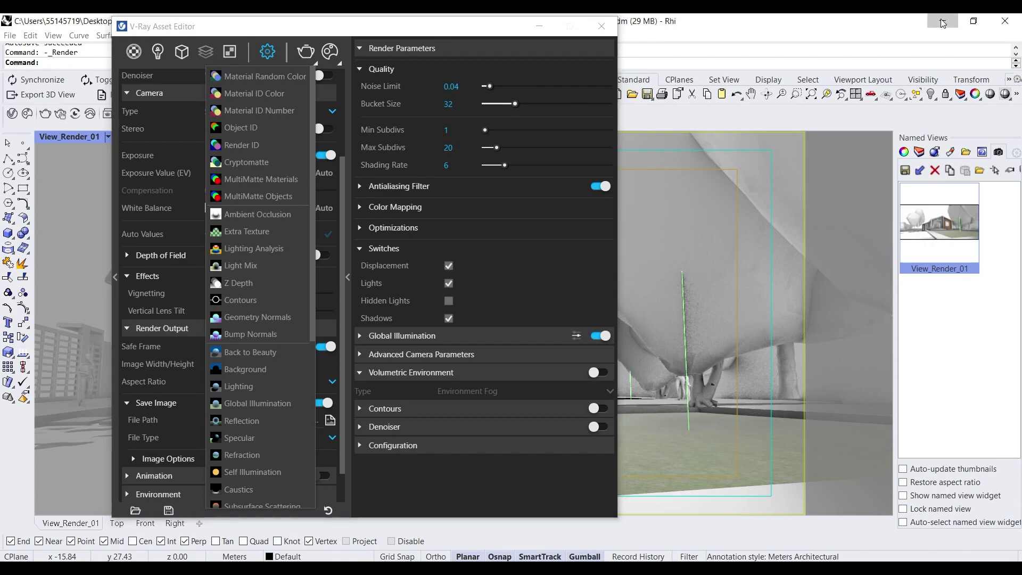
pyautogui.click(1006, 80)
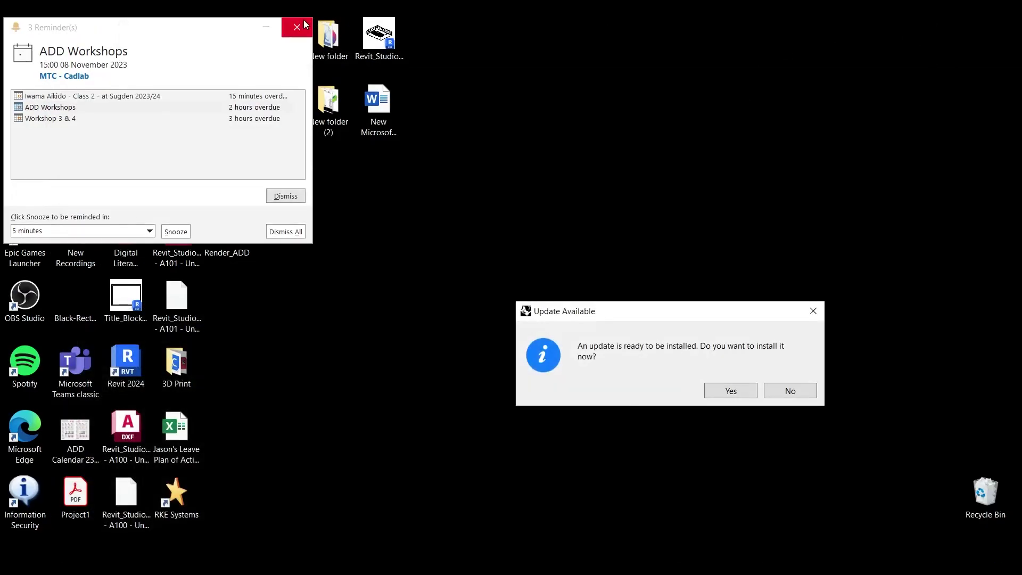
pyautogui.click(297, 28)
pyautogui.click(788, 391)
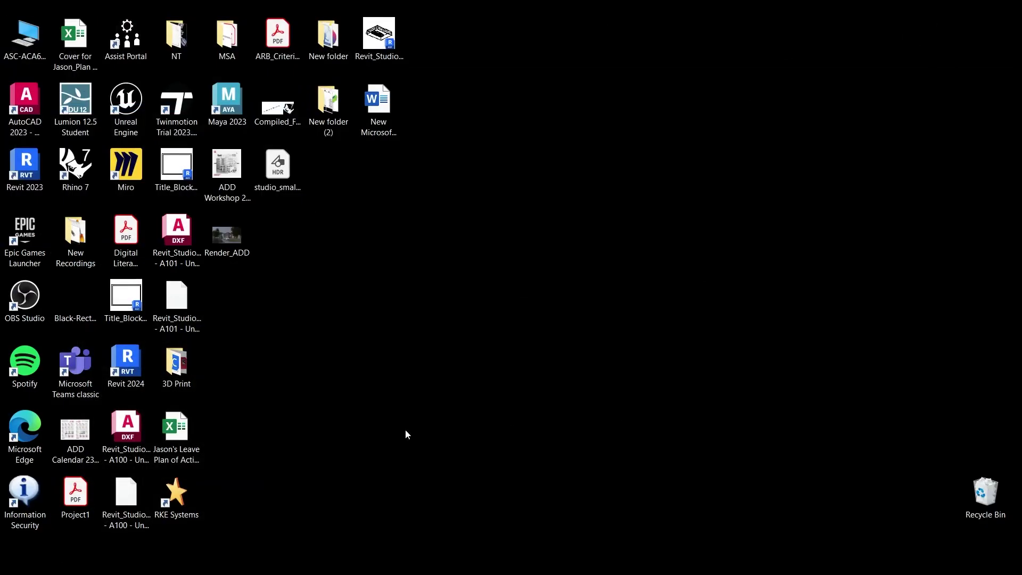
pyautogui.doubleClick(228, 230)
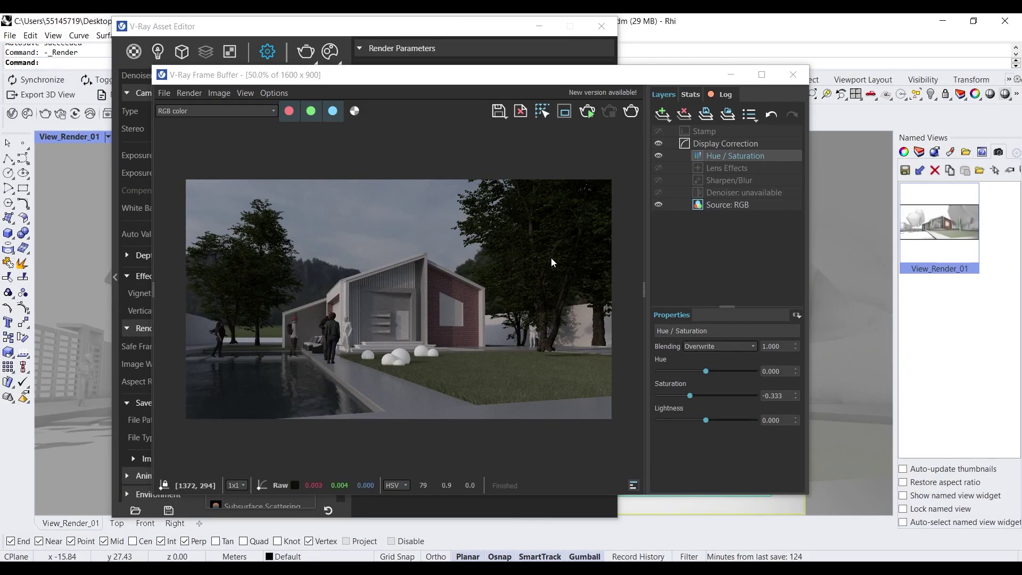
# Step: Add the Object ID and Background render elements to the scene and render the view again
pyautogui.moveTo(472, 81); pyautogui.dragTo(768, 92)
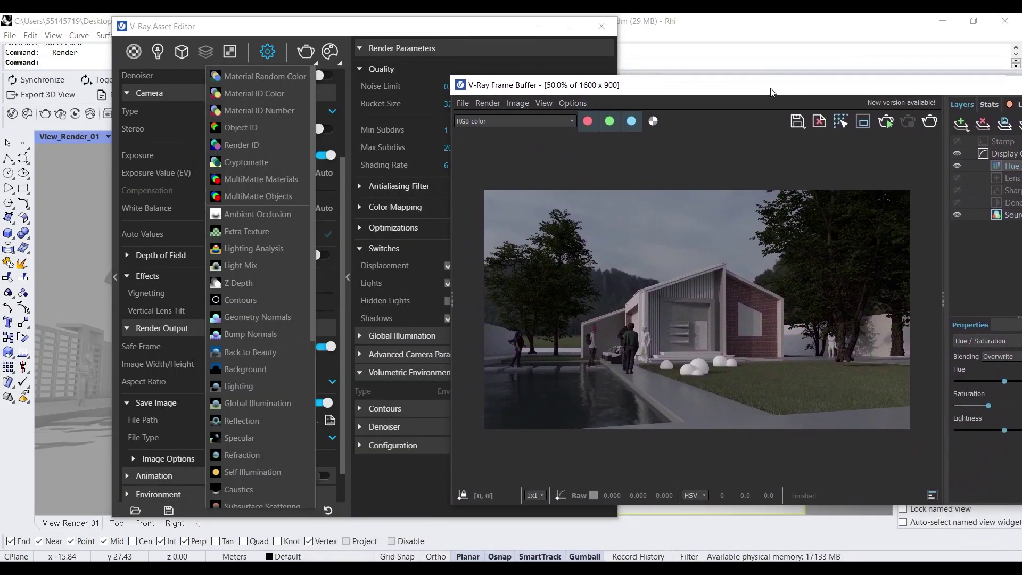
pyautogui.click(264, 127)
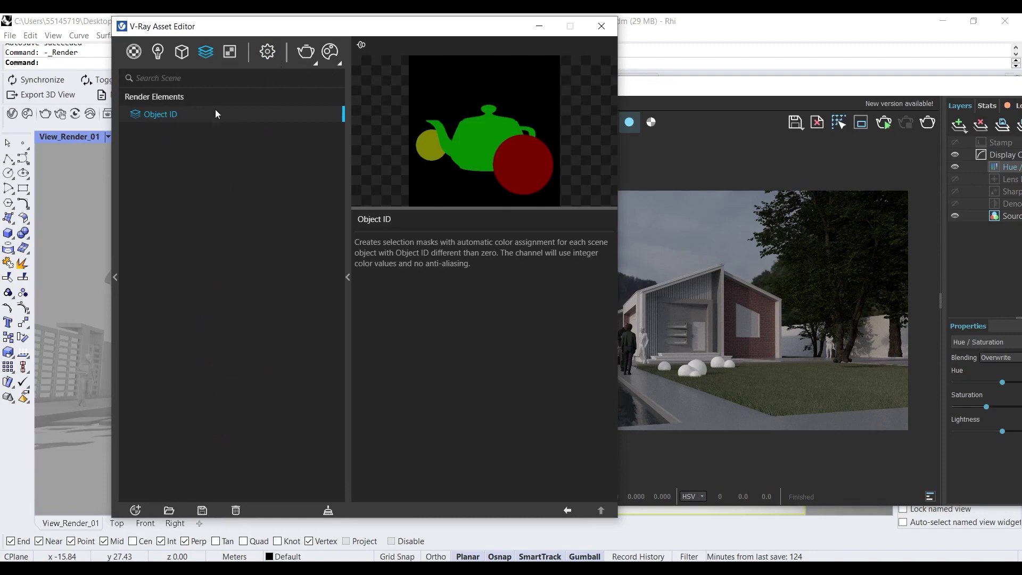
pyautogui.click(136, 510)
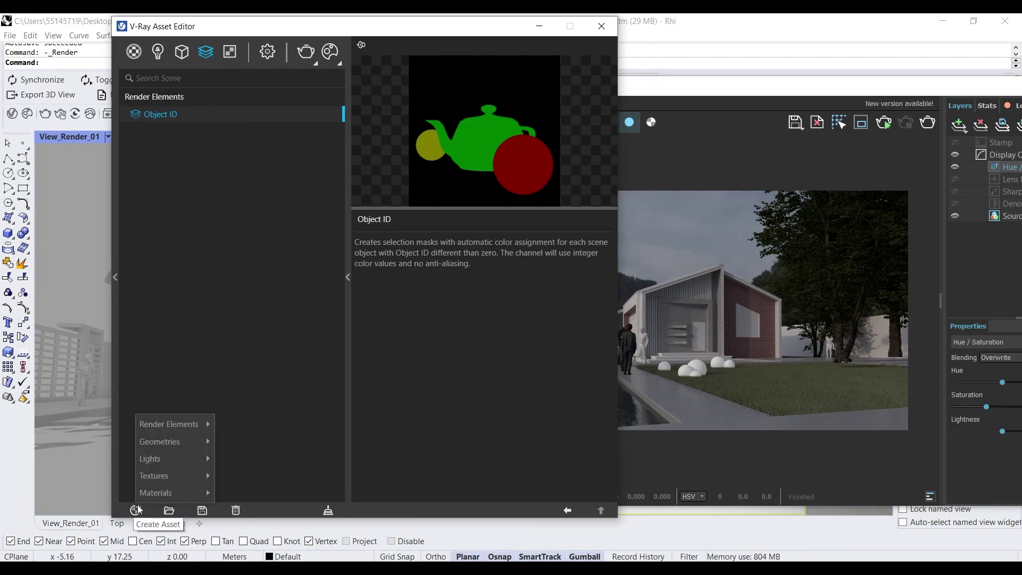
pyautogui.moveTo(183, 423)
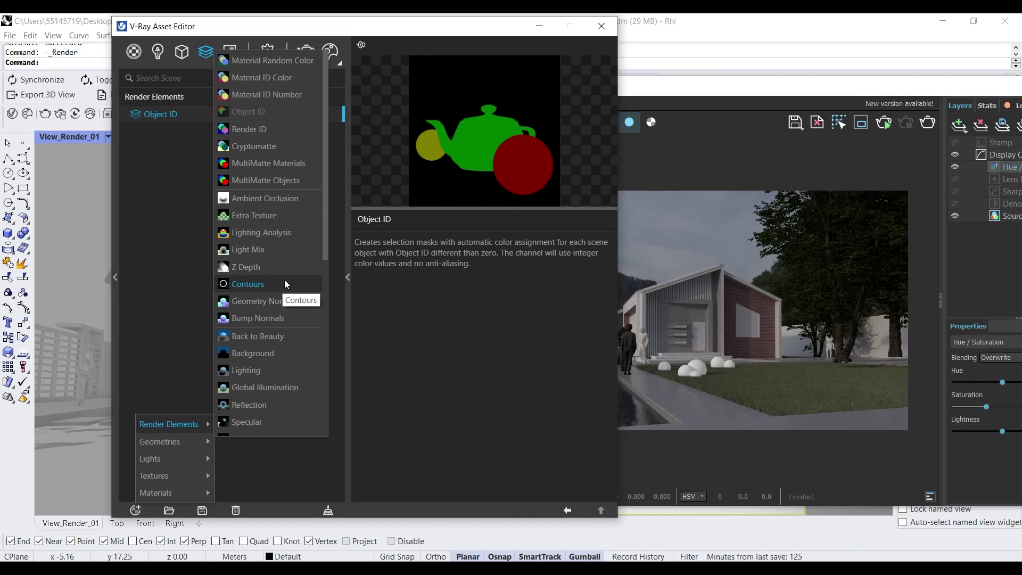
pyautogui.scroll(-6, 285, 288)
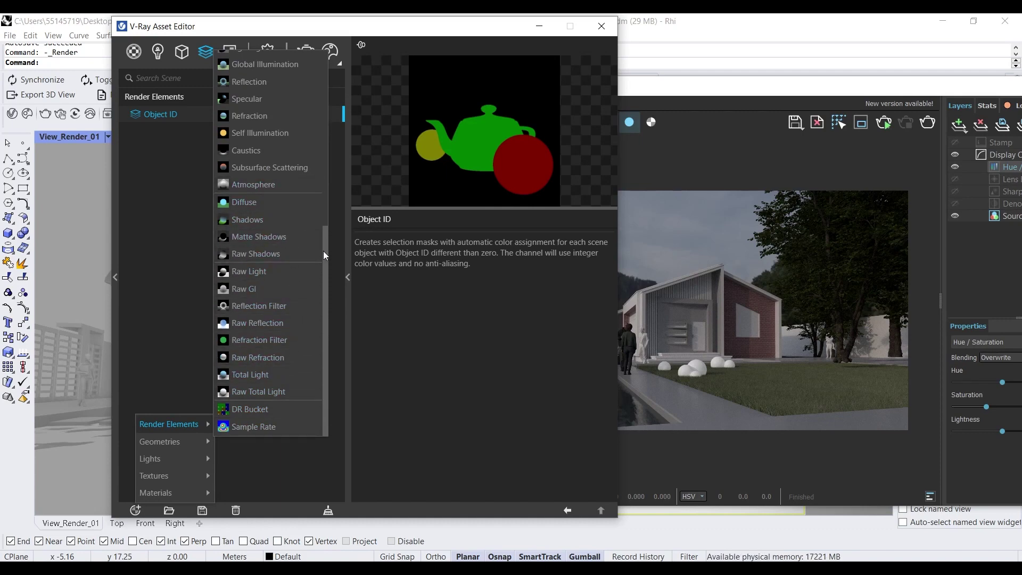
pyautogui.moveTo(323, 250); pyautogui.dragTo(348, 156)
pyautogui.click(271, 206)
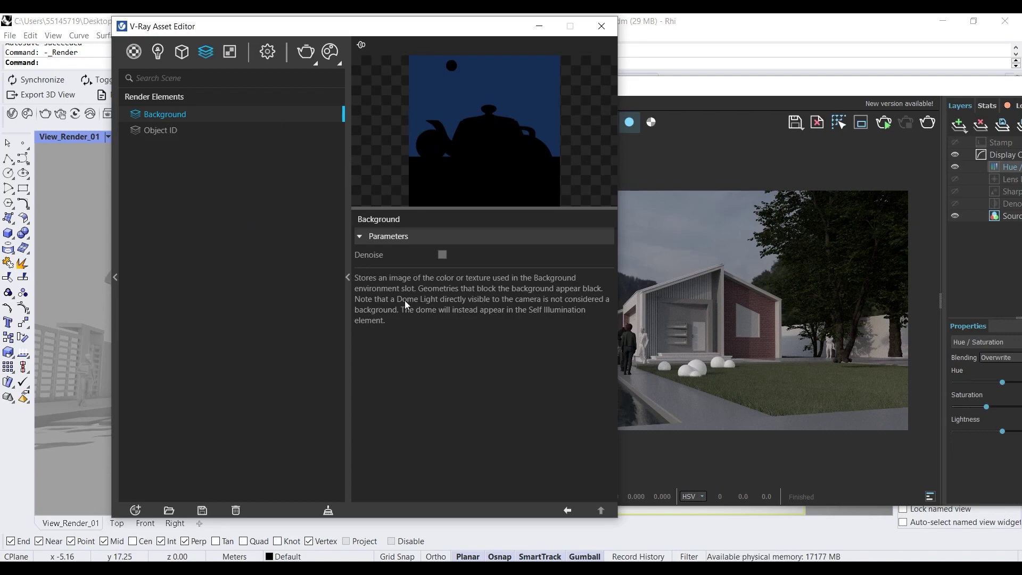
pyautogui.click(306, 52)
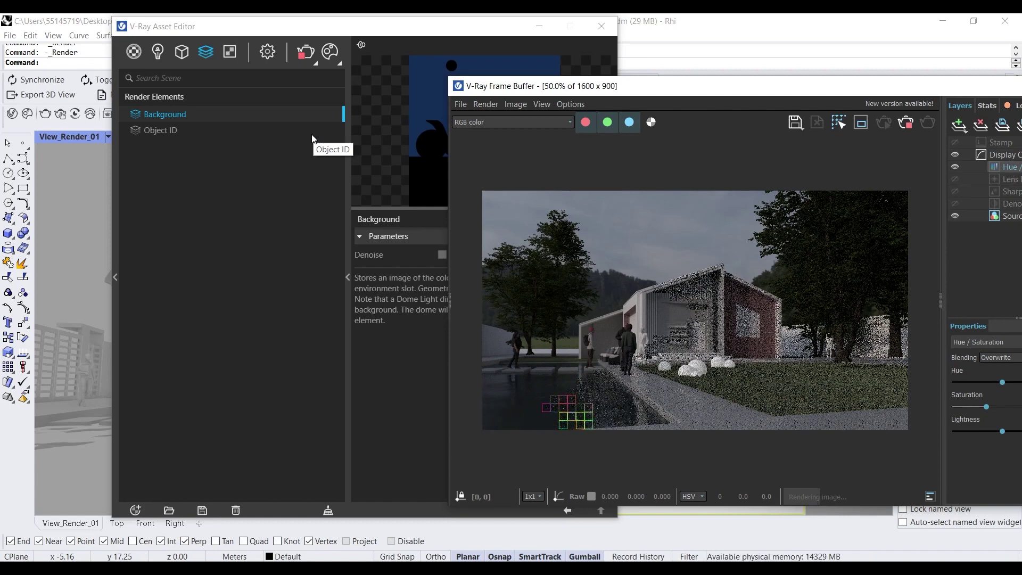
# Step: Switch to File Explorer, open the BaseFile_02 Rhino 3-D model from the 00_BaseModel folder, and close the extra Explorer window
pyautogui.click(477, 569)
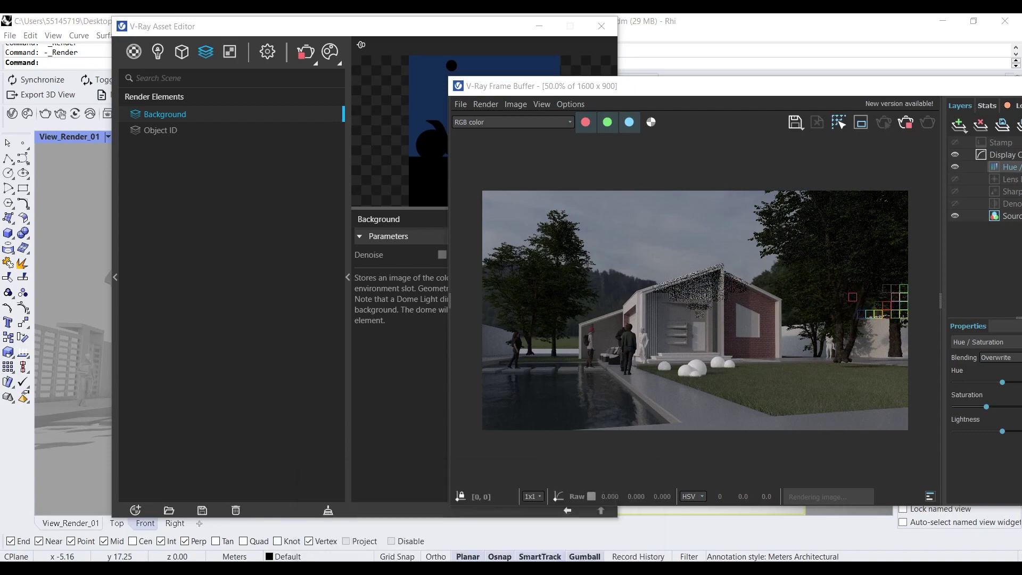
pyautogui.hotkey('alt', 'Tab')
pyautogui.click(298, 251)
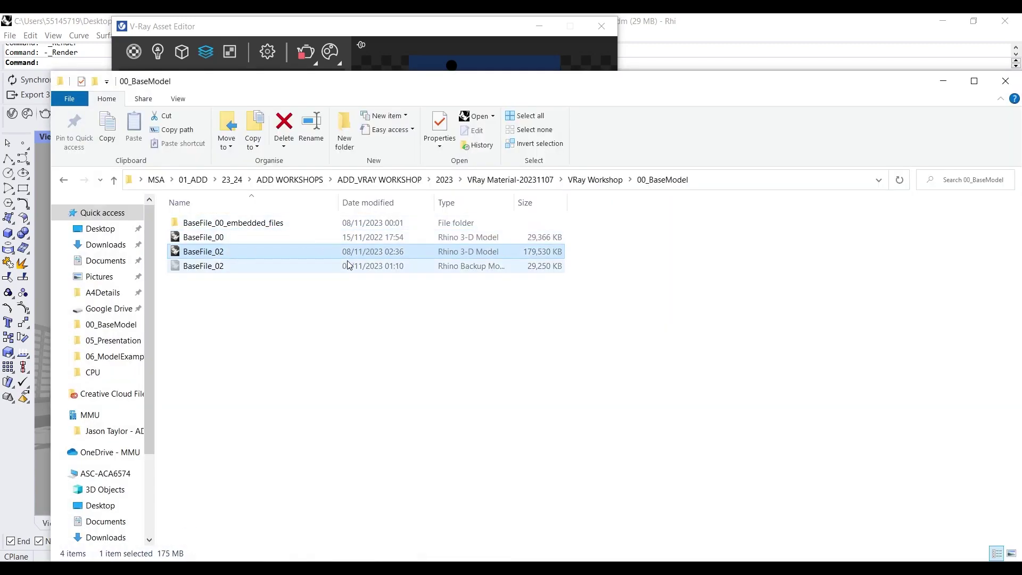
pyautogui.doubleClick(315, 251)
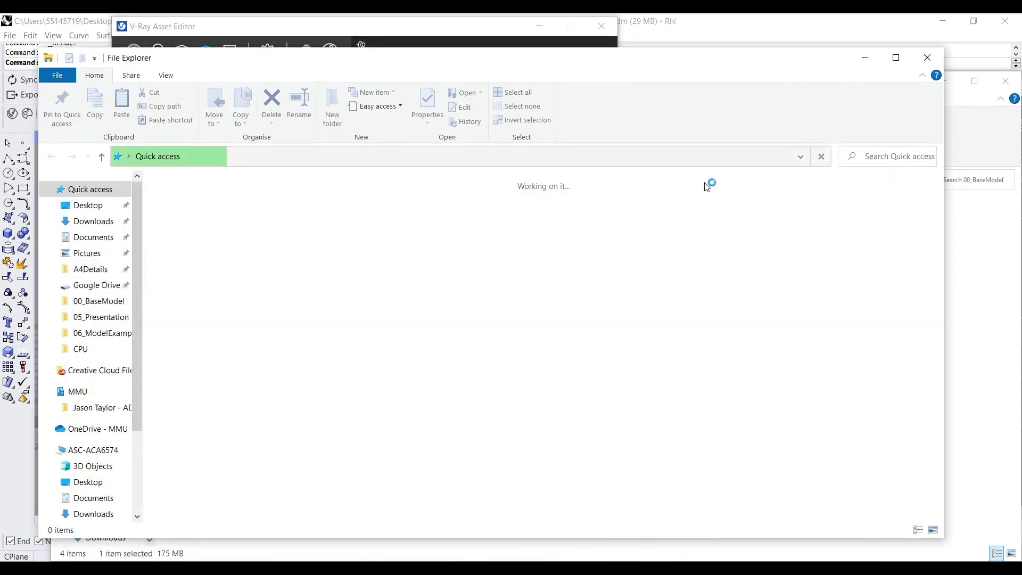
pyautogui.click(927, 58)
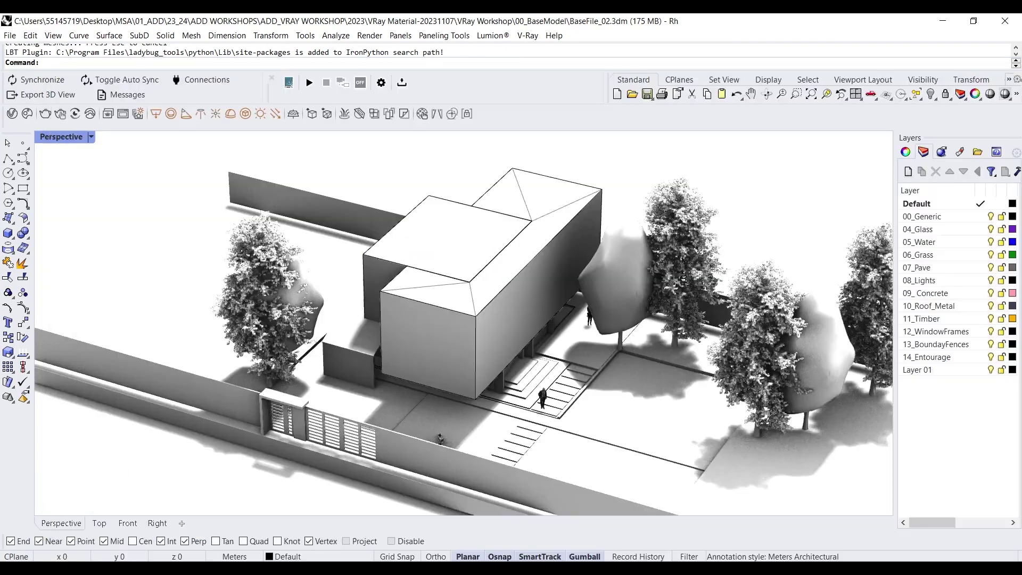
# Step: Open the V-Ray Asset Editor for the new model and display the Dome Light's parameters
pyautogui.scroll(4, 467, 295)
pyautogui.scroll(-5, 466, 295)
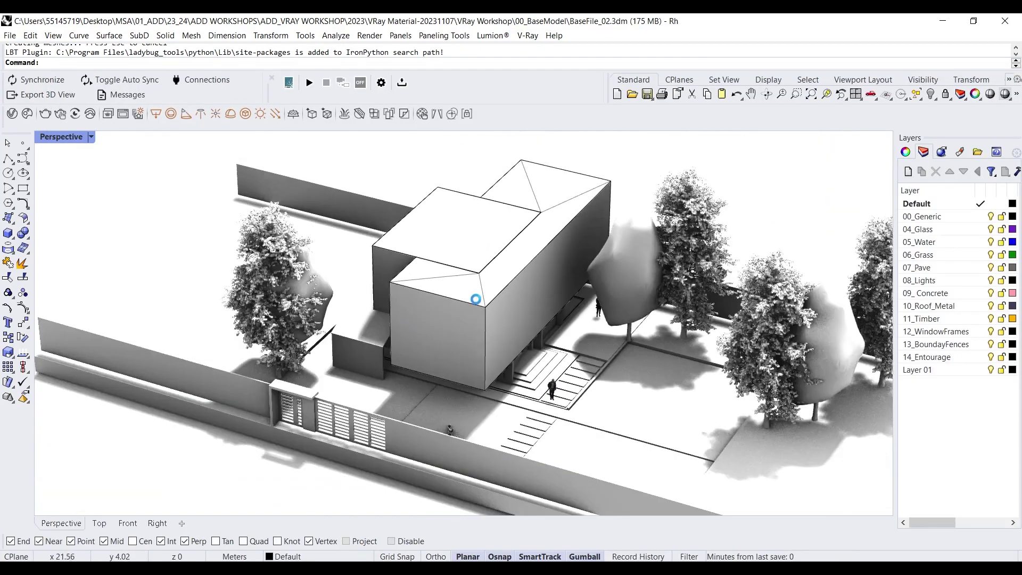
pyautogui.moveTo(458, 287)
pyautogui.mouseDown(button='right')
pyautogui.moveTo(534, 275)
pyautogui.moveTo(552, 252)
pyautogui.moveTo(462, 305)
pyautogui.mouseUp(button='right')
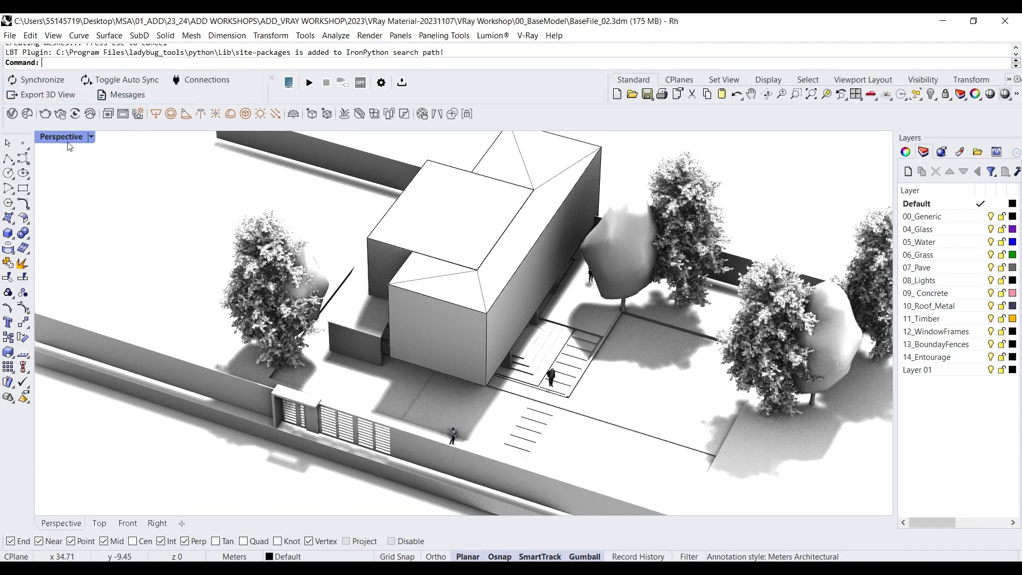
pyautogui.click(11, 113)
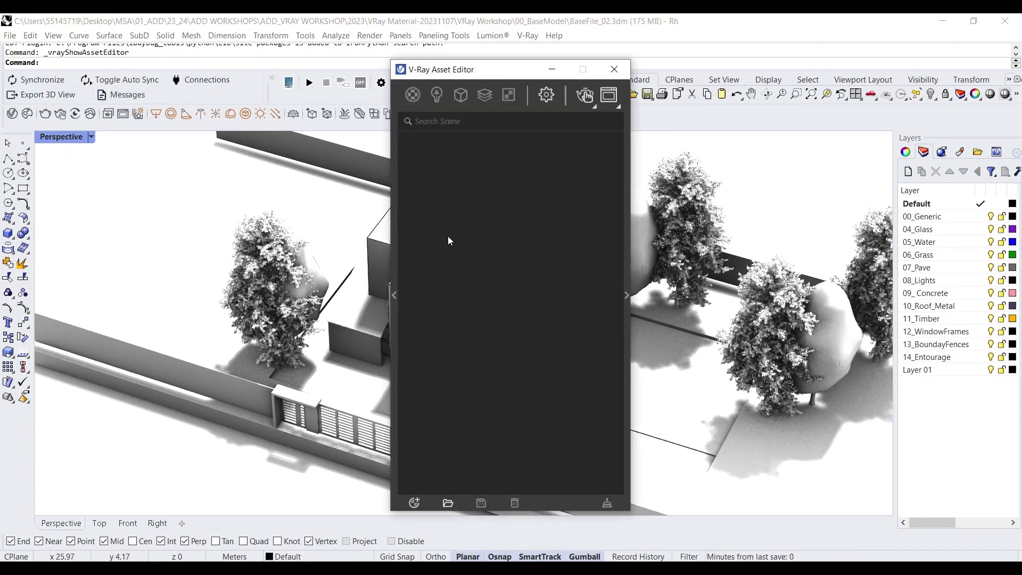
pyautogui.click(436, 95)
pyautogui.click(447, 160)
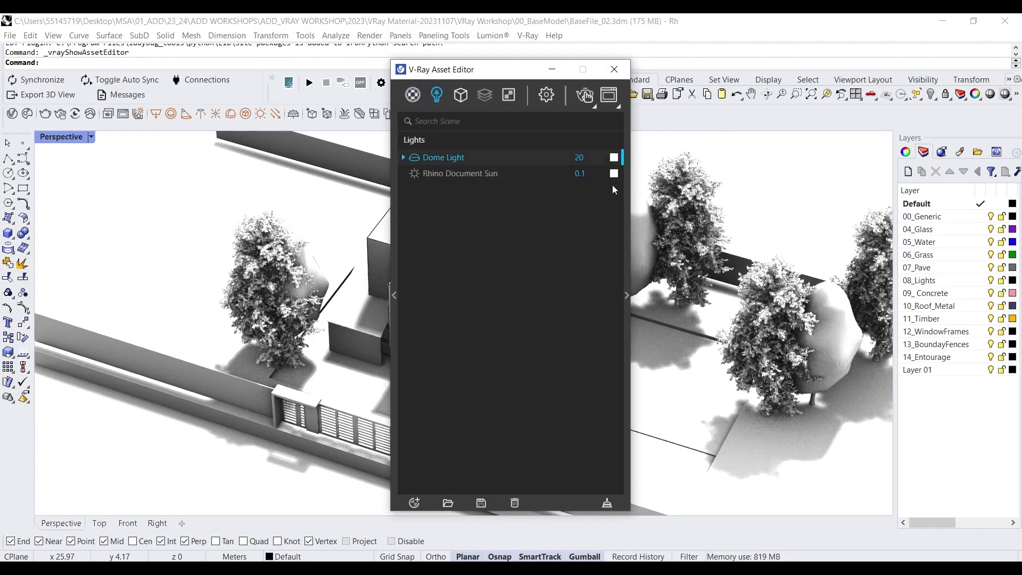
pyautogui.click(626, 296)
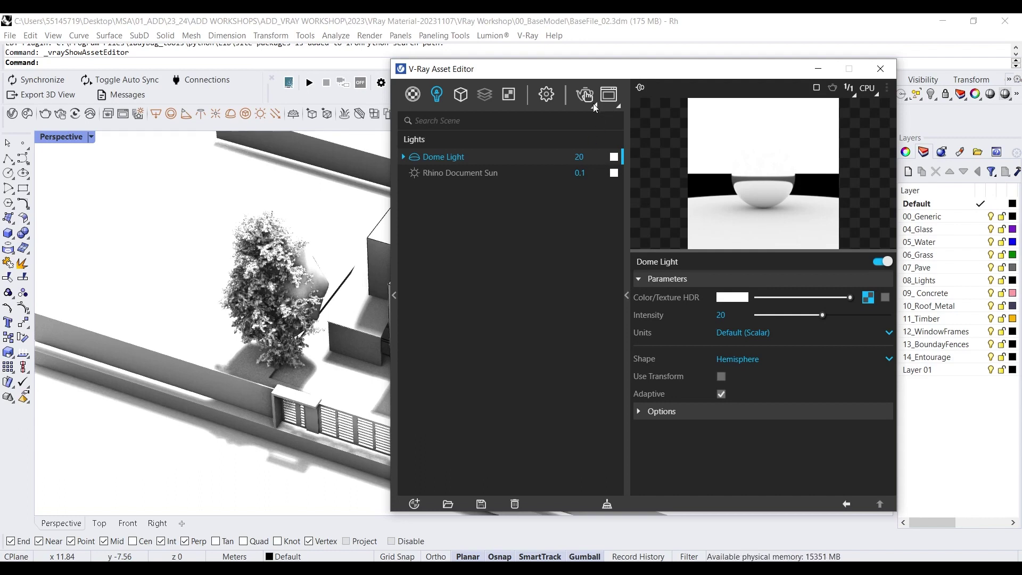
# Step: Review the Material Override settings and display the parameters of the Grey Based override material
pyautogui.moveTo(510, 69); pyautogui.dragTo(576, 79)
pyautogui.click(479, 105)
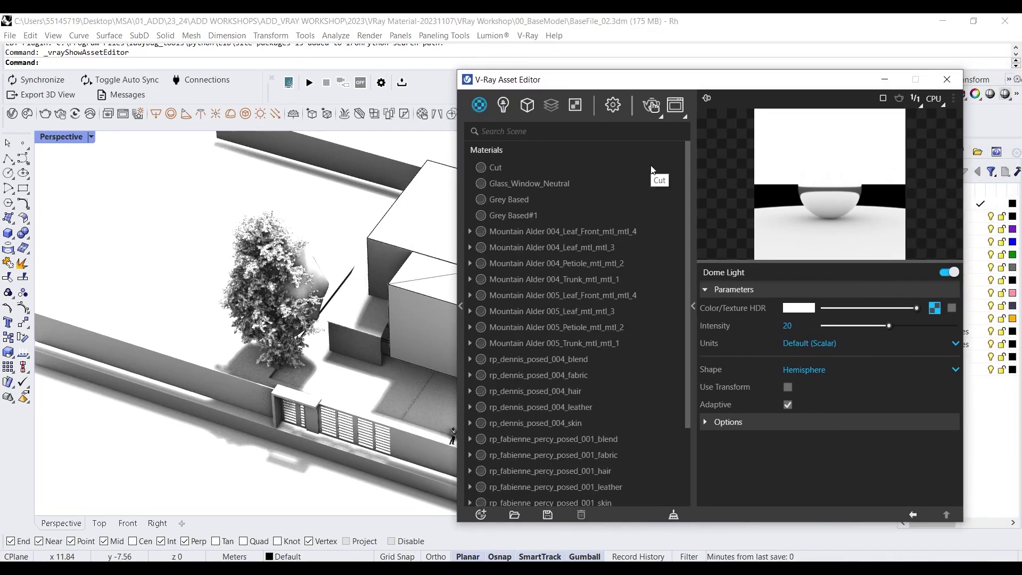
pyautogui.click(616, 111)
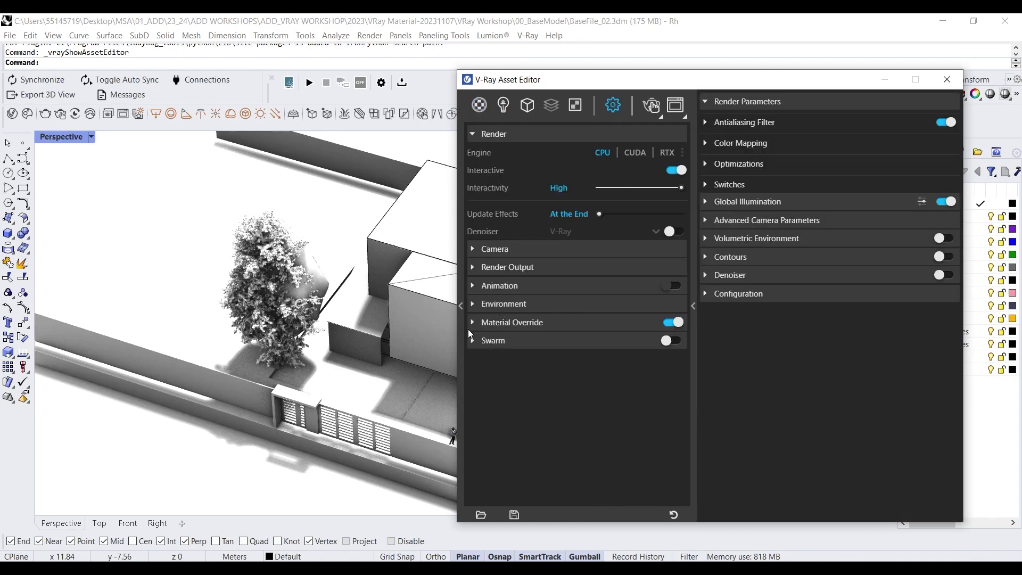
pyautogui.click(506, 325)
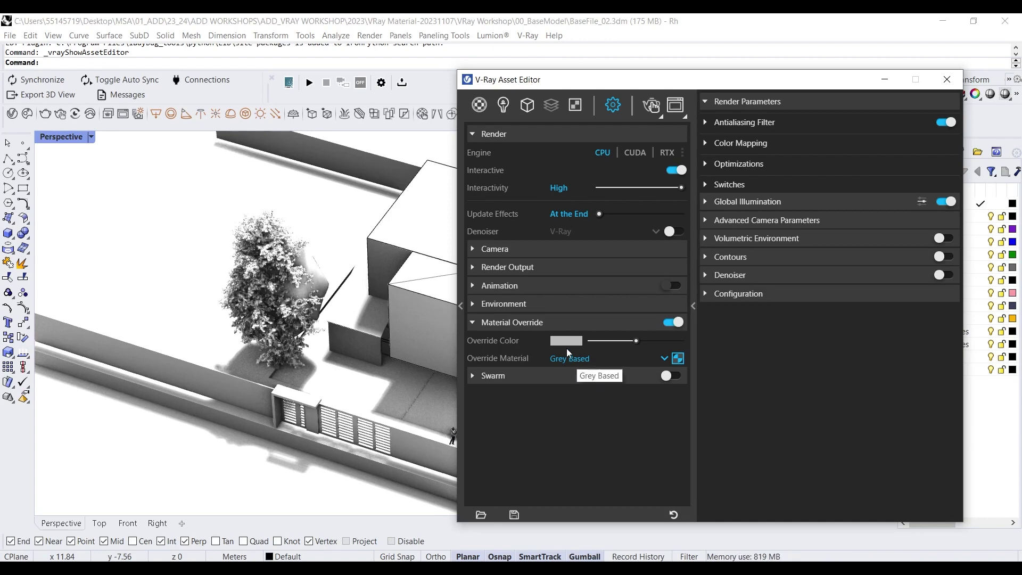
pyautogui.click(480, 105)
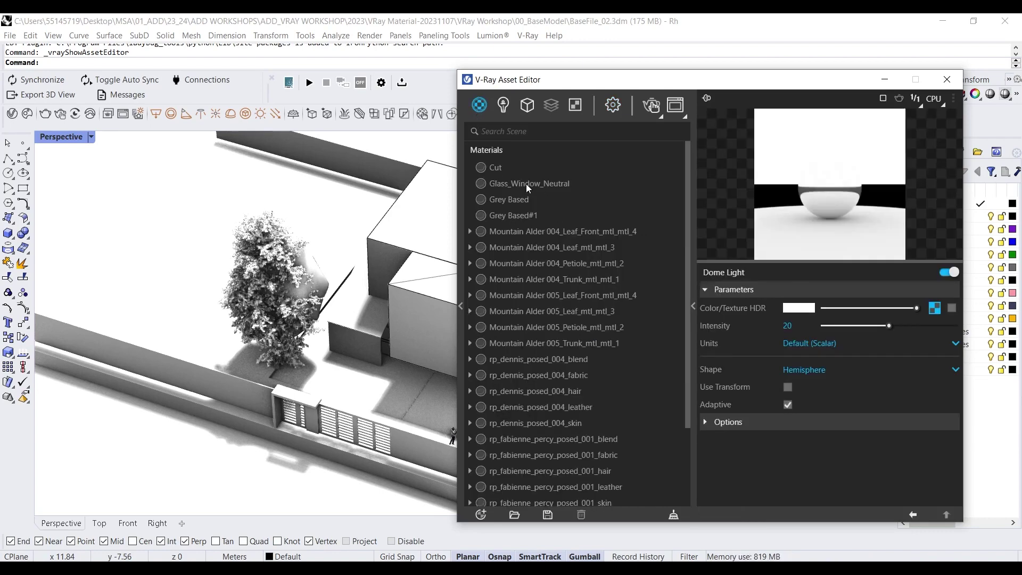
pyautogui.click(524, 199)
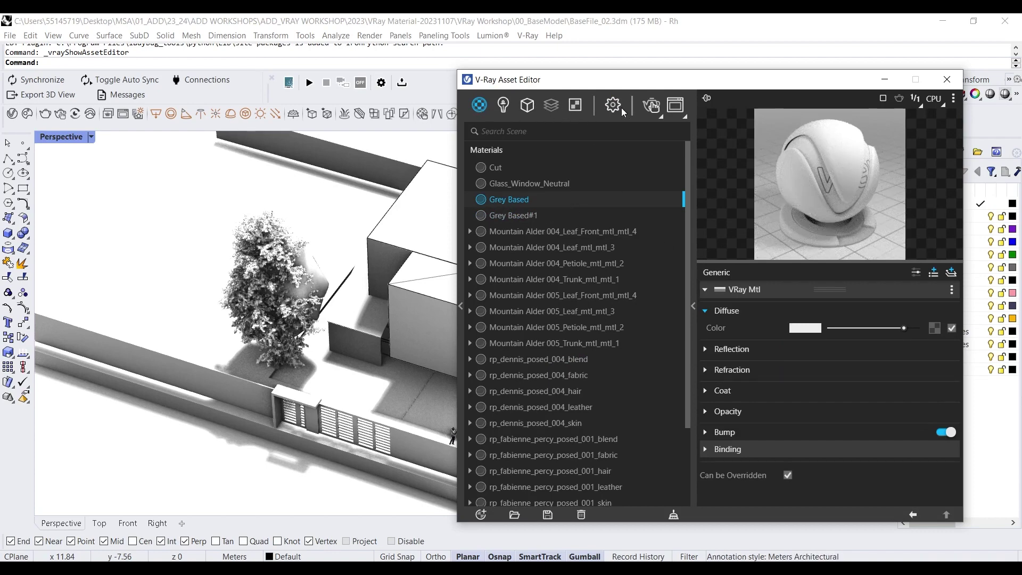
# Step: Start an interactive render of the model and move the V-Ray windows so the Rhino viewport is accessible
pyautogui.click(653, 107)
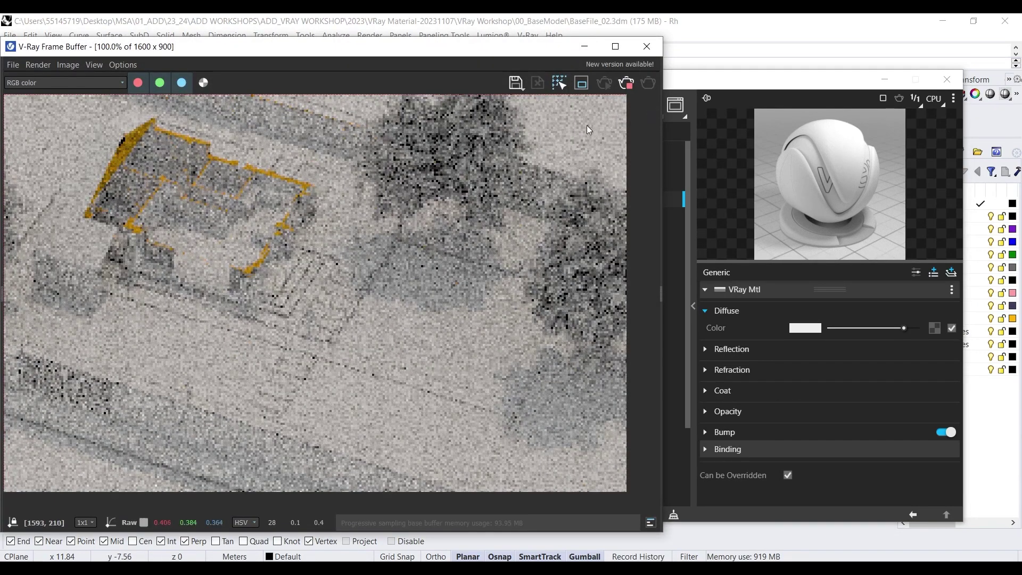
pyautogui.scroll(-1, 490, 239)
pyautogui.scroll(1, 313, 285)
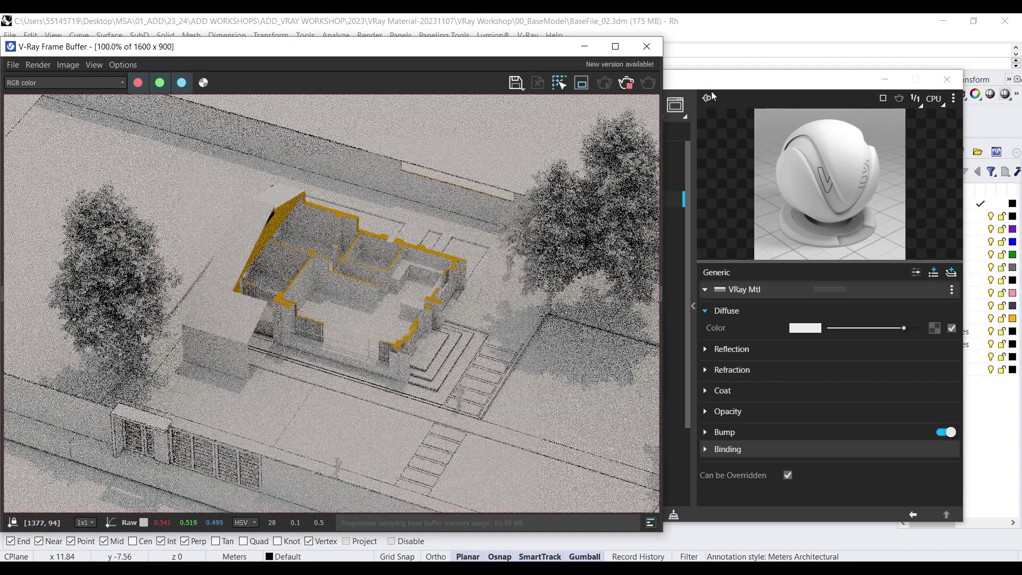
pyautogui.moveTo(716, 82); pyautogui.dragTo(737, 395)
pyautogui.moveTo(483, 53); pyautogui.dragTo(300, 92)
# Step: Select the box enclosing the house to show its Clipper settings, and review the options for creating and applying a Clipper
pyautogui.click(535, 264)
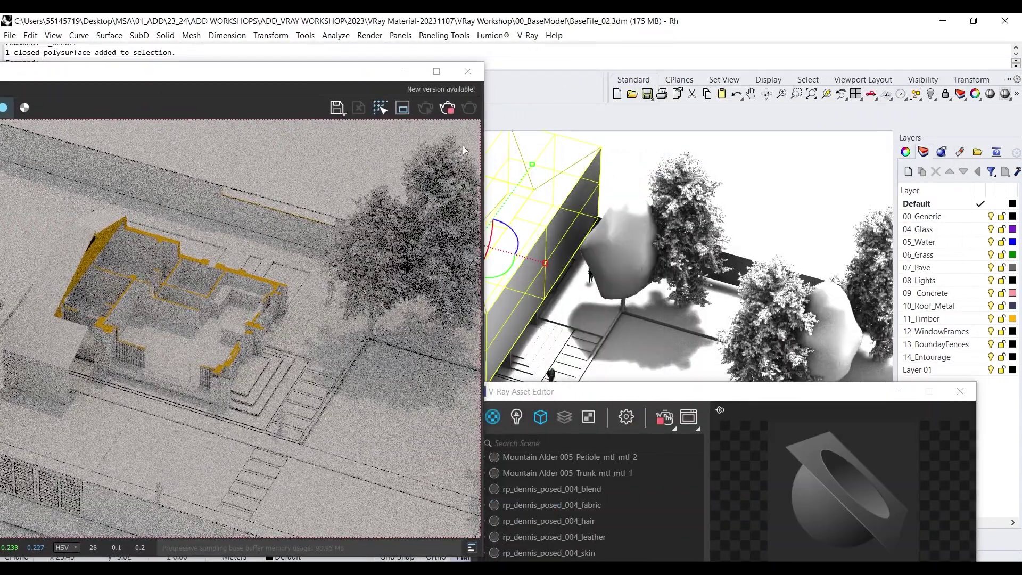
pyautogui.moveTo(686, 396); pyautogui.dragTo(742, 99)
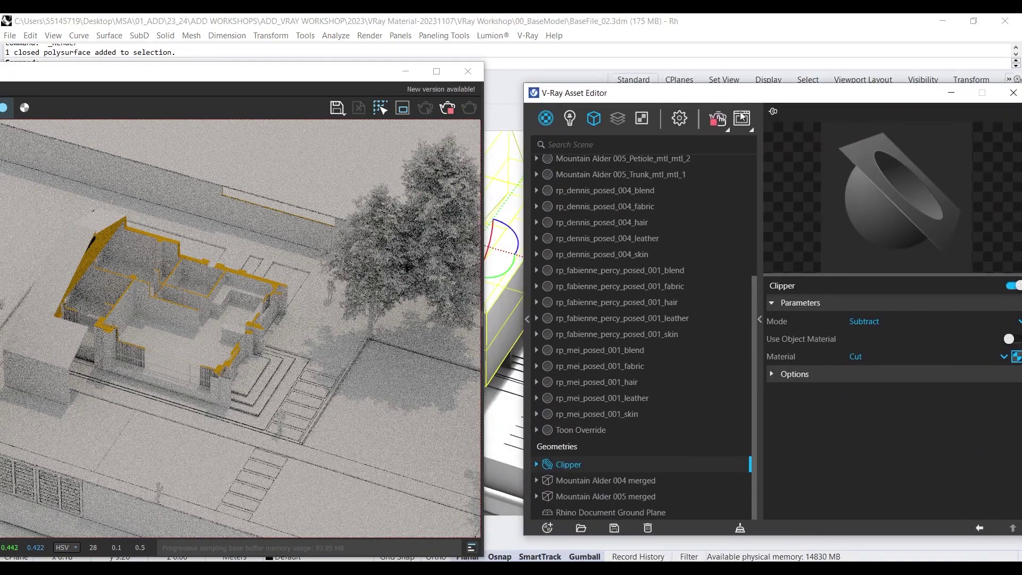
pyautogui.click(593, 116)
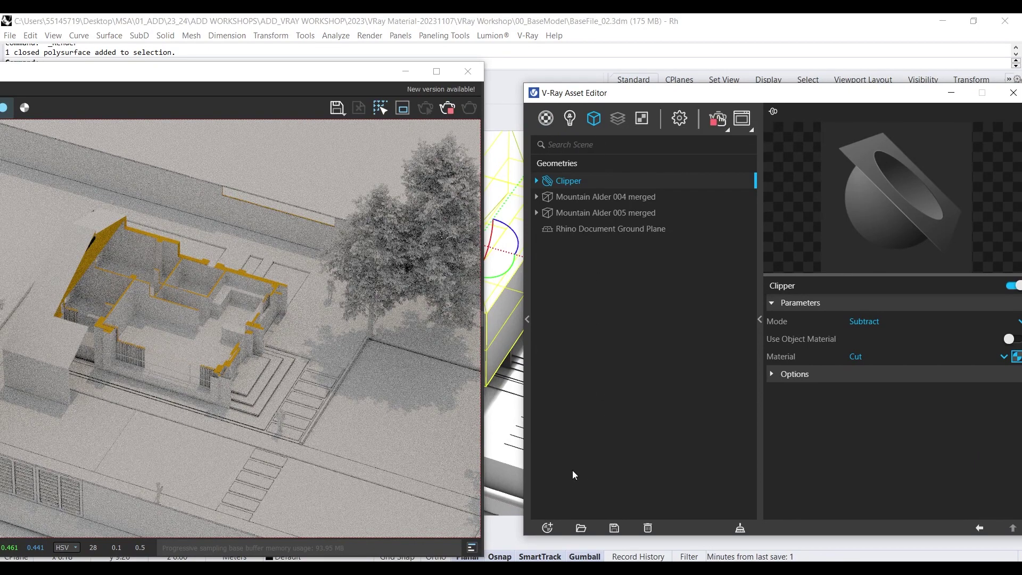
pyautogui.click(547, 527)
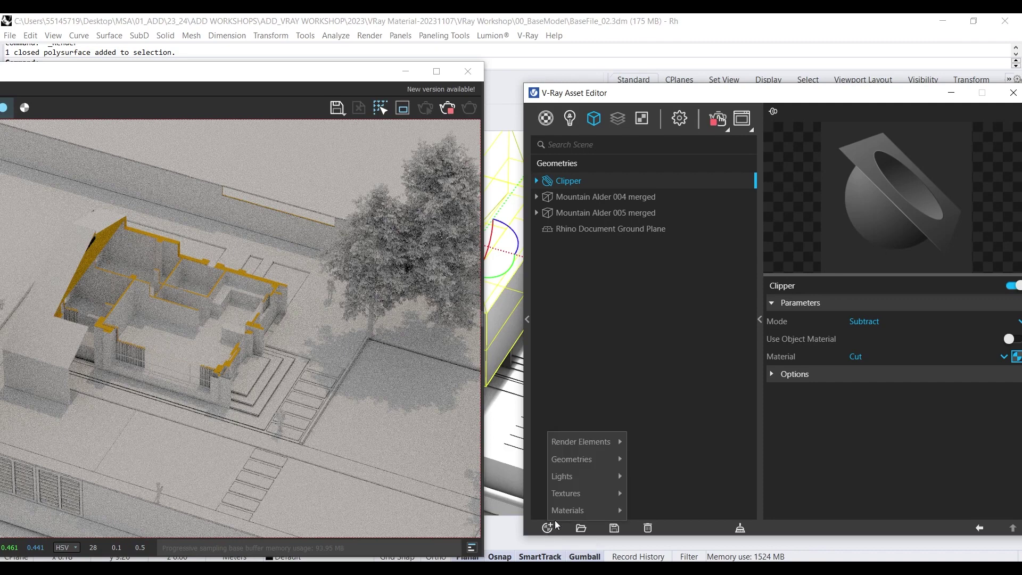
pyautogui.moveTo(583, 477)
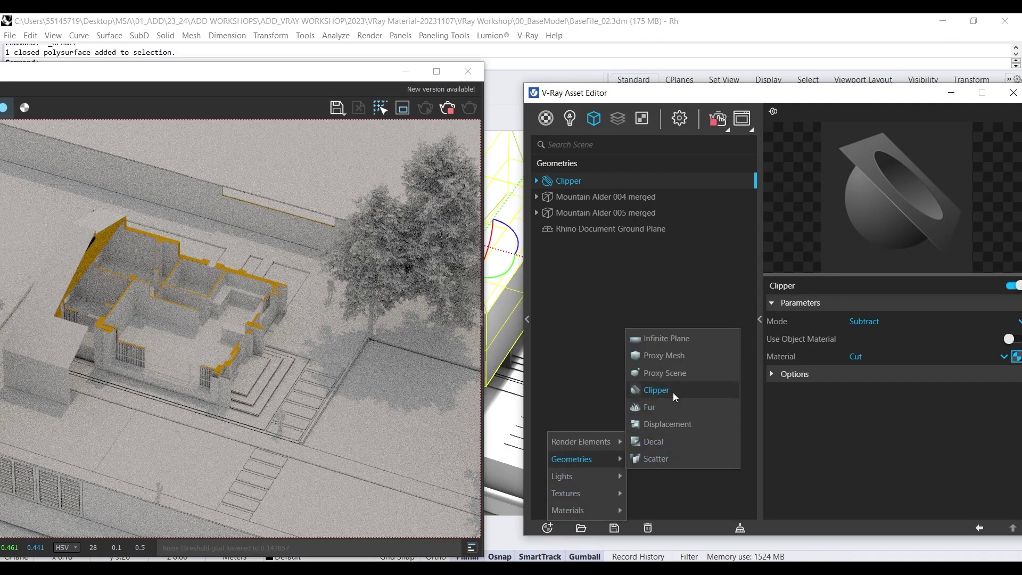
pyautogui.rightClick(580, 187)
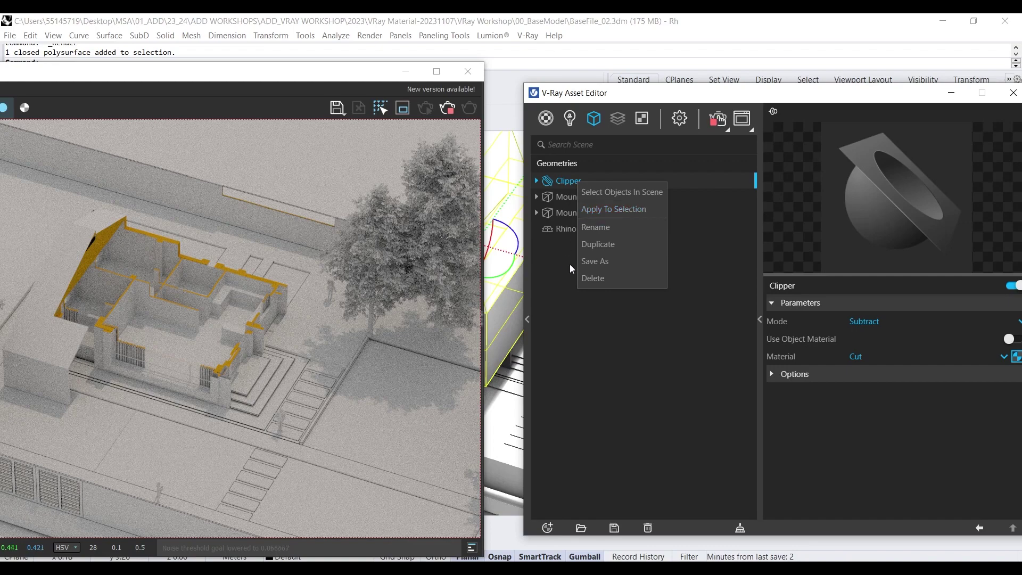
pyautogui.click(632, 341)
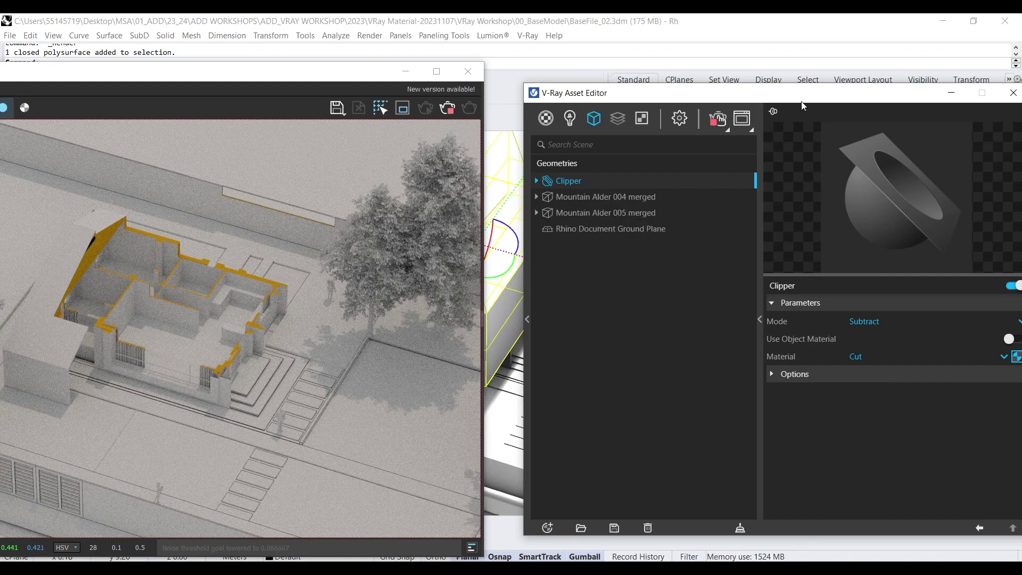
# Step: Examine the sectioned house and its coloured cut faces in the interactive render, both up close and as a whole
pyautogui.moveTo(803, 102); pyautogui.dragTo(553, 81)
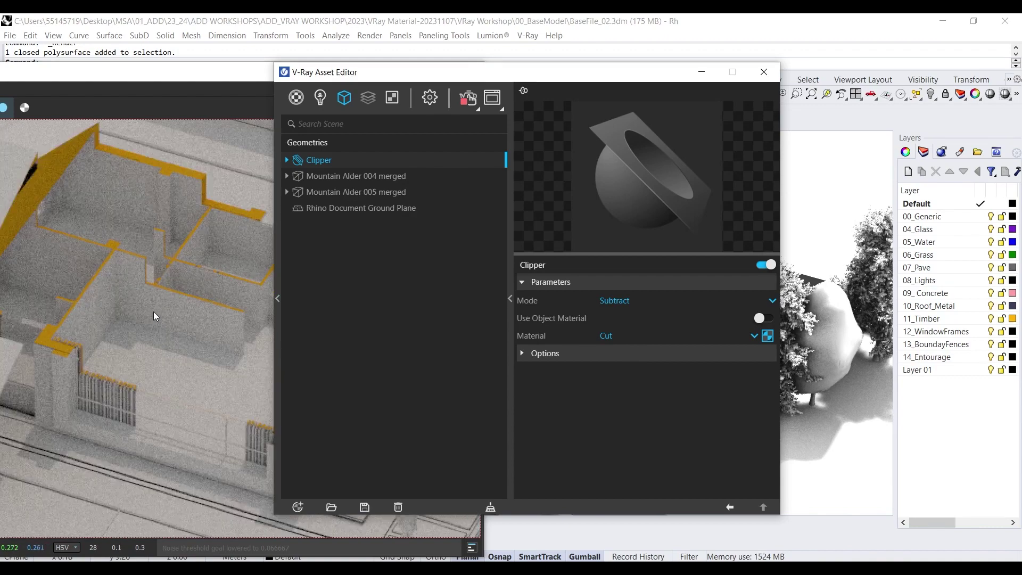
pyautogui.moveTo(342, 78); pyautogui.dragTo(546, 77)
pyautogui.scroll(-2, 274, 281)
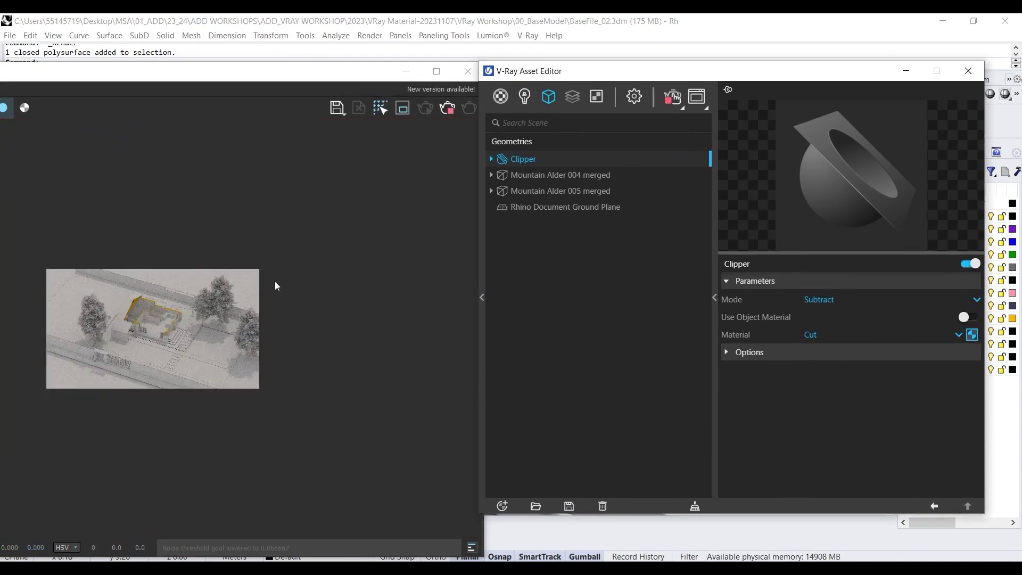
pyautogui.scroll(1, 272, 283)
pyautogui.scroll(1, 148, 357)
pyautogui.moveTo(148, 357); pyautogui.dragTo(316, 328, button='middle')
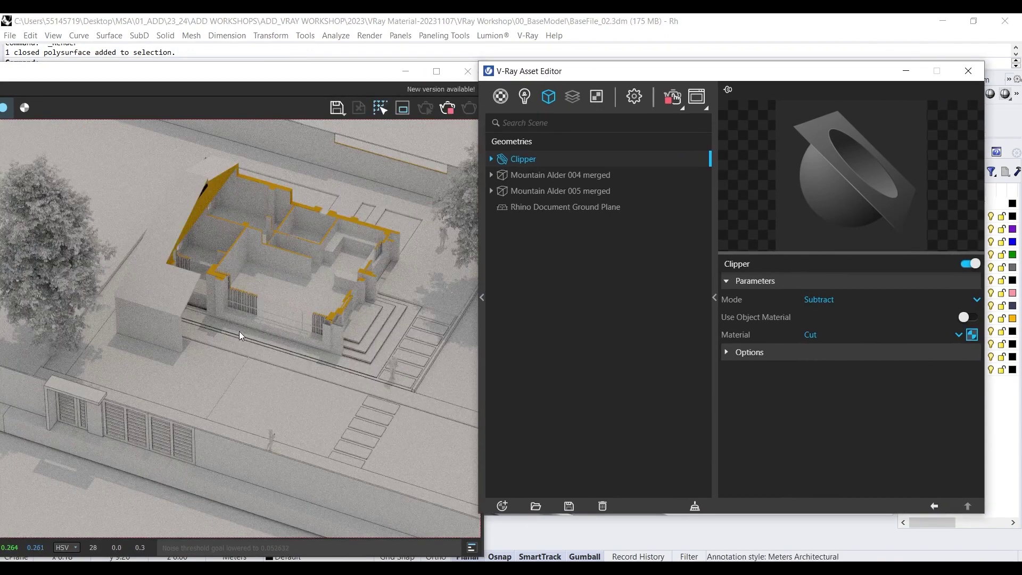
pyautogui.scroll(-2, 239, 331)
pyautogui.scroll(3, 144, 402)
pyautogui.scroll(-2, 213, 372)
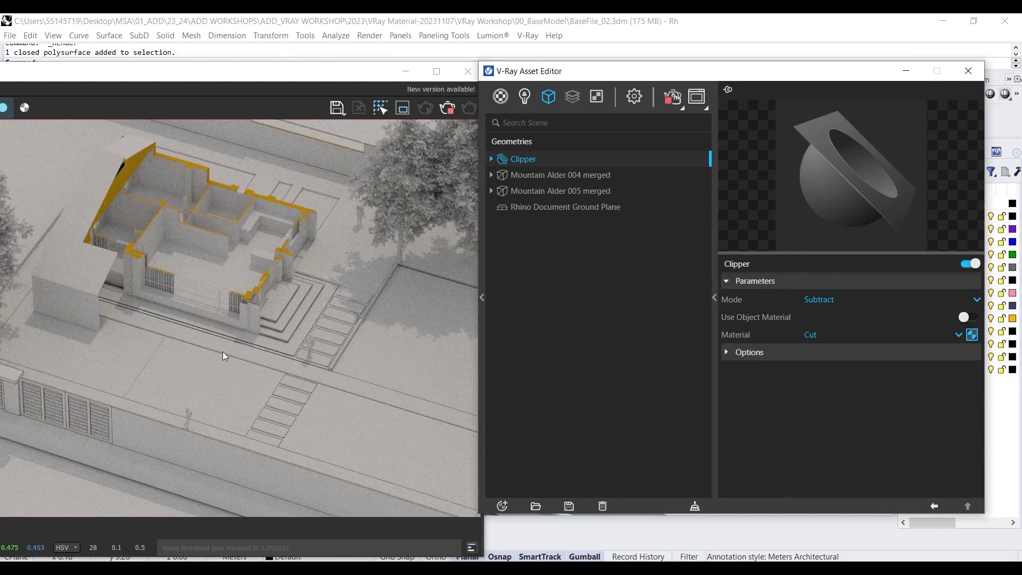
pyautogui.scroll(-2, 231, 340)
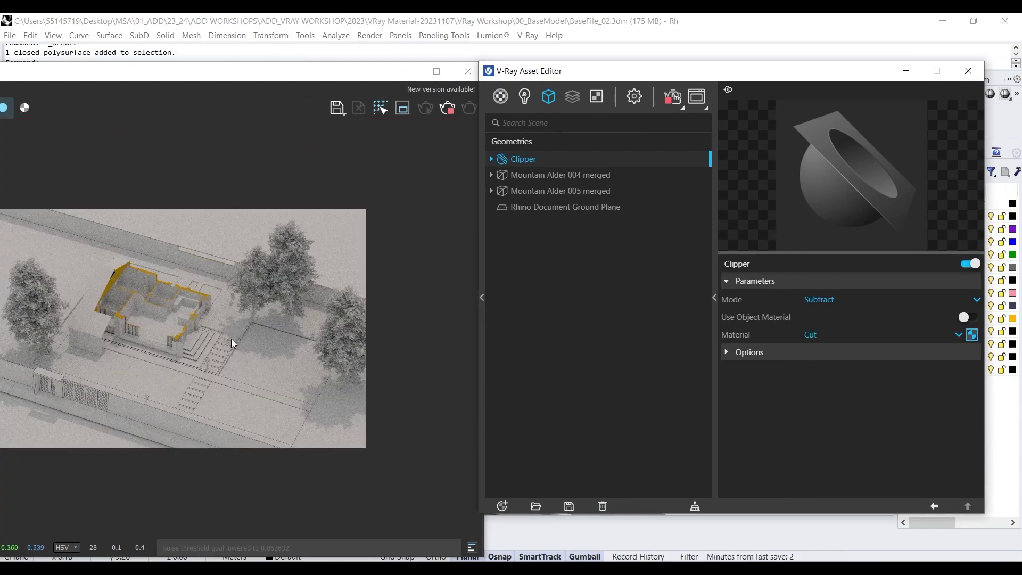
# Step: Try scene-wide Contours in the interactive render and inspect the outlines around the sectioned house
pyautogui.scroll(3, 146, 354)
pyautogui.scroll(-4, 181, 300)
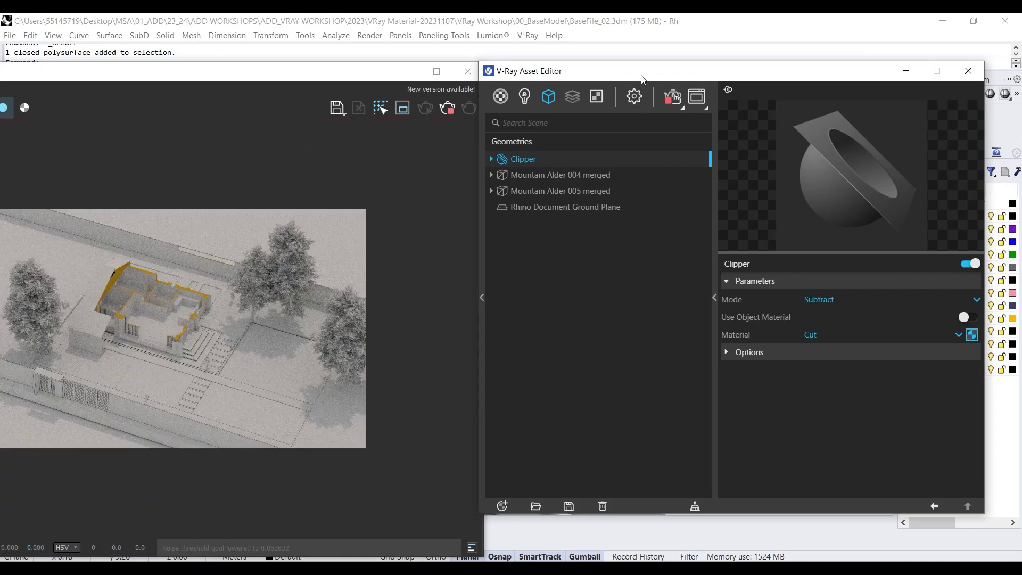
pyautogui.moveTo(643, 79); pyautogui.dragTo(589, 68)
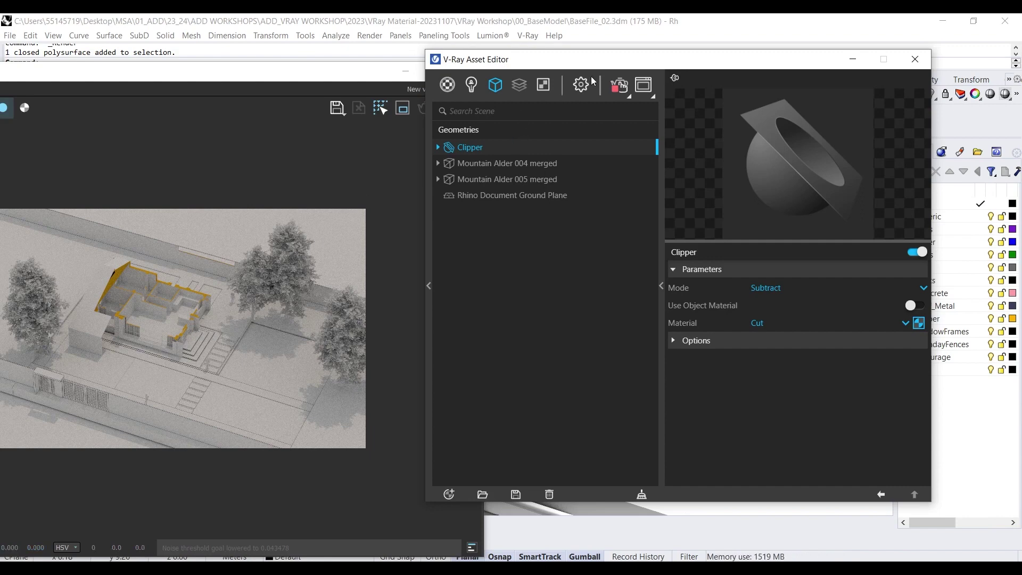
pyautogui.click(582, 86)
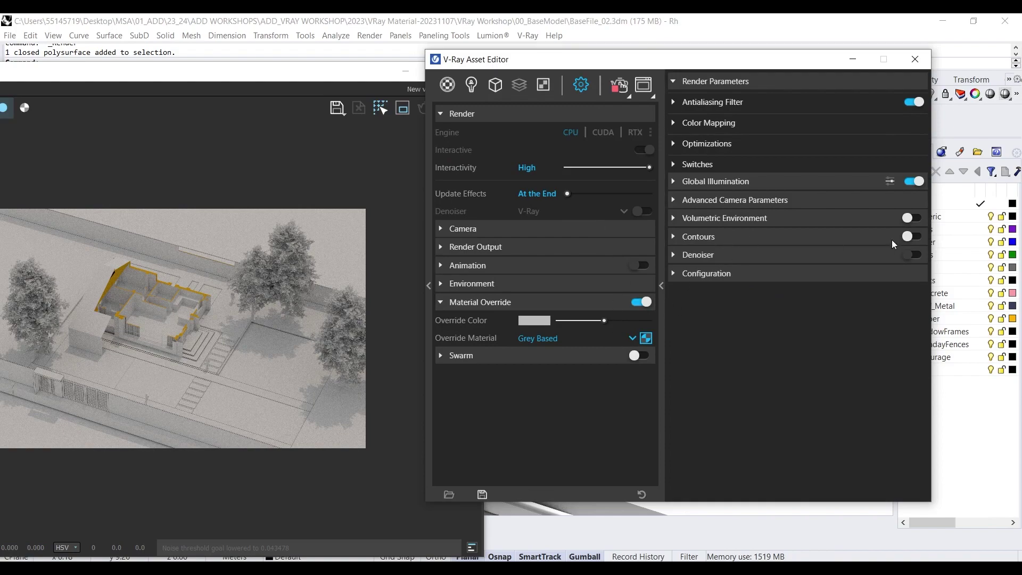
pyautogui.click(913, 236)
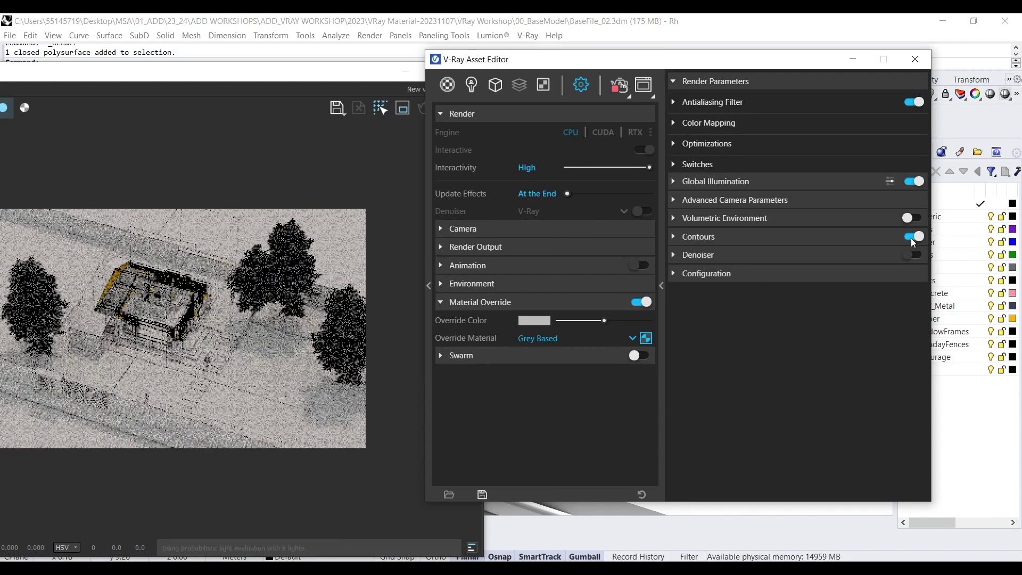
pyautogui.scroll(5, 165, 312)
pyautogui.scroll(-5, 166, 312)
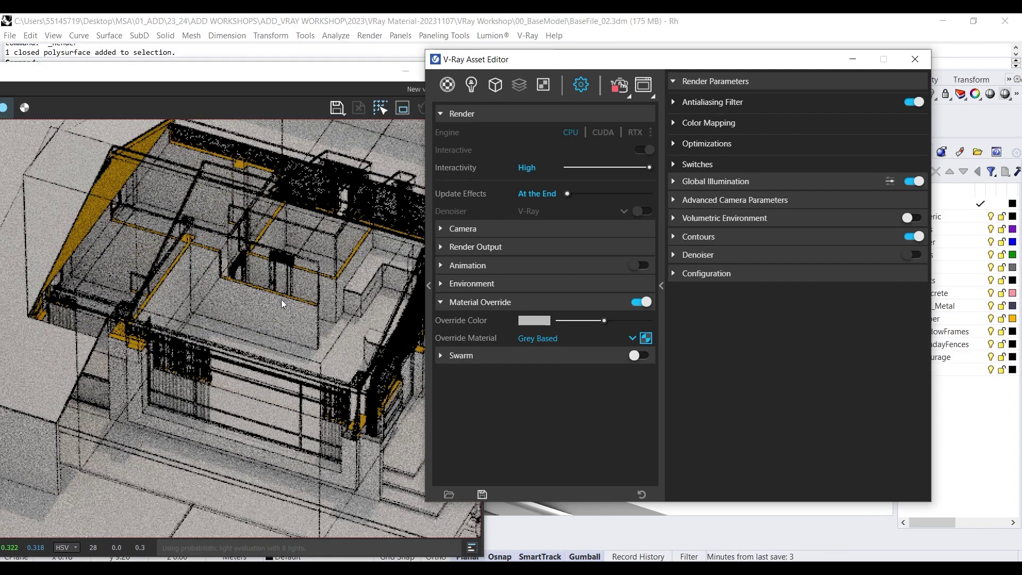
pyautogui.click(910, 236)
pyautogui.scroll(-2, 229, 274)
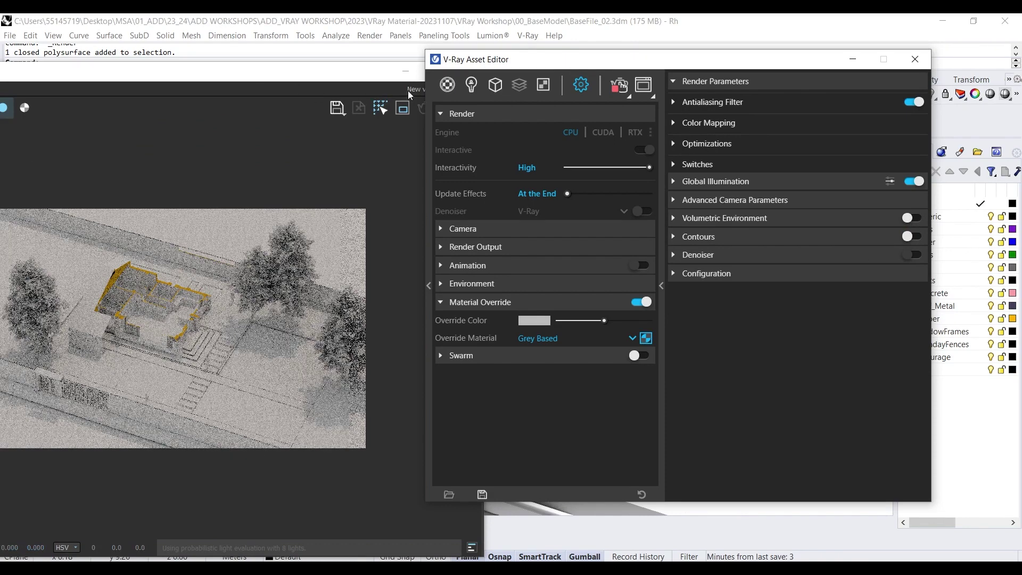
# Step: Display the settings of the existing Toon Override material in the scene's material list
pyautogui.click(449, 87)
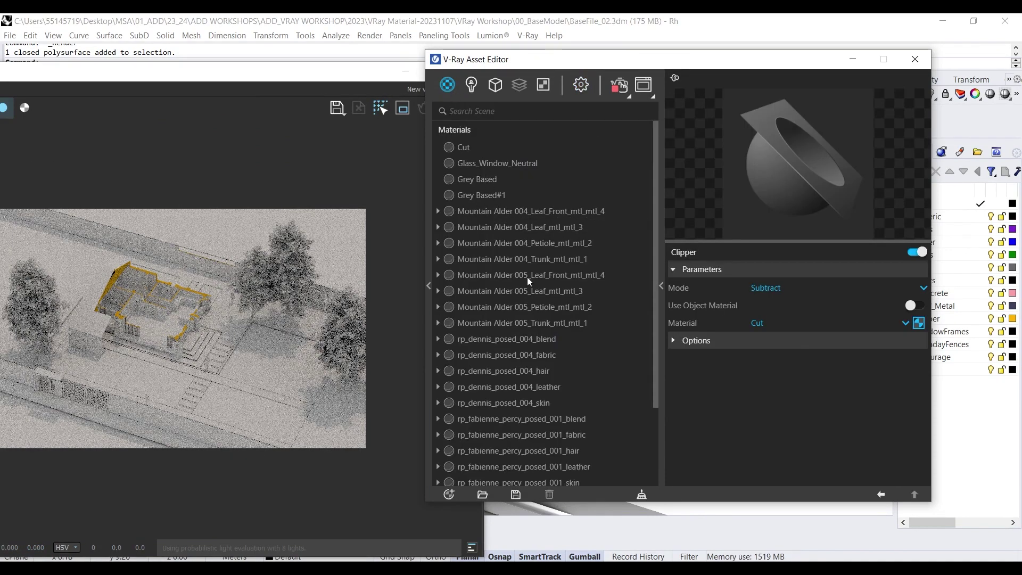
pyautogui.scroll(-3, 487, 290)
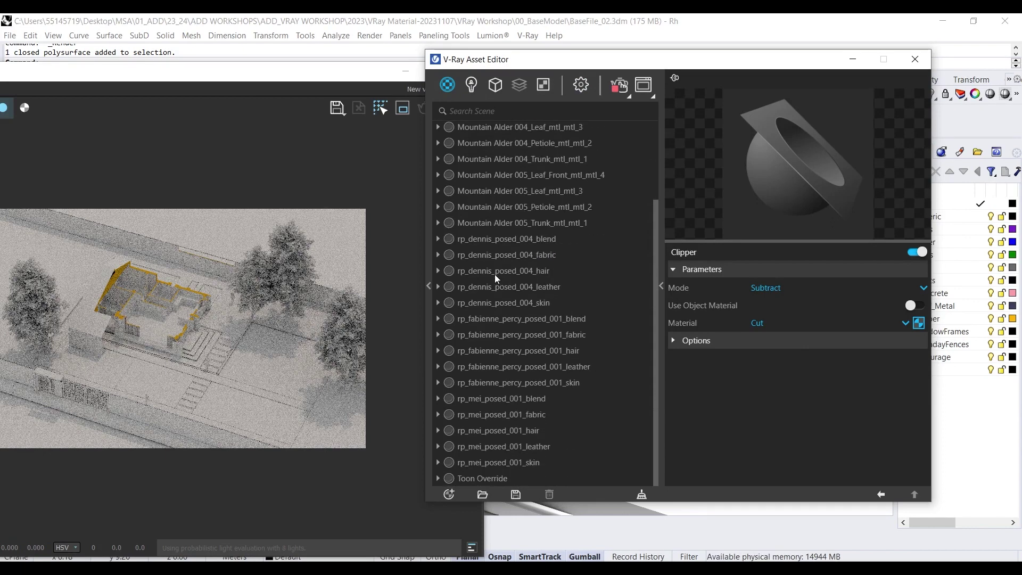
pyautogui.click(505, 478)
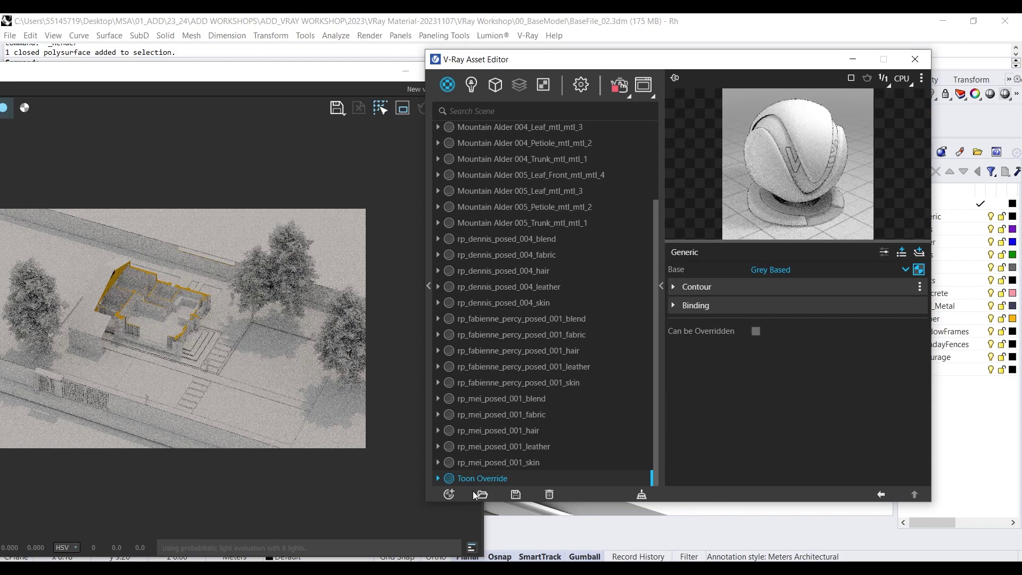
# Step: Create a new Toon Override material and set Cut as its base material
pyautogui.click(450, 495)
pyautogui.moveTo(468, 476)
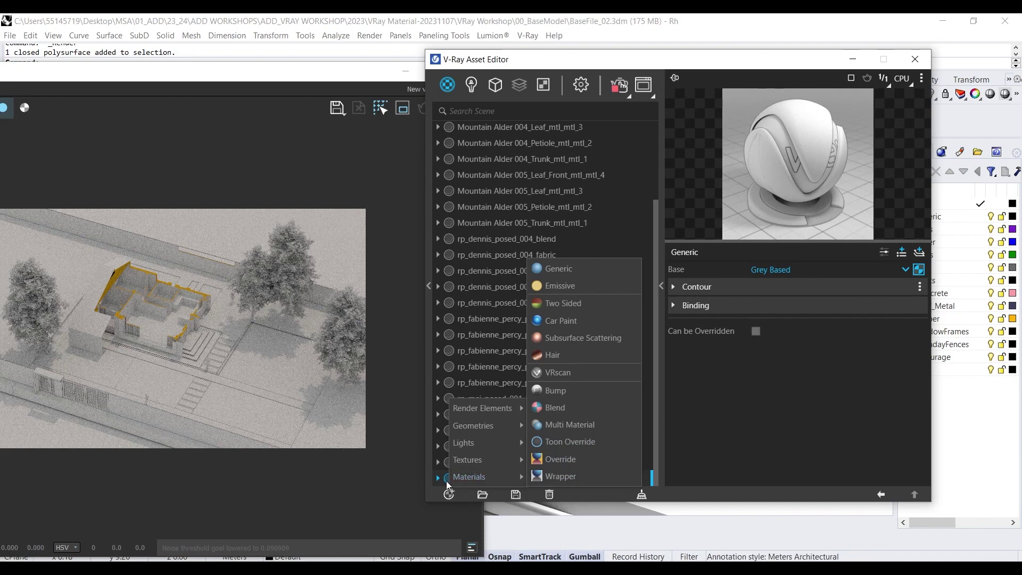
pyautogui.click(569, 442)
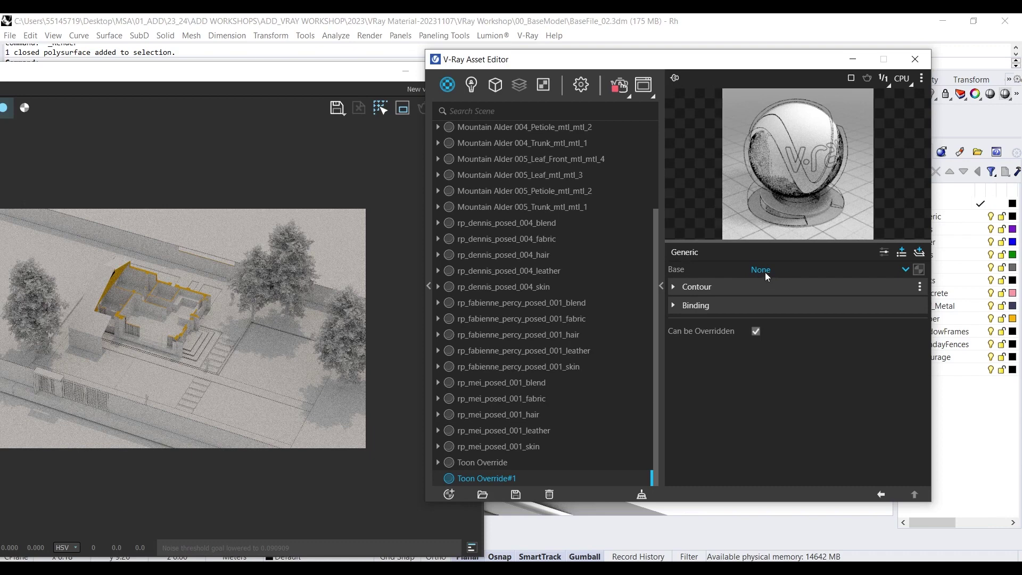
pyautogui.click(904, 270)
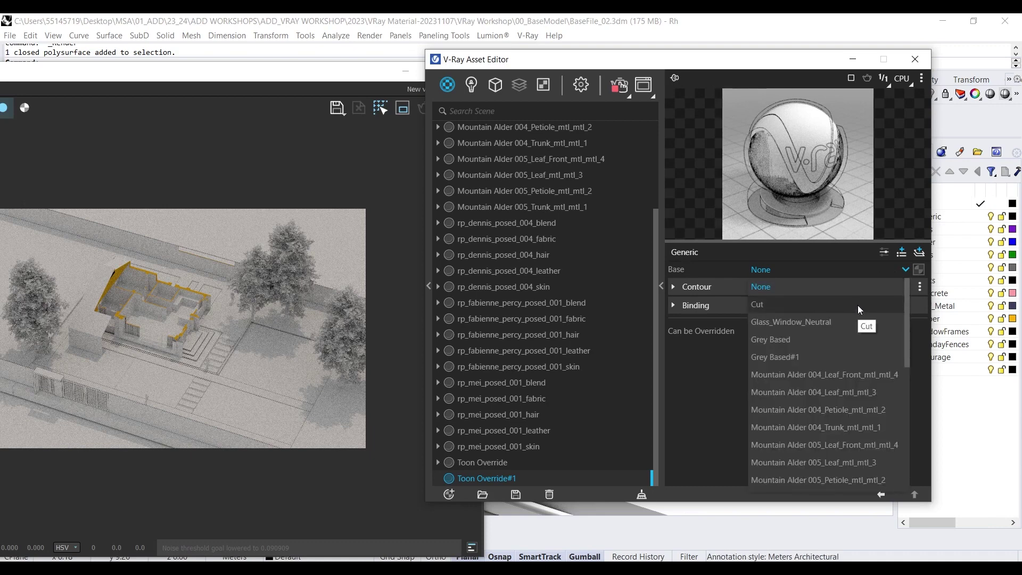
pyautogui.click(831, 306)
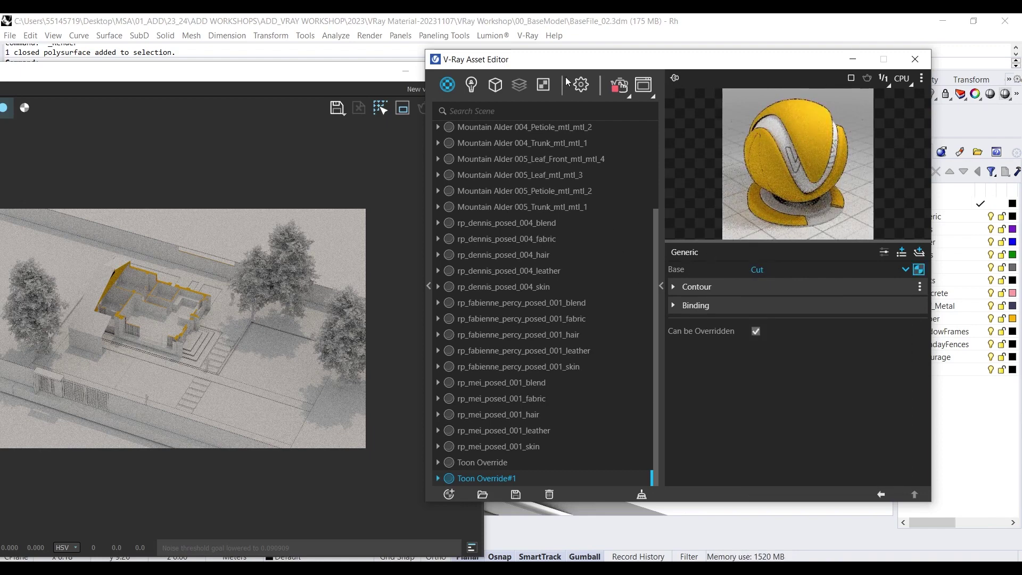
# Step: Select the ground patch mesh beside the house's entrance steps and apply the new Toon Override material to it
pyautogui.moveTo(330, 75); pyautogui.dragTo(312, 403)
pyautogui.moveTo(584, 66); pyautogui.dragTo(868, 182)
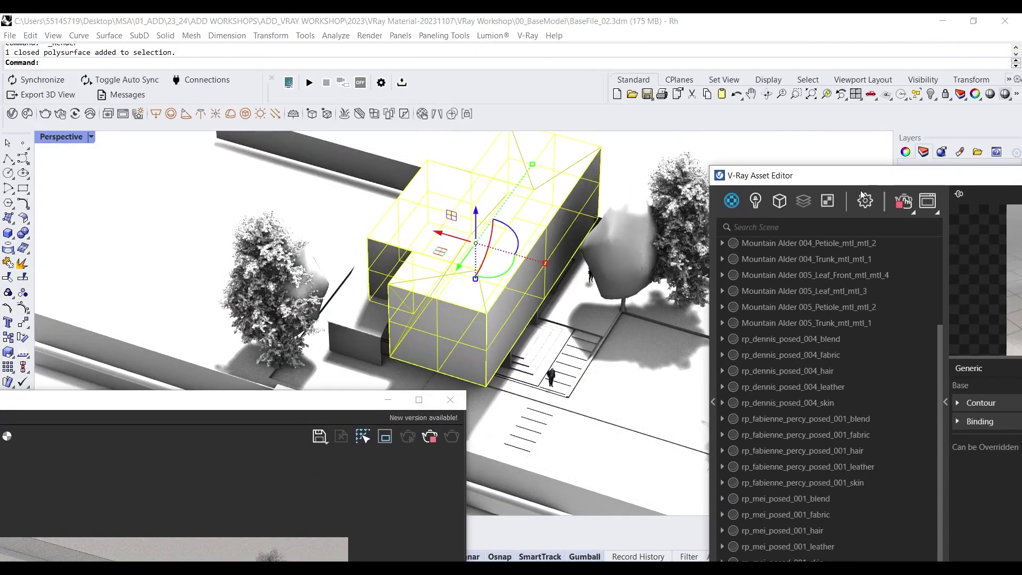
pyautogui.click(635, 384)
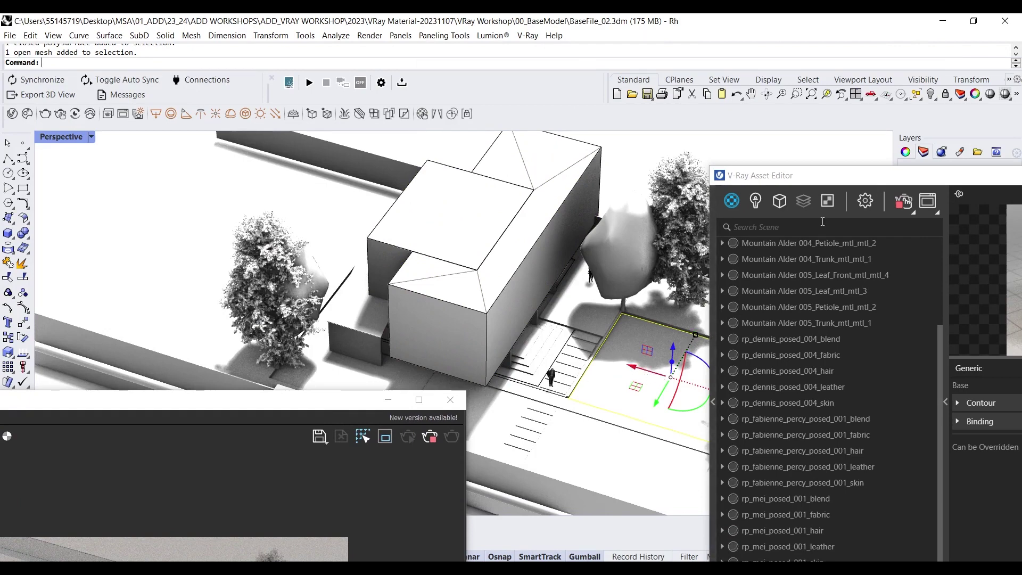
pyautogui.click(792, 181)
pyautogui.moveTo(792, 181); pyautogui.dragTo(408, 97)
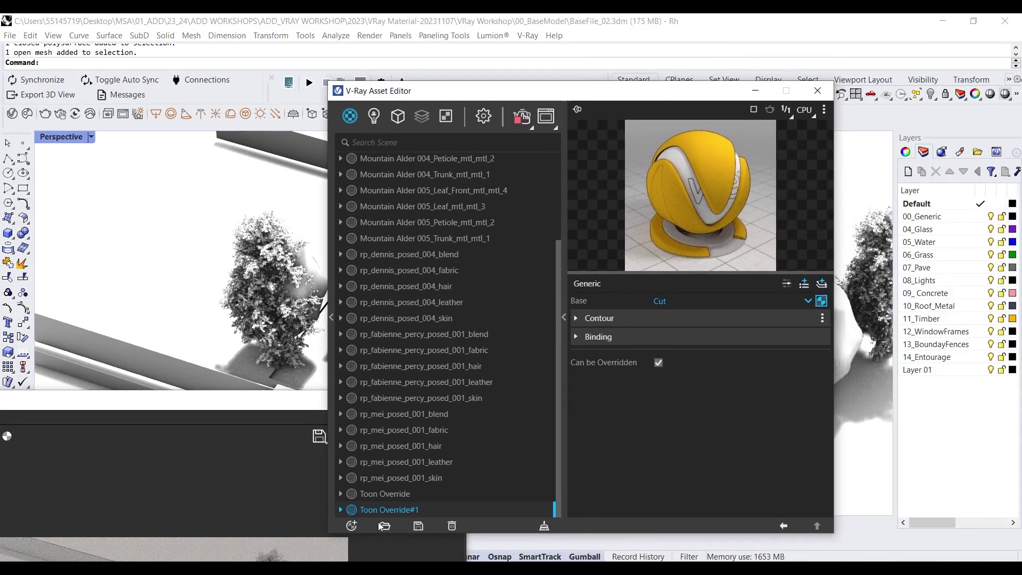
pyautogui.rightClick(392, 512)
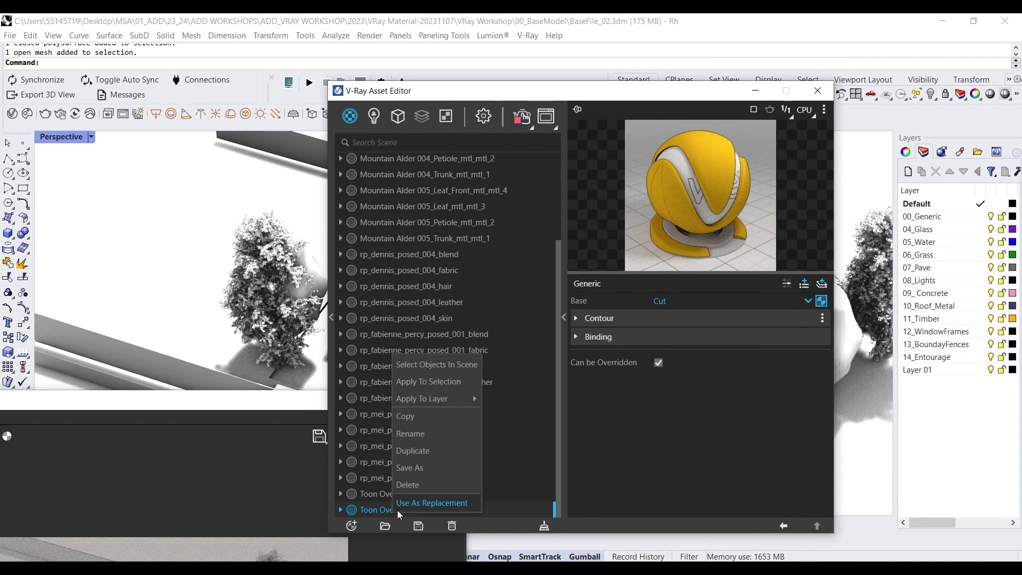
pyautogui.click(427, 386)
# Step: Exclude the new Toon Override material from the material override and check the ground patch up close in the render
pyautogui.moveTo(265, 405); pyautogui.dragTo(466, 101)
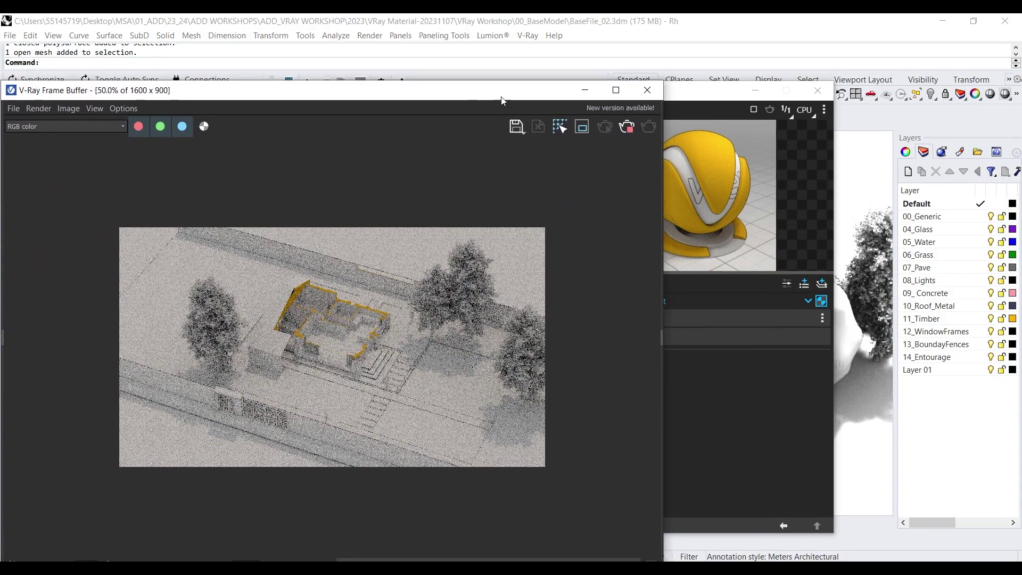
pyautogui.moveTo(504, 93); pyautogui.dragTo(219, 85)
pyautogui.moveTo(497, 82); pyautogui.dragTo(554, 50)
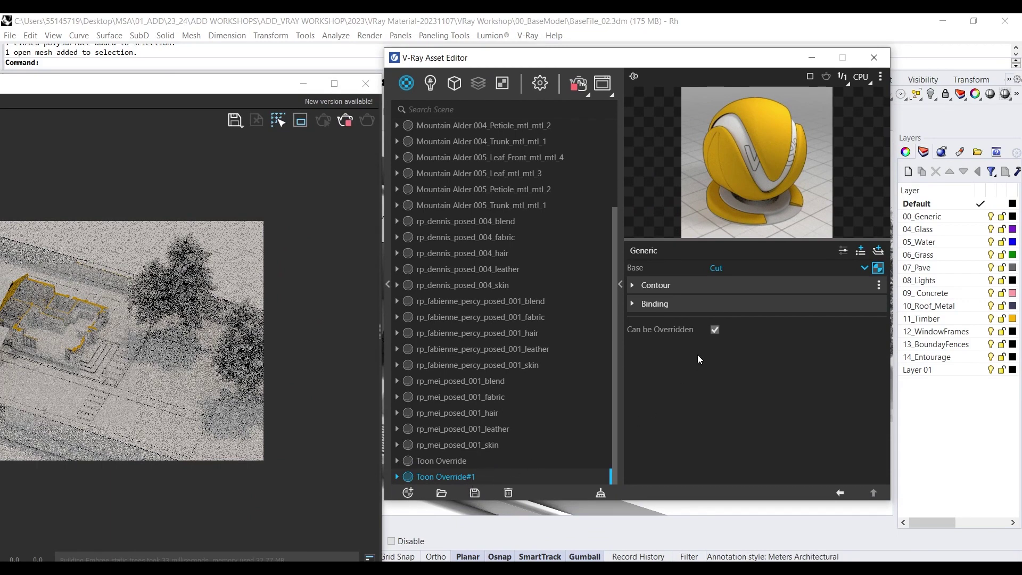
pyautogui.click(717, 331)
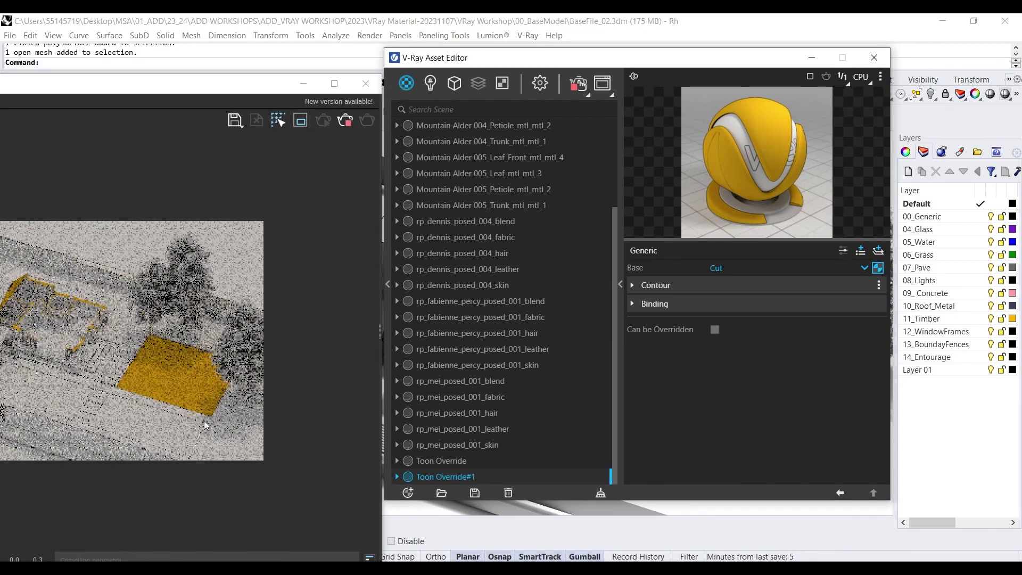
pyautogui.scroll(2, 128, 371)
pyautogui.scroll(3, 145, 379)
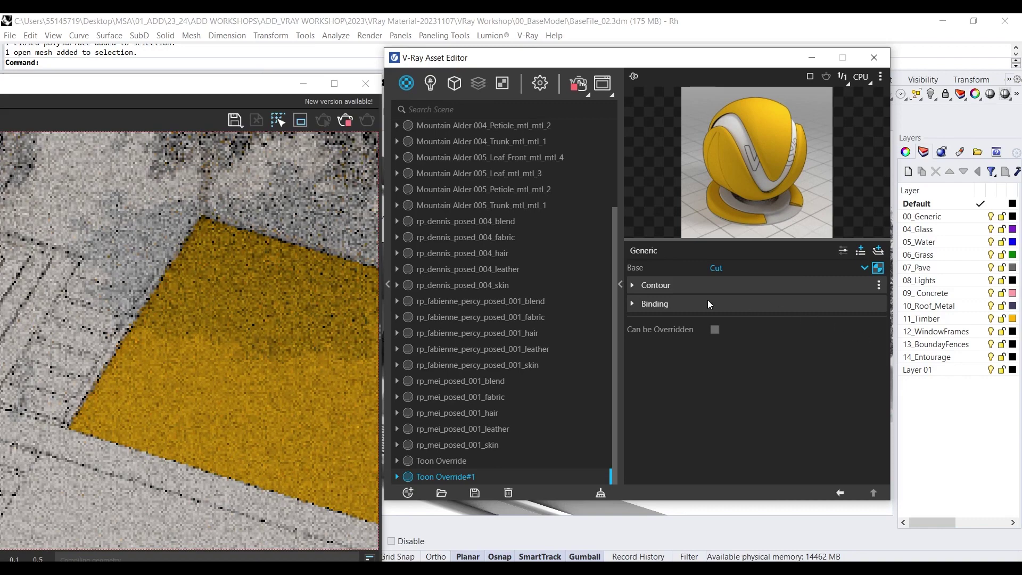
# Step: Set the contour line colour of the new Toon Override material to pure red
pyautogui.click(634, 288)
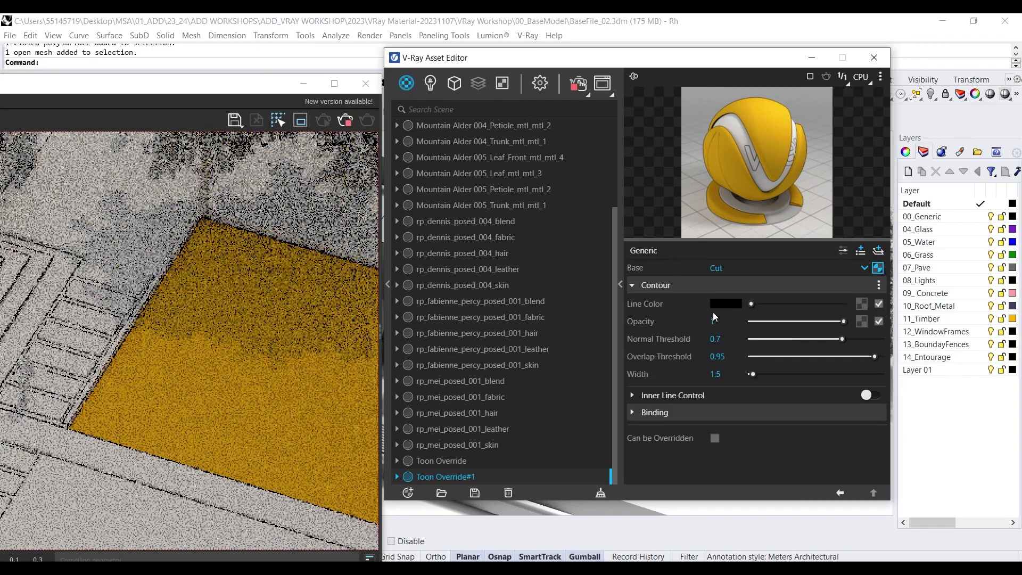
pyautogui.click(726, 304)
pyautogui.moveTo(403, 284); pyautogui.dragTo(482, 173)
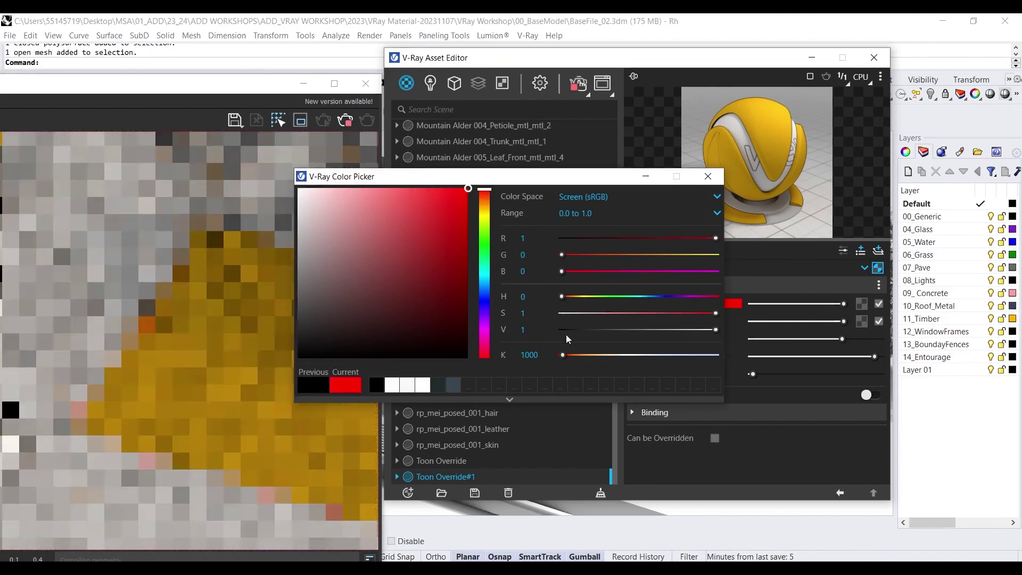
pyautogui.click(707, 176)
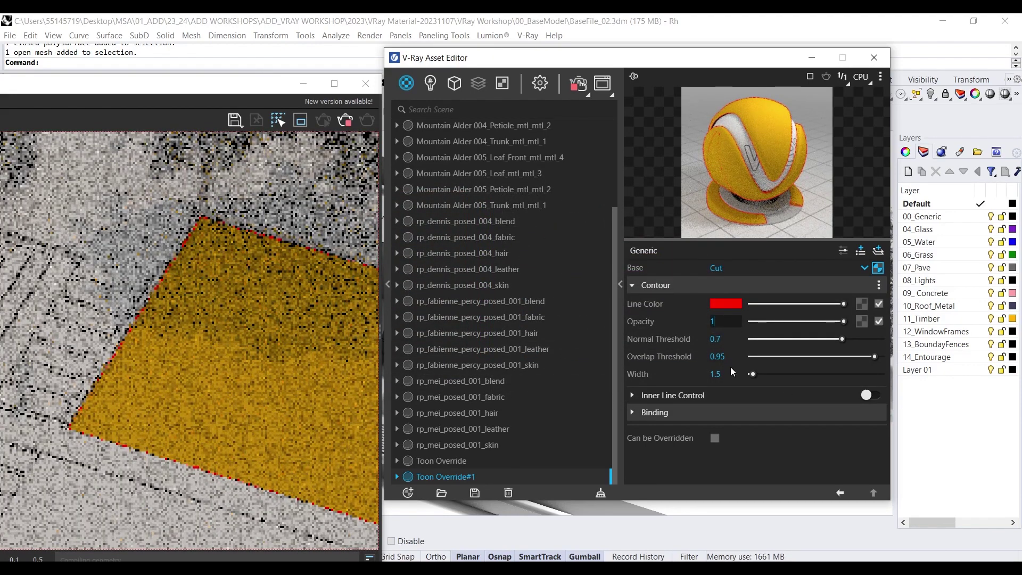
# Step: Increase the toon contour width to 13.2 and examine the outlined ground patch in the interactive render
pyautogui.doubleClick(733, 375)
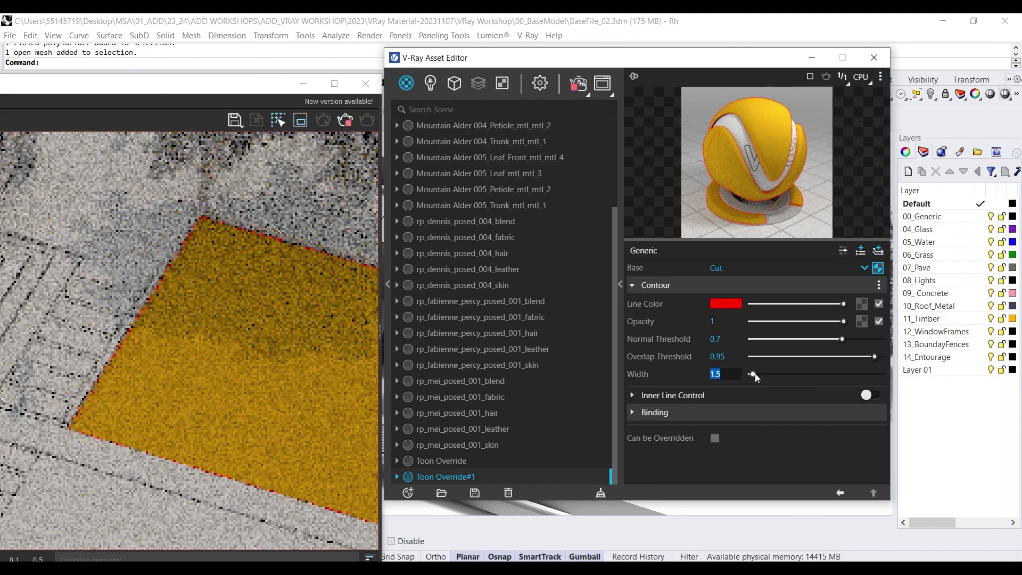
pyautogui.moveTo(755, 374); pyautogui.dragTo(767, 372)
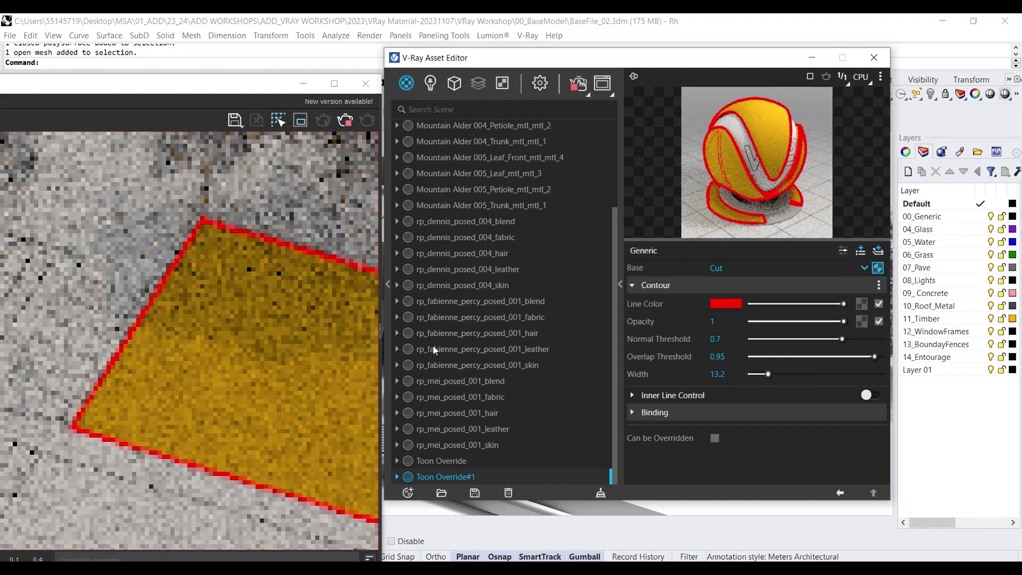
pyautogui.moveTo(565, 60); pyautogui.dragTo(820, 83)
pyautogui.scroll(-3, 270, 283)
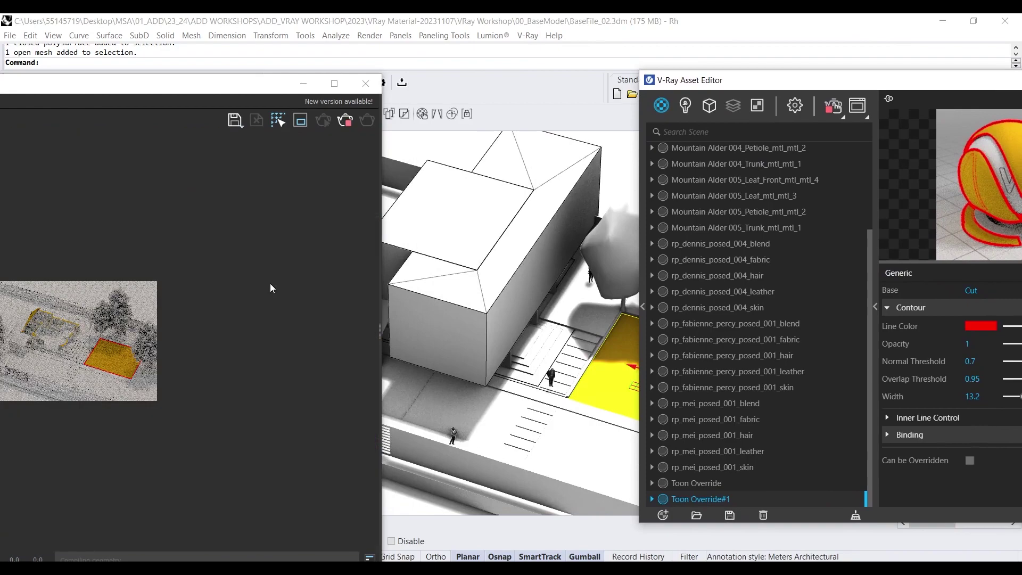
pyautogui.scroll(1, 66, 358)
pyautogui.moveTo(146, 88); pyautogui.dragTo(394, 76)
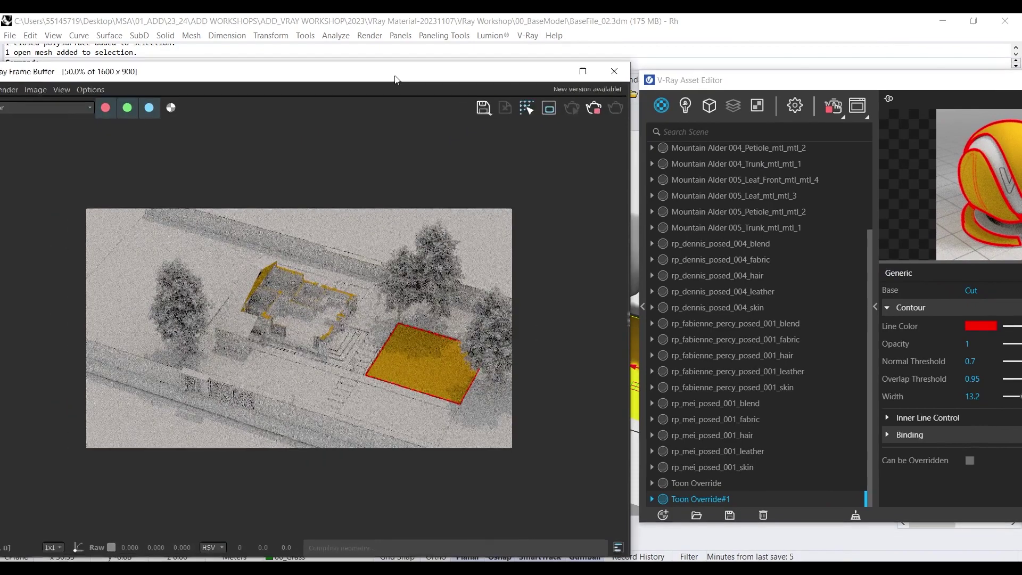
pyautogui.scroll(2, 321, 266)
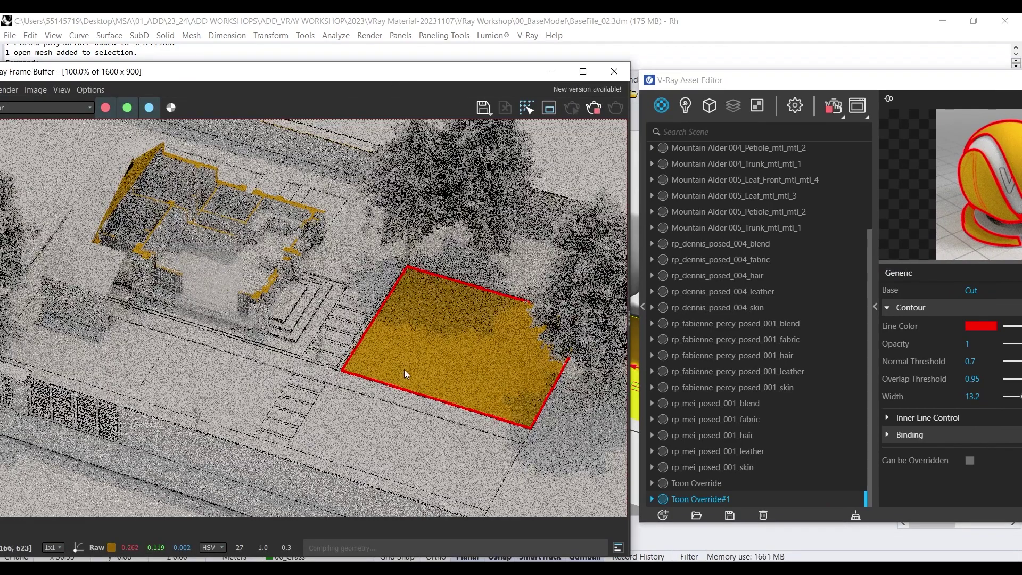